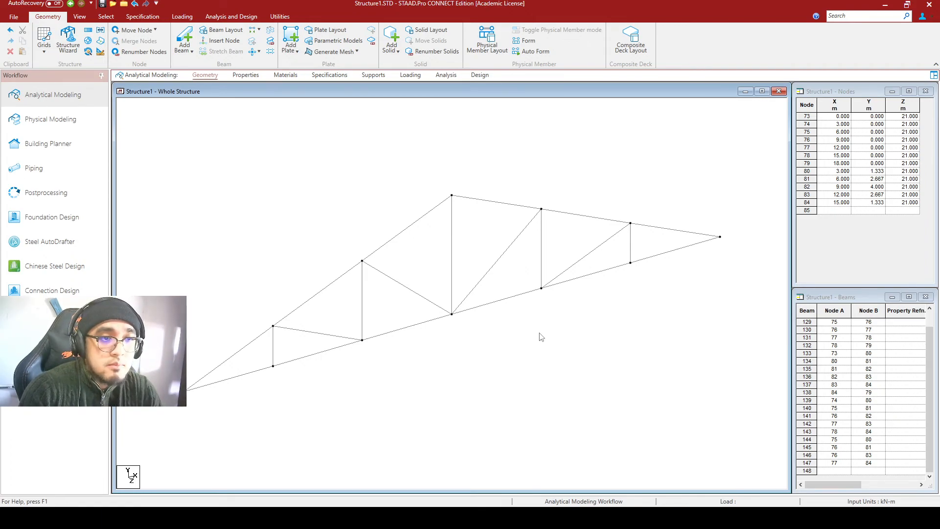
key(ctrl+shift)
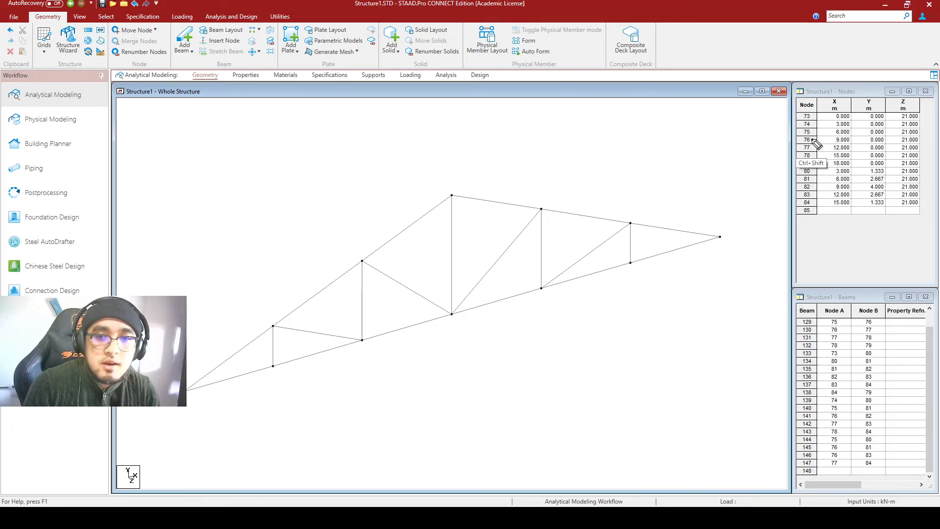
mouse_move(908, 116)
mouse_down()
mouse_move(751, 168)
mouse_move(854, 246)
mouse_move(913, 180)
mouse_move(896, 130)
mouse_move(870, 103)
mouse_up()
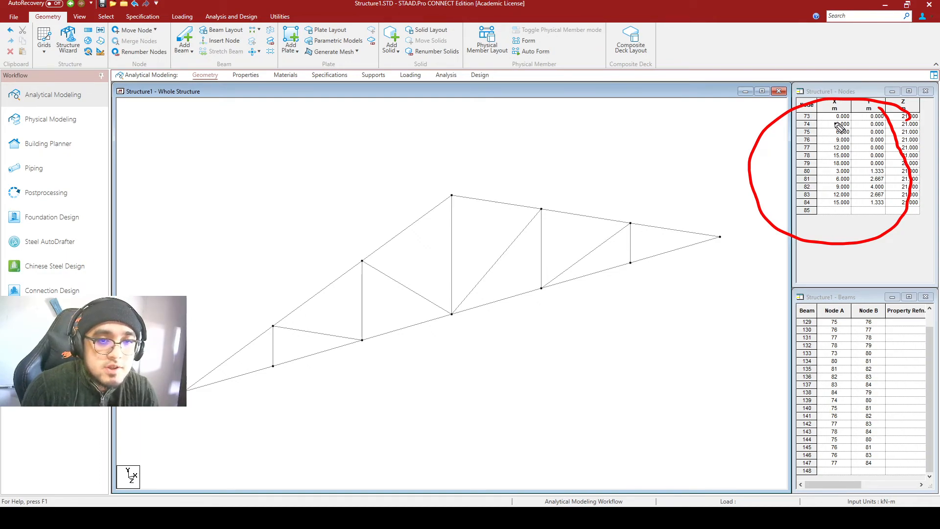
mouse_move(754, 214)
mouse_down()
mouse_move(645, 341)
mouse_move(765, 376)
mouse_move(754, 391)
mouse_up()
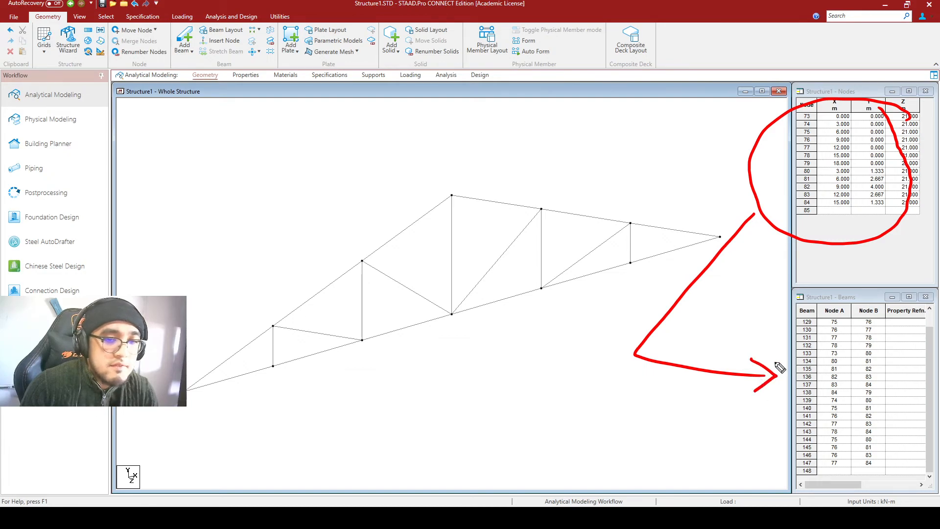
mouse_move(699, 138)
mouse_down()
mouse_move(701, 157)
mouse_move(706, 119)
mouse_up()
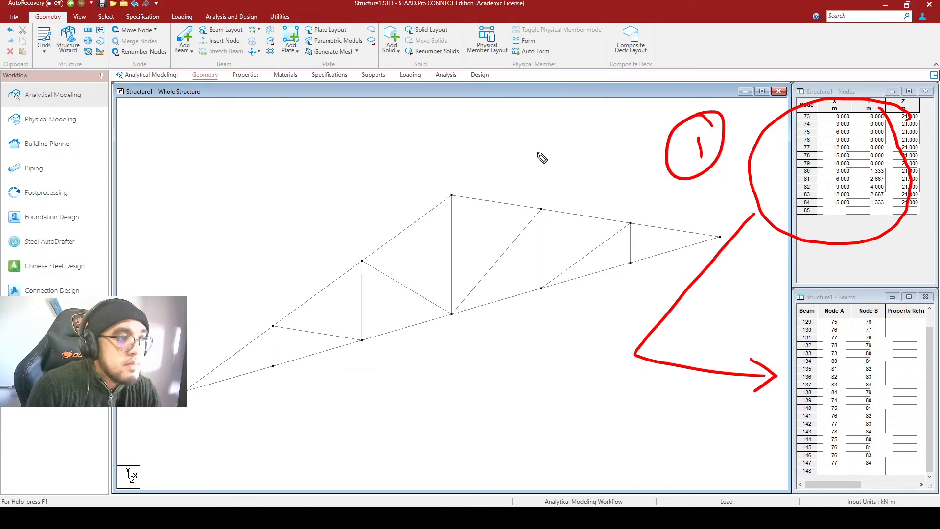
mouse_move(88, 23)
mouse_down()
mouse_move(61, 15)
mouse_move(104, 90)
mouse_move(78, 20)
mouse_up()
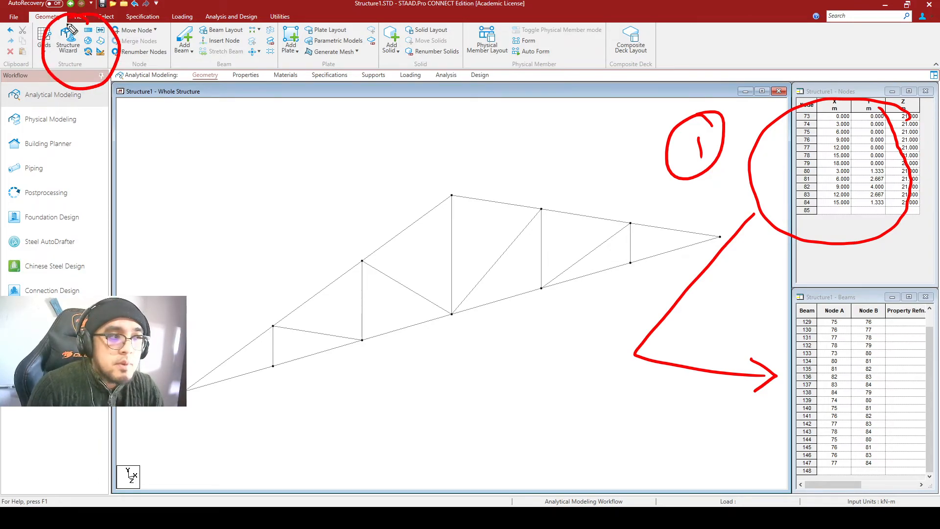
mouse_move(118, 92)
mouse_down()
mouse_move(185, 131)
mouse_move(163, 139)
mouse_move(211, 154)
mouse_up()
mouse_move(215, 118)
mouse_down()
mouse_move(225, 134)
mouse_move(213, 117)
mouse_up()
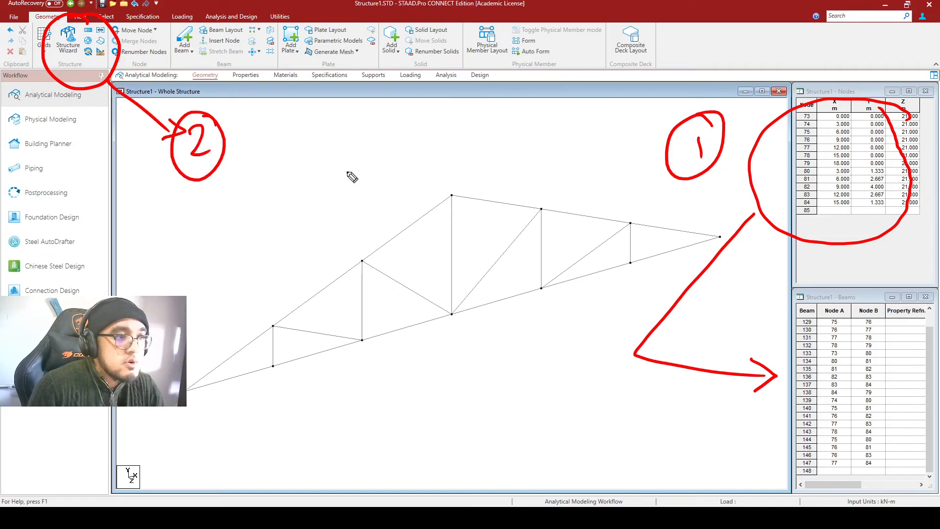
mouse_move(352, 131)
mouse_down()
mouse_move(353, 153)
mouse_move(351, 143)
mouse_move(380, 126)
mouse_move(400, 133)
mouse_up()
key(ctrl+shift+6)
mouse_move(410, 128)
mouse_down()
mouse_move(411, 144)
mouse_move(425, 137)
mouse_move(443, 147)
mouse_move(469, 128)
mouse_move(478, 140)
mouse_move(483, 127)
mouse_move(533, 140)
mouse_up()
click(410, 120)
mouse_move(533, 127)
mouse_down()
mouse_move(520, 140)
mouse_move(542, 146)
mouse_up()
drag(533, 128, 551, 133)
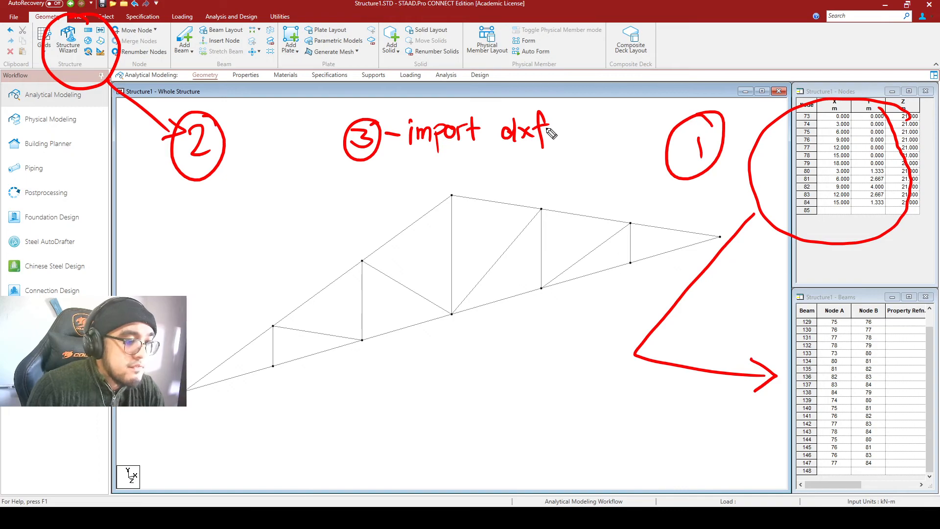
key(Escape)
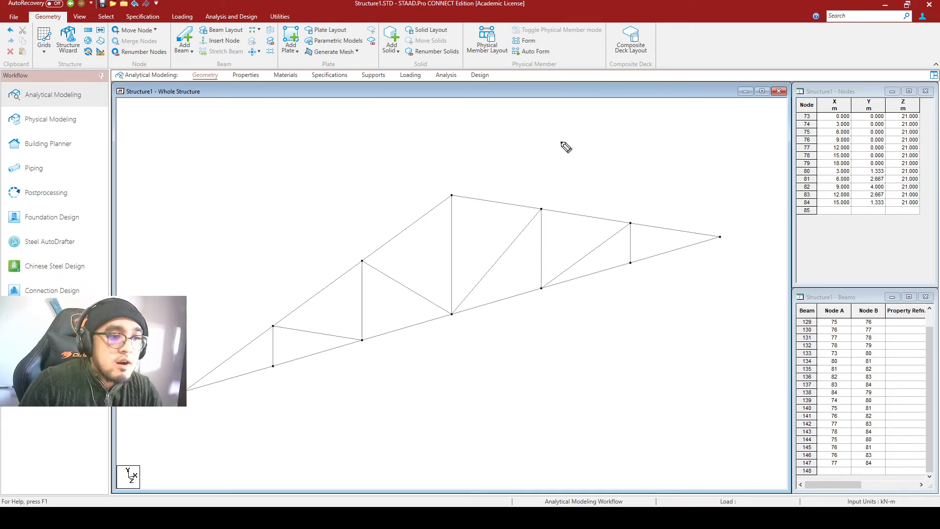
mouse_move(688, 176)
mouse_down()
mouse_move(215, 370)
mouse_move(737, 245)
mouse_move(691, 189)
mouse_up()
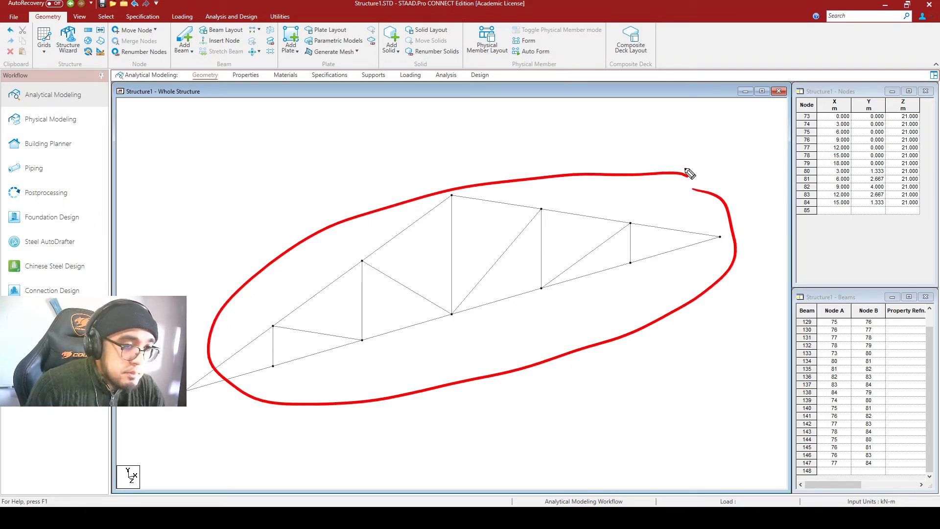
key(ctrl+z)
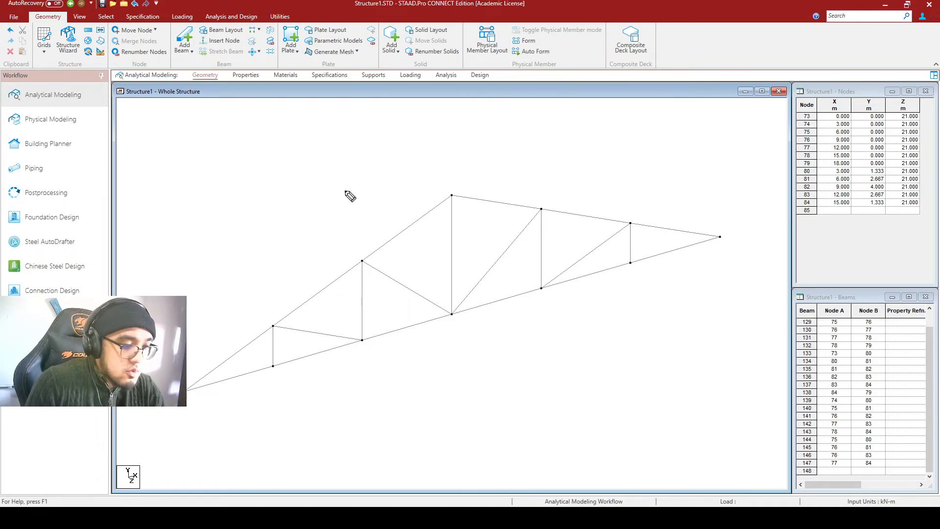
Open the steel section database from the beam properties page and display the American section shapes.
click(249, 77)
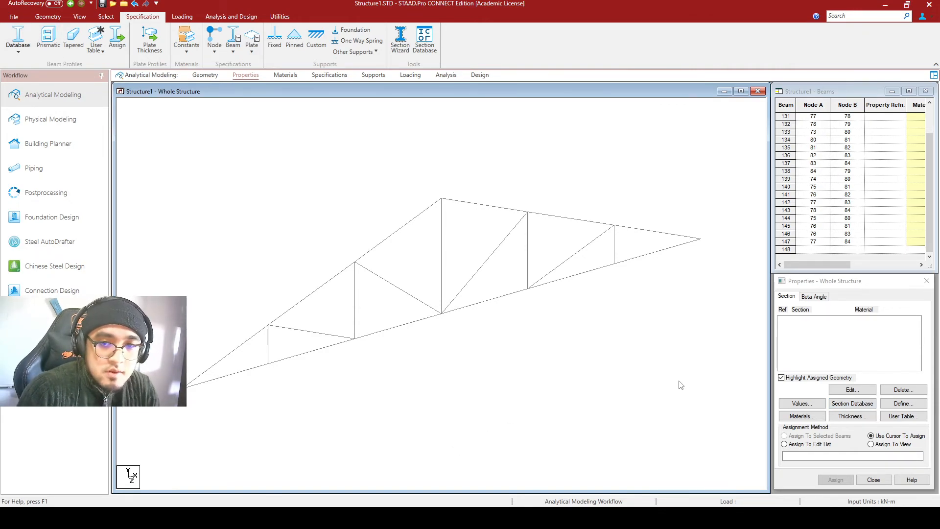
drag(823, 387, 897, 418)
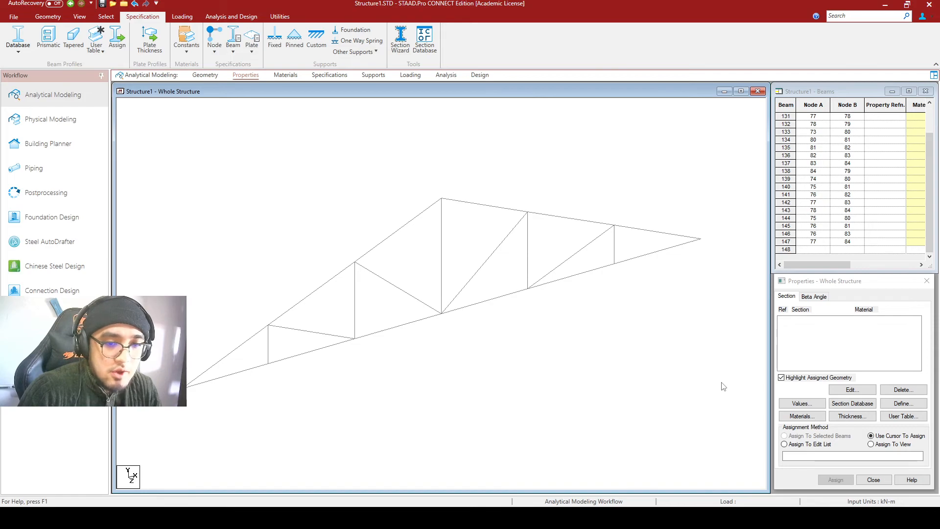
click(842, 404)
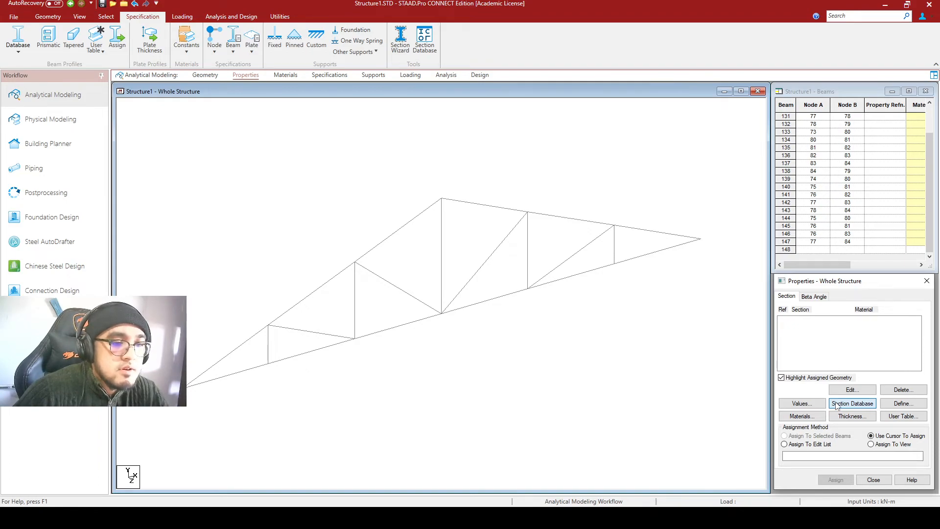
click(836, 404)
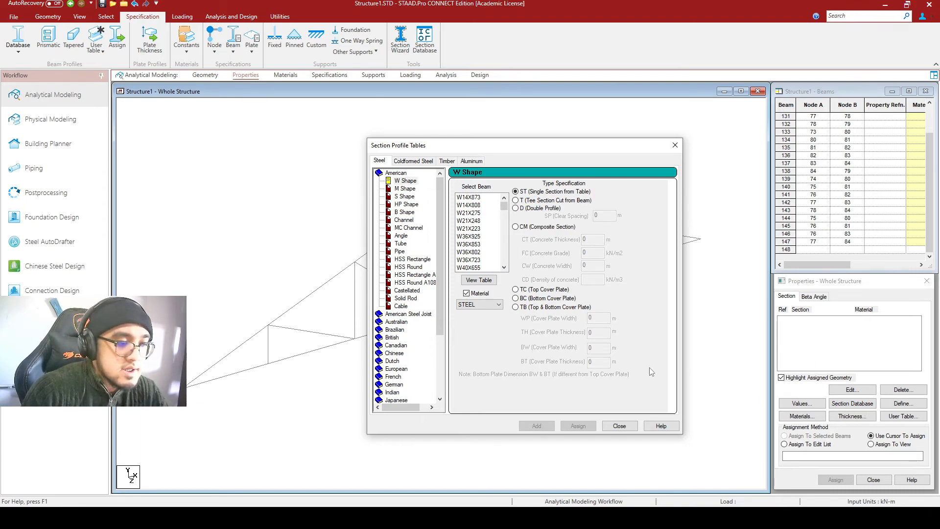
drag(473, 150, 438, 119)
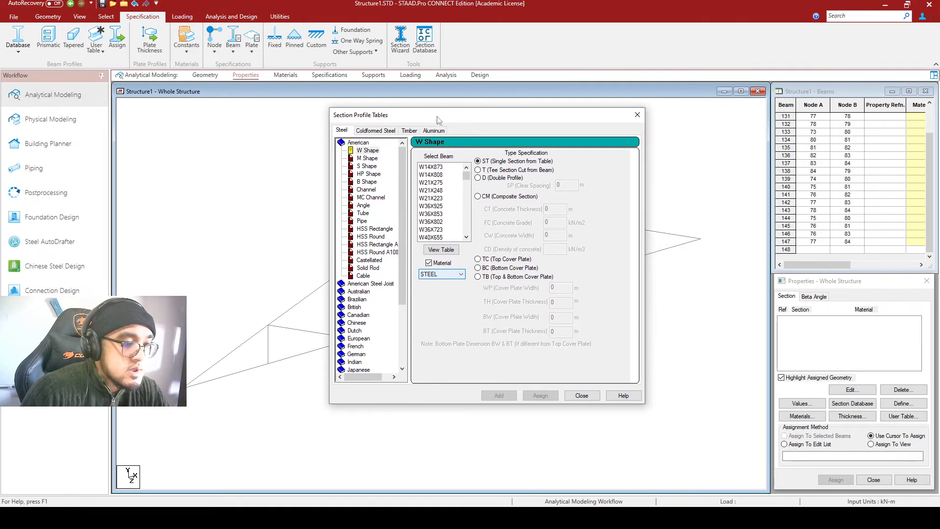
double_click(358, 142)
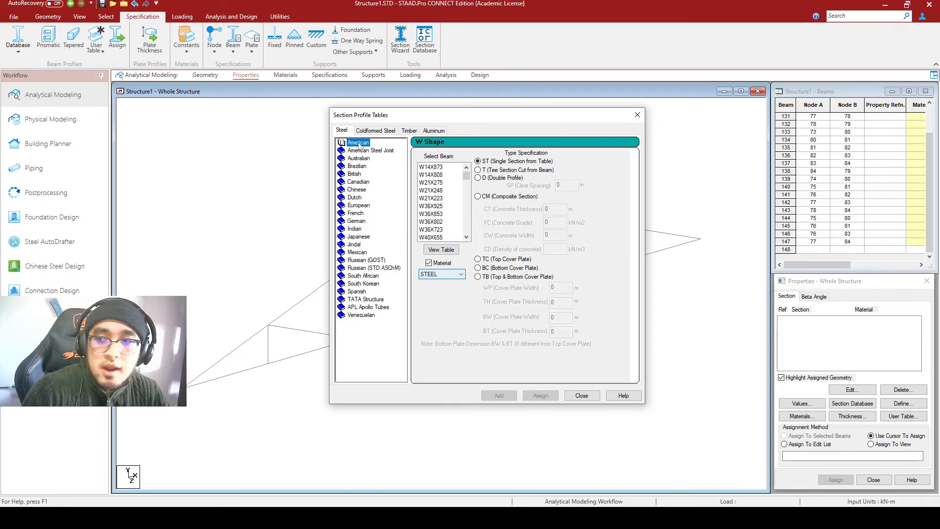
double_click(362, 145)
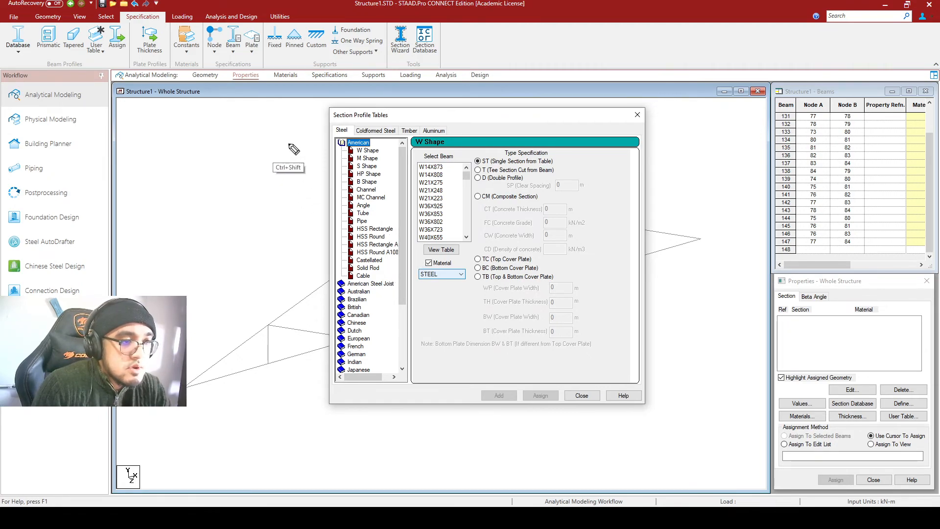
drag(291, 148, 313, 151)
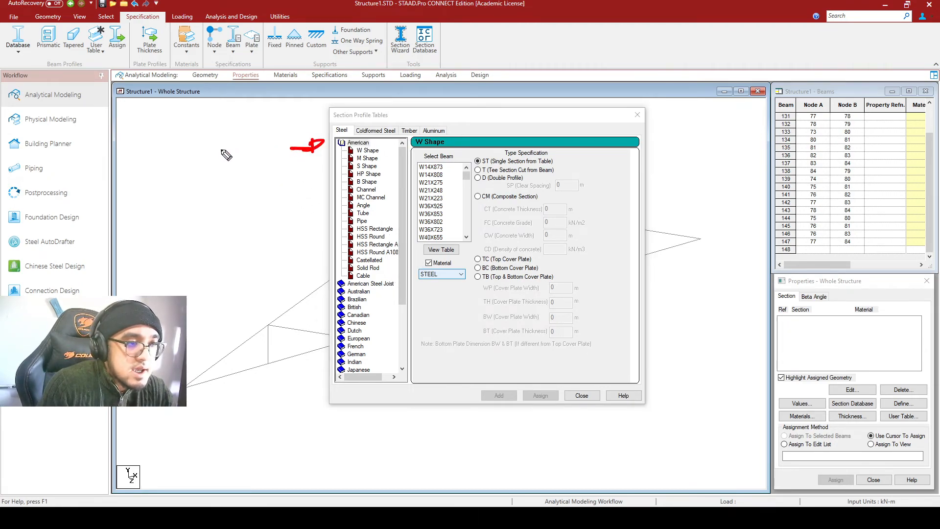
drag(209, 139, 199, 161)
mouse_move(205, 140)
mouse_down()
mouse_move(217, 161)
mouse_move(262, 155)
mouse_up()
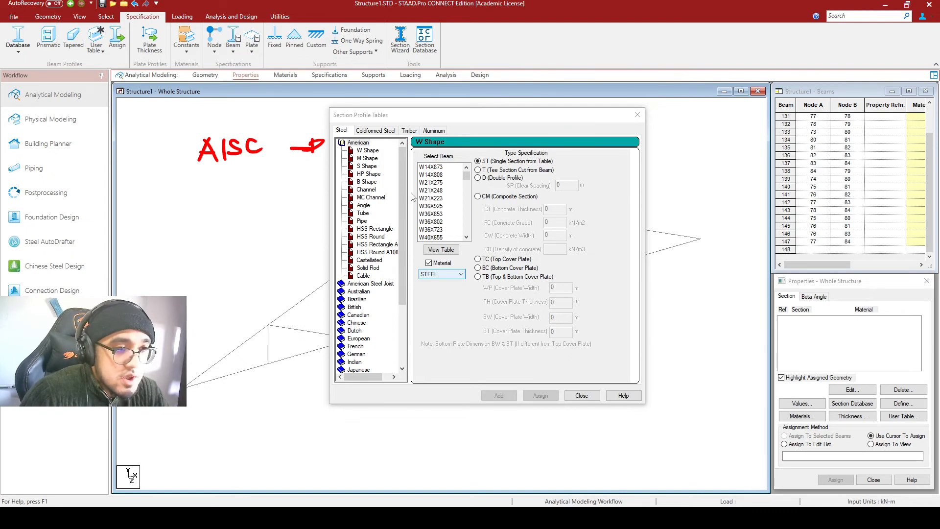
Choose the Angle shape from the American steel sections and look through its list of sizes.
double_click(359, 143)
double_click(362, 144)
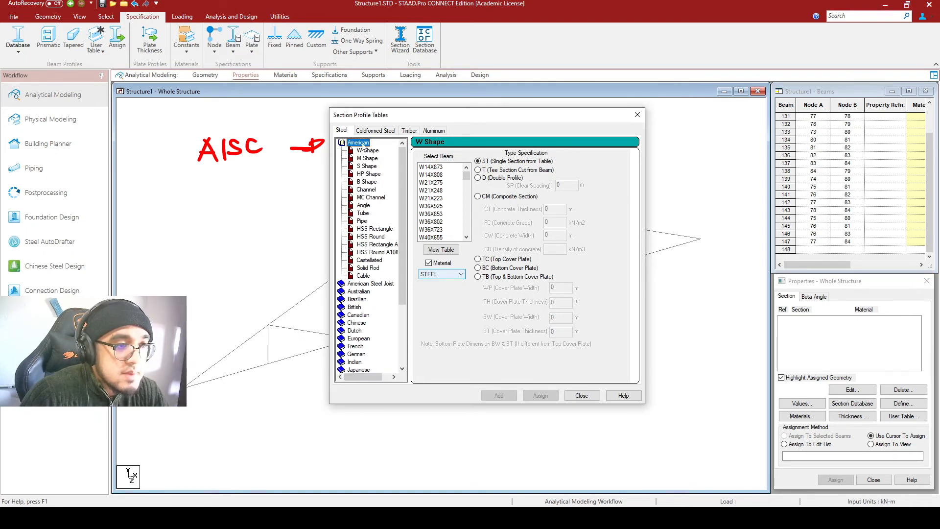
drag(396, 123, 632, 86)
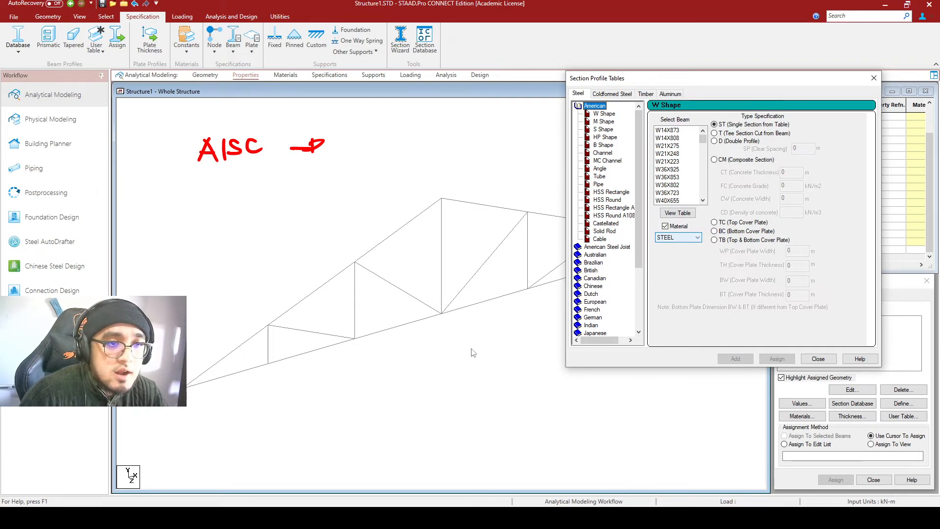
drag(612, 83, 387, 93)
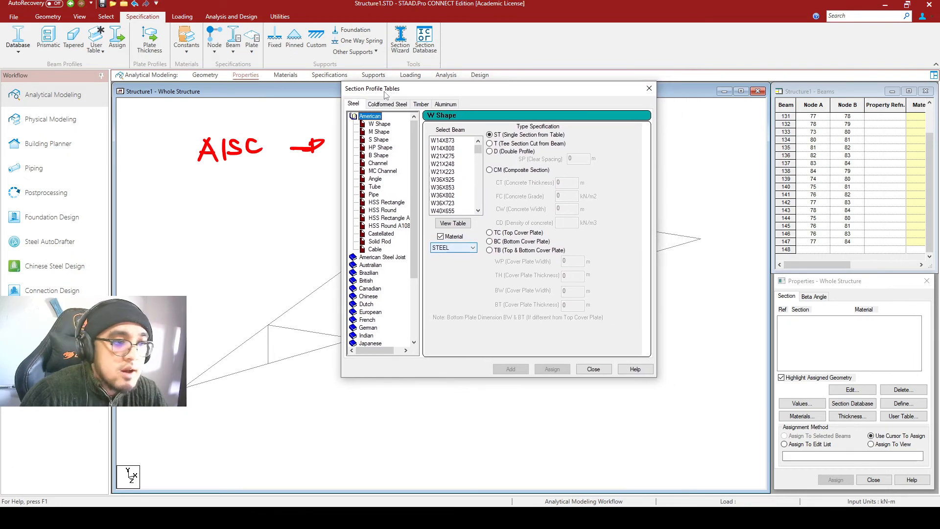
click(376, 178)
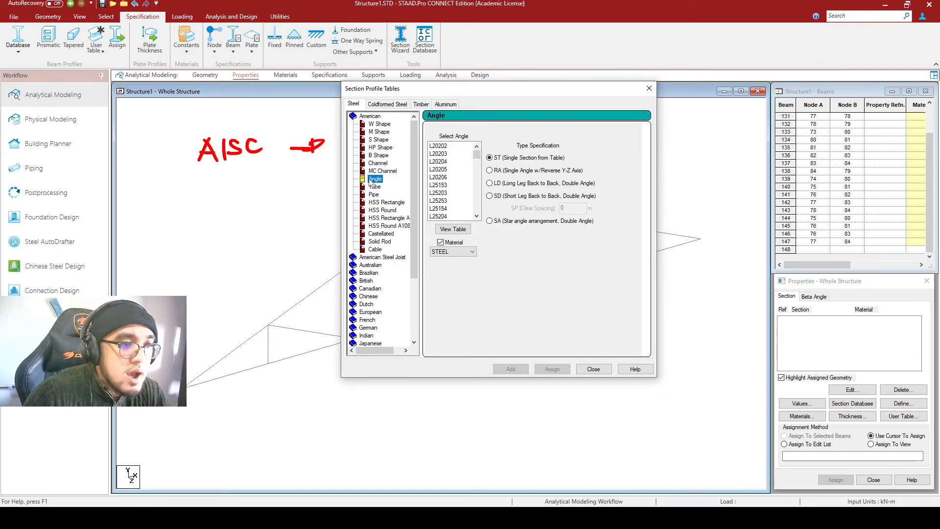
scroll(462, 161, down, 3)
scroll(455, 151, up, 3)
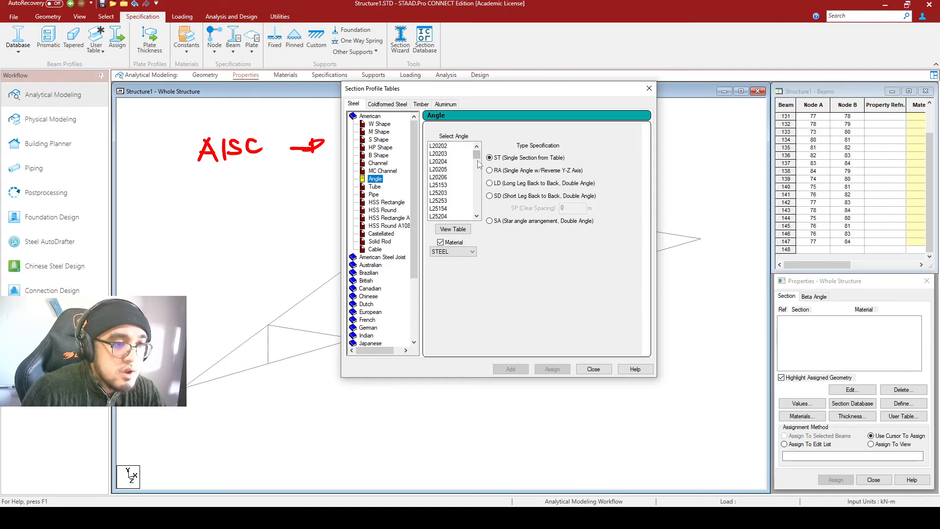
Select the L25153 angle as a single section from the table.
click(458, 145)
key(Down)
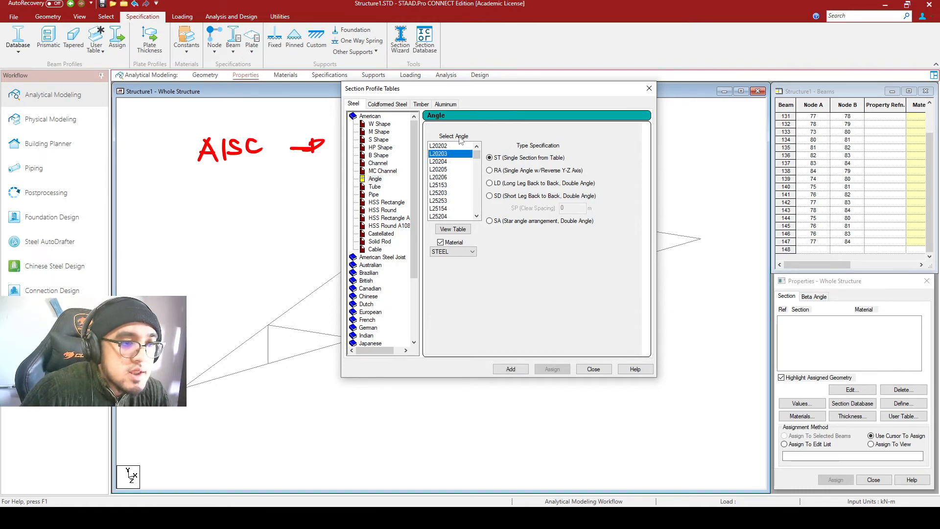
key(Down)
key(Down)
key(Down)
key(Down)
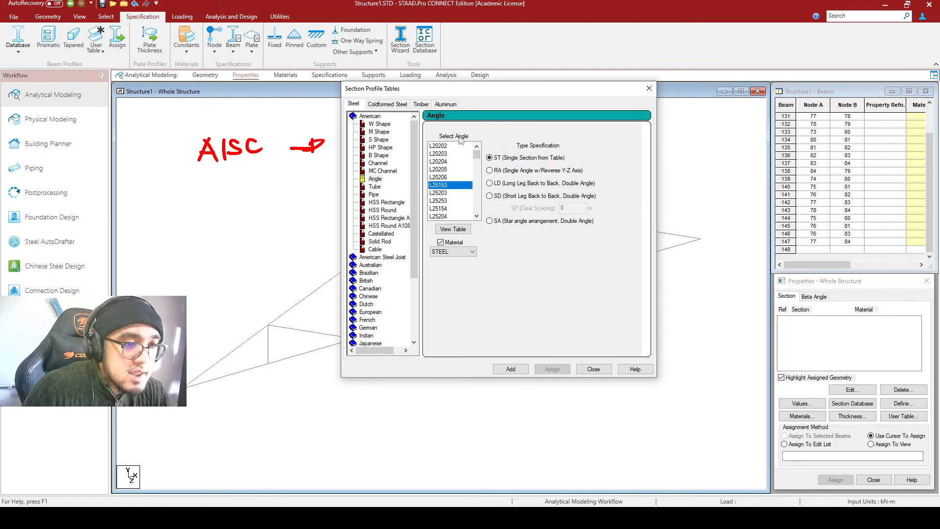
key(ctrl+shift+3)
key(ctrl+shift+3)
key(ctrl+shift+3)
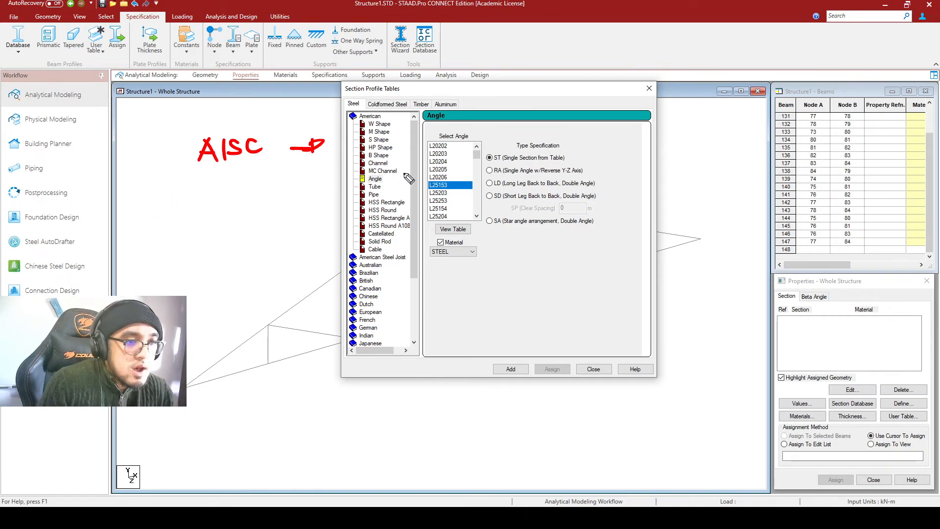
mouse_move(451, 131)
mouse_down()
mouse_move(433, 156)
mouse_move(452, 135)
mouse_up()
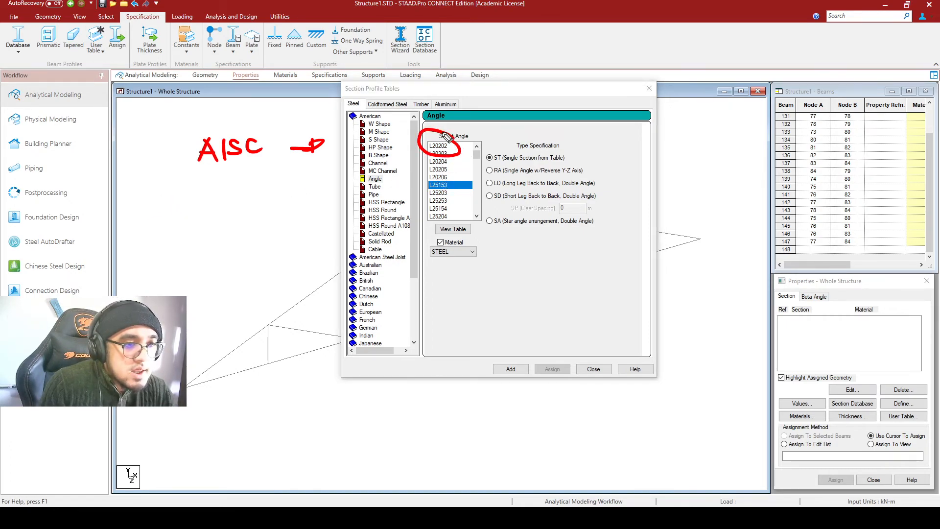
mouse_move(139, 208)
mouse_down()
mouse_move(147, 234)
mouse_move(167, 218)
mouse_move(174, 234)
mouse_up()
mouse_move(181, 210)
mouse_down()
mouse_move(220, 230)
mouse_move(230, 216)
mouse_move(259, 228)
mouse_up()
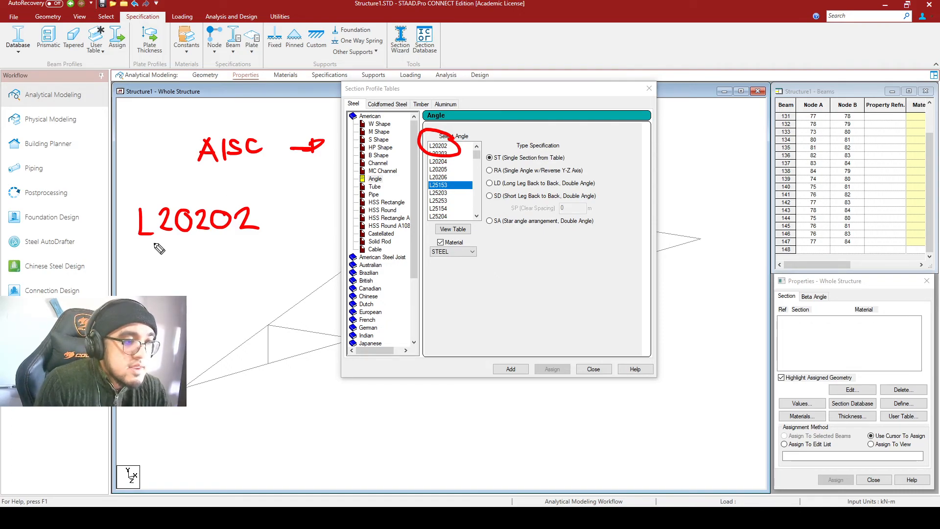
drag(139, 252, 137, 279)
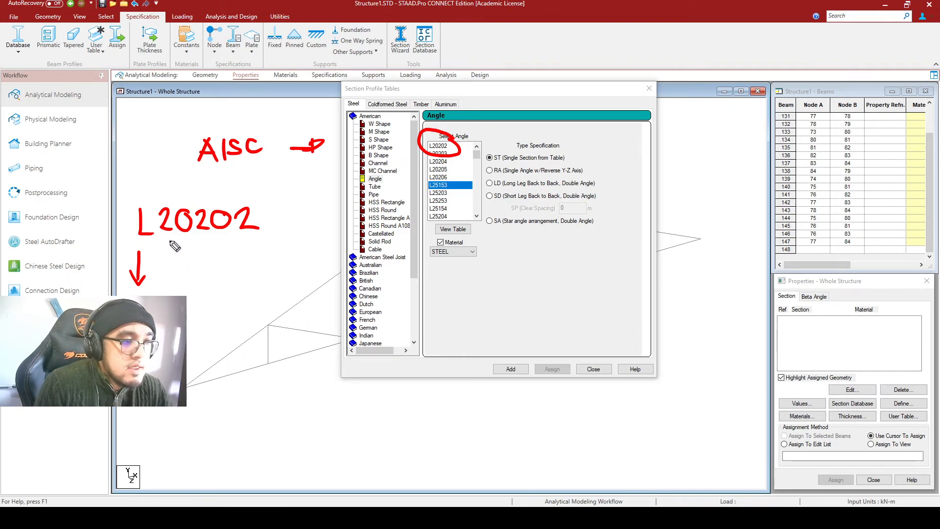
drag(161, 235, 196, 234)
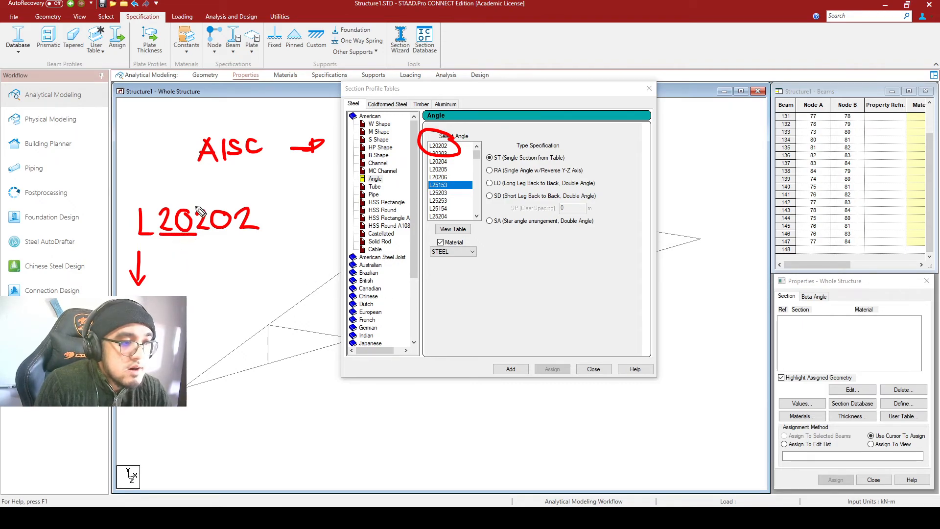
drag(193, 198, 195, 234)
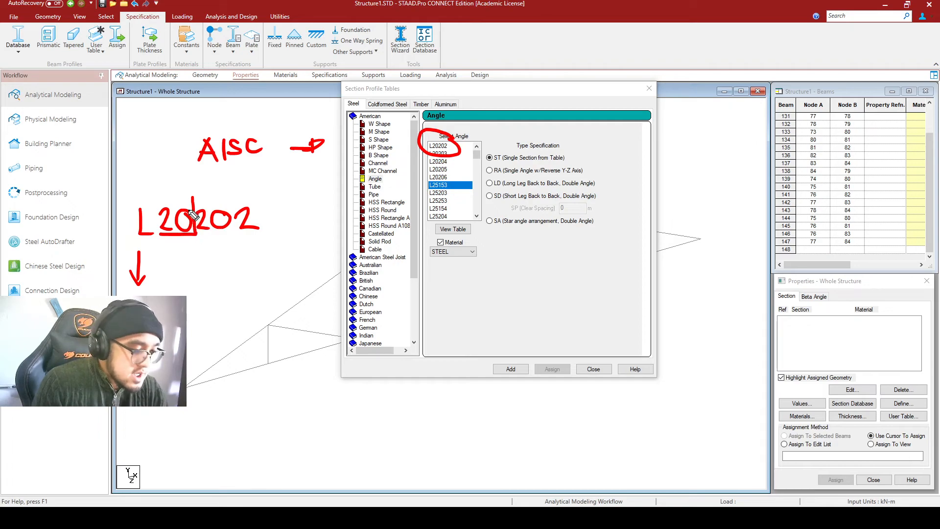
key(ctrl+z)
key(ctrl+z)
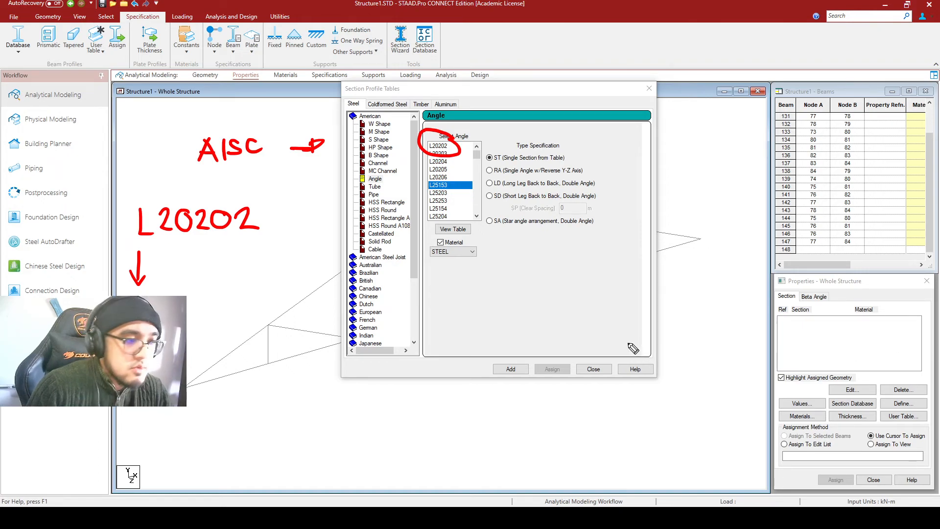
mouse_move(197, 203)
mouse_down()
mouse_move(155, 221)
mouse_move(189, 235)
mouse_move(196, 200)
mouse_up()
mouse_move(171, 245)
mouse_down()
mouse_move(196, 309)
mouse_move(196, 349)
mouse_up()
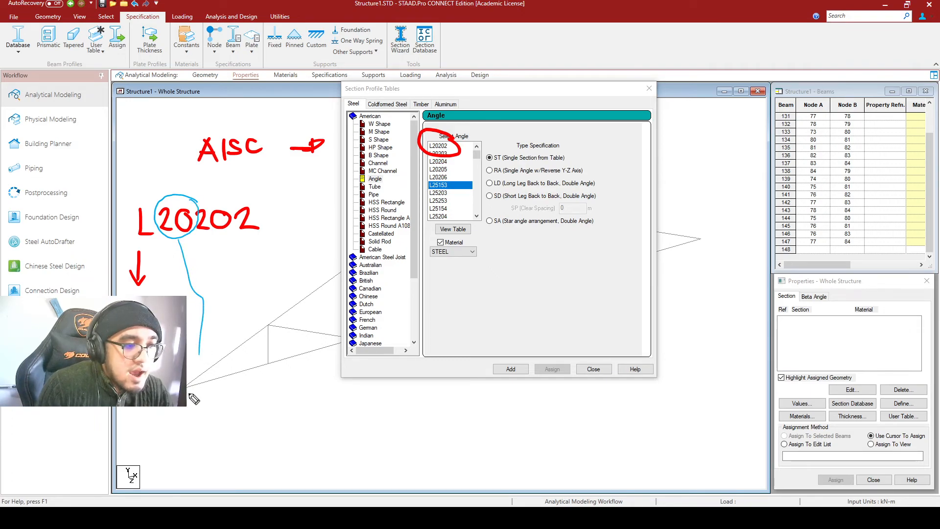
mouse_move(194, 377)
mouse_down()
mouse_move(194, 399)
mouse_move(204, 377)
mouse_up()
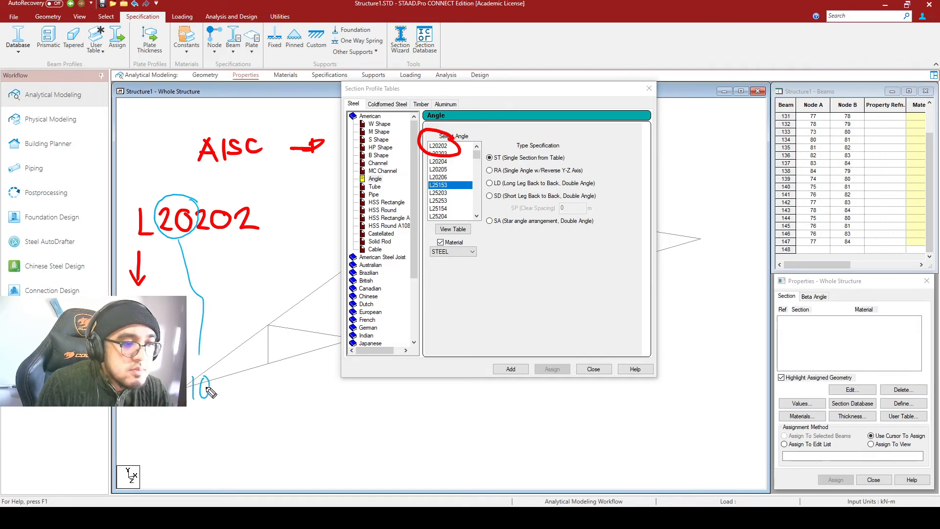
drag(190, 424, 200, 431)
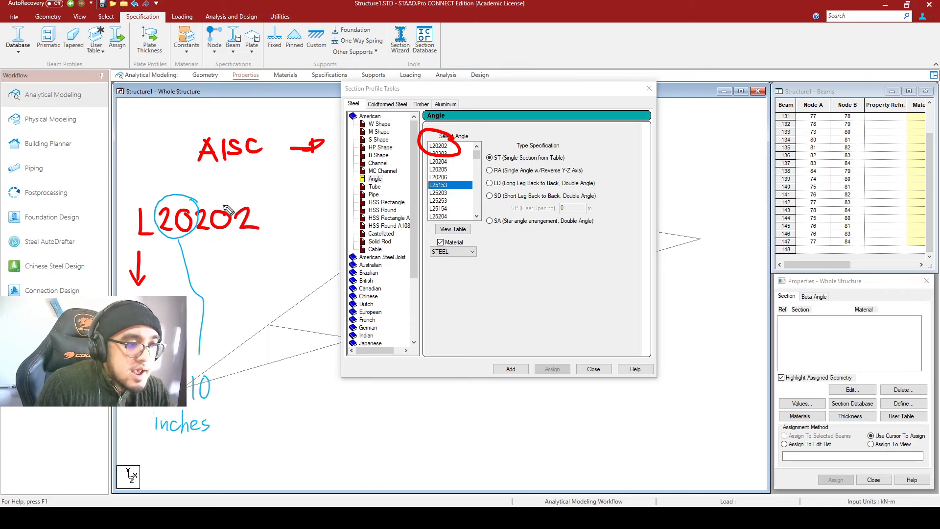
mouse_move(228, 199)
mouse_down()
mouse_move(192, 227)
mouse_move(217, 236)
mouse_move(236, 223)
mouse_move(224, 203)
mouse_up()
mouse_move(226, 272)
mouse_down()
mouse_move(268, 399)
mouse_move(282, 401)
mouse_up()
drag(282, 391, 271, 401)
mouse_move(289, 383)
mouse_down()
mouse_move(289, 400)
mouse_move(298, 383)
mouse_up()
mouse_move(264, 420)
mouse_down()
mouse_move(298, 417)
mouse_move(319, 433)
mouse_up()
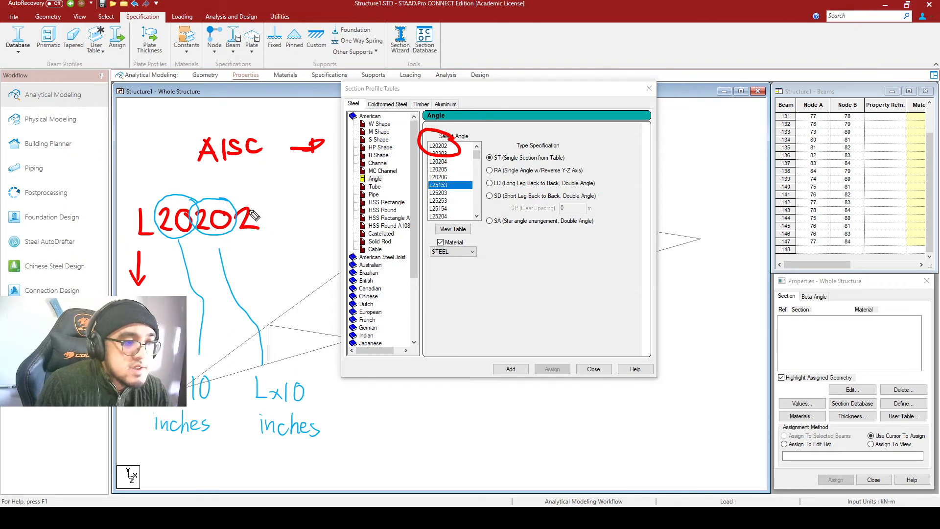
mouse_move(271, 206)
mouse_down()
mouse_move(231, 221)
mouse_move(270, 203)
mouse_up()
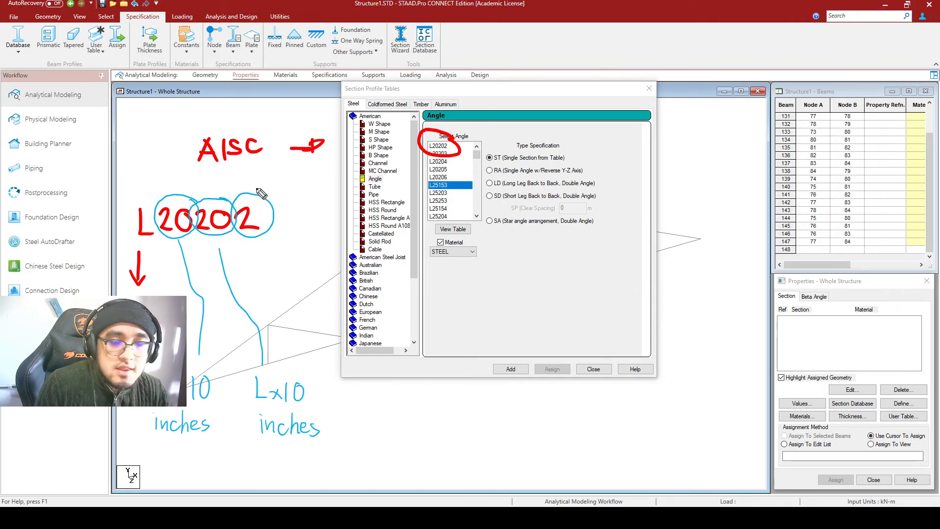
drag(258, 243, 264, 248)
drag(253, 240, 278, 277)
drag(265, 265, 297, 274)
mouse_move(297, 258)
mouse_down()
mouse_move(283, 274)
mouse_move(314, 267)
mouse_up()
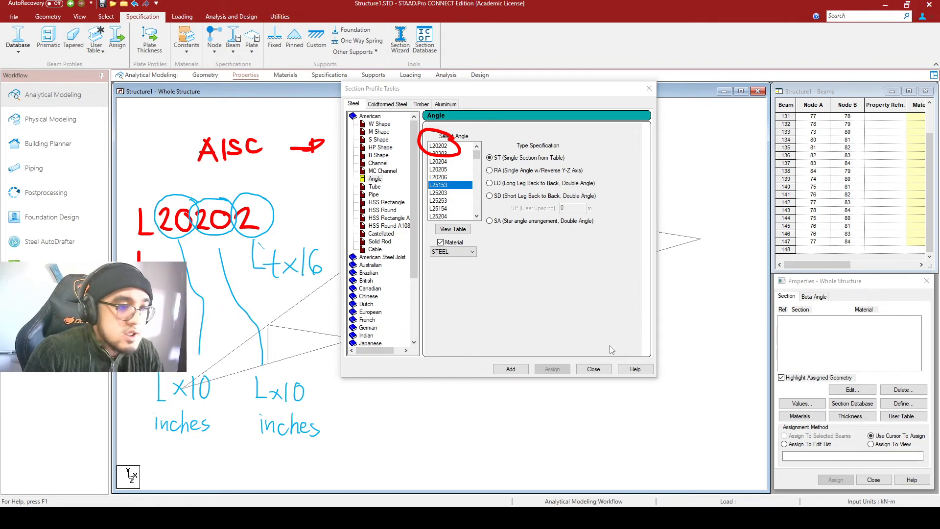
click(503, 418)
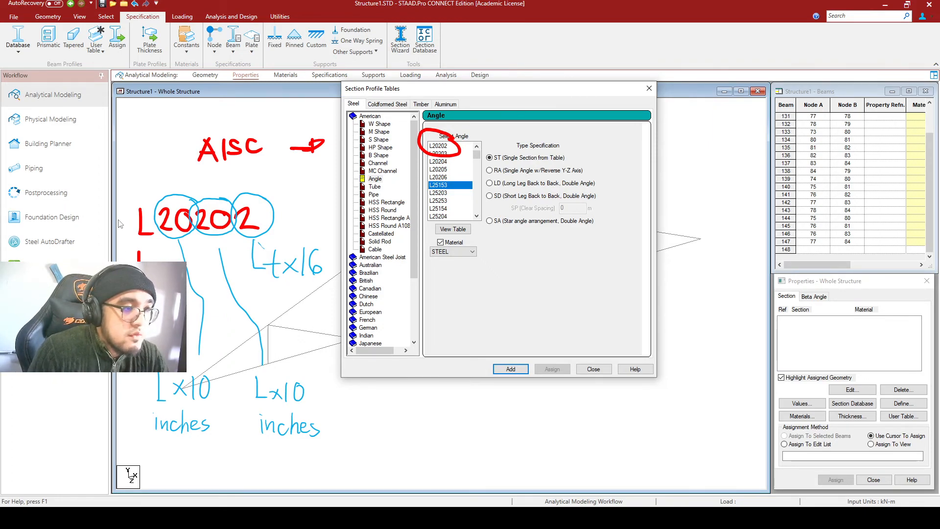
click(317, 301)
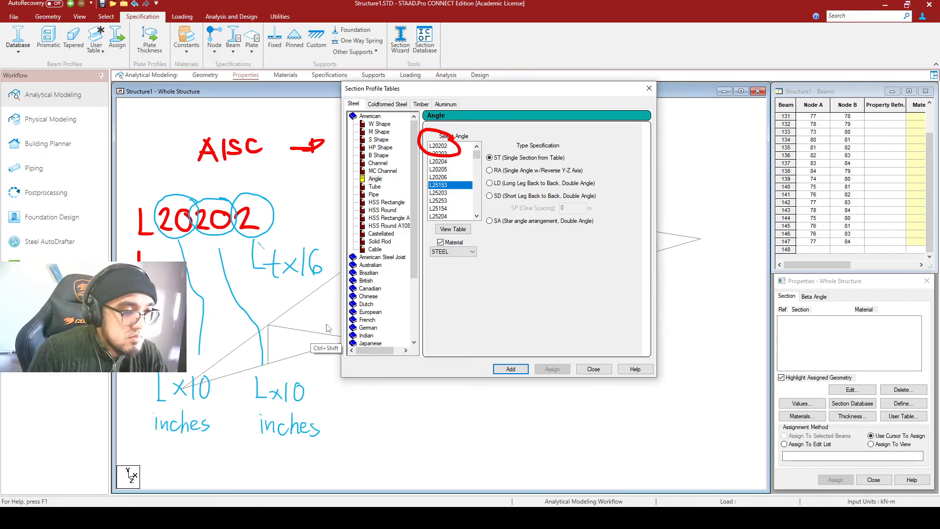
key(ctrl+shift+7)
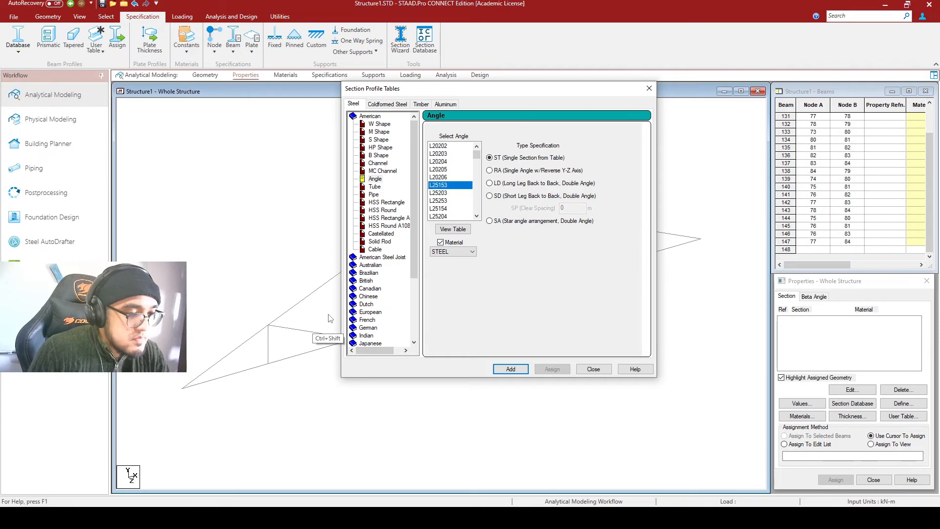
drag(154, 128, 158, 128)
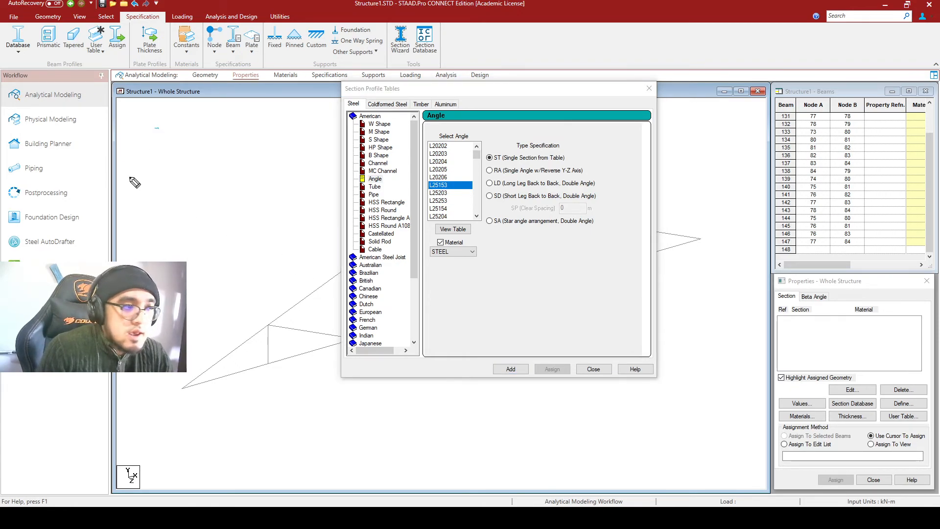
mouse_move(153, 125)
mouse_down()
mouse_move(151, 155)
mouse_move(165, 156)
mouse_move(201, 130)
mouse_move(213, 151)
mouse_up()
drag(212, 139, 201, 152)
mouse_move(231, 124)
mouse_down()
mouse_move(220, 142)
mouse_move(237, 131)
mouse_up()
mouse_move(243, 122)
mouse_down()
mouse_move(258, 151)
mouse_move(245, 152)
mouse_move(272, 148)
mouse_move(293, 131)
mouse_move(296, 154)
mouse_move(272, 177)
mouse_up()
drag(282, 164, 286, 177)
drag(312, 120, 311, 129)
drag(321, 120, 319, 128)
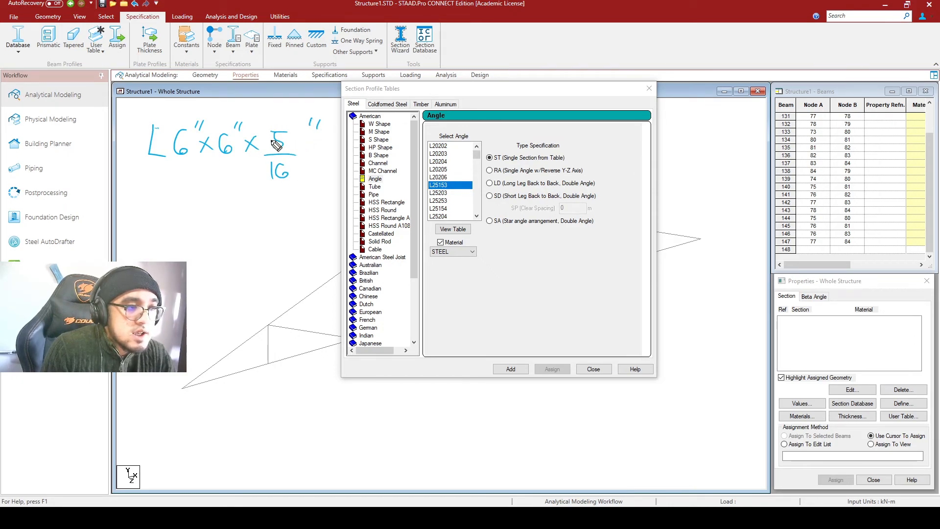
mouse_move(220, 185)
mouse_down()
mouse_move(219, 224)
mouse_move(231, 210)
mouse_up()
mouse_move(466, 148)
mouse_down()
mouse_move(421, 143)
mouse_move(464, 156)
mouse_up()
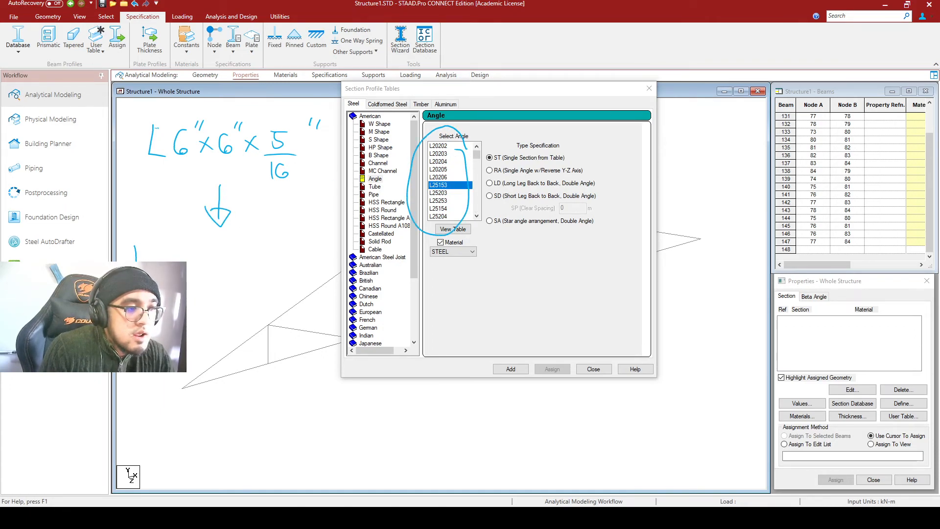
mouse_move(198, 117)
mouse_down()
mouse_move(171, 135)
mouse_move(210, 122)
mouse_up()
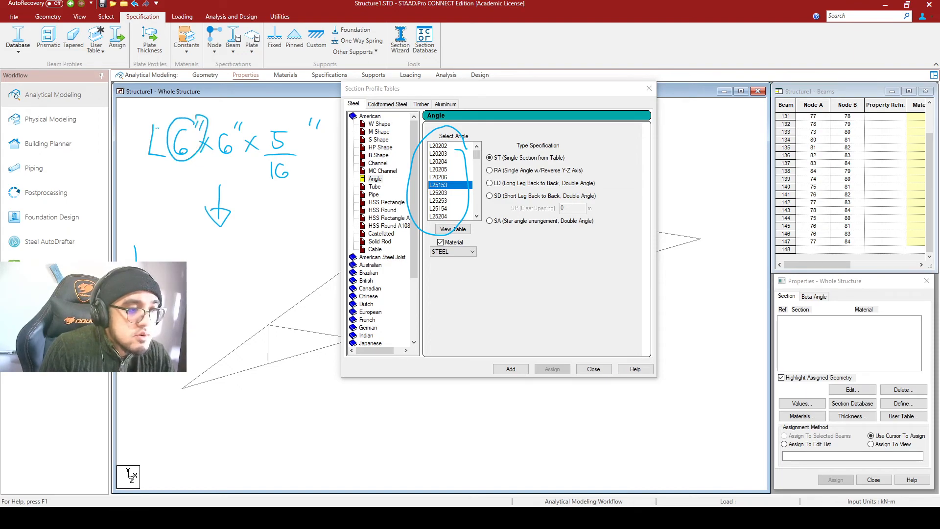
mouse_move(184, 259)
mouse_down()
mouse_move(195, 270)
mouse_move(192, 249)
mouse_up()
mouse_move(251, 116)
mouse_down()
mouse_move(216, 153)
mouse_move(251, 116)
mouse_up()
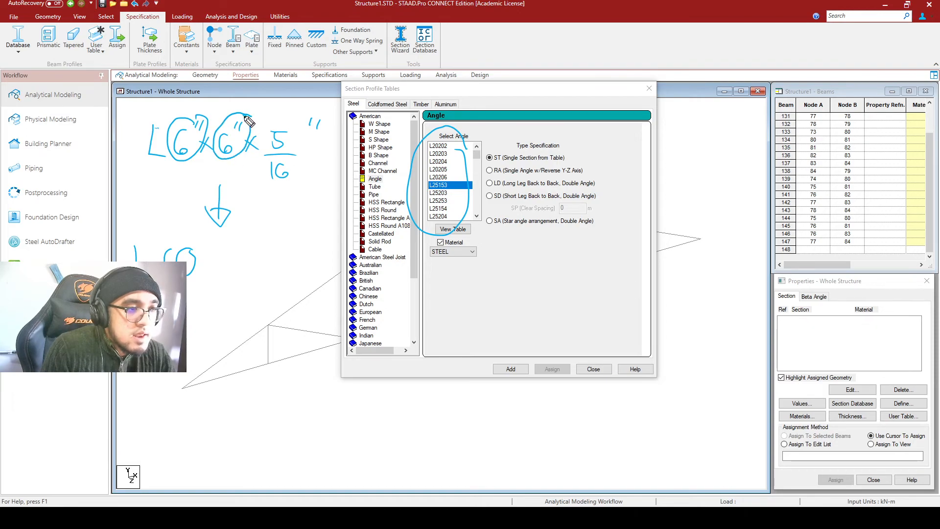
mouse_move(209, 249)
mouse_down()
mouse_move(224, 269)
mouse_move(226, 250)
mouse_up()
mouse_move(309, 126)
mouse_down()
mouse_move(267, 151)
mouse_move(313, 169)
mouse_move(311, 125)
mouse_up()
mouse_move(276, 199)
mouse_down()
mouse_move(269, 208)
mouse_move(279, 223)
mouse_move(319, 206)
mouse_move(311, 206)
mouse_up()
mouse_move(320, 190)
mouse_down()
mouse_move(297, 215)
mouse_move(267, 221)
mouse_up()
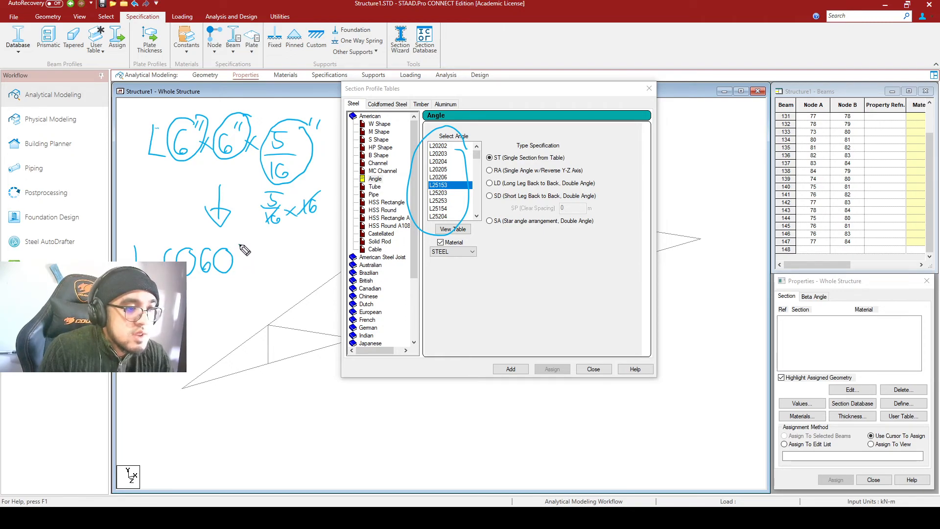
drag(145, 201, 336, 187)
mouse_move(334, 151)
mouse_down()
mouse_move(295, 186)
mouse_move(304, 190)
mouse_up()
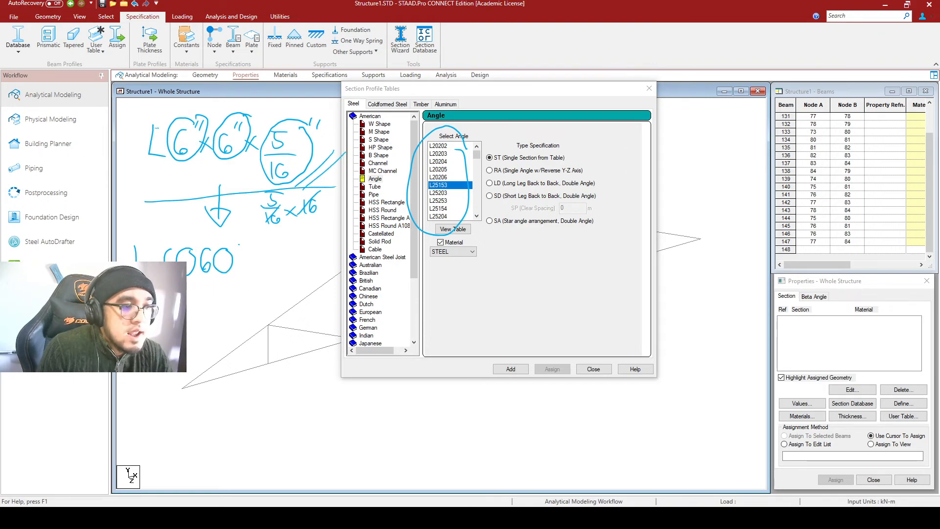
mouse_move(239, 247)
mouse_down()
mouse_move(236, 267)
mouse_move(259, 245)
mouse_up()
drag(188, 292, 332, 274)
mouse_move(304, 246)
mouse_down()
mouse_move(262, 301)
mouse_move(274, 299)
mouse_move(88, 260)
mouse_up()
drag(187, 334, 314, 244)
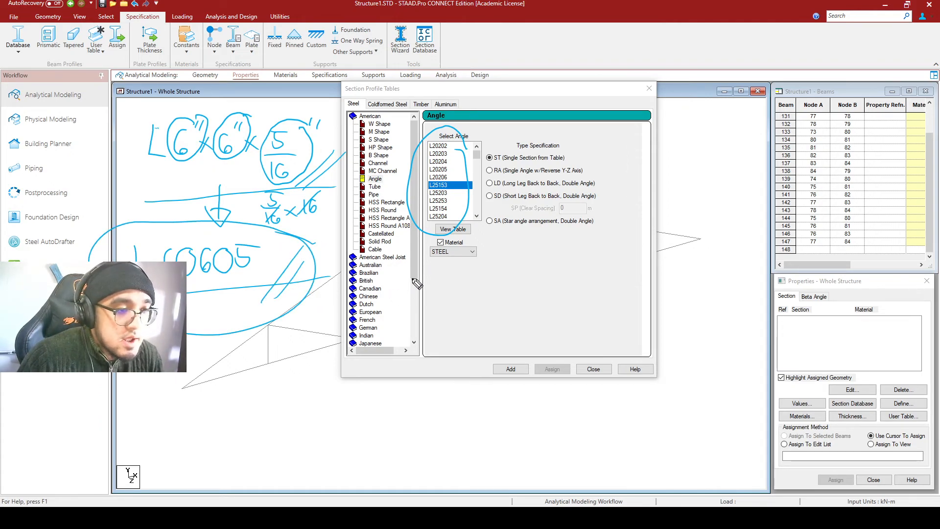
Select the L60605 size in the list of American angle sections.
drag(479, 155, 479, 192)
scroll(452, 181, up, 2)
scroll(453, 191, down, 2)
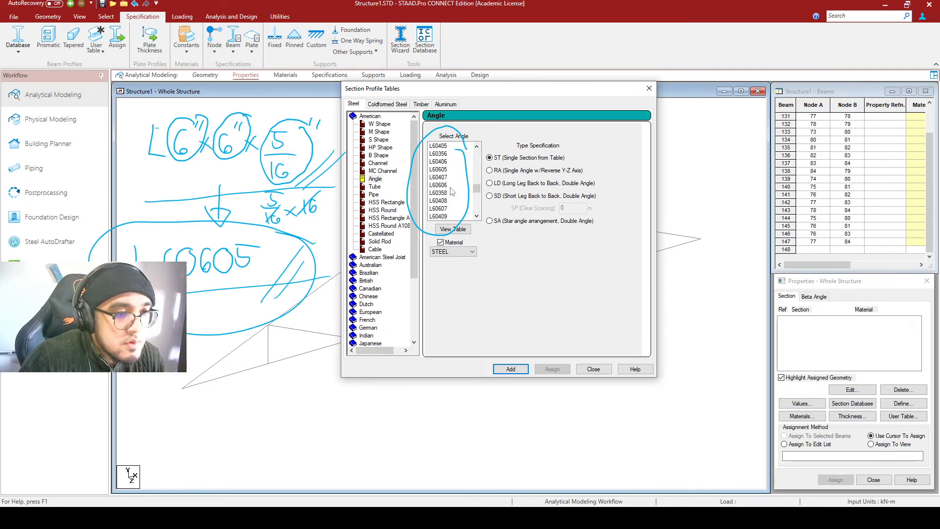
click(441, 169)
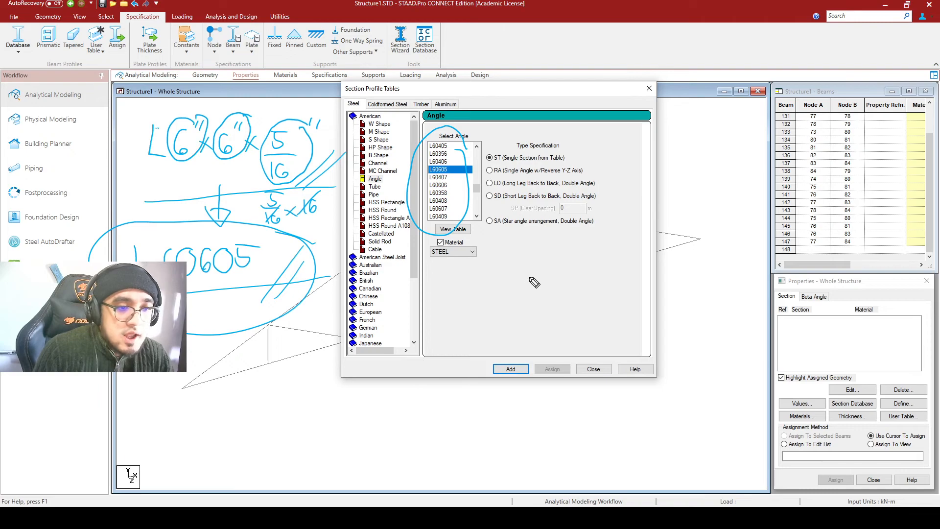
mouse_move(527, 258)
mouse_down()
mouse_move(525, 296)
mouse_move(483, 293)
mouse_move(523, 317)
mouse_move(550, 298)
mouse_move(548, 255)
mouse_move(518, 256)
mouse_move(550, 279)
mouse_move(552, 311)
mouse_move(614, 319)
mouse_up()
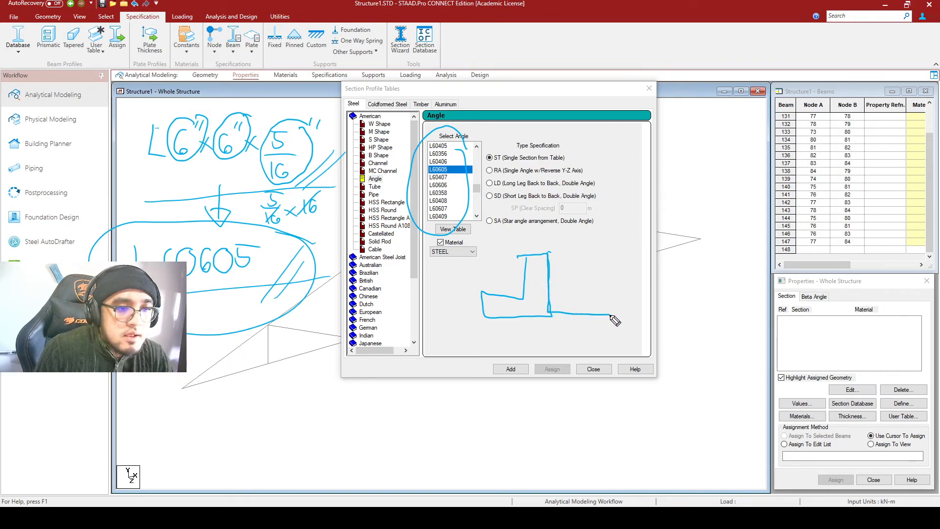
mouse_move(554, 257)
mouse_down()
mouse_move(574, 296)
mouse_move(613, 296)
mouse_move(615, 317)
mouse_up()
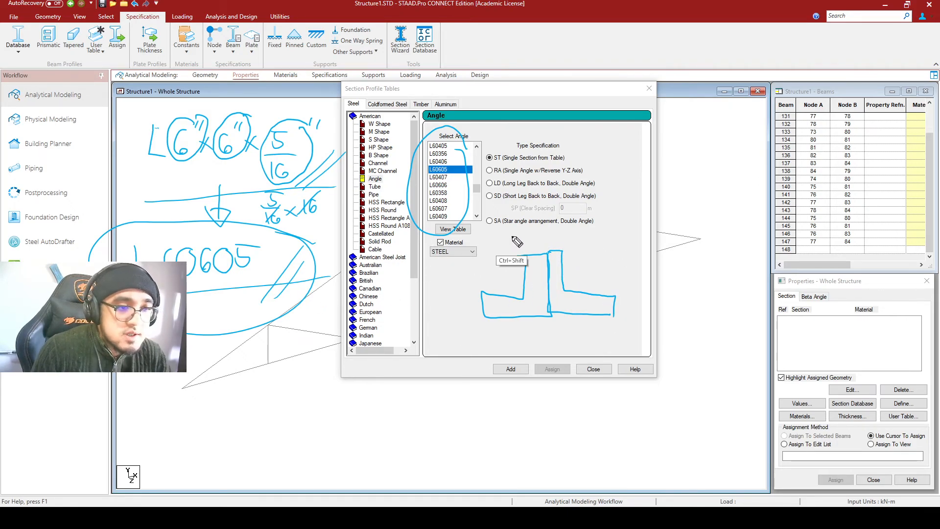
key(ctrl+shift+7)
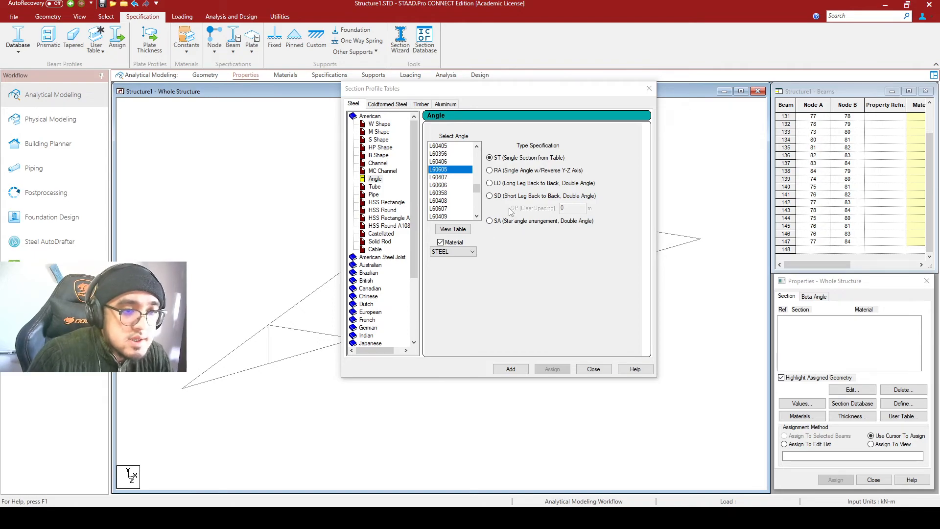
Set the L60605 angle to LD (Long Leg Back to Back, Double Angle), add it as a property and close the section tables.
click(489, 184)
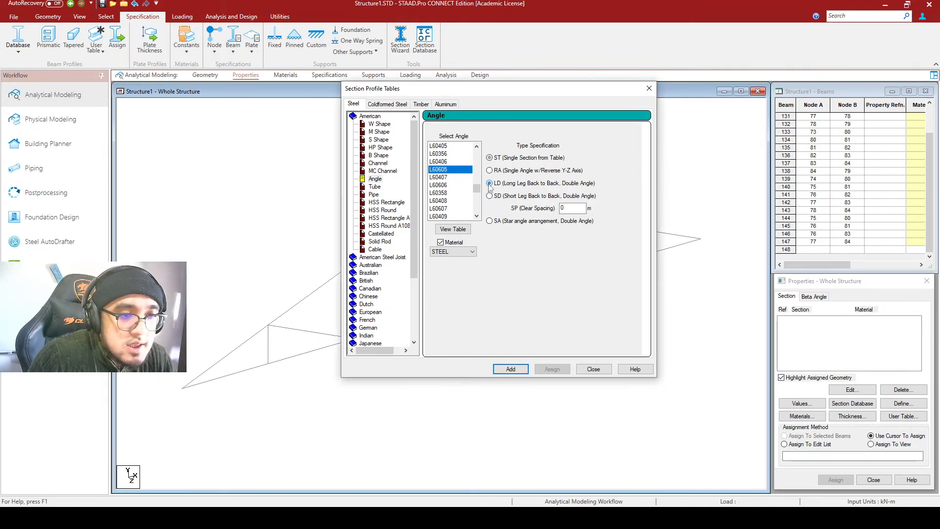
click(506, 184)
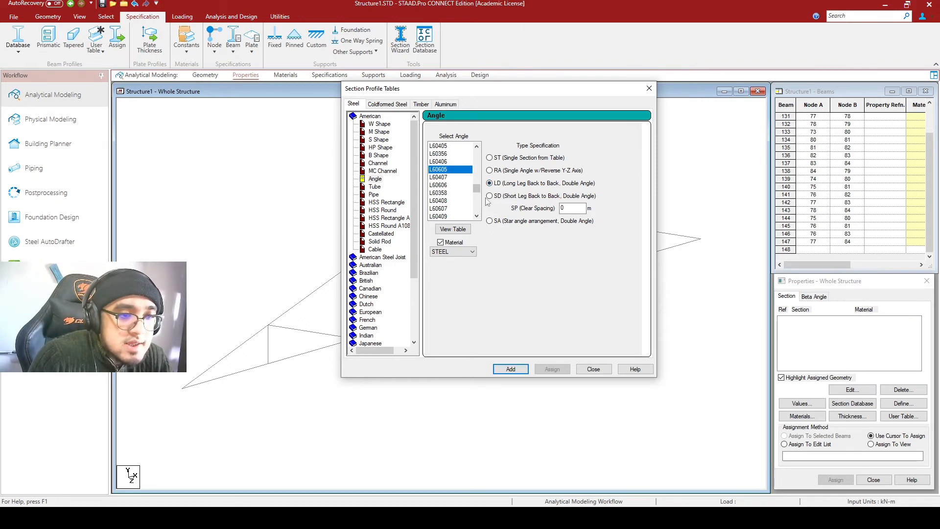
click(489, 197)
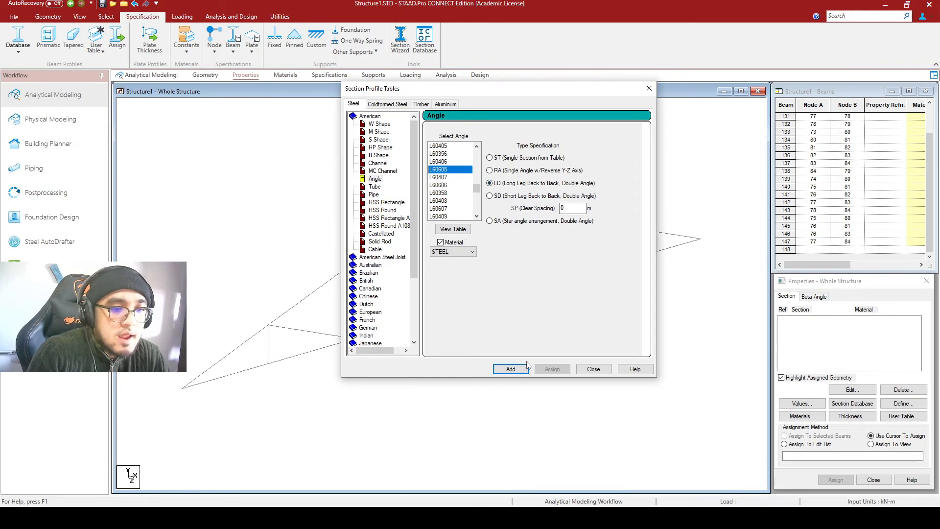
click(511, 369)
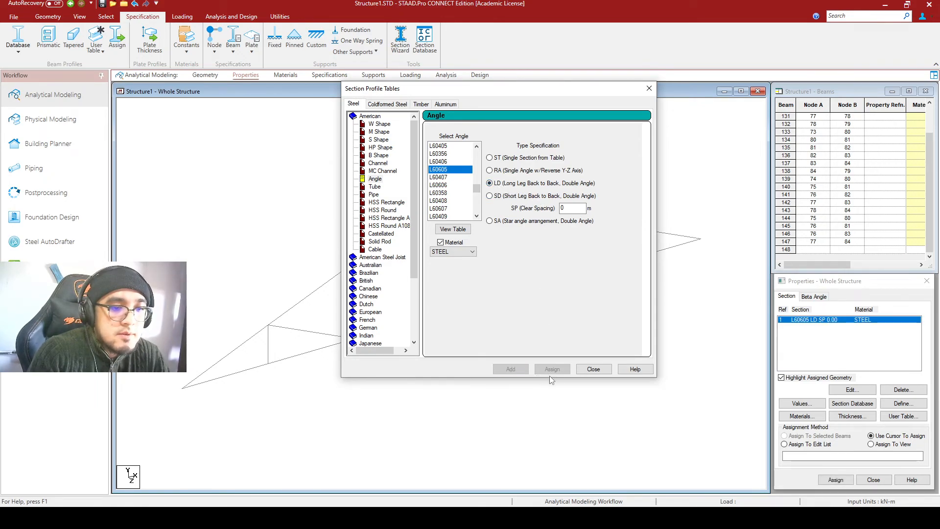
click(593, 368)
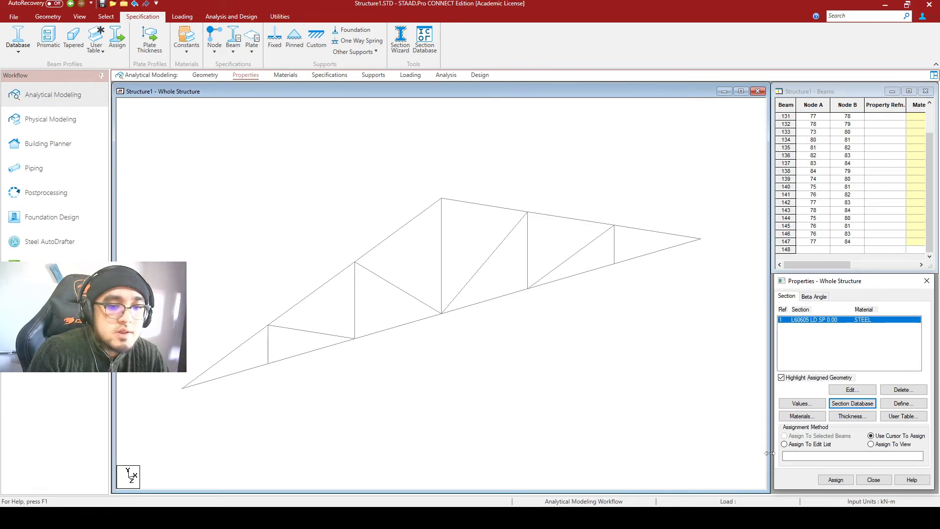
Assign the L60605 LD steel section to all truss members using the Assign To View method, and clear the member selection.
drag(145, 125, 707, 444)
click(632, 363)
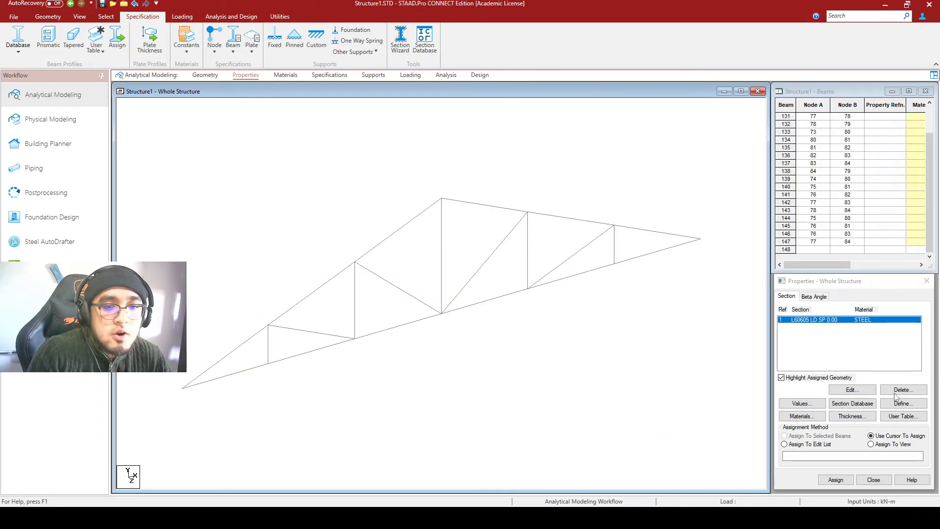
click(808, 321)
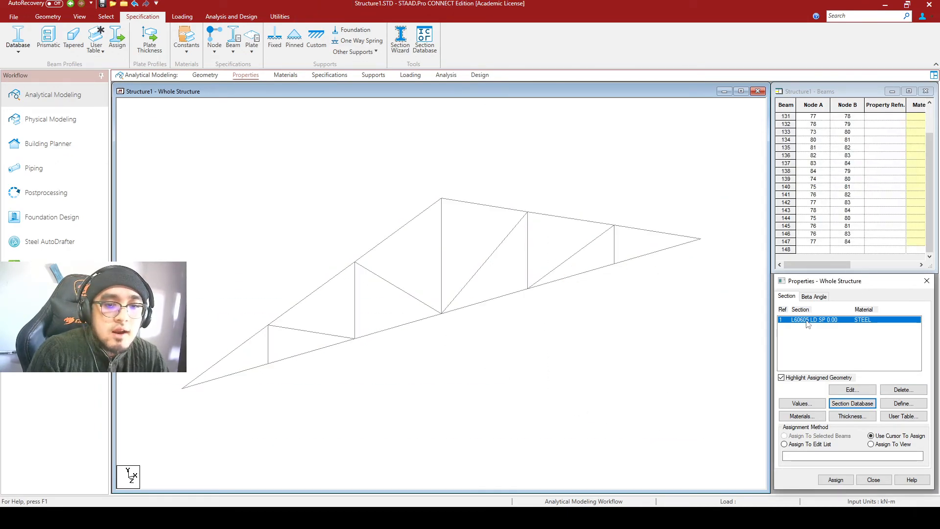
click(870, 445)
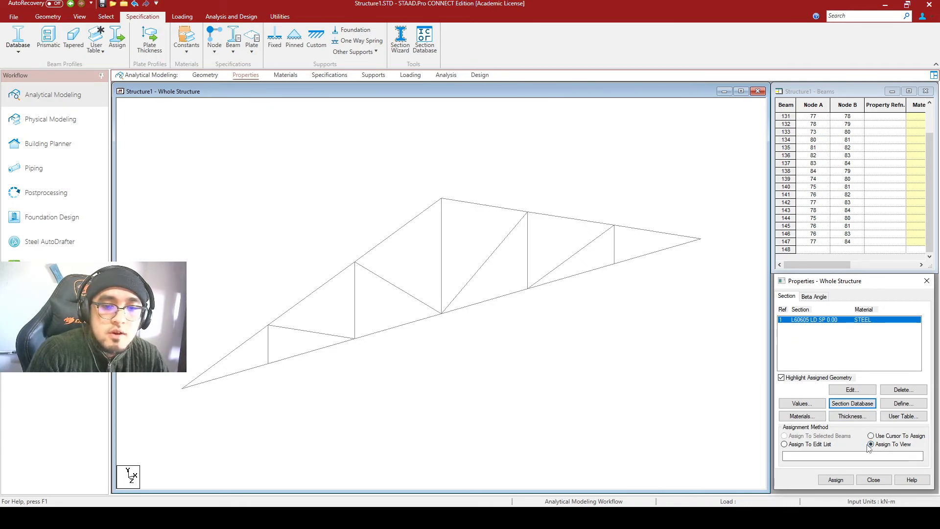
click(836, 480)
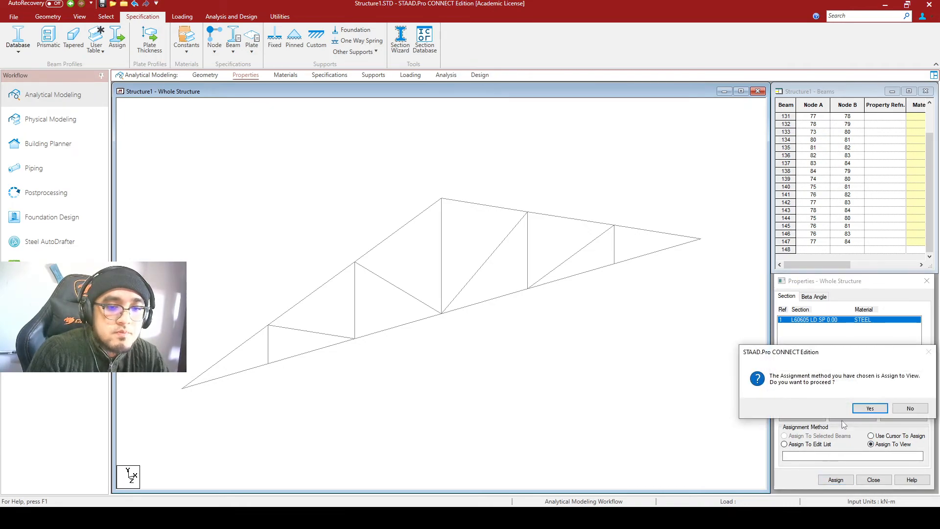
click(867, 406)
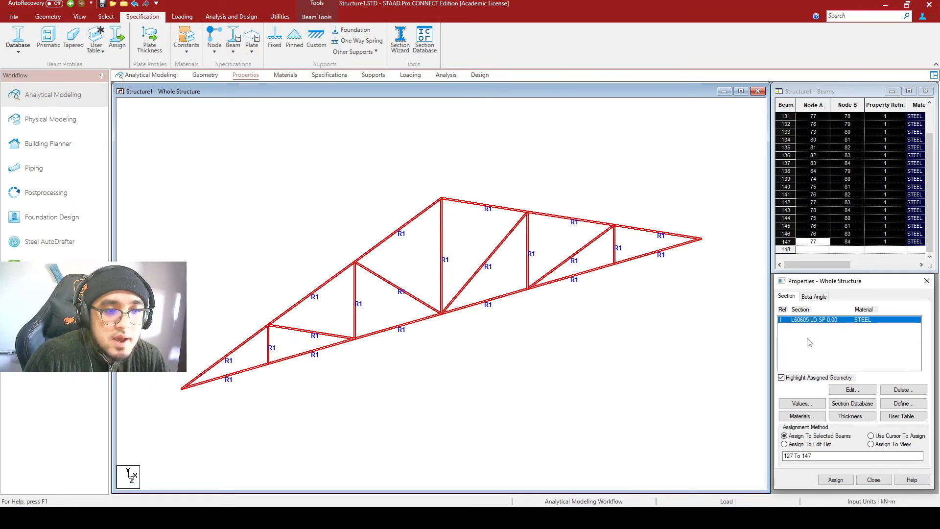
click(683, 325)
Reopen the steel section database, choose the European Angle shape and look through its list of sizes.
click(852, 404)
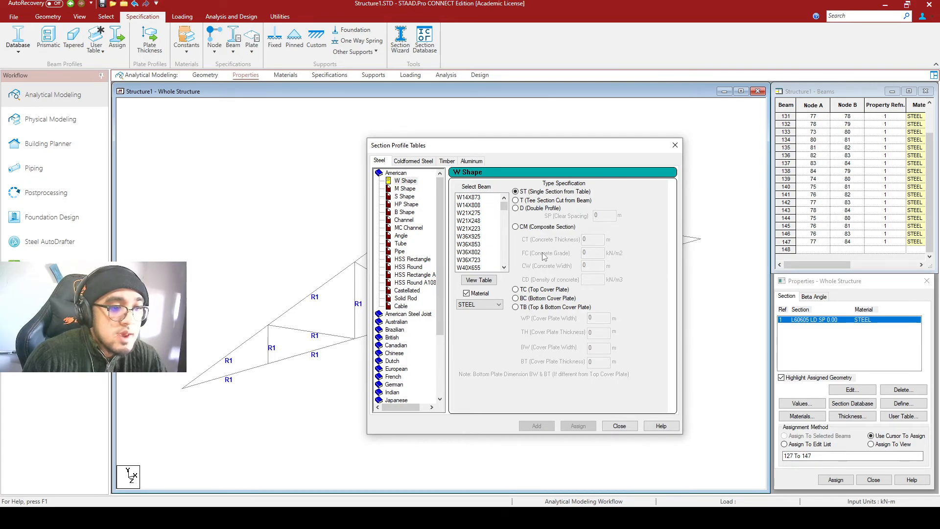
drag(440, 311, 441, 333)
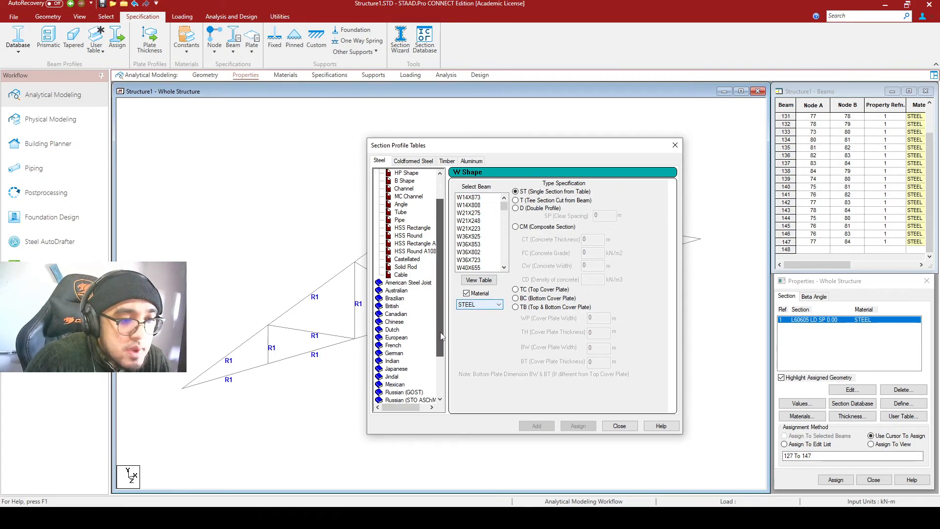
click(397, 338)
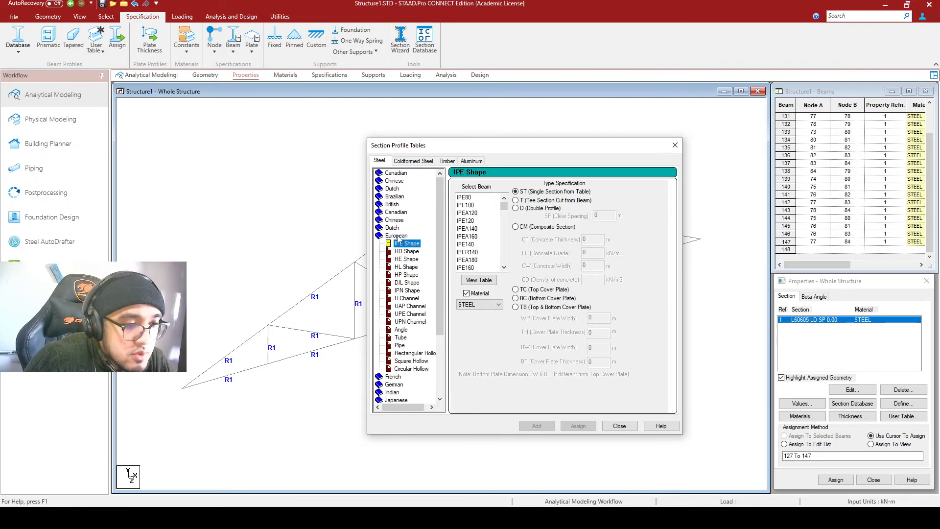
click(401, 330)
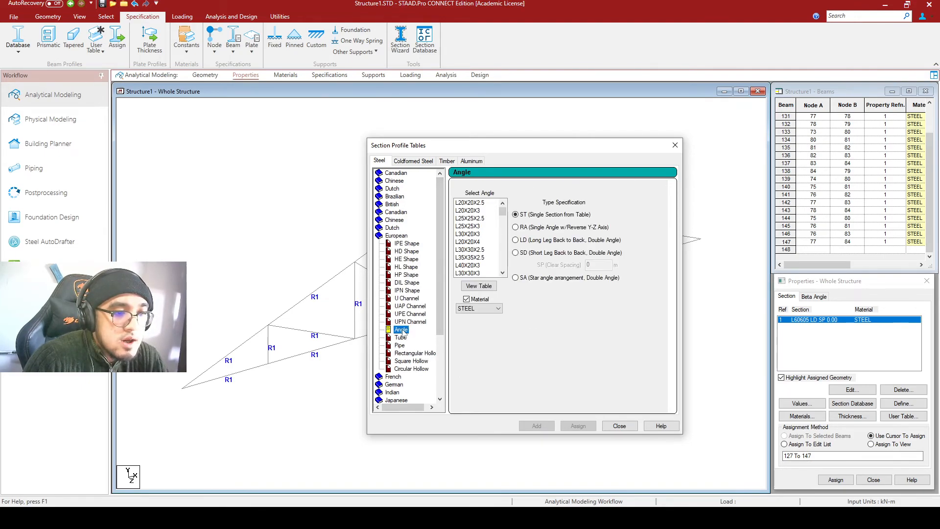
click(503, 226)
drag(501, 224, 501, 227)
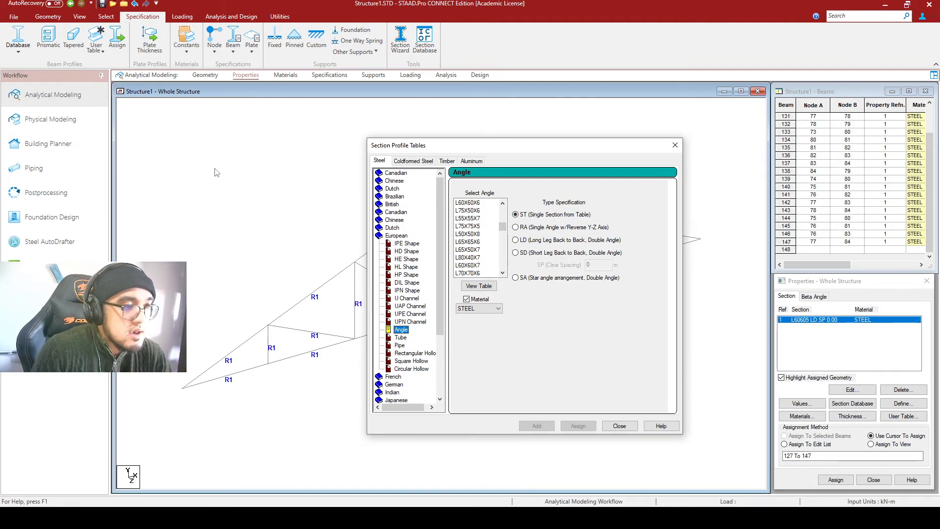
Clear the old pen annotations and handwrite the angle designation L 6" x 6" x 5/16" in the empty area above the truss.
key(ctrl)
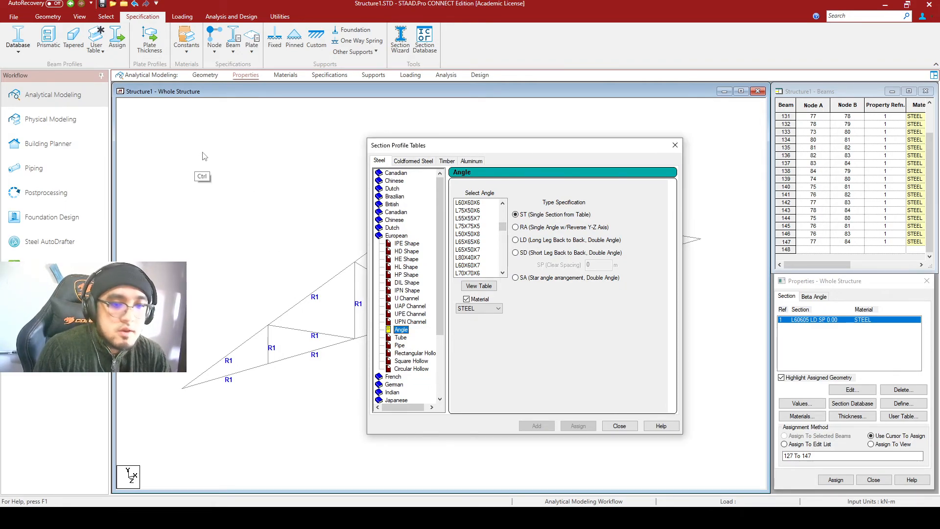
key(ctrl+shift+3)
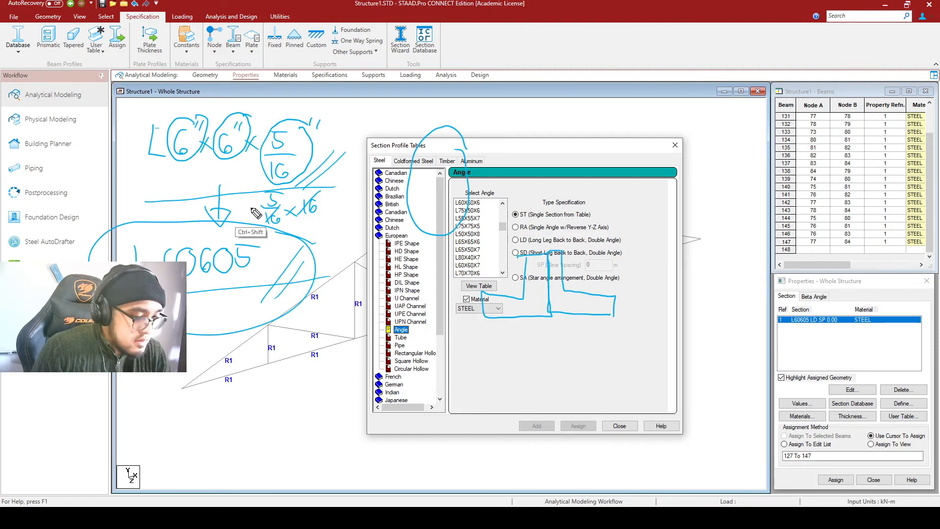
key(ctrl+shift+7)
mouse_move(168, 137)
mouse_down()
mouse_move(169, 164)
mouse_move(183, 165)
mouse_move(220, 125)
mouse_up()
drag(224, 131, 239, 155)
mouse_move(259, 128)
mouse_down()
mouse_move(249, 147)
mouse_move(266, 126)
mouse_up()
mouse_move(268, 131)
mouse_down()
mouse_move(296, 155)
mouse_move(309, 136)
mouse_move(317, 156)
mouse_up()
mouse_move(292, 164)
mouse_down()
mouse_move(293, 181)
mouse_move(306, 176)
mouse_up()
drag(330, 126, 333, 115)
drag(336, 125, 340, 114)
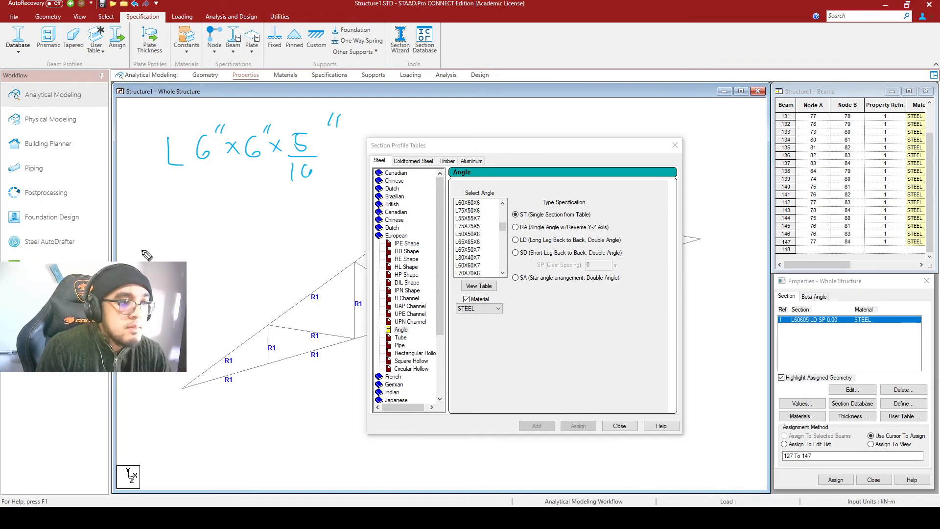
Handwrite the metric equivalent L 150 x 150 x beneath the imperial designation, undoing the first attempt at the number.
mouse_move(150, 219)
mouse_down()
mouse_move(162, 242)
mouse_move(186, 231)
mouse_up()
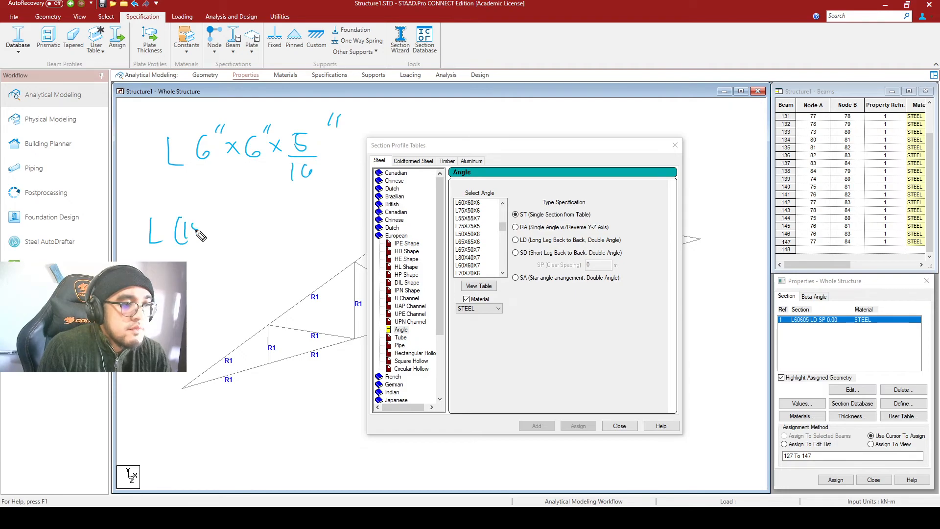
key(ctrl+z)
mouse_move(176, 218)
mouse_down()
mouse_move(175, 240)
mouse_move(204, 220)
mouse_move(223, 232)
mouse_up()
mouse_move(222, 221)
mouse_down()
mouse_move(212, 233)
mouse_move(233, 243)
mouse_move(263, 219)
mouse_move(289, 233)
mouse_move(272, 234)
mouse_up()
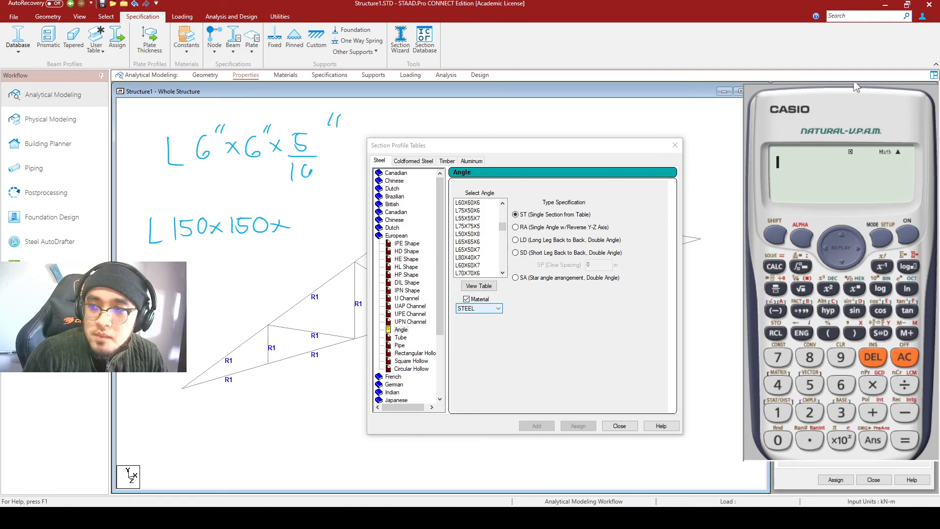
Convert the leg thickness by calculating 5÷16×25.4 in the calculator, and complete the handwritten metric designation with 8mm.
click(906, 360)
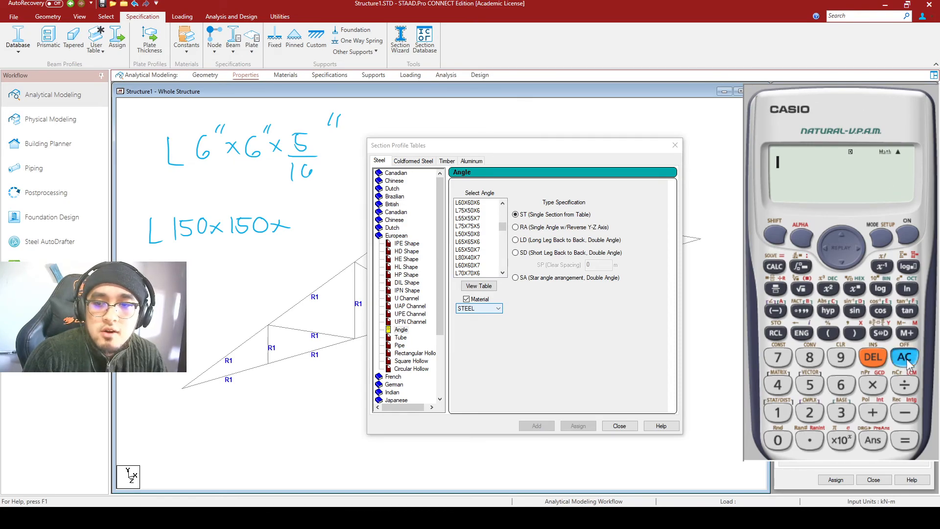
text(5/16)
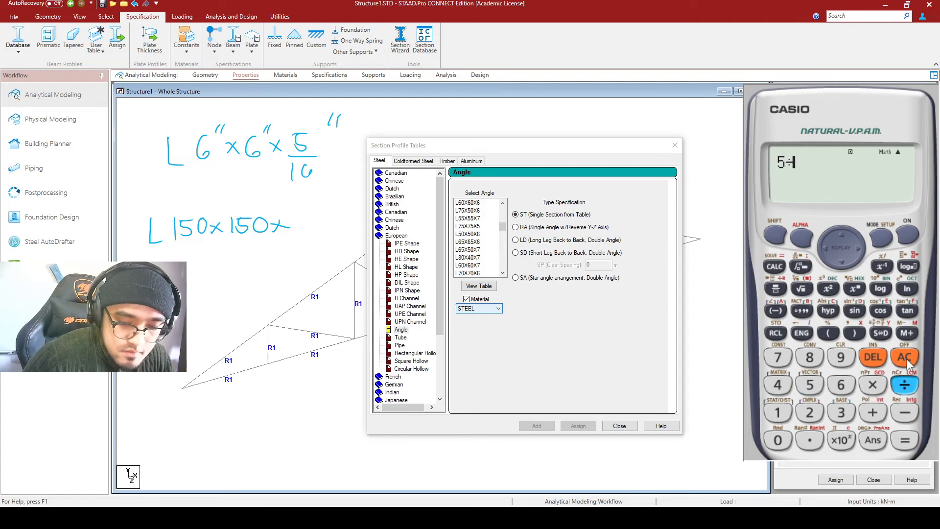
text(*)
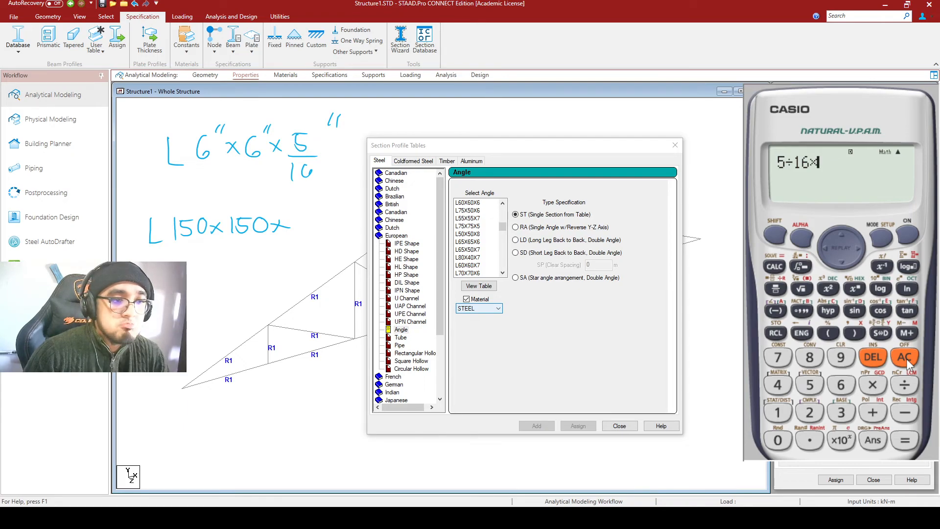
text(25.4)
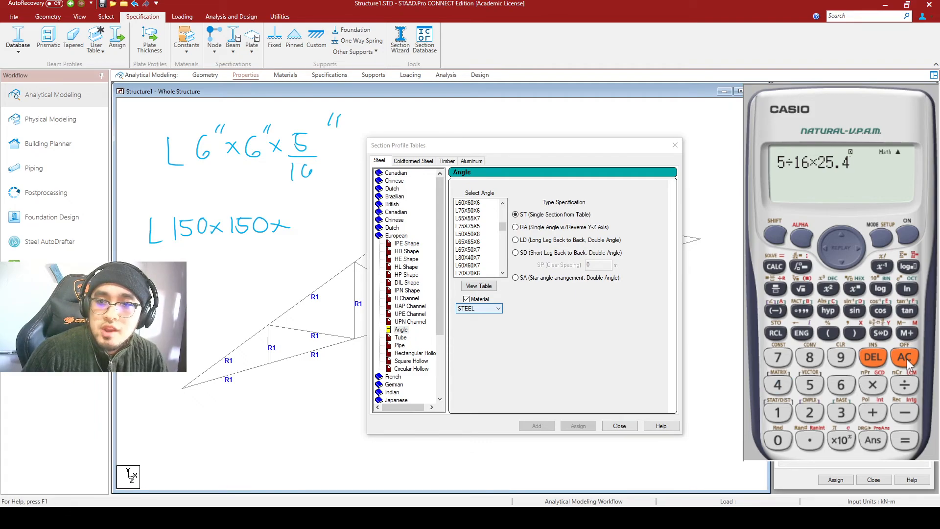
key(Return)
click(880, 333)
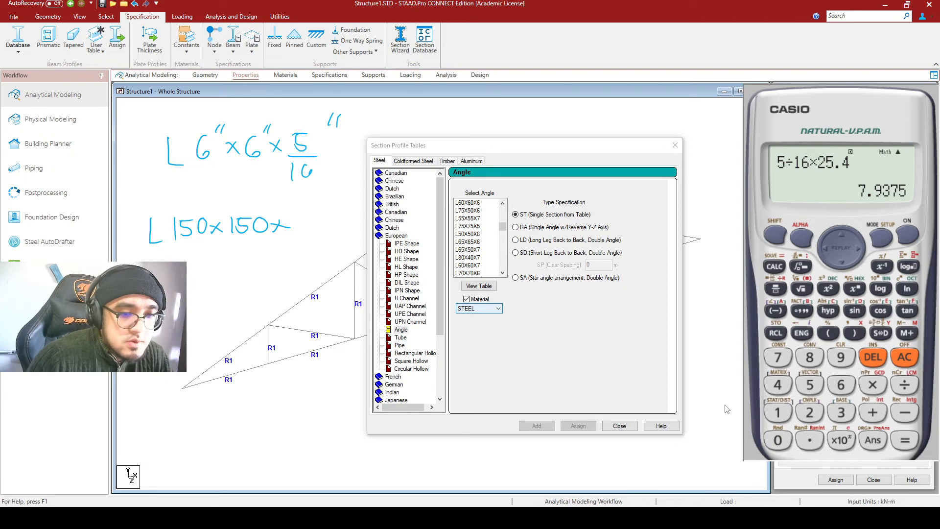
click(210, 322)
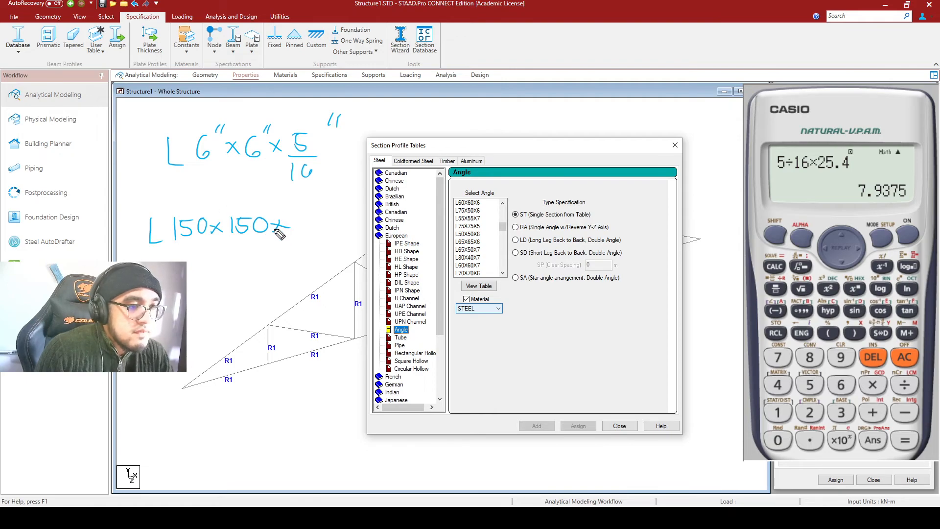
drag(299, 218, 337, 227)
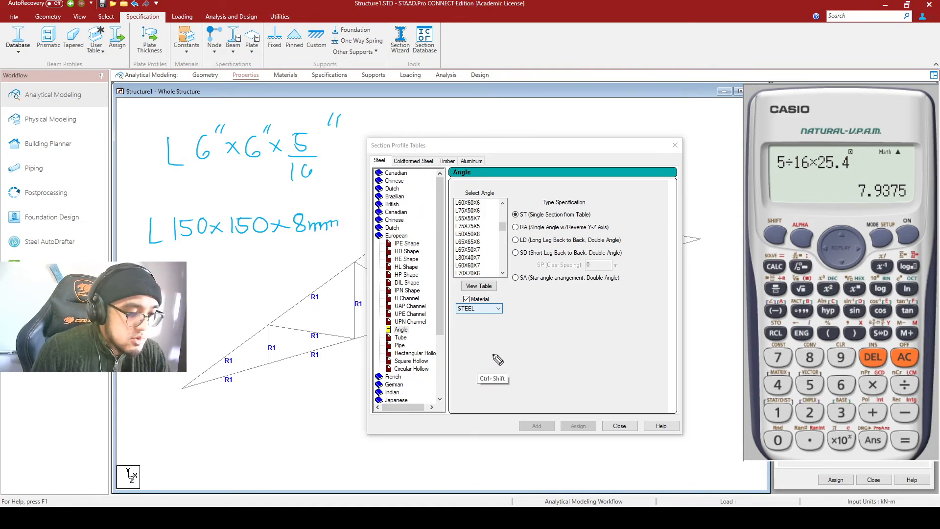
Look through the larger sizes in the European angle list for a 150x150 section and close the section tables.
click(491, 345)
click(503, 236)
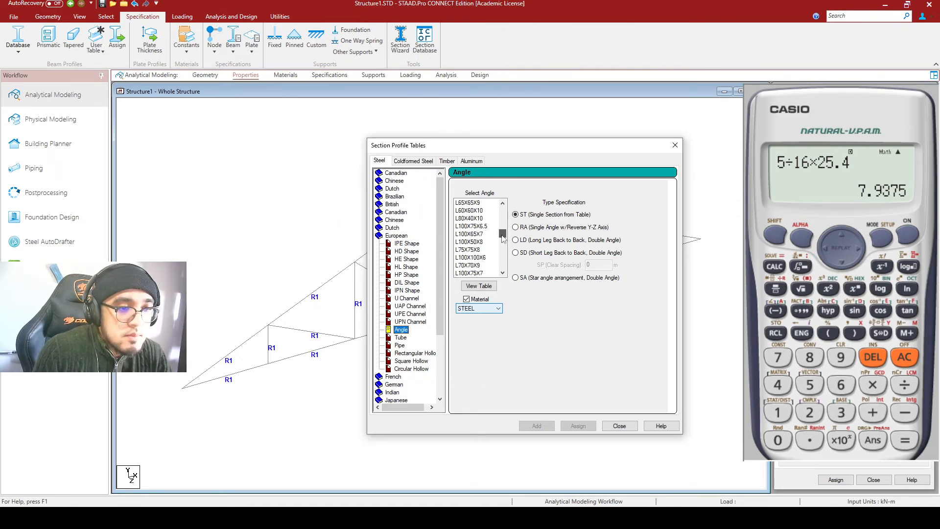
drag(502, 238, 502, 254)
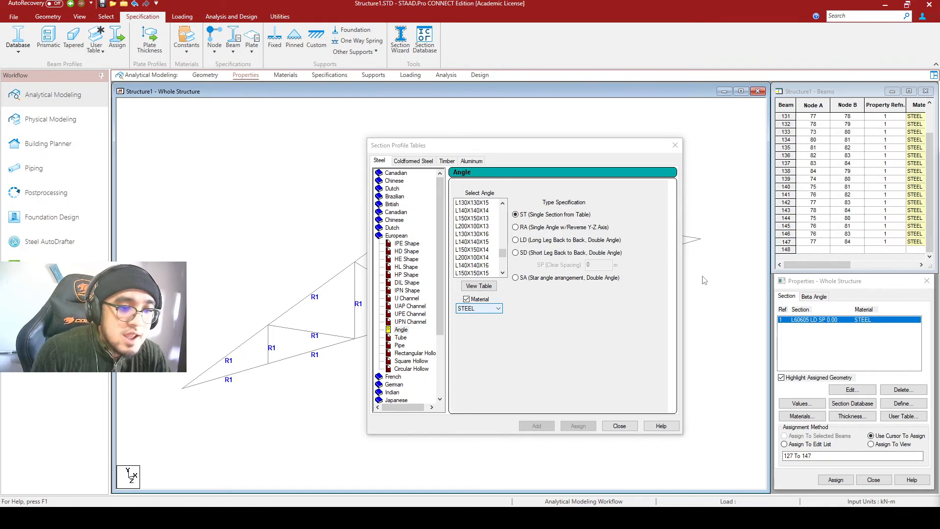
click(619, 426)
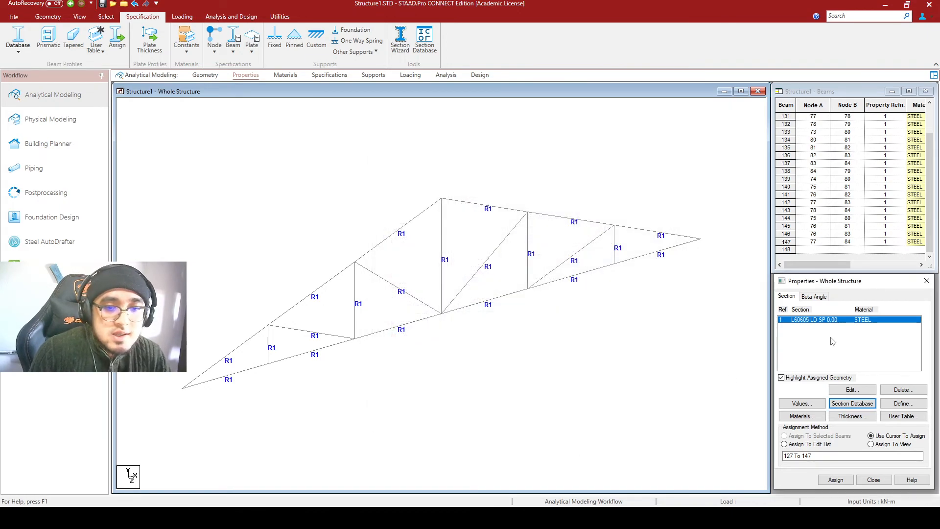
click(668, 341)
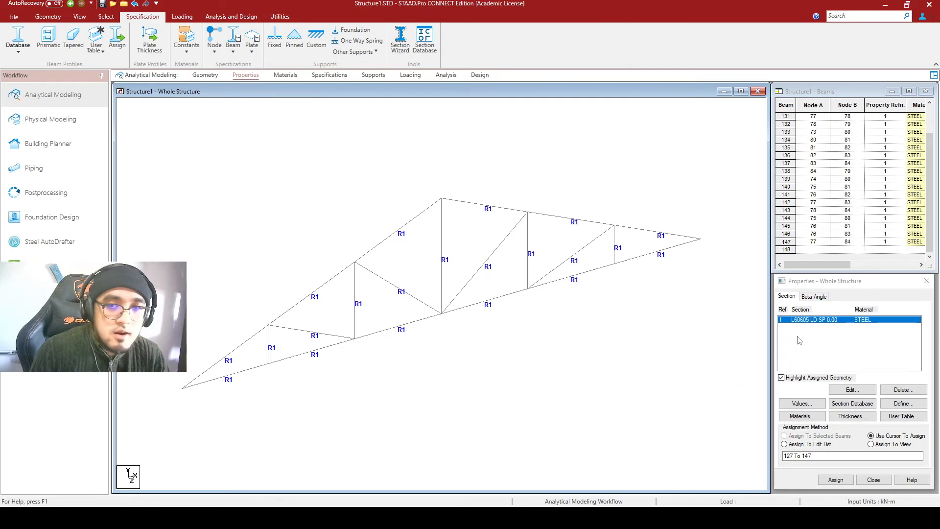
Mark the L60605 LD entry in the section properties list with the pen and clear all annotations.
key(ctrl+shift+1)
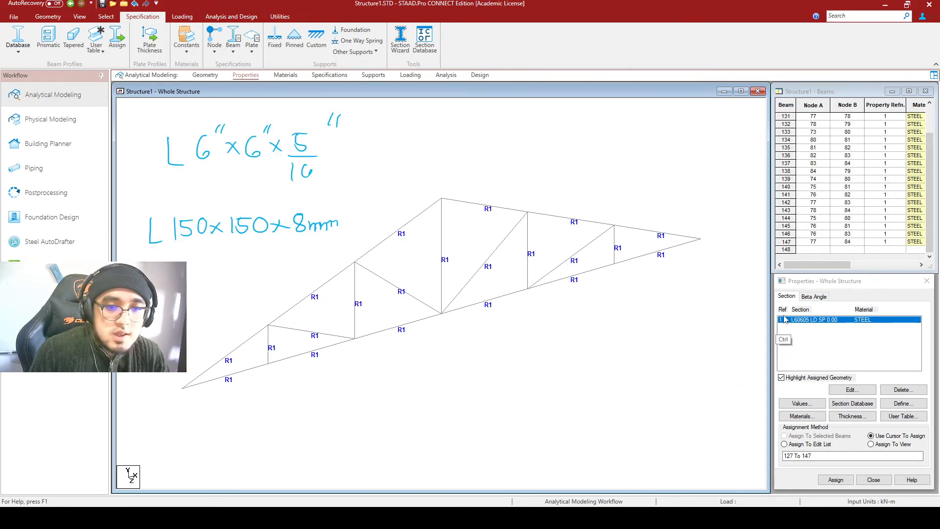
drag(771, 309, 876, 339)
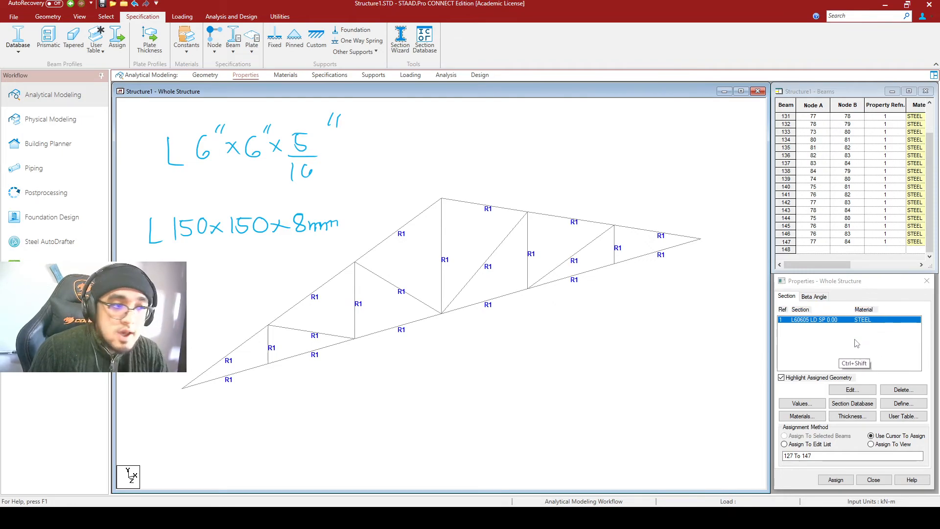
key(ctrl+shift+7)
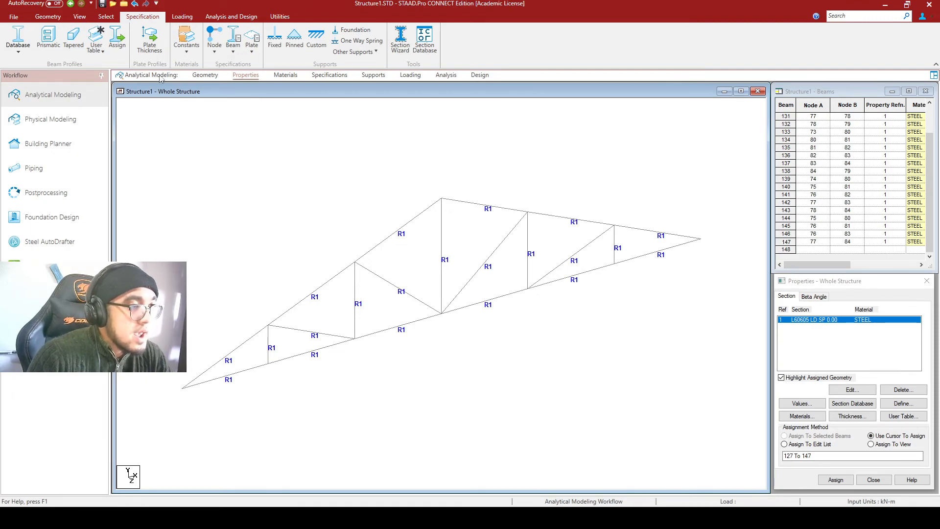
Open the 3D rendering of the whole truss and get closer to its members.
click(79, 17)
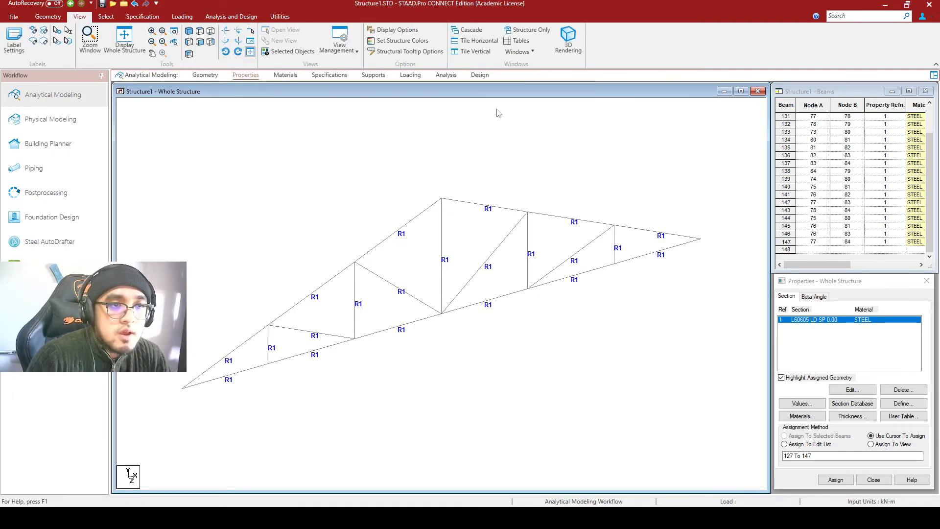
click(568, 39)
scroll(495, 272, up, 5)
scroll(487, 276, up, 5)
scroll(494, 231, up, 5)
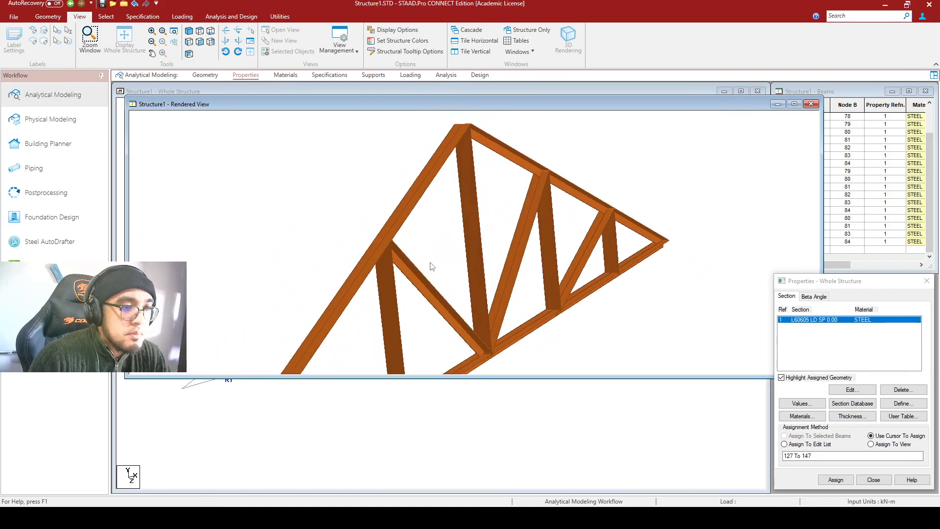
Examine how the double angles of the bottom chord and web members are oriented in the rendered view.
scroll(318, 281, up, 8)
right_click(304, 262)
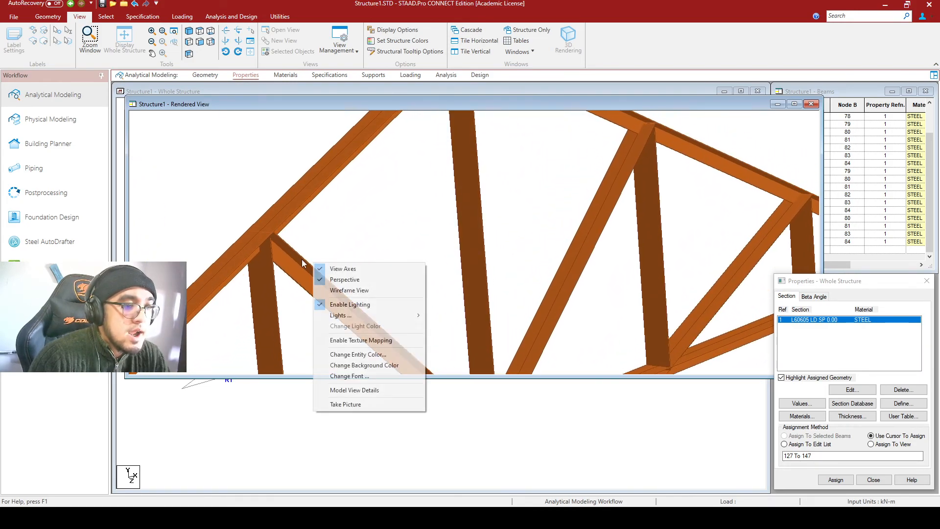
click(521, 223)
scroll(534, 221, down, 3)
drag(532, 341, 440, 238)
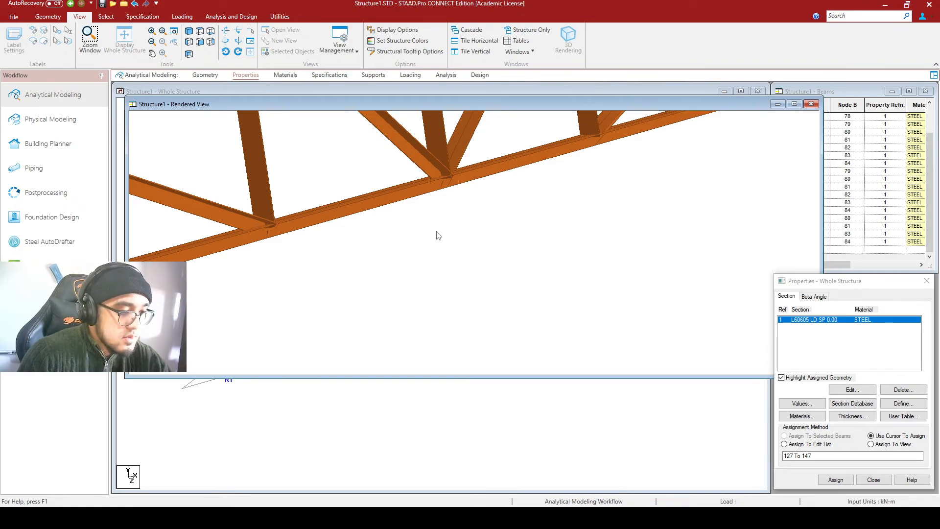
scroll(418, 220, down, 4)
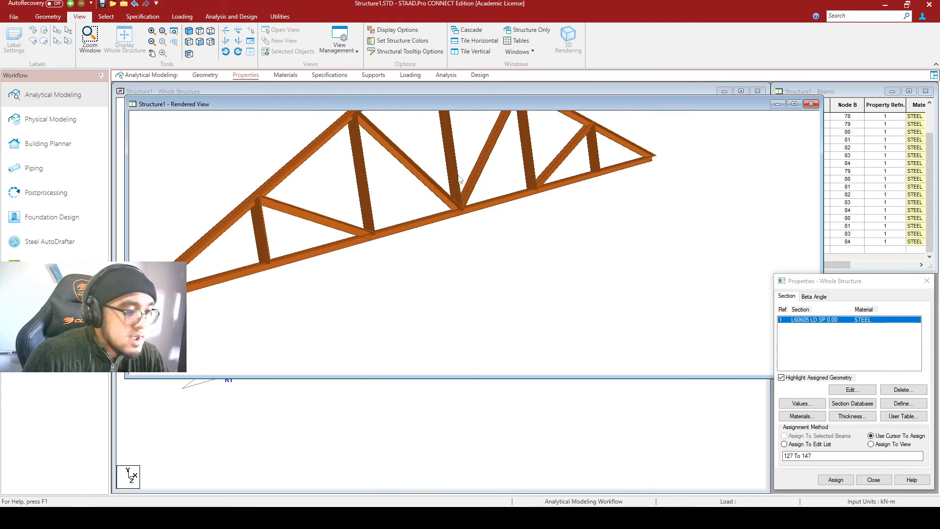
middle_drag(455, 171, 480, 183)
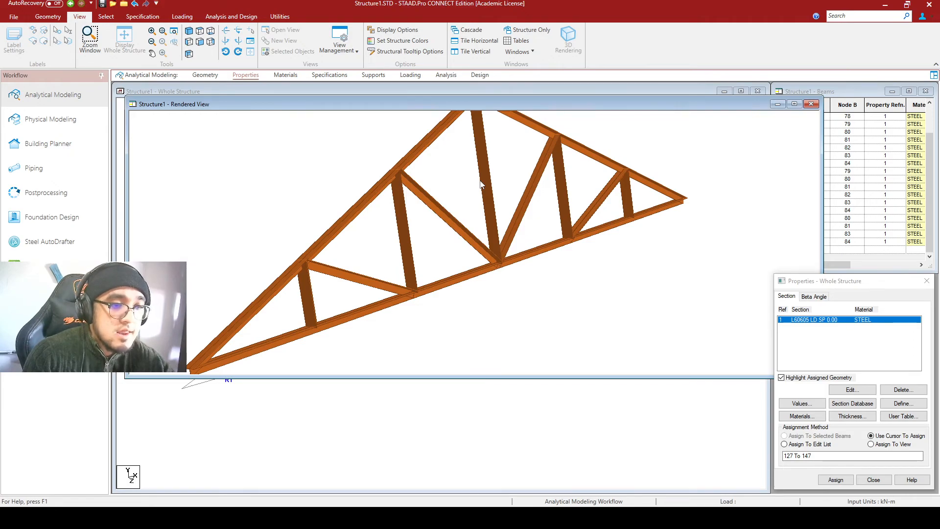
scroll(512, 301, up, 2)
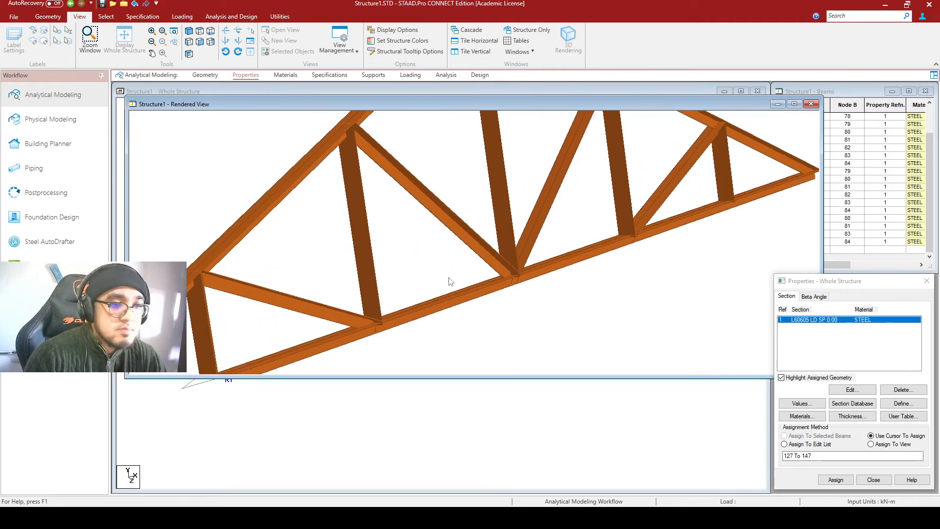
mouse_move(475, 296)
mouse_down()
mouse_move(488, 287)
mouse_move(479, 295)
mouse_move(470, 287)
mouse_up()
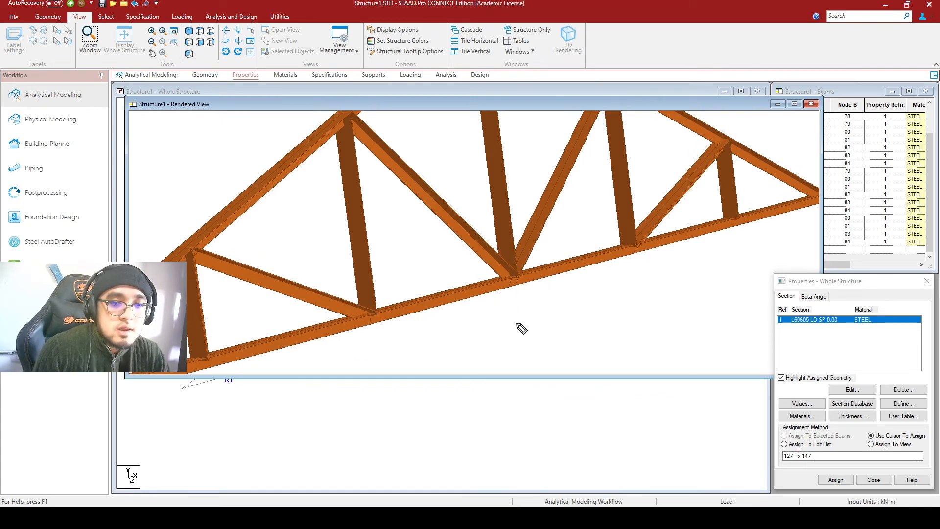
Sketch a T-shaped back-to-back angle profile below the bottom chord, circle it, and sketch the inverted profile beside it.
mouse_move(493, 309)
mouse_down()
mouse_move(521, 308)
mouse_move(525, 344)
mouse_up()
drag(527, 307, 529, 343)
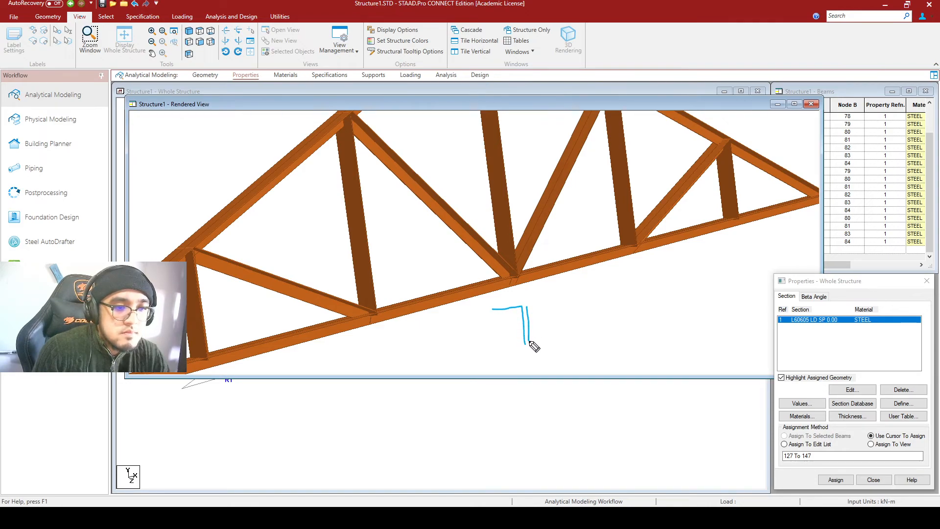
mouse_move(529, 307)
mouse_down()
mouse_move(565, 306)
mouse_move(602, 323)
mouse_move(560, 267)
mouse_up()
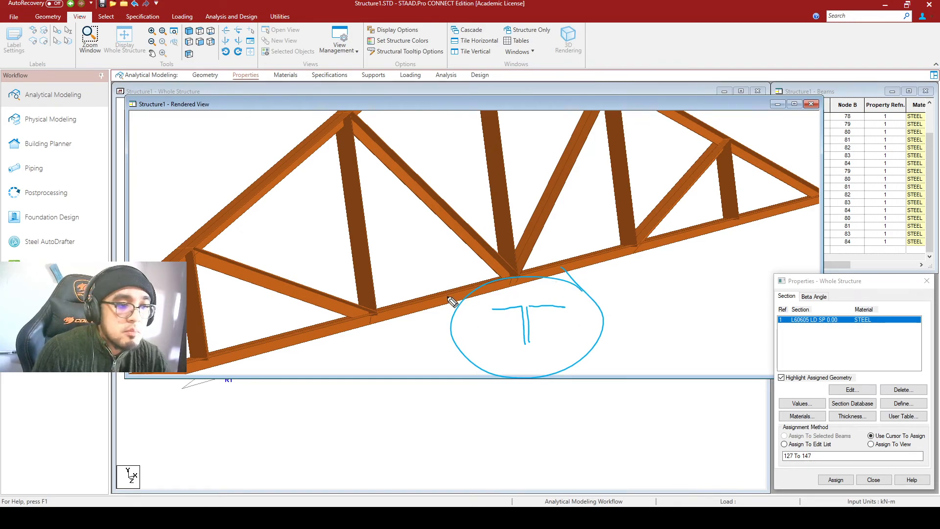
mouse_move(661, 294)
mouse_down()
mouse_move(662, 336)
mouse_move(635, 337)
mouse_move(651, 338)
mouse_up()
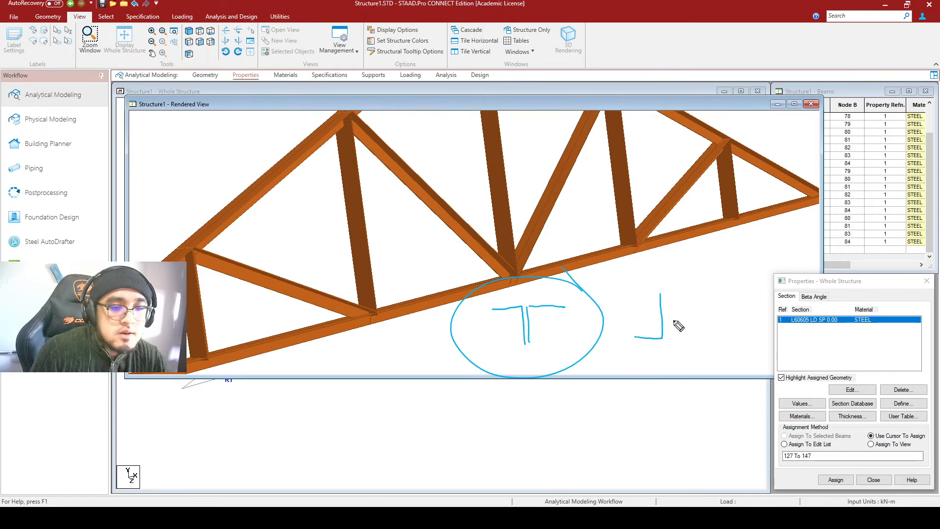
mouse_move(665, 295)
mouse_down()
mouse_move(668, 337)
mouse_move(689, 336)
mouse_up()
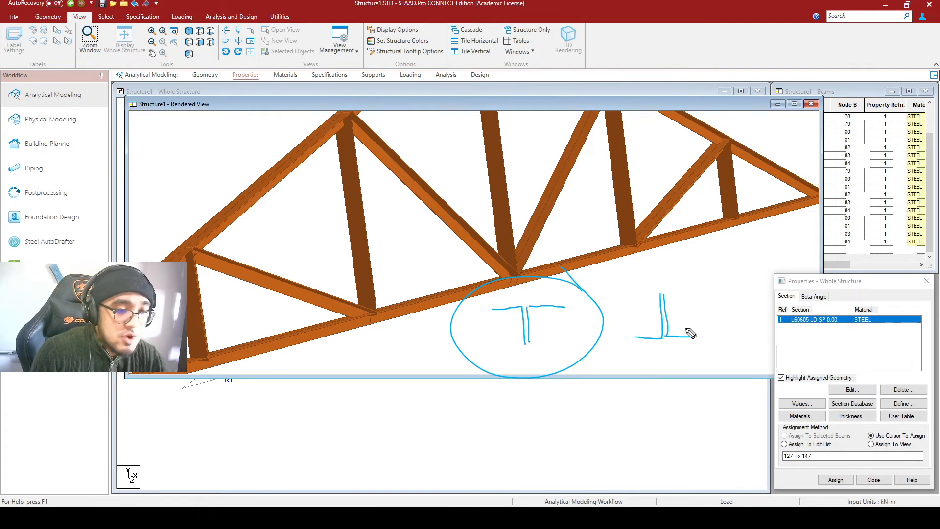
Handwrite the note "1. Bending" with a circled number beneath the sketched angle profiles.
mouse_move(382, 405)
mouse_down()
mouse_move(384, 414)
mouse_move(386, 397)
mouse_move(421, 416)
mouse_move(491, 415)
mouse_move(494, 425)
mouse_up()
click(401, 415)
click(477, 398)
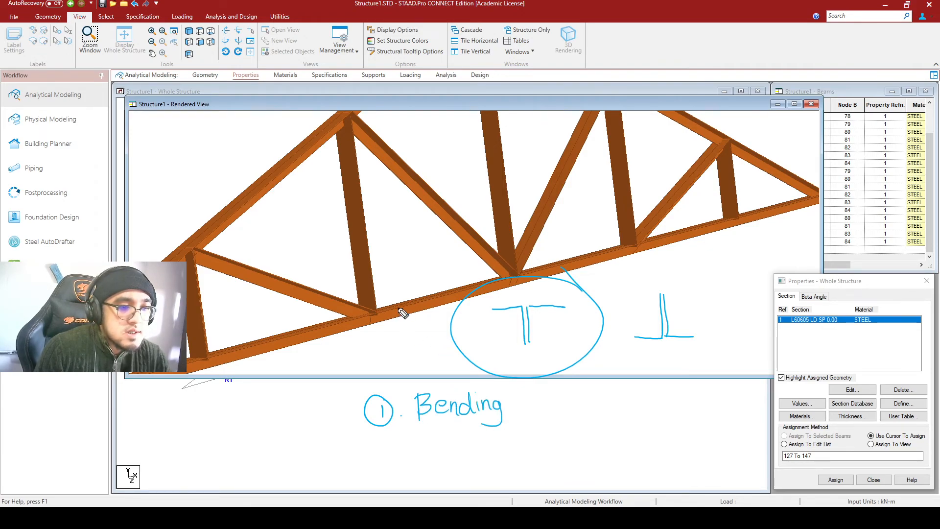
Turn the rendered truss to a near-frontal view, sketch a sagging curve and arrow below the bottom chord, and circle the inverted profile's horizontal legs.
key(ctrl+shift+2)
drag(354, 324, 321, 307)
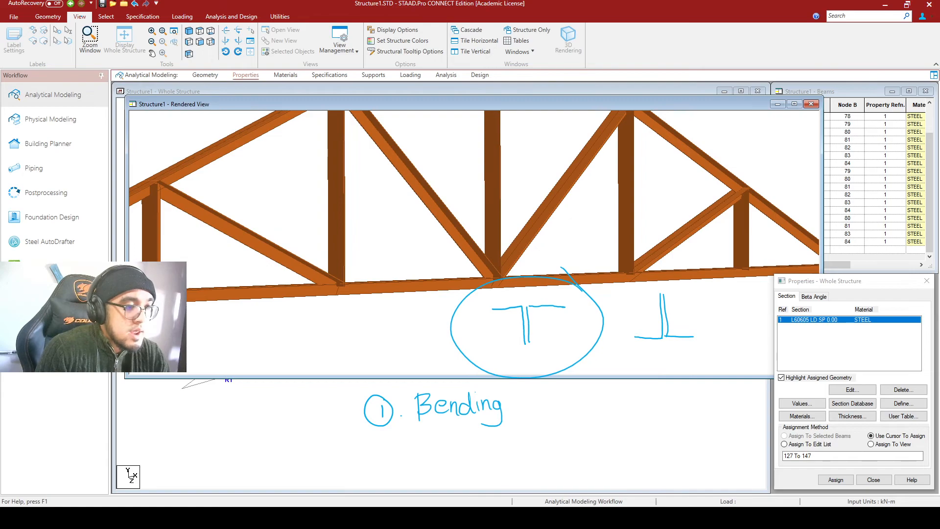
mouse_move(187, 305)
mouse_down()
mouse_move(223, 317)
mouse_move(294, 313)
mouse_move(337, 283)
mouse_move(345, 310)
mouse_move(367, 304)
mouse_up()
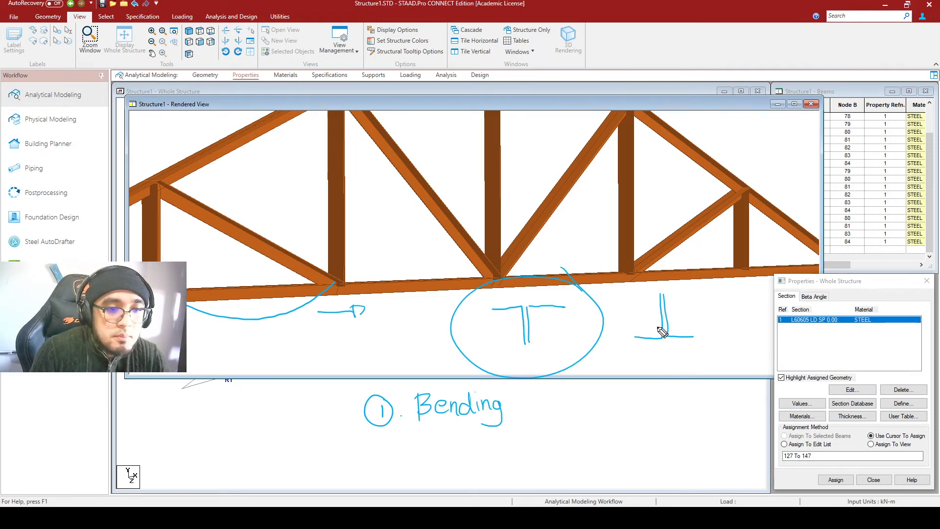
mouse_move(709, 331)
mouse_down()
mouse_move(634, 331)
mouse_move(694, 349)
mouse_move(706, 332)
mouse_up()
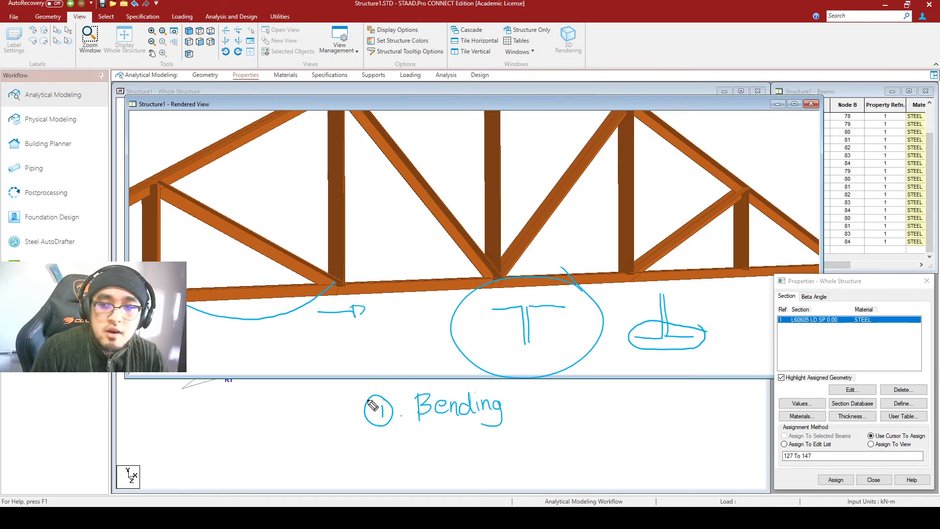
Handwrite a circled 2 beneath the "1. Bending" note, then circle and shade the vertical legs of the inverted angle profile.
drag(372, 441, 392, 445)
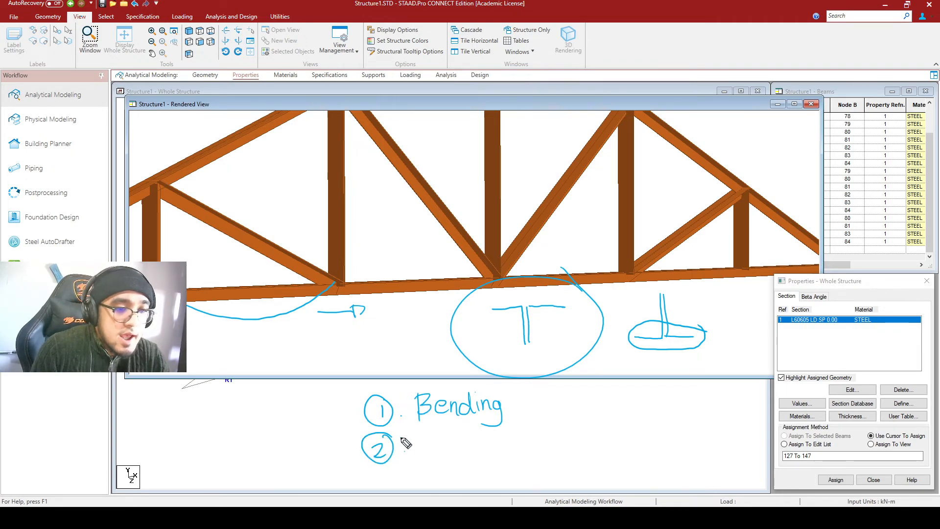
mouse_move(651, 318)
mouse_down()
mouse_move(663, 293)
mouse_move(663, 331)
mouse_move(675, 296)
mouse_move(662, 296)
mouse_up()
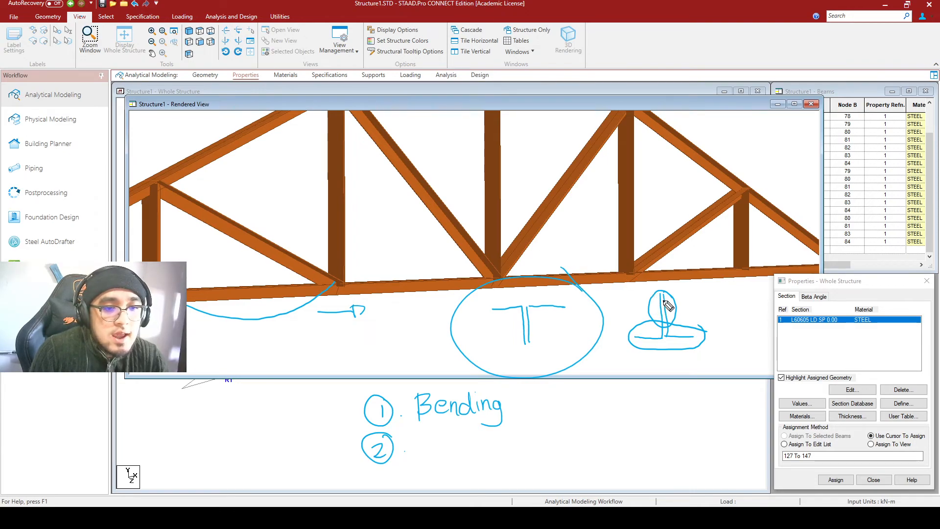
mouse_move(660, 316)
mouse_down()
mouse_move(658, 306)
mouse_move(666, 313)
mouse_move(673, 303)
mouse_move(668, 314)
mouse_up()
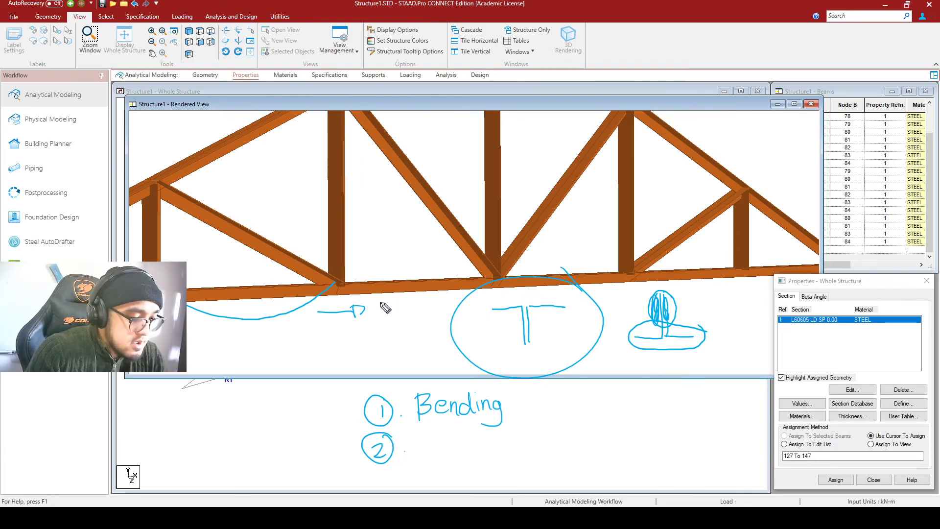
Clear all sketched annotations and close the rendered view of the truss.
key(ctrl+shift+7)
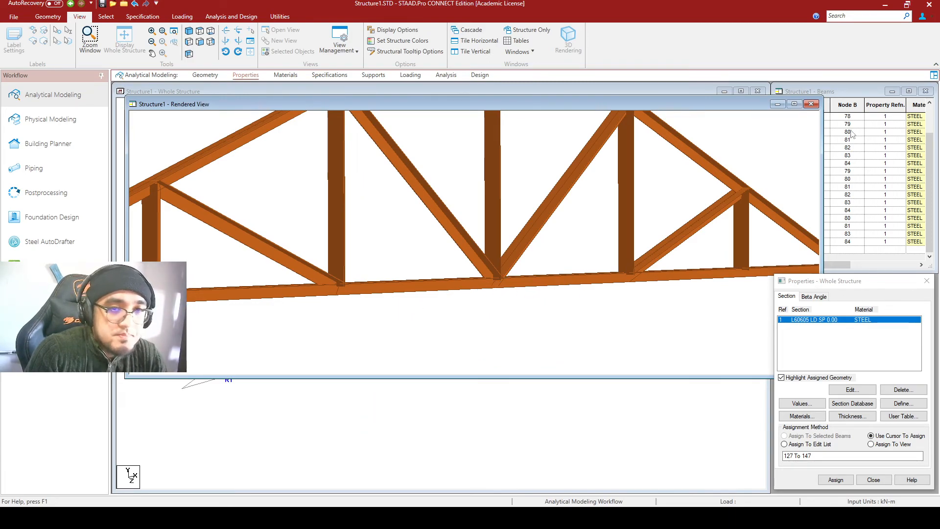
click(816, 104)
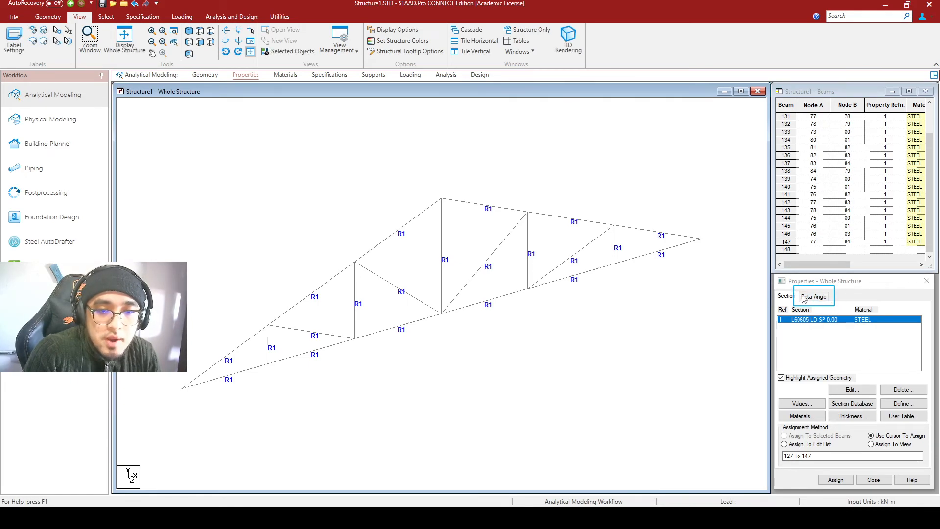
mouse_move(782, 282)
mouse_down()
mouse_move(830, 316)
mouse_move(848, 316)
mouse_up()
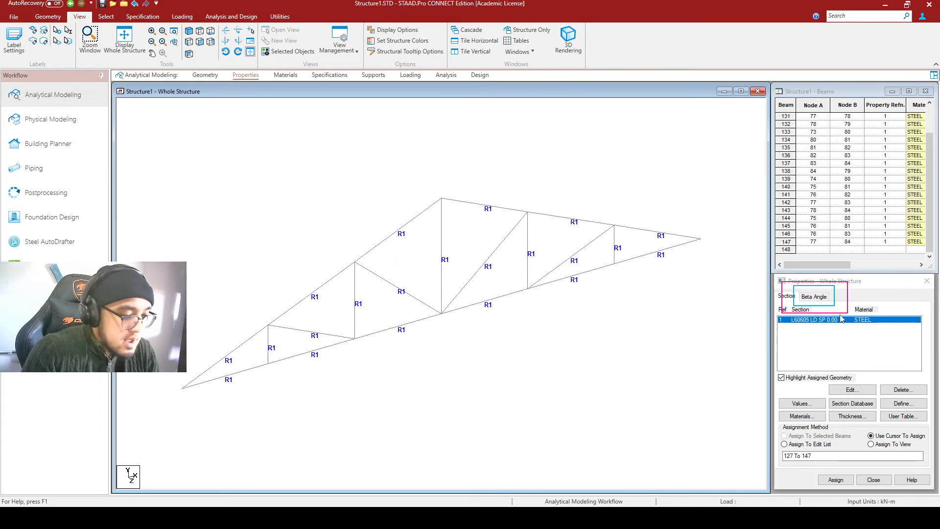
key(Escape)
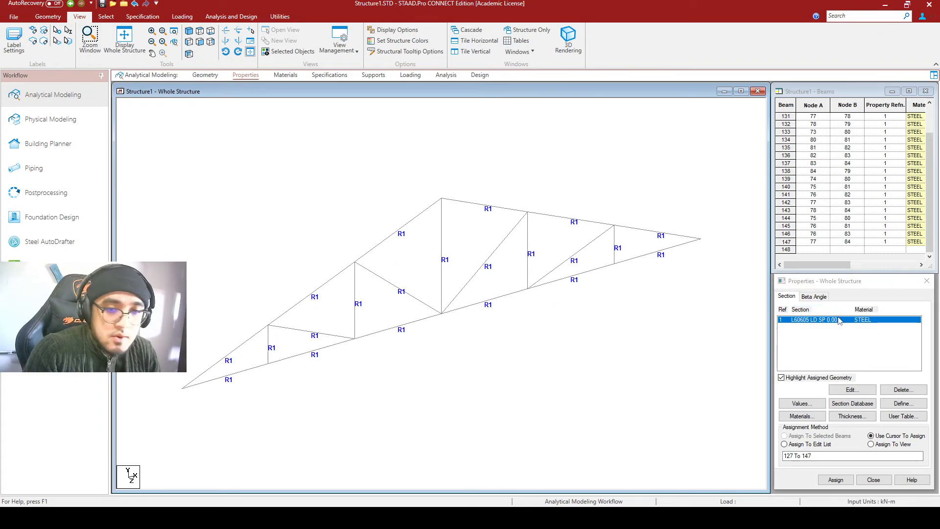
Create a beta angle of 180 degrees.
click(816, 297)
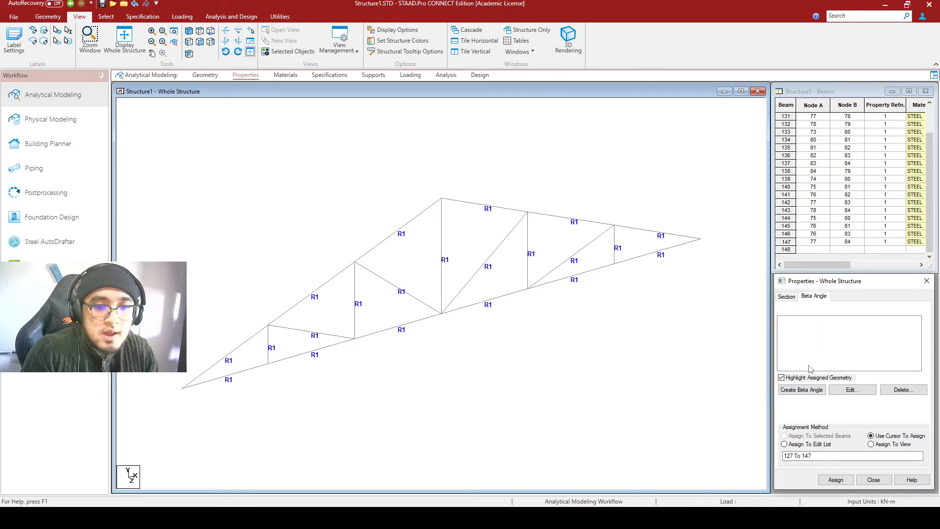
click(799, 390)
drag(823, 327, 424, 158)
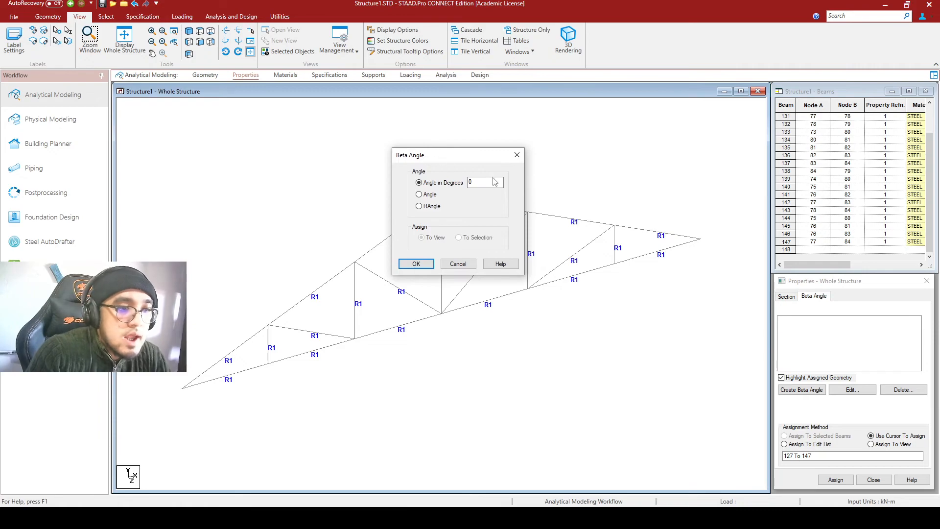
text(180)
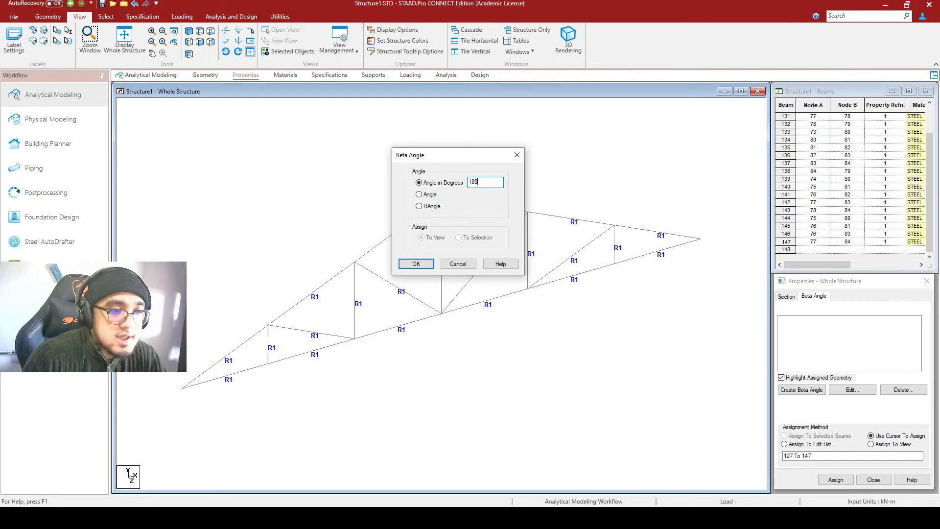
click(423, 263)
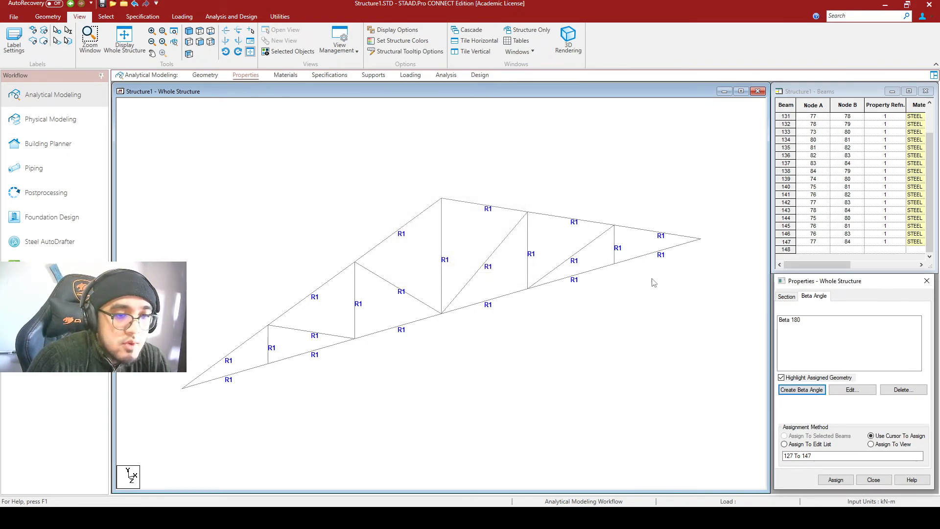
Assign the Beta 180 angle to all six bottom chord members of the truss.
click(798, 321)
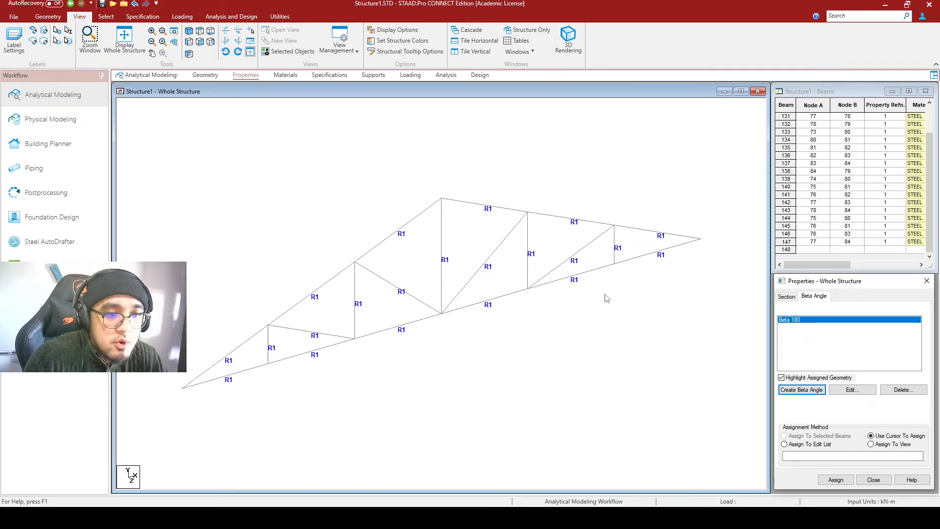
click(249, 372)
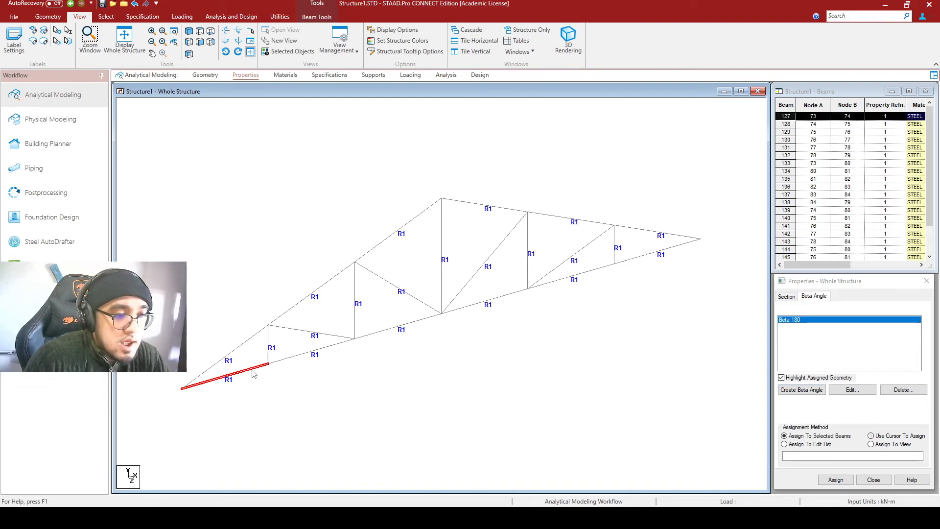
ctrl+click(322, 348)
ctrl+click(399, 325)
ctrl+click(485, 301)
ctrl+click(590, 272)
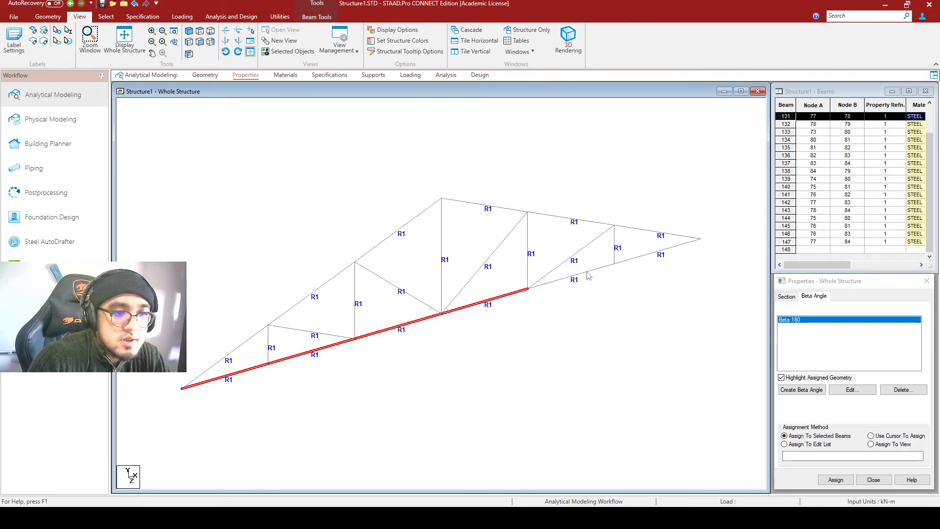
ctrl+click(642, 258)
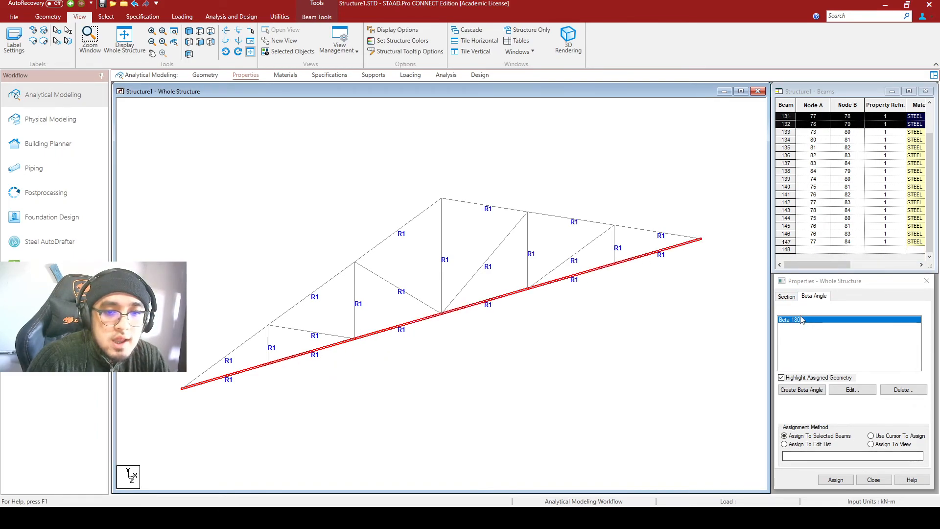
click(836, 481)
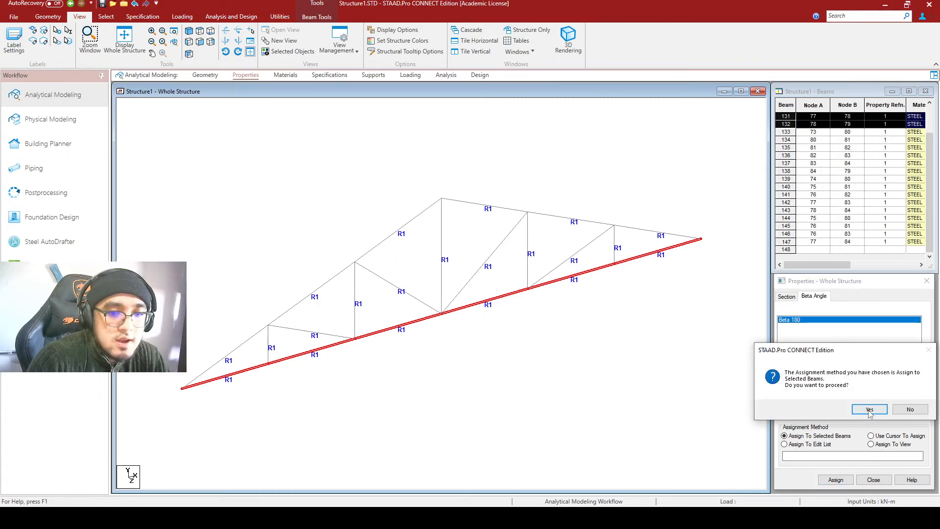
click(867, 409)
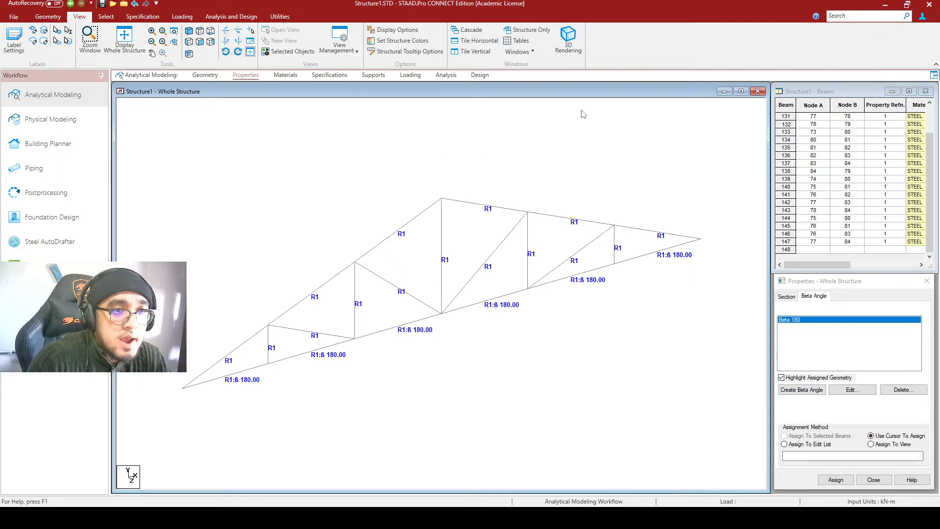
Examine the orientation of the bottom chord's double angles in a new 3D rendering, then close the rendered view.
click(571, 47)
scroll(434, 305, up, 3)
scroll(427, 306, up, 5)
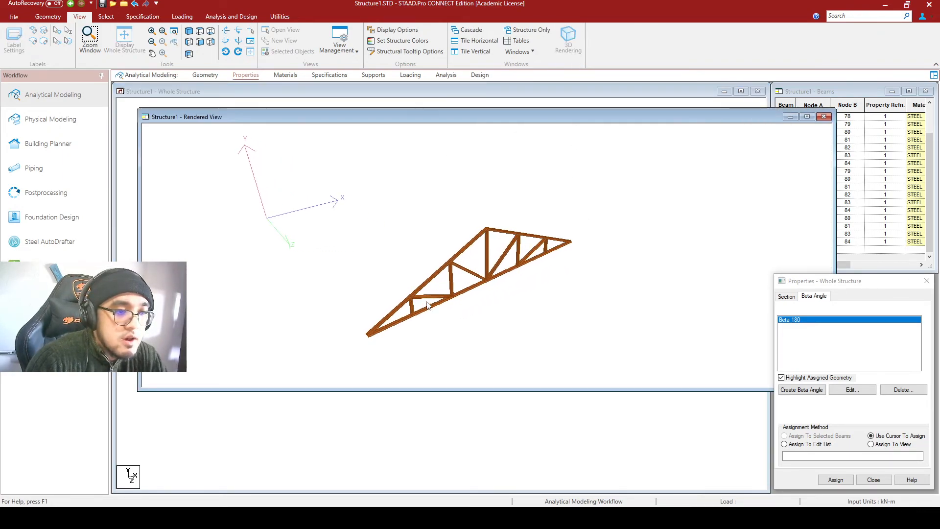
scroll(427, 306, up, 5)
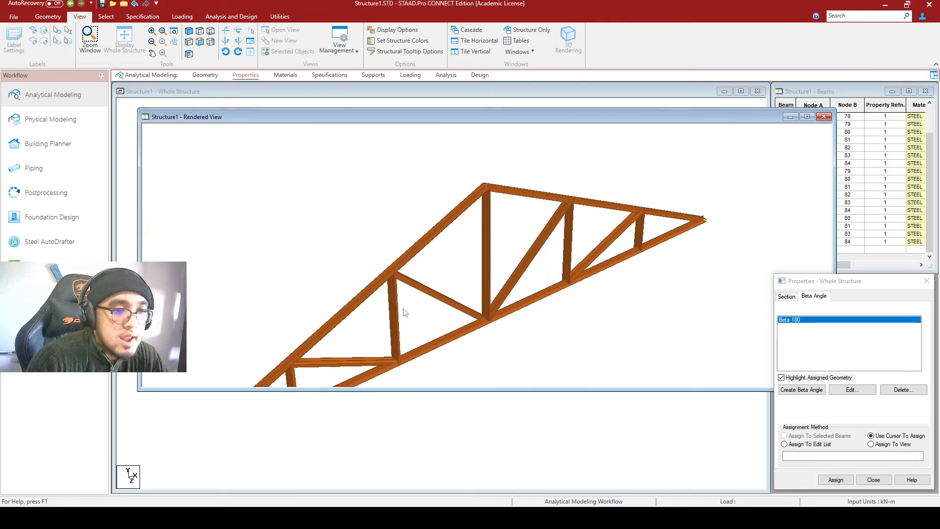
scroll(489, 334, up, 2)
drag(489, 333, 629, 281)
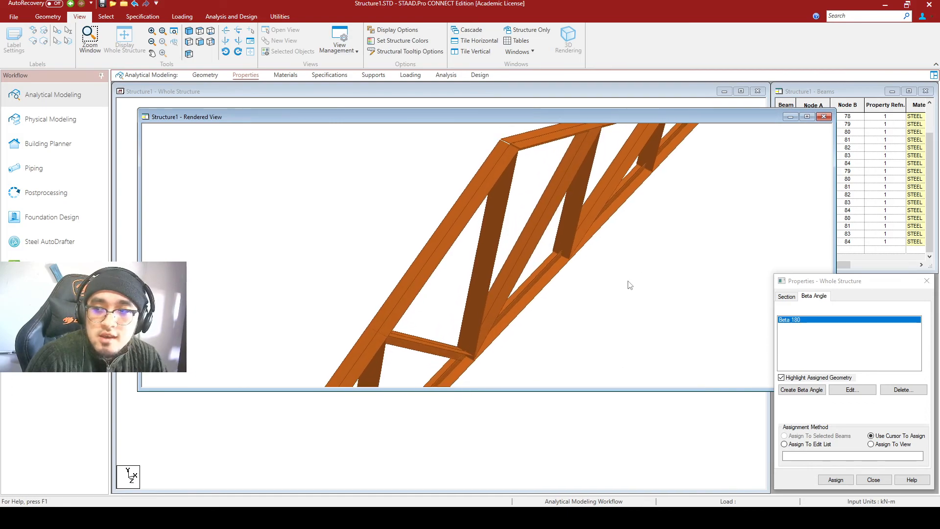
scroll(582, 298, up, 4)
scroll(590, 315, down, 3)
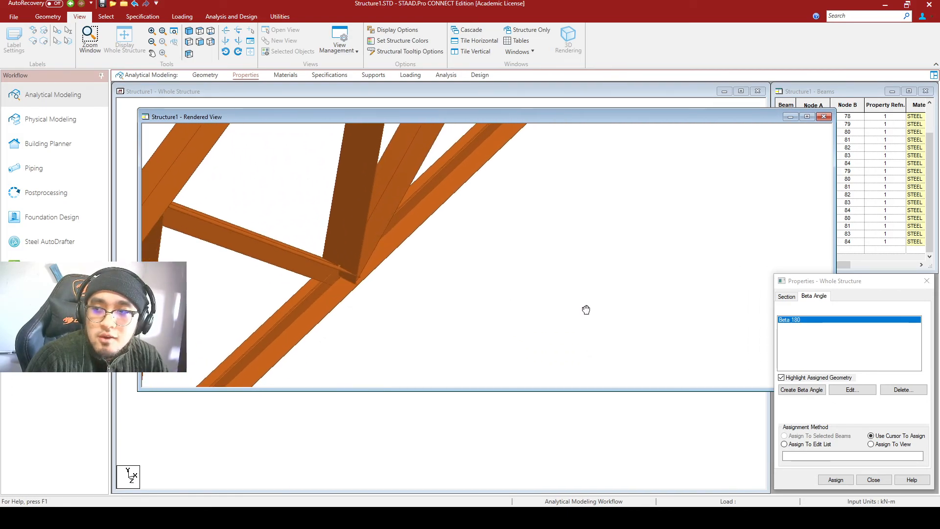
scroll(289, 312, up, 1)
scroll(301, 313, down, 2)
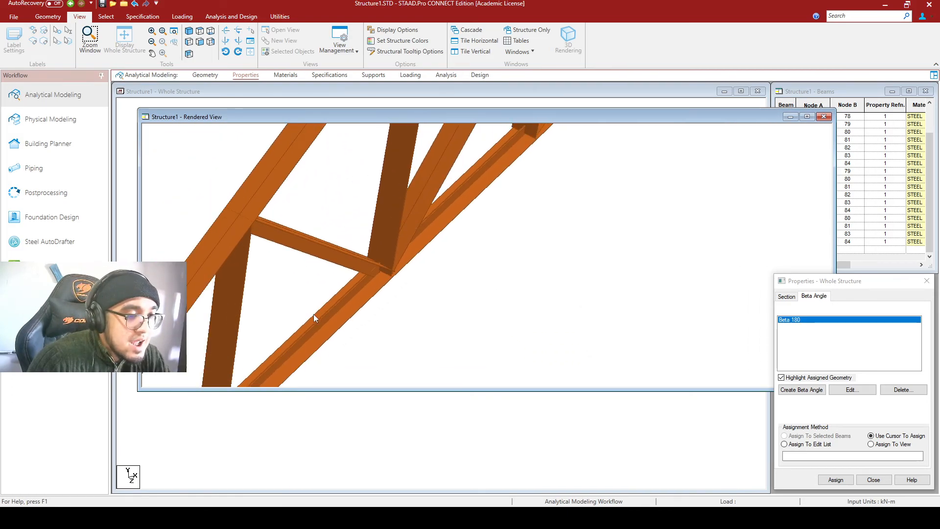
scroll(367, 291, down, 3)
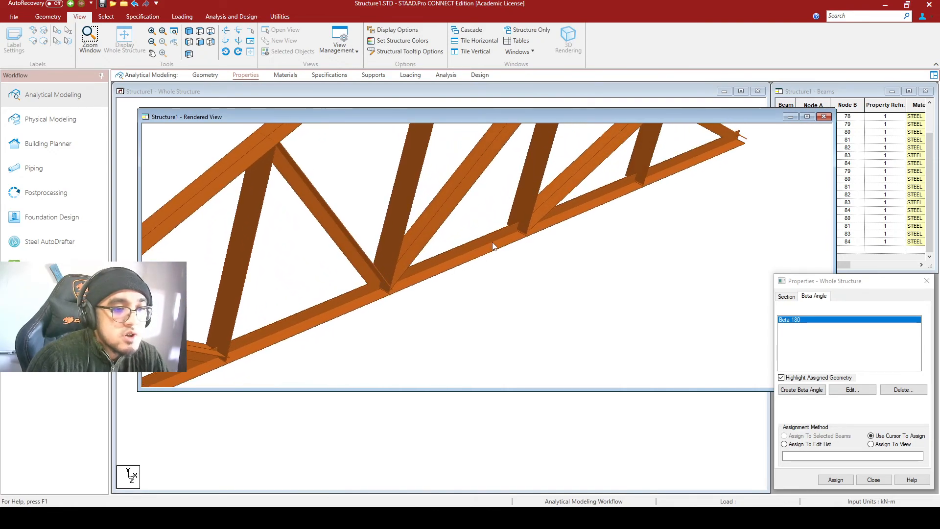
drag(491, 243, 466, 244)
middle_drag(436, 325, 477, 280)
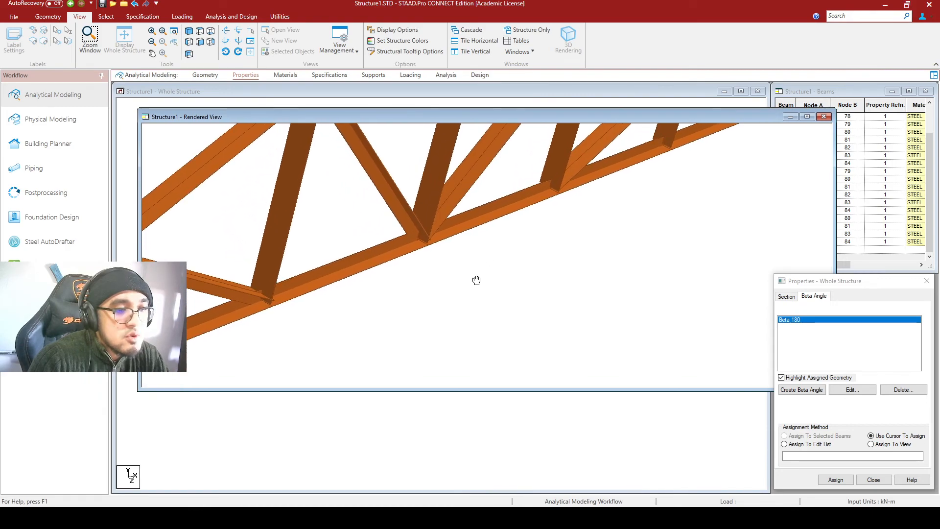
drag(330, 264, 390, 271)
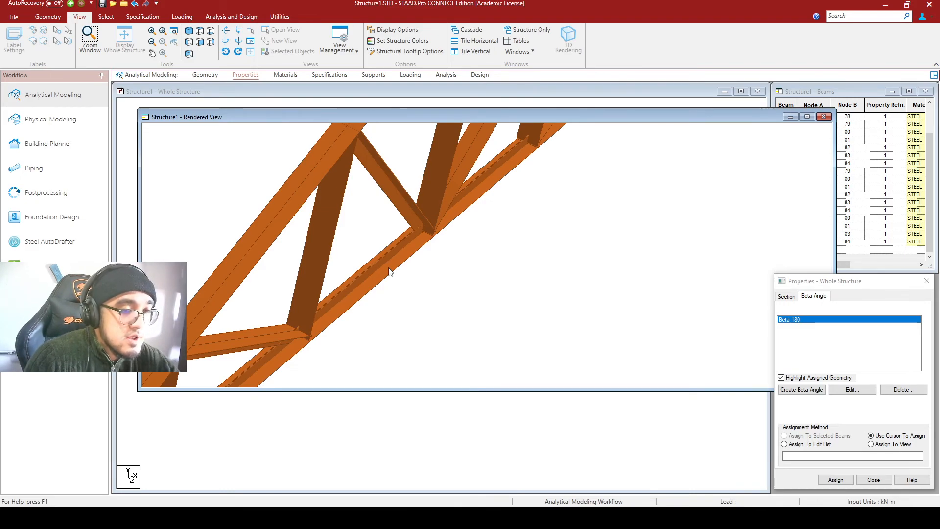
click(824, 117)
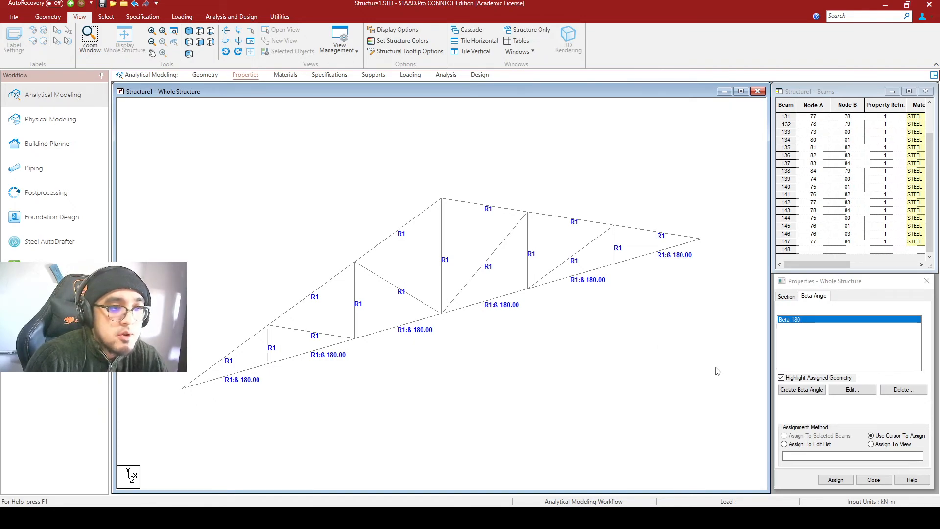
Check which truss members carry the L60605 LD section and which material is assigned to them.
click(787, 297)
click(295, 77)
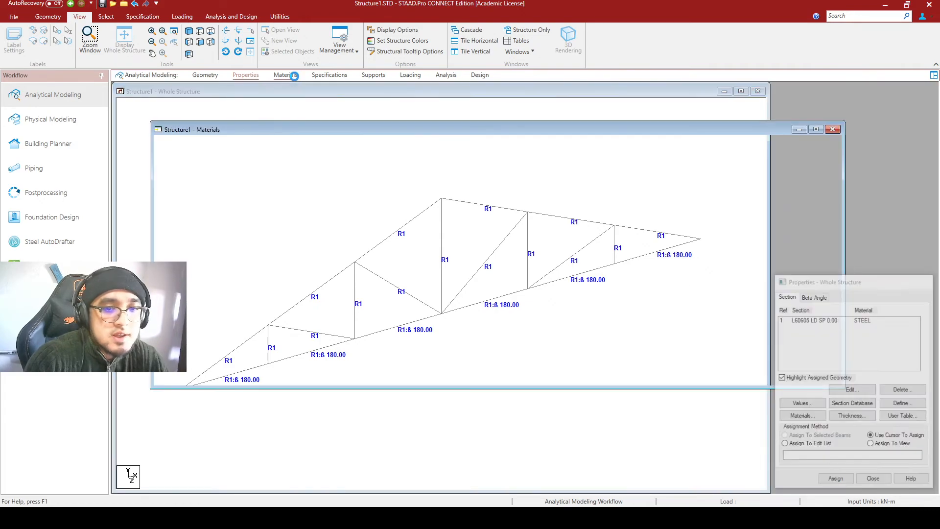
click(245, 75)
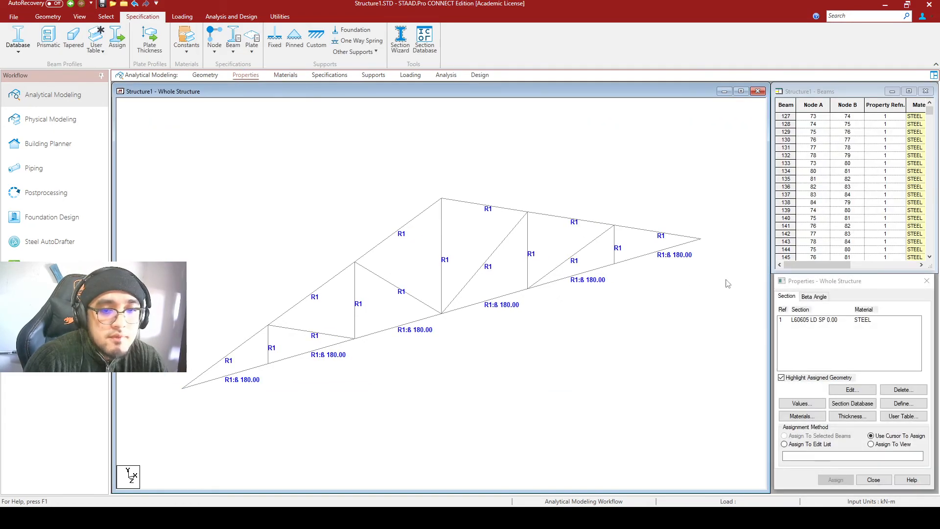
click(826, 321)
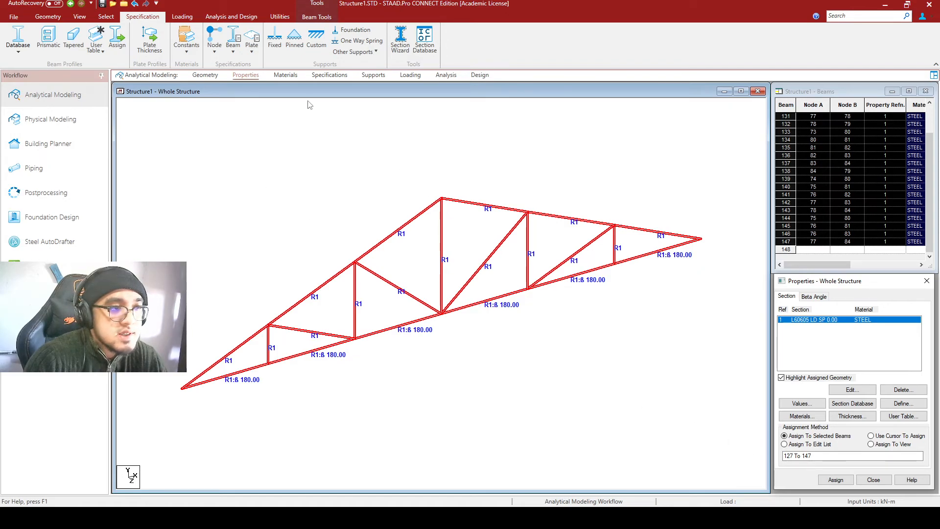
click(284, 76)
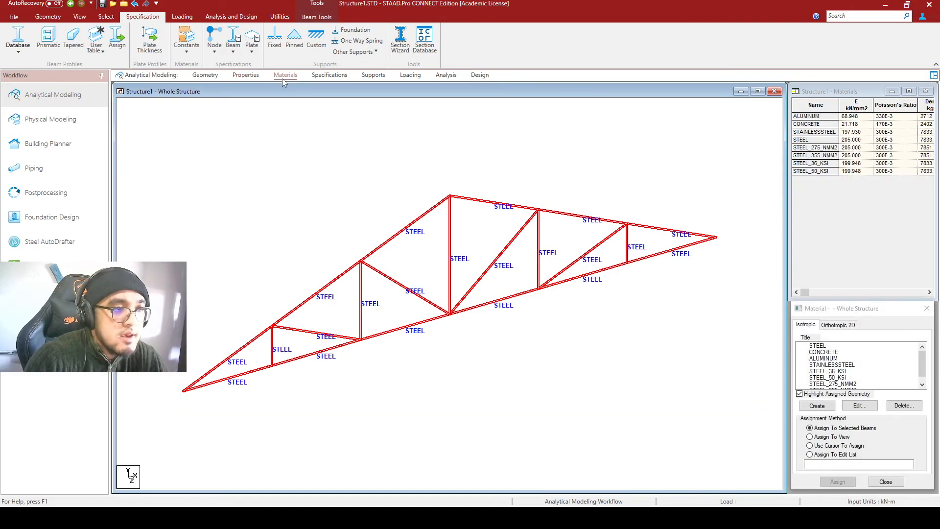
click(243, 76)
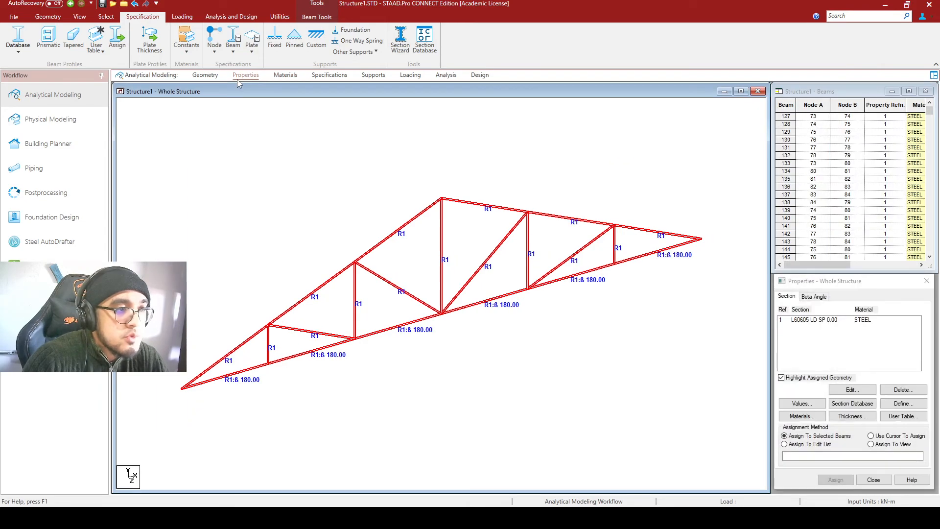
Bring up the specifications for the truss and clear the member selection.
click(340, 77)
click(479, 185)
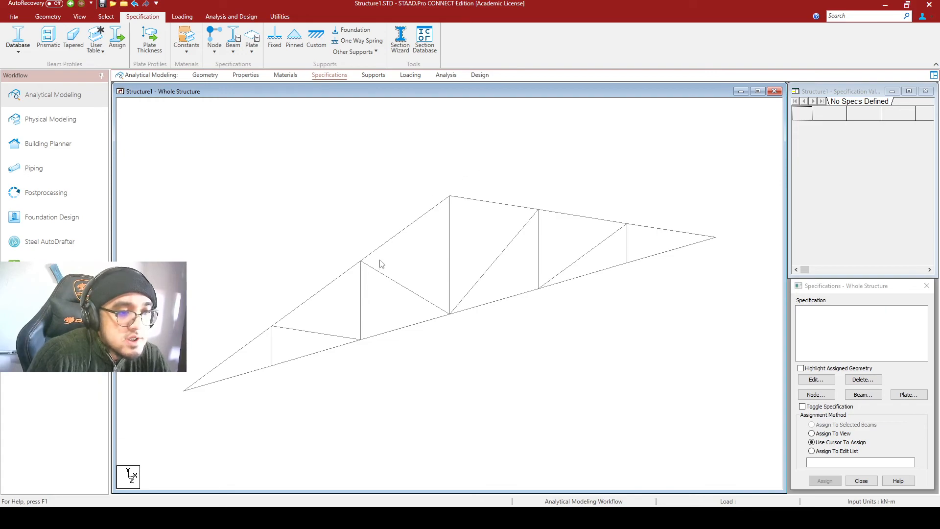
click(337, 278)
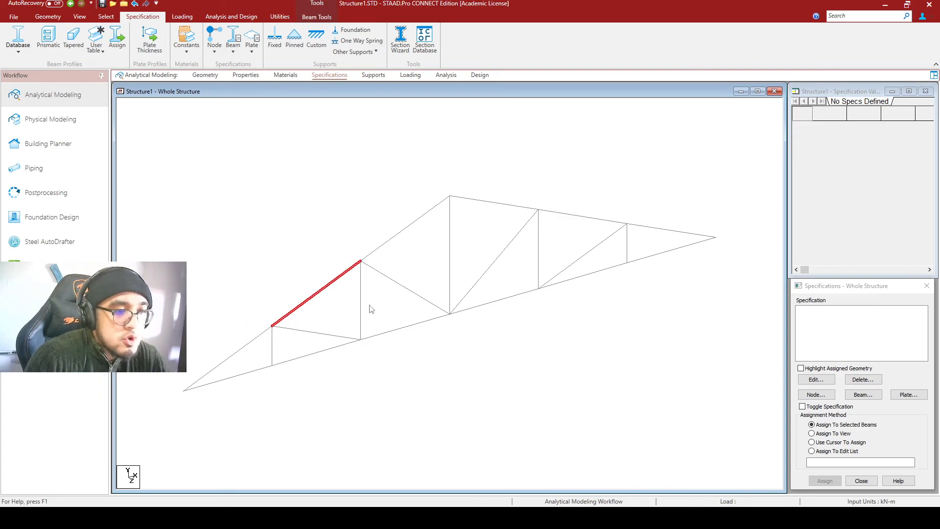
click(461, 370)
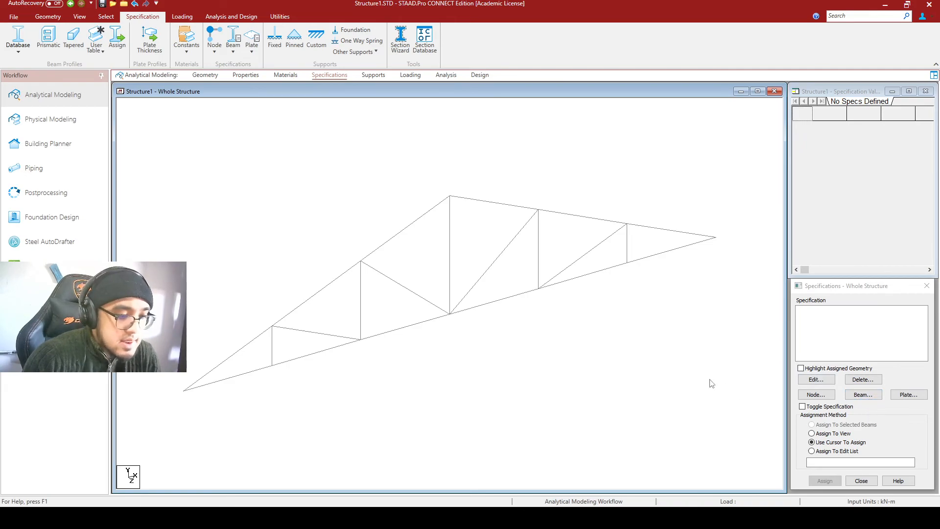
mouse_move(866, 400)
mouse_down()
mouse_move(901, 417)
mouse_move(887, 407)
mouse_up()
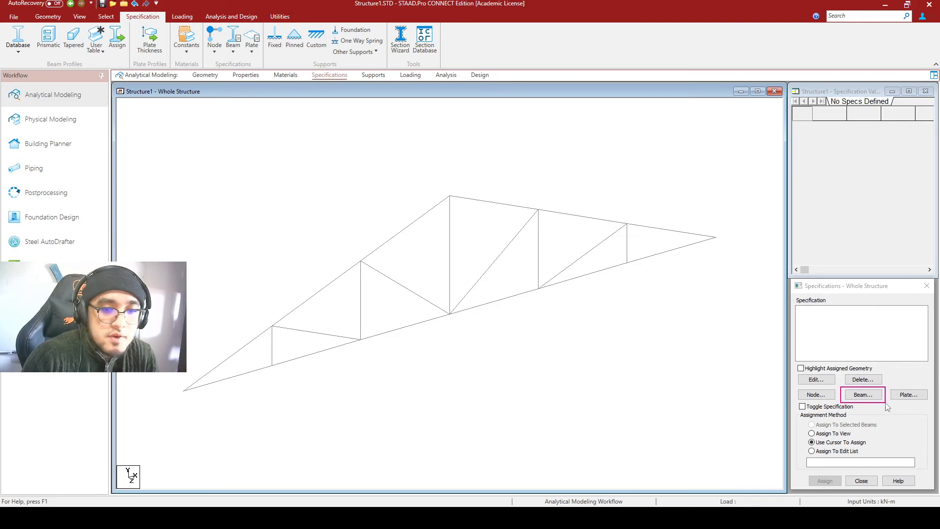
click(876, 399)
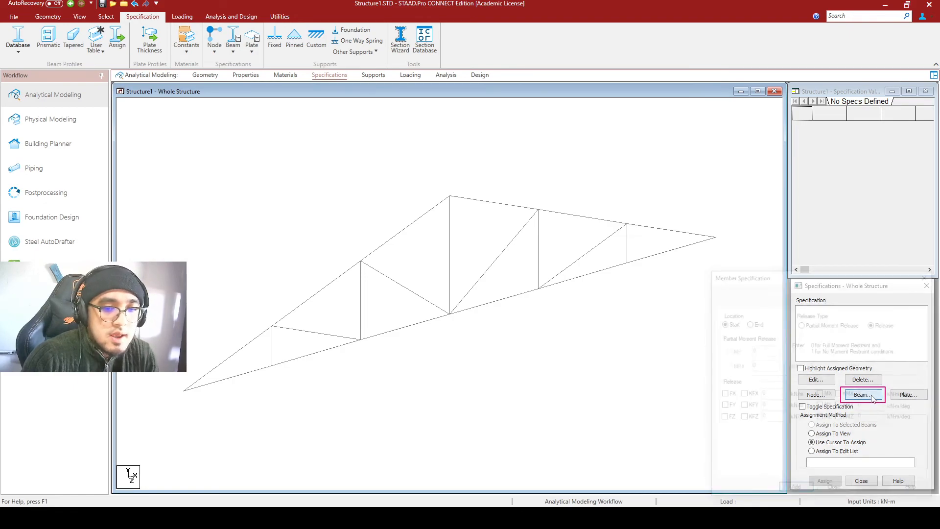
drag(780, 275, 375, 100)
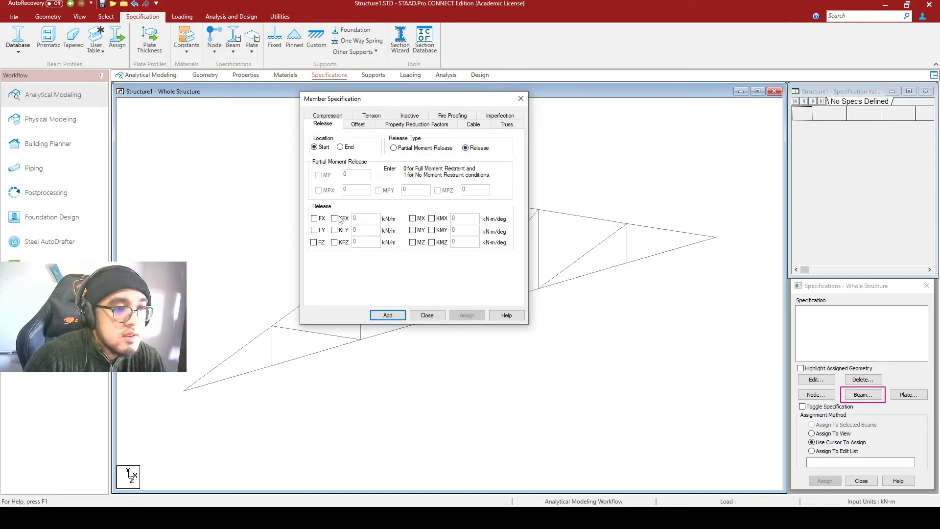
click(412, 218)
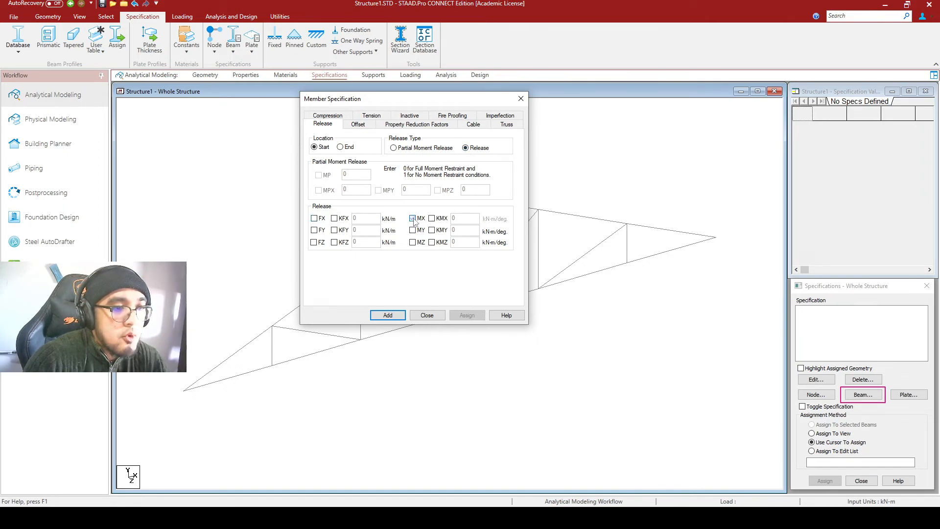
click(412, 242)
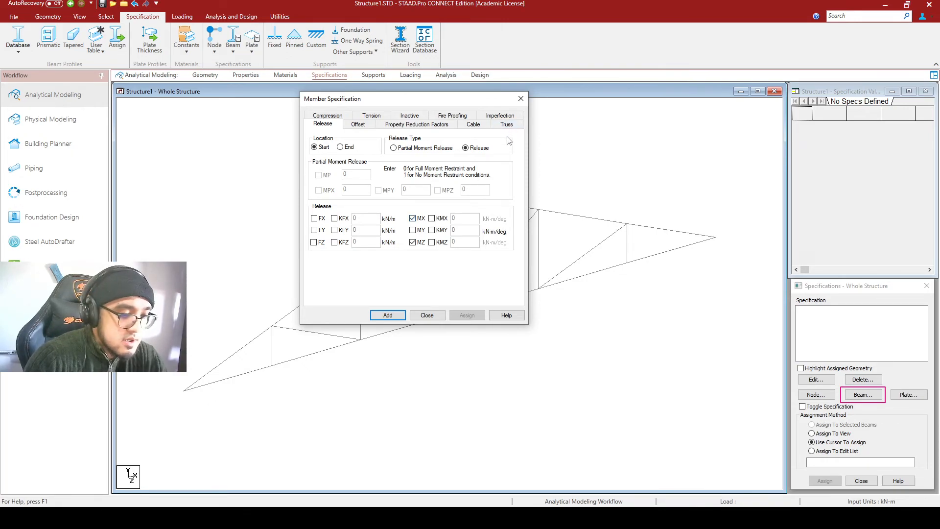
click(492, 118)
drag(492, 118, 528, 131)
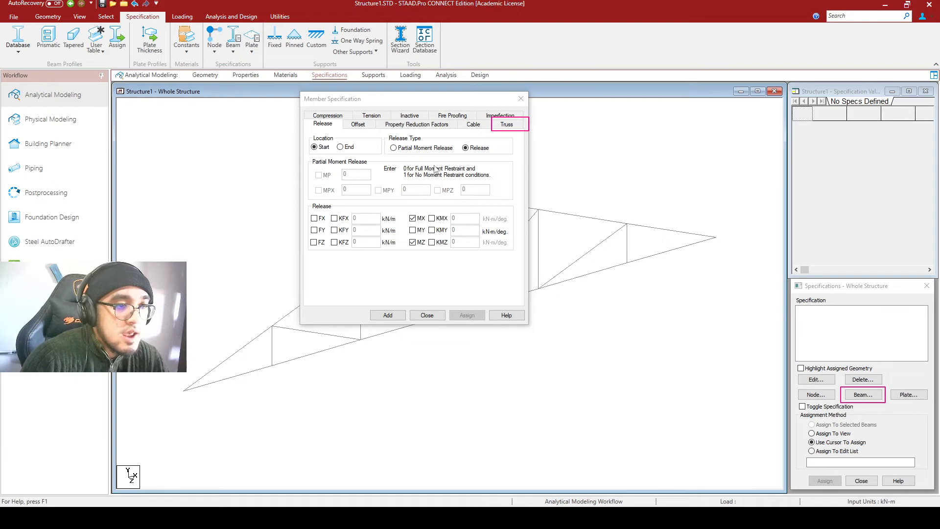
click(413, 230)
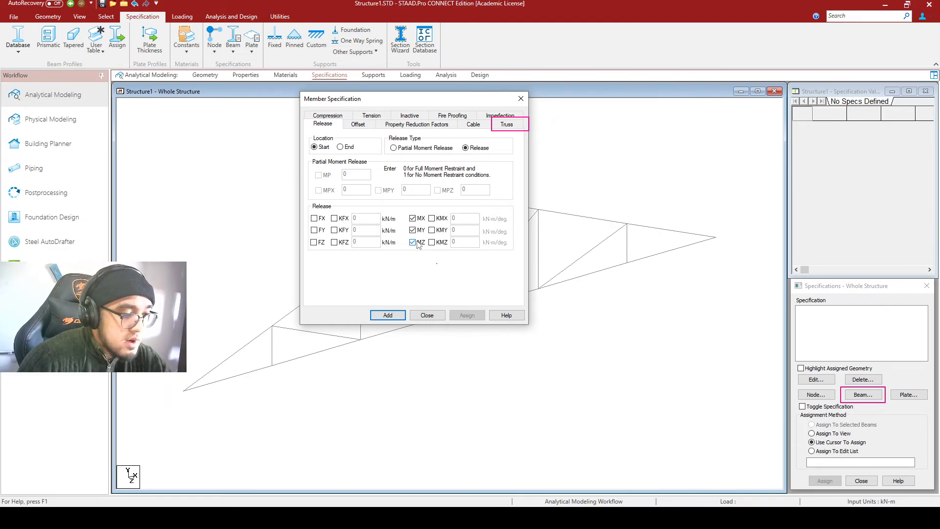
click(427, 315)
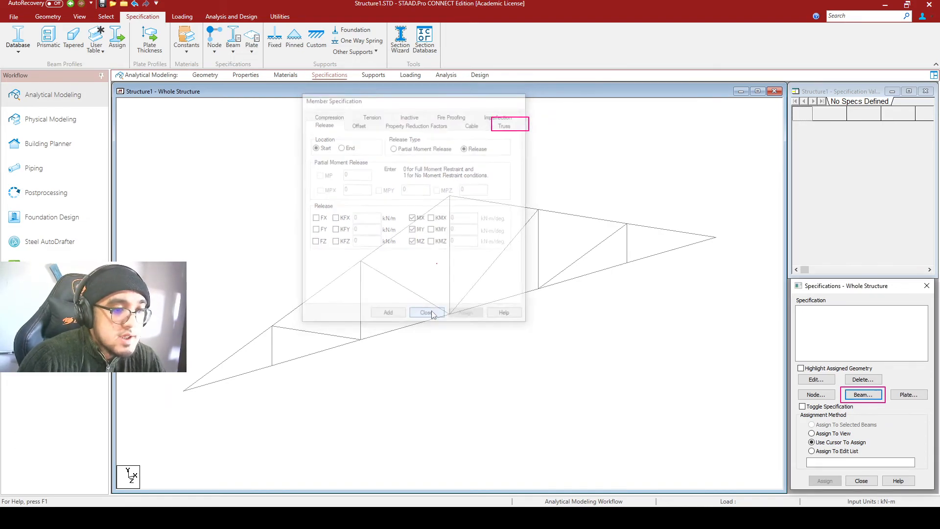
Open a 3D rendering of the structure and examine the whole truss at an angle.
click(86, 18)
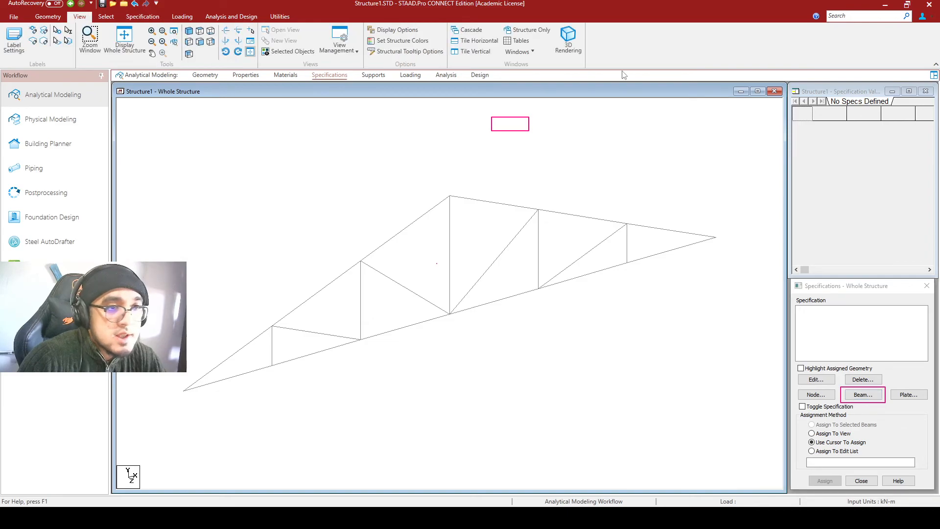
click(568, 39)
drag(542, 186, 406, 121)
scroll(473, 315, up, 5)
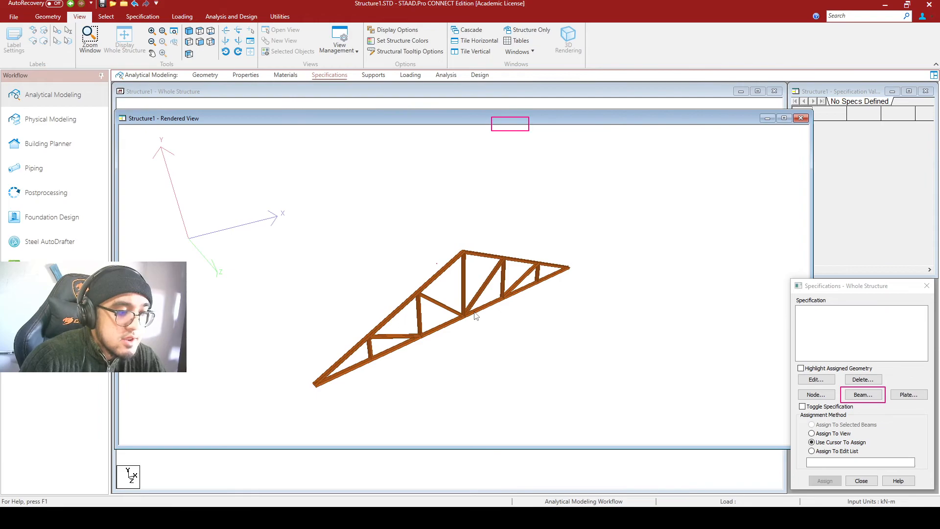
scroll(478, 315, up, 4)
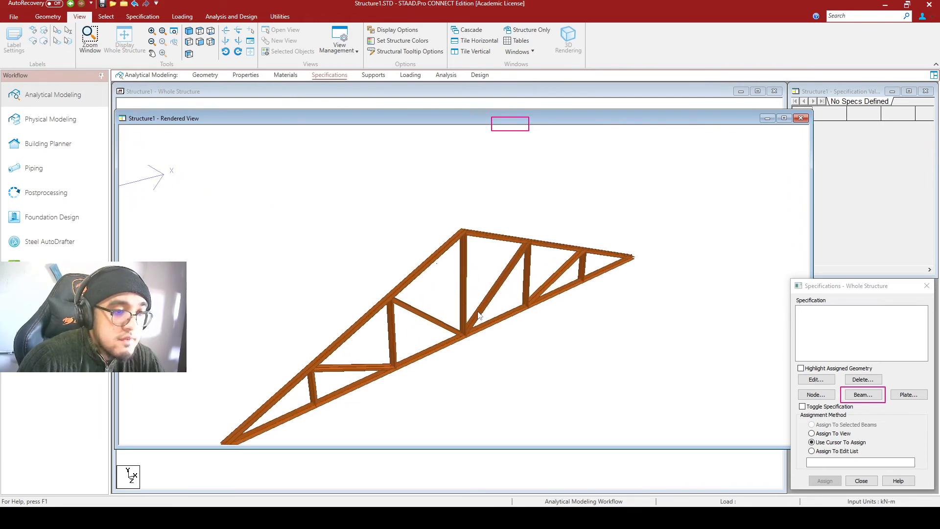
right_click(495, 335)
click(477, 336)
middle_drag(479, 362, 499, 313)
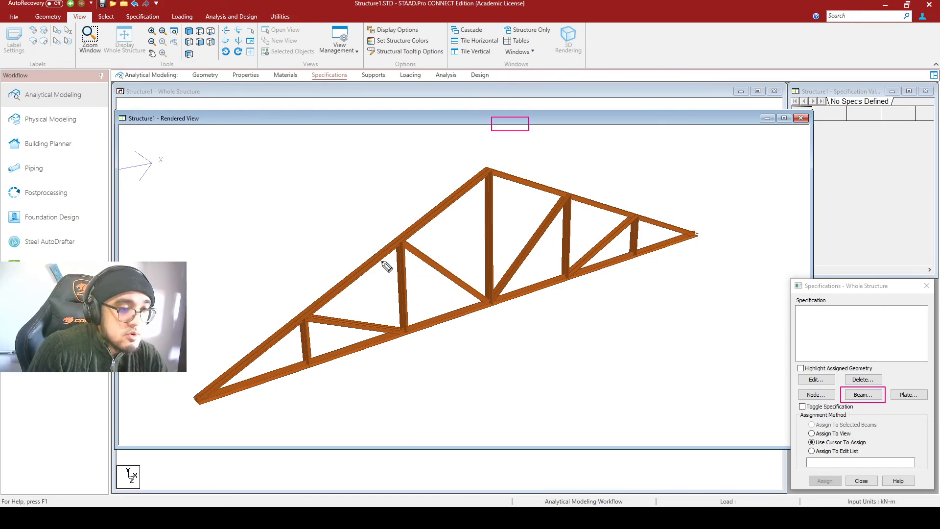
drag(388, 252, 378, 230)
mouse_move(458, 182)
mouse_down()
mouse_move(463, 212)
mouse_move(438, 181)
mouse_up()
mouse_move(281, 334)
mouse_down()
mouse_move(255, 355)
mouse_move(269, 314)
mouse_up()
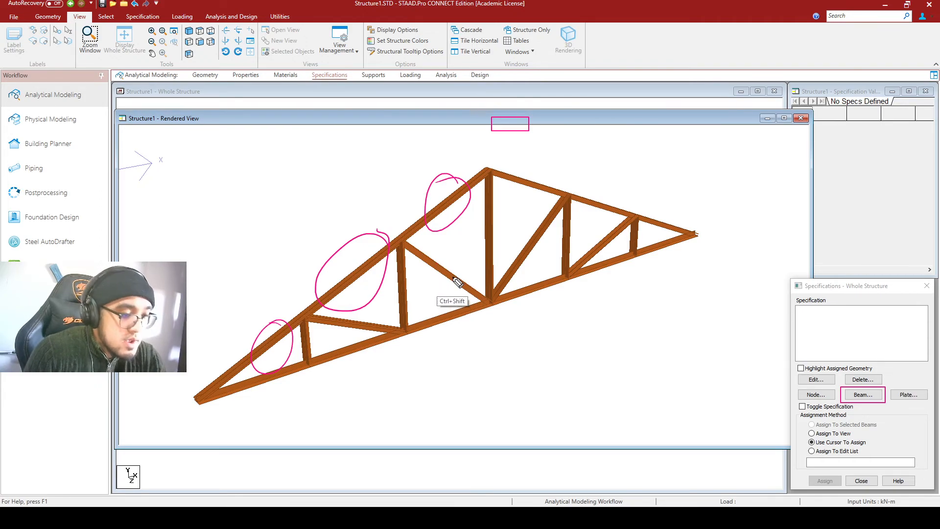
key(ctrl+z)
key(ctrl+shift+7)
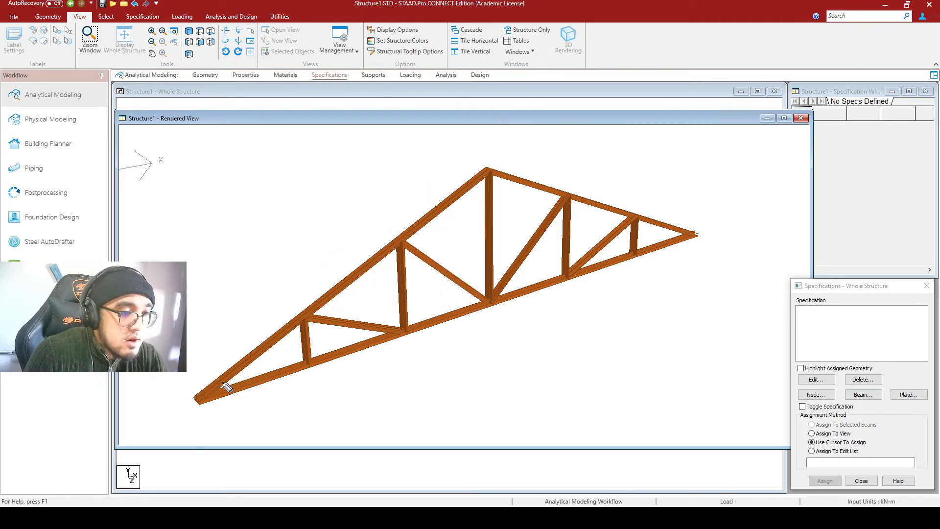
mouse_move(498, 151)
mouse_down()
mouse_move(256, 287)
mouse_move(210, 405)
mouse_move(457, 220)
mouse_move(479, 154)
mouse_up()
mouse_move(712, 207)
mouse_down()
mouse_move(537, 156)
mouse_move(499, 192)
mouse_move(637, 228)
mouse_move(707, 233)
mouse_move(690, 201)
mouse_up()
mouse_move(729, 226)
mouse_down()
mouse_move(568, 252)
mouse_move(387, 313)
mouse_move(202, 400)
mouse_move(431, 358)
mouse_move(647, 277)
mouse_move(708, 222)
mouse_up()
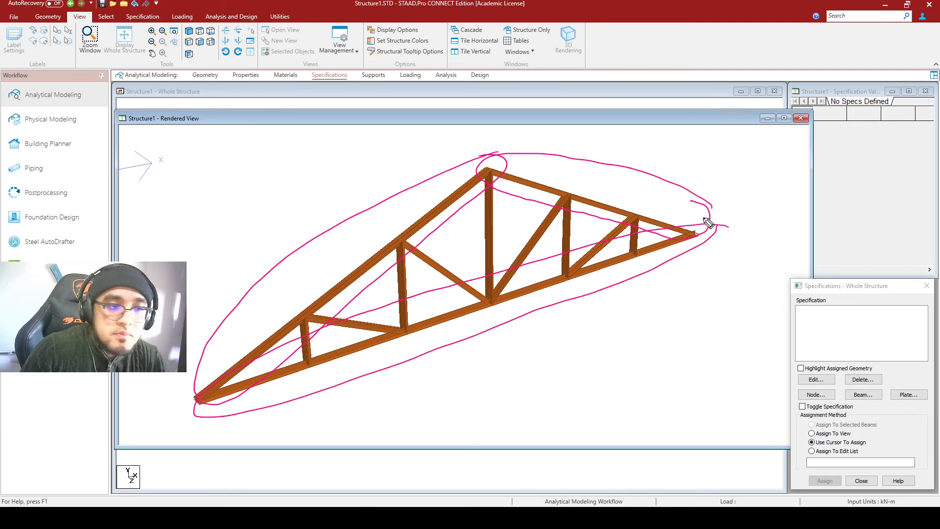
drag(444, 209, 419, 187)
drag(360, 268, 345, 248)
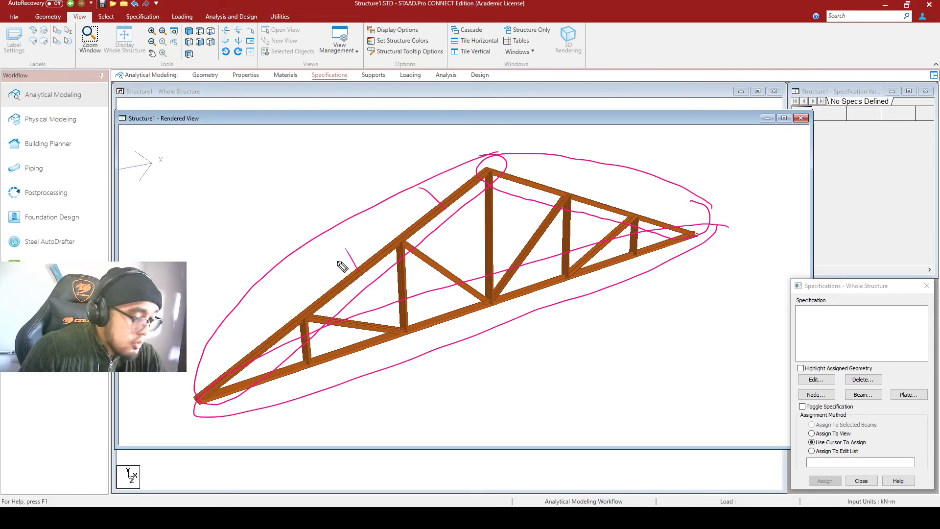
key(ctrl+z)
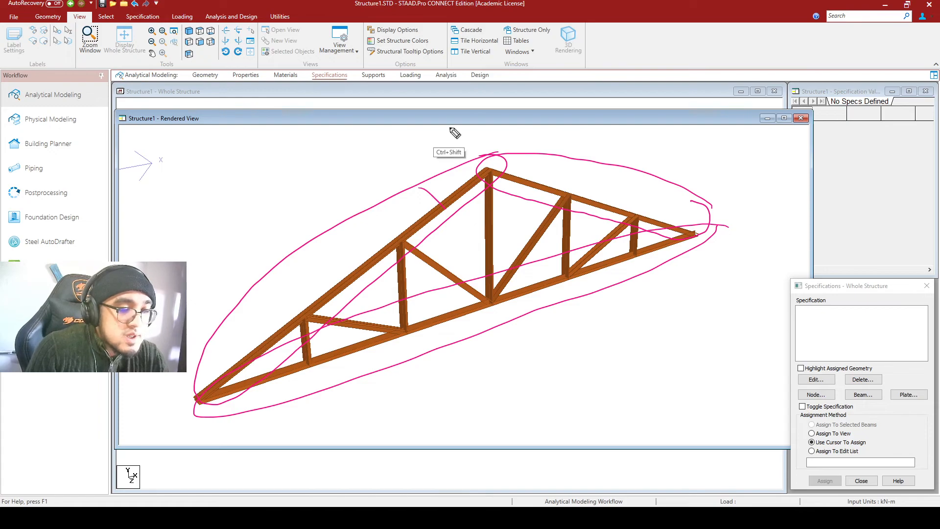
key(ctrl+z)
key(ctrl+z)
key(ctrl+z)
key(ctrl+z)
key(ctrl+z)
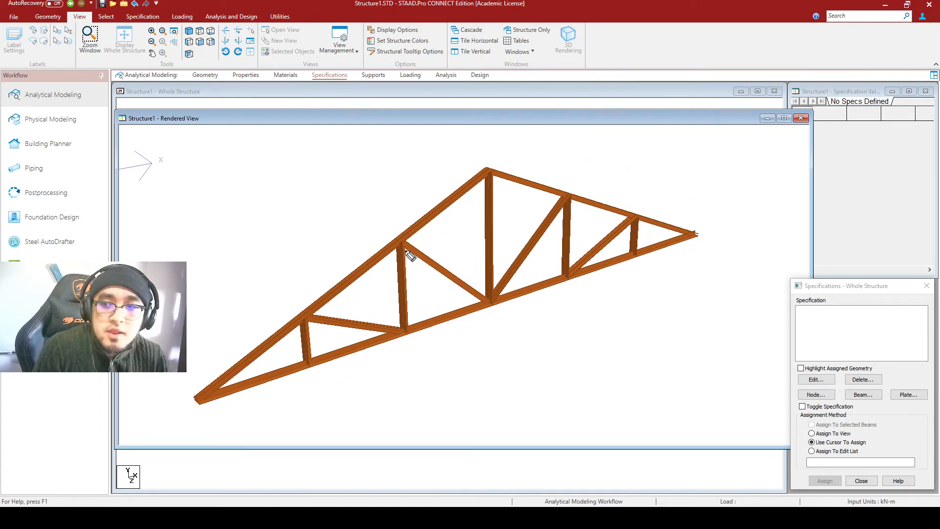
mouse_move(342, 189)
mouse_down()
mouse_move(347, 269)
mouse_move(357, 247)
mouse_move(399, 242)
mouse_move(357, 259)
mouse_move(368, 304)
mouse_move(402, 245)
mouse_up()
key(ctrl+z)
mouse_move(306, 316)
mouse_down()
mouse_move(365, 293)
mouse_move(391, 270)
mouse_move(397, 244)
mouse_up()
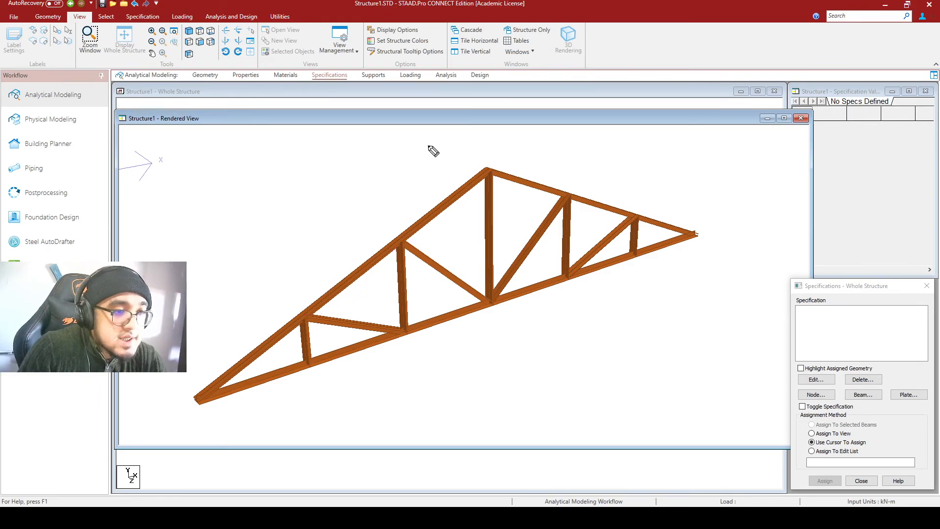
mouse_move(505, 165)
mouse_down()
mouse_move(236, 295)
mouse_move(476, 227)
mouse_move(460, 157)
mouse_up()
mouse_move(707, 191)
mouse_down()
mouse_move(578, 157)
mouse_move(685, 194)
mouse_move(700, 235)
mouse_move(510, 277)
mouse_move(282, 410)
mouse_move(717, 268)
mouse_move(714, 225)
mouse_up()
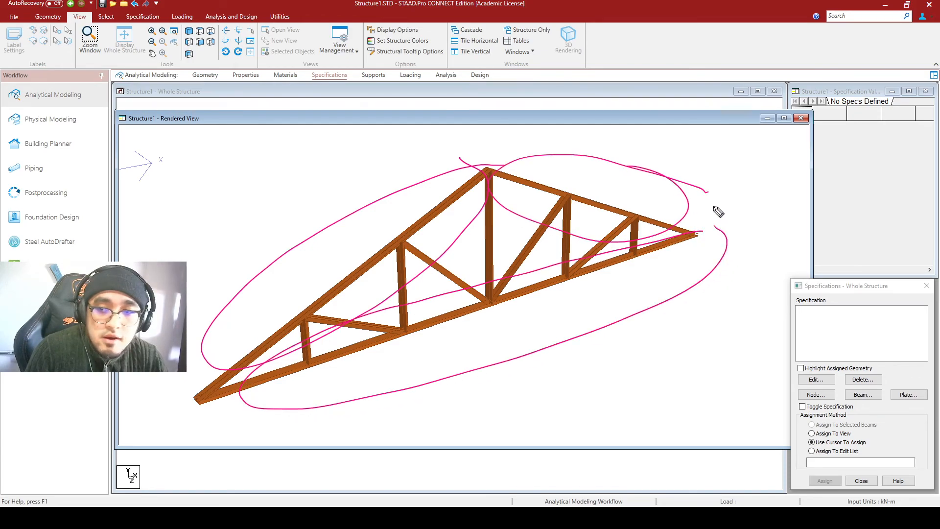
drag(354, 269, 275, 189)
mouse_move(238, 157)
mouse_down()
mouse_move(245, 180)
mouse_move(265, 156)
mouse_move(296, 154)
mouse_move(306, 163)
mouse_up()
drag(569, 194, 630, 160)
mouse_move(630, 142)
mouse_down()
mouse_move(633, 159)
mouse_move(671, 158)
mouse_up()
drag(674, 157, 696, 156)
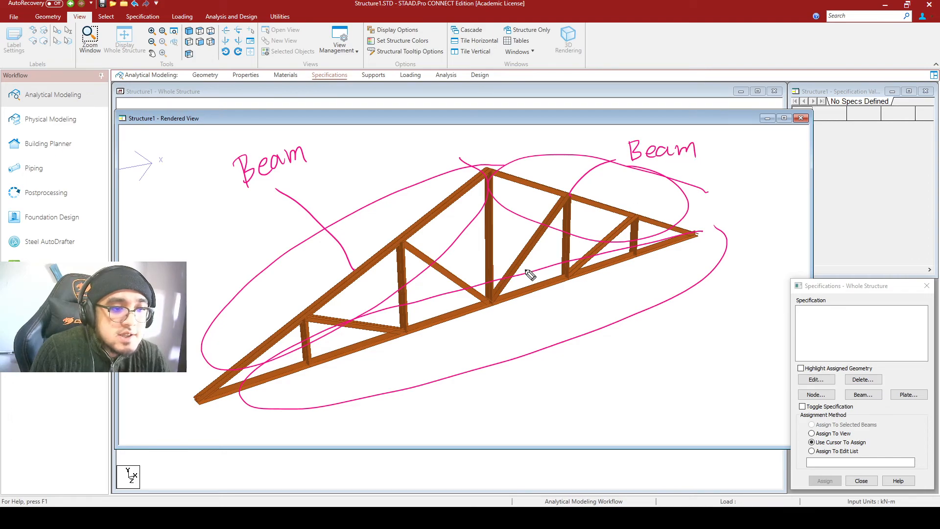
drag(460, 316, 509, 393)
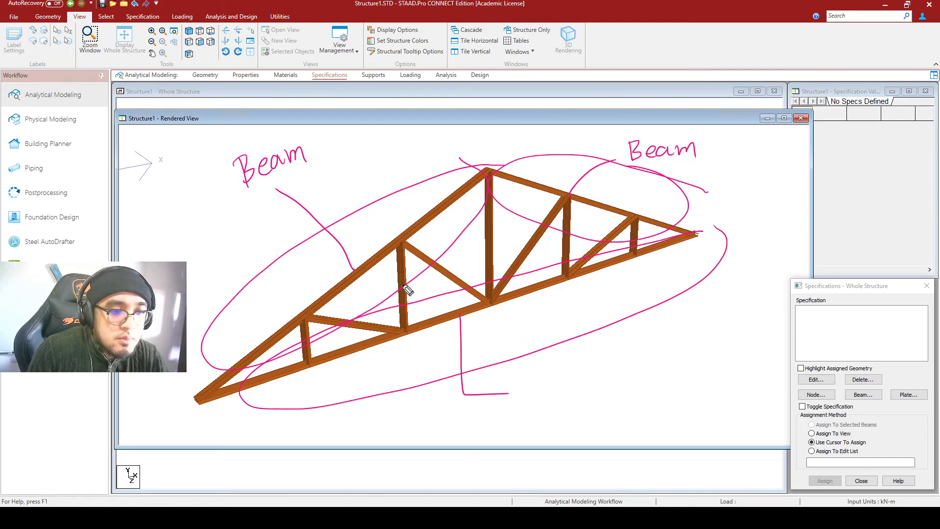
mouse_move(518, 380)
mouse_down()
mouse_move(520, 416)
mouse_move(520, 406)
mouse_move(579, 388)
mouse_move(588, 395)
mouse_up()
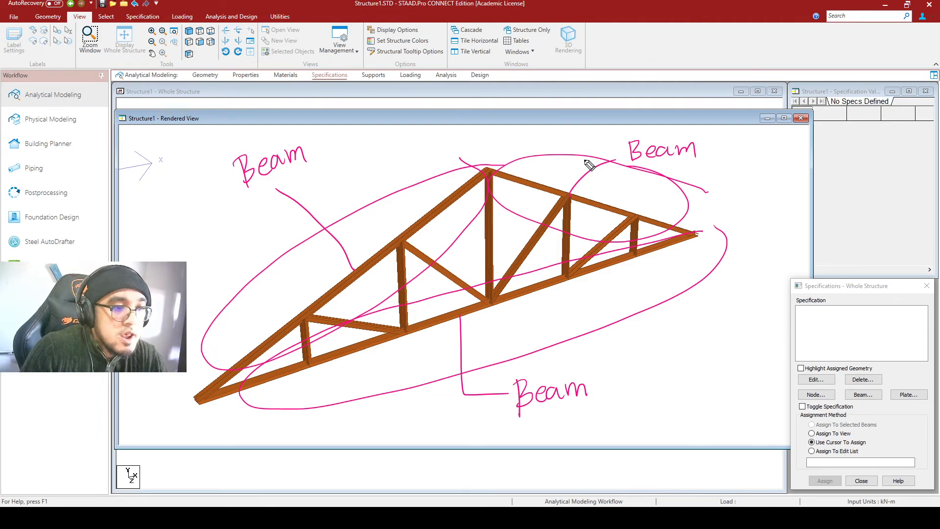
mouse_move(389, 241)
mouse_down()
mouse_move(394, 257)
mouse_move(377, 239)
mouse_up()
mouse_move(306, 307)
mouse_down()
mouse_move(270, 329)
mouse_move(302, 308)
mouse_up()
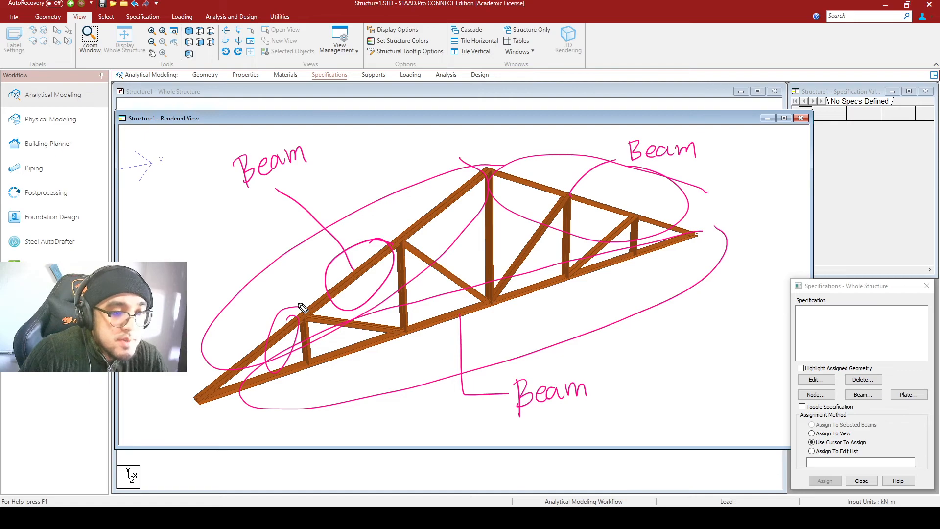
key(ctrl+shift+7)
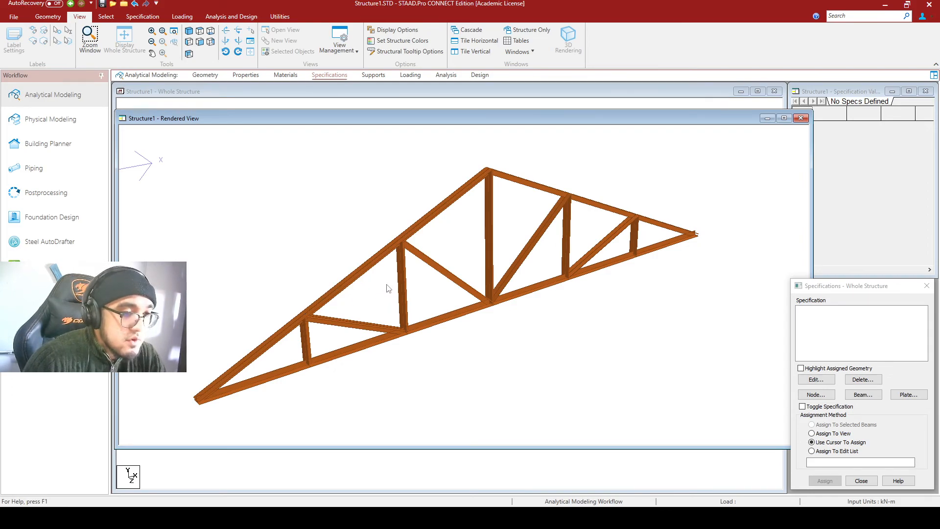
Examine the vertical and diagonal web members and their joints with the chords up close in the rendered view.
scroll(386, 296, up, 2)
scroll(388, 299, up, 2)
middle_drag(422, 314, 431, 319)
scroll(438, 319, down, 3)
scroll(363, 224, up, 3)
scroll(415, 323, down, 3)
scroll(446, 239, up, 3)
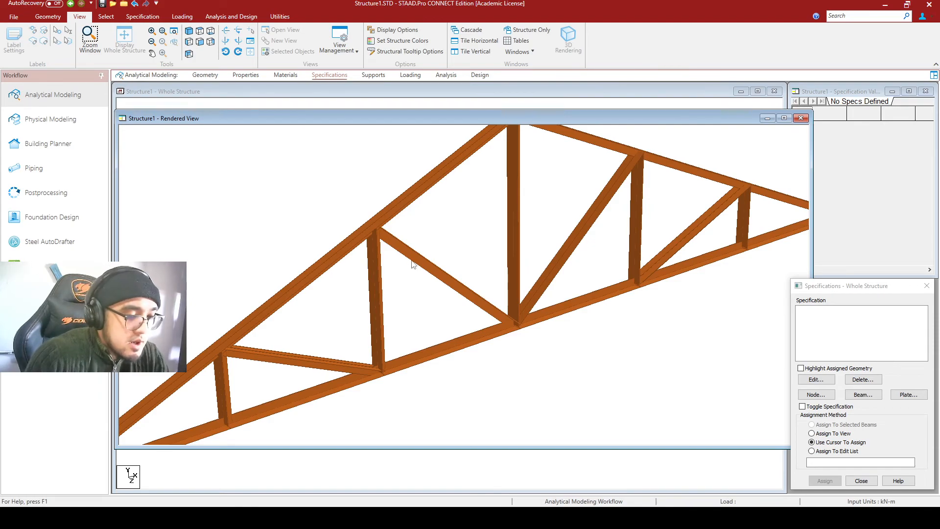
scroll(485, 252, down, 3)
scroll(464, 258, up, 3)
scroll(464, 258, down, 3)
scroll(435, 252, up, 3)
mouse_move(499, 264)
mouse_down()
mouse_move(433, 225)
mouse_move(411, 308)
mouse_move(488, 282)
mouse_move(482, 265)
mouse_up()
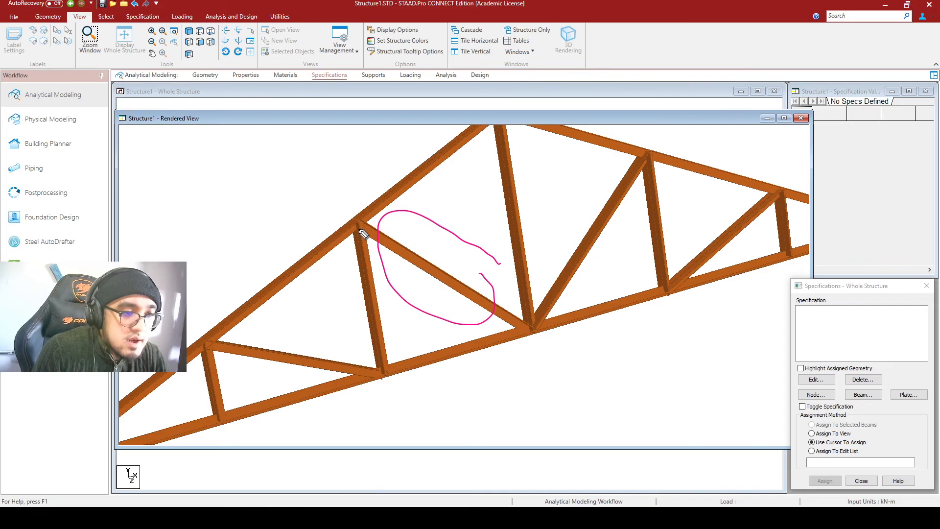
drag(361, 231, 384, 362)
drag(361, 222, 359, 221)
drag(323, 189, 352, 216)
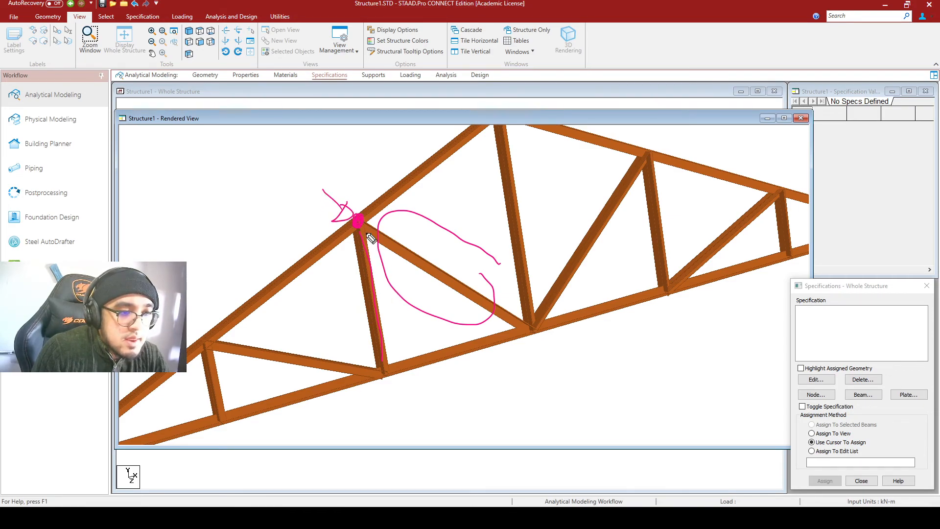
mouse_move(388, 367)
mouse_down()
mouse_move(436, 403)
mouse_move(396, 389)
mouse_move(419, 367)
mouse_up()
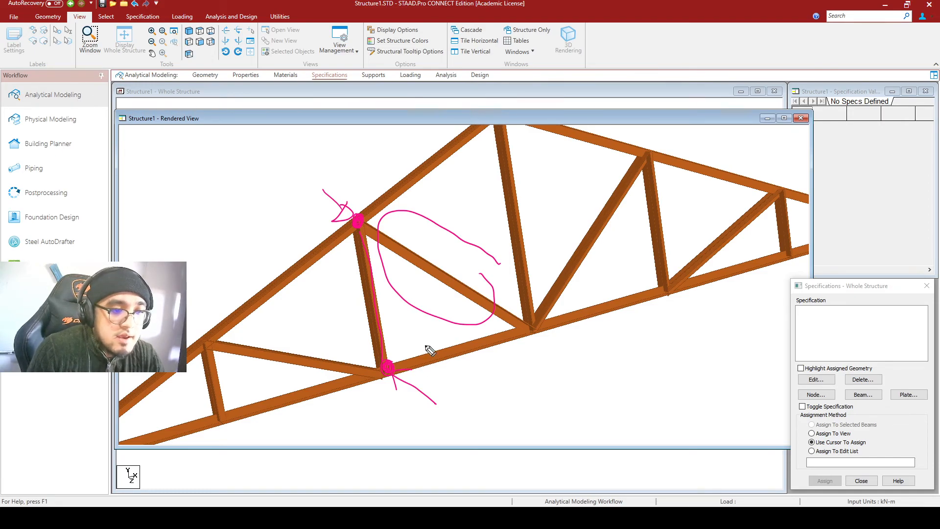
drag(460, 427, 460, 391)
mouse_move(447, 401)
mouse_down()
mouse_move(463, 400)
mouse_move(470, 413)
mouse_up()
drag(463, 389, 489, 412)
drag(490, 396, 473, 414)
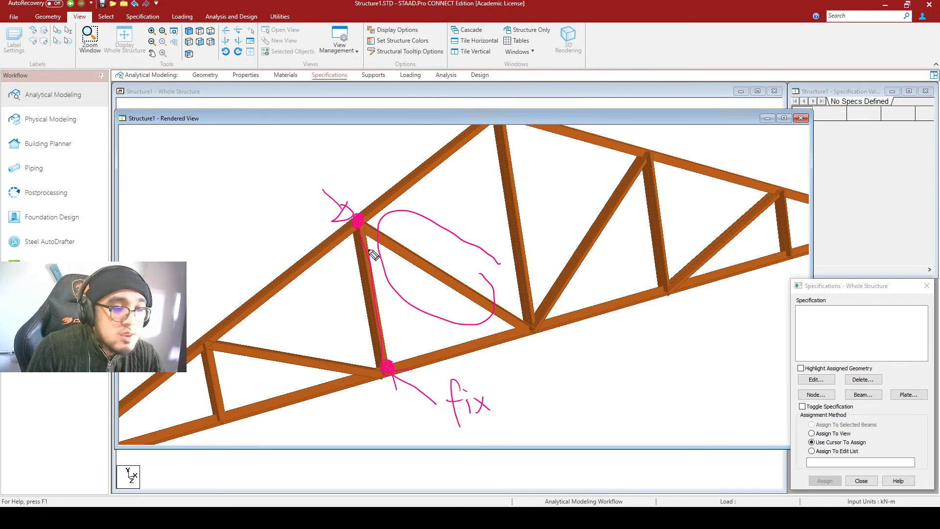
drag(490, 378, 465, 362)
mouse_move(540, 375)
mouse_down()
mouse_move(544, 411)
mouse_move(551, 377)
mouse_up()
mouse_move(568, 362)
mouse_down()
mouse_move(556, 419)
mouse_move(564, 399)
mouse_move(647, 369)
mouse_move(659, 347)
mouse_up()
mouse_move(594, 406)
mouse_down()
mouse_move(598, 421)
mouse_move(652, 399)
mouse_move(676, 401)
mouse_up()
drag(671, 386, 682, 384)
click(687, 390)
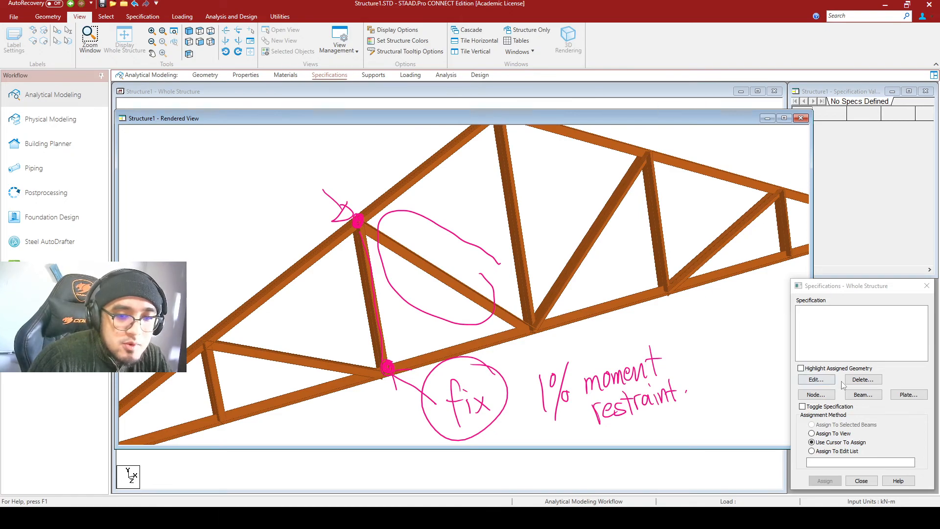
Define a beam release specification with a partial moment release at the member start and an MP factor of 0.99.
click(862, 395)
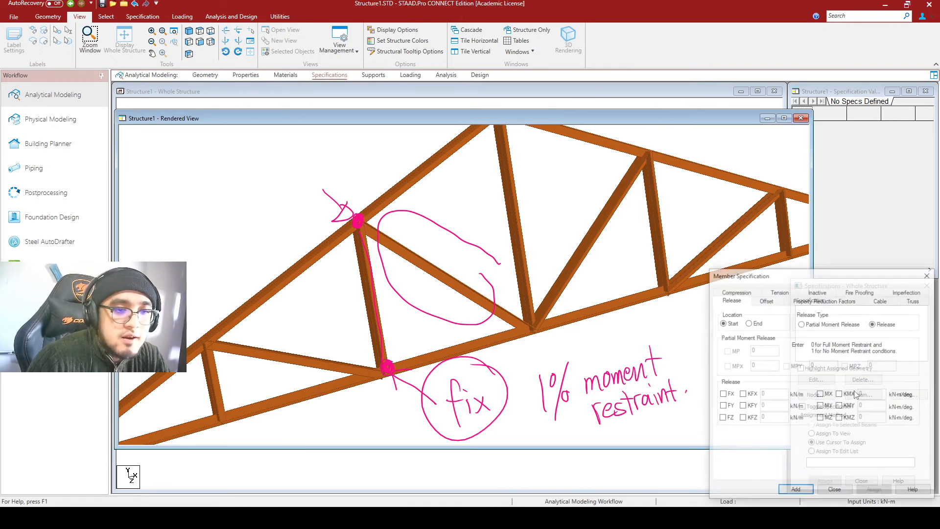
mouse_move(803, 279)
mouse_down()
mouse_move(563, 109)
mouse_move(268, 122)
mouse_move(580, 166)
mouse_up()
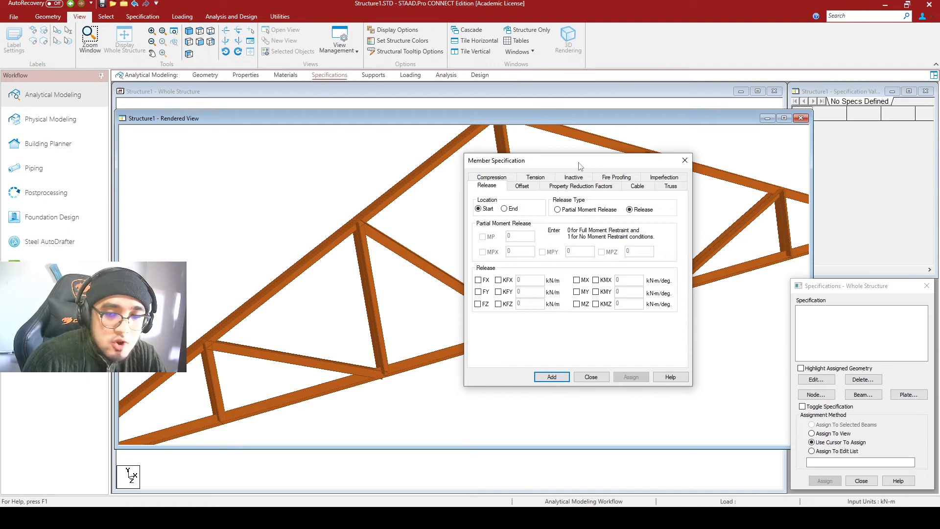
click(559, 210)
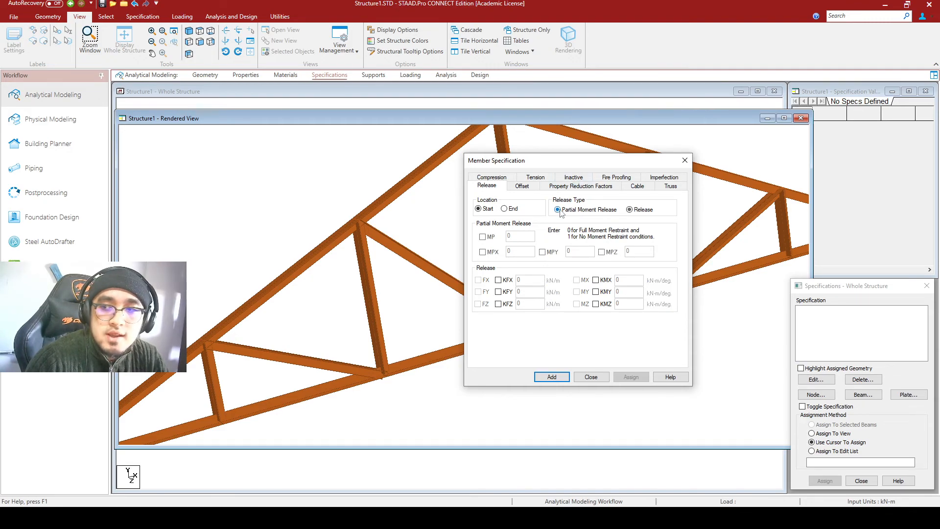
click(483, 237)
double_click(518, 237)
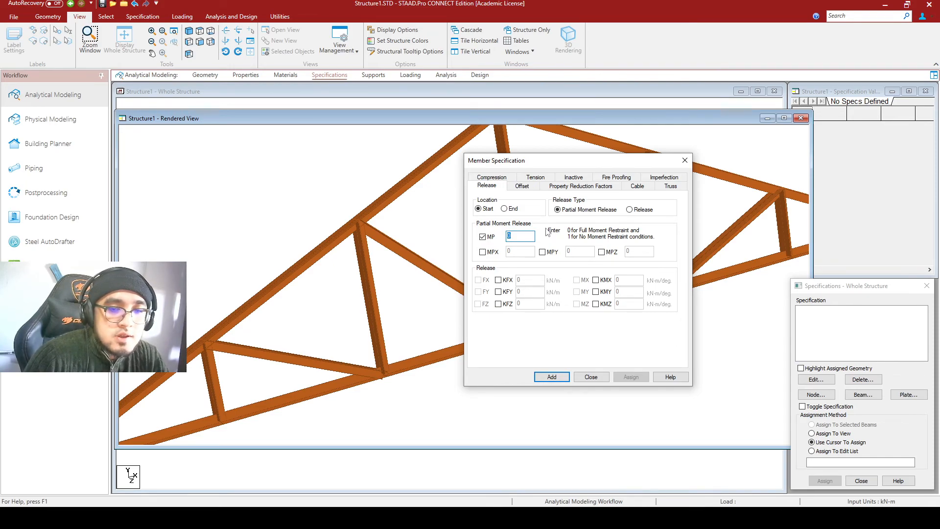
text(0)
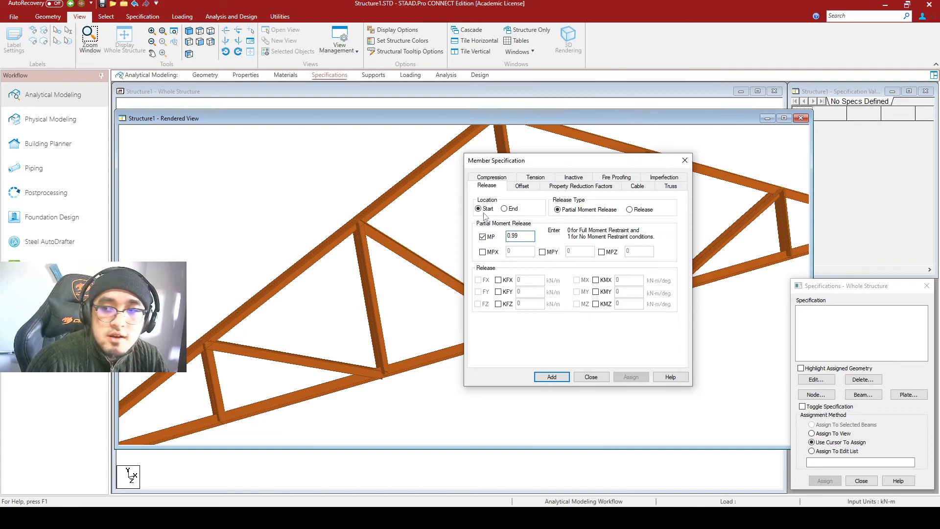
click(551, 376)
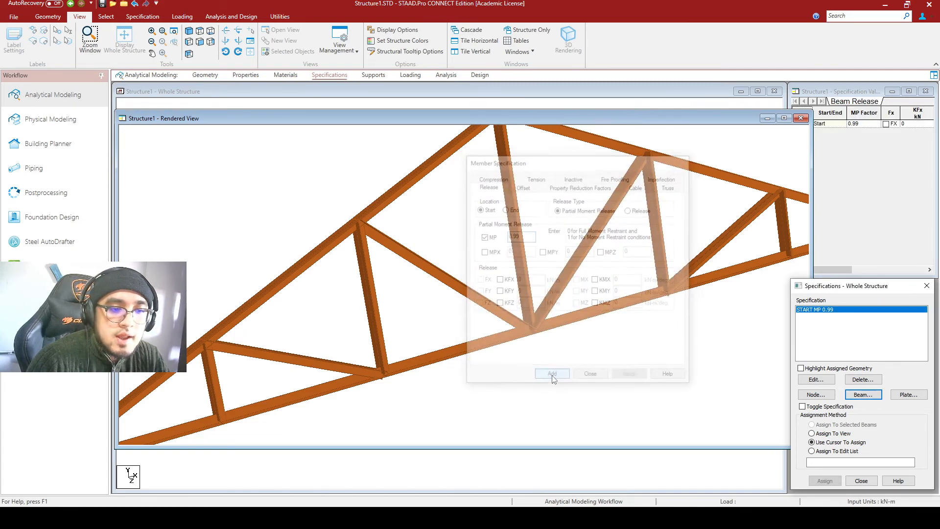
Add a second beam release for the member end, using a partial moment release with MP set to 0.99.
click(863, 395)
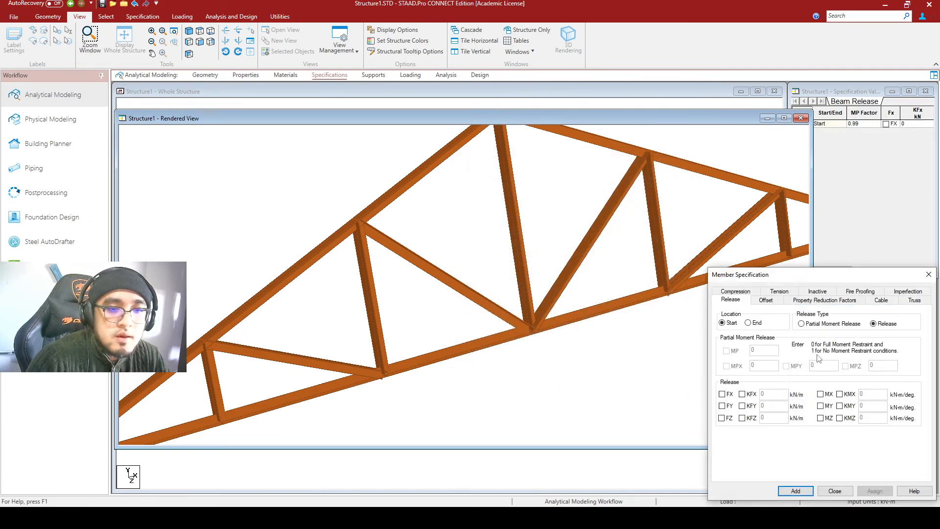
drag(782, 282, 457, 136)
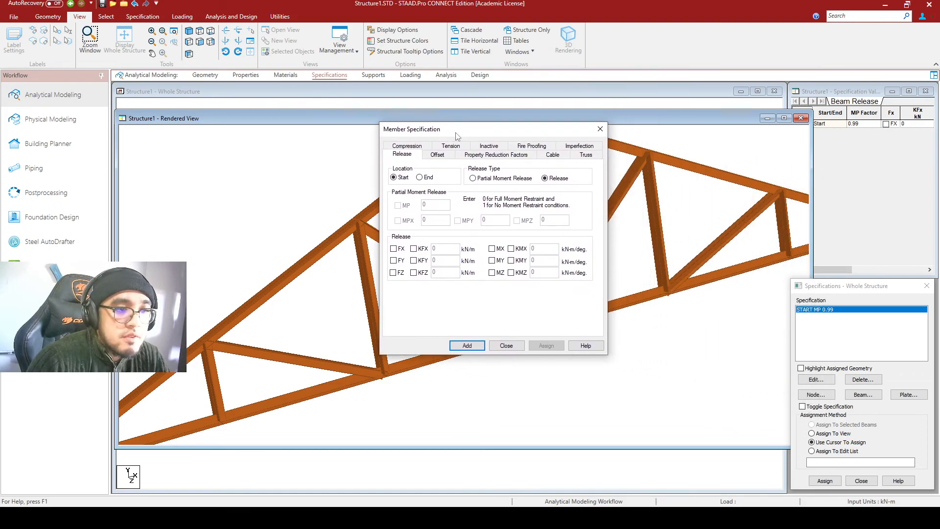
click(420, 178)
click(504, 181)
click(397, 205)
click(425, 205)
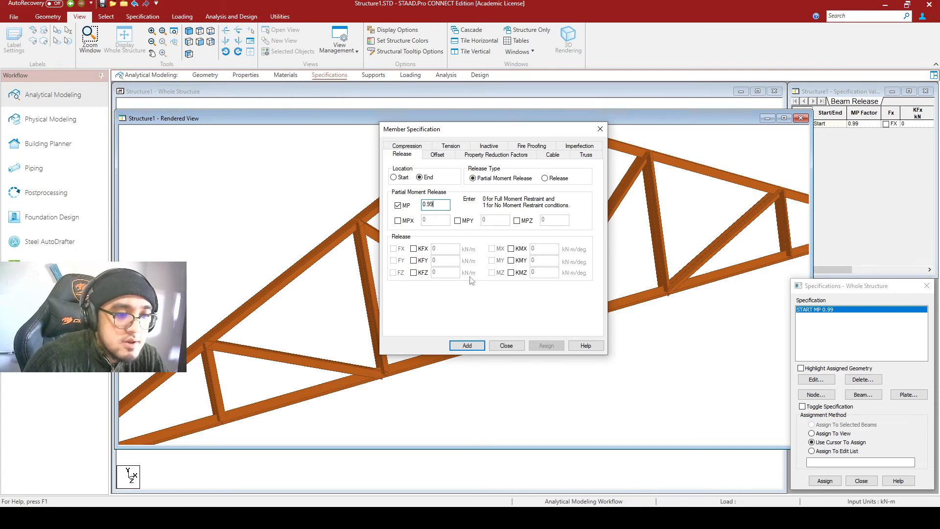
click(467, 346)
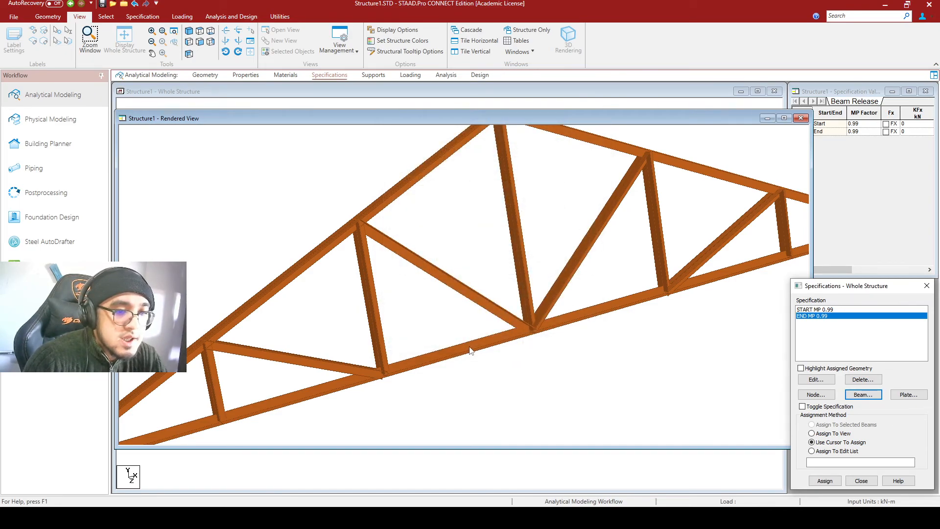
Close the 3D rendered view and return to the whole-structure model with no members selected.
scroll(672, 336, down, 2)
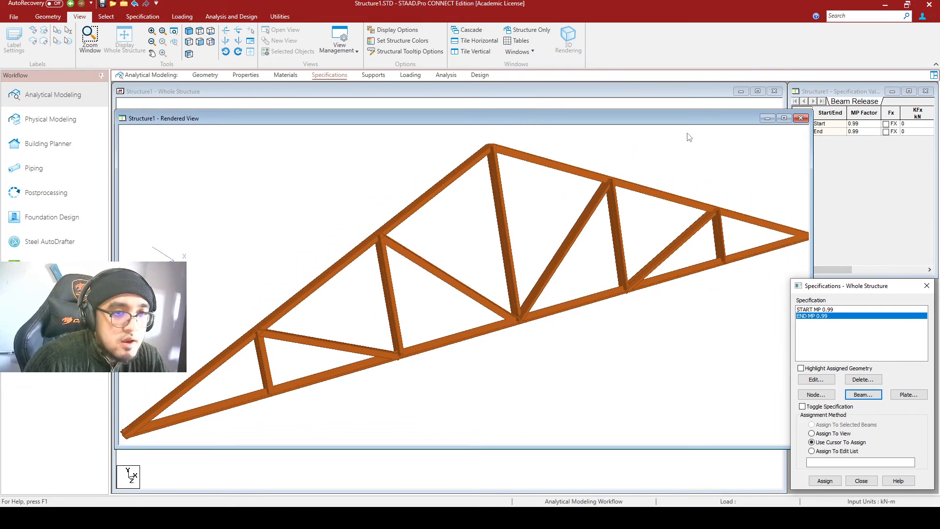
click(801, 119)
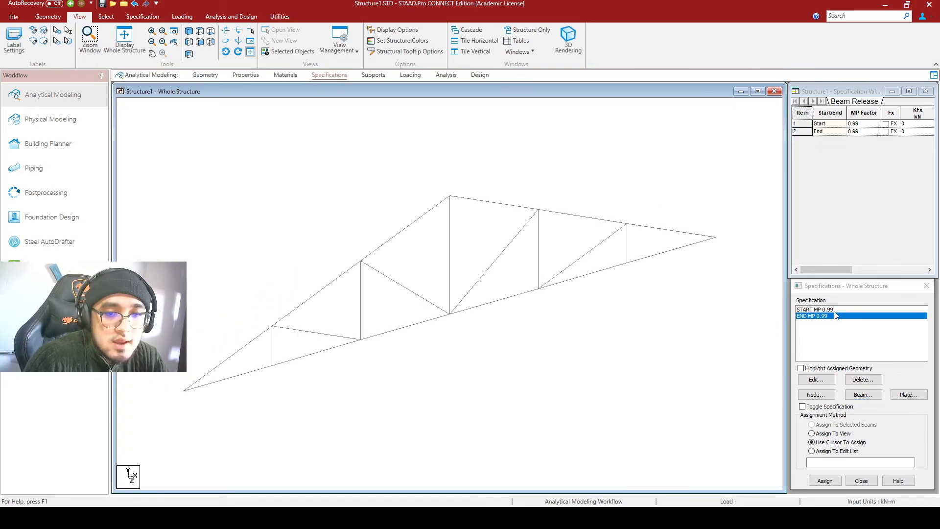
drag(639, 243, 400, 274)
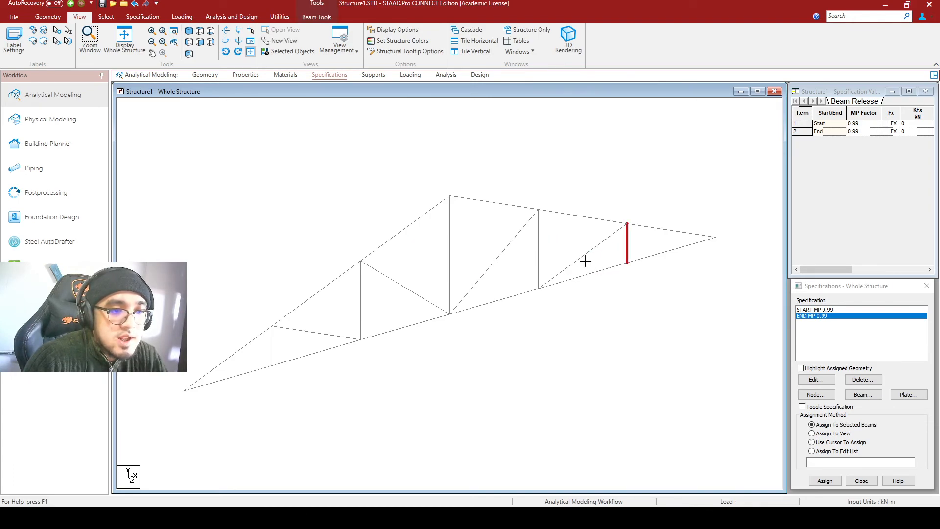
drag(588, 261, 426, 247)
click(492, 265)
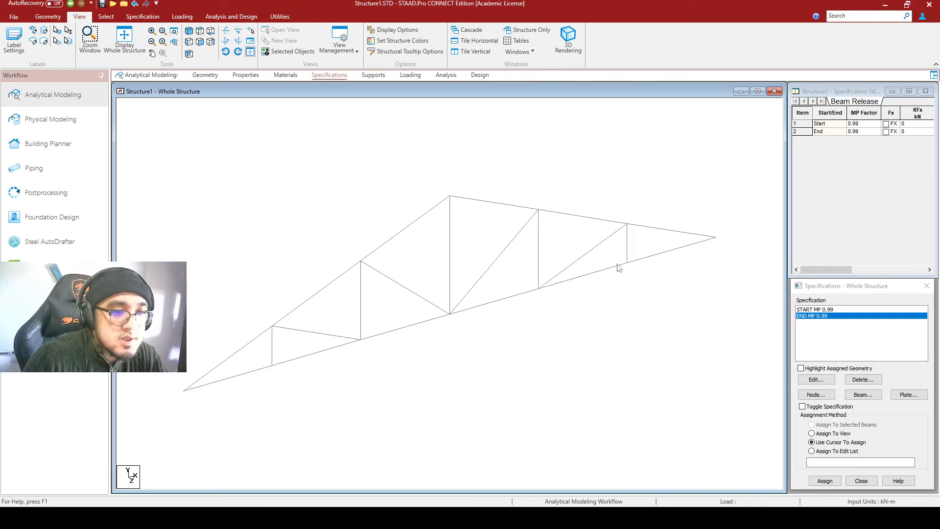
Assign the END MP 0.99 release to all vertical and diagonal web members of the truss.
click(627, 252)
ctrl+click(592, 249)
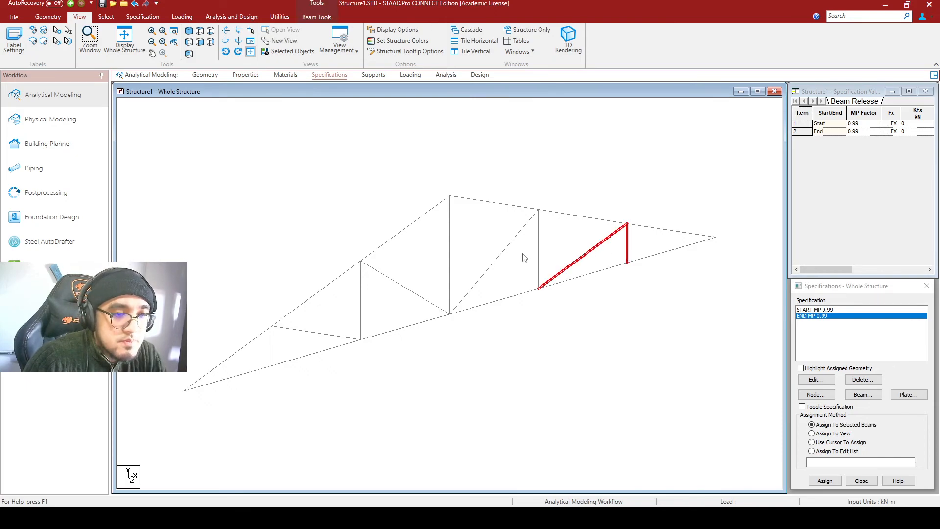
ctrl+click(504, 252)
ctrl+click(538, 255)
ctrl+click(450, 262)
ctrl+click(362, 299)
ctrl+click(394, 282)
ctrl+click(321, 331)
ctrl+click(272, 349)
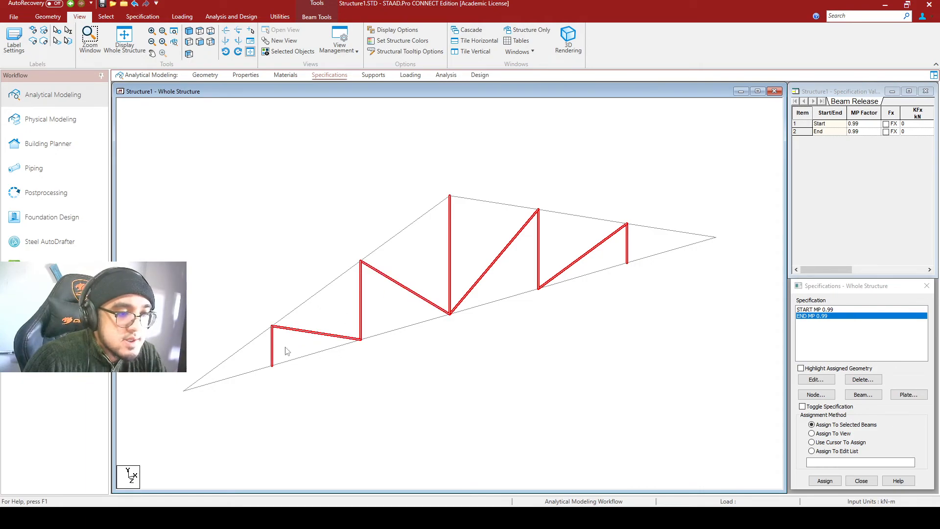
click(826, 480)
click(866, 411)
Assign the START MP 0.99 release to the same vertical and diagonal web members.
click(825, 311)
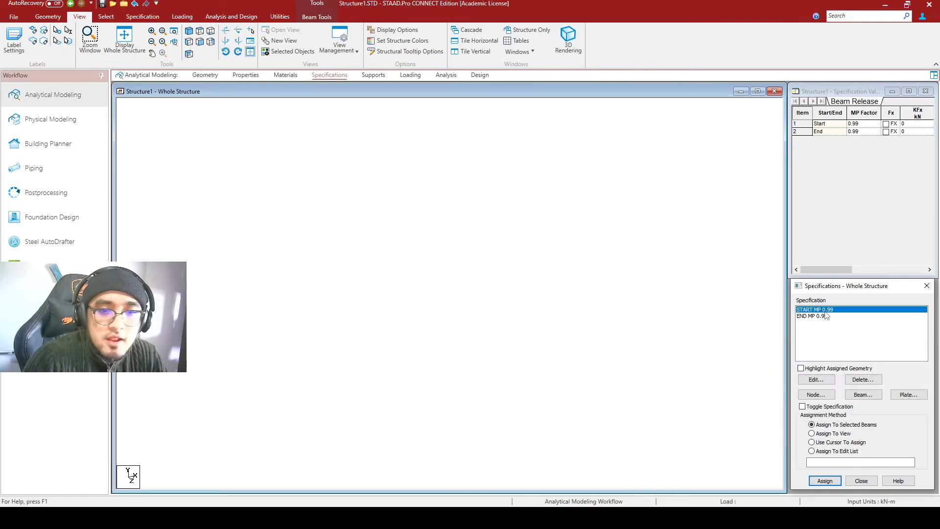
click(824, 481)
click(864, 414)
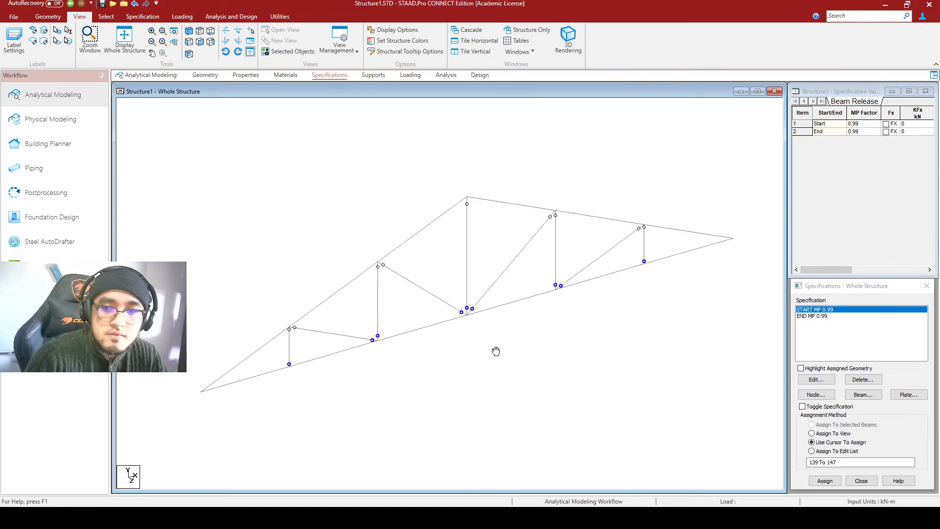
middle_drag(430, 329, 451, 321)
scroll(451, 321, up, 2)
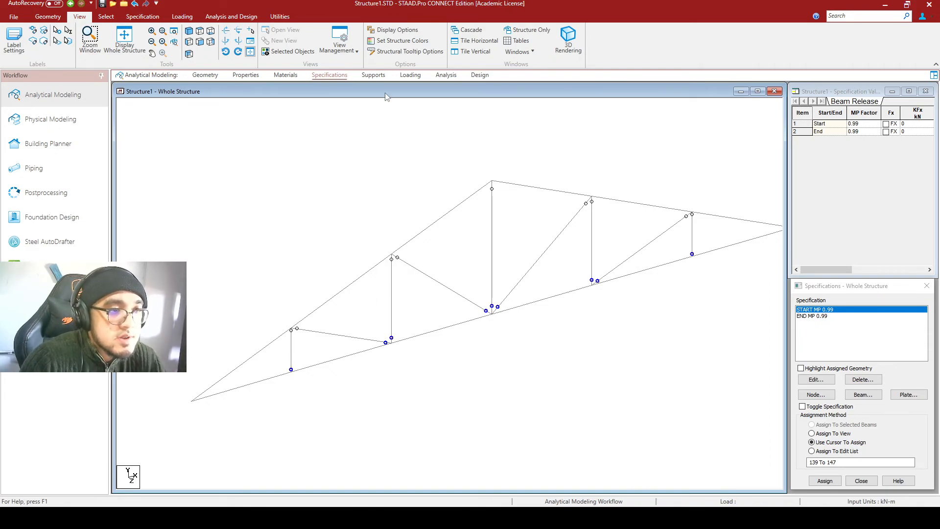
Create a pinned support definition for the truss.
click(376, 80)
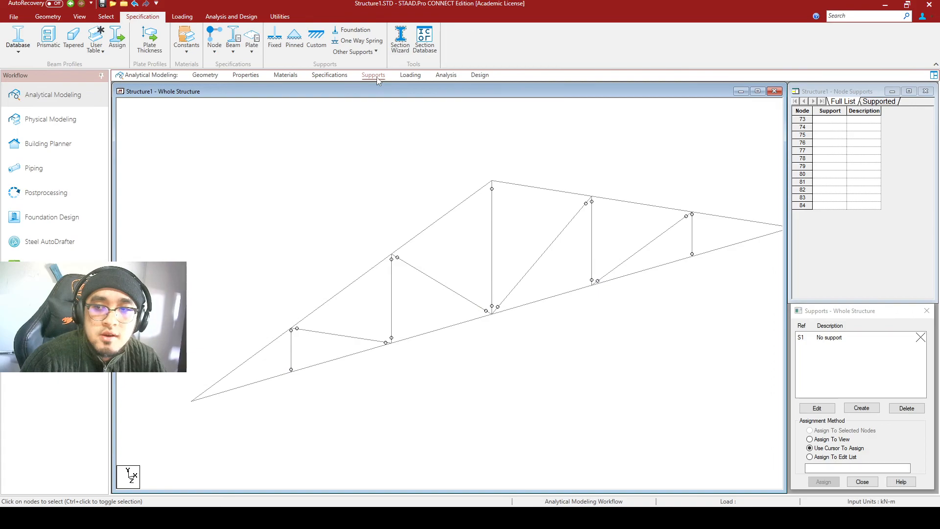
middle_drag(567, 325, 527, 302)
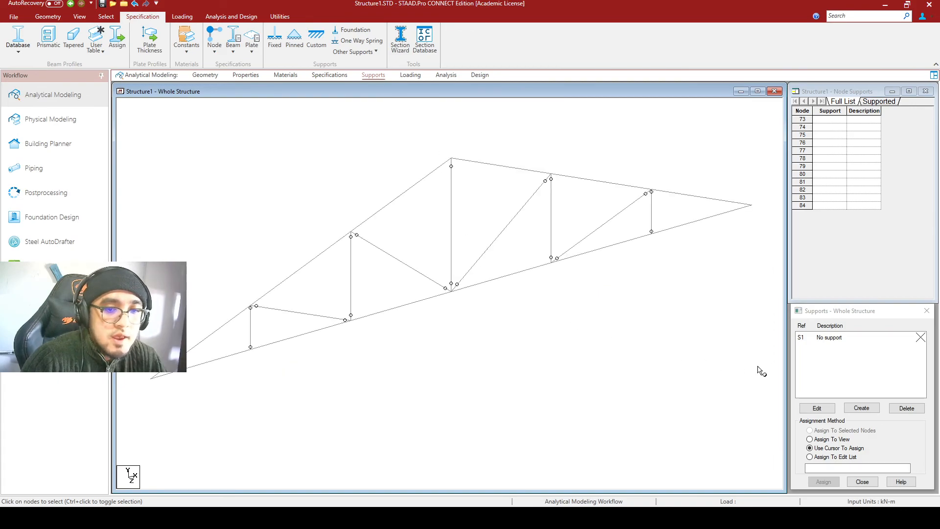
click(862, 407)
drag(814, 273, 479, 154)
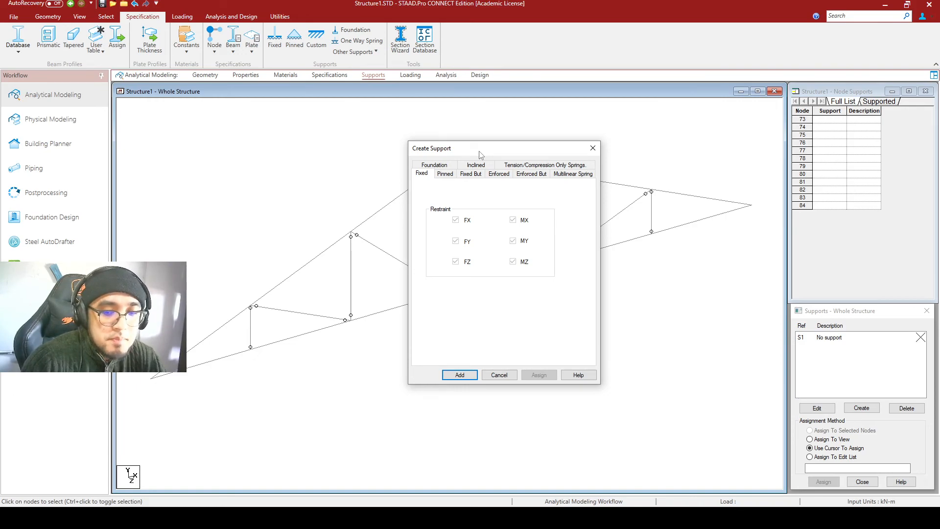
click(445, 174)
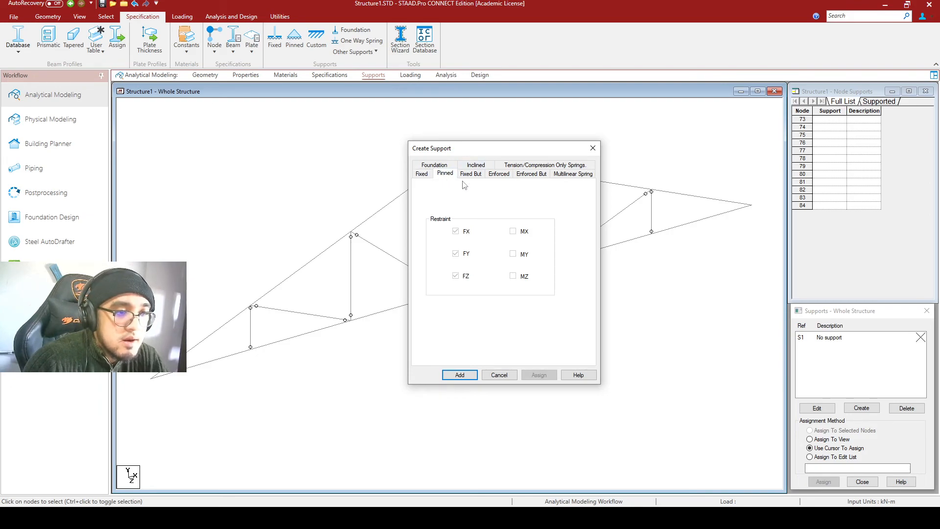
click(469, 374)
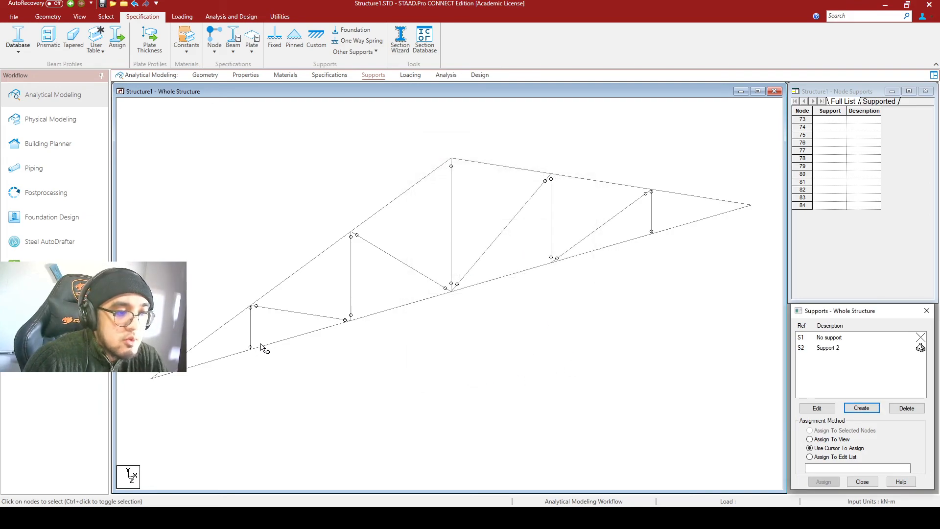
Assign the pinned support, Support 2, to the bottom-chord node under the leftmost vertical web member.
click(835, 347)
click(823, 481)
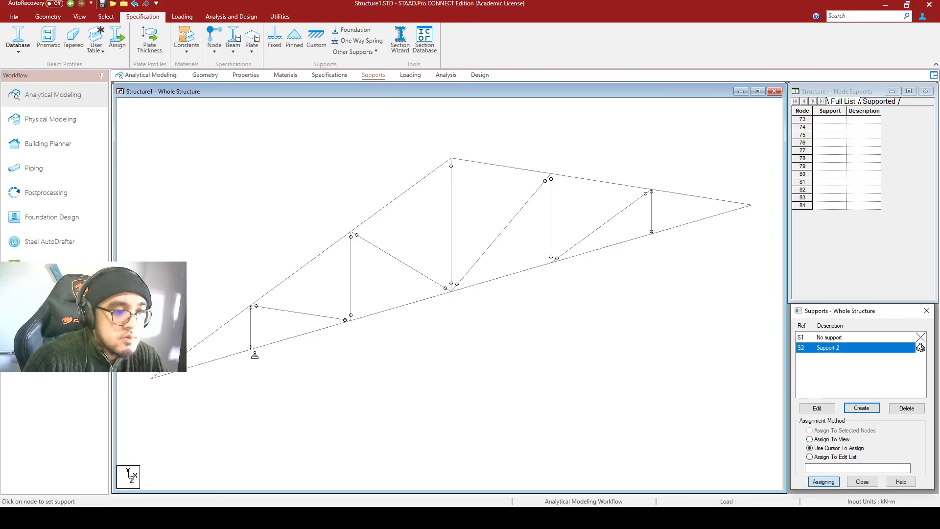
click(251, 352)
middle_drag(471, 374, 500, 360)
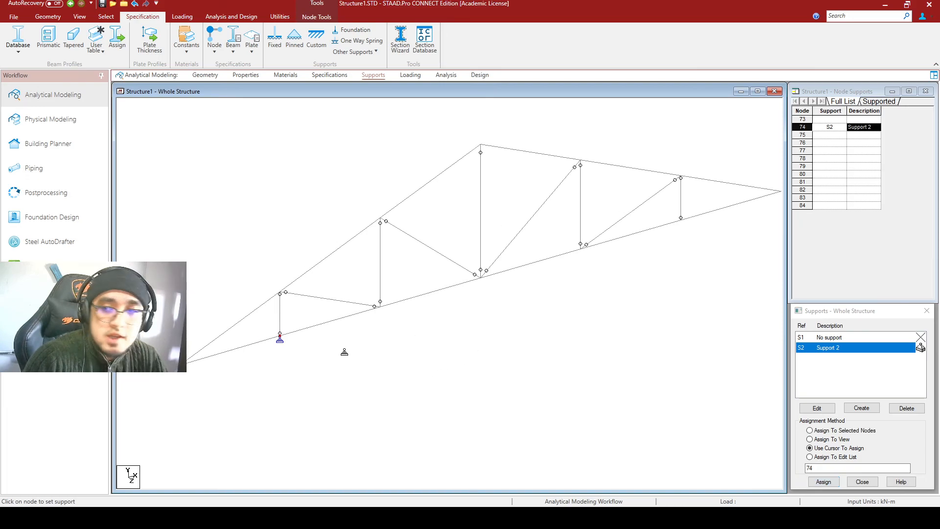
middle_drag(345, 353, 402, 333)
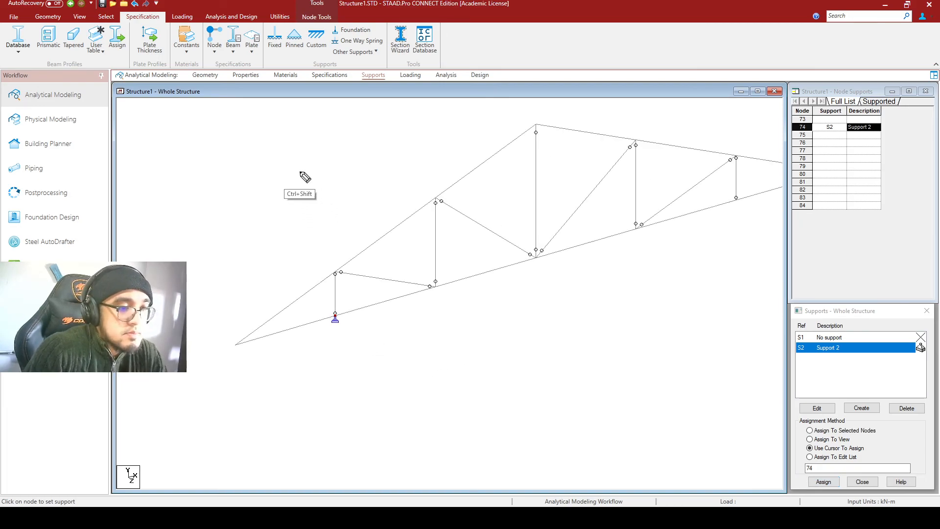
drag(349, 295, 370, 311)
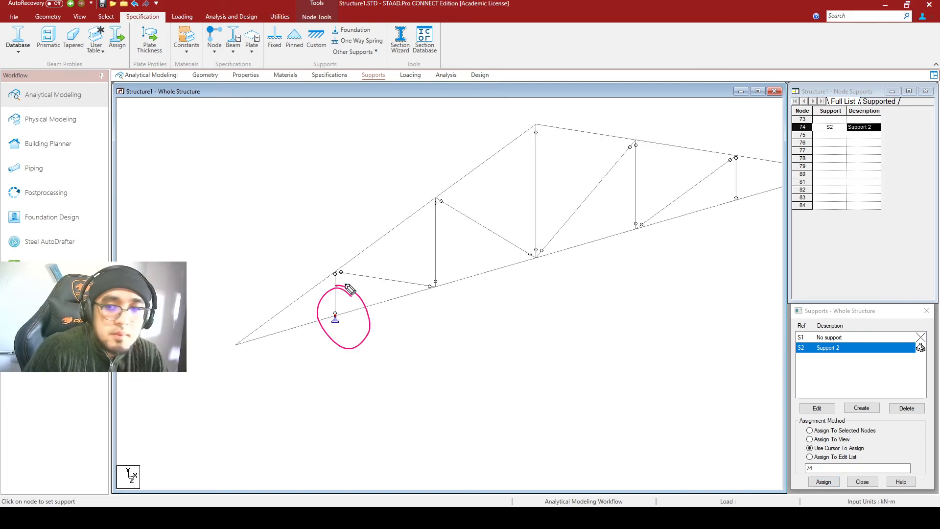
key(ctrl+shift)
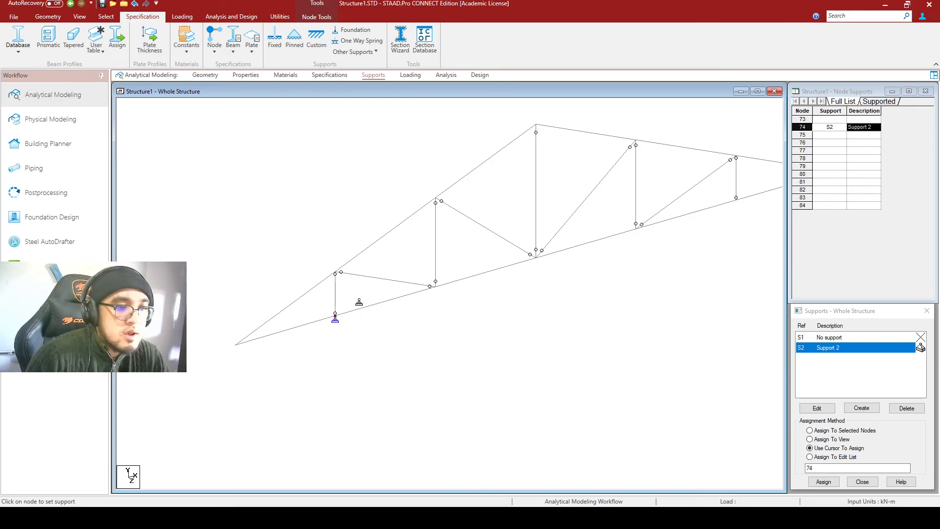
ctrl+shift+drag(727, 252, 642, 274)
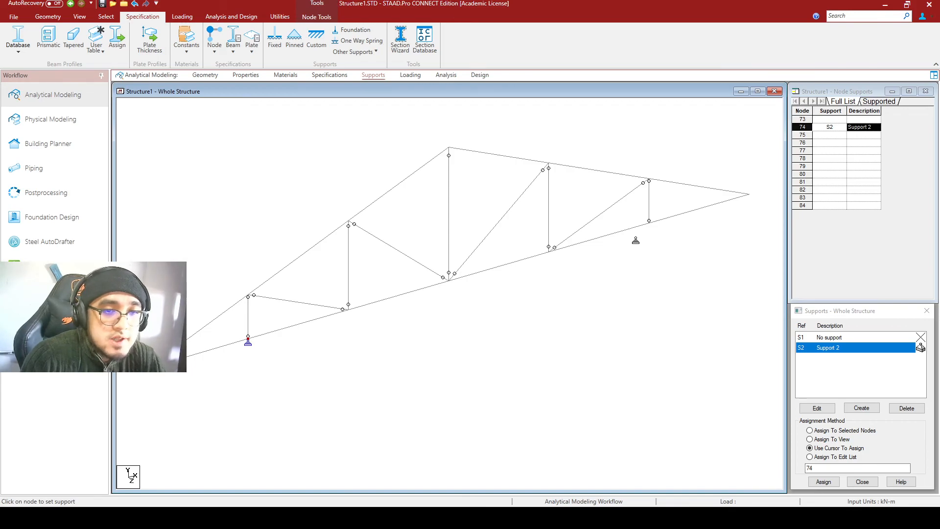
mouse_move(650, 266)
ctrl+mouse_down()
mouse_move(589, 267)
mouse_move(610, 245)
mouse_move(657, 256)
ctrl+mouse_up()
ctrl+shift+drag(629, 306, 588, 301)
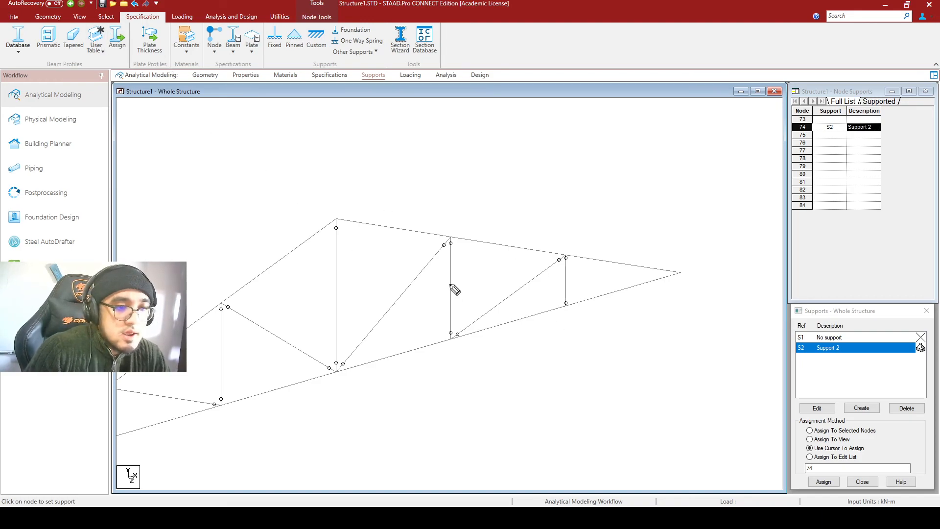
mouse_move(565, 311)
mouse_down()
mouse_move(579, 381)
mouse_move(591, 352)
mouse_up()
mouse_move(575, 365)
mouse_down()
mouse_move(588, 364)
mouse_move(586, 381)
mouse_up()
drag(598, 371, 586, 390)
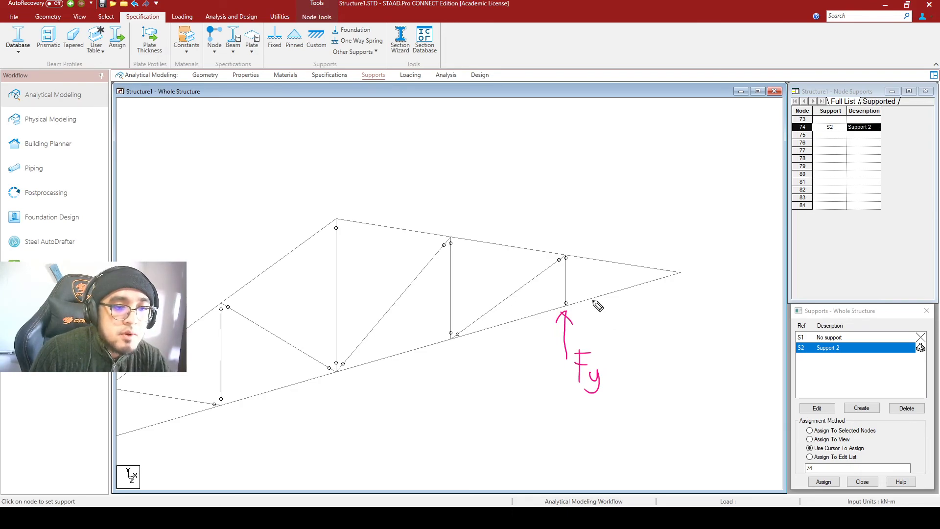
drag(635, 298, 594, 312)
drag(603, 304, 635, 323)
drag(635, 306, 647, 311)
mouse_move(653, 311)
mouse_down()
mouse_move(645, 316)
mouse_move(654, 321)
mouse_up()
mouse_move(526, 269)
mouse_down()
mouse_move(558, 293)
mouse_move(545, 295)
mouse_move(558, 291)
mouse_up()
drag(556, 273, 591, 285)
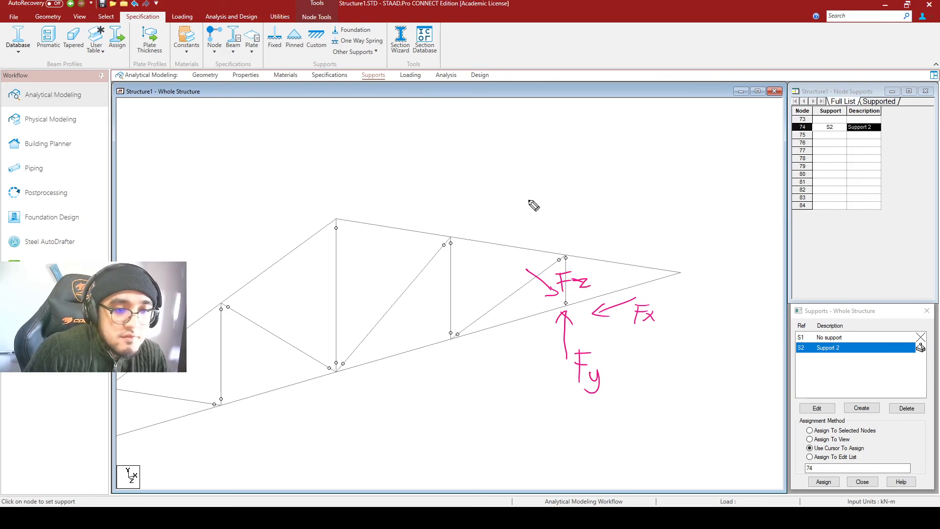
mouse_move(597, 267)
mouse_down()
mouse_move(570, 253)
mouse_move(536, 296)
mouse_move(597, 267)
mouse_up()
key(ctrl)
key(ctrl+z)
mouse_move(664, 291)
mouse_down()
mouse_move(690, 260)
mouse_move(617, 193)
mouse_up()
key(ctrl+z)
mouse_move(630, 275)
mouse_down()
mouse_move(552, 205)
mouse_move(554, 218)
mouse_up()
mouse_move(567, 204)
mouse_down()
mouse_move(545, 202)
mouse_move(567, 206)
mouse_up()
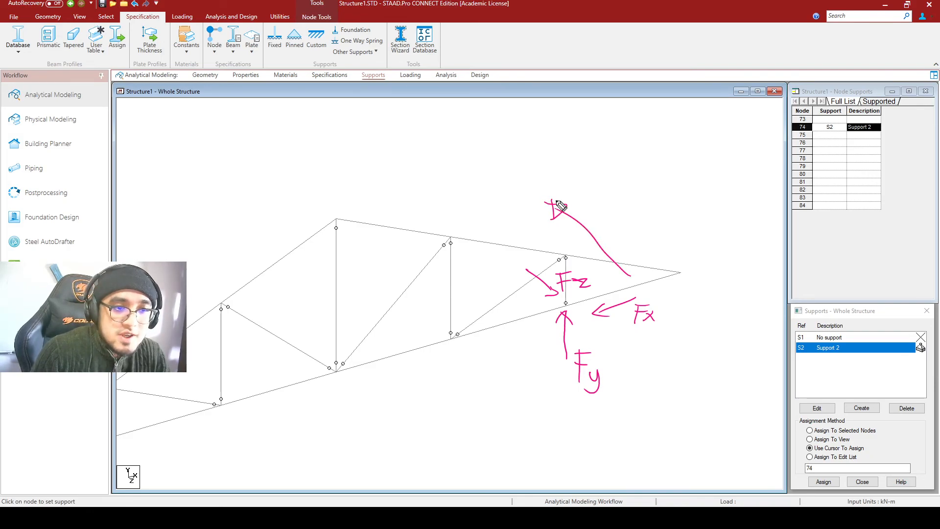
key(ctrl+z)
key(ctrl+z)
key(ctrl+z)
key(ctrl+z)
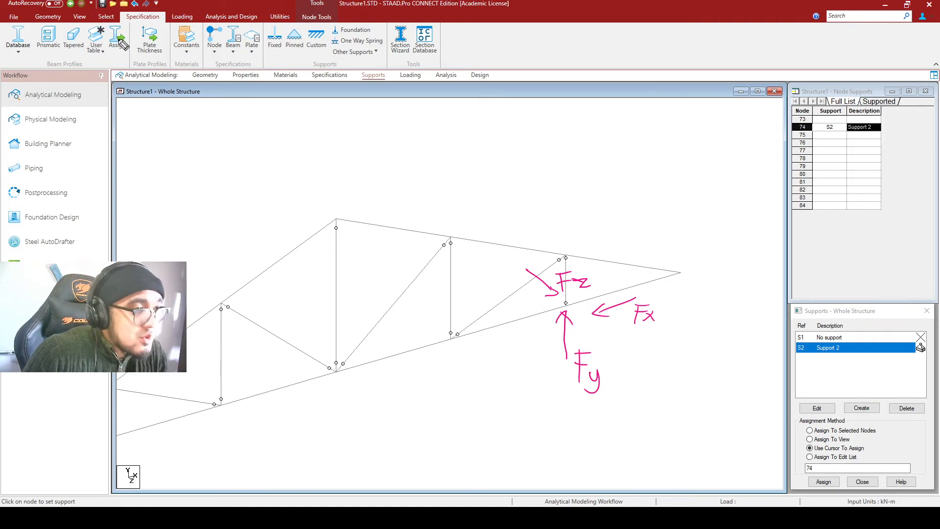
click(79, 17)
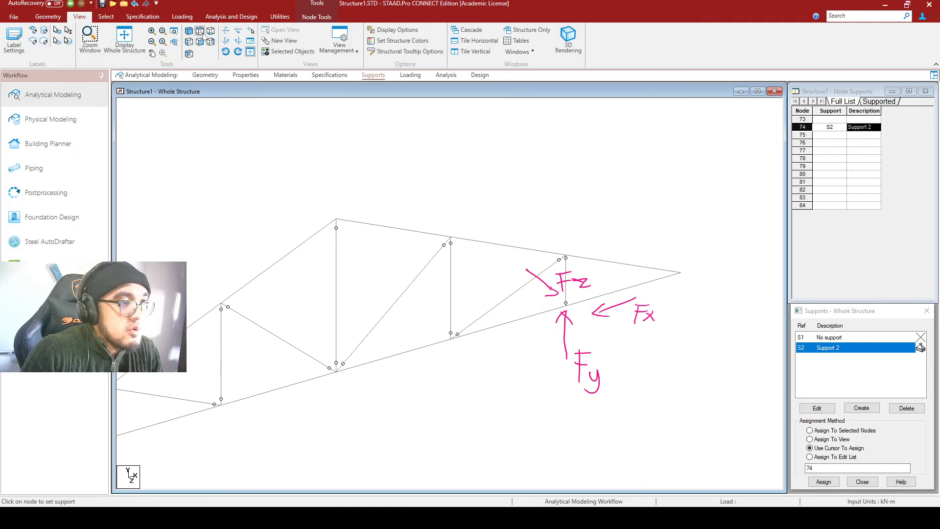
middle_drag(536, 348, 543, 345)
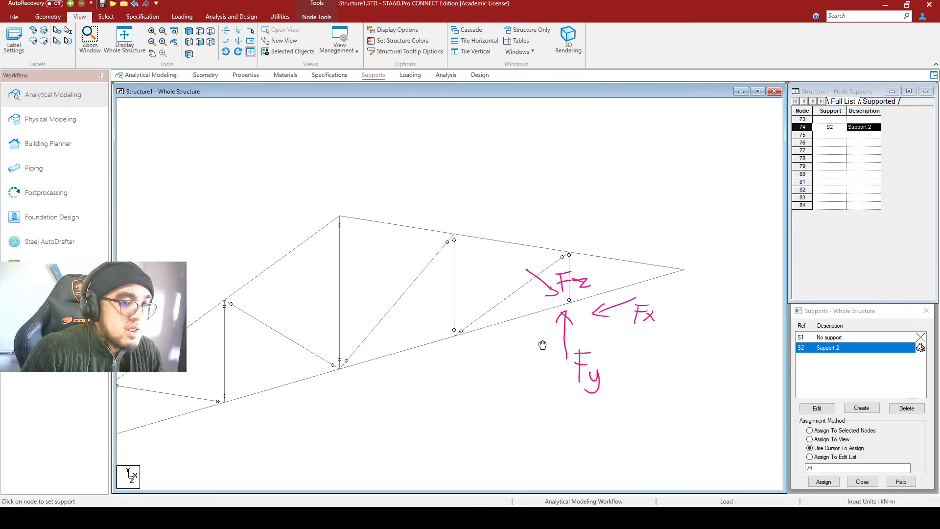
middle_drag(604, 313, 599, 311)
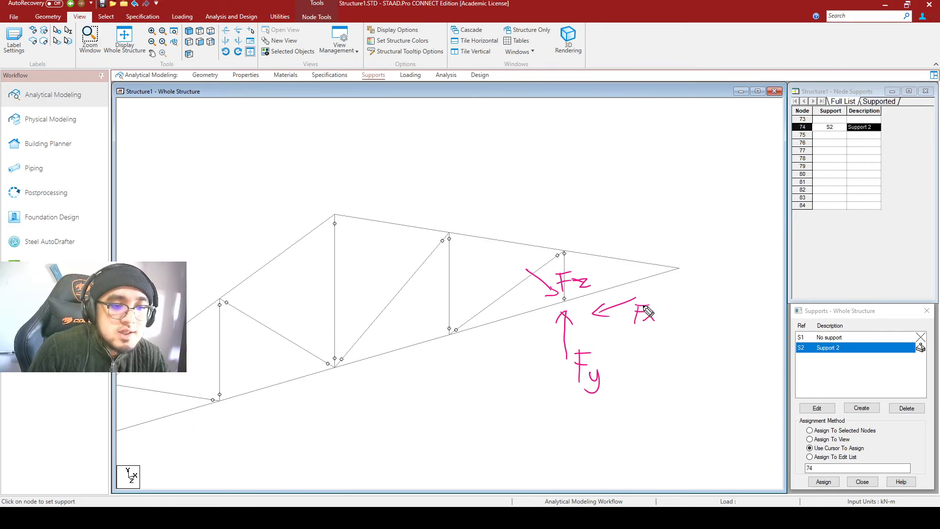
drag(562, 299, 562, 306)
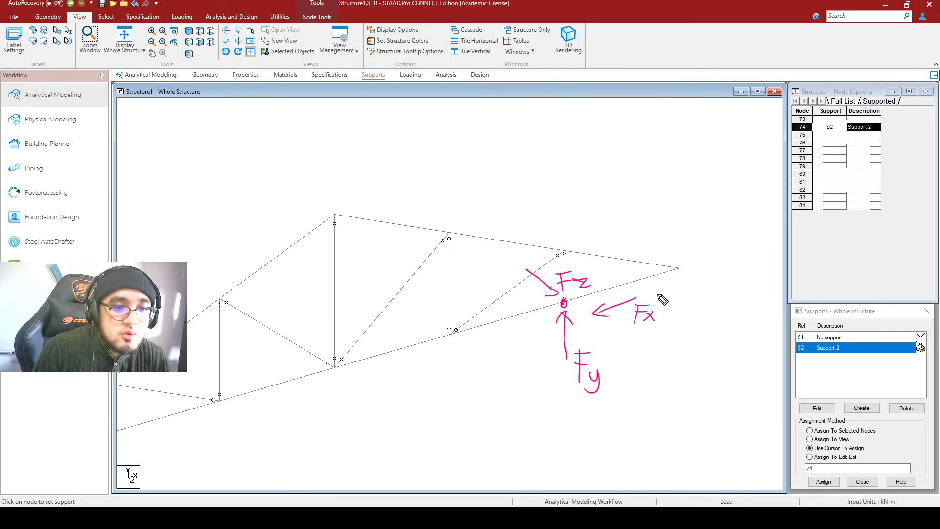
mouse_move(661, 294)
mouse_down()
mouse_move(636, 283)
mouse_move(664, 332)
mouse_move(657, 288)
mouse_up()
mouse_move(599, 273)
mouse_down()
mouse_move(560, 253)
mouse_move(555, 306)
mouse_move(599, 267)
mouse_up()
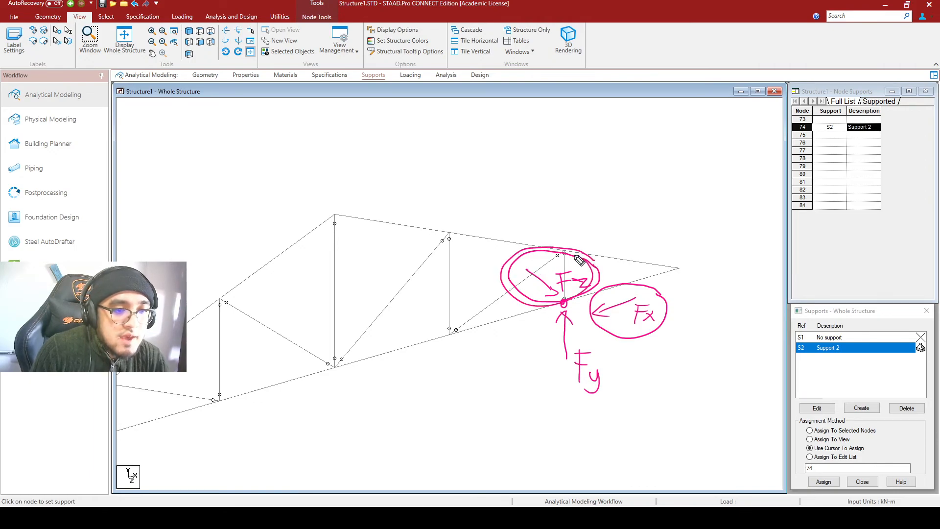
key(Escape)
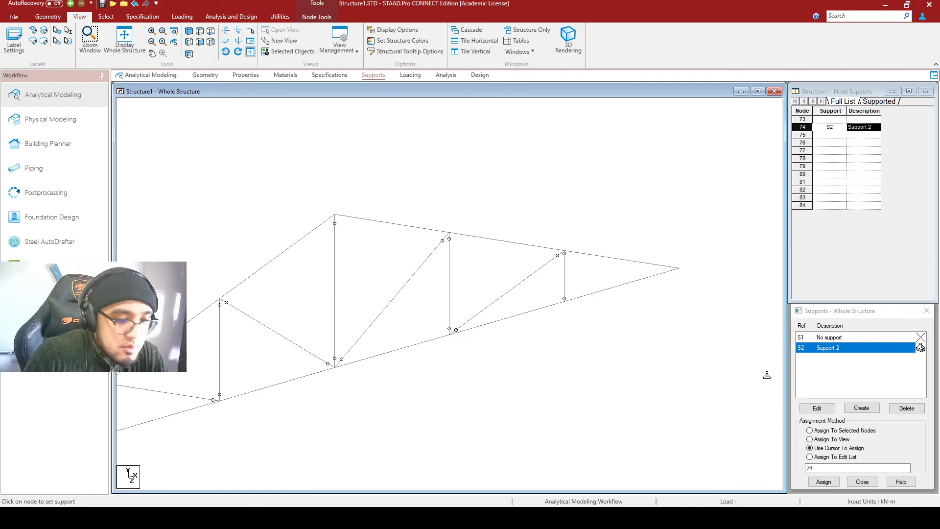
Create an Enforced But support definition that releases FX, MX, MY and MZ.
click(858, 410)
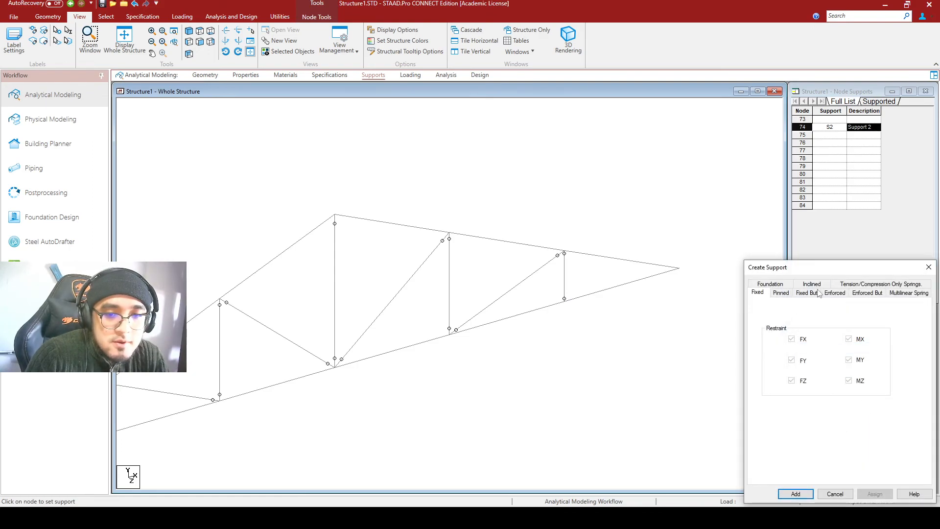
drag(816, 269, 435, 107)
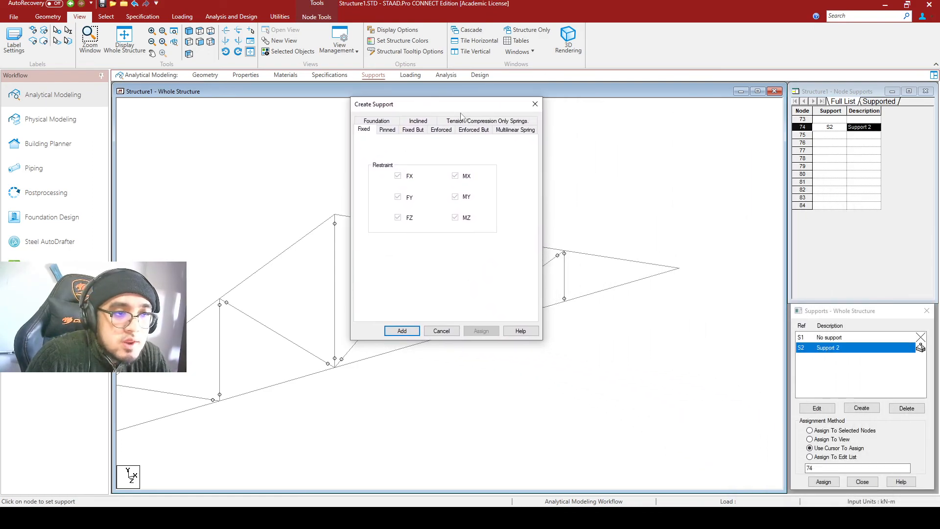
click(473, 130)
drag(462, 105, 543, 131)
click(527, 225)
click(526, 247)
drag(522, 141, 386, 147)
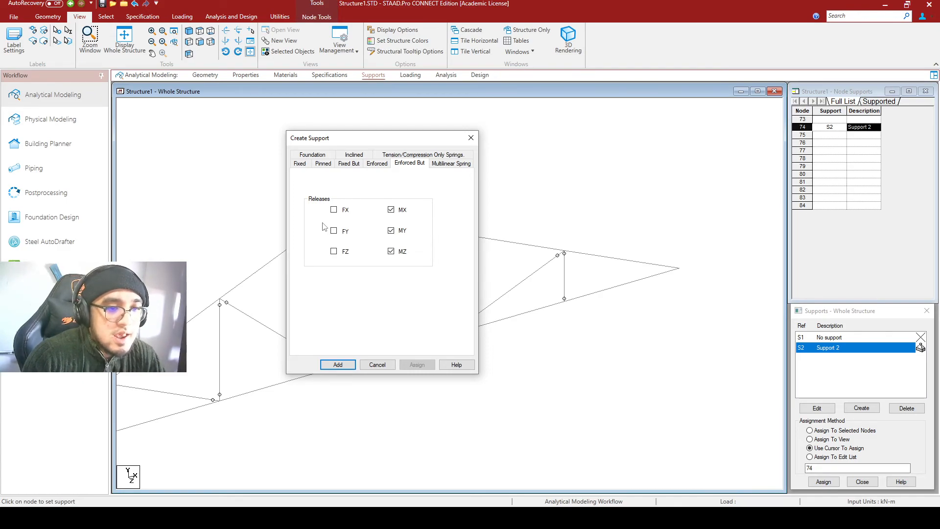
click(334, 210)
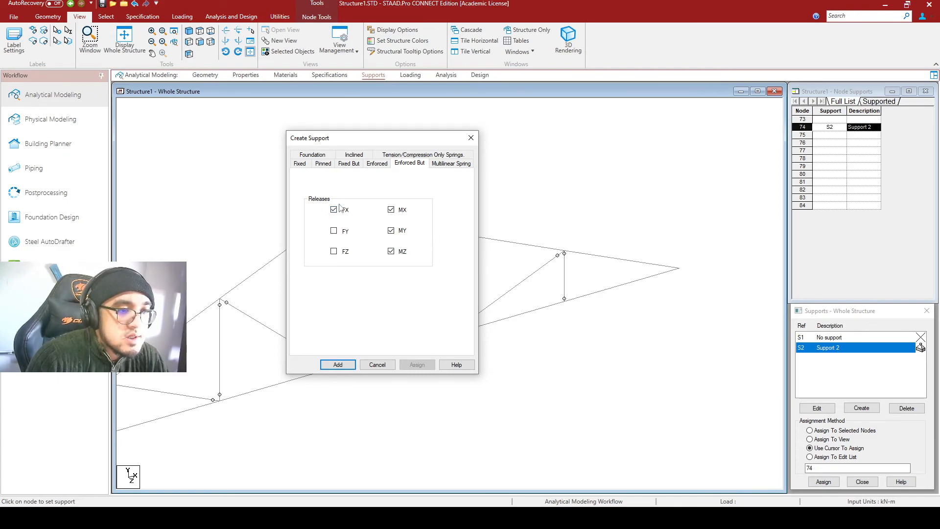
click(338, 365)
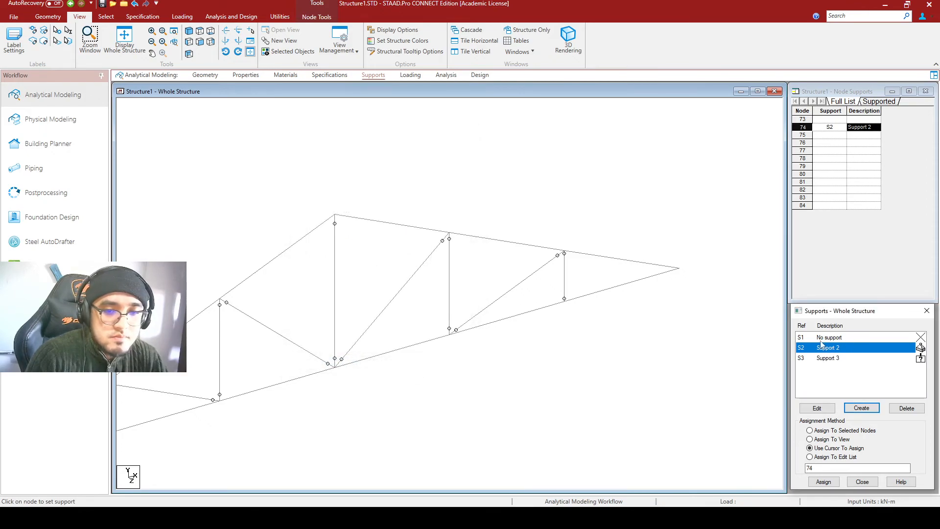
Assign Support 3 to the bottom-chord node under the rightmost vertical web member.
click(833, 360)
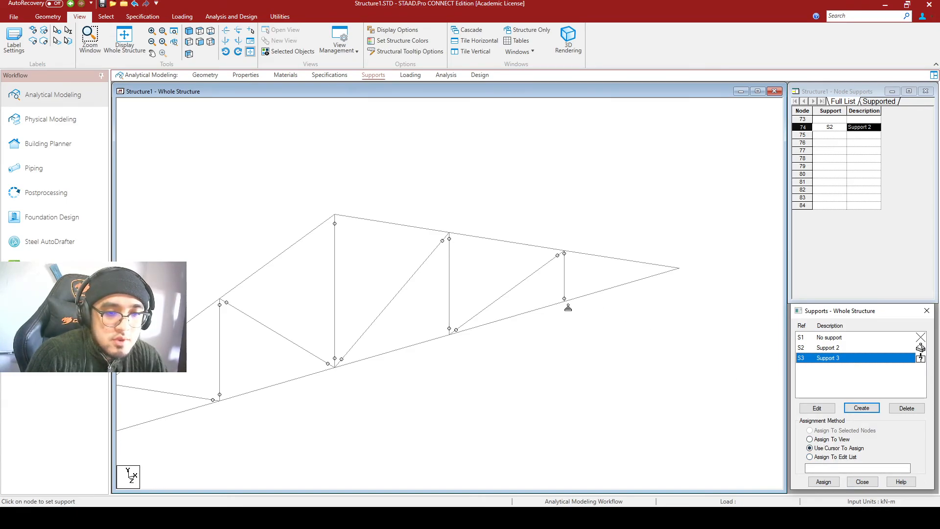
click(823, 482)
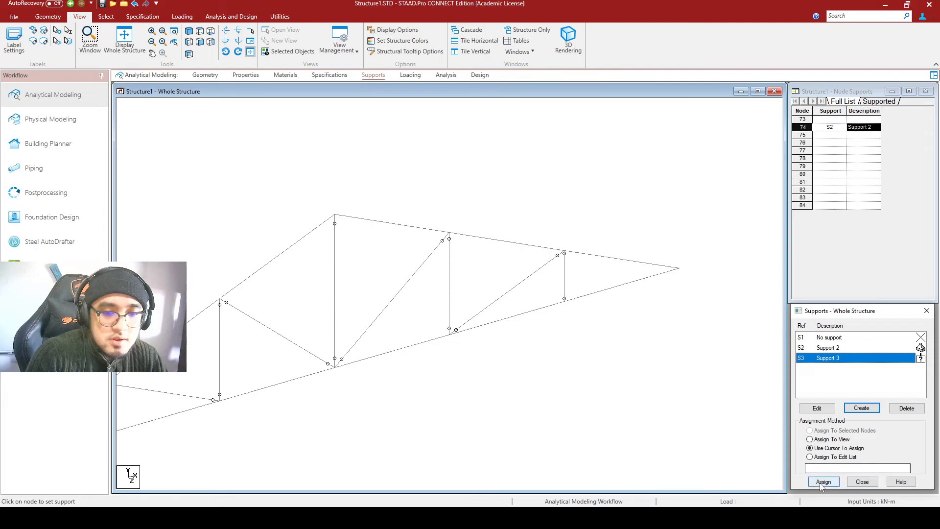
click(564, 298)
middle_drag(553, 440, 605, 368)
scroll(612, 319, down, 1)
scroll(643, 259, up, 1)
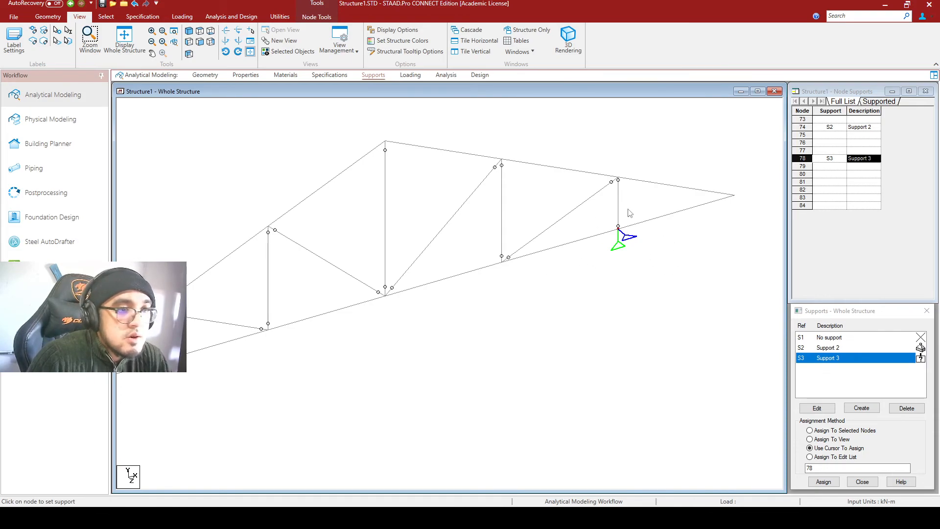
Open the Support 3 definition, check its force and moment releases, and close it without changes.
double_click(825, 358)
drag(822, 298, 415, 150)
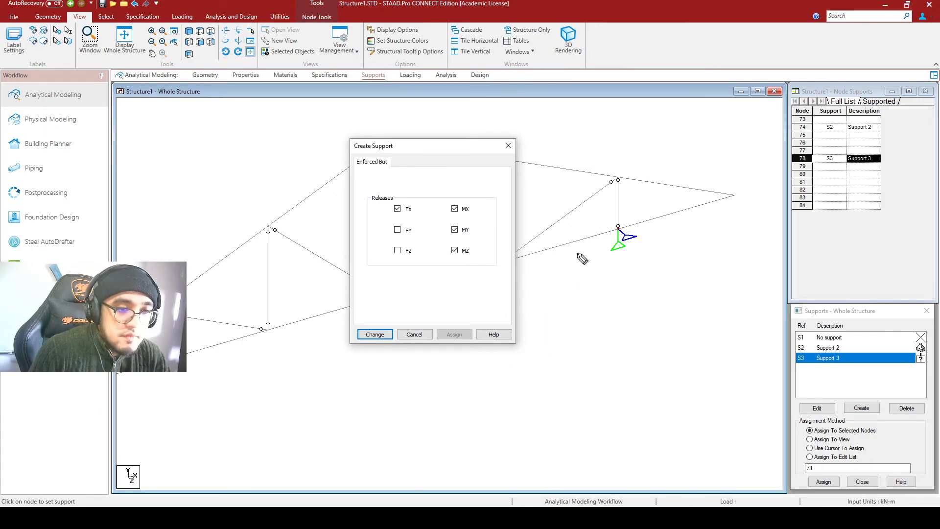
drag(532, 266, 719, 214)
mouse_move(578, 240)
mouse_down()
mouse_move(585, 230)
mouse_move(595, 281)
mouse_move(648, 268)
mouse_up()
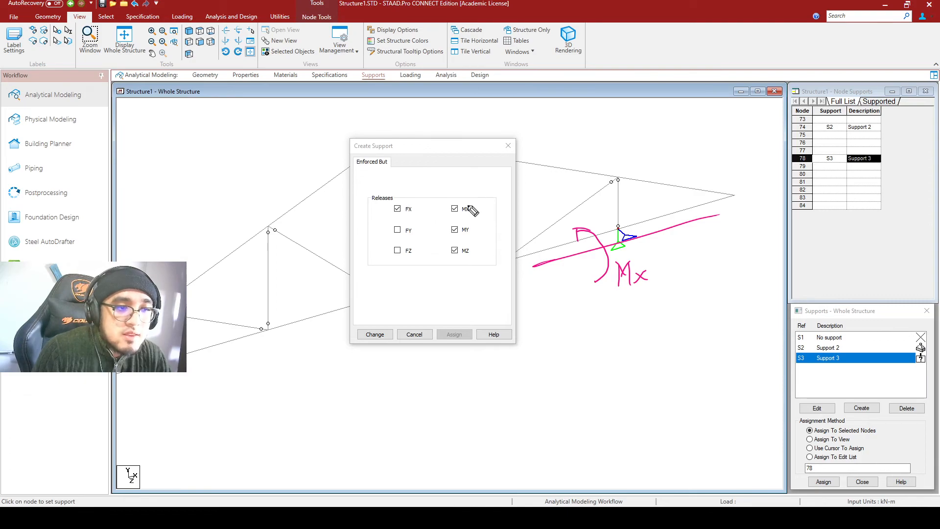
mouse_move(478, 201)
mouse_down()
mouse_move(463, 223)
mouse_move(471, 192)
mouse_up()
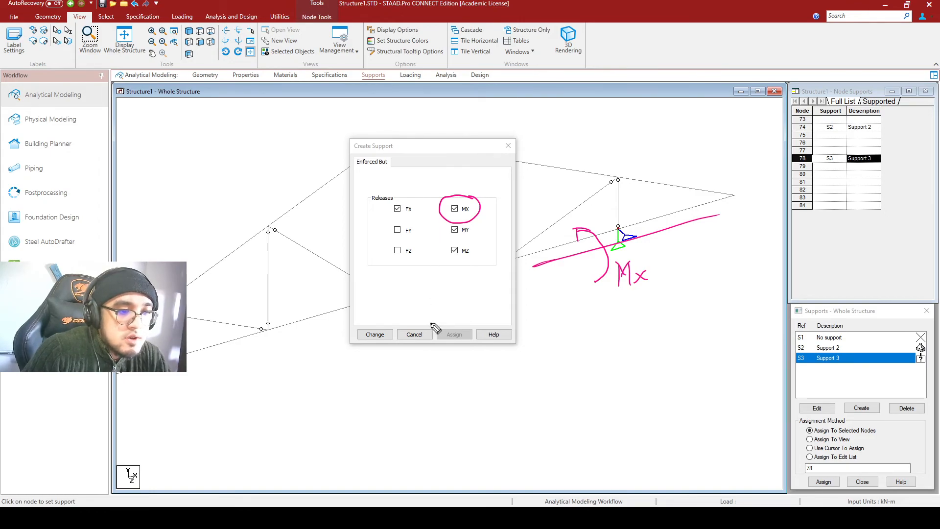
key(ctrl+shift+7)
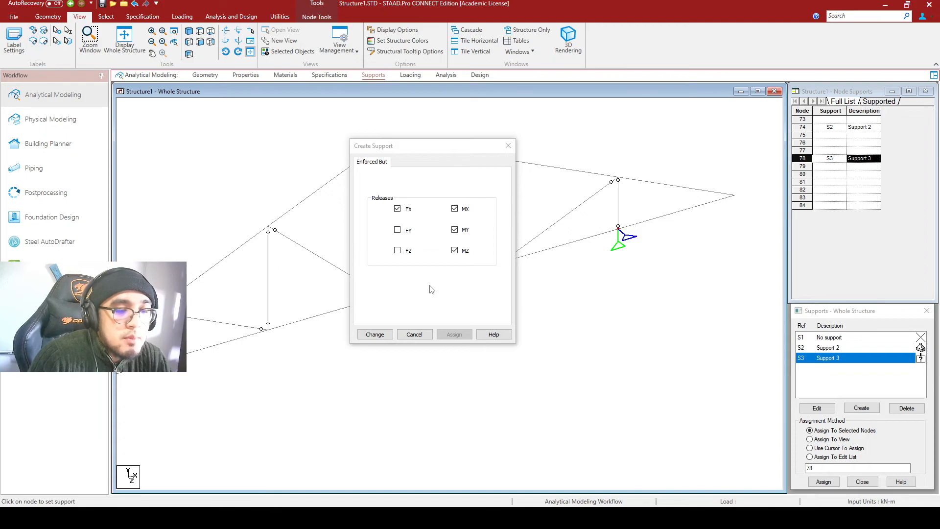
click(422, 337)
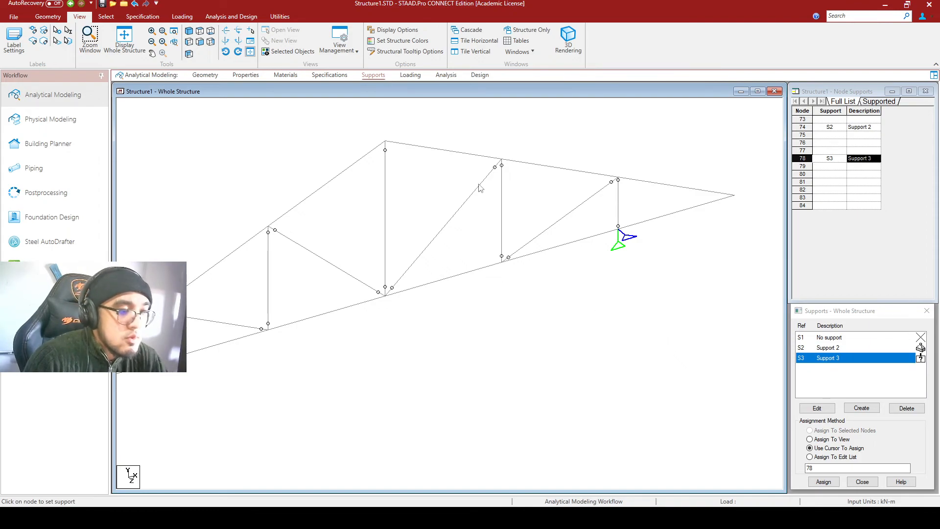
Go to the loading definitions and review the dead and live load parameters in the Load Analysis worksheet in Excel.
click(410, 77)
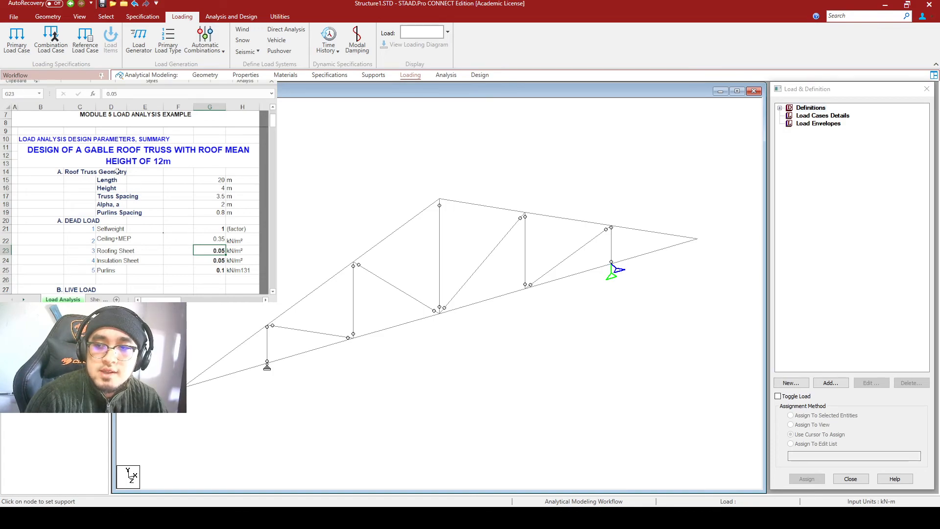
scroll(117, 212, down, 1)
drag(78, 197, 231, 247)
scroll(119, 188, down, 3)
drag(71, 200, 215, 203)
Clear cell G29 under the live load section and set Roof Live Loads in G28 to 0.6 kN/m².
click(219, 212)
key(Delete)
click(217, 202)
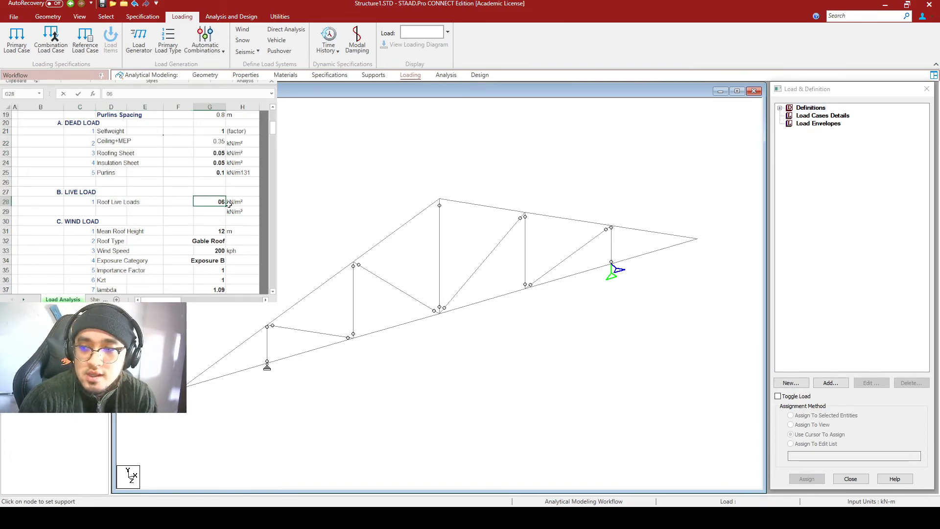
text(06)
key(BackSpace)
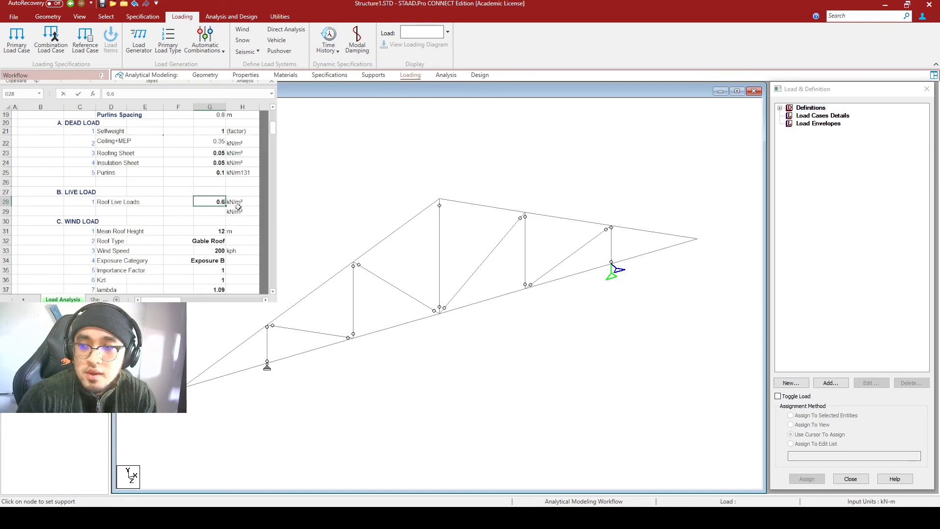
text(.6)
click(203, 211)
scroll(195, 195, down, 3)
scroll(162, 169, up, 1)
scroll(161, 169, up, 5)
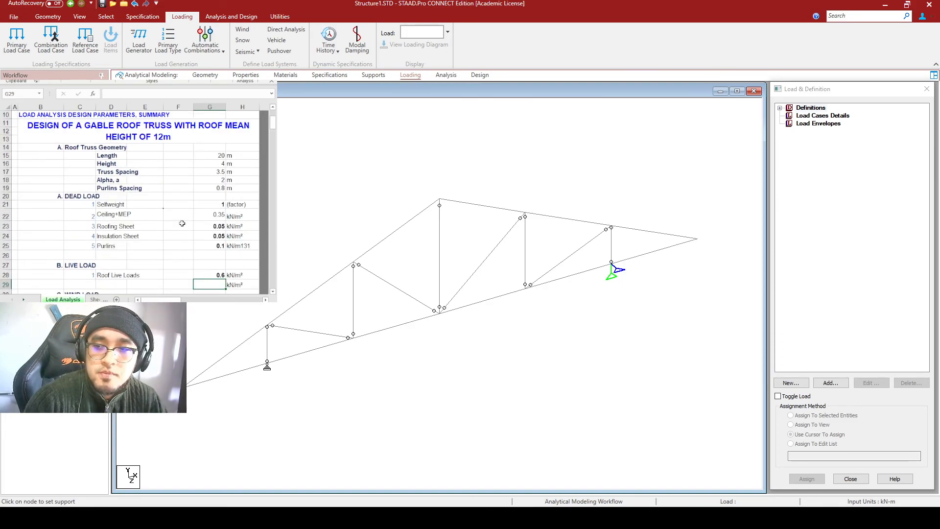
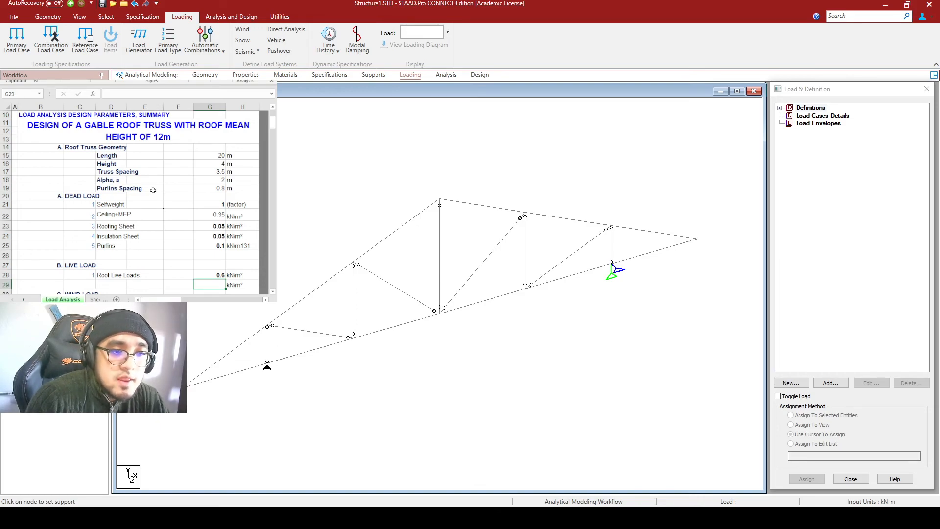
Return to the STAAD.Pro model and show the truss in plan view from above.
click(376, 240)
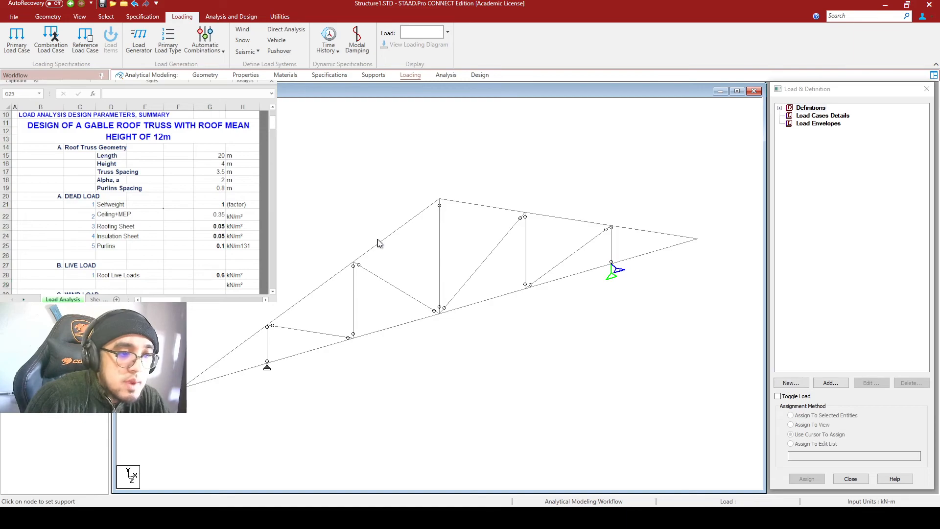
click(329, 277)
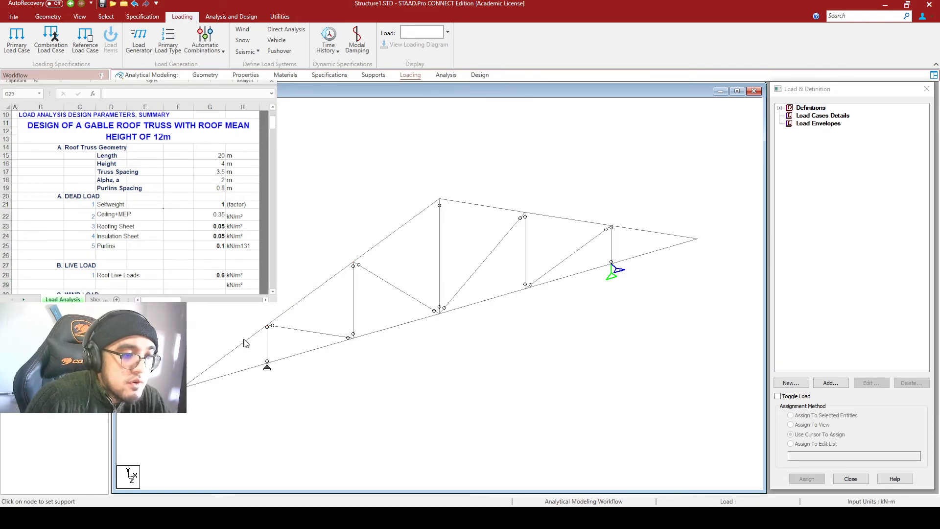
middle_drag(400, 318, 440, 313)
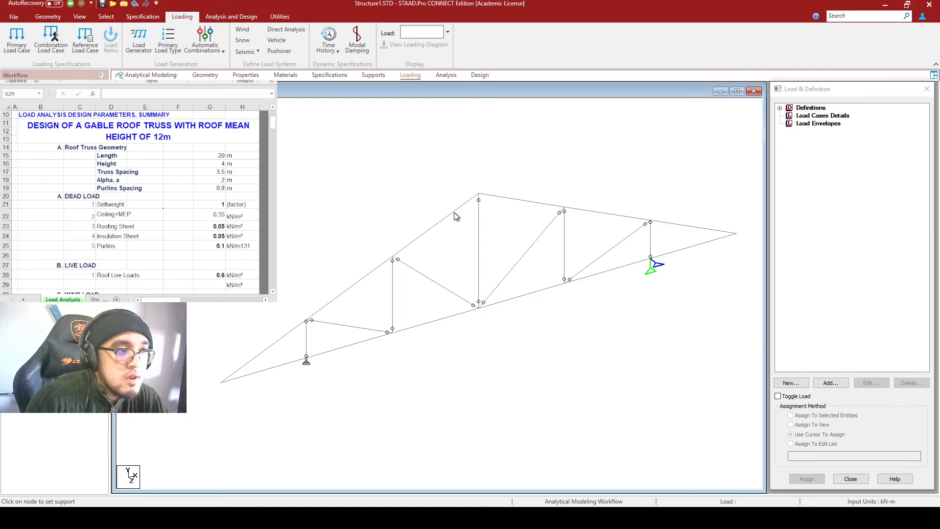
click(79, 17)
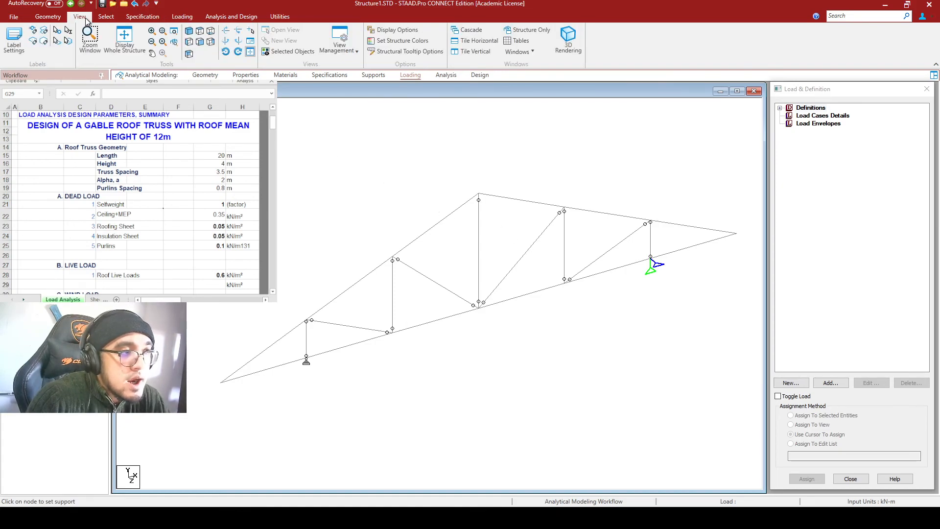
click(199, 31)
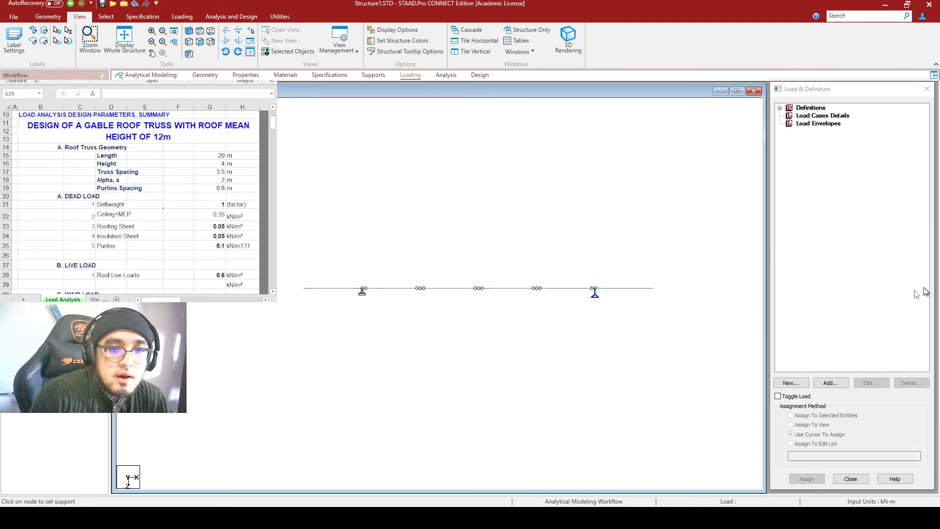
drag(304, 176, 656, 175)
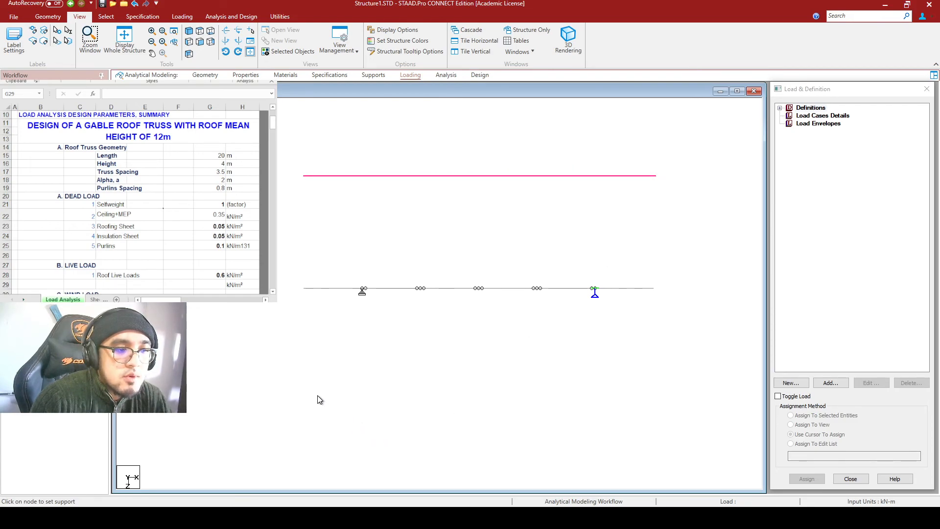
drag(304, 403, 663, 401)
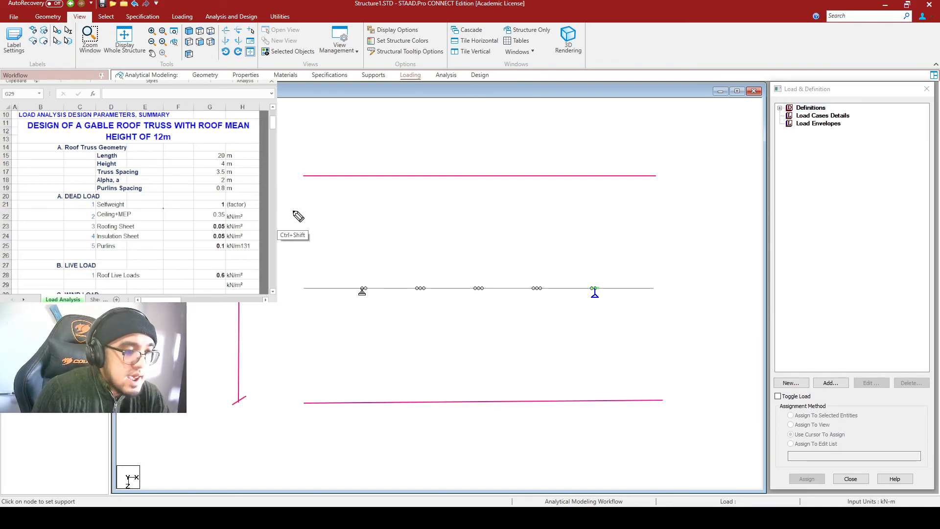
mouse_move(227, 321)
mouse_down()
mouse_move(221, 338)
mouse_move(201, 337)
mouse_up()
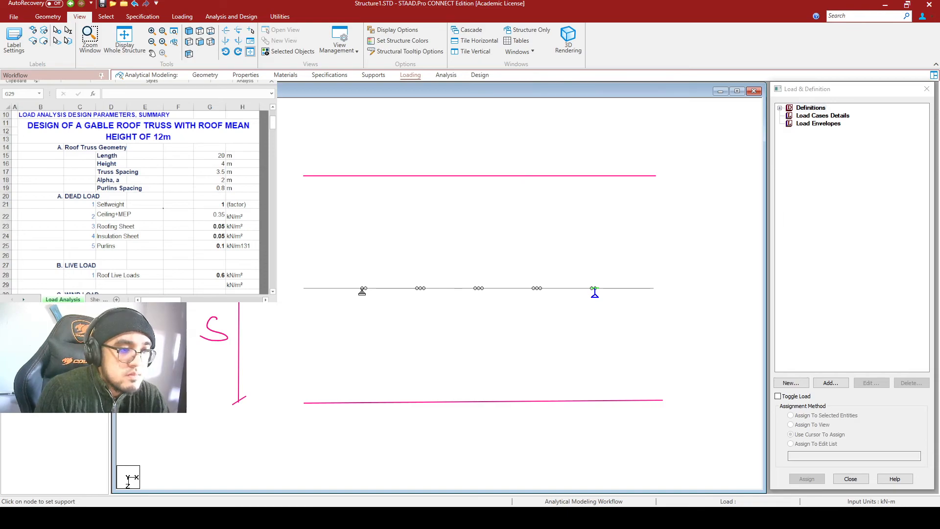
click(362, 288)
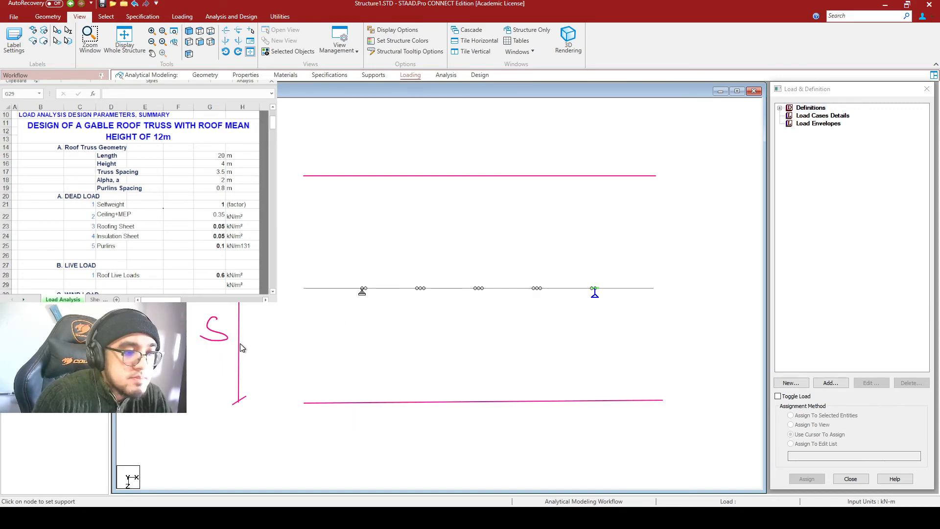
mouse_move(238, 348)
mouse_down()
mouse_move(692, 353)
mouse_move(675, 351)
mouse_up()
drag(278, 225, 659, 226)
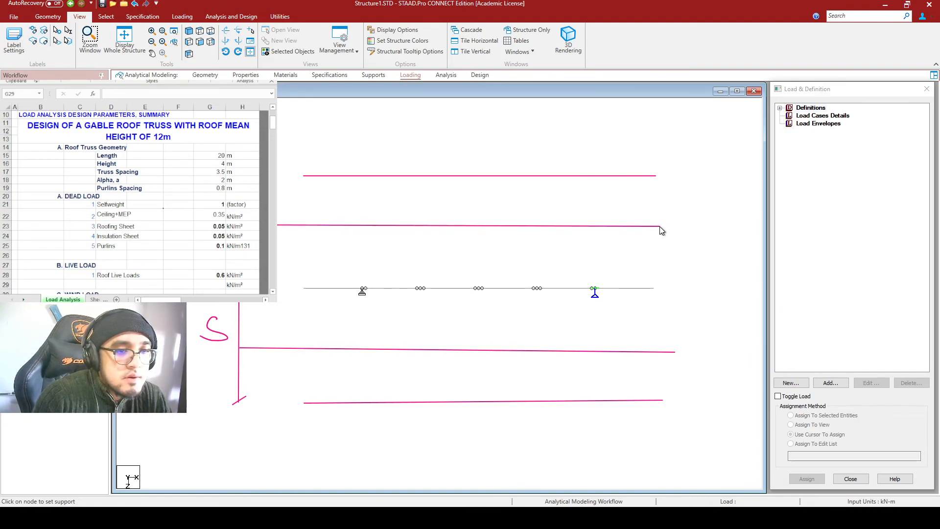
drag(303, 226, 303, 345)
drag(662, 228, 662, 348)
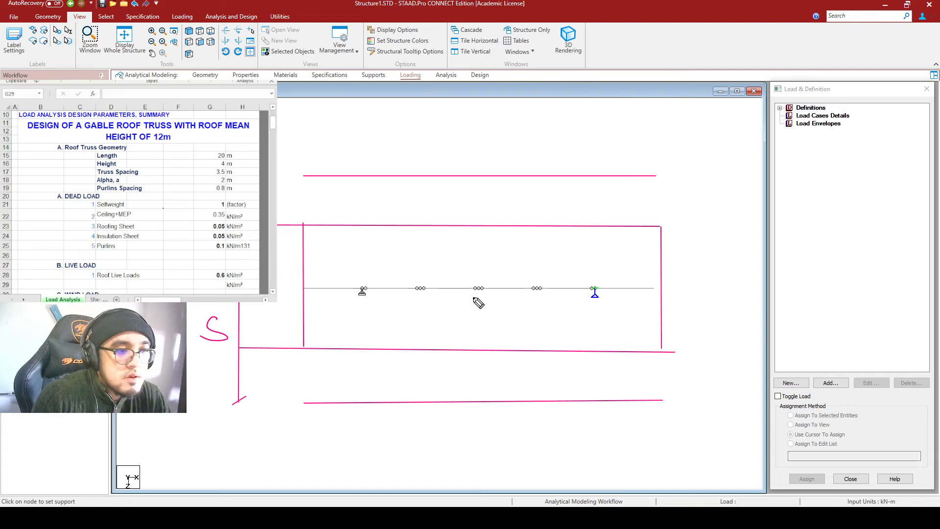
Annotate the plan sketch with S/2 above and below the truss at both ends, bracketing the sum as tributary width S.
mouse_move(281, 239)
mouse_down()
mouse_move(277, 256)
mouse_move(293, 268)
mouse_up()
drag(270, 305, 267, 315)
mouse_move(280, 300)
mouse_down()
mouse_move(272, 316)
mouse_move(294, 327)
mouse_up()
mouse_move(674, 248)
mouse_down()
mouse_move(665, 260)
mouse_move(695, 268)
mouse_up()
mouse_move(675, 304)
mouse_down()
mouse_move(664, 315)
mouse_move(700, 327)
mouse_up()
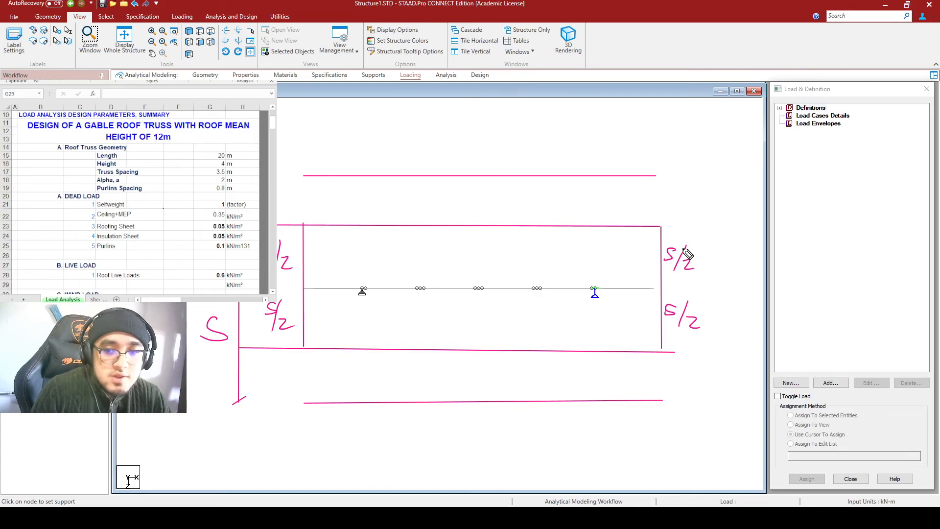
drag(677, 281, 676, 293)
drag(668, 288, 686, 287)
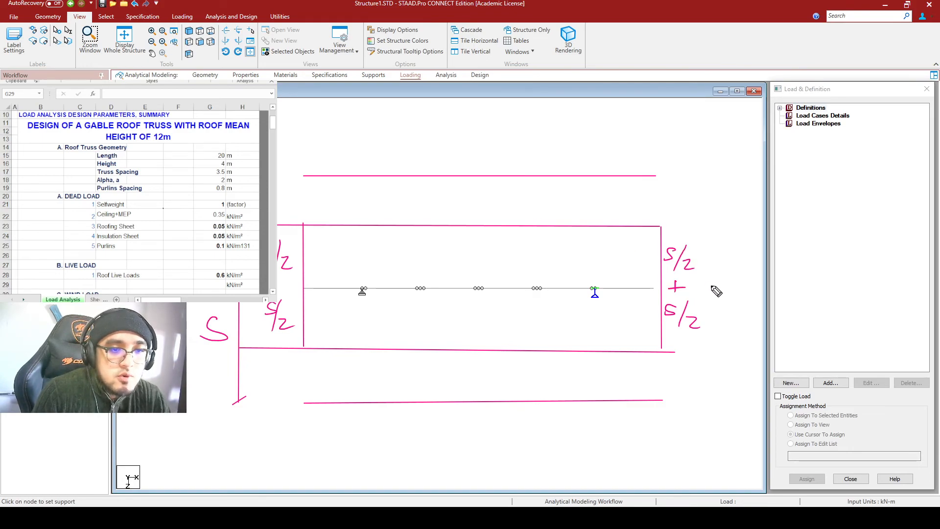
mouse_move(693, 228)
mouse_down()
mouse_move(724, 288)
mouse_move(700, 338)
mouse_up()
mouse_move(747, 268)
mouse_down()
mouse_move(751, 292)
mouse_move(729, 295)
mouse_up()
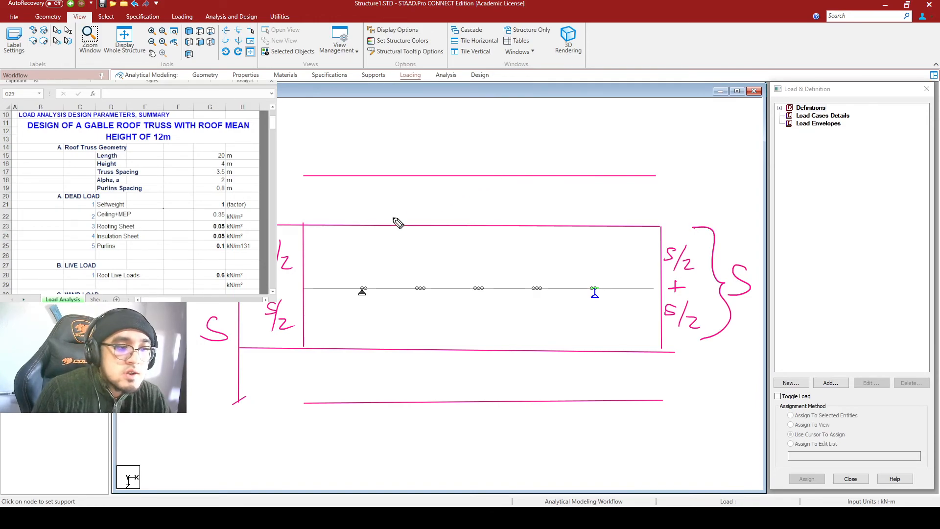
Hatch the truss's tributary strip and circle S in the plan sketch, and clear all annotations from the screen.
mouse_move(334, 226)
mouse_down()
mouse_move(329, 237)
mouse_move(360, 264)
mouse_move(567, 261)
mouse_move(637, 275)
mouse_move(639, 345)
mouse_move(646, 328)
mouse_up()
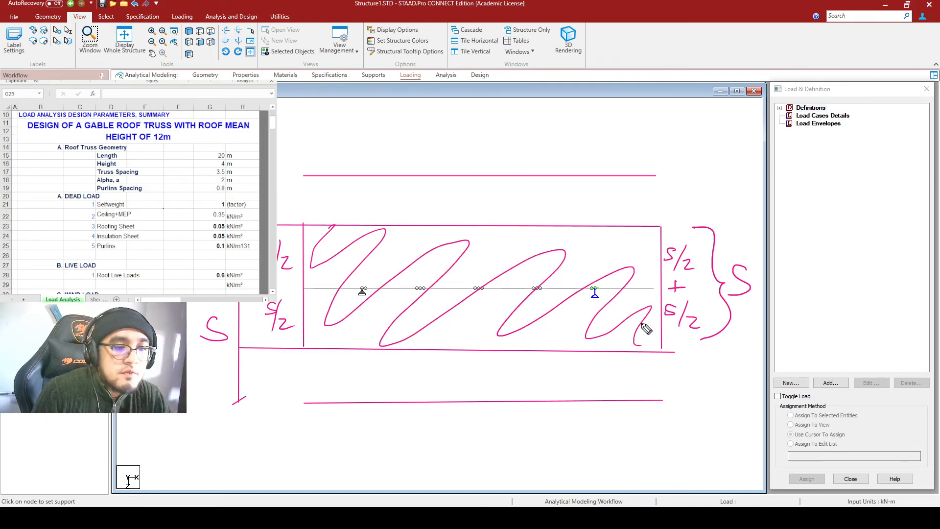
mouse_move(768, 261)
mouse_down()
mouse_move(735, 240)
mouse_move(778, 267)
mouse_move(761, 242)
mouse_up()
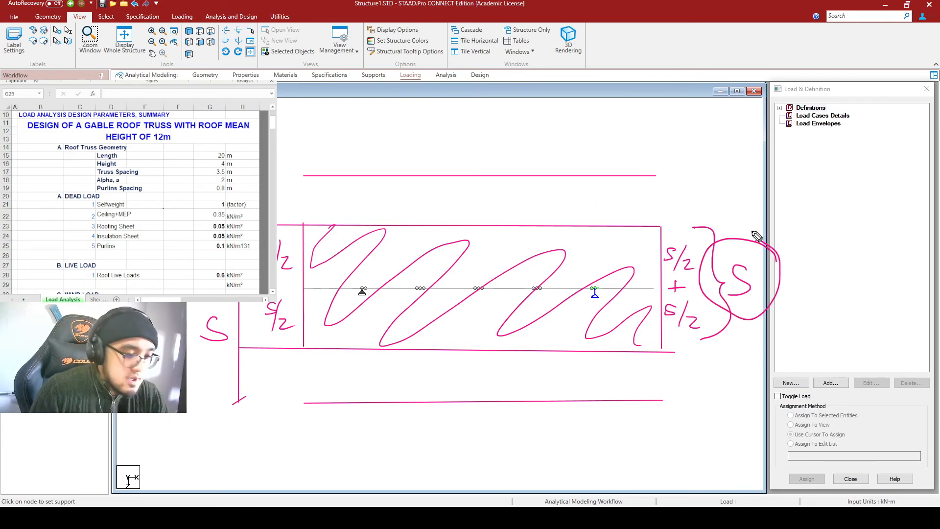
key(ctrl+z)
key(e)
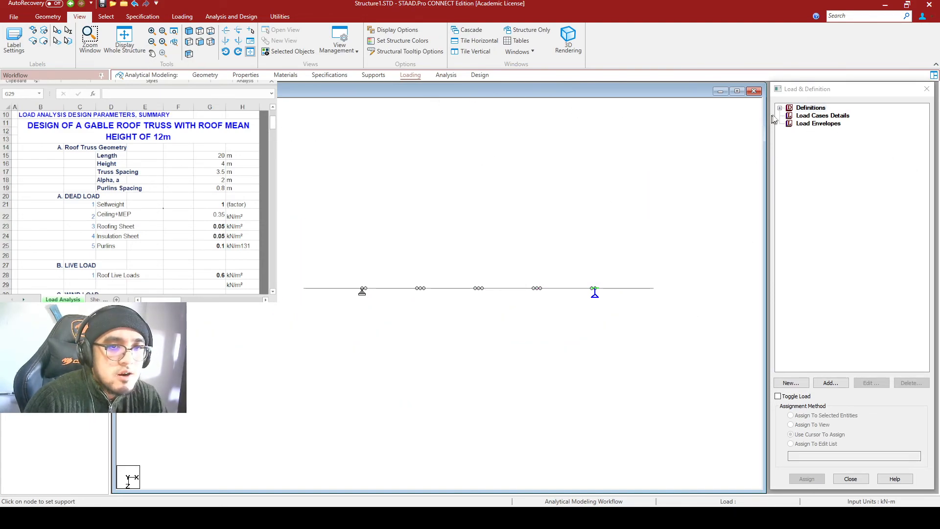
Add primary load case 1 with loading type Dead and the title DL.
click(810, 116)
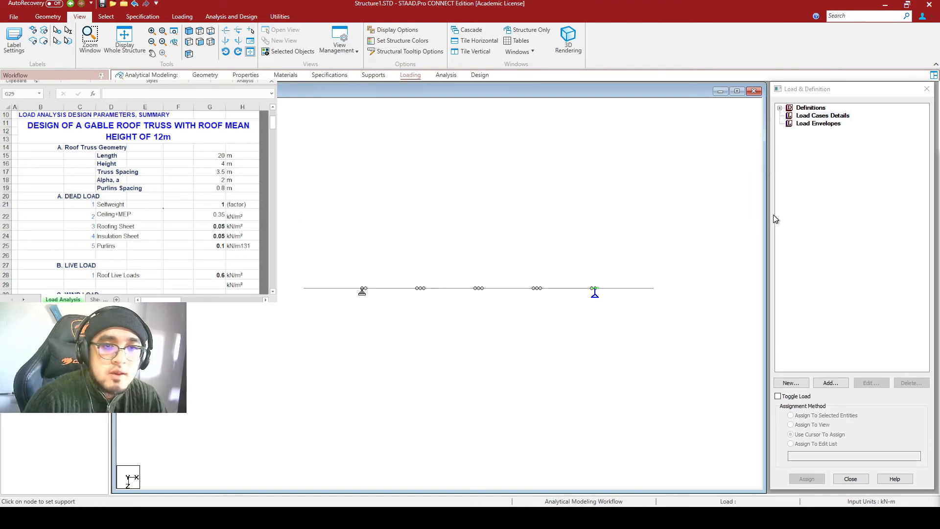
click(801, 116)
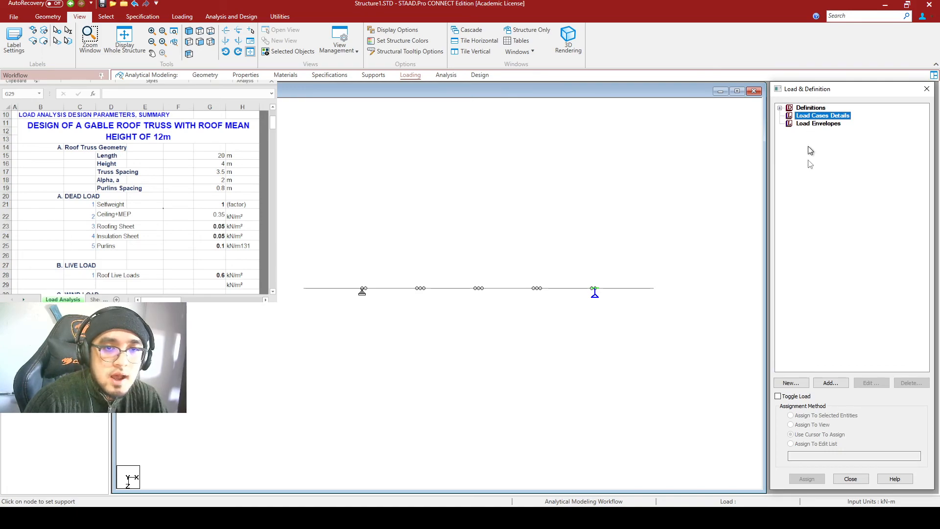
click(830, 383)
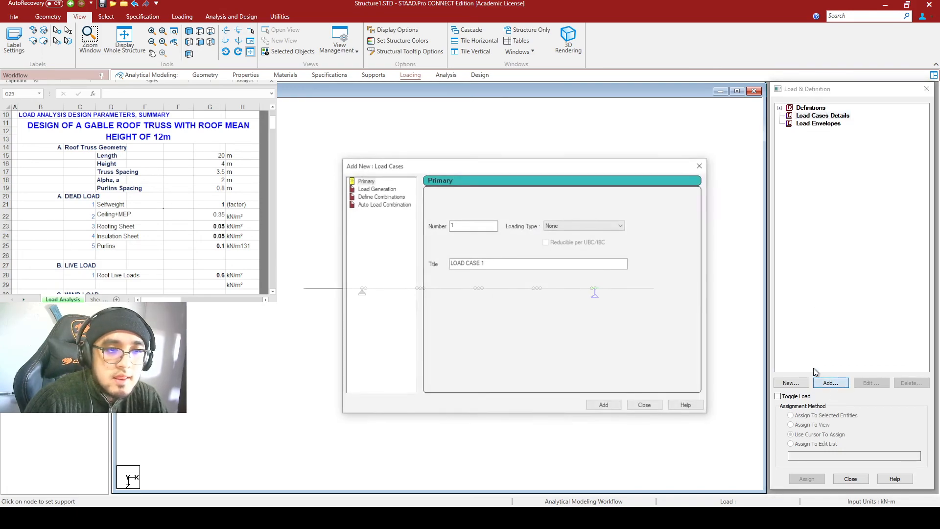
click(580, 226)
click(568, 234)
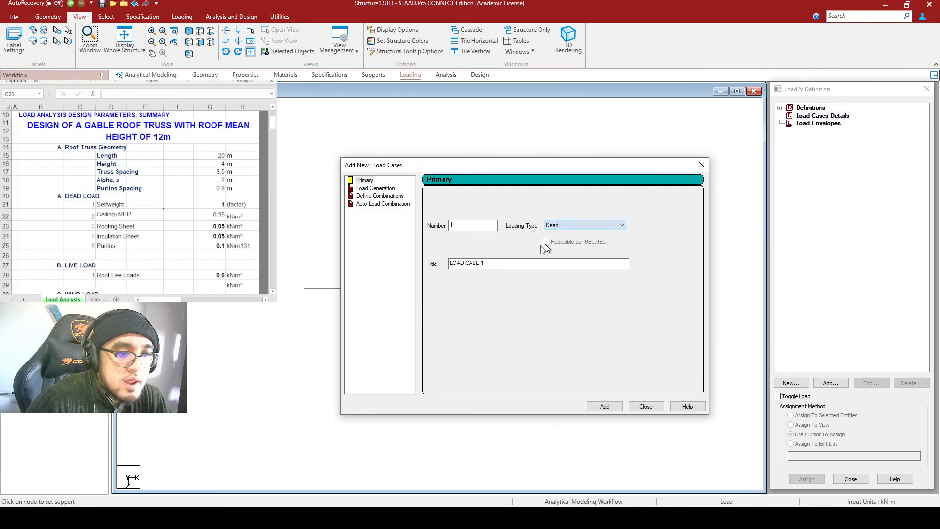
key(Tab)
text(dl)
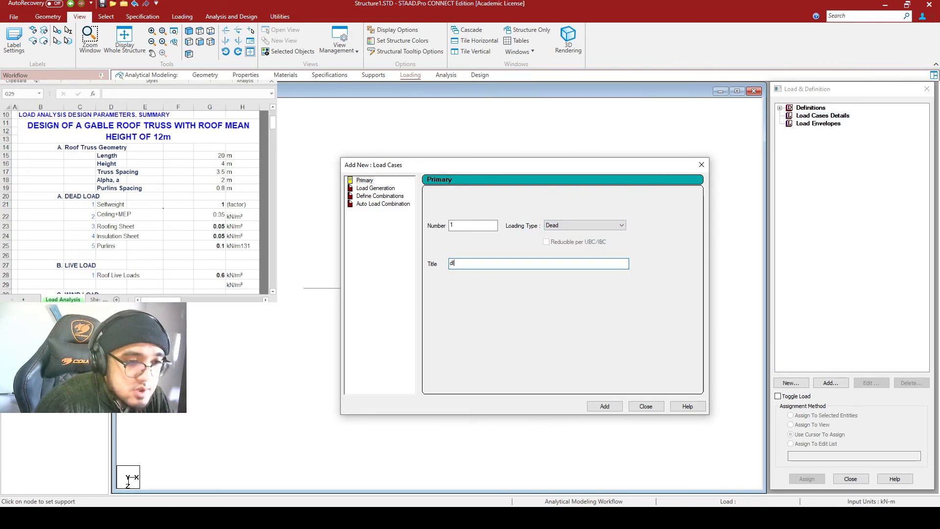
key(BackSpace)
key(BackSpace)
text(DL)
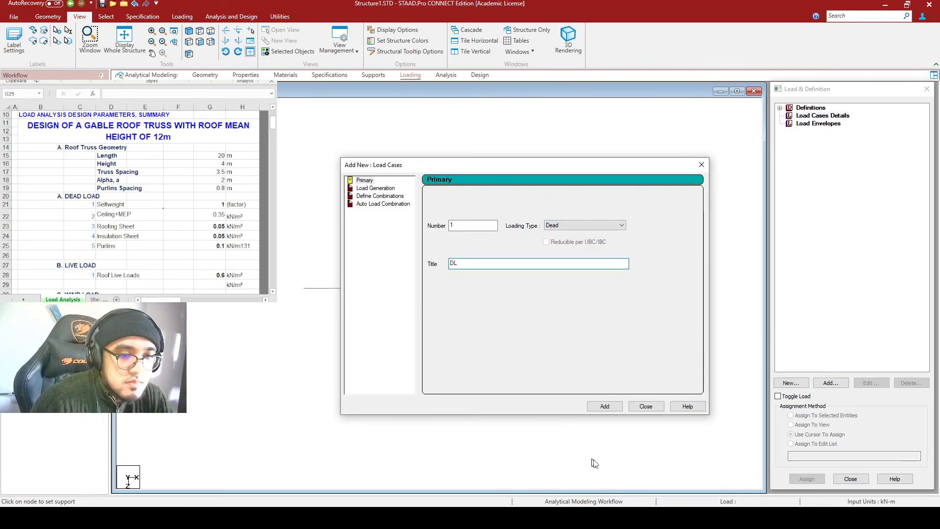
click(620, 406)
Add primary load case 2 with loading type Live and the title LL.
click(607, 225)
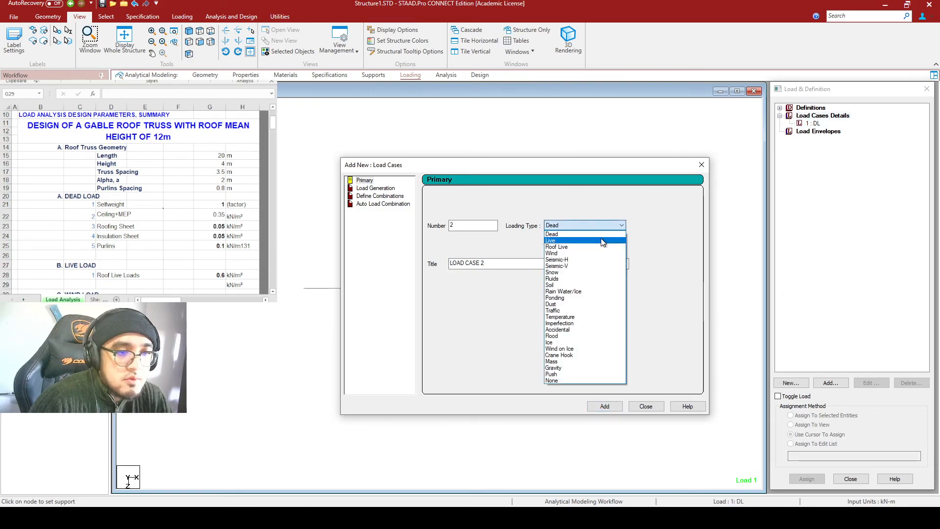
click(563, 240)
drag(509, 260, 372, 269)
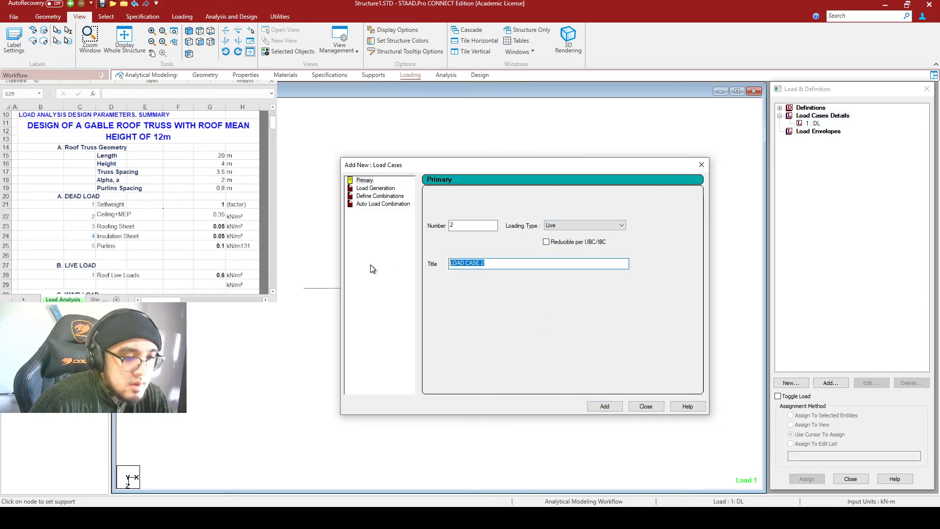
text(LL)
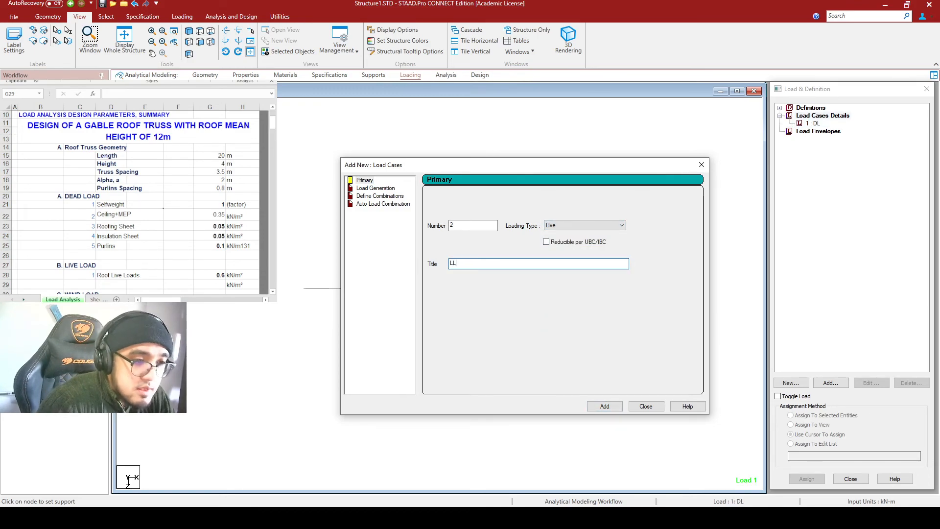
click(605, 405)
Add primary load case 3 with loading type Wind and the title WL1.
drag(514, 264, 449, 264)
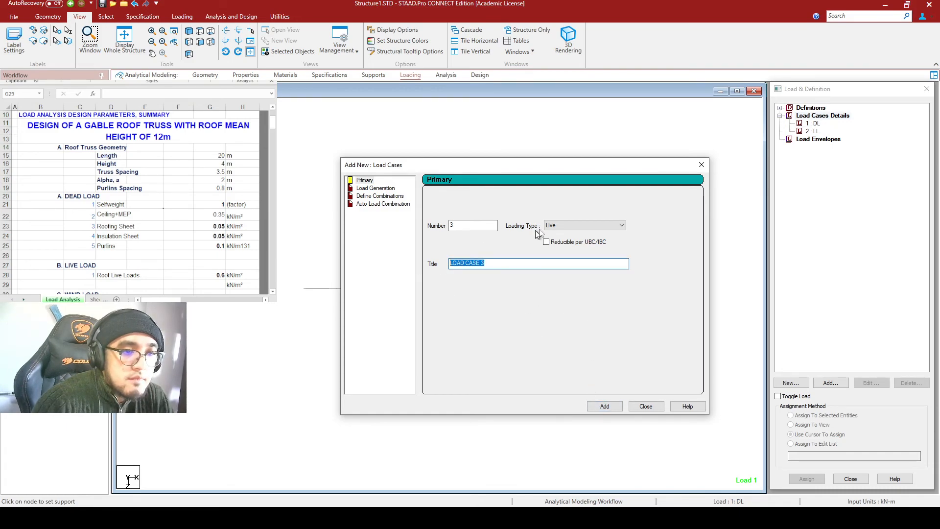
click(589, 228)
click(577, 254)
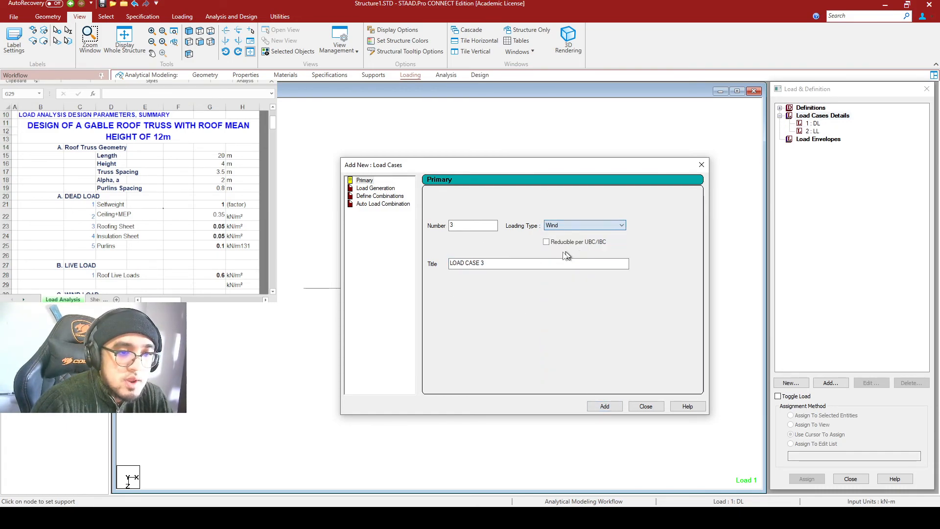
drag(513, 266, 388, 263)
text(WL1)
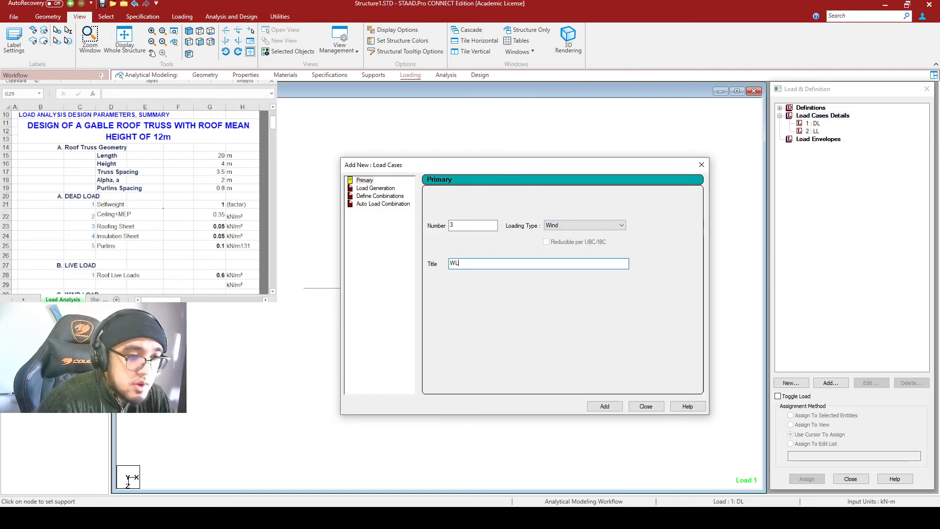
click(611, 410)
Add primary load case 4 of type Wind titled WL2 and finish adding load cases.
drag(514, 265, 372, 269)
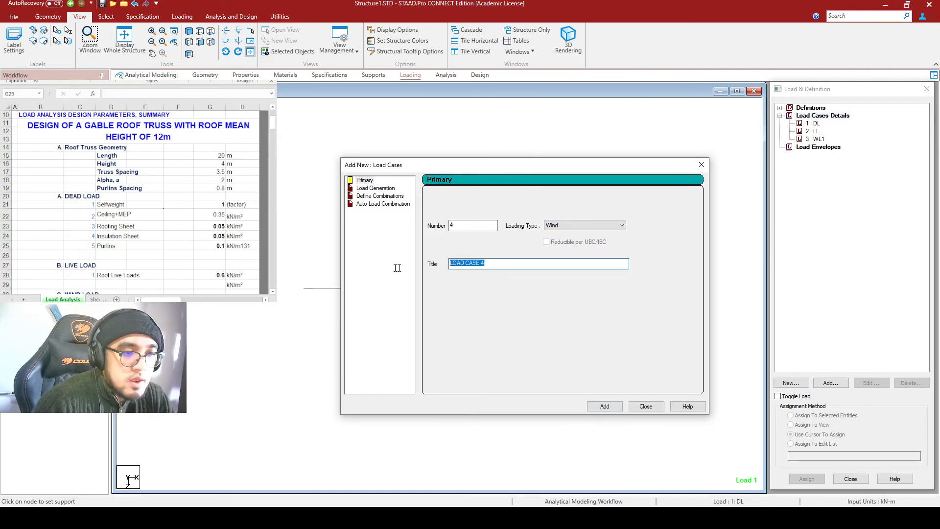
text(WL2)
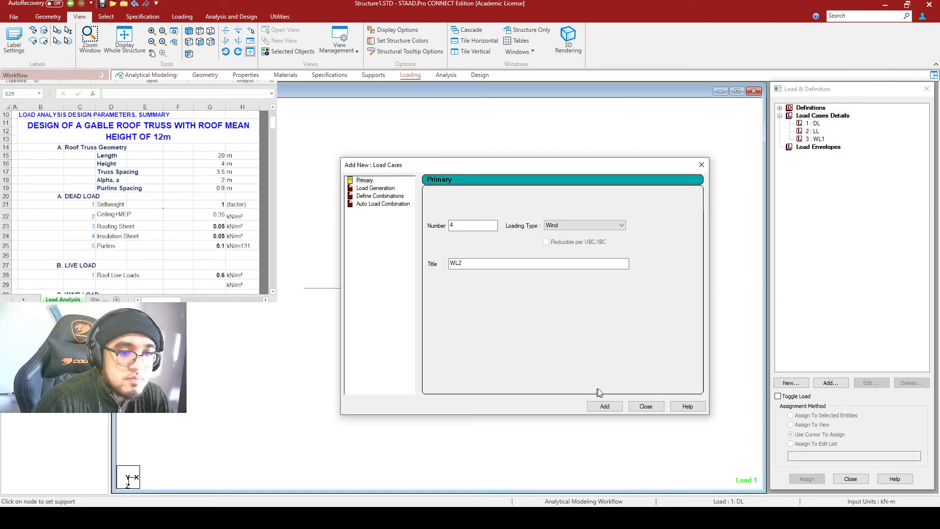
click(605, 407)
click(646, 407)
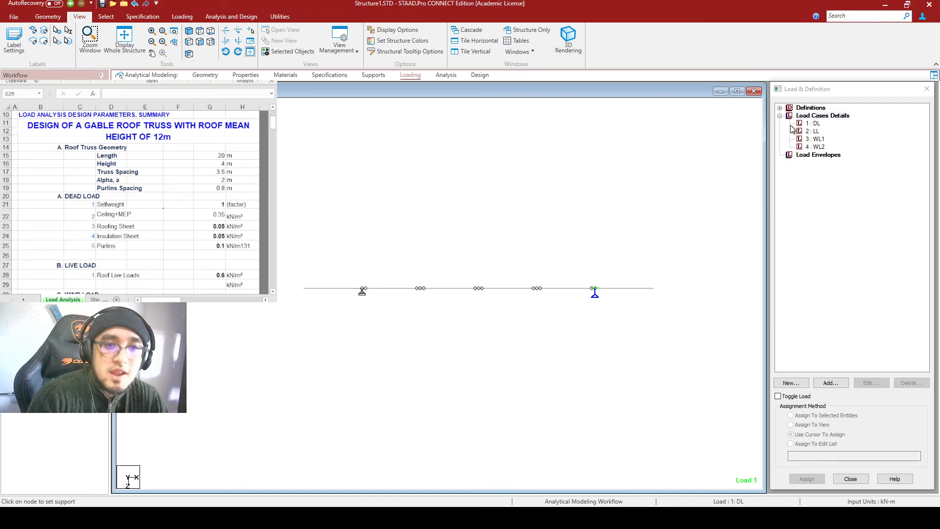
Switch to the Load Analysis worksheet in Excel and review the ceiling, roofing sheet, insulation sheet and purlin dead loads.
click(815, 124)
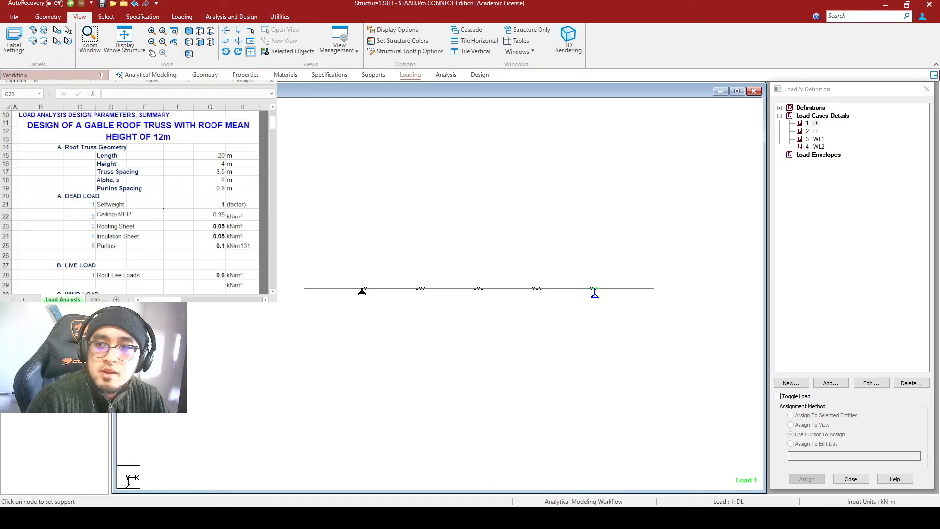
key(alt+Tab)
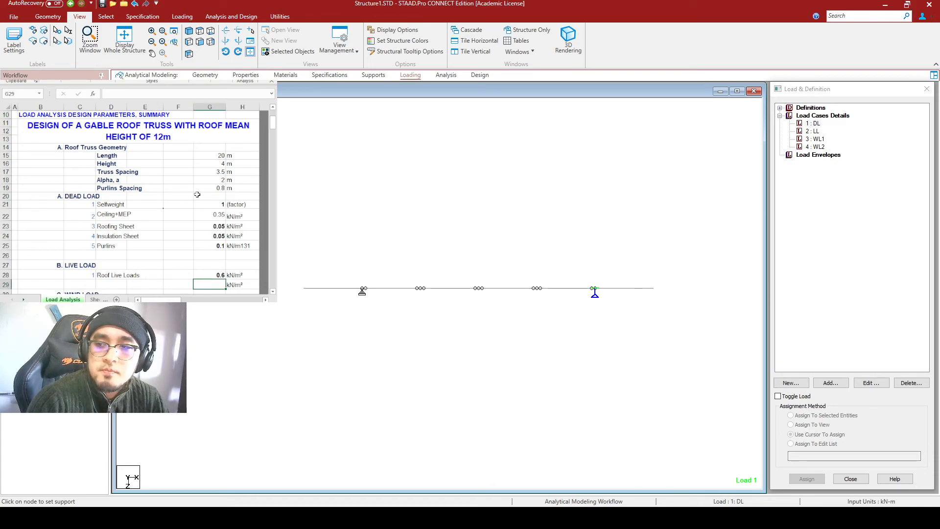
scroll(200, 195, down, 3)
scroll(206, 198, up, 3)
ctrl+scroll(235, 210, up, 1)
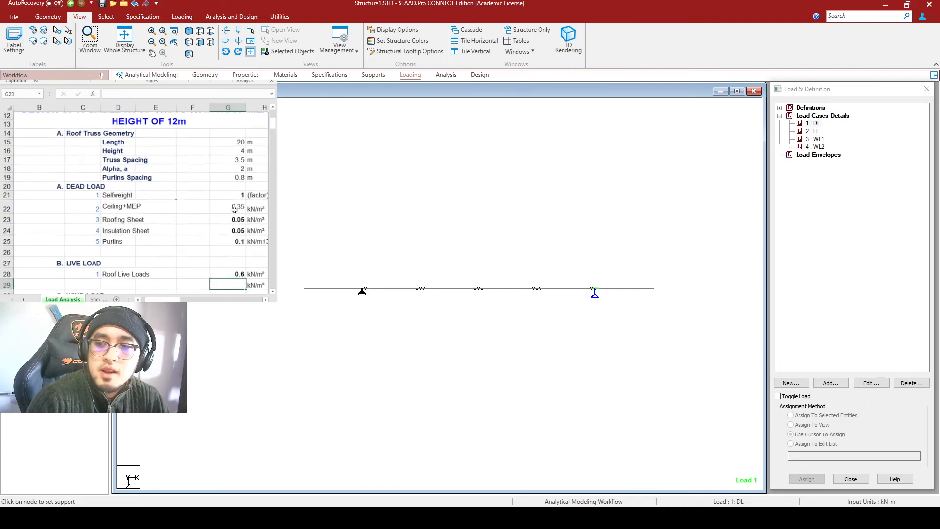
drag(156, 300, 162, 301)
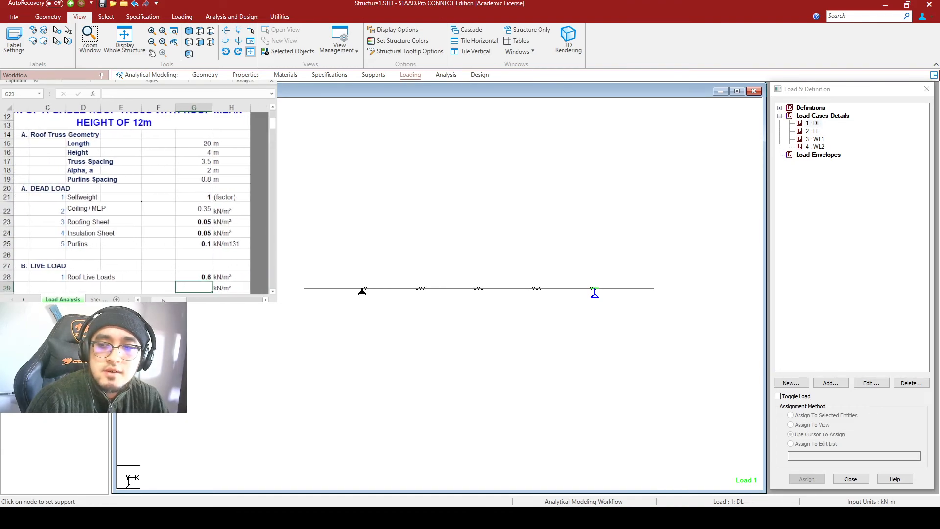
drag(178, 209, 189, 239)
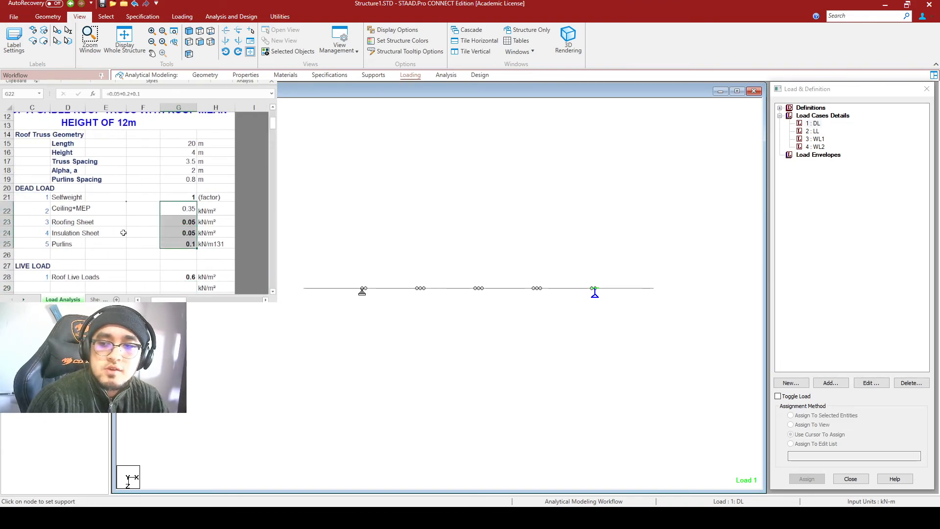
click(84, 211)
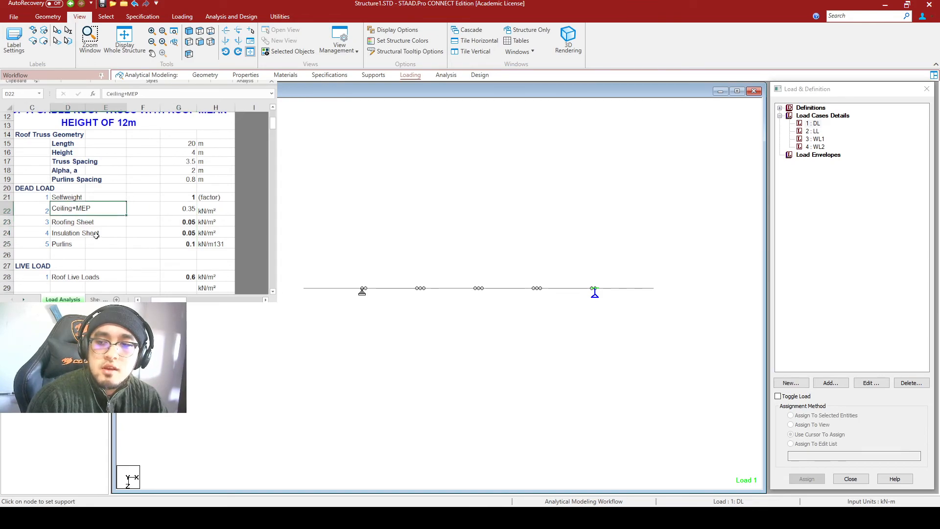
click(174, 222)
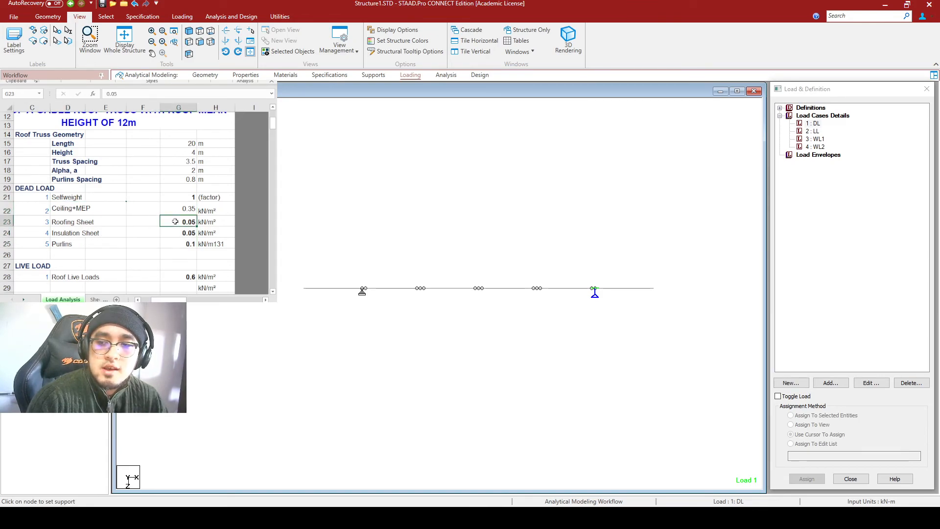
drag(176, 222, 164, 238)
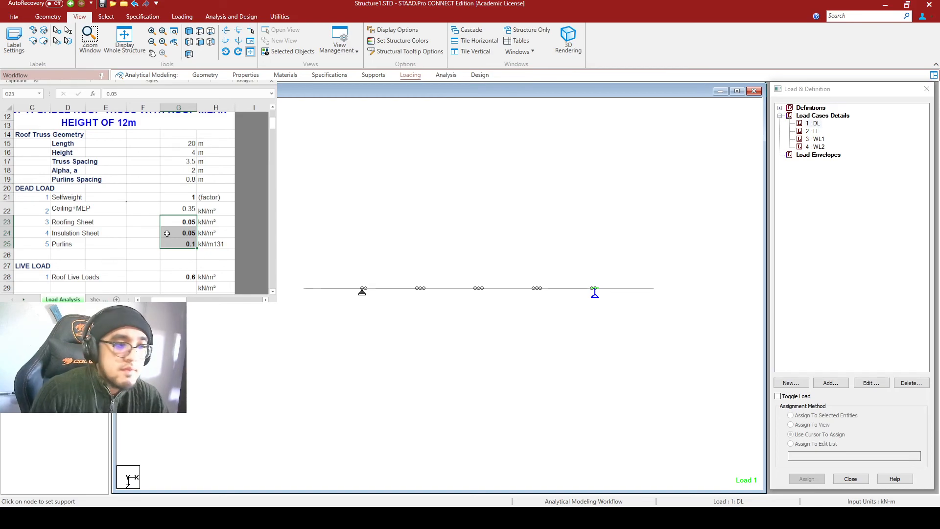
Handwrite the dead load sum 0.05+0.05+1 kPa = 1.1 kPa above the truss with the annotation pen.
click(227, 331)
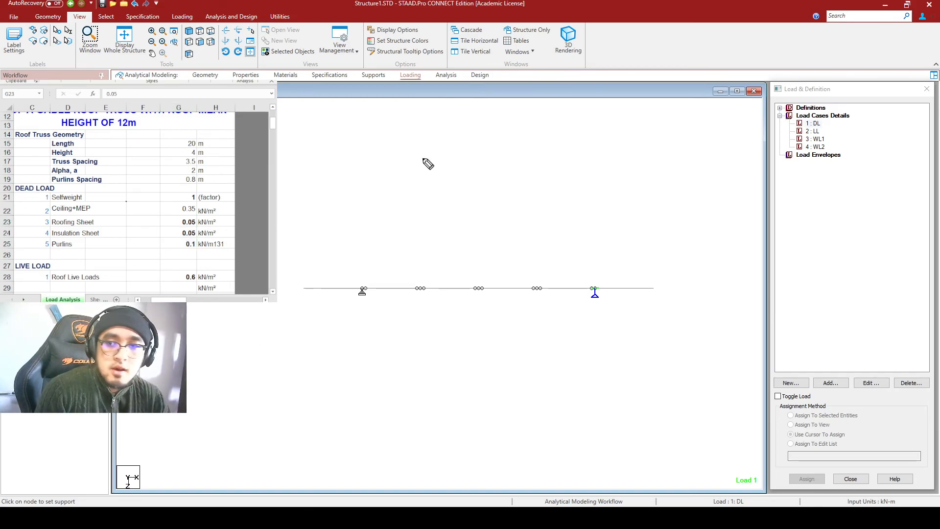
mouse_move(378, 121)
mouse_down()
mouse_move(382, 130)
mouse_move(376, 120)
mouse_move(404, 118)
mouse_up()
click(388, 130)
mouse_move(415, 119)
mouse_down()
mouse_move(453, 126)
mouse_move(432, 130)
mouse_move(529, 122)
mouse_move(521, 130)
mouse_move(607, 131)
mouse_up()
drag(414, 170, 431, 171)
drag(413, 177, 461, 187)
click(474, 179)
mouse_move(492, 155)
mouse_down()
mouse_move(493, 184)
mouse_move(511, 175)
mouse_up()
drag(520, 159, 524, 174)
drag(524, 156, 546, 174)
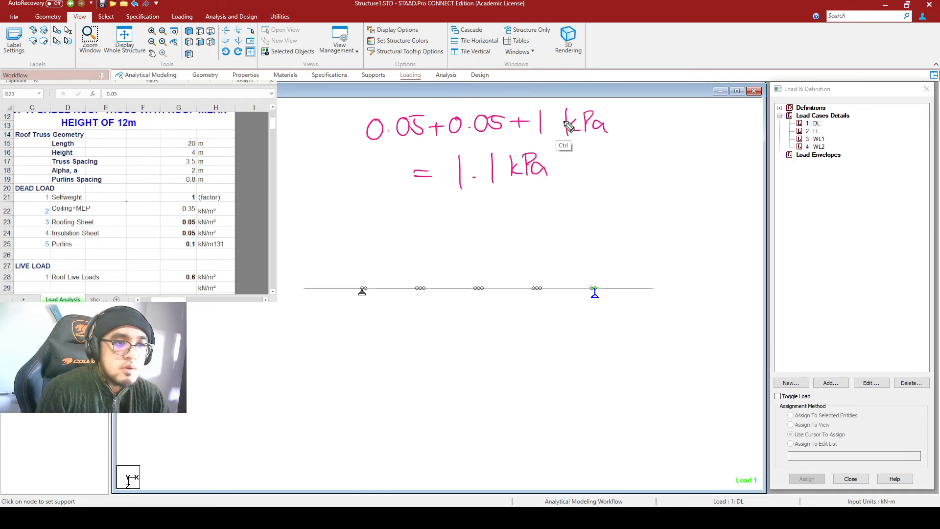
Remove the handwritten 1.1 kPa result and correct the last term of the sum to 0.1 kPa.
key(ctrl+shift+6)
key(ctrl+shift+6)
key(ctrl+shift+6)
key(ctrl+shift+6)
key(ctrl+shift+6)
key(ctrl+shift+6)
key(ctrl+shift+6)
key(ctrl+shift+6)
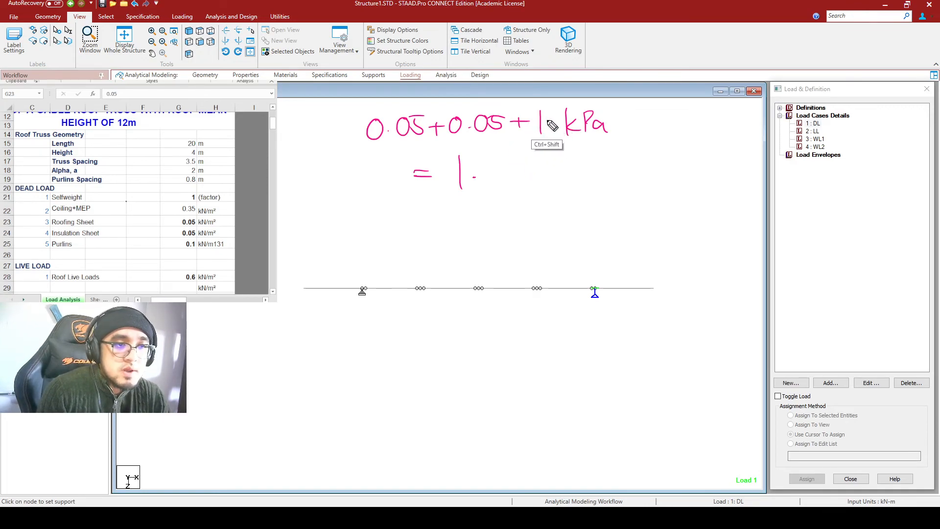
mouse_move(541, 113)
mouse_down()
mouse_move(541, 132)
mouse_move(542, 112)
mouse_move(560, 135)
mouse_up()
click(551, 126)
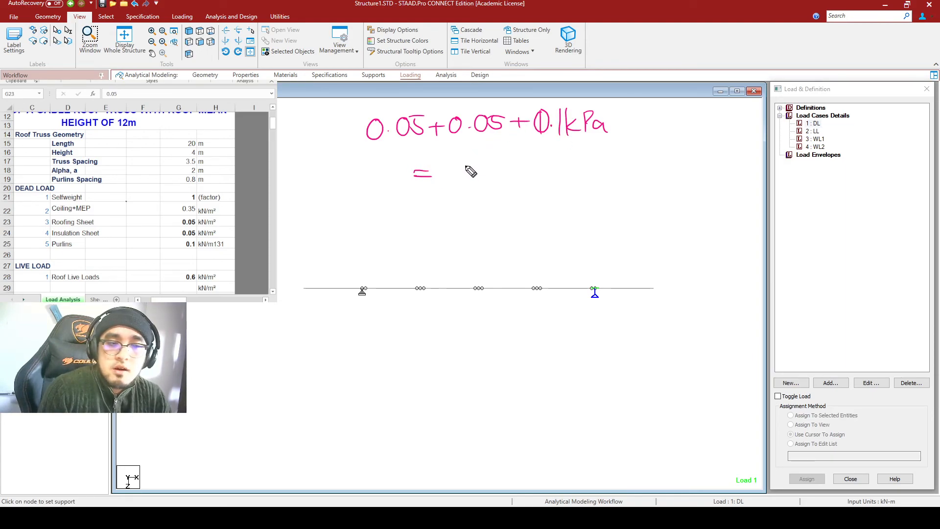
Label the handwritten result as DL for TC and write its value as 0.2 kPa.
mouse_move(371, 160)
mouse_down()
mouse_move(373, 183)
mouse_move(390, 170)
mouse_move(398, 182)
mouse_move(370, 216)
mouse_up()
drag(362, 204, 384, 203)
drag(390, 202, 420, 193)
drag(412, 194, 411, 212)
drag(429, 196, 429, 211)
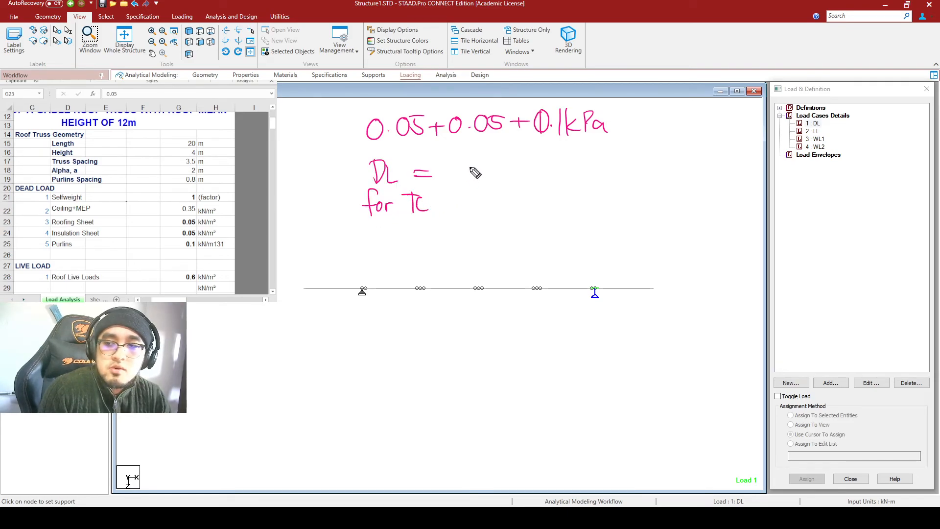
mouse_move(474, 158)
mouse_down()
mouse_move(513, 179)
mouse_move(538, 179)
mouse_up()
mouse_move(539, 156)
mouse_down()
mouse_move(540, 169)
mouse_move(561, 177)
mouse_up()
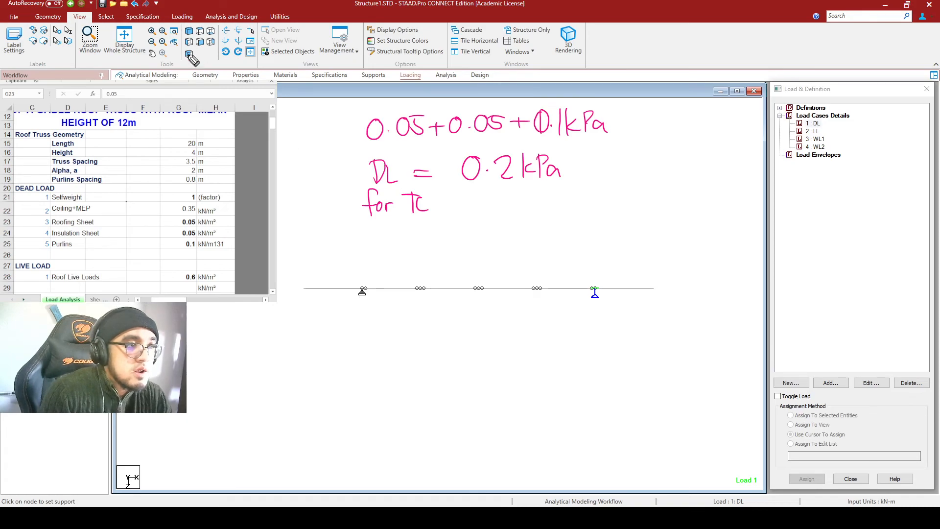
Show the truss in isometric view, underline the handwritten 0.2 kPa and write a multiplication sign after it.
click(199, 43)
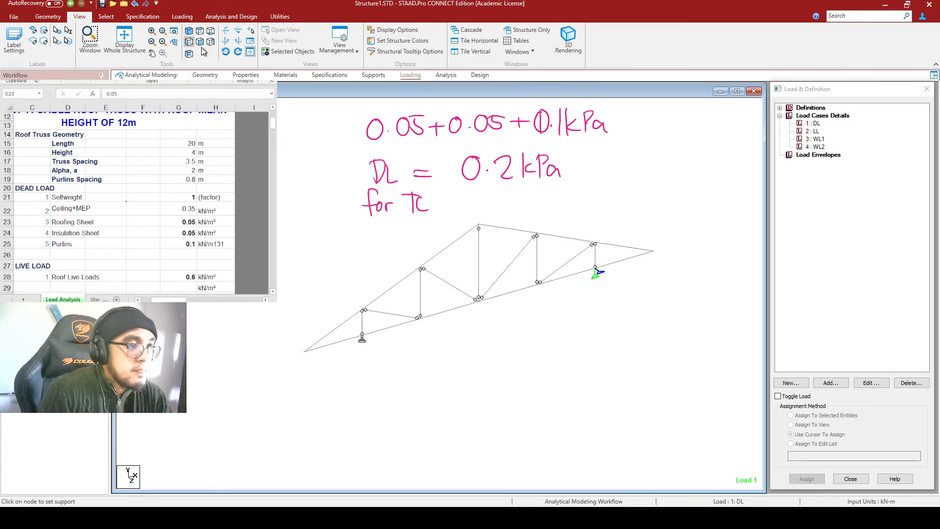
key(ctrl+shift+3)
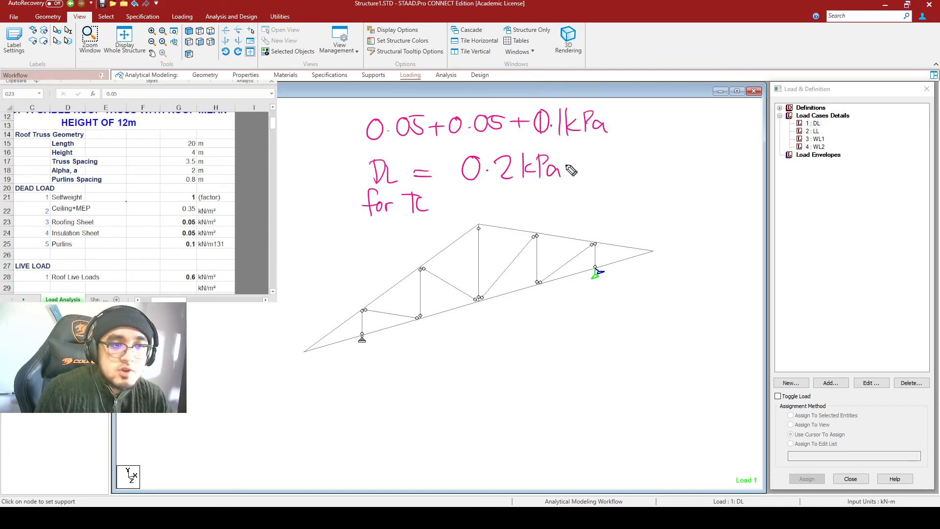
mouse_move(475, 195)
mouse_down()
mouse_move(586, 191)
mouse_move(560, 196)
mouse_move(574, 195)
mouse_up()
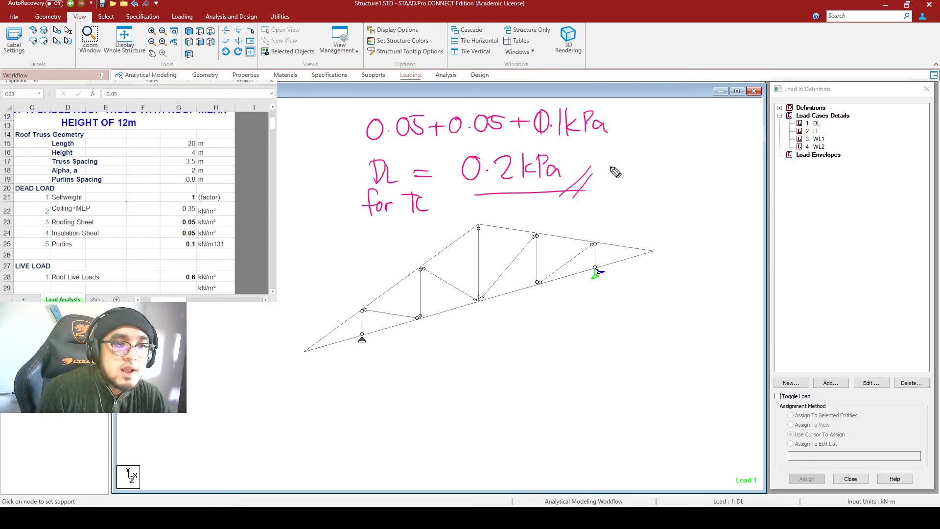
drag(599, 160, 618, 172)
drag(618, 160, 601, 173)
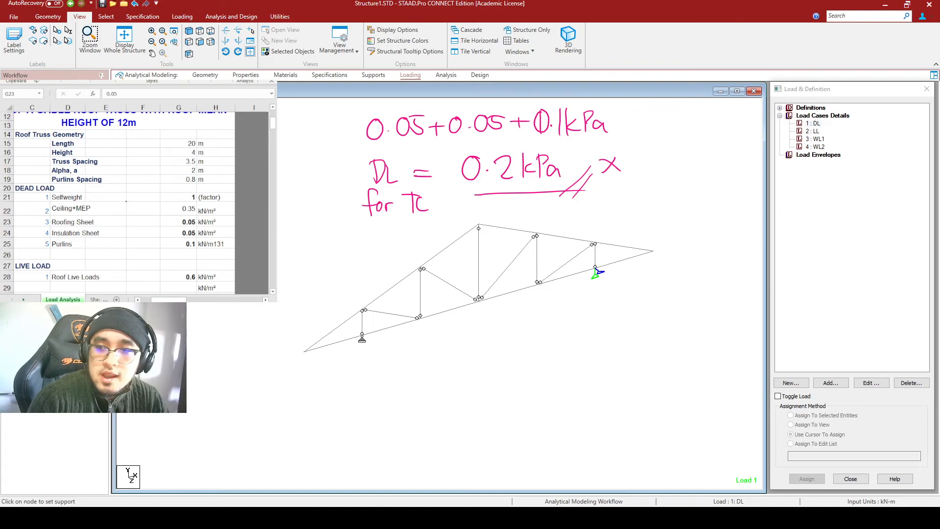
Look up the truss spacing in the roof truss geometry section of the worksheet.
scroll(137, 201, up, 2)
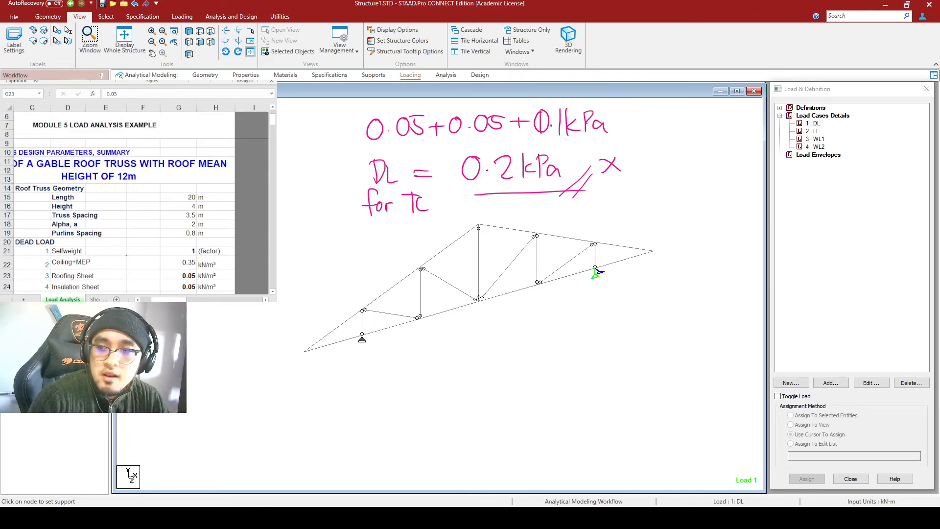
scroll(135, 203, down, 1)
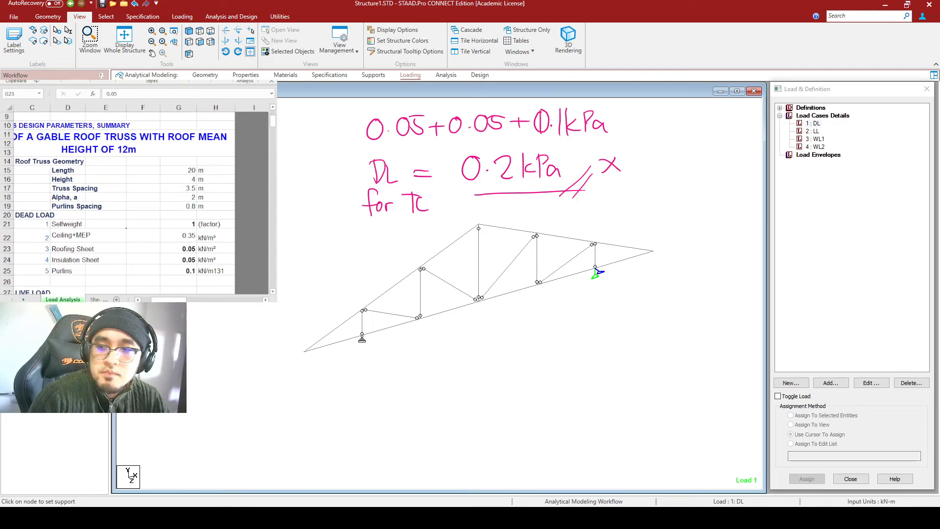
click(82, 188)
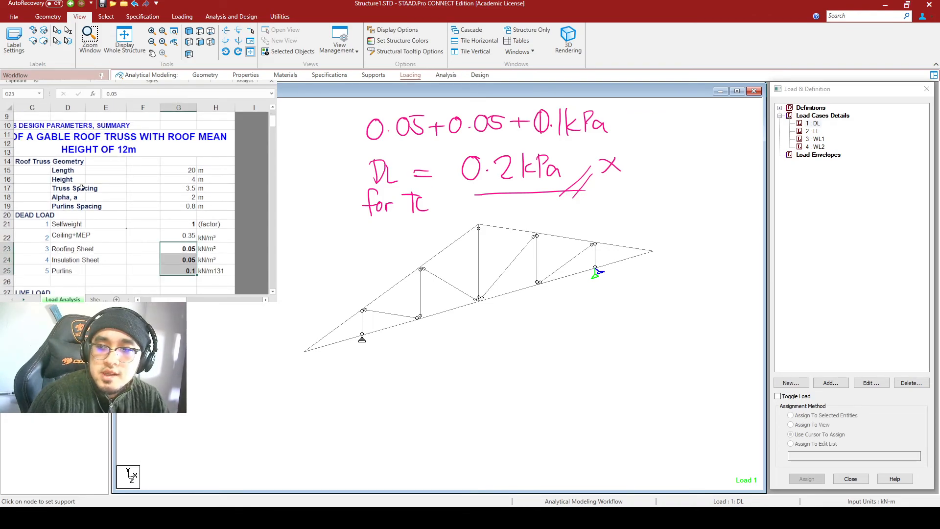
click(192, 189)
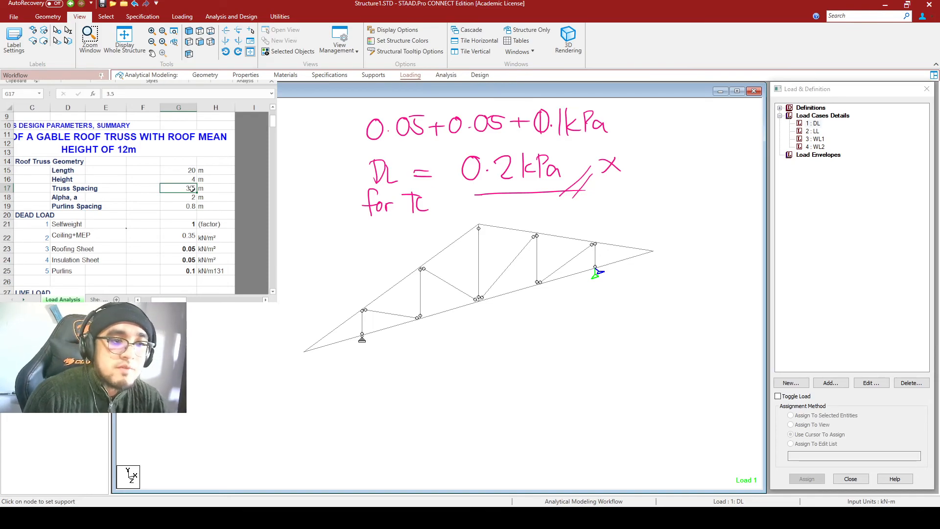
click(629, 330)
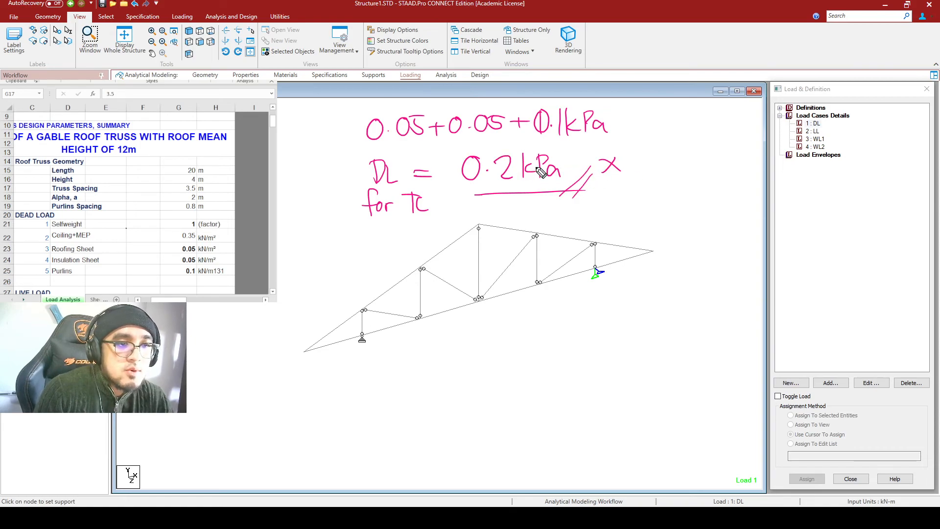
Handwrite 3 m as the multiplier of the top chord dead load and write the underlined result = 0.6 kN/m.
drag(632, 157, 675, 175)
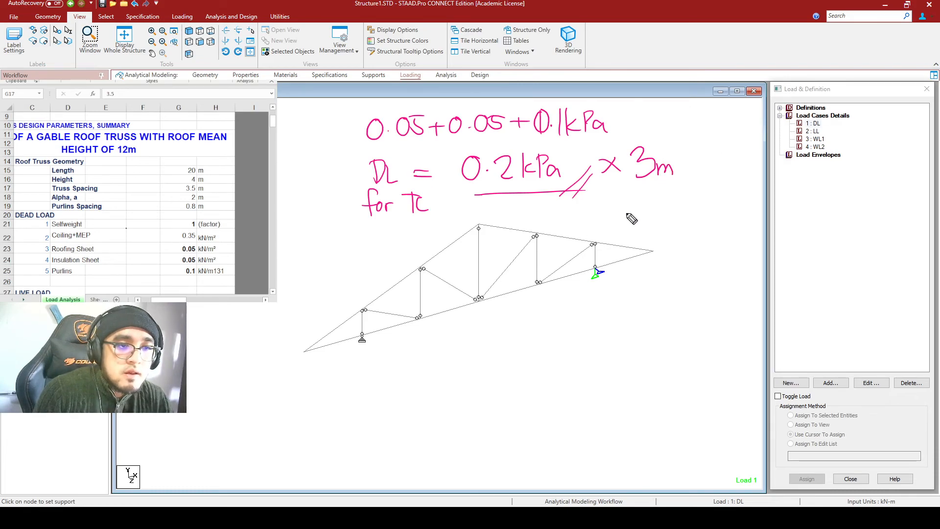
drag(620, 210, 612, 211)
mouse_move(611, 202)
mouse_down()
mouse_move(645, 219)
mouse_move(655, 197)
mouse_move(675, 208)
mouse_move(713, 201)
mouse_move(715, 235)
mouse_move(733, 226)
mouse_up()
click(662, 207)
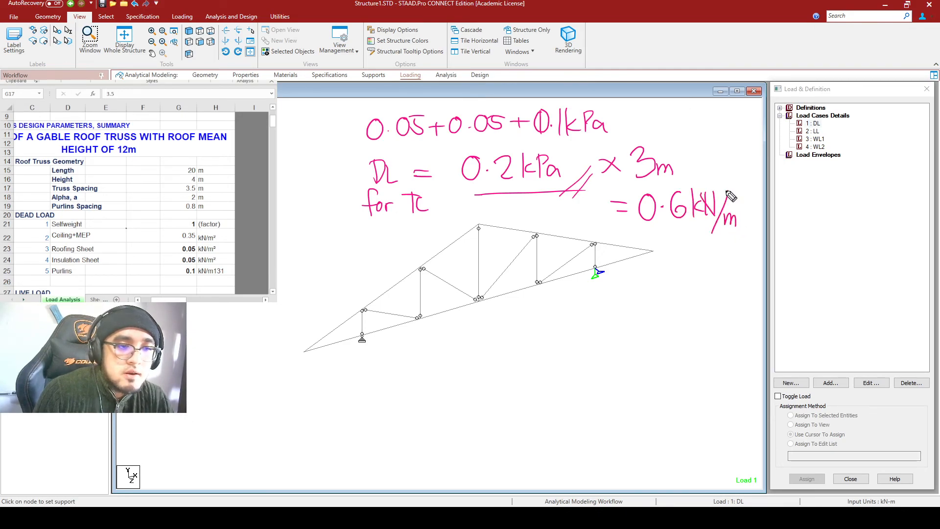
drag(637, 242, 781, 236)
mouse_move(762, 207)
mouse_down()
mouse_move(726, 245)
mouse_move(730, 256)
mouse_up()
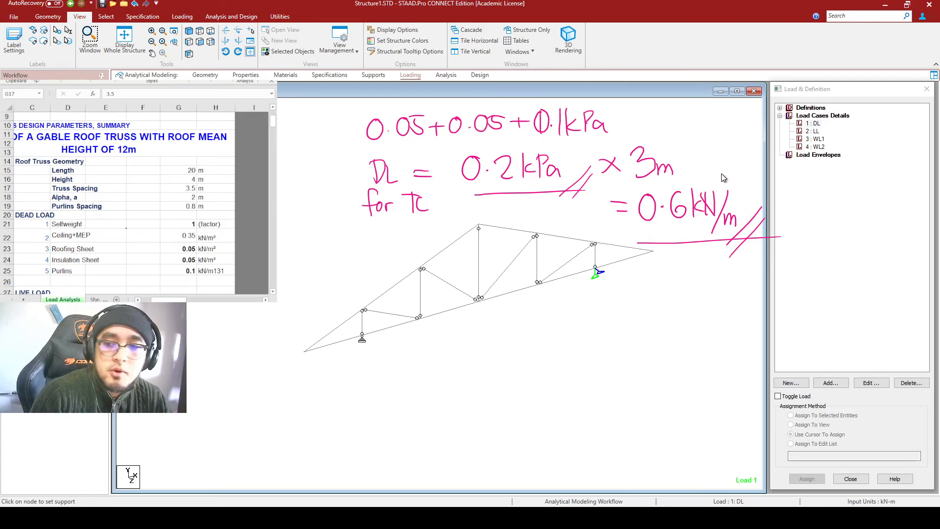
Check the Ceiling+MEP dead load and its unit in the worksheet.
click(144, 238)
scroll(120, 221, down, 1)
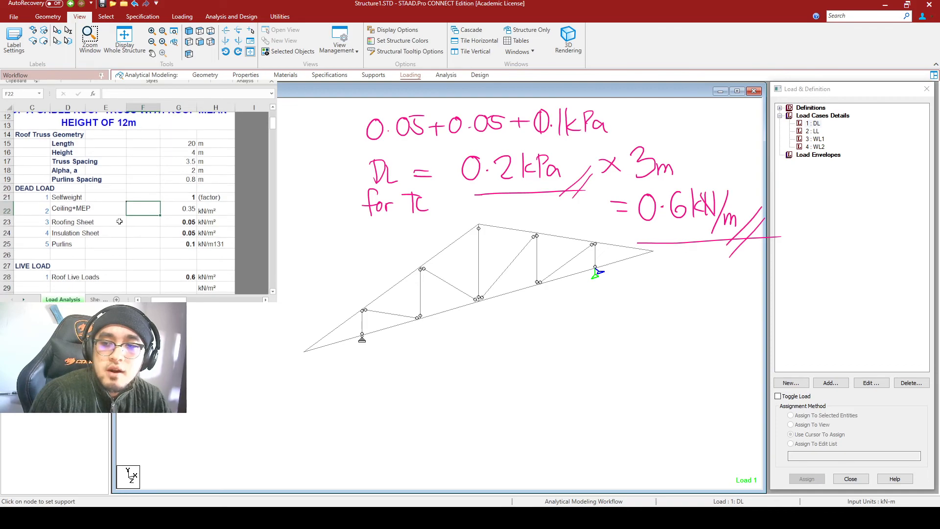
click(71, 211)
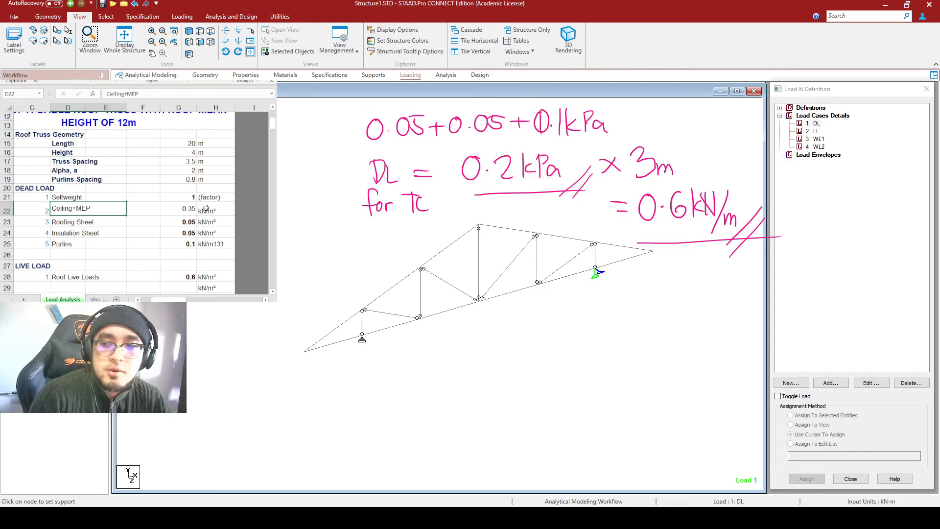
click(186, 208)
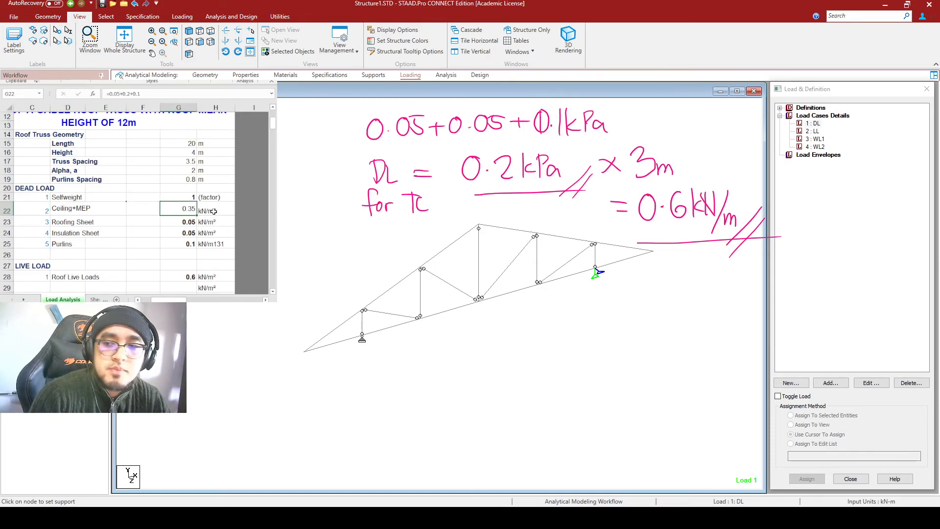
Handwrite DL for BC = 0.35 kN/m² below the truss, followed by a multiplication sign.
key(ctrl+shift+3)
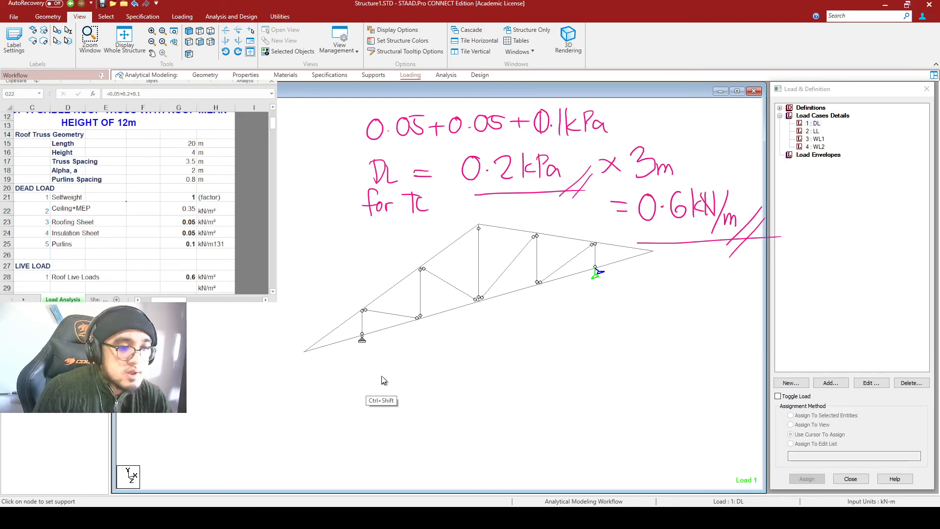
mouse_move(360, 359)
mouse_down()
mouse_move(362, 388)
mouse_move(393, 384)
mouse_move(349, 426)
mouse_move(356, 408)
mouse_up()
mouse_move(366, 407)
mouse_down()
mouse_move(392, 422)
mouse_move(420, 415)
mouse_up()
drag(428, 374, 447, 373)
mouse_move(431, 381)
mouse_down()
mouse_move(506, 367)
mouse_move(498, 382)
mouse_move(515, 381)
mouse_up()
click(492, 374)
mouse_move(518, 362)
mouse_down()
mouse_move(582, 381)
mouse_move(559, 413)
mouse_up()
drag(566, 397, 574, 402)
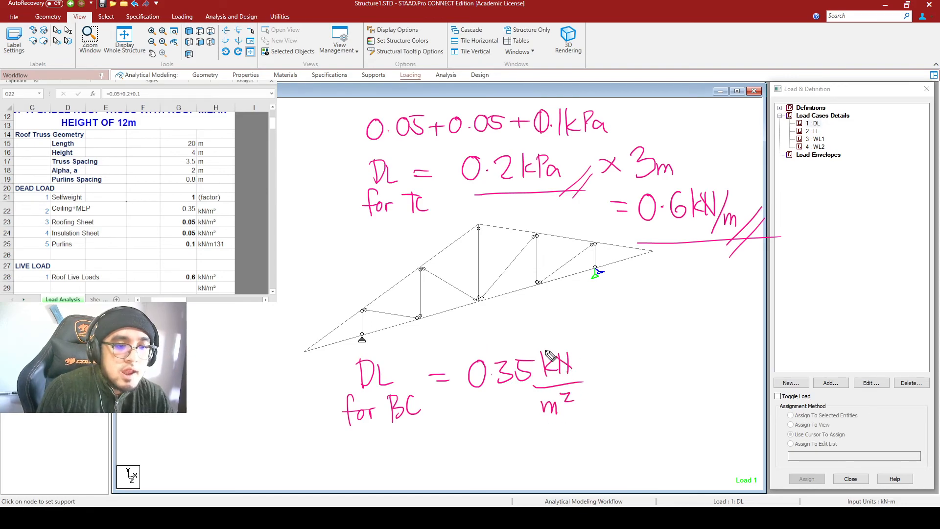
drag(587, 368, 600, 380)
drag(601, 369, 589, 381)
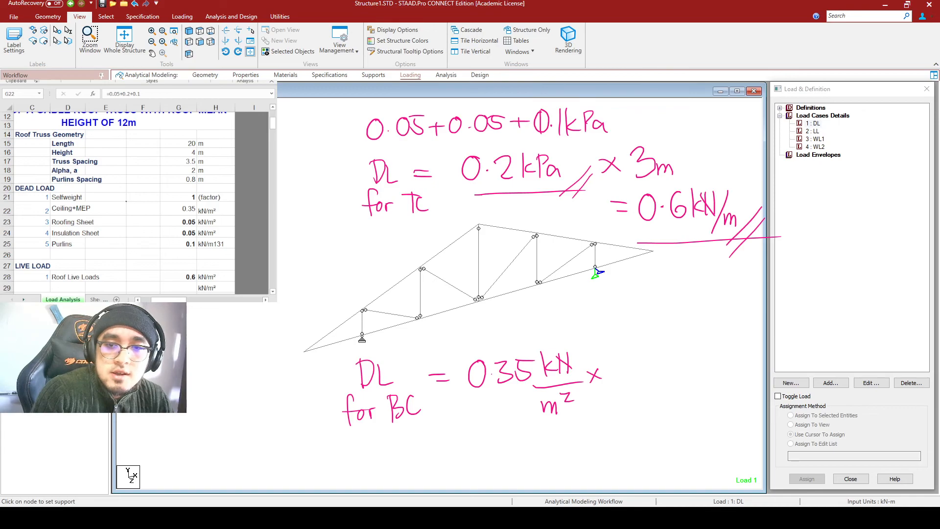
Correct the handwritten top chord calculation to a 3.5 m spacing and a result of 0.7 kN/m.
mouse_move(681, 170)
mouse_down()
mouse_move(739, 225)
mouse_move(656, 211)
mouse_up()
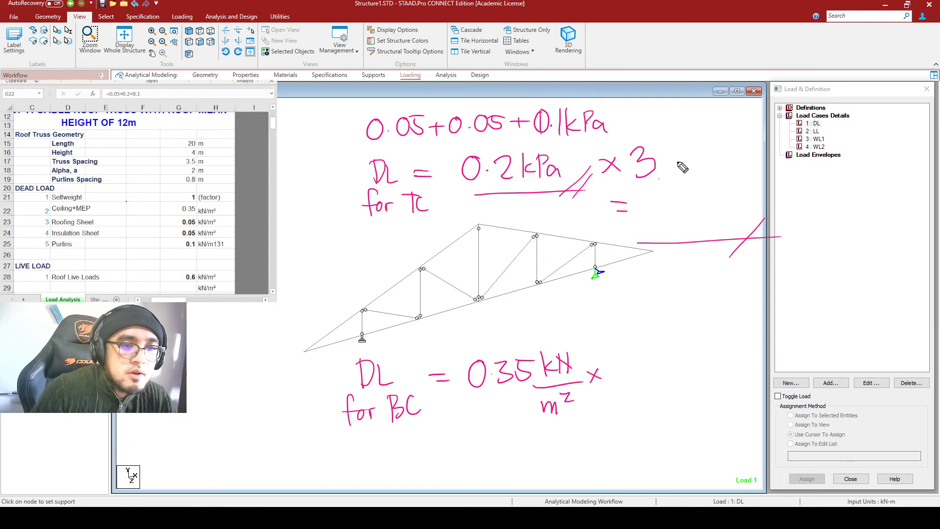
click(658, 177)
mouse_move(671, 149)
mouse_down()
mouse_move(669, 167)
mouse_move(688, 147)
mouse_move(711, 172)
mouse_up()
mouse_move(662, 200)
mouse_down()
mouse_move(653, 212)
mouse_move(661, 199)
mouse_move(687, 219)
mouse_move(710, 219)
mouse_move(720, 197)
mouse_move(718, 233)
mouse_move(745, 220)
mouse_up()
click(675, 212)
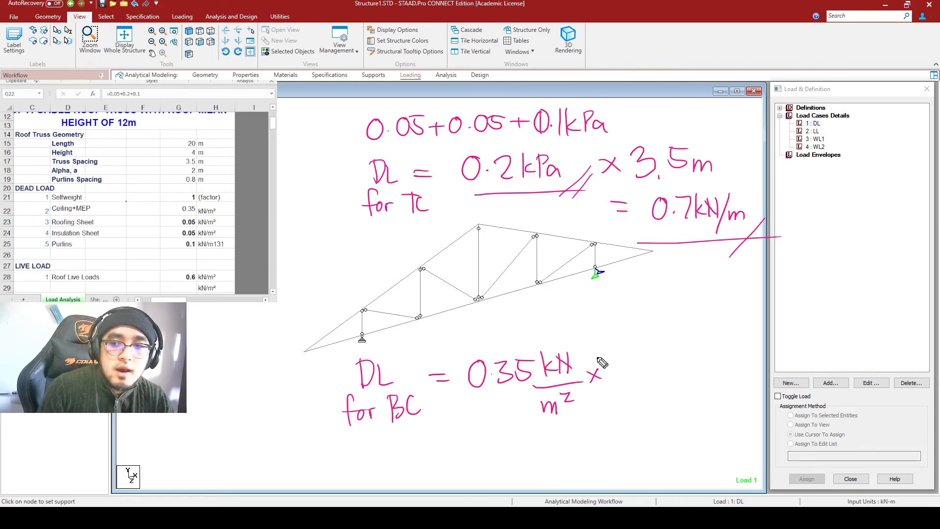
Complete the handwritten bottom chord multiplication with 3.5 m and an equals sign.
mouse_move(603, 353)
mouse_down()
mouse_move(619, 368)
mouse_move(608, 374)
mouse_move(628, 371)
mouse_up()
click(624, 369)
mouse_move(630, 353)
mouse_down()
mouse_move(643, 352)
mouse_move(659, 370)
mouse_move(677, 356)
mouse_up()
drag(664, 365, 679, 362)
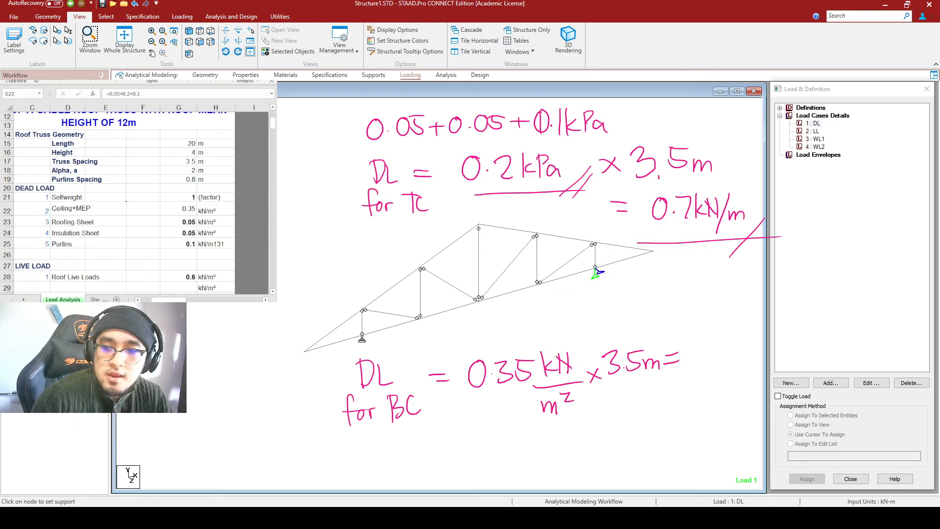
Switch to the calculator, compute .35×3.5 and show the answer as a decimal.
key(alt+Tab)
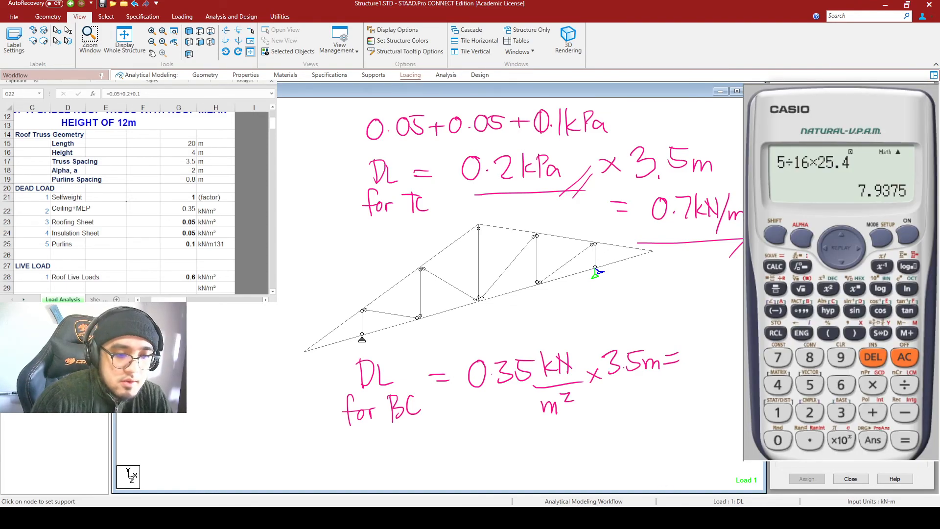
click(902, 357)
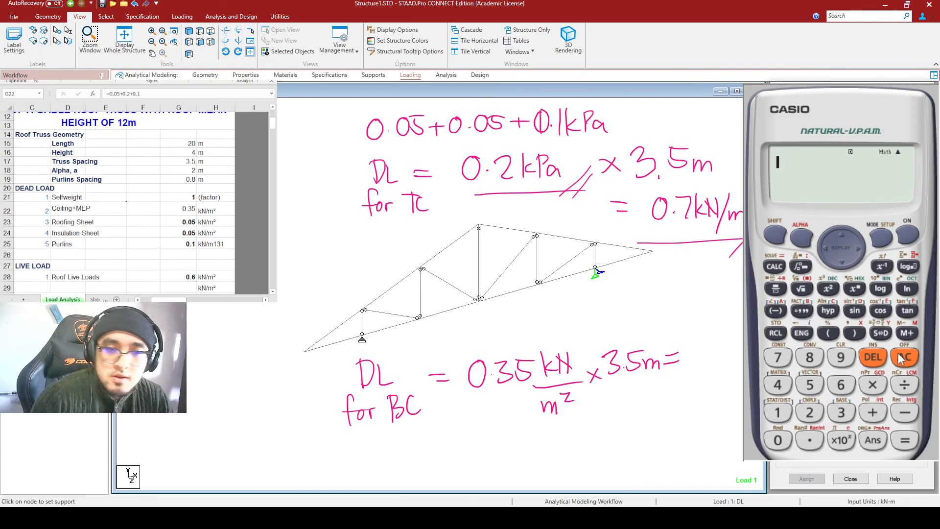
text(.35)
text(*3.5)
key(Return)
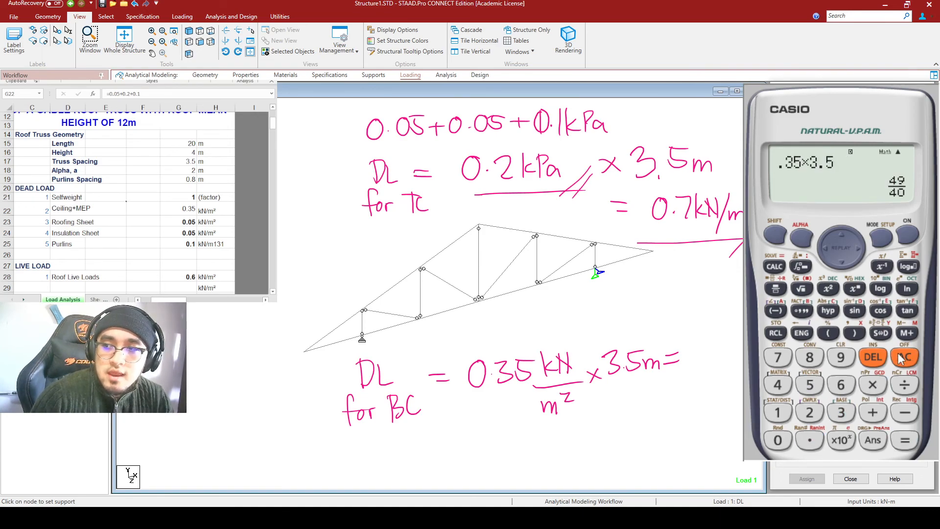
click(880, 333)
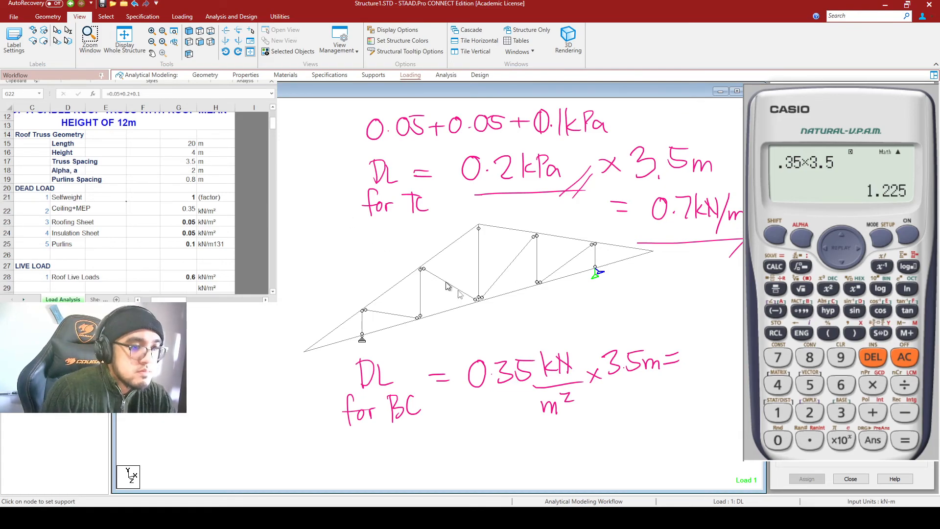
Handwrite 1.225 kN/m as the result of the bottom chord dead load calculation.
mouse_move(688, 344)
mouse_down()
mouse_move(687, 365)
mouse_move(715, 364)
mouse_up()
click(693, 363)
drag(711, 345, 723, 362)
drag(726, 339, 724, 354)
drag(725, 339, 736, 337)
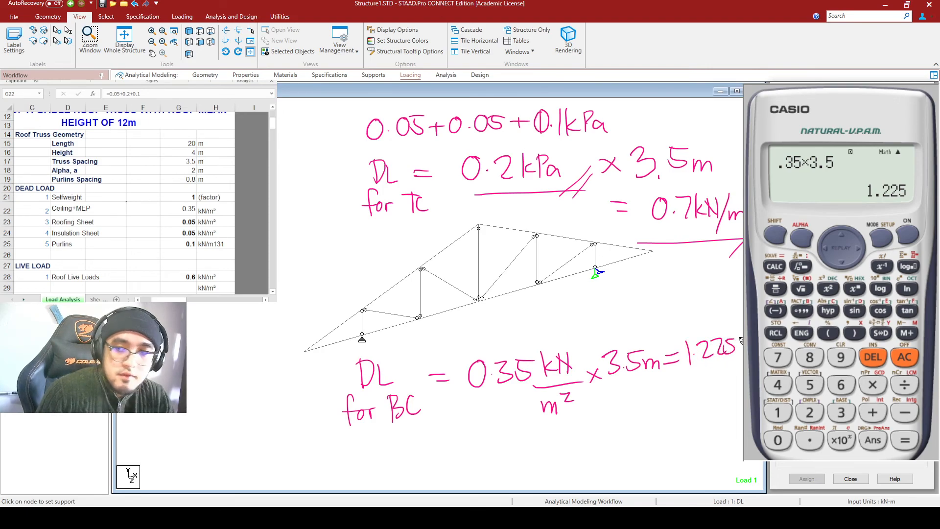
mouse_move(696, 377)
mouse_down()
mouse_move(696, 396)
mouse_move(709, 395)
mouse_move(716, 379)
mouse_move(719, 405)
mouse_move(741, 395)
mouse_up()
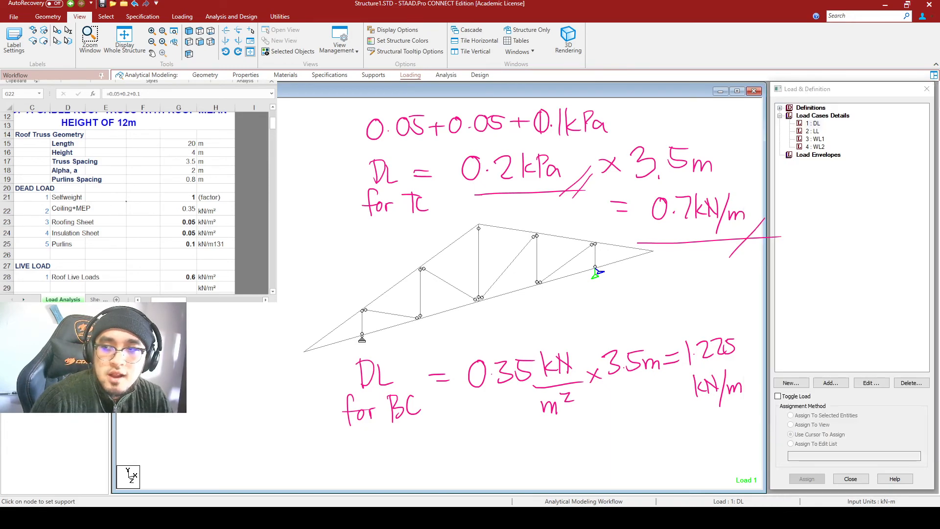
Add a selfweight load in the Y direction with factor -1 to the DL load case.
click(813, 123)
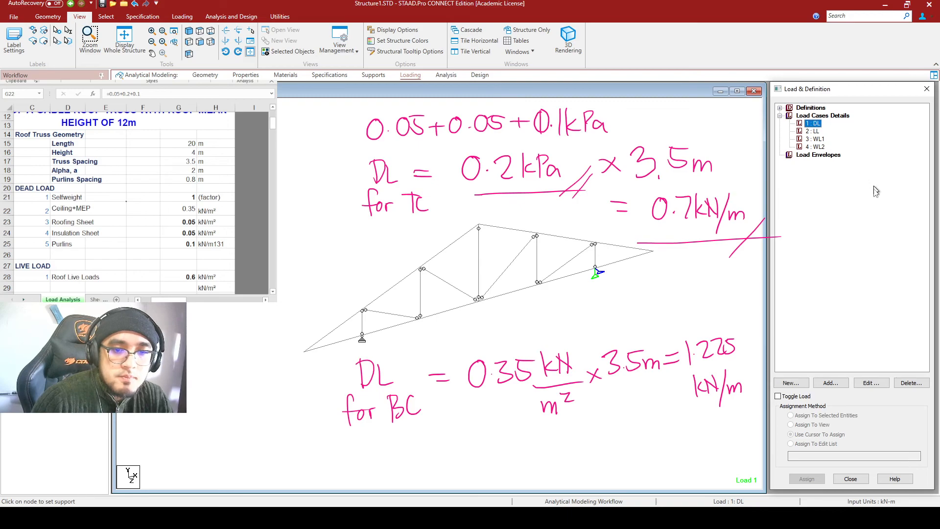
click(830, 383)
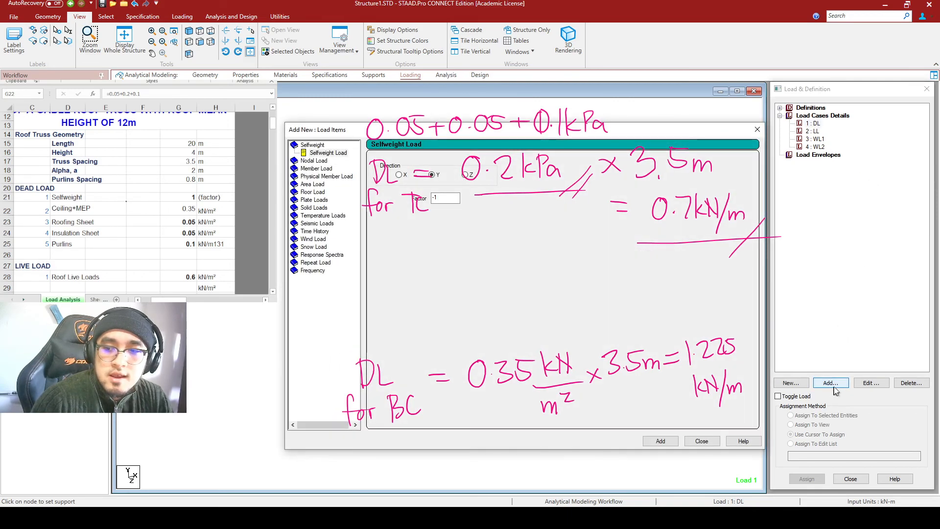
drag(349, 132, 184, 174)
drag(281, 172, 375, 84)
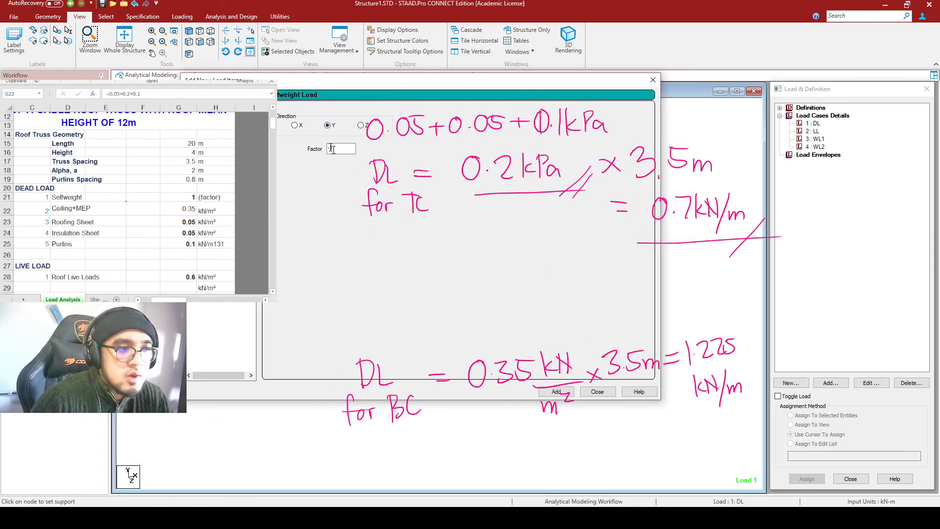
click(557, 395)
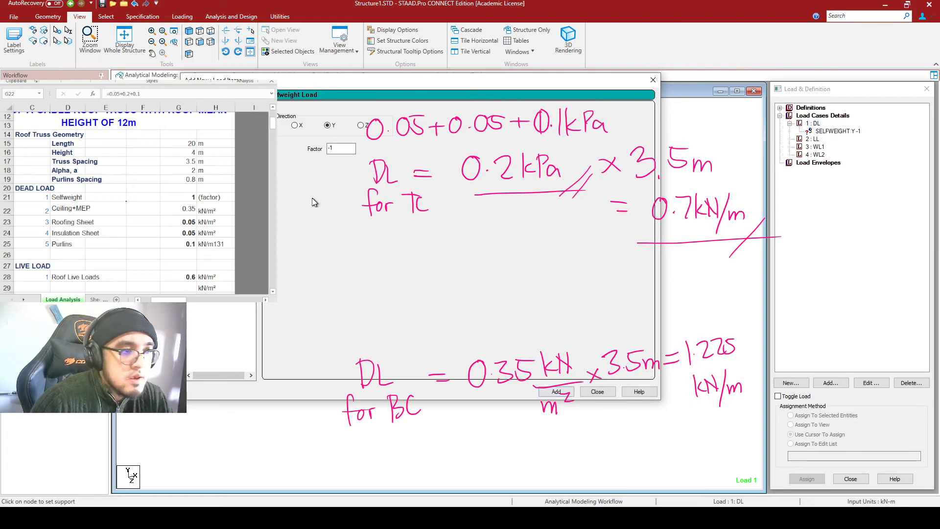
Add a uniform member force of -0.7 kN/m in the GY direction to the DL load case.
click(216, 122)
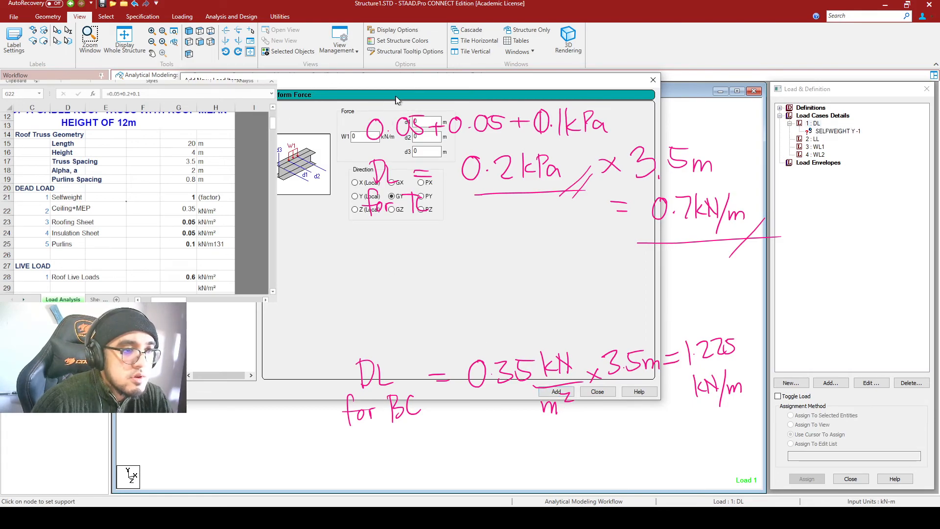
drag(406, 87, 485, 217)
double_click(443, 266)
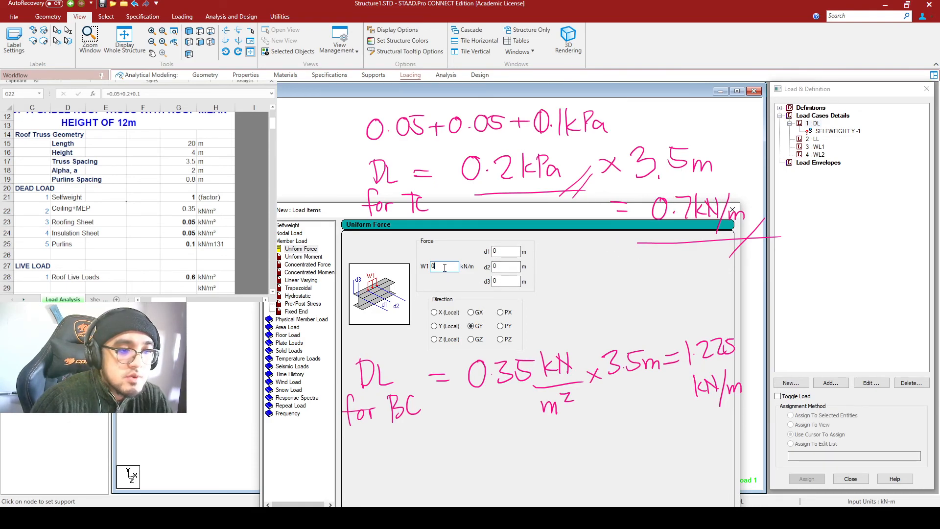
text(-0.7)
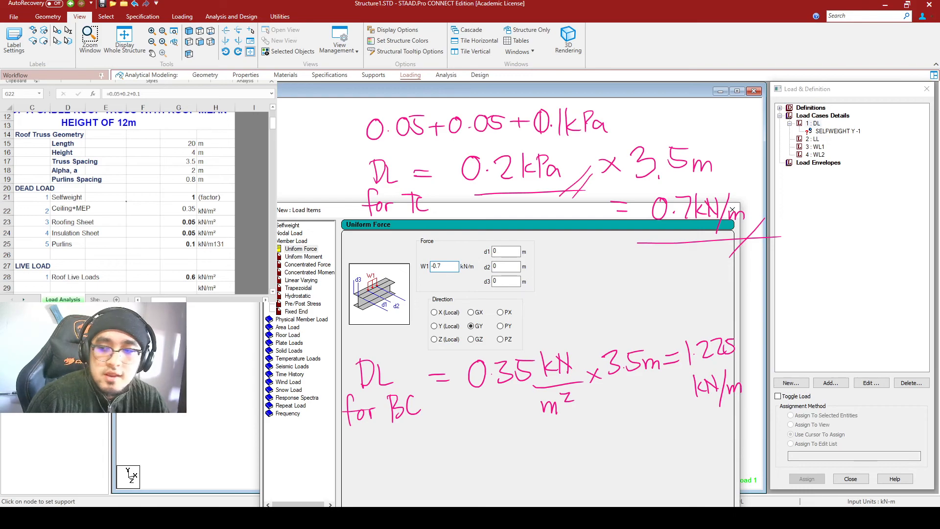
drag(480, 215, 462, 191)
click(619, 495)
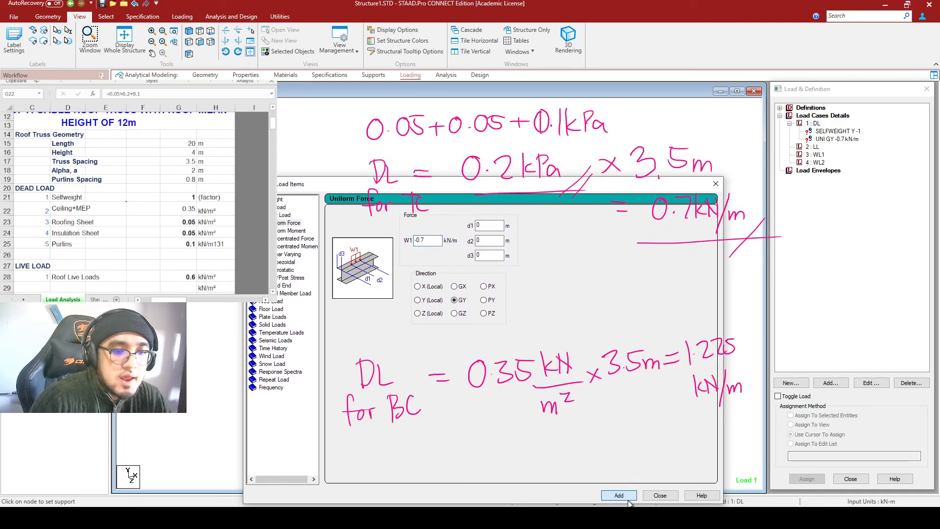
Add a uniform member force of -1.225 kN/m in the GY direction to the DL load case and close the load items dialog.
drag(541, 191, 532, 239)
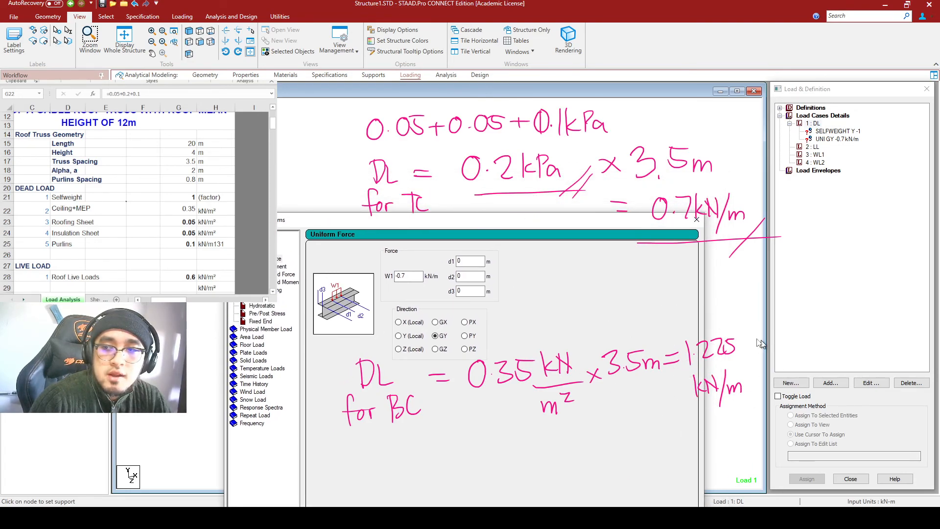
click(413, 279)
drag(414, 279, 397, 278)
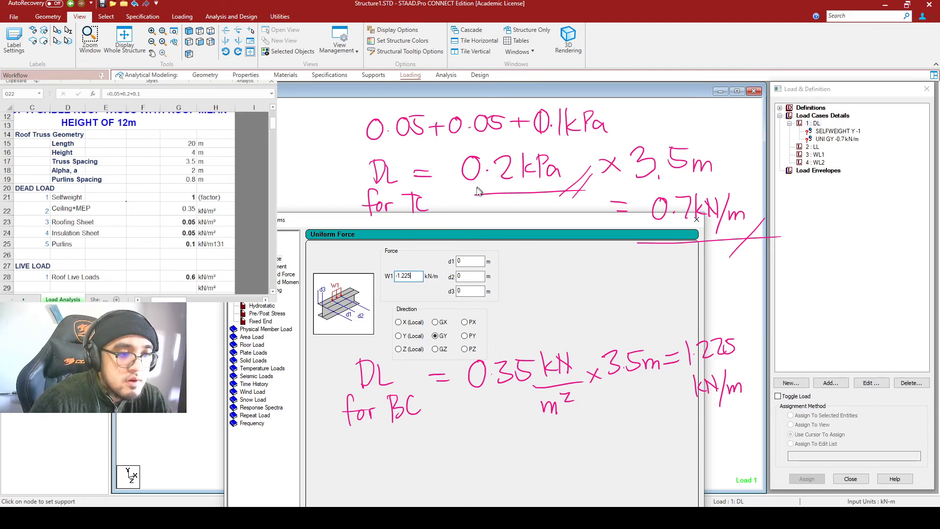
drag(479, 228, 472, 149)
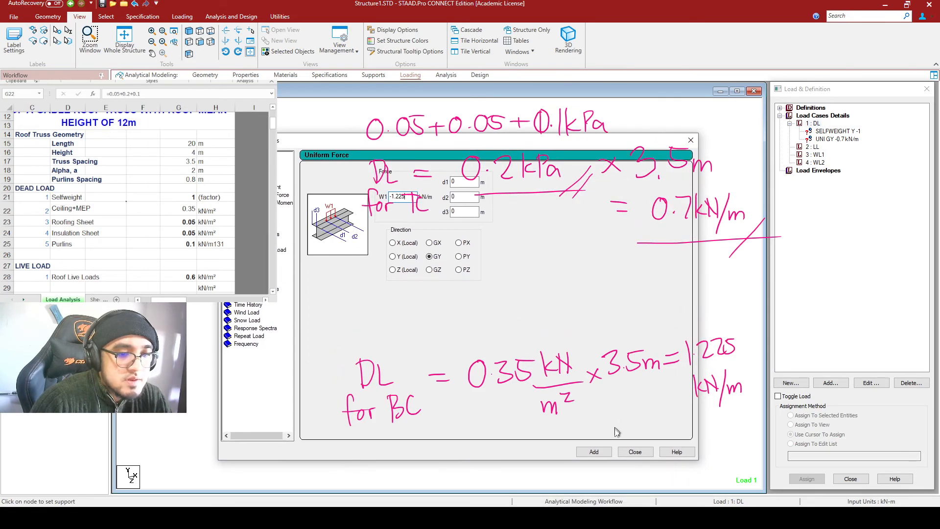
click(602, 451)
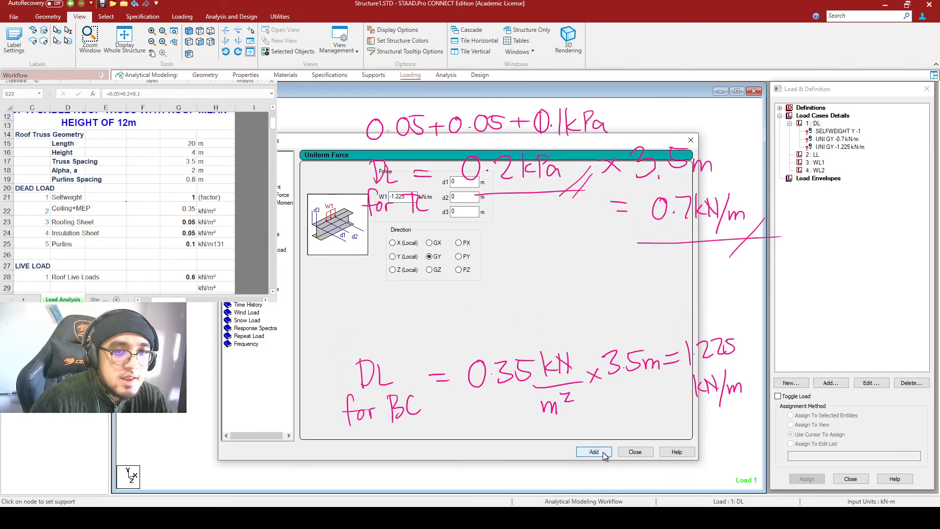
click(636, 451)
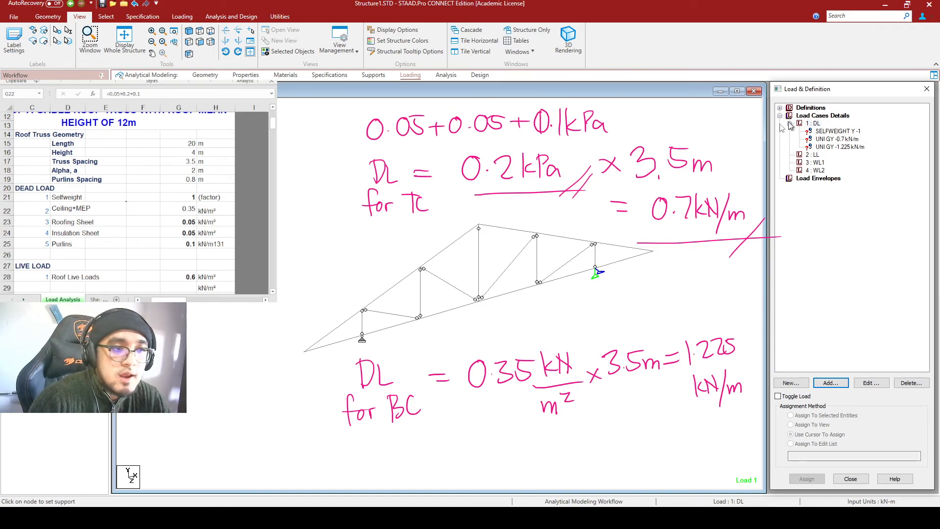
Clear the handwritten notes and assign the DL selfweight load to the whole truss with the Assign To View method.
click(510, 340)
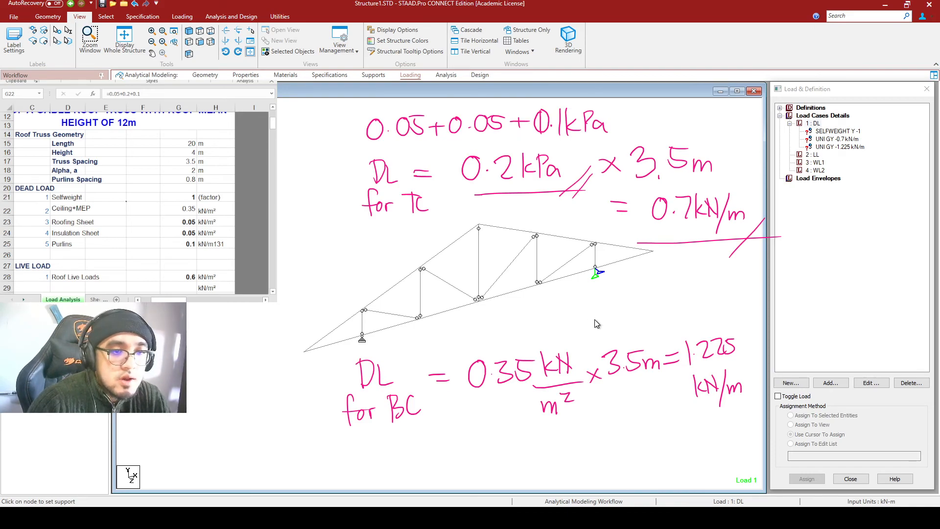
key(Escape)
click(838, 131)
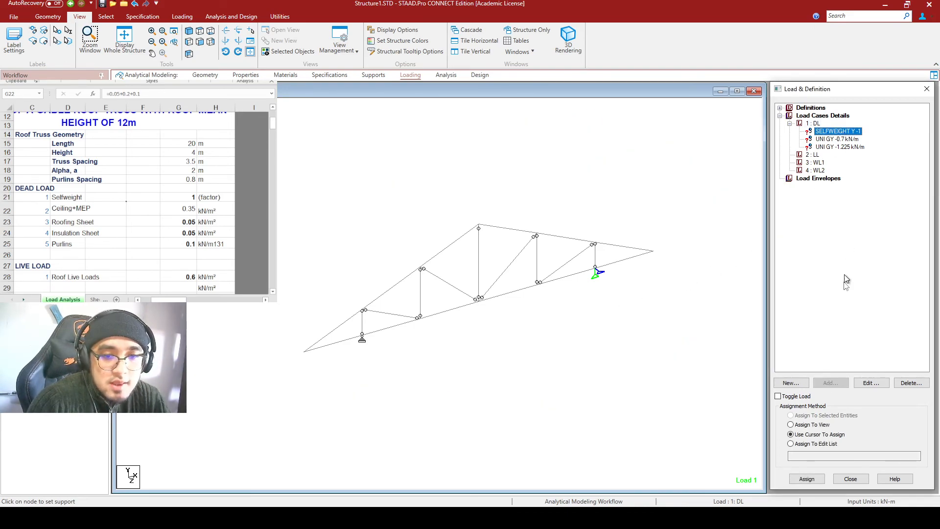
click(805, 425)
click(807, 479)
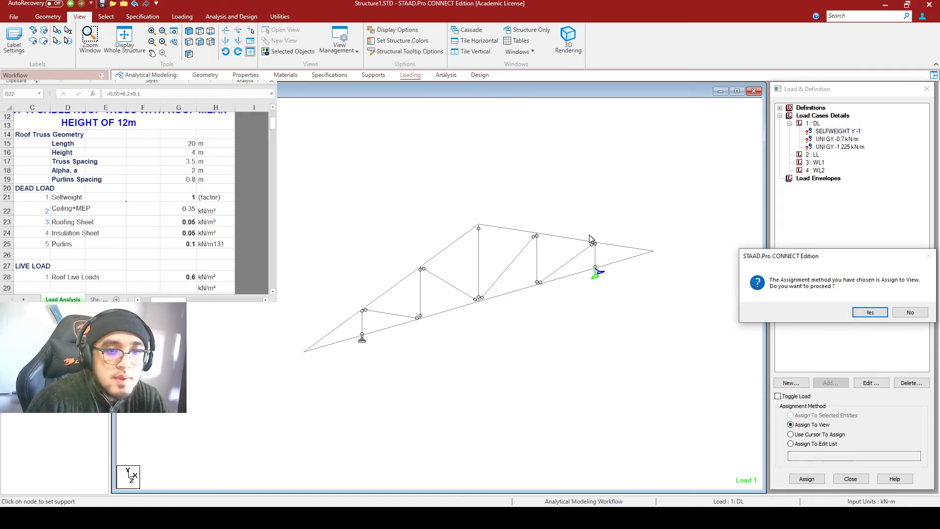
click(870, 312)
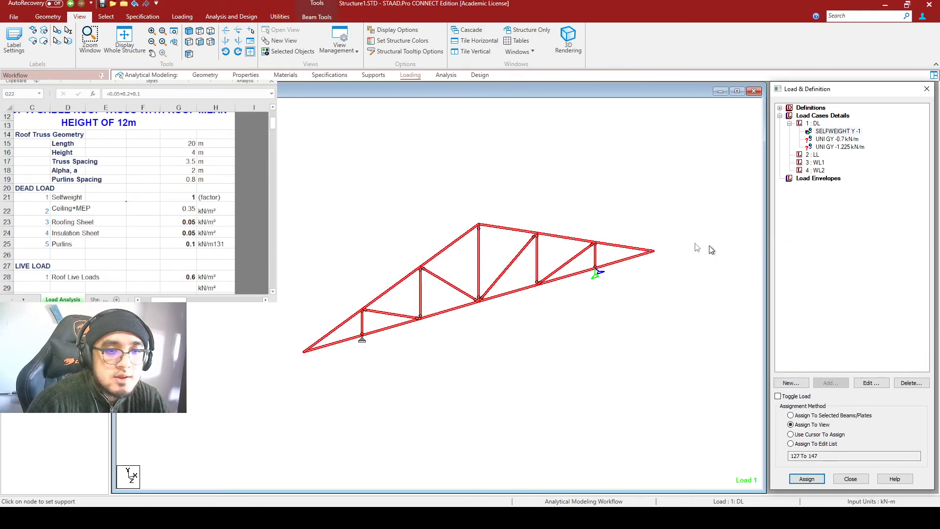
Assign the -0.7 kN/m GY uniform load to all selected top chord members of the truss.
click(838, 139)
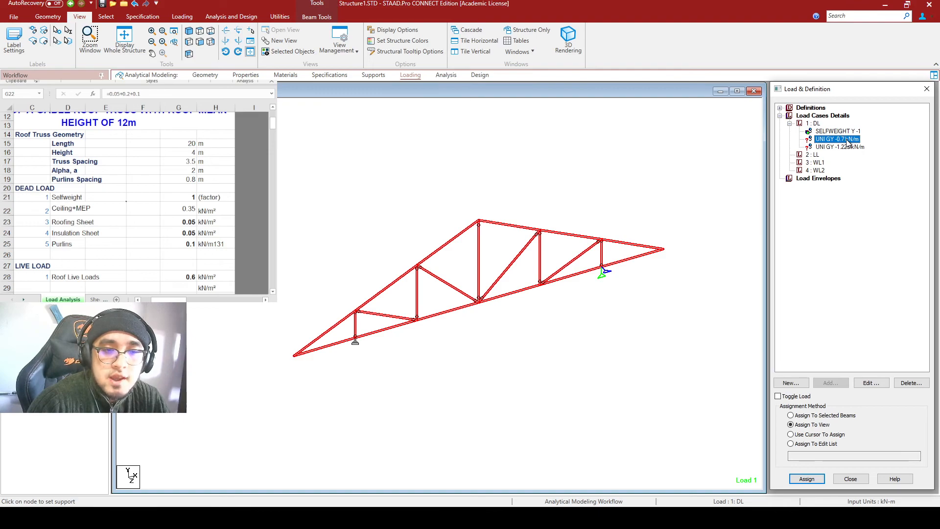
click(327, 331)
ctrl+click(399, 281)
ctrl+click(443, 251)
ctrl+click(523, 230)
ctrl+click(587, 240)
ctrl+click(634, 246)
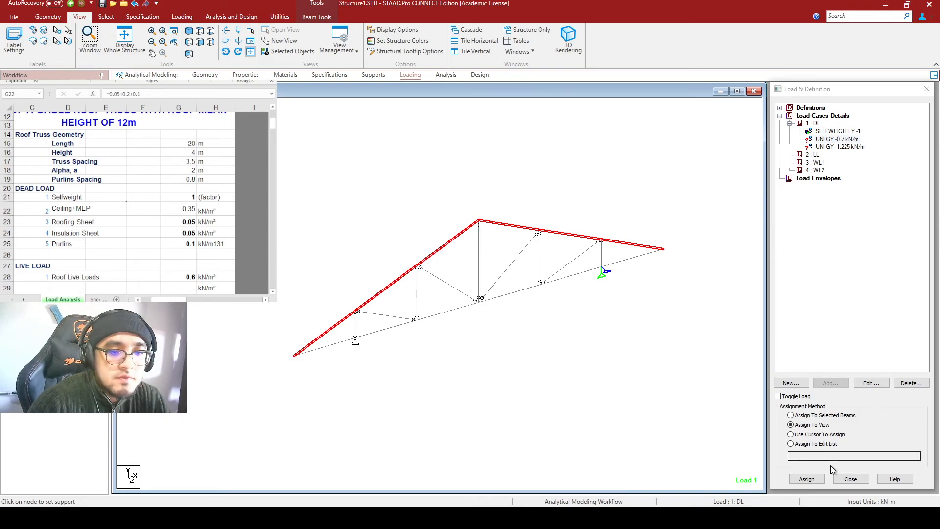
click(821, 416)
click(807, 479)
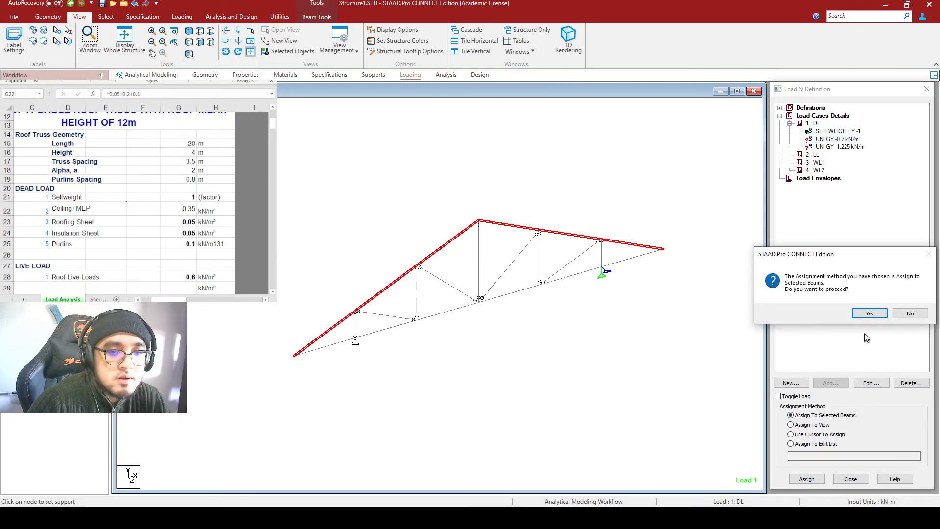
click(868, 317)
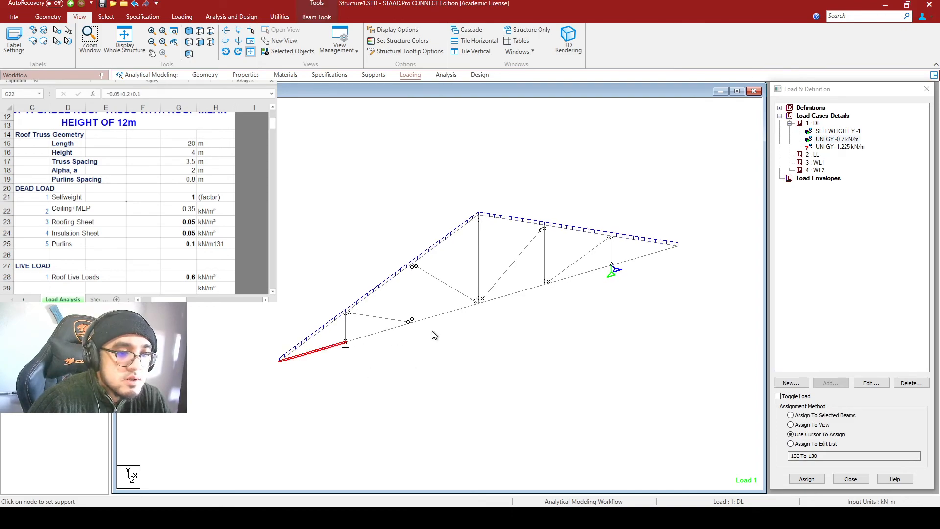
Assign the -1.225 kN/m GY uniform load to all selected bottom chord members of the truss.
ctrl+click(529, 289)
ctrl+click(582, 276)
ctrl+click(631, 261)
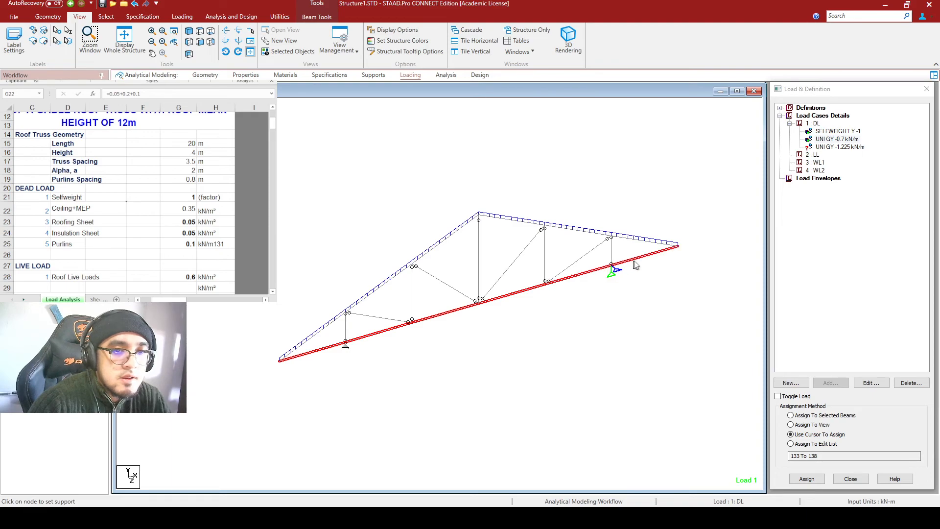
click(848, 148)
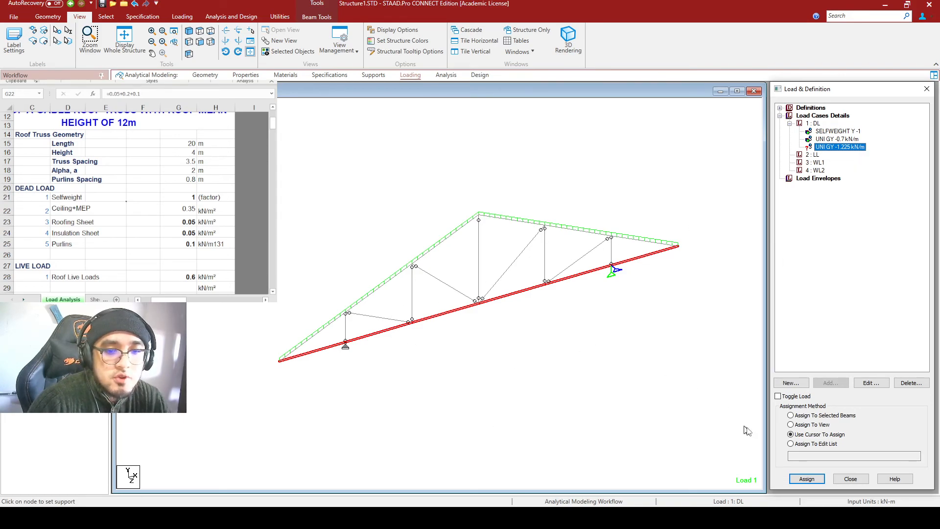
click(802, 415)
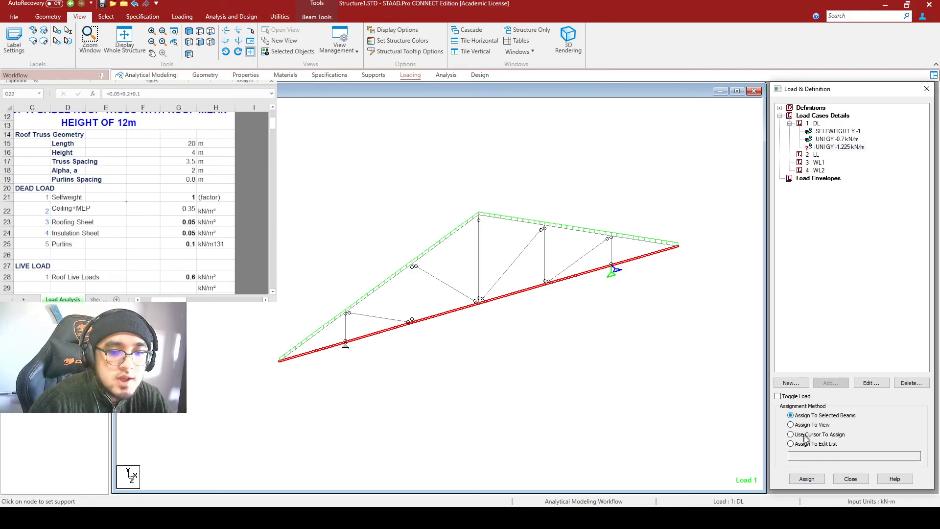
click(807, 479)
click(869, 312)
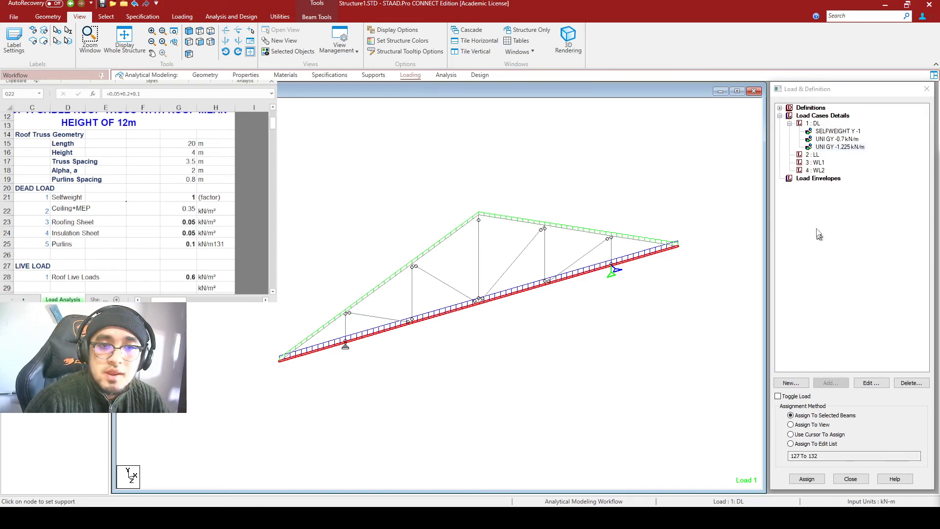
Activate the LL load case and highlight the roof live load value and its unit in the worksheet.
click(812, 154)
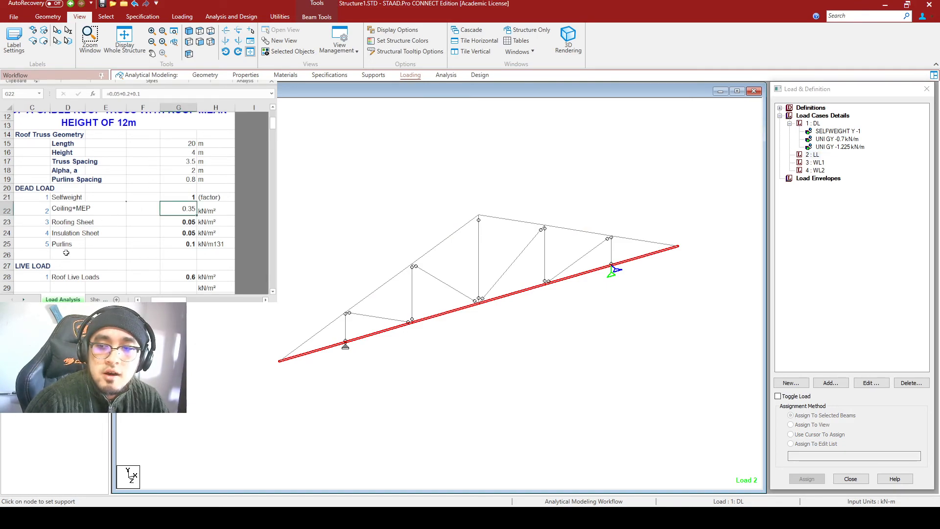
scroll(63, 250, down, 2)
drag(190, 223, 206, 223)
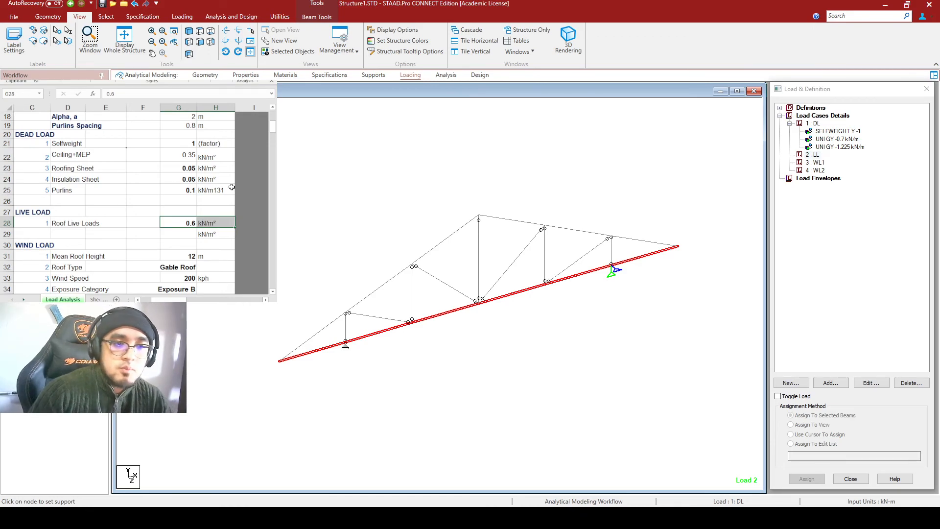
Deselect the members and handwrite the top chord live load calculation as LL tc = 0.6 kN/m² × 3.5 m.
click(385, 272)
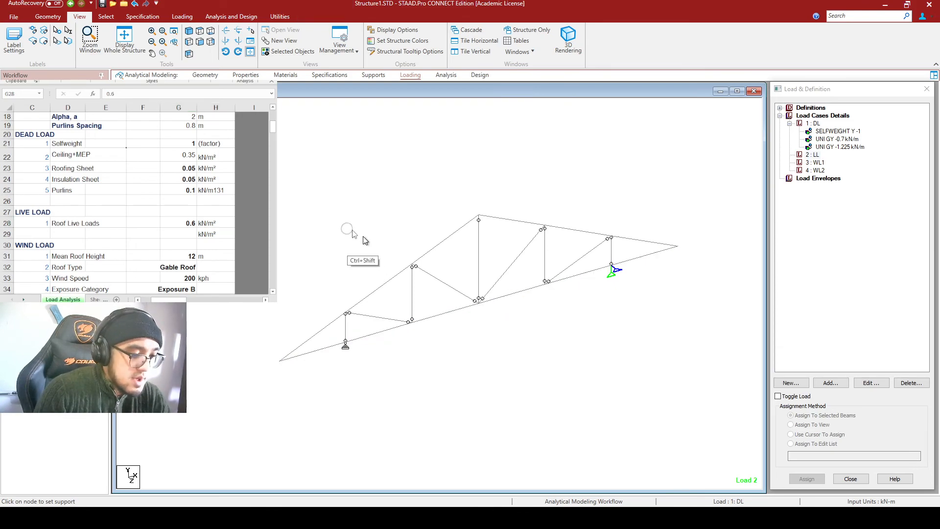
mouse_move(311, 129)
mouse_down()
mouse_move(323, 154)
mouse_move(335, 153)
mouse_move(299, 188)
mouse_up()
drag(281, 178, 319, 186)
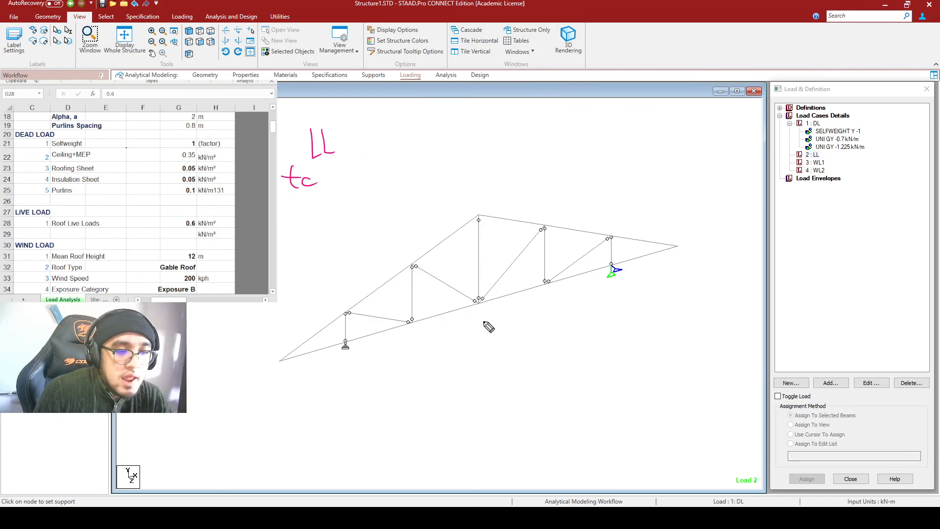
drag(351, 146, 368, 153)
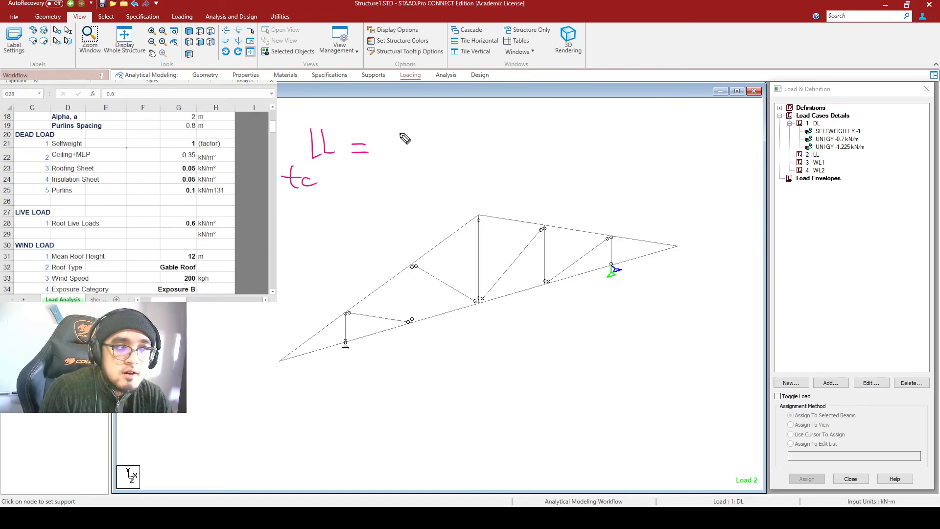
mouse_move(399, 138)
mouse_down()
mouse_move(396, 155)
mouse_move(400, 140)
mouse_move(444, 155)
mouse_move(456, 132)
mouse_up()
click(404, 154)
mouse_move(421, 158)
mouse_down()
mouse_move(462, 157)
mouse_move(448, 182)
mouse_up()
mouse_move(448, 170)
mouse_down()
mouse_move(457, 177)
mouse_move(491, 161)
mouse_up()
drag(490, 151, 477, 162)
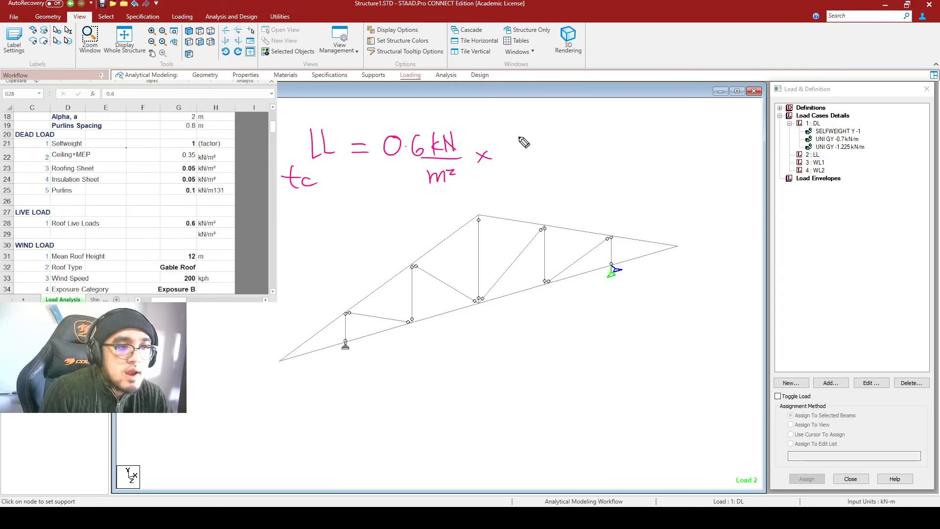
mouse_move(502, 139)
mouse_down()
mouse_move(504, 158)
mouse_move(522, 156)
mouse_move(539, 135)
mouse_move(560, 155)
mouse_up()
click(518, 156)
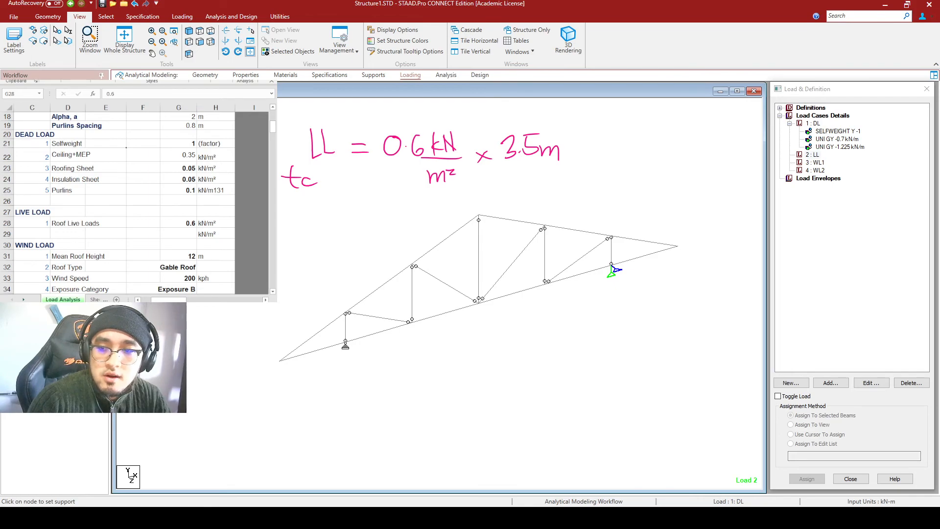
Switch to the calculator, compute .6×3.5 and show the answer as a decimal.
click(900, 355)
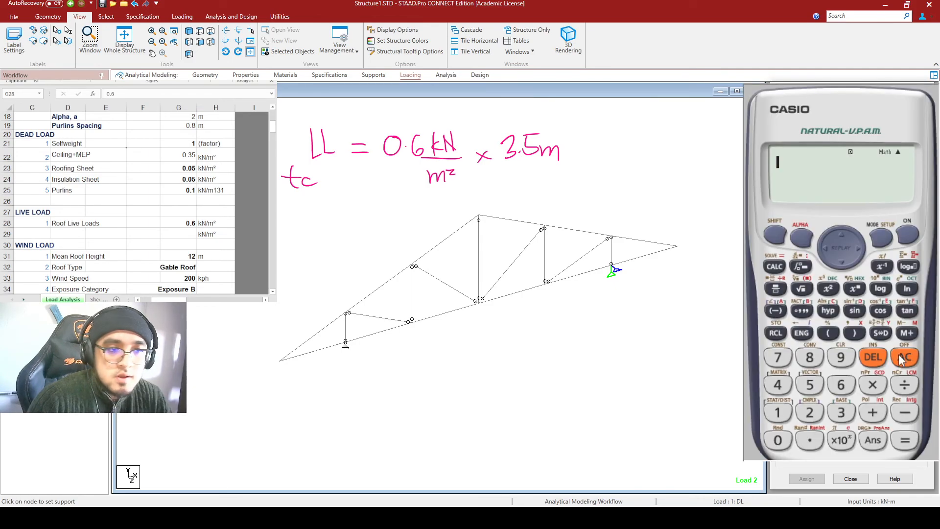
text(.6*3.5)
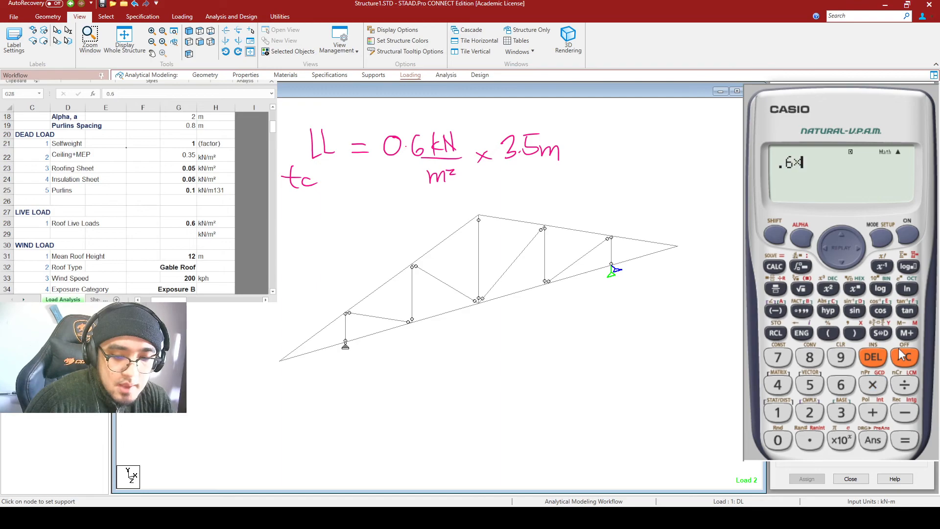
key(Return)
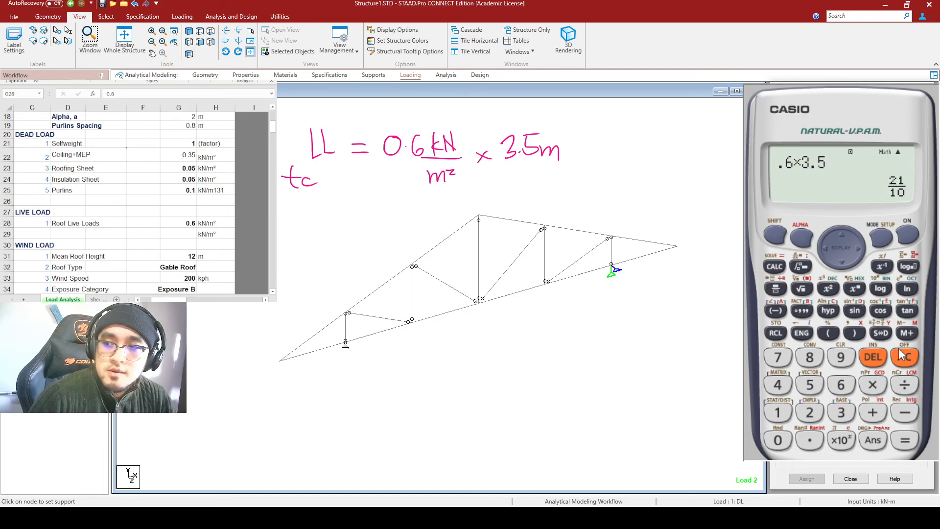
click(885, 335)
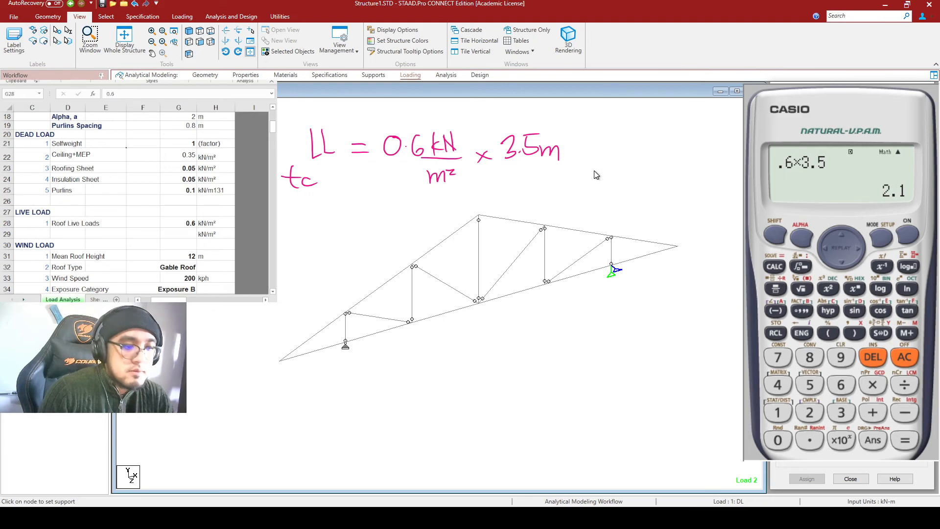
Handwrite 2.1 kN/m as the result of the top chord live load calculation.
drag(566, 145, 630, 153)
click(613, 153)
mouse_move(639, 139)
mouse_down()
mouse_move(640, 153)
mouse_move(645, 134)
mouse_up()
mouse_move(645, 133)
mouse_down()
mouse_move(649, 143)
mouse_move(652, 133)
mouse_up()
mouse_move(662, 130)
mouse_down()
mouse_move(651, 160)
mouse_move(674, 157)
mouse_up()
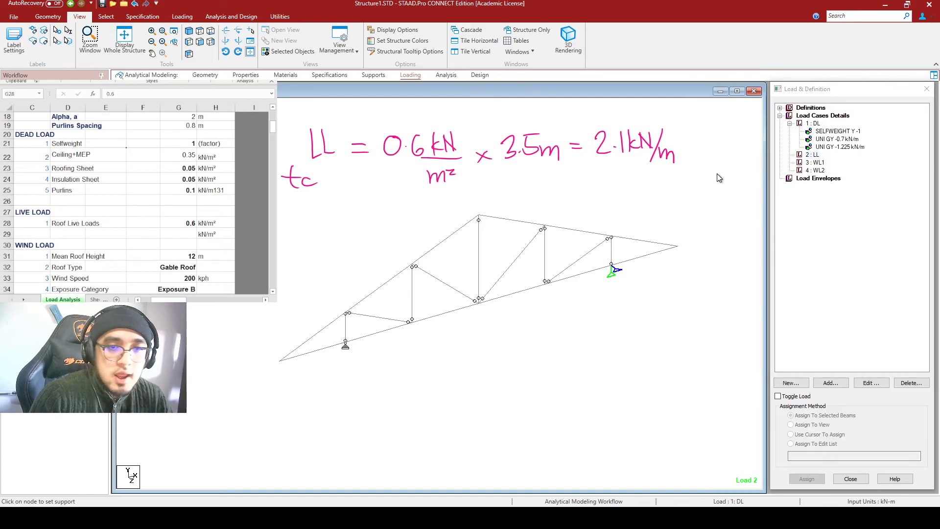
Add a uniform force member load of -2.1 kN/m in the GY direction to the LL load case.
click(813, 155)
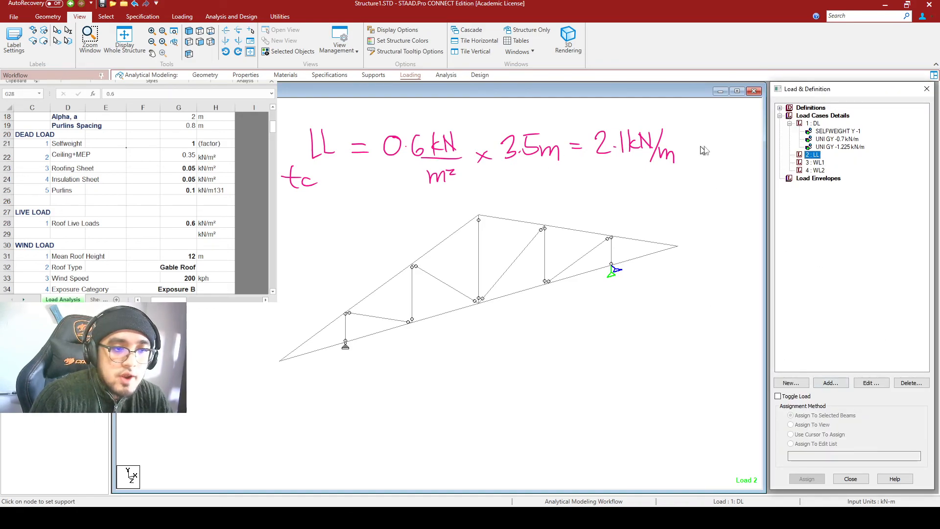
click(831, 382)
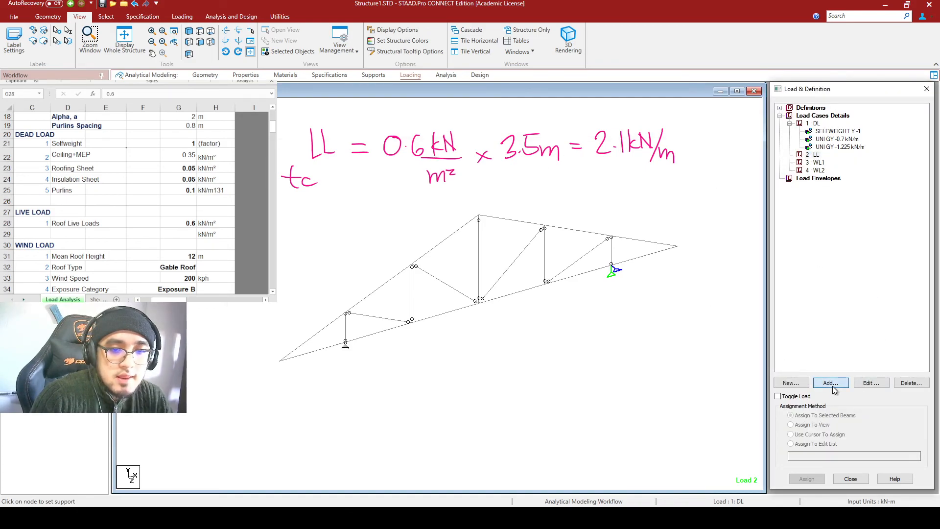
drag(455, 136, 498, 200)
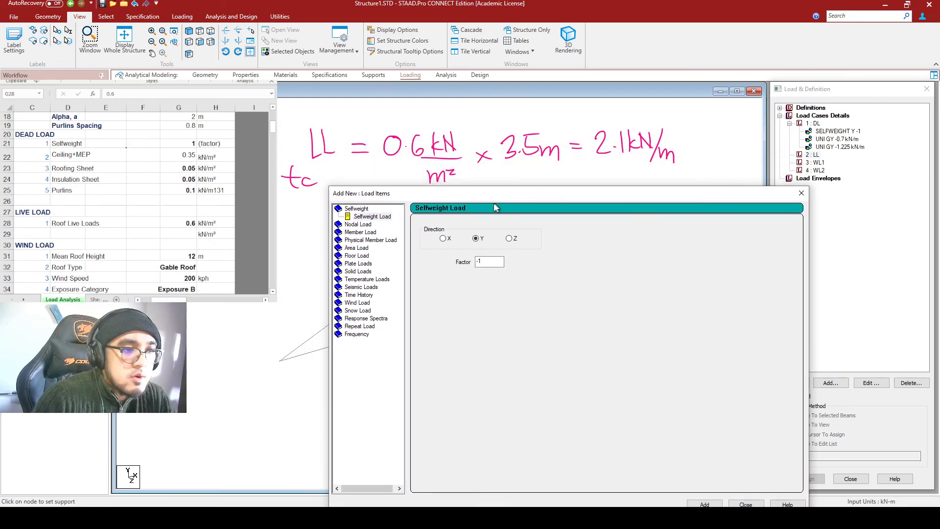
click(370, 232)
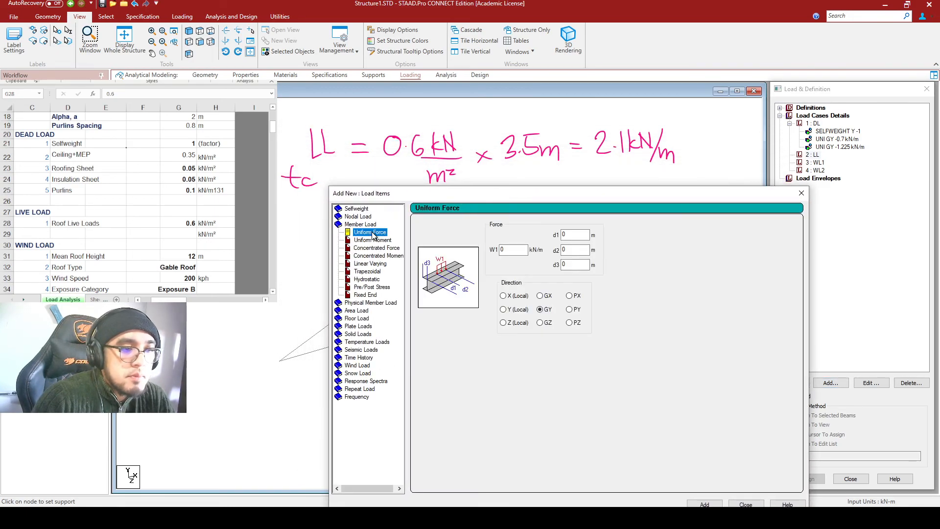
drag(487, 194, 485, 226)
drag(510, 283, 461, 281)
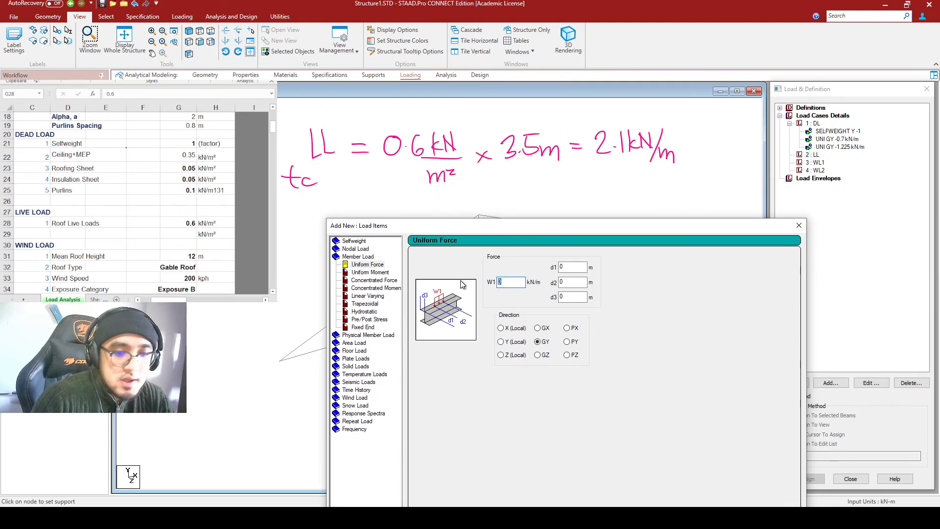
text(-2.1)
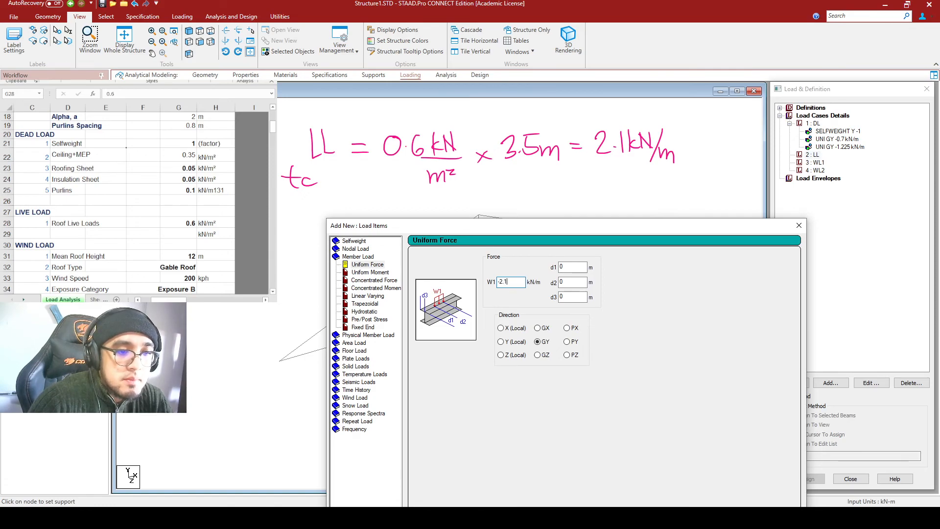
drag(545, 224, 547, 189)
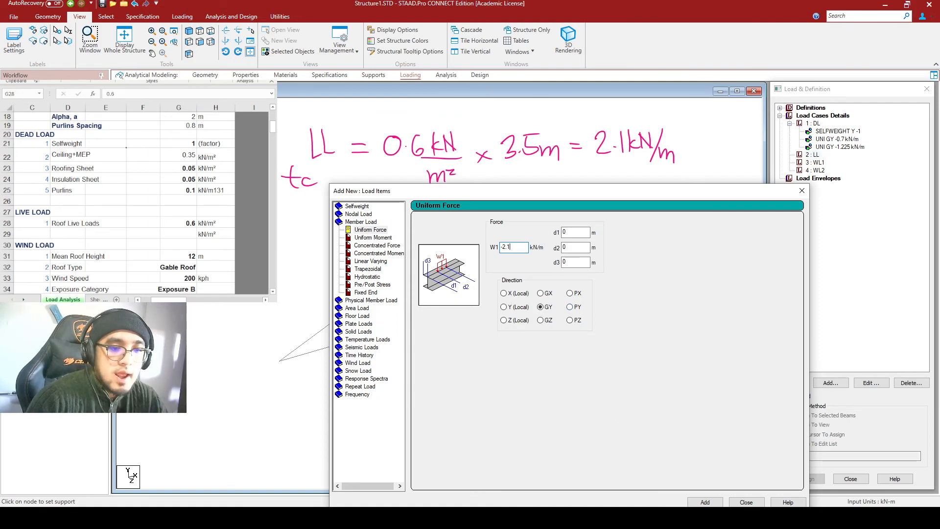
click(705, 502)
click(761, 502)
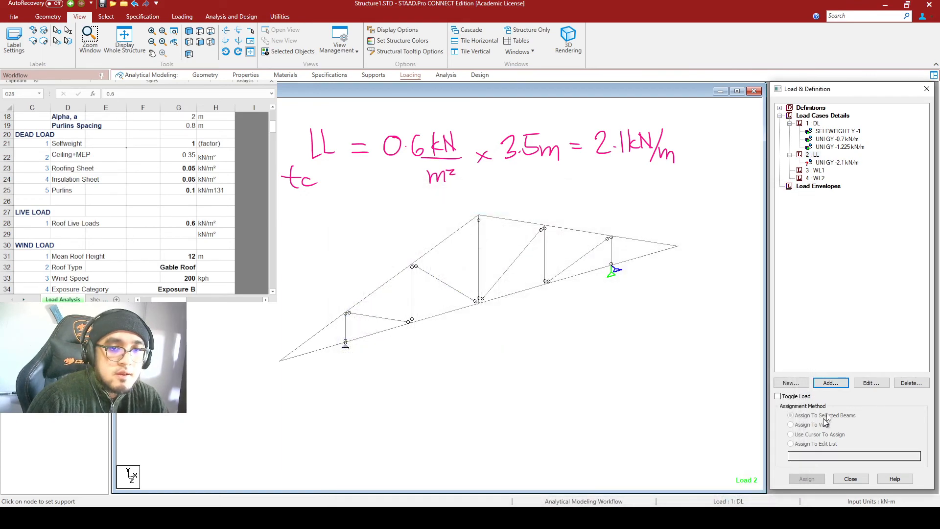
Assign the -2.1 kN/m live load to the six top chord members on both roof slopes, and clear the selection.
click(838, 162)
click(313, 337)
ctrl+click(371, 294)
ctrl+click(437, 253)
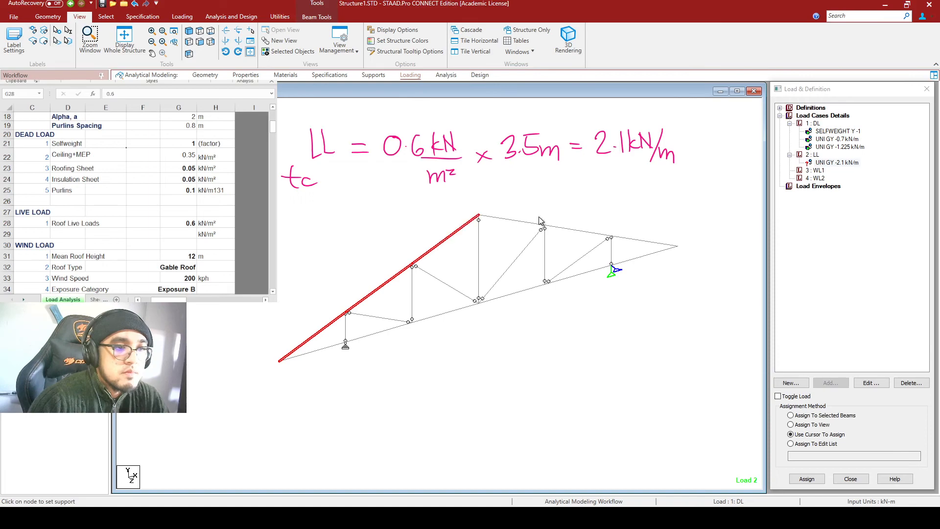
ctrl+click(524, 224)
ctrl+click(576, 232)
ctrl+click(638, 244)
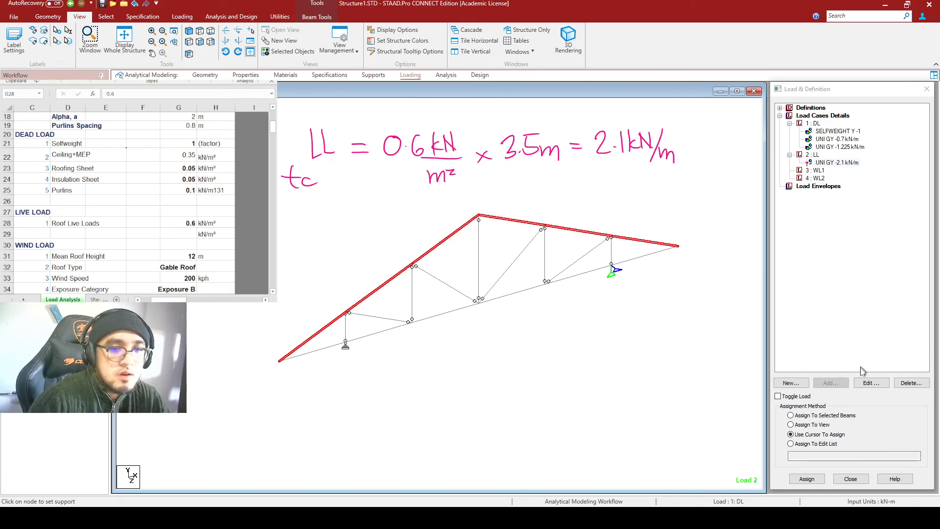
click(807, 479)
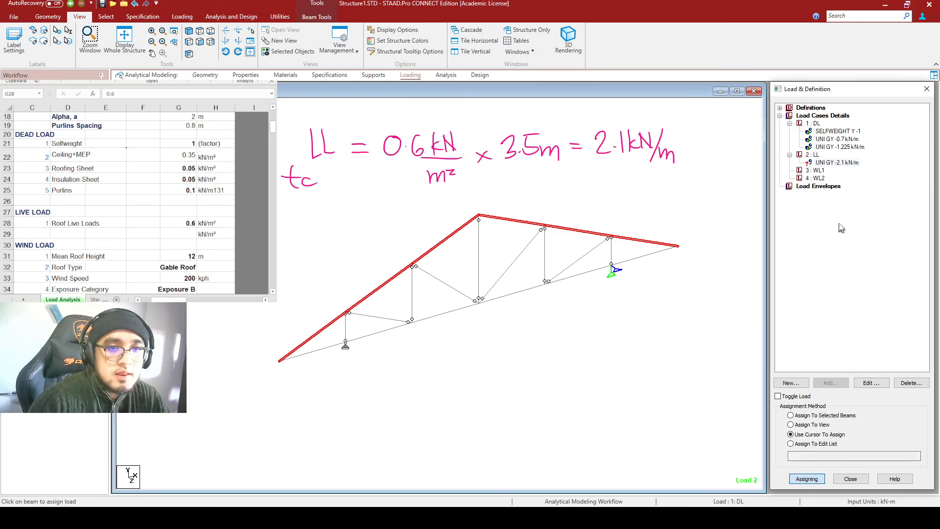
click(806, 416)
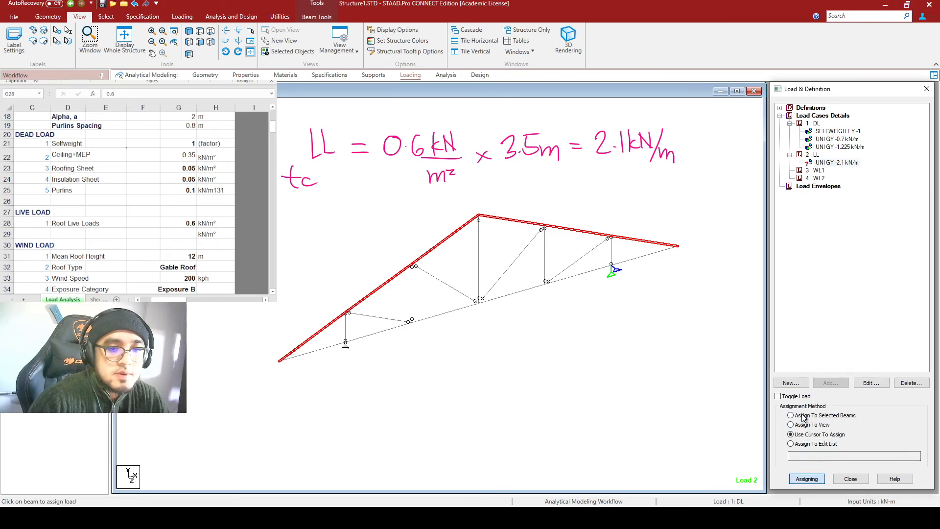
click(812, 476)
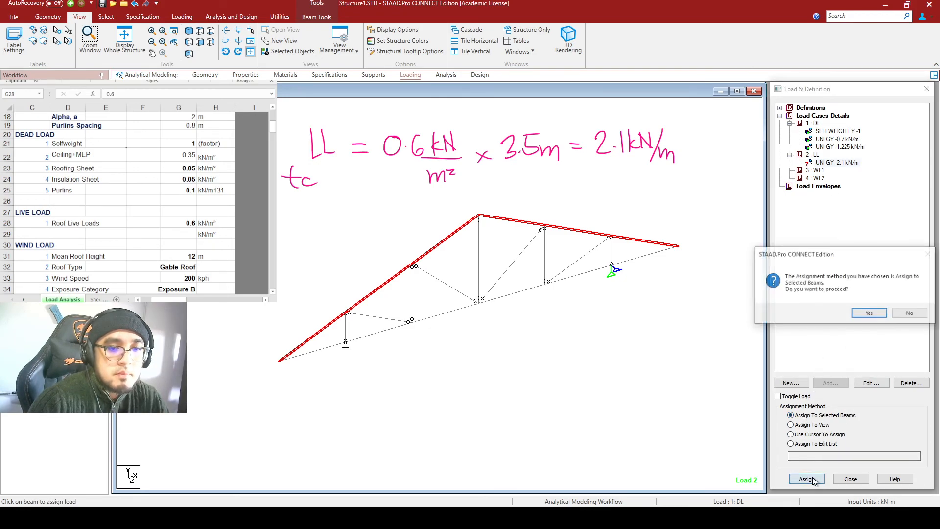
click(869, 313)
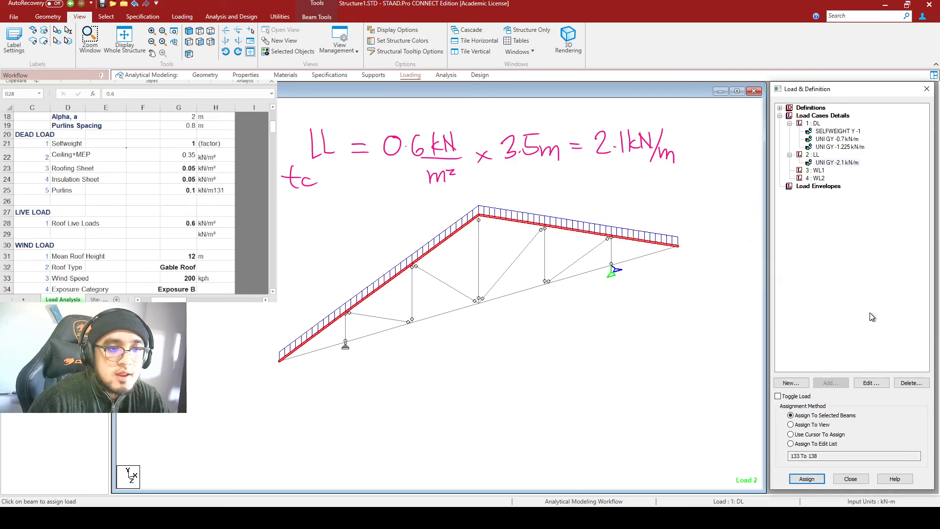
click(576, 294)
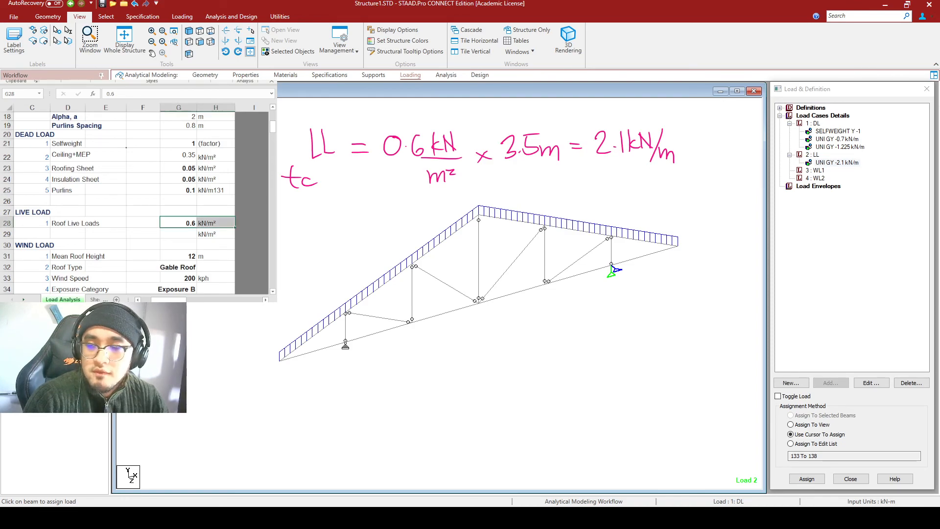
Highlight the Mean Roof Height row in the worksheet's wind load section and enlarge the sheet to read the wind parameters.
scroll(115, 210, down, 3)
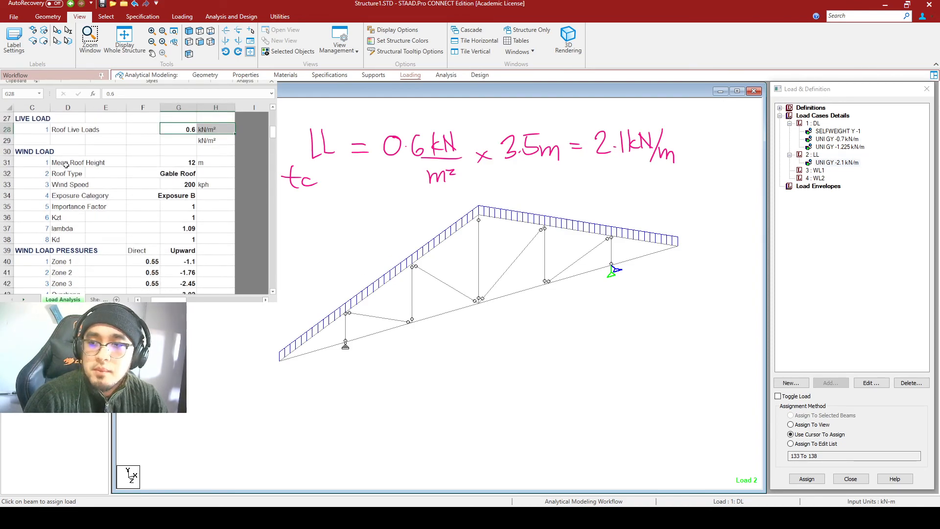
drag(69, 161, 182, 165)
ctrl+scroll(178, 186, up, 2)
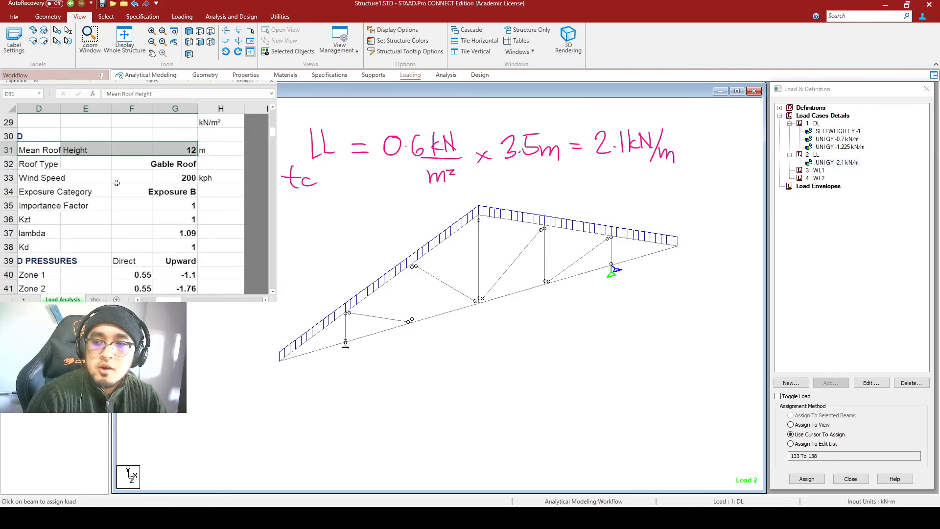
drag(168, 300, 163, 300)
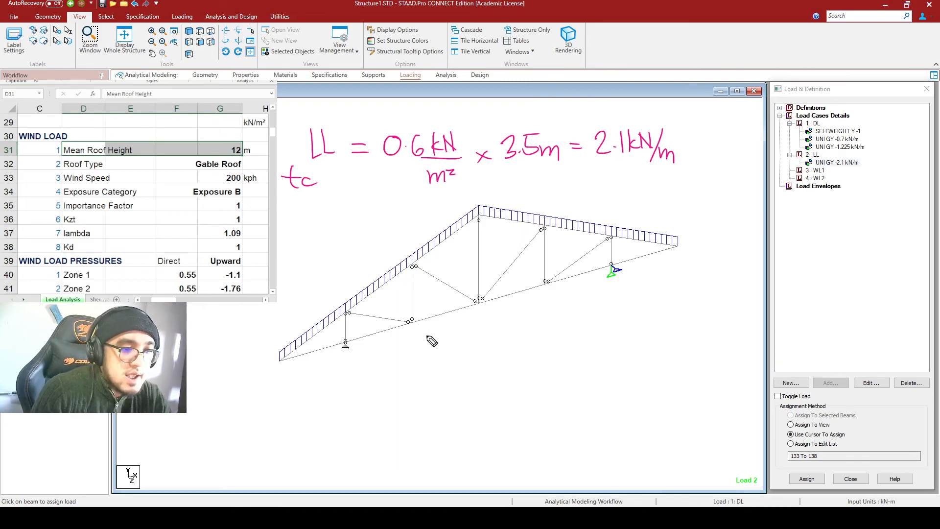
Handwrite C & C below the truss and switch to the WindLoad Roof Truss document in Word.
mouse_move(468, 356)
mouse_down()
mouse_move(478, 383)
mouse_move(515, 373)
mouse_up()
drag(546, 342, 568, 368)
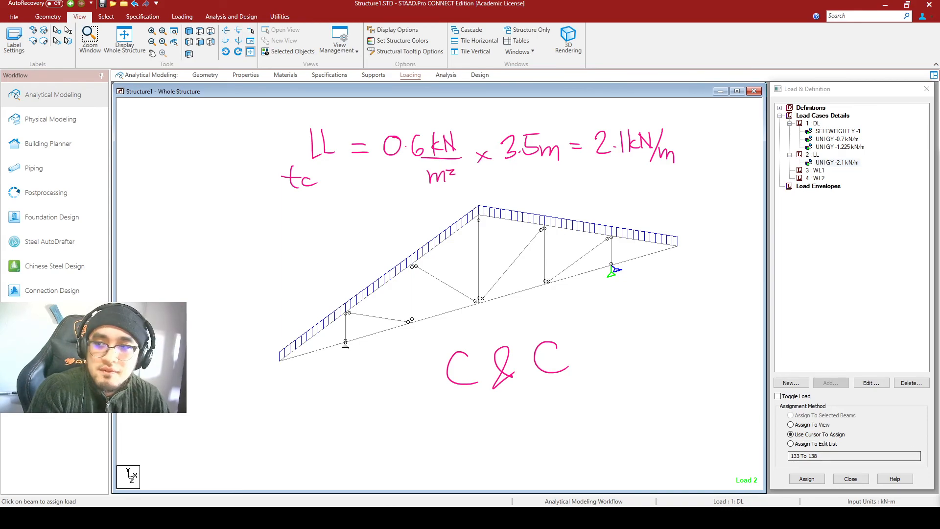
drag(0, 133, 253, 128)
double_click(253, 128)
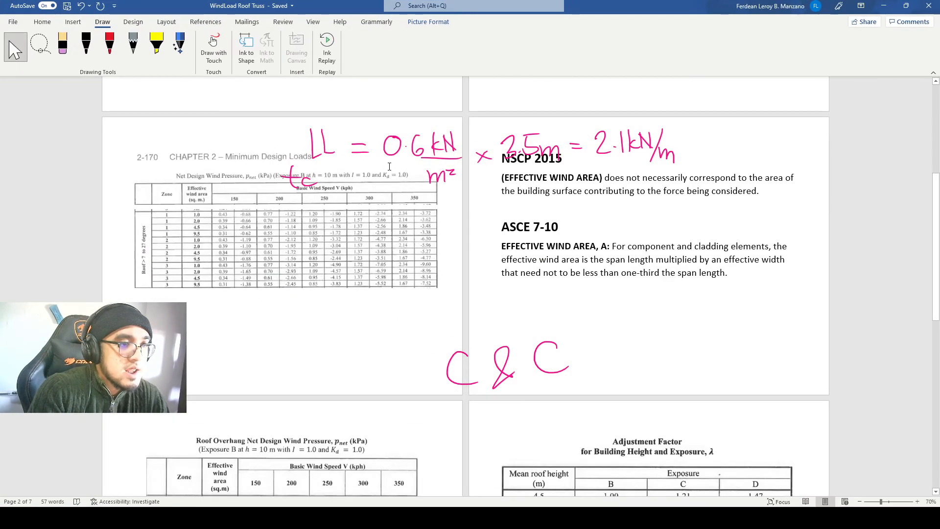
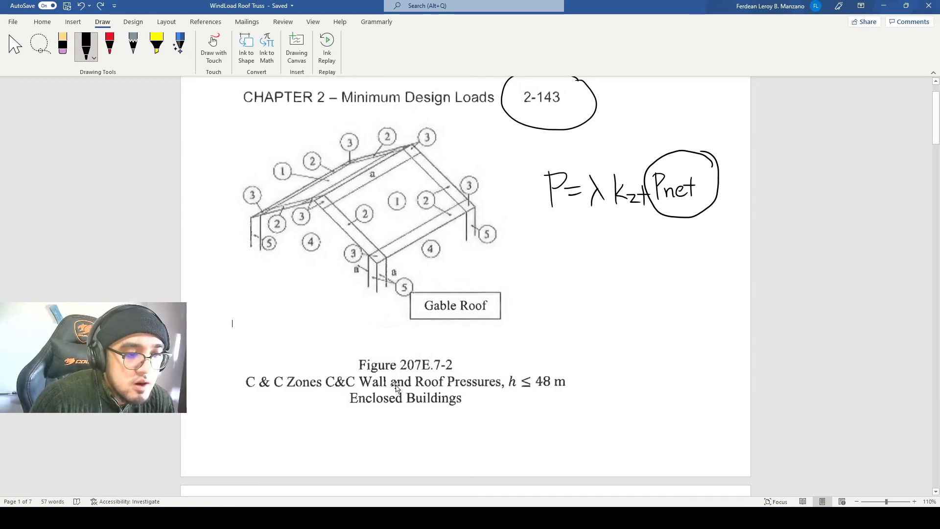
Circle the 0.60 kPa load for slope case 2 with tributary area over 60 m², and the Table 205-3 label, in black ink.
scroll(634, 238, down, 6)
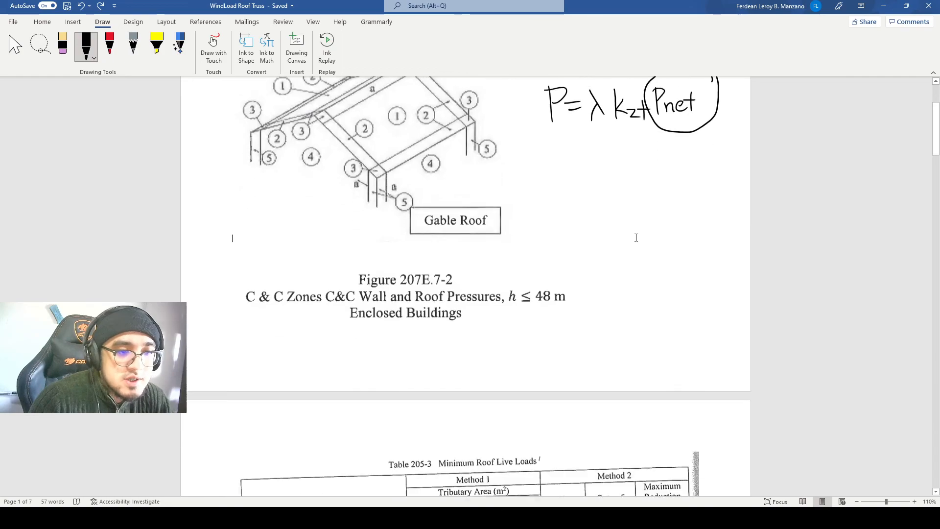
scroll(634, 238, down, 20)
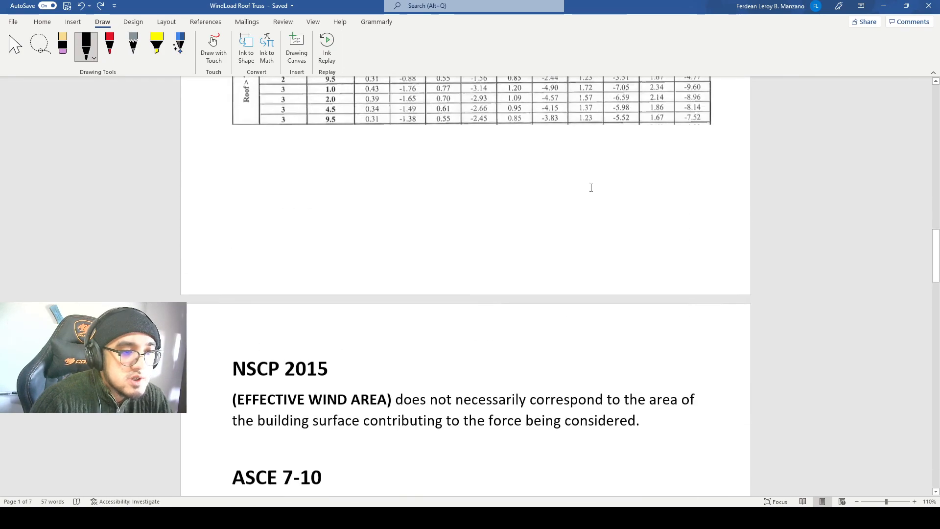
scroll(590, 201, up, 18)
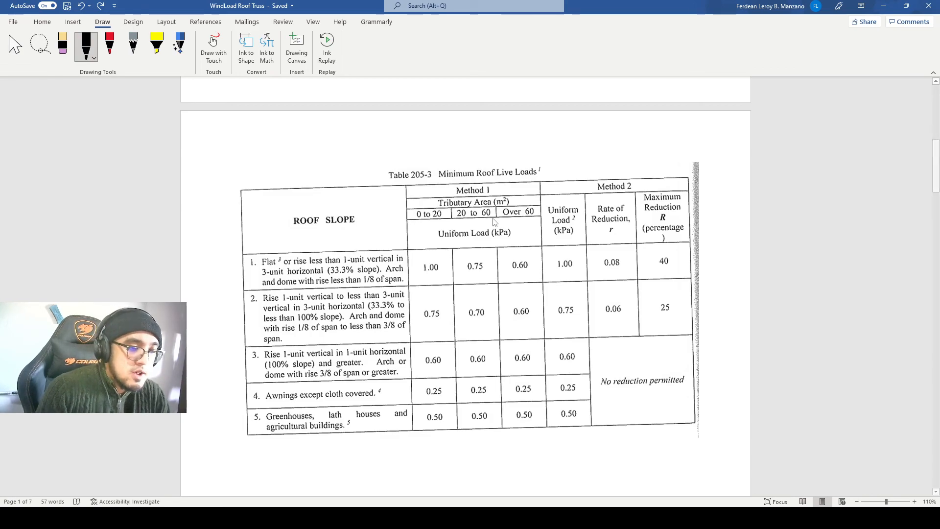
click(86, 46)
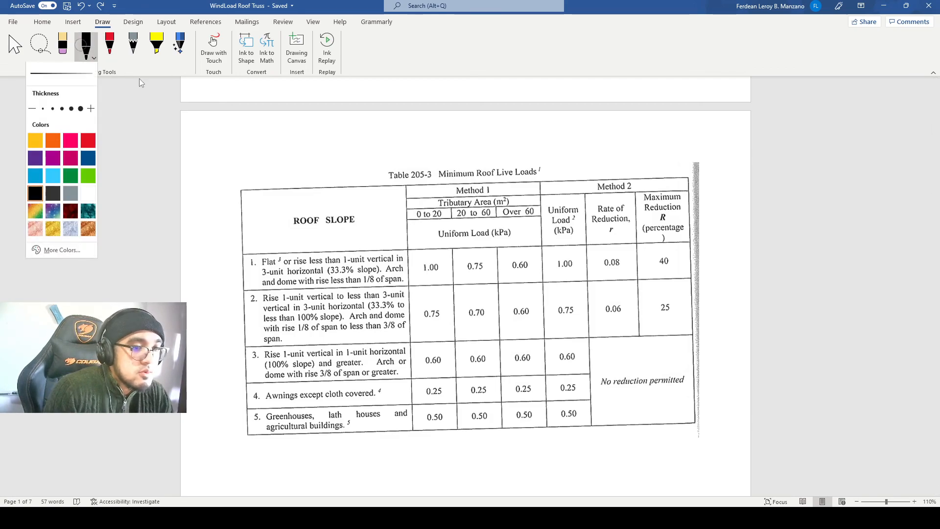
click(539, 304)
mouse_move(541, 298)
mouse_down()
mouse_move(484, 296)
mouse_move(543, 334)
mouse_move(550, 303)
mouse_up()
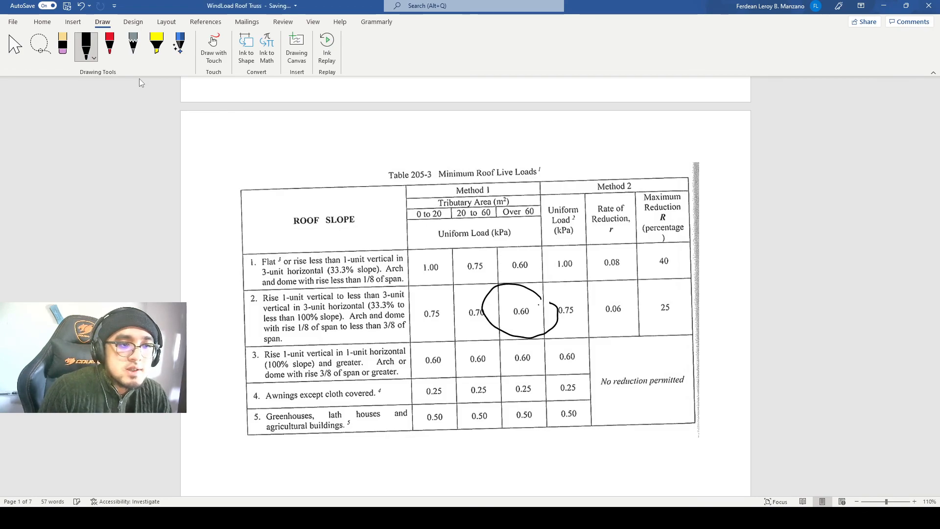
mouse_move(414, 160)
mouse_down()
mouse_move(398, 185)
mouse_move(446, 179)
mouse_move(436, 163)
mouse_up()
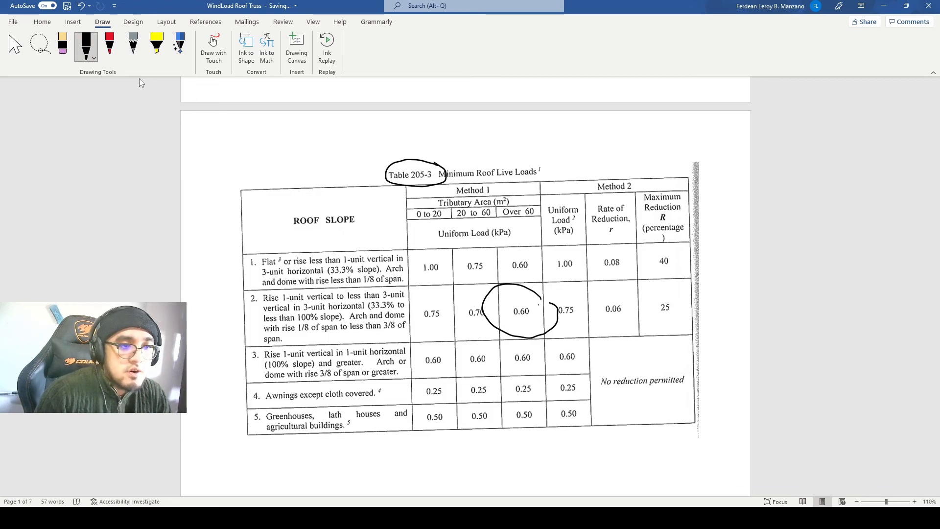
Circle λ and Kzt in turn in the wind pressure formula beside the gable roof figure, undoing each circle.
scroll(659, 260, up, 4)
scroll(658, 260, up, 8)
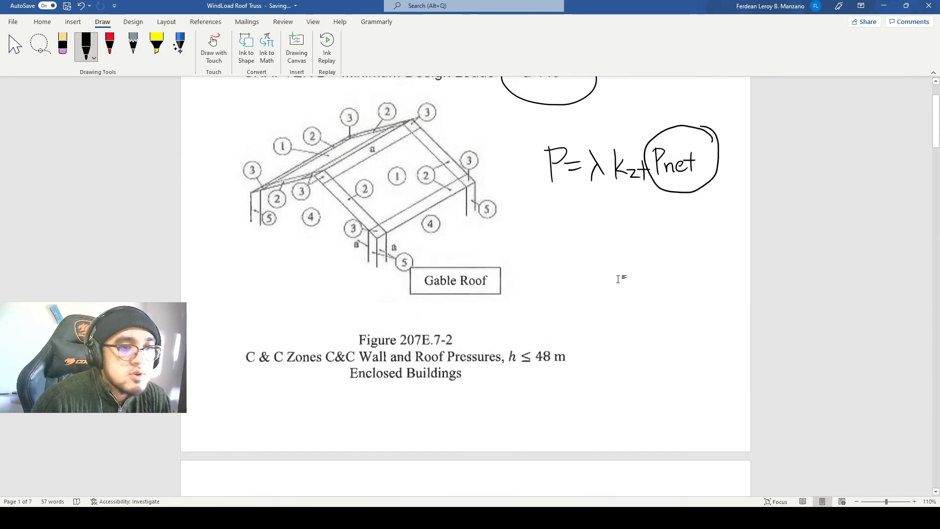
scroll(618, 278, up, 3)
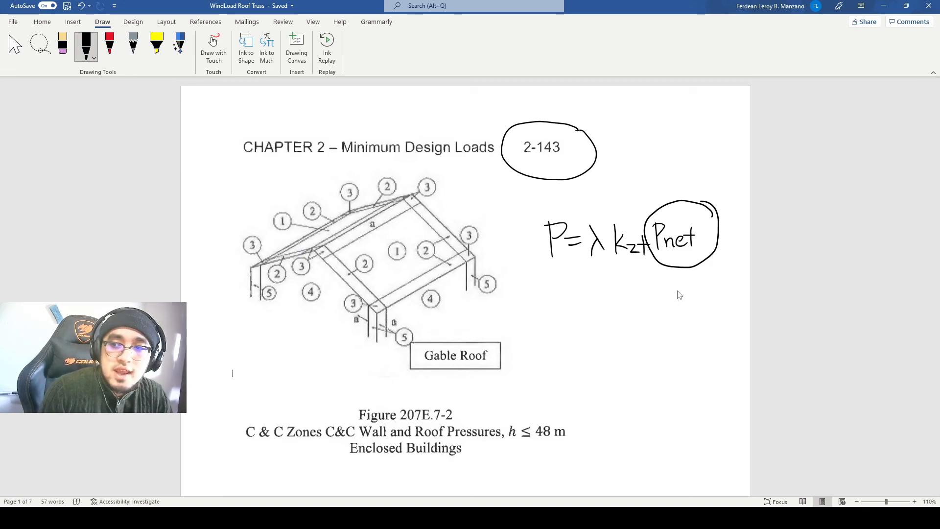
mouse_move(596, 221)
mouse_down()
mouse_move(573, 250)
mouse_move(610, 244)
mouse_up()
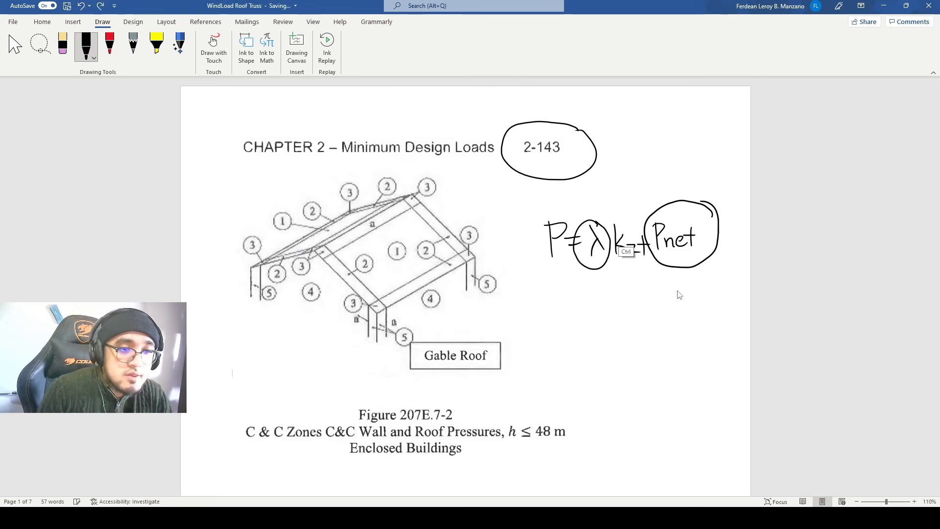
key(ctrl+z)
mouse_move(619, 218)
mouse_down()
mouse_move(641, 273)
mouse_move(648, 234)
mouse_up()
key(ctrl+z)
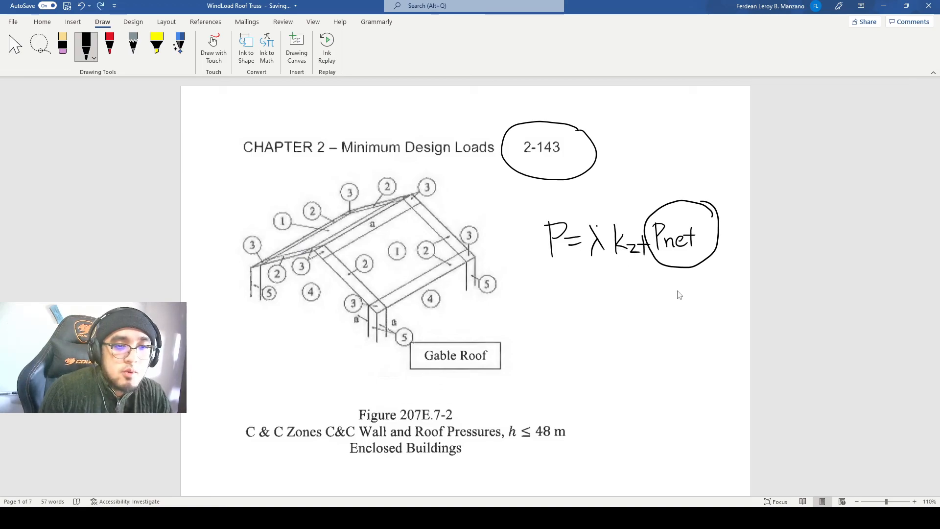
Circle the Basic Wind Speed V (kph) and Zone headings in the net design wind pressure table on page 2-170.
scroll(510, 245, down, 15)
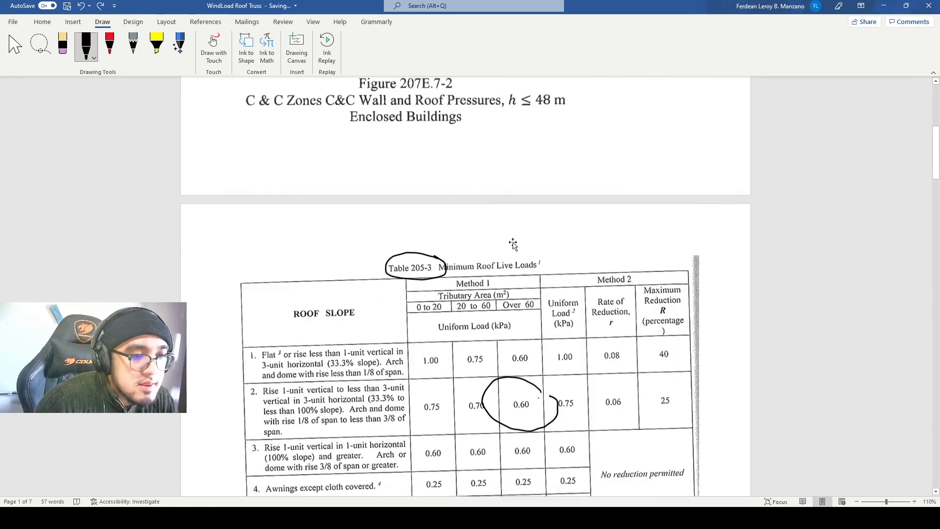
scroll(548, 240, down, 9)
scroll(551, 241, up, 5)
scroll(450, 265, down, 1)
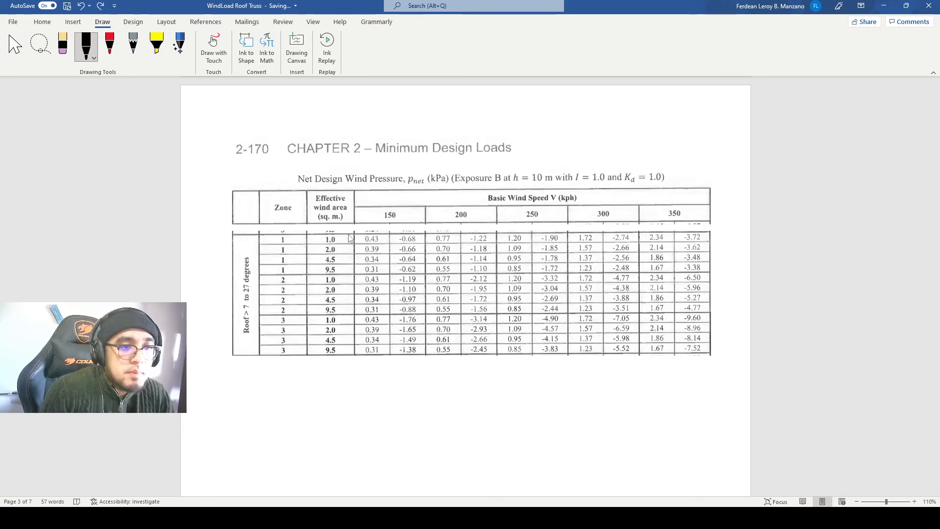
mouse_move(582, 188)
mouse_down()
mouse_move(486, 197)
mouse_move(590, 204)
mouse_move(582, 188)
mouse_up()
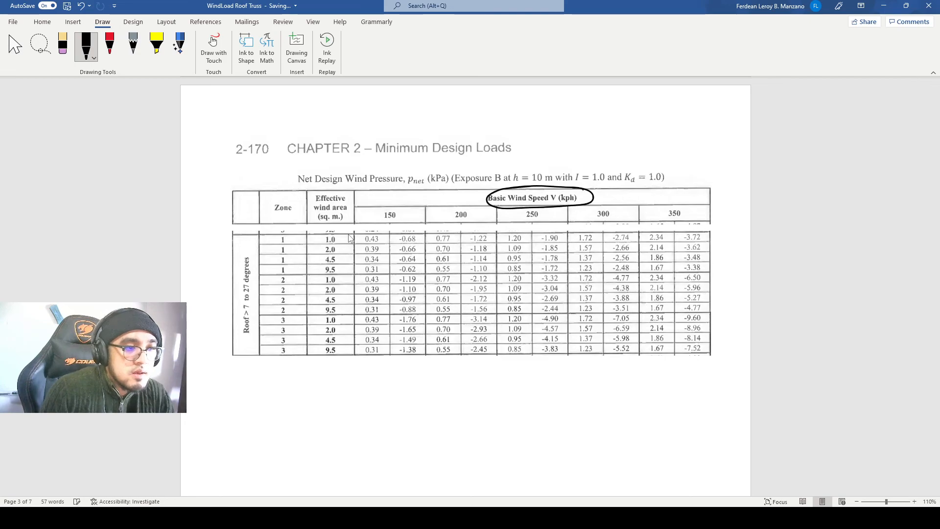
mouse_move(295, 198)
mouse_down()
mouse_move(280, 225)
mouse_move(284, 194)
mouse_up()
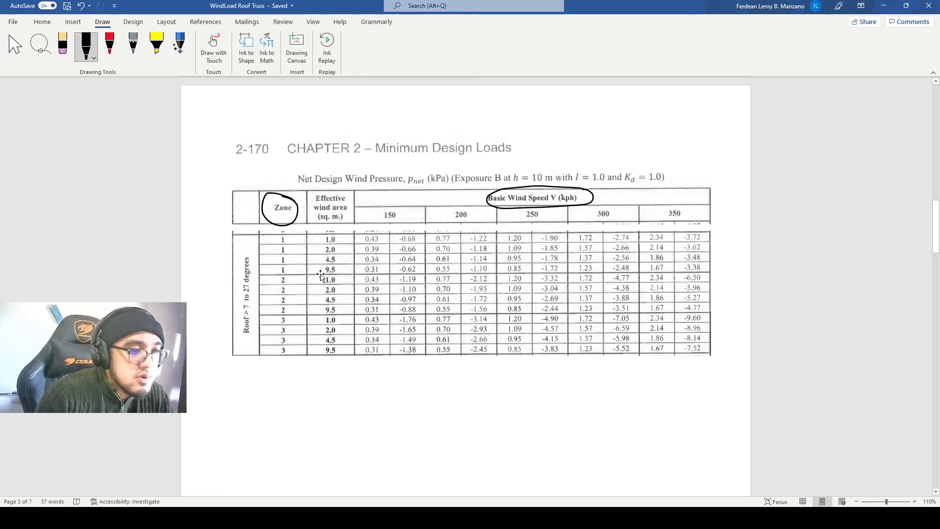
Circle the column of zone values in the net design wind pressure table and zones 1, 2 and 3 in the gable roof figure.
mouse_move(304, 248)
mouse_down()
mouse_move(269, 270)
mouse_move(301, 355)
mouse_move(298, 247)
mouse_up()
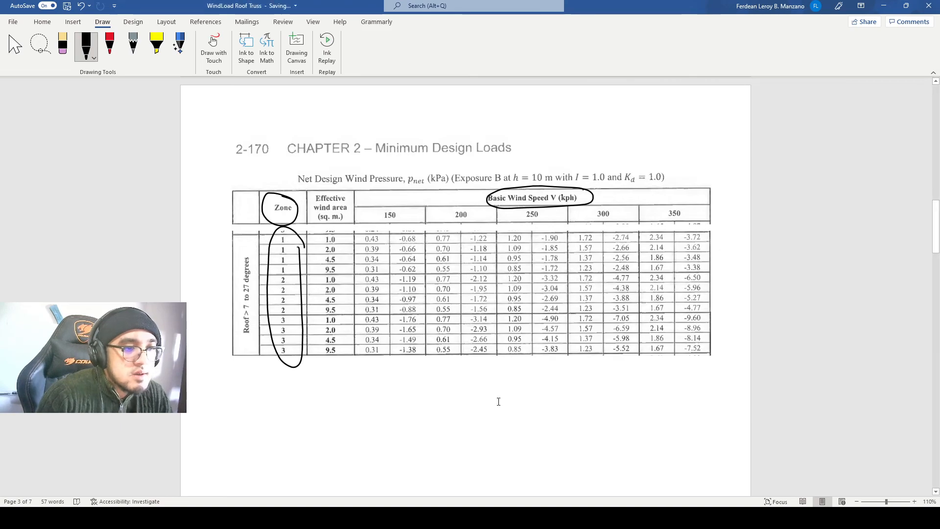
scroll(502, 392, up, 20)
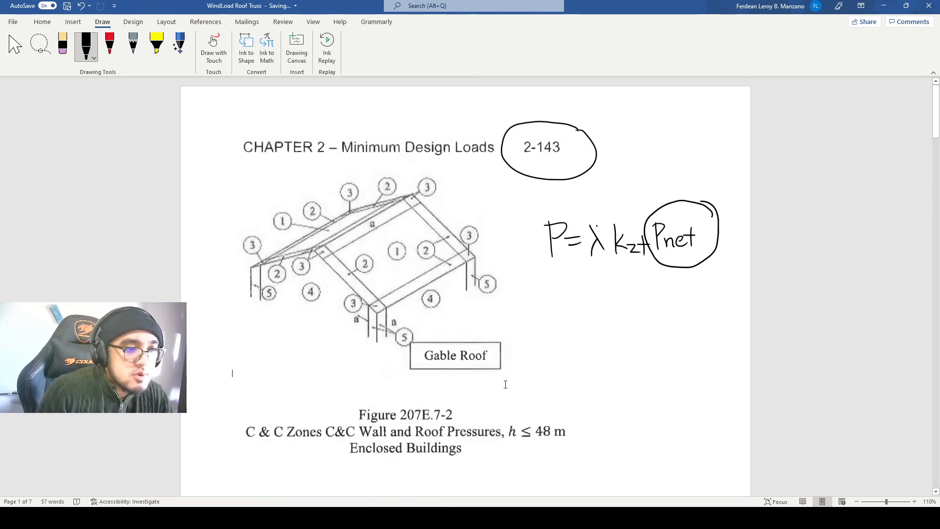
mouse_move(406, 232)
mouse_down()
mouse_move(387, 270)
mouse_move(408, 236)
mouse_move(436, 247)
mouse_up()
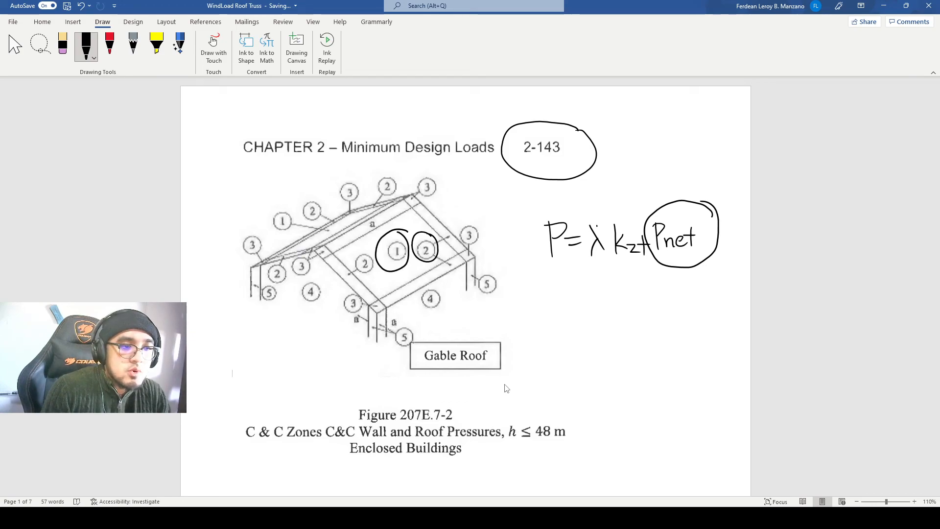
mouse_move(443, 171)
mouse_down()
mouse_move(433, 204)
mouse_move(444, 172)
mouse_up()
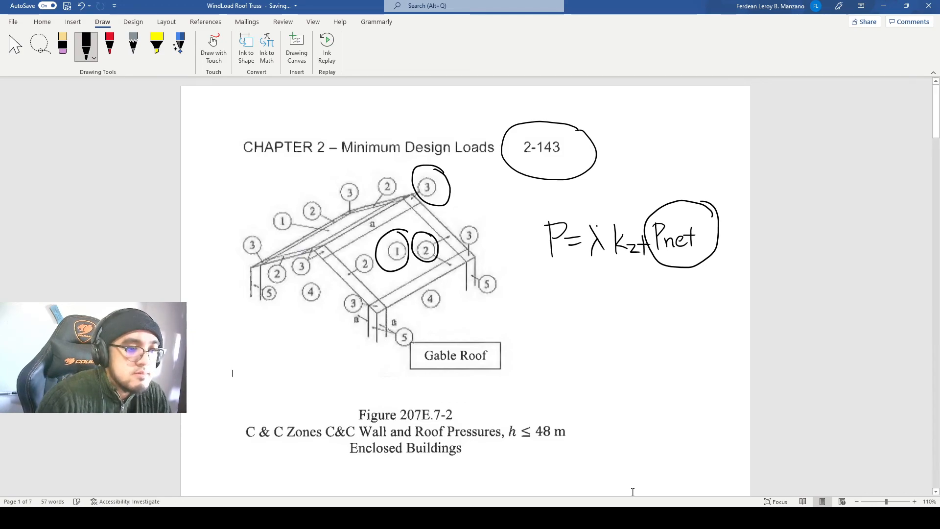
Circle the column of effective wind area values in the net design wind pressure table on page 2-170.
scroll(607, 453, down, 20)
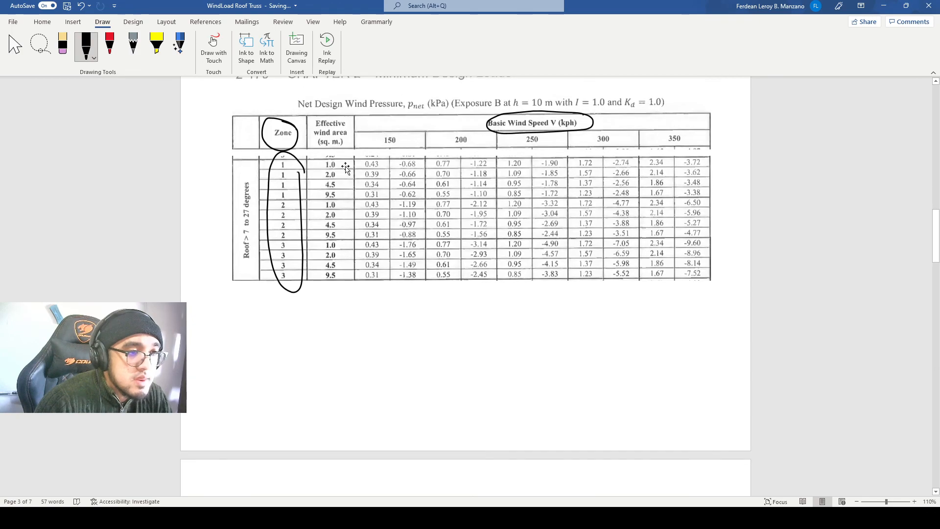
scroll(417, 305, up, 3)
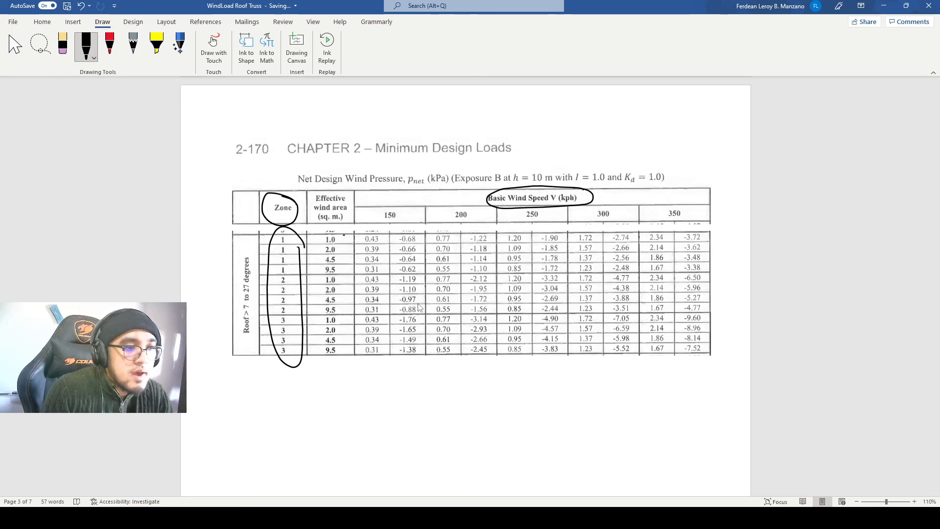
mouse_move(325, 229)
mouse_down()
mouse_move(316, 346)
mouse_move(340, 353)
mouse_up()
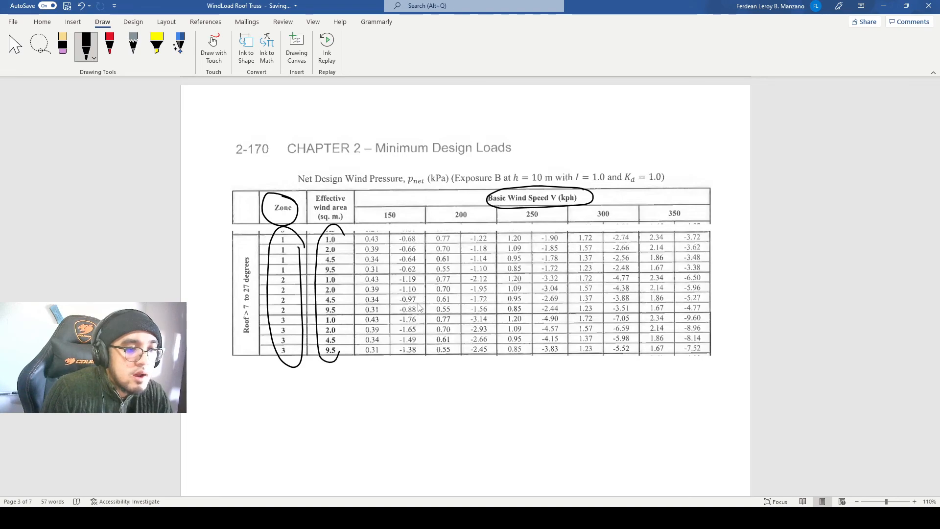
drag(345, 299, 344, 237)
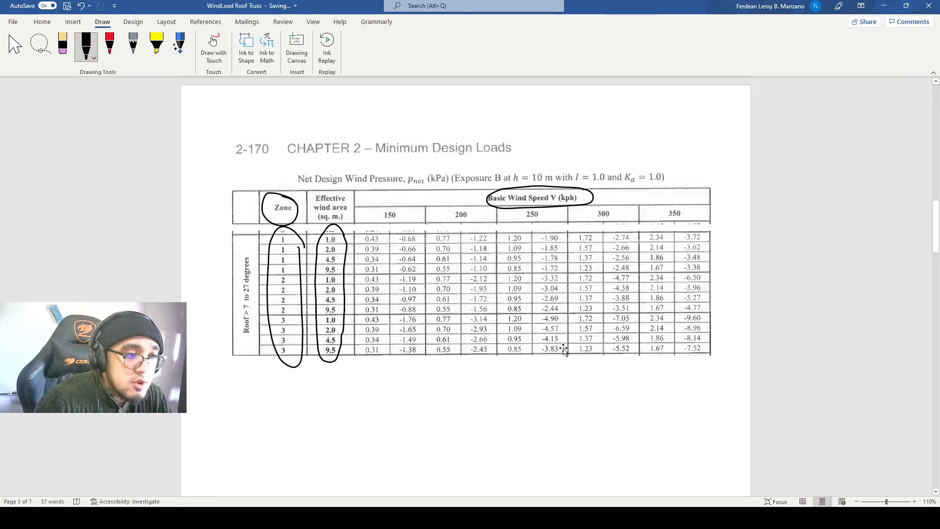
Review the NSCP 2015 and ASCE 7-10 effective wind area definitions, selecting the phrase "effective wind area is the span length".
scroll(552, 279, down, 5)
scroll(451, 157, down, 4)
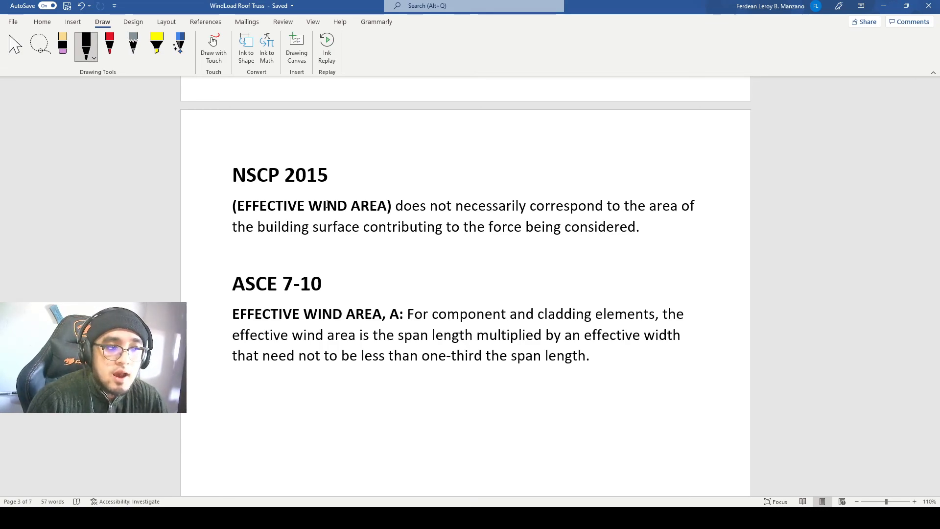
scroll(325, 260, down, 1)
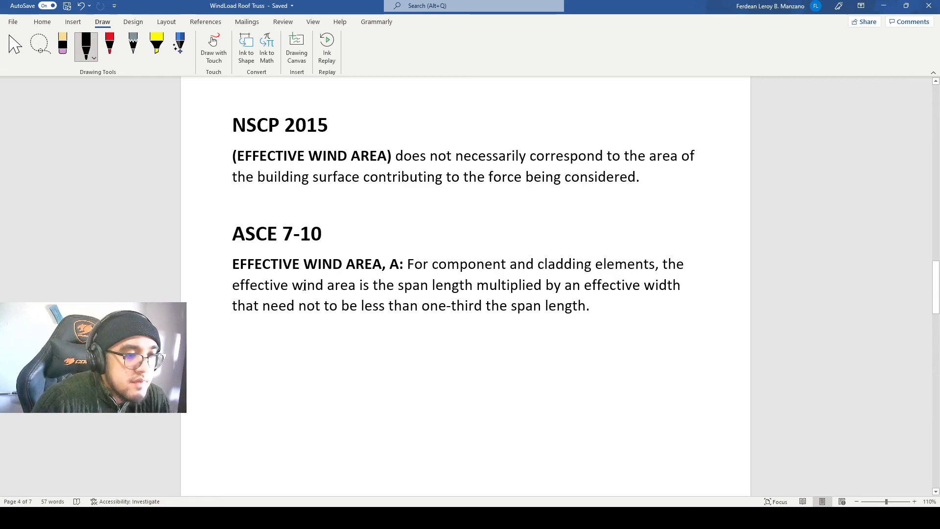
drag(234, 285, 440, 286)
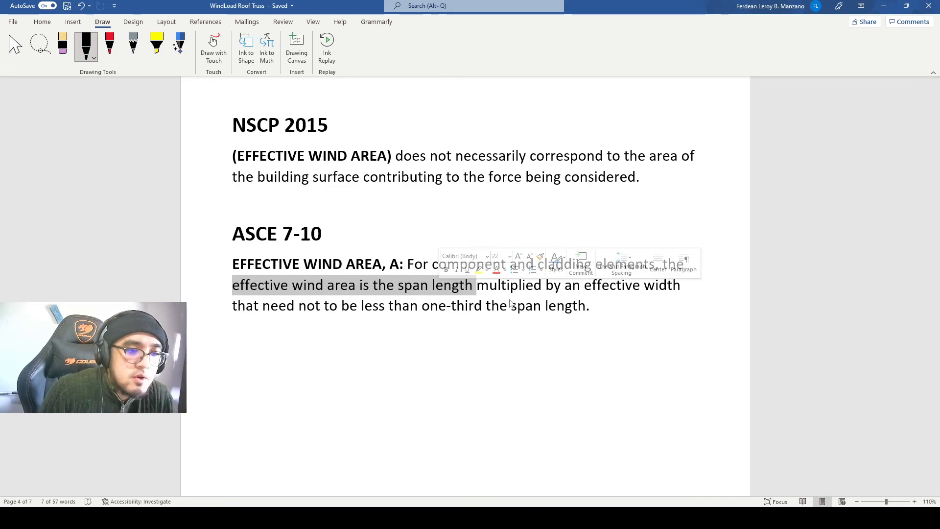
click(491, 283)
scroll(491, 283, down, 2)
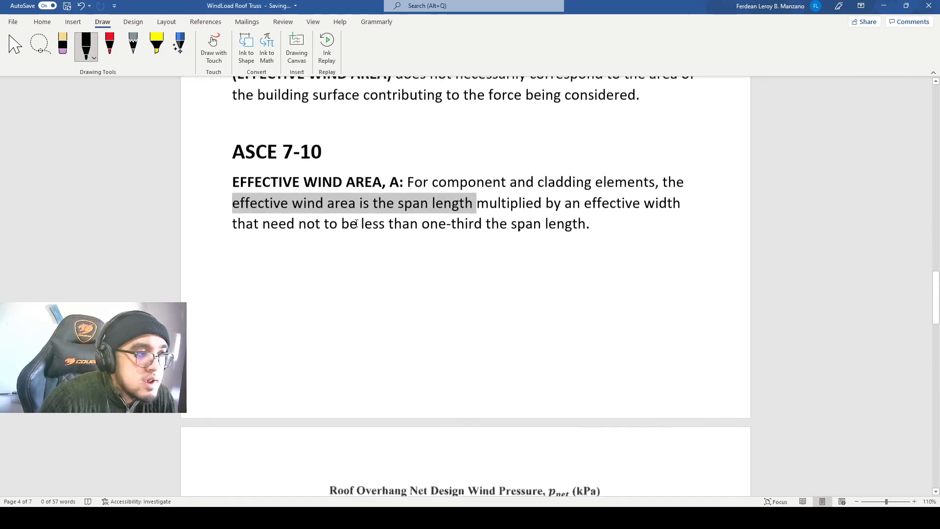
Draw three roughly parallel vertical black ink lines in the blank space below the ASCE 7-10 effective wind area definition.
click(86, 47)
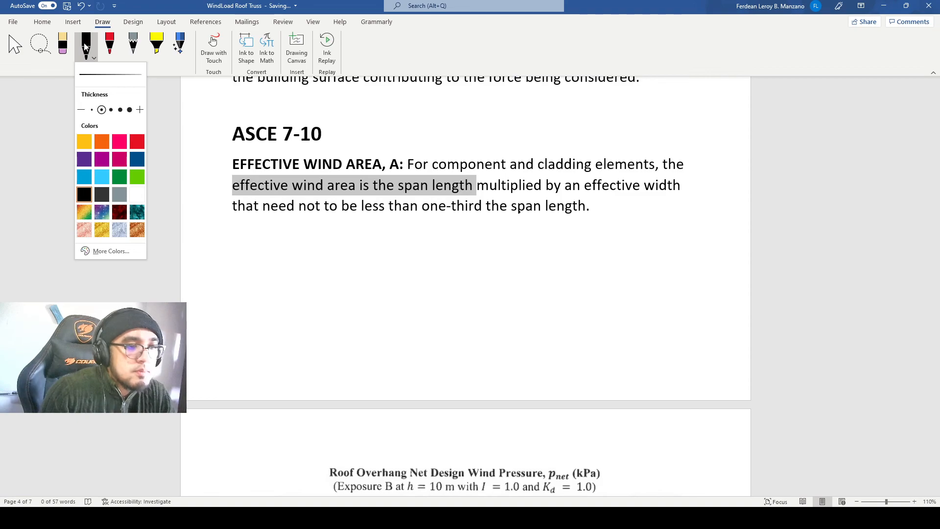
click(236, 267)
drag(453, 245, 457, 295)
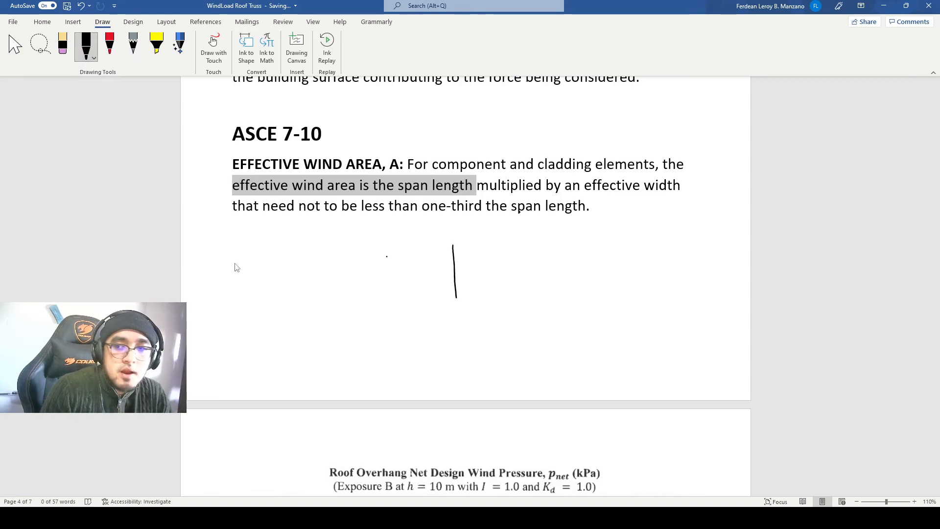
drag(455, 346, 456, 370)
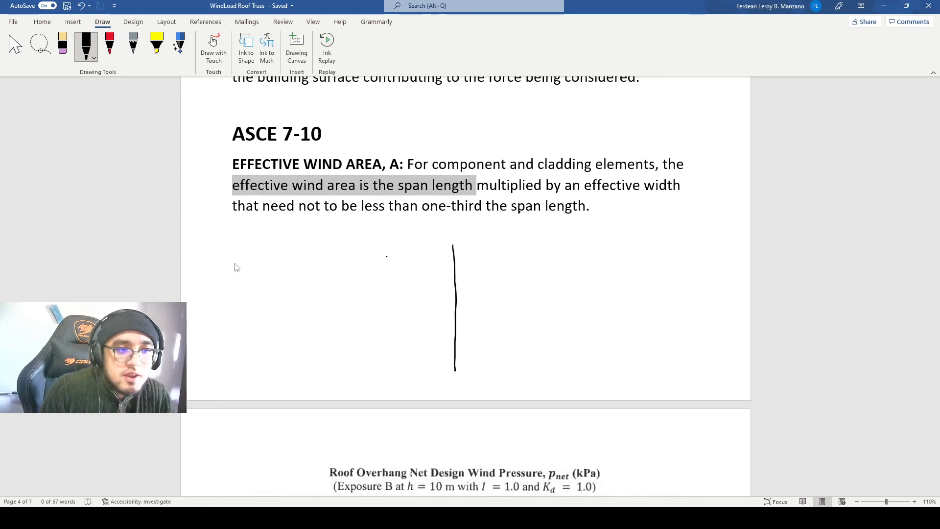
drag(371, 245, 373, 270)
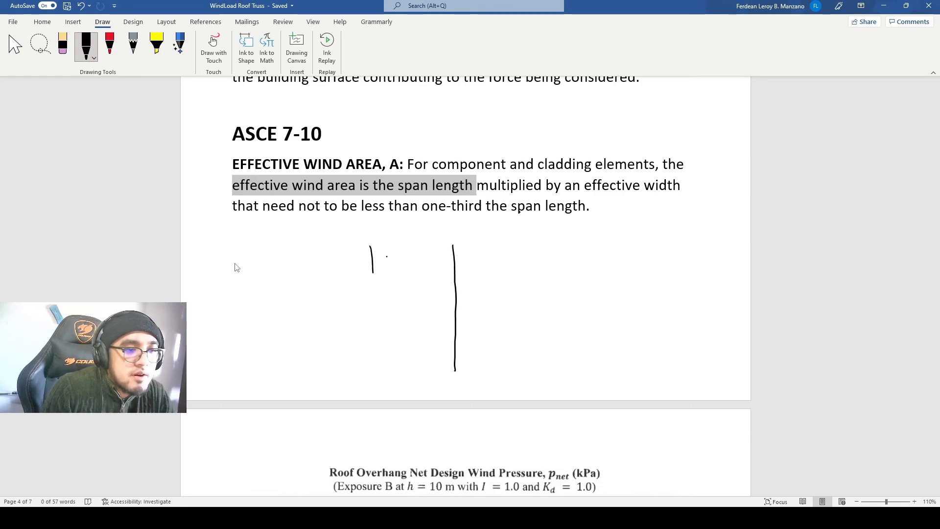
drag(551, 241, 561, 371)
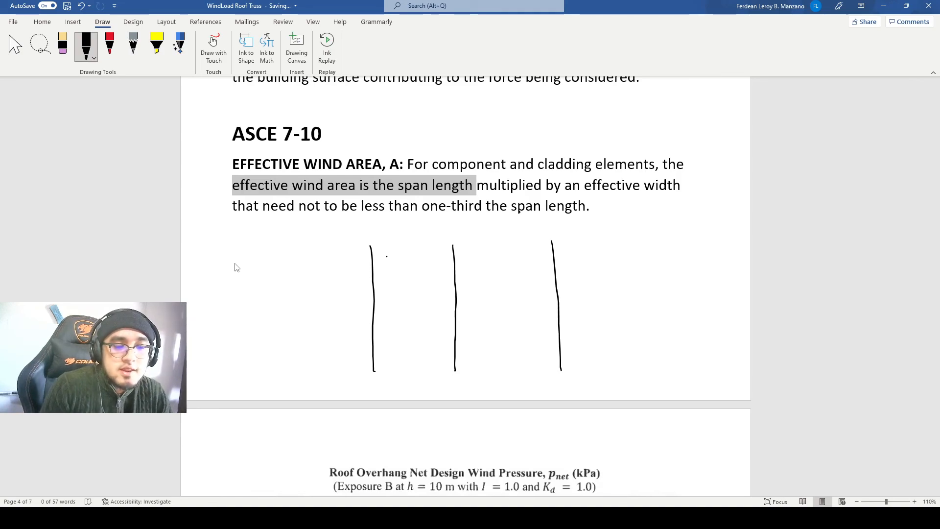
Label both gaps between the vertical lines 3.5m in ink and add a vertical dimension line beside them labelled 20m.
mouse_move(390, 223)
mouse_down()
mouse_move(382, 231)
mouse_move(402, 229)
mouse_up()
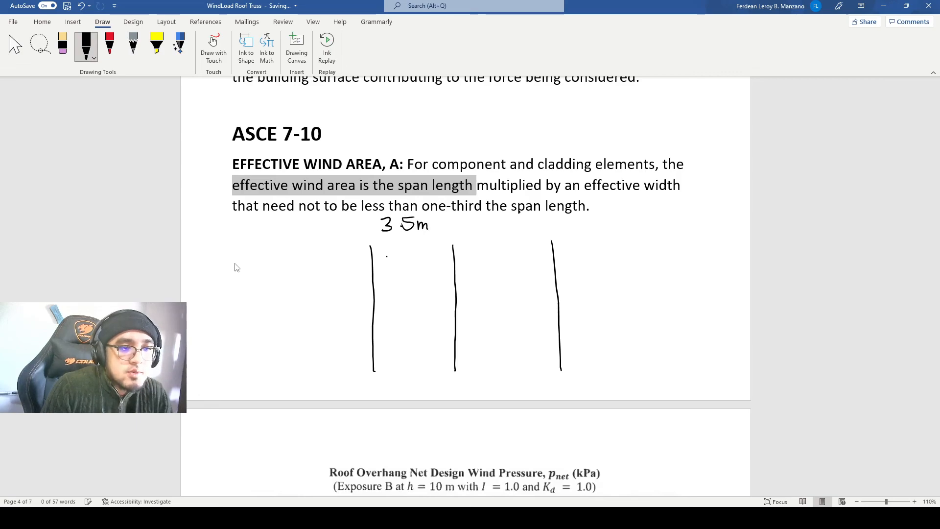
mouse_move(487, 219)
mouse_down()
mouse_move(476, 229)
mouse_move(510, 213)
mouse_up()
drag(512, 228, 525, 228)
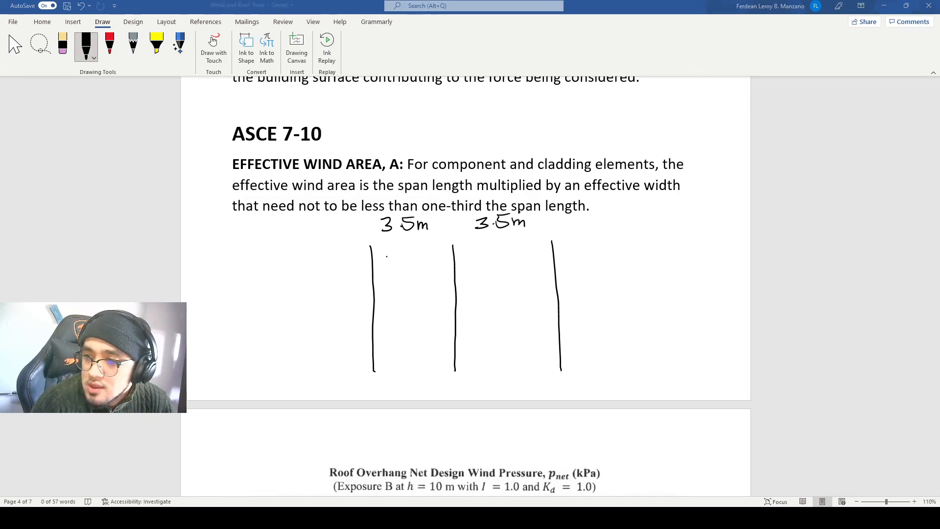
click(585, 362)
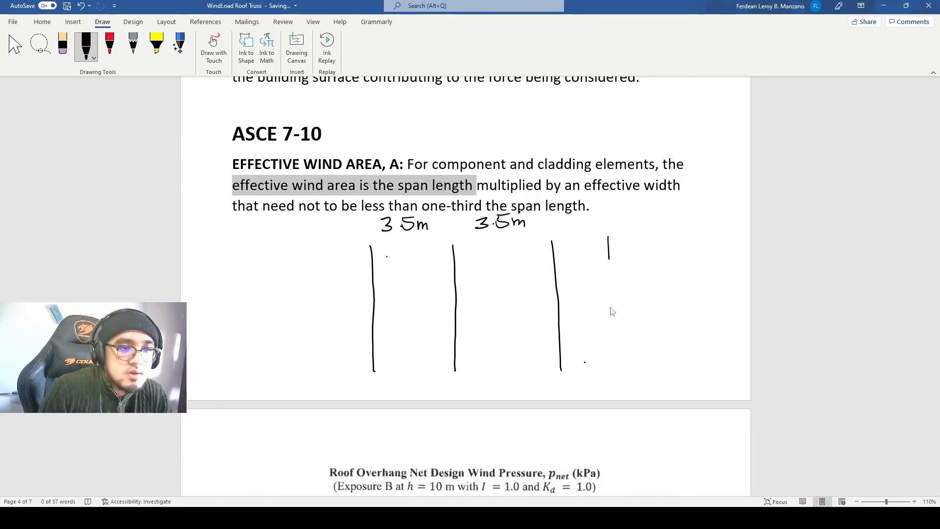
drag(614, 342, 607, 373)
drag(629, 280, 634, 289)
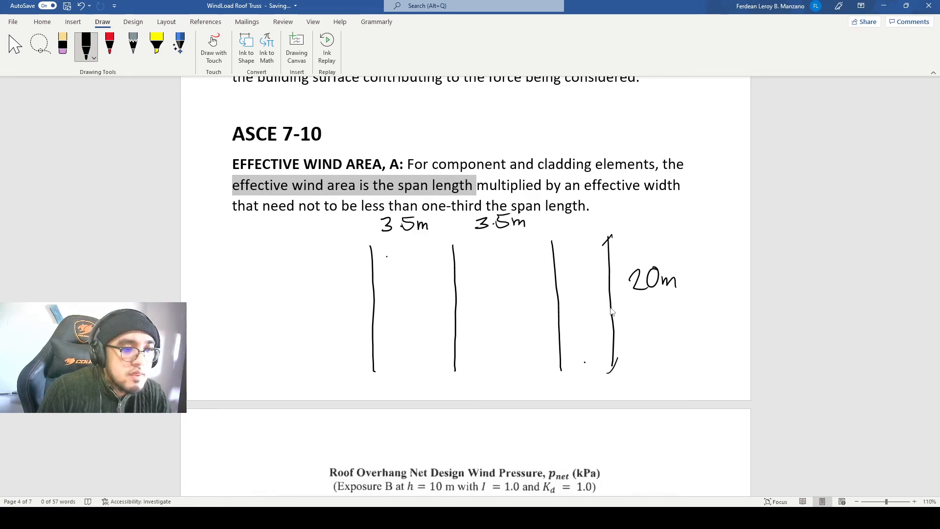
Draw a red rectangle around the middle line, with its long sides about halfway to the two neighbouring lines.
drag(409, 243, 415, 319)
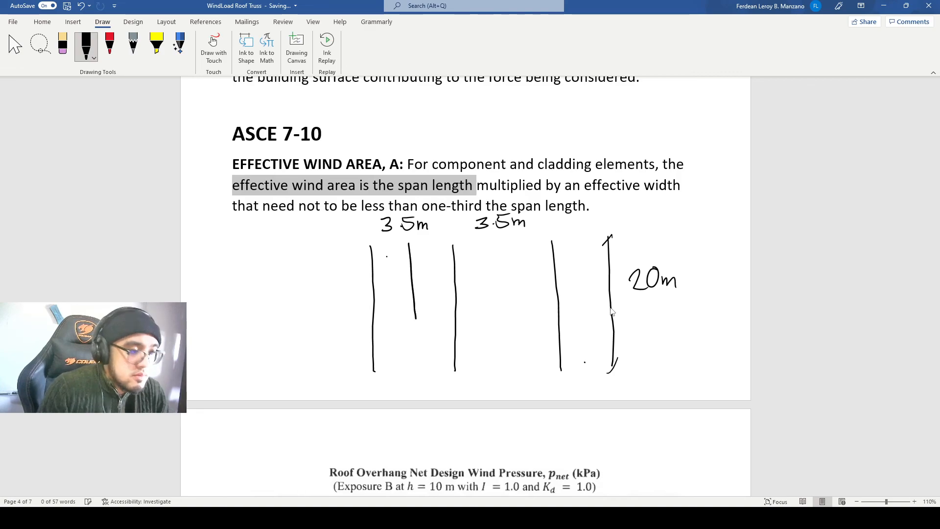
key(ctrl+z)
click(109, 44)
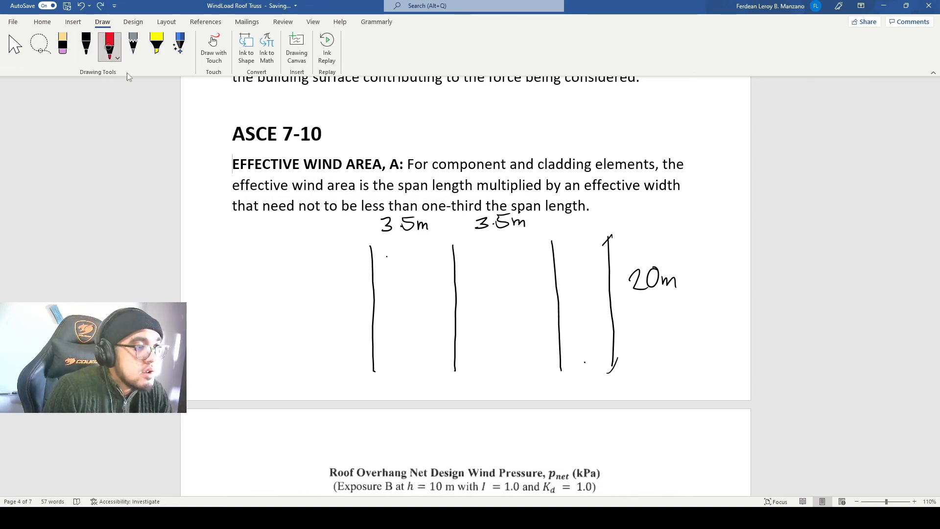
drag(414, 277, 413, 367)
drag(492, 243, 499, 368)
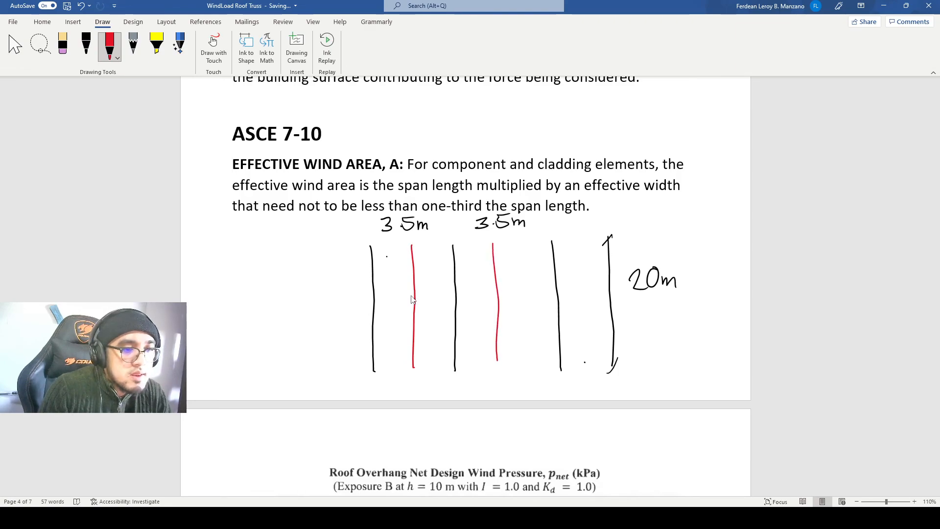
drag(411, 371, 499, 366)
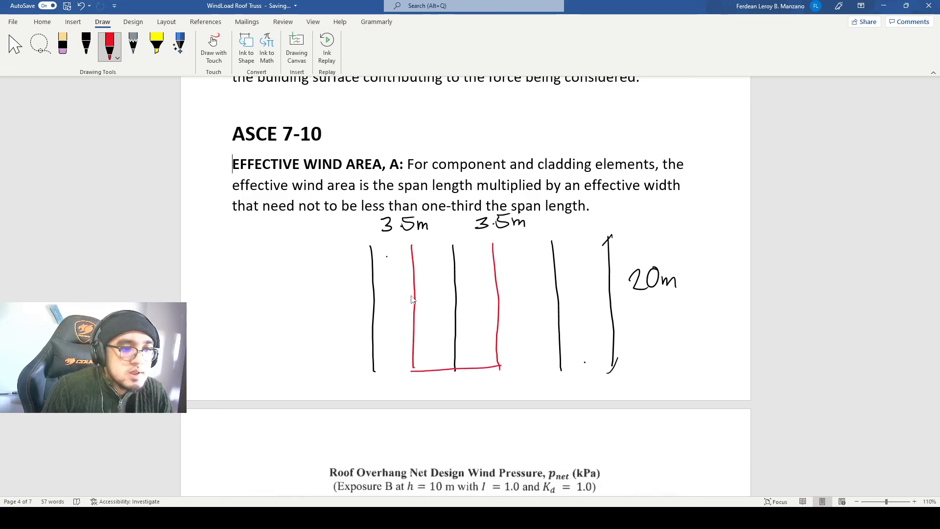
drag(411, 244, 495, 240)
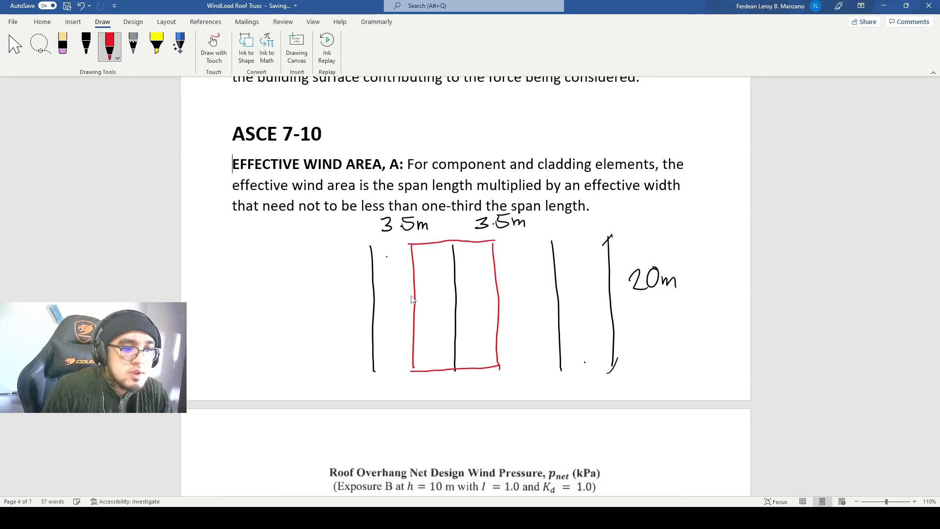
Write w = 3.5m in red below the rectangle and circle the 20m length in red.
drag(442, 385, 448, 384)
drag(454, 381, 491, 392)
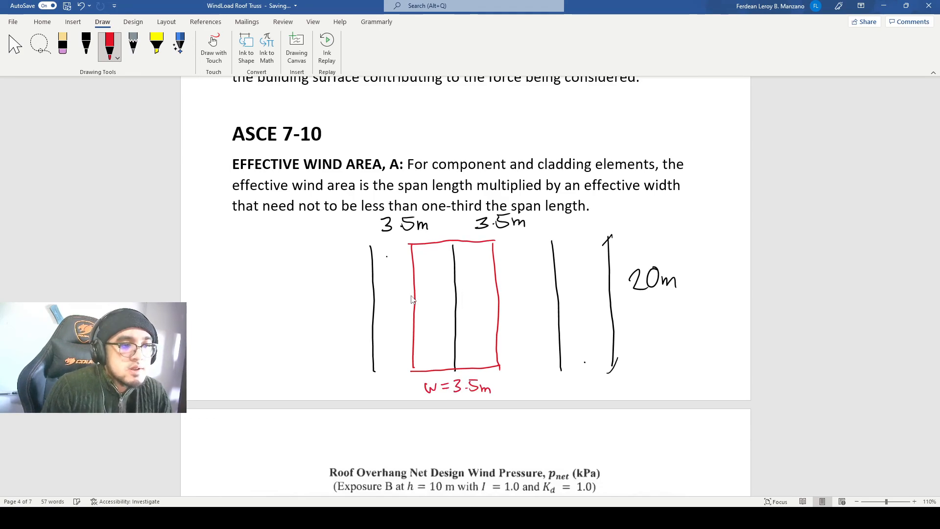
mouse_move(658, 254)
mouse_down()
mouse_move(685, 265)
mouse_move(617, 259)
mouse_move(684, 264)
mouse_up()
Circle the 3.5m width value in red and hatch the red rectangle with diagonal strokes.
mouse_move(498, 374)
mouse_down()
mouse_move(470, 400)
mouse_move(500, 379)
mouse_up()
mouse_move(437, 241)
mouse_down()
mouse_move(415, 277)
mouse_move(415, 308)
mouse_up()
drag(477, 258, 420, 345)
drag(480, 290, 437, 355)
drag(485, 313, 458, 358)
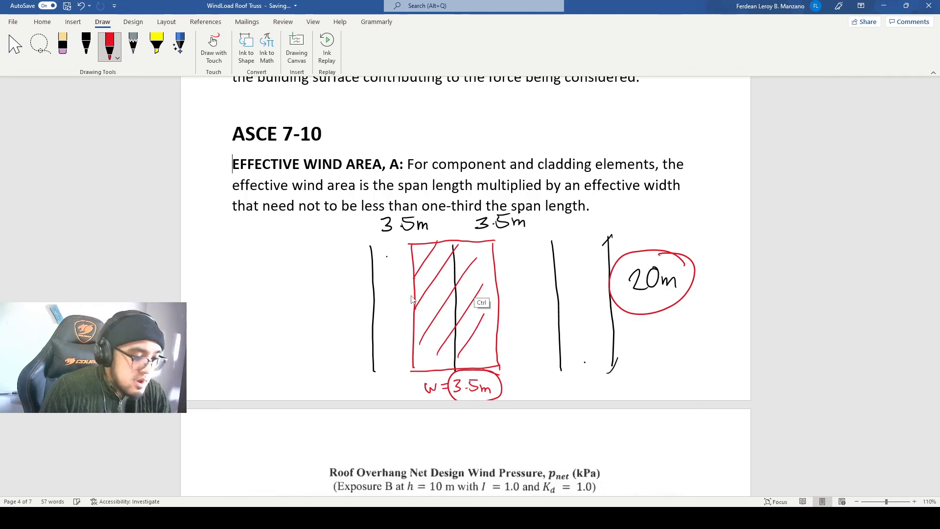
Undo the diagonal hatching and the circle around the 3.5m width value.
key(ctrl+z)
key(ctrl+z)
key(ctrl+z)
key(ctrl+z)
key(ctrl+z)
key(ctrl+z)
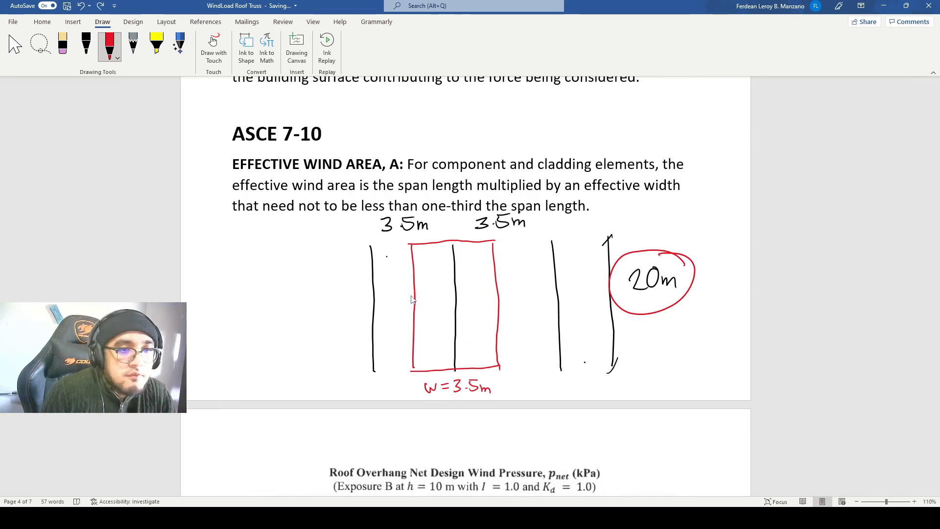
Circle "width" and "one-third the span length" in red in the ASCE 7-10 definition.
mouse_move(686, 176)
mouse_down()
mouse_move(643, 193)
mouse_move(689, 182)
mouse_up()
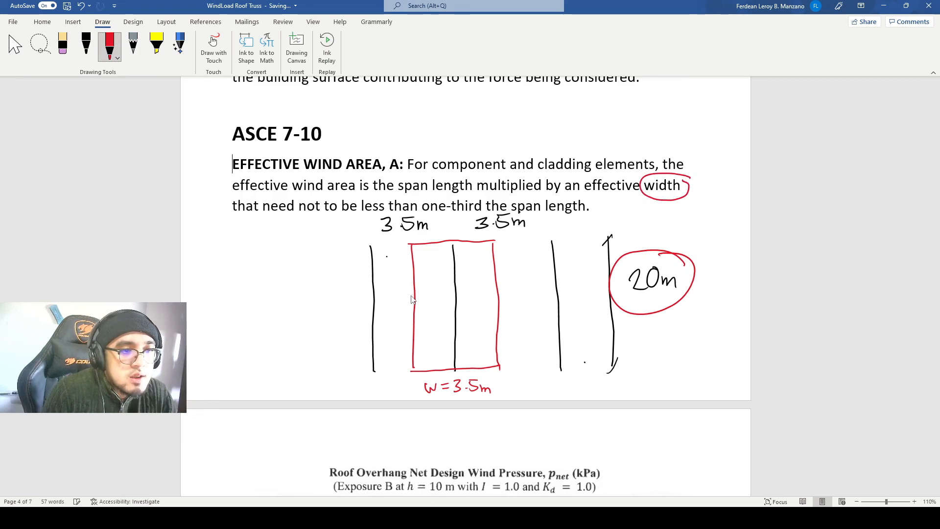
mouse_move(595, 196)
mouse_down()
mouse_move(469, 190)
mouse_move(422, 202)
mouse_move(531, 214)
mouse_move(587, 200)
mouse_up()
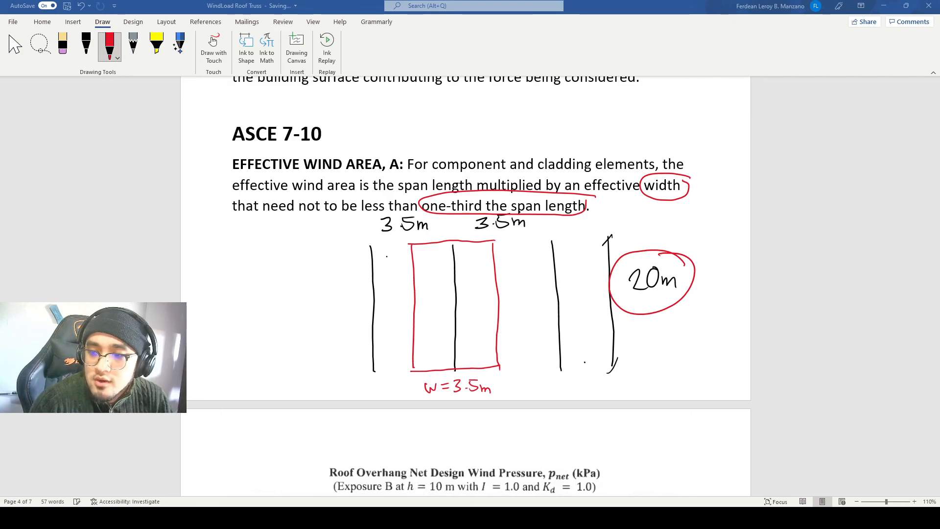
Switch to the Casio calculator and compute one-third of the span, 20÷3, as a decimal.
key(alt+Tab)
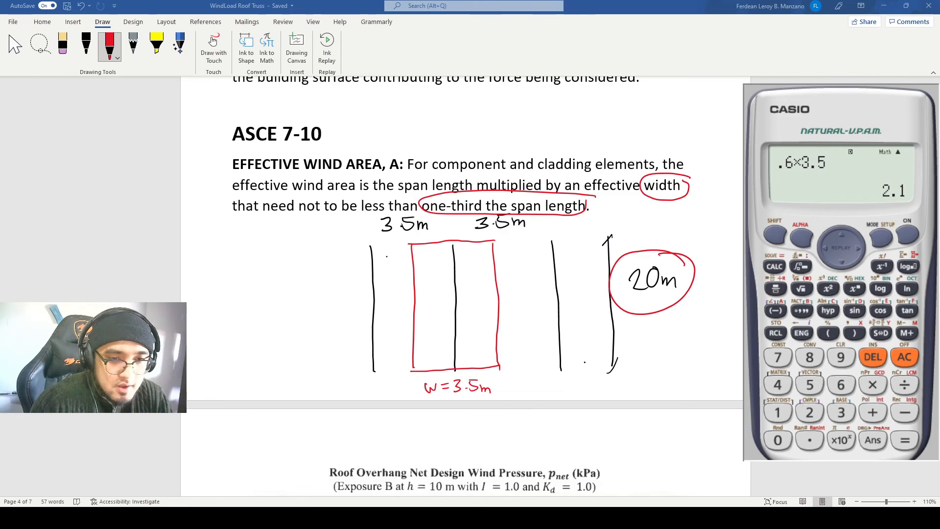
click(900, 356)
text(20/3)
key(Return)
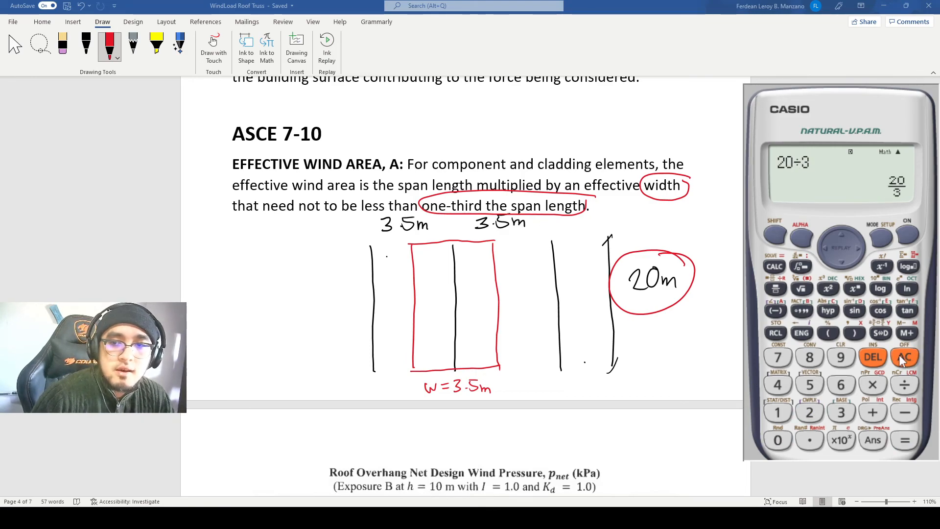
click(882, 333)
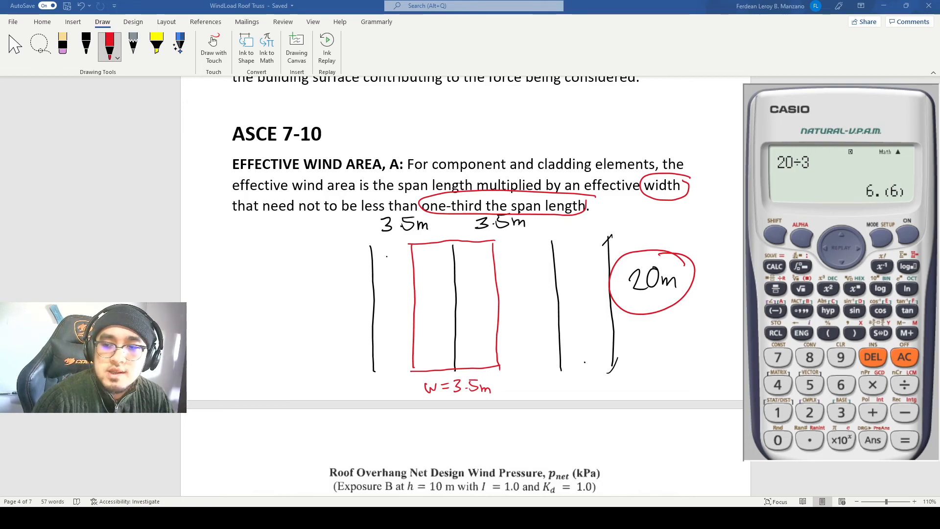
Return to the Word document, circle w = 3.5m in red and write – 6.6 beside it.
key(alt+Tab)
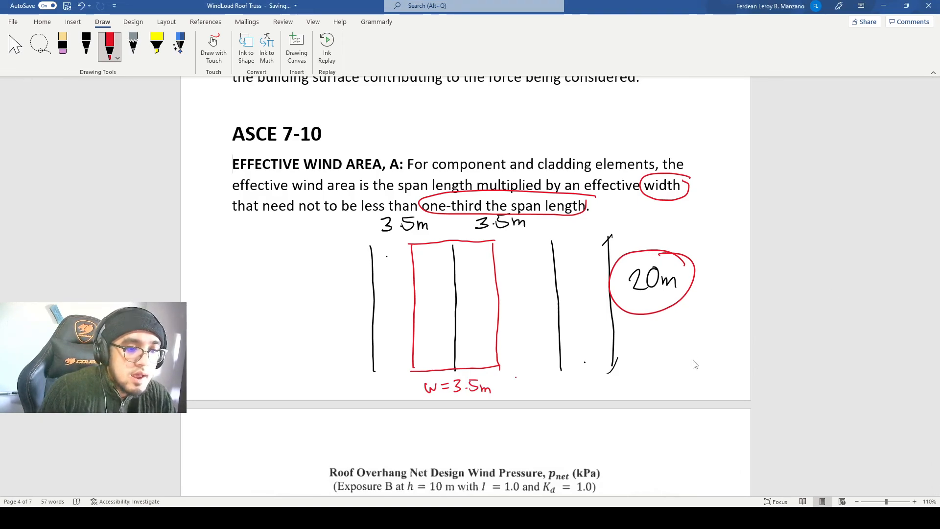
mouse_move(484, 370)
mouse_down()
mouse_move(422, 383)
mouse_move(475, 399)
mouse_move(492, 371)
mouse_up()
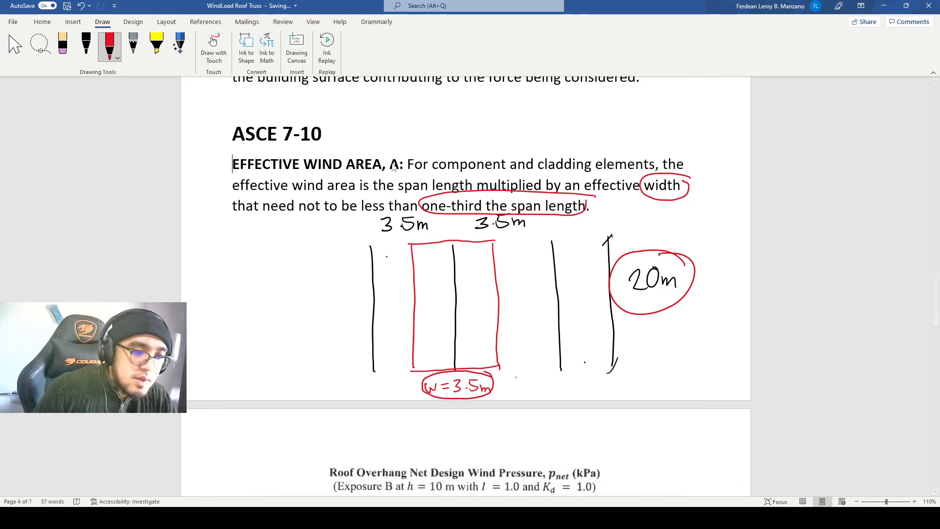
drag(498, 387, 544, 384)
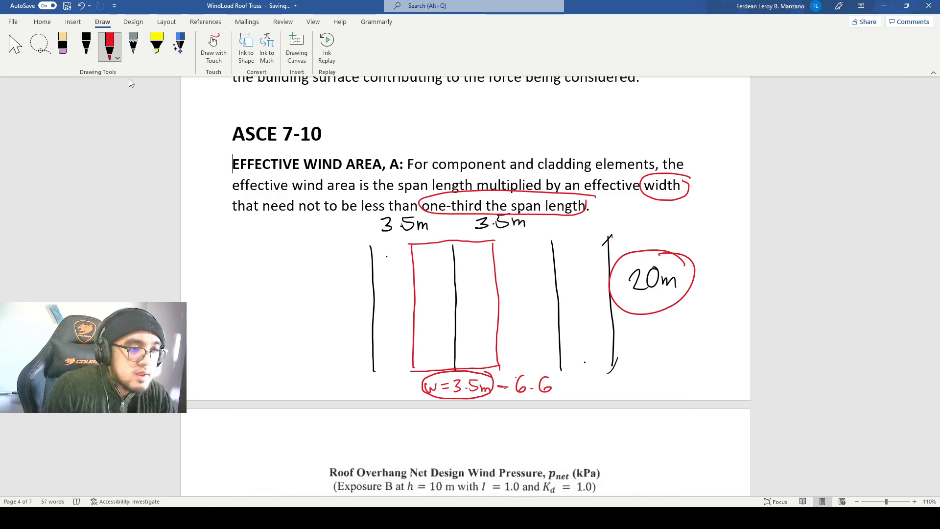
Write the area formula A = 6.6(20m) in red beside the sketch and start its result line with an equals sign.
mouse_move(212, 248)
mouse_down()
mouse_move(203, 280)
mouse_move(220, 278)
mouse_up()
drag(198, 267, 230, 265)
mouse_move(228, 269)
mouse_down()
mouse_move(279, 264)
mouse_move(298, 277)
mouse_move(322, 271)
mouse_move(327, 253)
mouse_move(351, 281)
mouse_up()
click(268, 266)
drag(240, 303, 251, 301)
drag(233, 309, 245, 307)
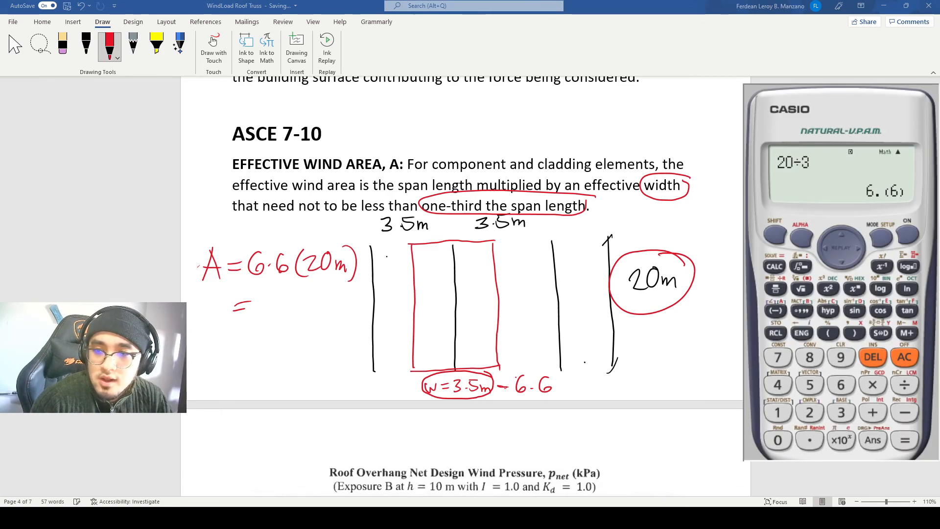
Compute 6.6×20 on the calculator, then complete the area result as 132m² in the document and circle it.
click(904, 358)
text(6.6*20)
key(Return)
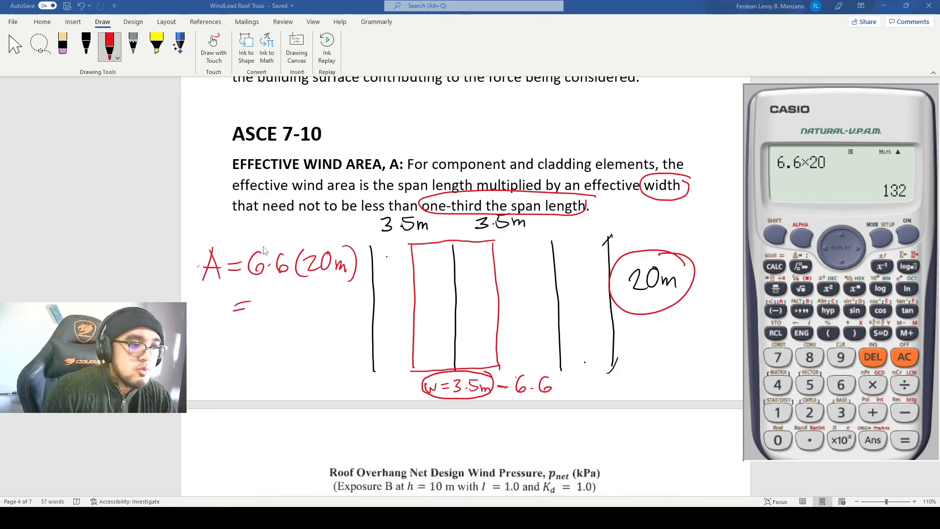
mouse_move(264, 295)
mouse_down()
mouse_move(263, 318)
mouse_move(295, 310)
mouse_up()
mouse_move(298, 301)
mouse_down()
mouse_move(300, 310)
mouse_move(326, 302)
mouse_move(326, 337)
mouse_move(349, 283)
mouse_up()
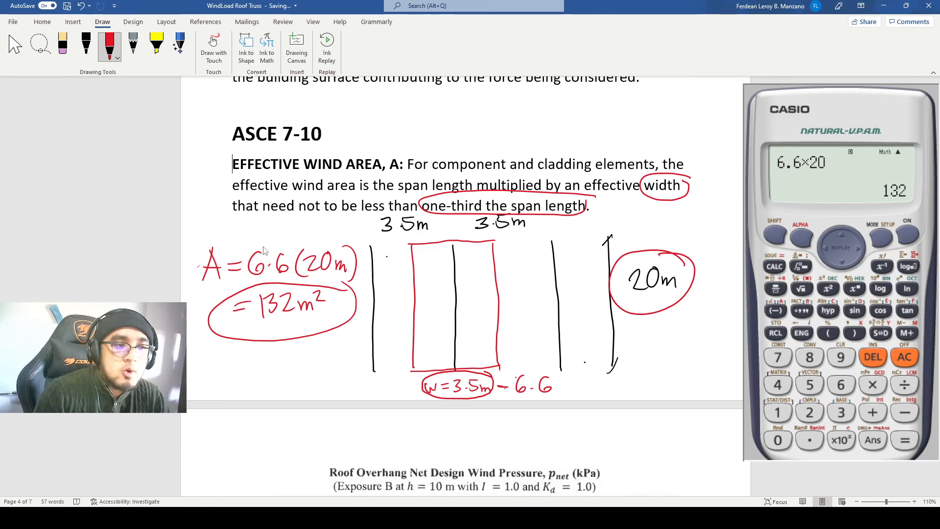
Circle the "Effective wind area (sq. m.)" heading in red in the Net Design Wind Pressure table on page 2-170.
scroll(440, 262, up, 15)
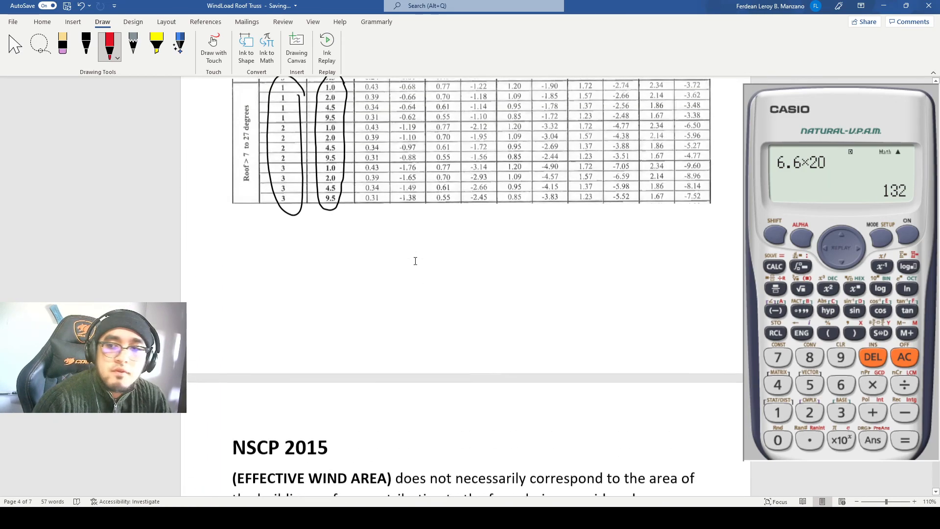
scroll(415, 263, down, 2)
ctrl+scroll(419, 274, up, 4)
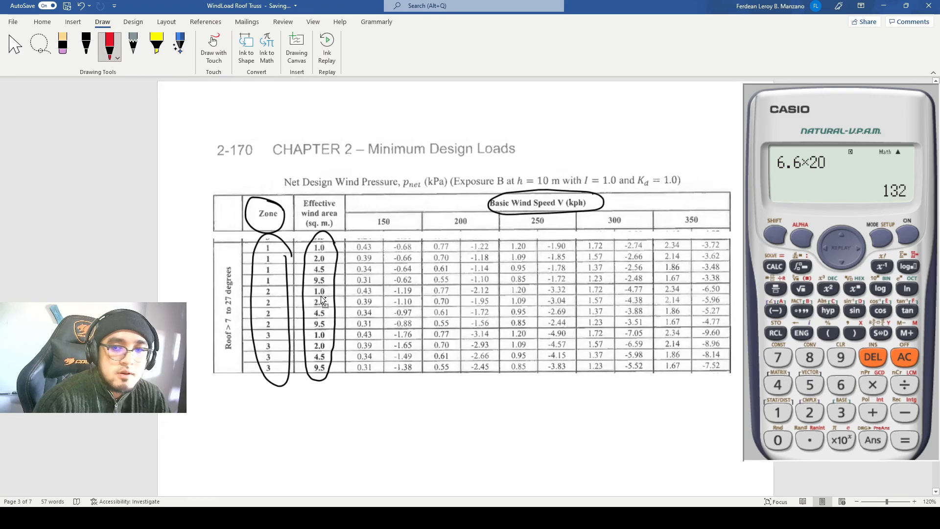
scroll(394, 281, down, 2)
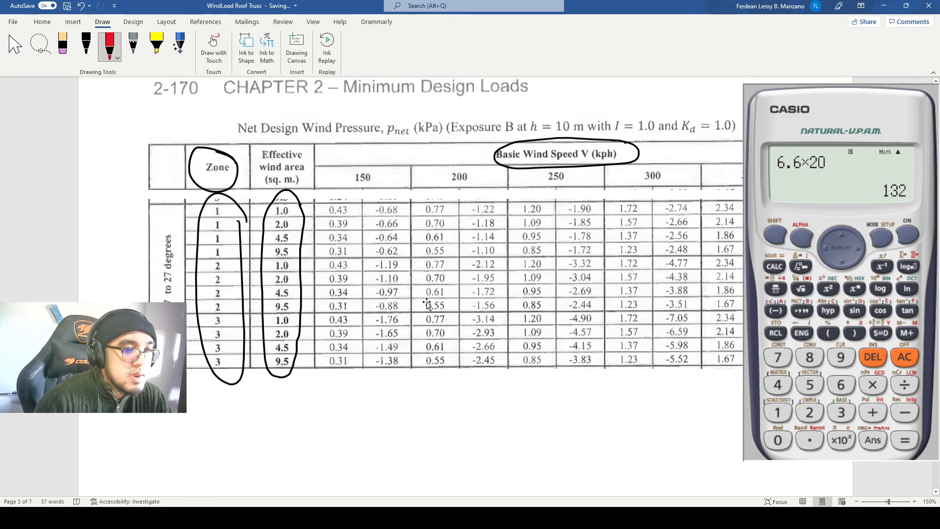
scroll(540, 473, up, 2)
scroll(533, 468, down, 1)
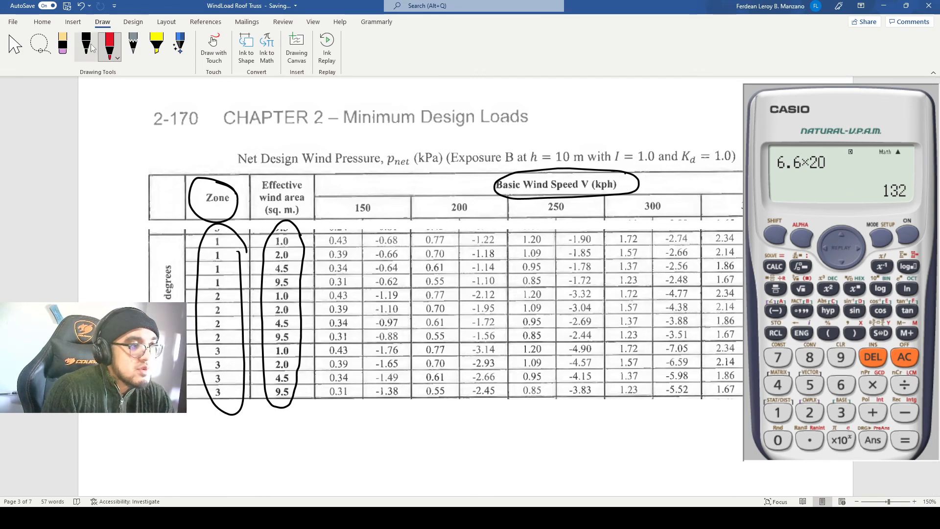
mouse_move(308, 178)
mouse_down()
mouse_move(259, 185)
mouse_move(288, 223)
mouse_move(301, 177)
mouse_up()
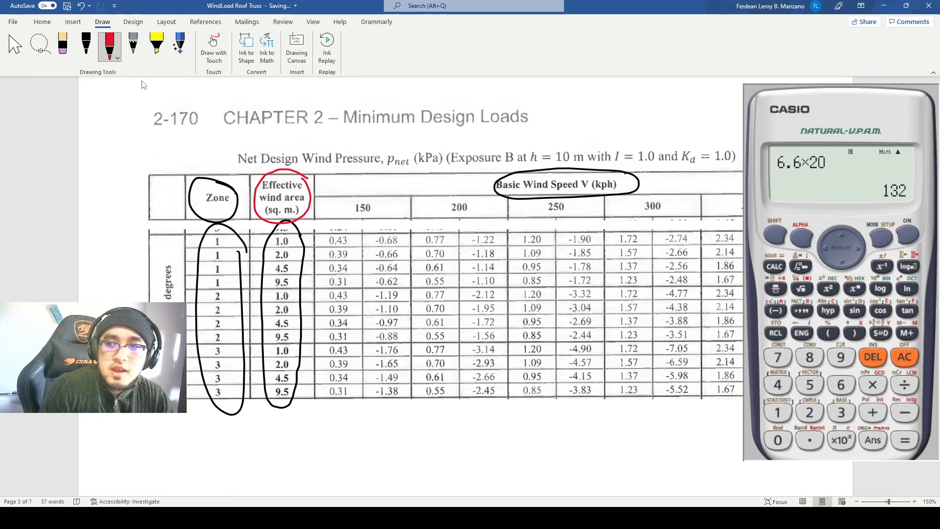
Write 132 in red below the wind pressure table, then circle it and the Zone 1 effective wind area of 9.5.
mouse_move(421, 434)
mouse_down()
mouse_move(422, 455)
mouse_move(457, 453)
mouse_up()
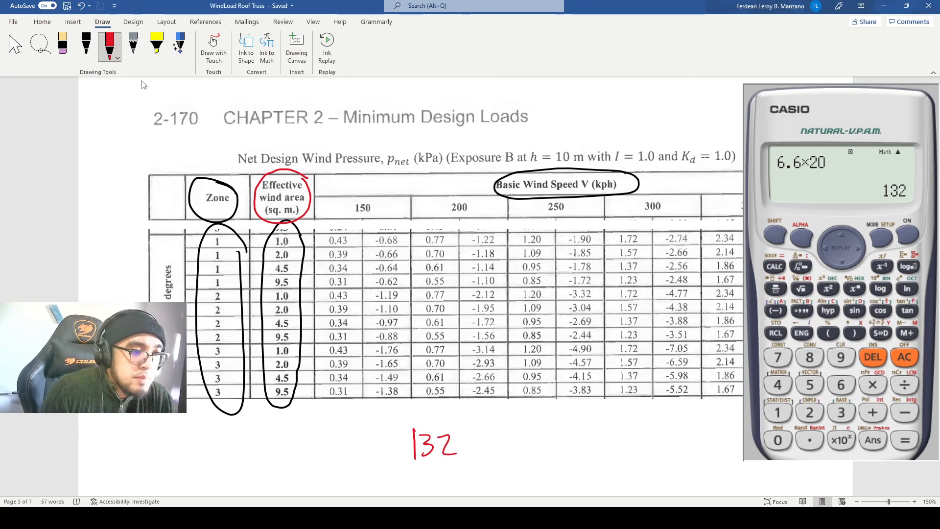
mouse_move(288, 269)
mouse_down()
mouse_move(269, 279)
mouse_move(297, 271)
mouse_up()
mouse_move(453, 420)
mouse_down()
mouse_move(394, 465)
mouse_move(458, 427)
mouse_up()
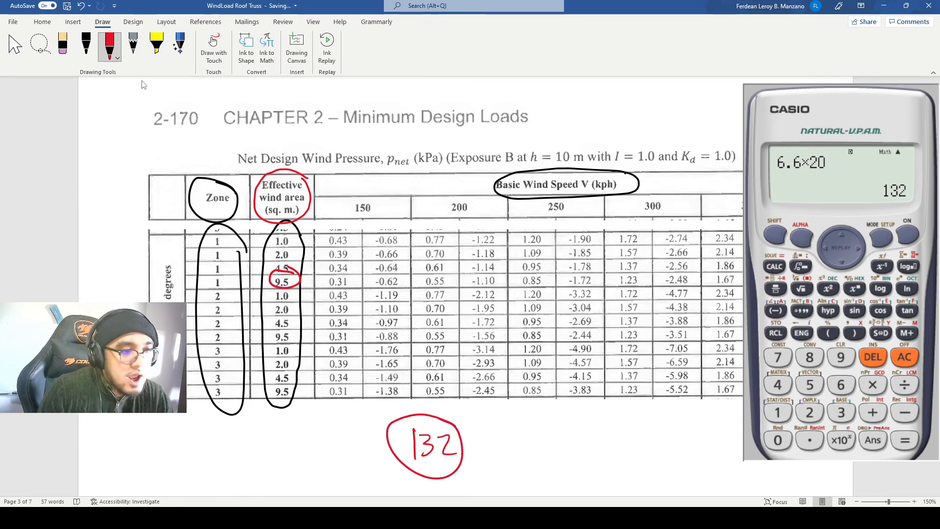
Circle in red the Zone 2 and Zone 3 effective wind areas of 9.5 and the Zone 1 label of the 9.5 row.
mouse_move(271, 332)
mouse_down()
mouse_move(295, 330)
mouse_move(272, 331)
mouse_up()
drag(287, 387, 295, 383)
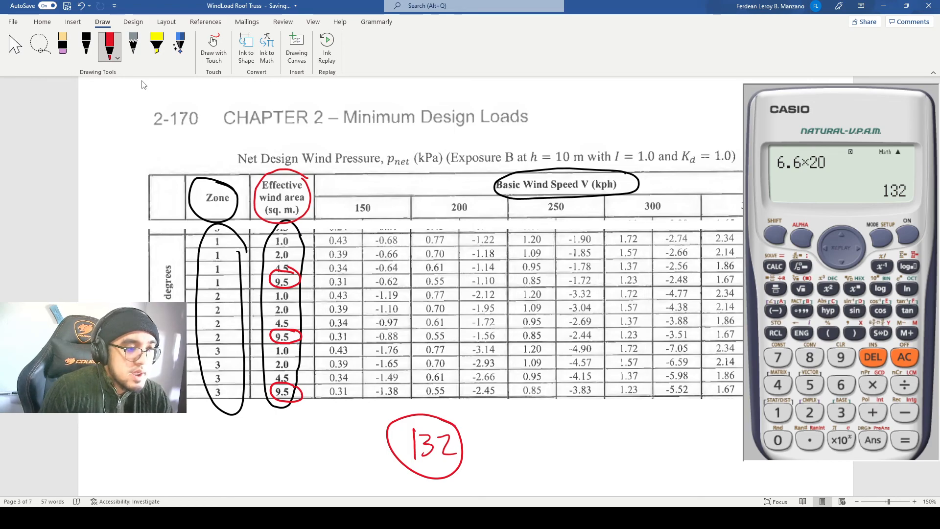
drag(205, 278, 230, 272)
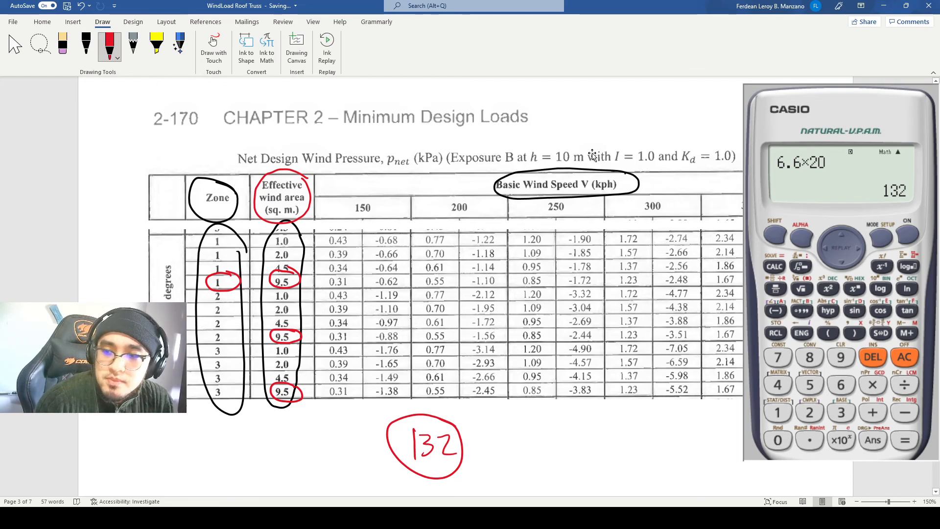
Switch to the roof load analysis spreadsheet and look up the Wind Speed entry under WIND LOAD.
key(alt+Tab)
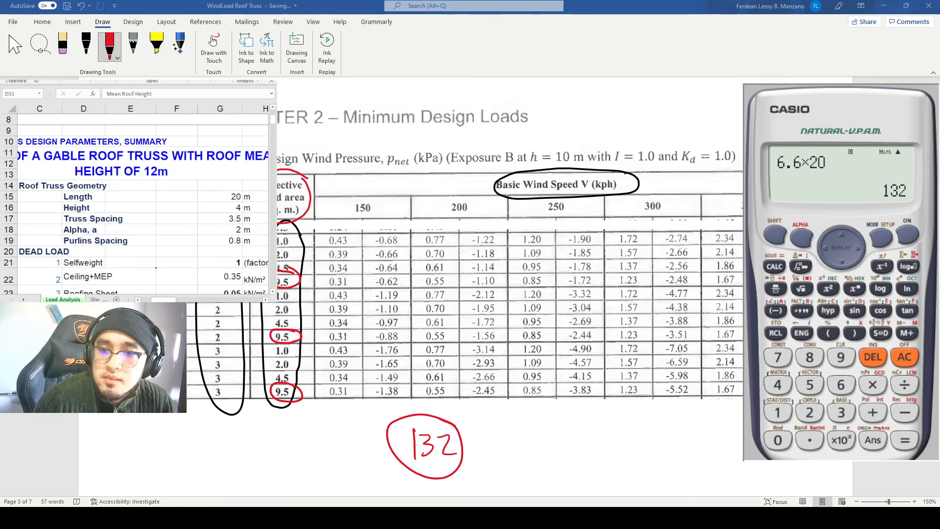
scroll(182, 247, down, 10)
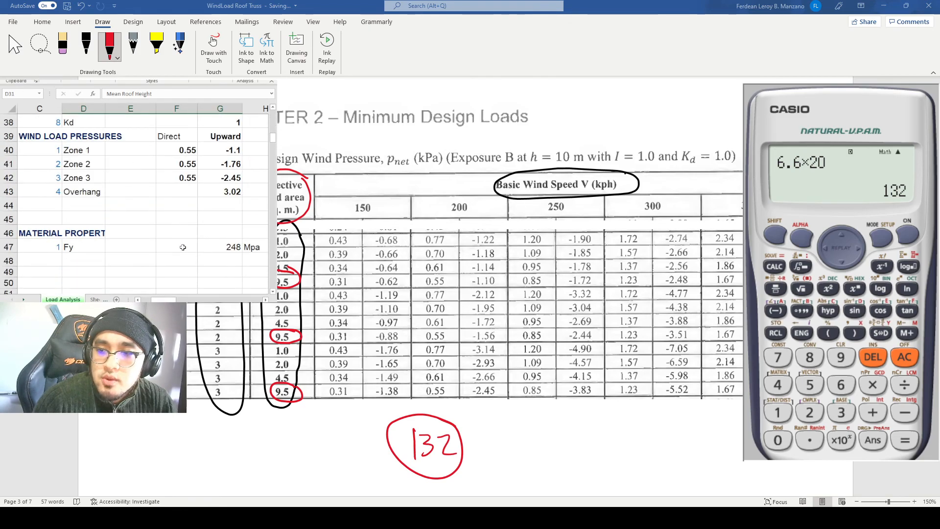
scroll(182, 248, up, 1)
scroll(133, 208, up, 3)
click(134, 220)
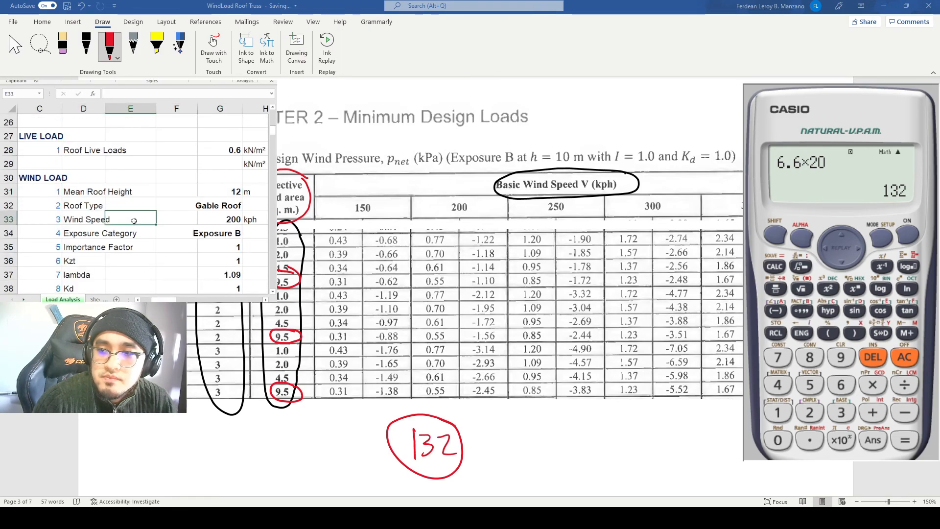
click(217, 222)
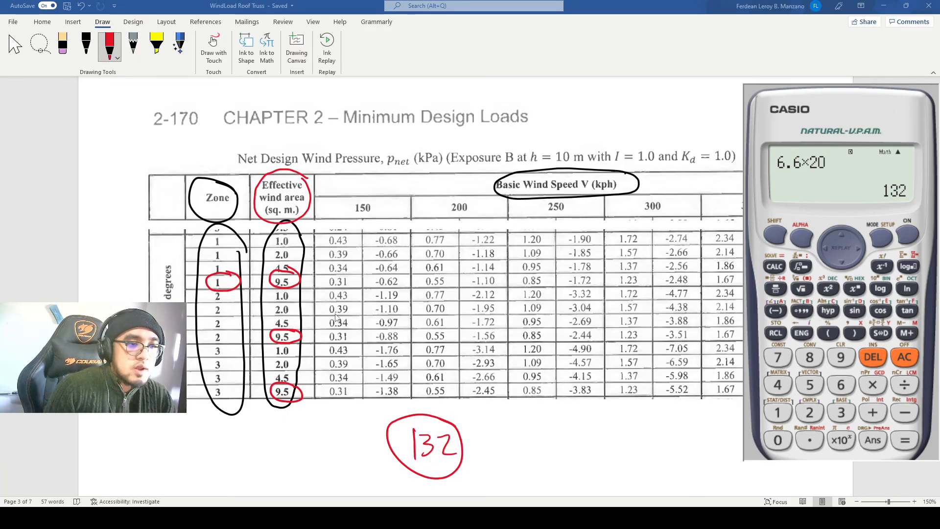
Circle in red the 200 kph heading and its pressure pairs in the 9.5 rows for Zones 1, 2 and 3.
drag(459, 187, 481, 196)
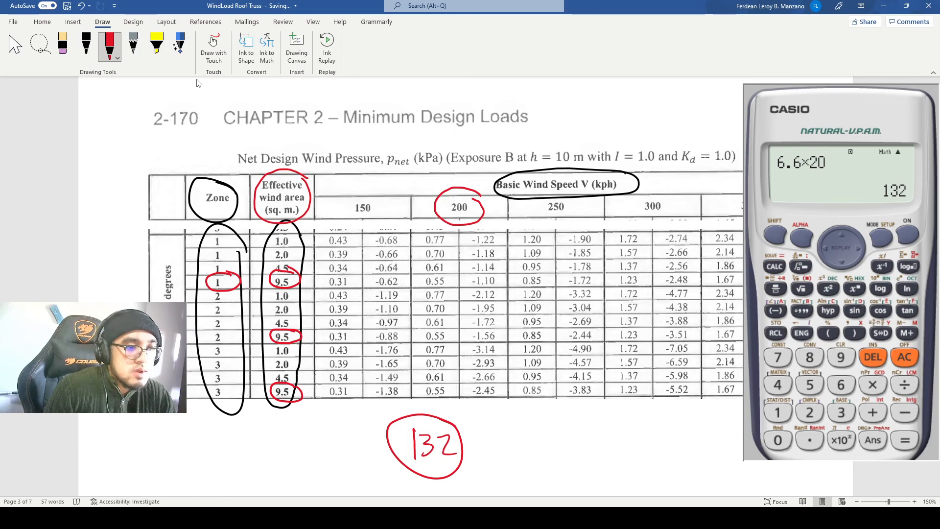
mouse_move(501, 271)
mouse_down()
mouse_move(416, 278)
mouse_move(465, 289)
mouse_move(505, 279)
mouse_move(441, 270)
mouse_up()
drag(506, 328, 420, 343)
drag(490, 344, 505, 330)
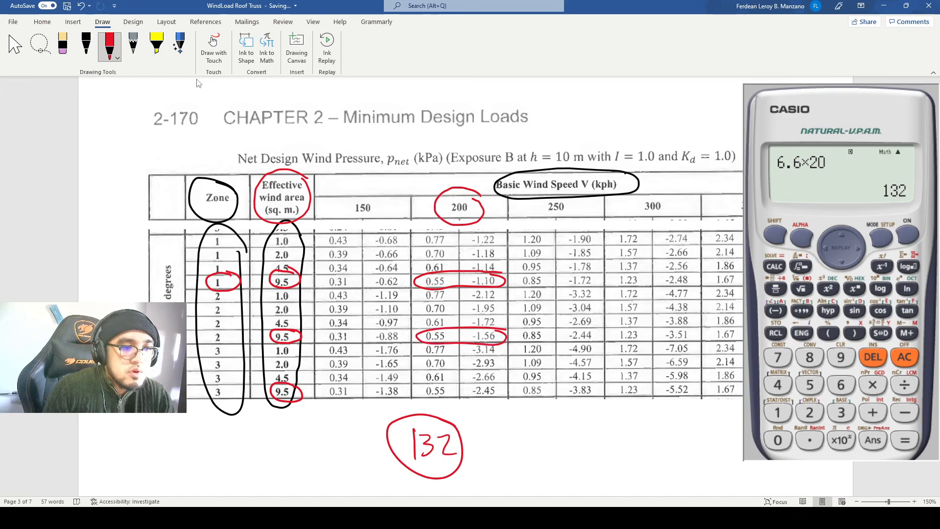
drag(507, 382, 427, 388)
drag(479, 402, 508, 385)
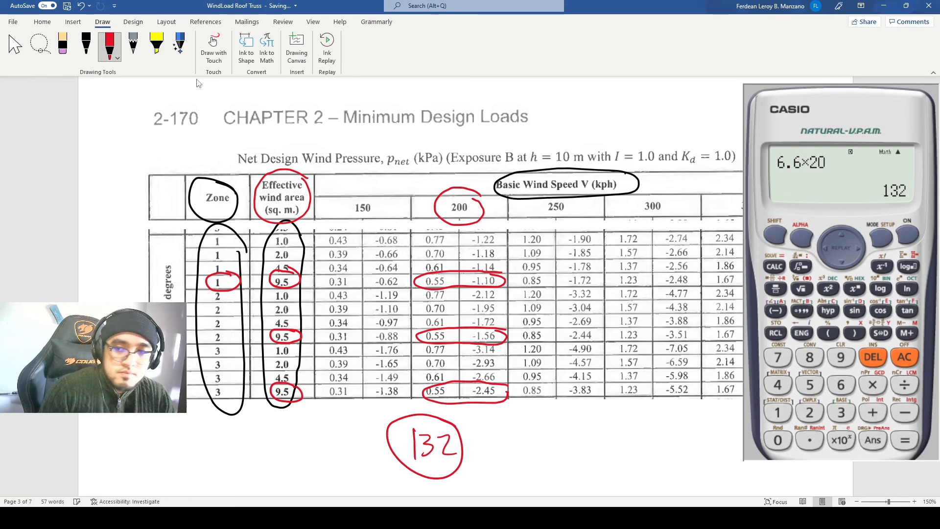
Sketch a red triangular truss outline across the gable roof zone diagram on page 2-143.
scroll(352, 73, up, 2)
scroll(512, 277, up, 15)
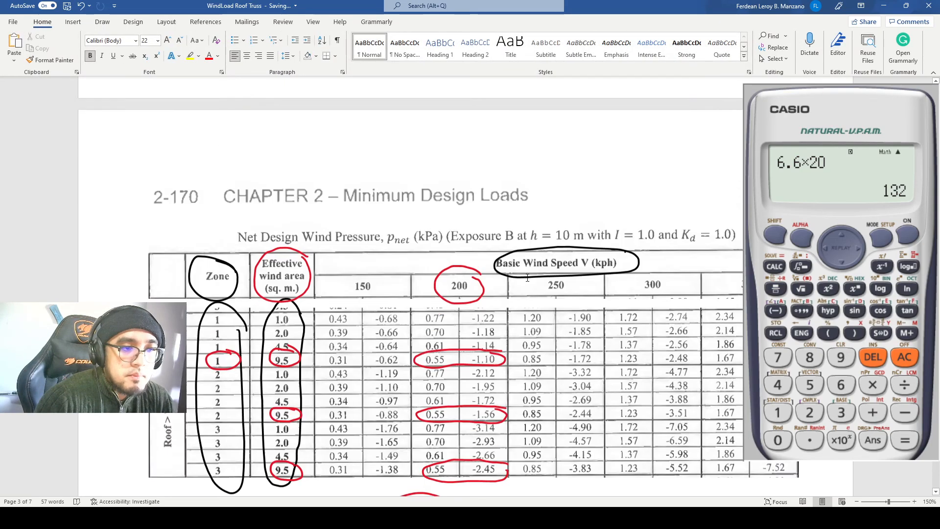
scroll(511, 277, up, 5)
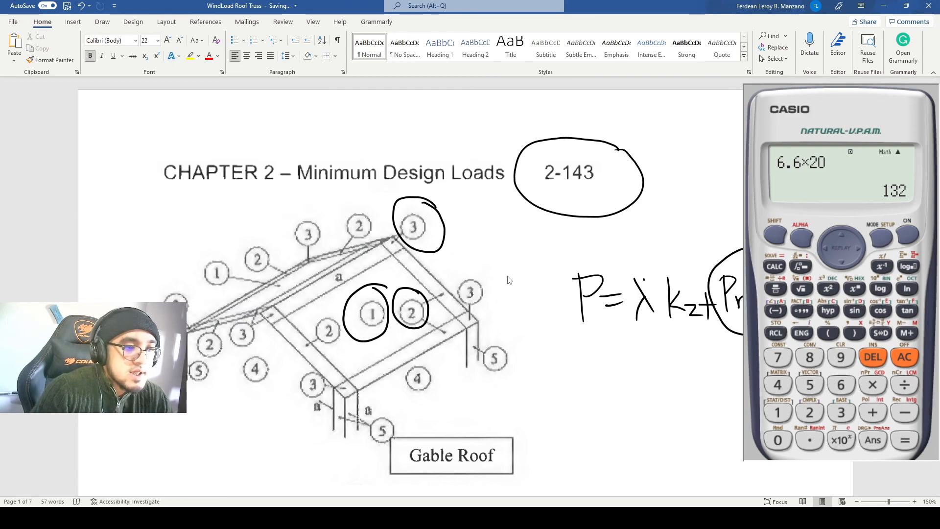
drag(326, 275, 395, 357)
mouse_move(327, 275)
mouse_down()
mouse_move(249, 292)
mouse_move(396, 359)
mouse_up()
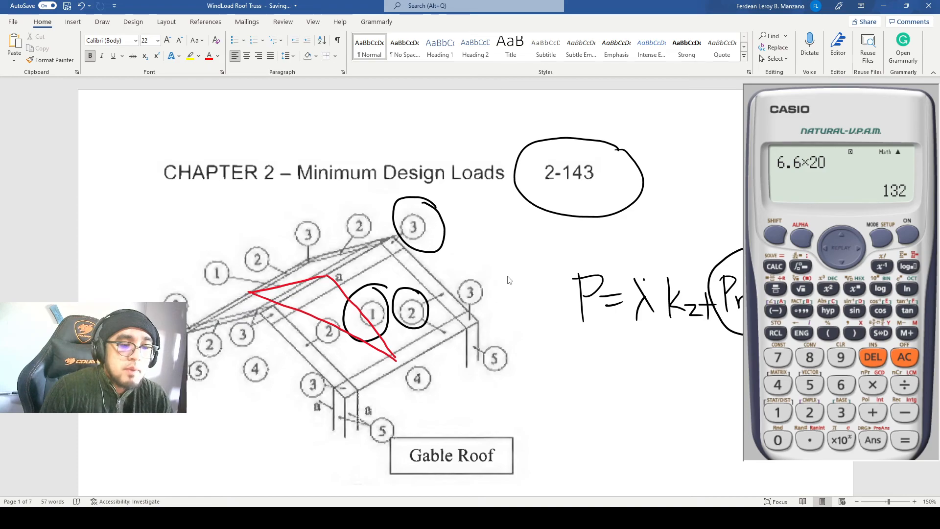
Circle in red the truss ridge, Zone 1 and eave areas, plus the four Zone 3 corners of the roof slope.
mouse_move(345, 269)
mouse_down()
mouse_move(318, 276)
mouse_move(339, 268)
mouse_up()
drag(380, 297, 351, 320)
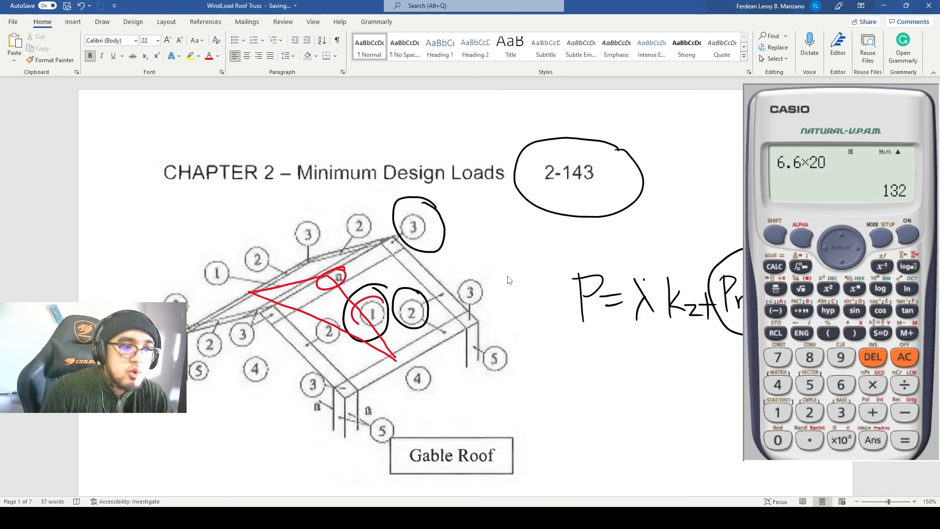
mouse_move(413, 345)
mouse_down()
mouse_move(392, 362)
mouse_move(419, 348)
mouse_up()
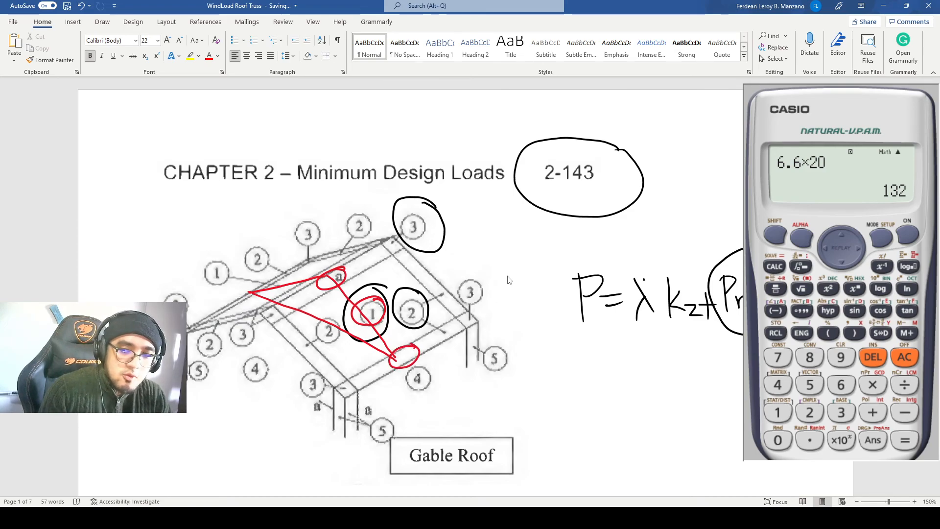
mouse_move(355, 372)
mouse_down()
mouse_move(330, 379)
mouse_move(353, 373)
mouse_up()
mouse_move(278, 300)
mouse_down()
mouse_move(270, 327)
mouse_move(282, 301)
mouse_up()
mouse_move(402, 230)
mouse_down()
mouse_move(379, 243)
mouse_move(407, 239)
mouse_up()
drag(468, 301, 479, 317)
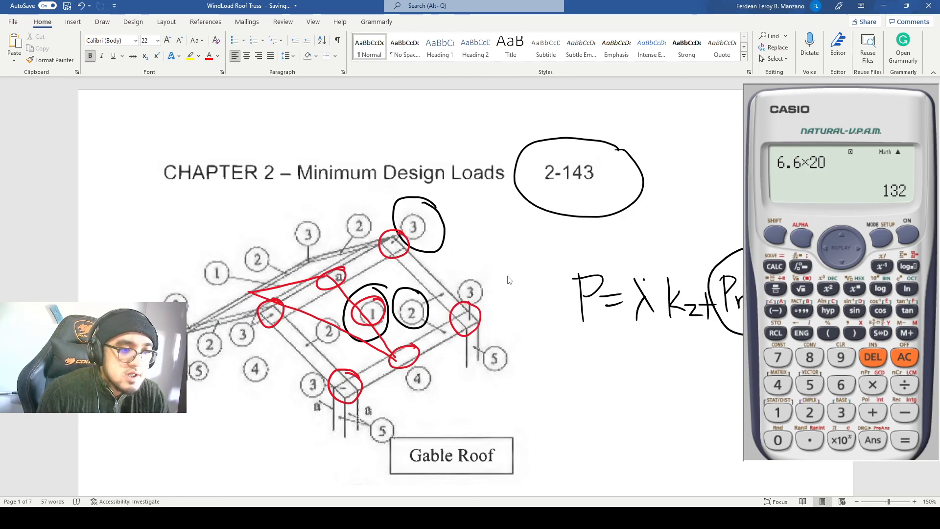
Undo the red circles and the truss's bottom line on the gable roof diagram.
key(ctrl+z)
key(ctrl+z)
key(ctrl+z)
key(ctrl+z)
key(ctrl+z)
key(ctrl+z)
key(ctrl+z)
key(ctrl+z)
key(ctrl+z)
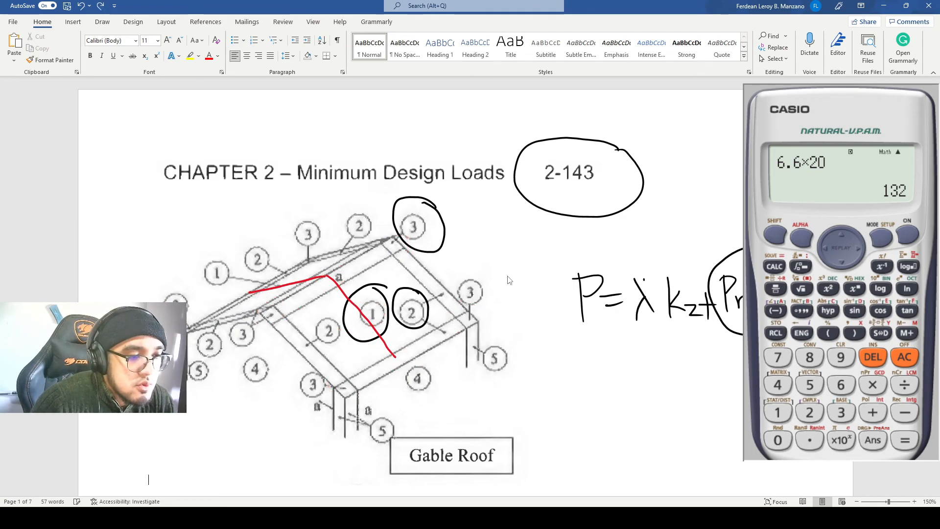
Circle the column of positive pressures under 200 kph in red in the Net Design Wind Pressure table.
scroll(508, 280, down, 20)
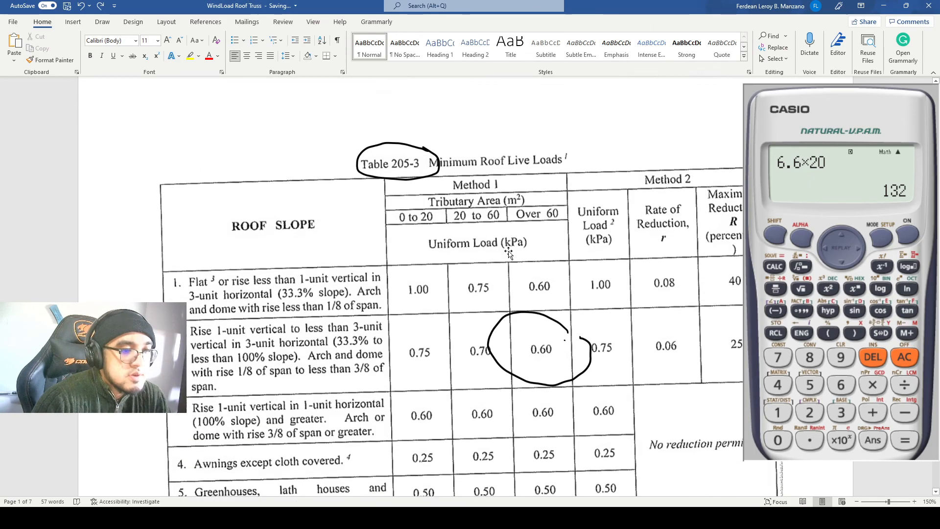
scroll(561, 253, up, 3)
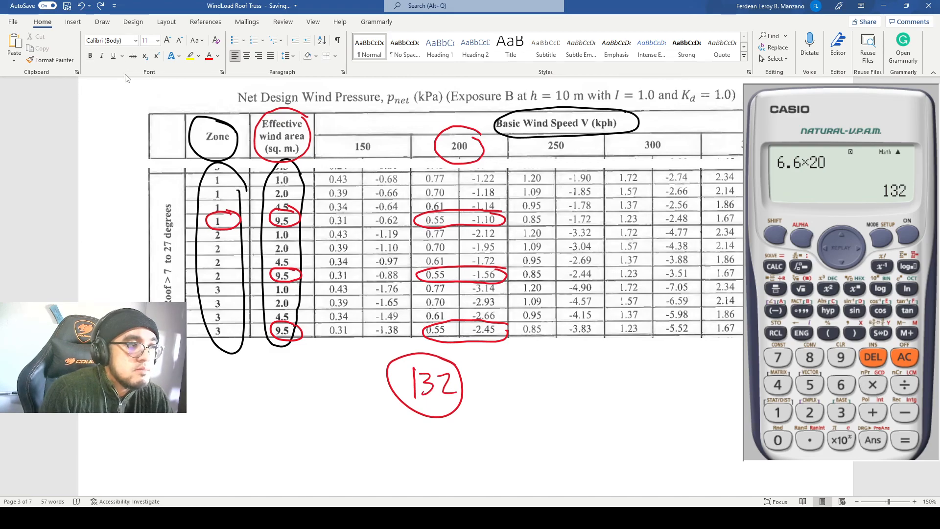
click(102, 22)
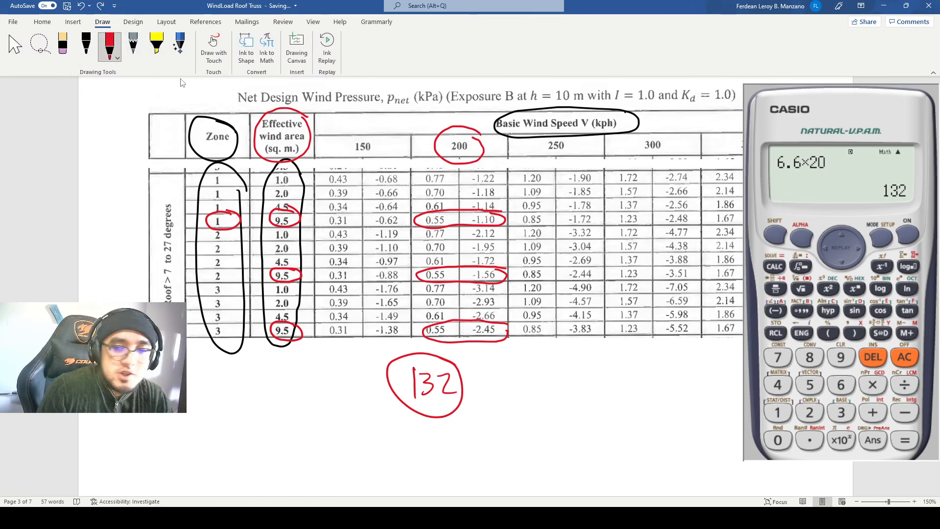
mouse_move(455, 197)
mouse_down()
mouse_move(424, 182)
mouse_move(414, 276)
mouse_move(424, 338)
mouse_move(450, 287)
mouse_up()
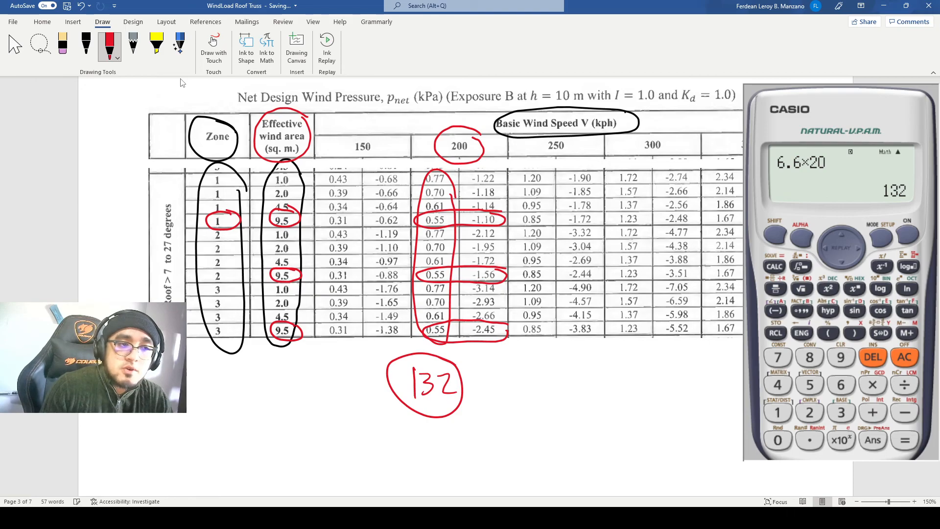
mouse_move(504, 173)
mouse_down()
mouse_move(468, 205)
mouse_move(468, 339)
mouse_move(499, 337)
mouse_move(507, 253)
mouse_up()
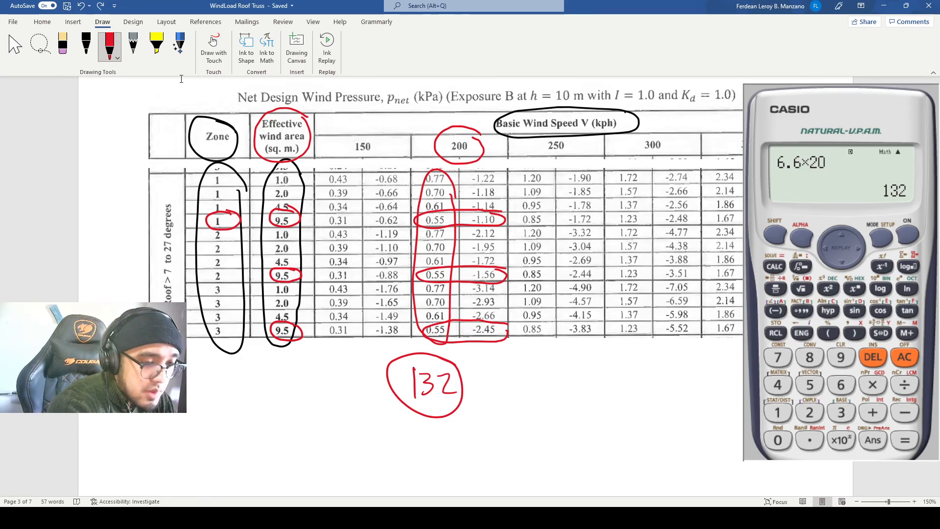
Examine the Roof Overhang Net Design Wind Pressure table, including the rows for roofs over 7 to 27 degrees.
scroll(492, 241, down, 4)
scroll(491, 240, up, 2)
scroll(492, 241, up, 3)
scroll(456, 211, down, 8)
scroll(443, 192, down, 15)
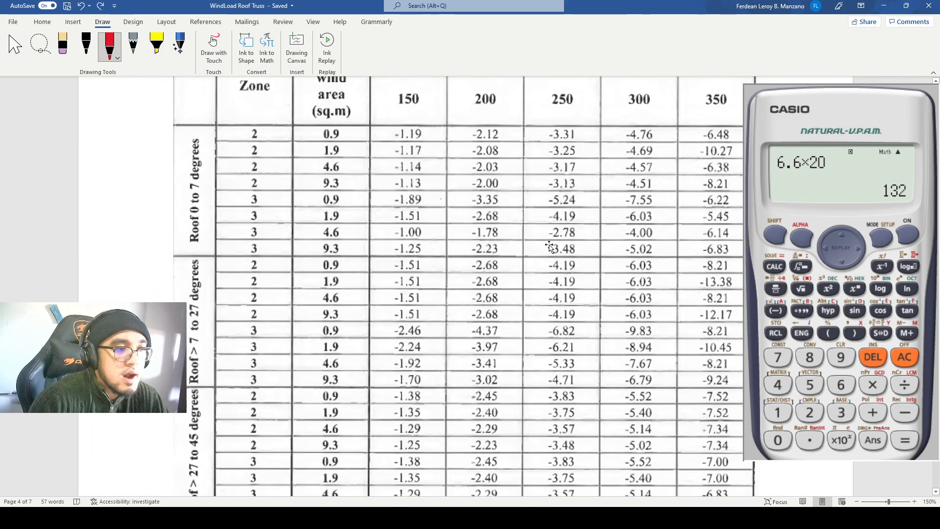
scroll(573, 269, down, 8)
scroll(577, 267, up, 13)
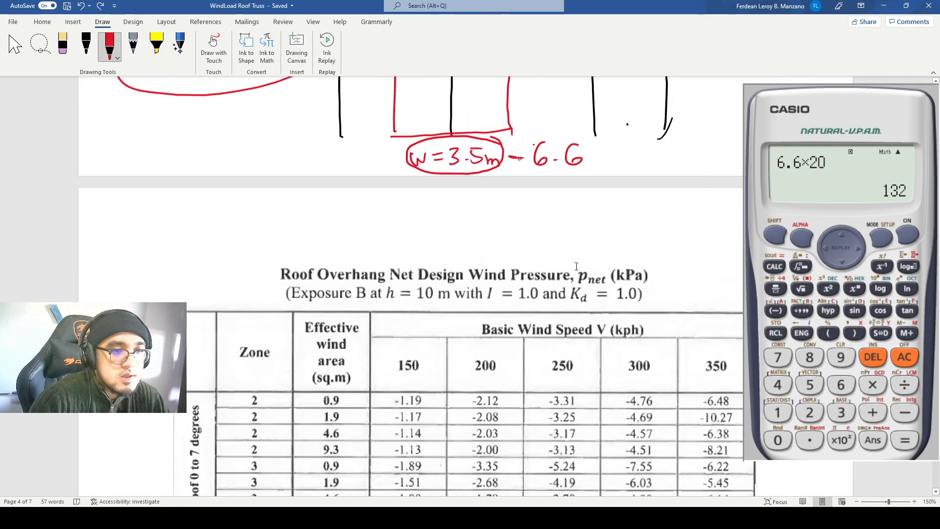
scroll(577, 267, down, 3)
scroll(490, 220, down, 2)
scroll(431, 173, up, 1)
scroll(431, 173, up, 1)
scroll(428, 186, down, 2)
scroll(424, 206, up, 2)
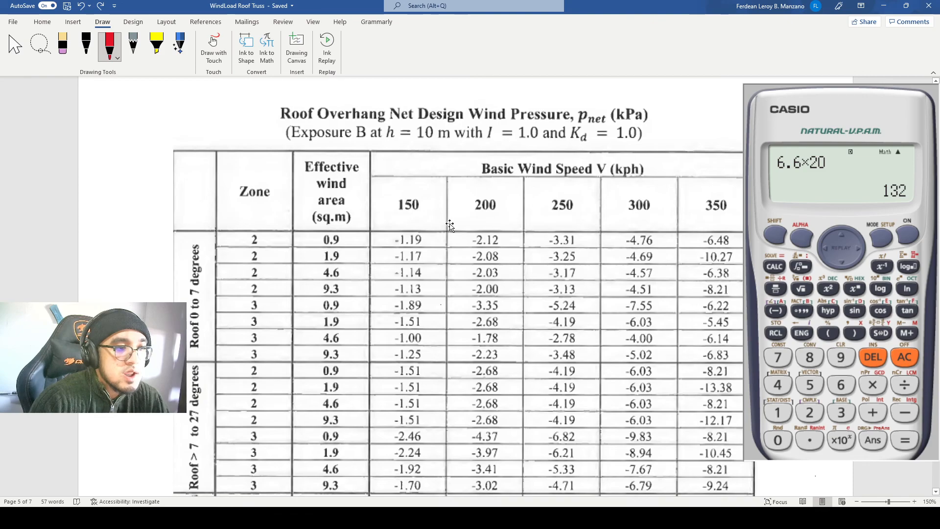
scroll(568, 301, down, 2)
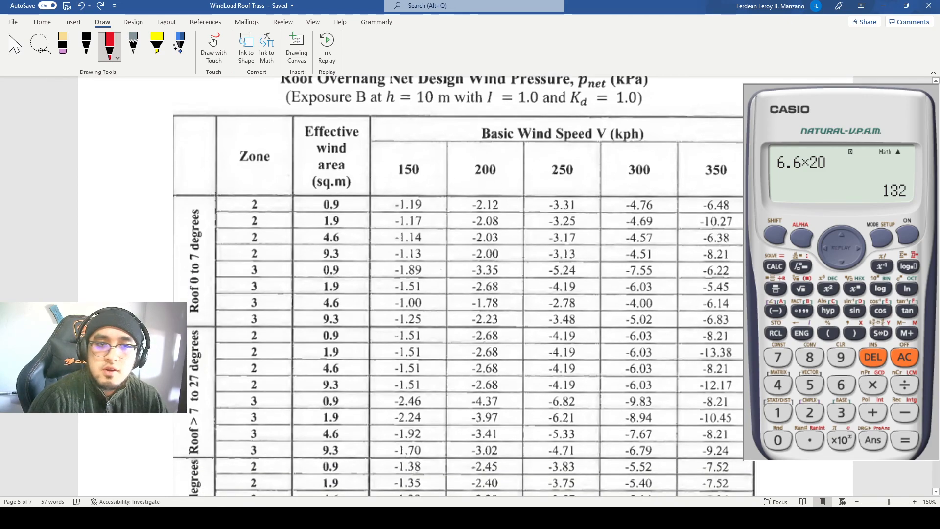
Switch to the STAAD.Pro truss model and mark both supports and both overhangs with pink ink loops.
click(885, 6)
scroll(430, 294, up, 2)
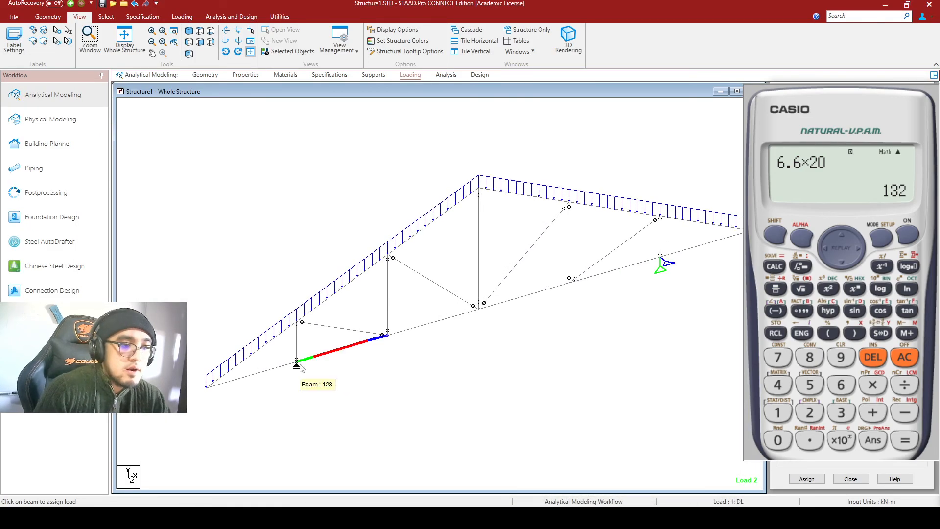
drag(294, 361, 292, 350)
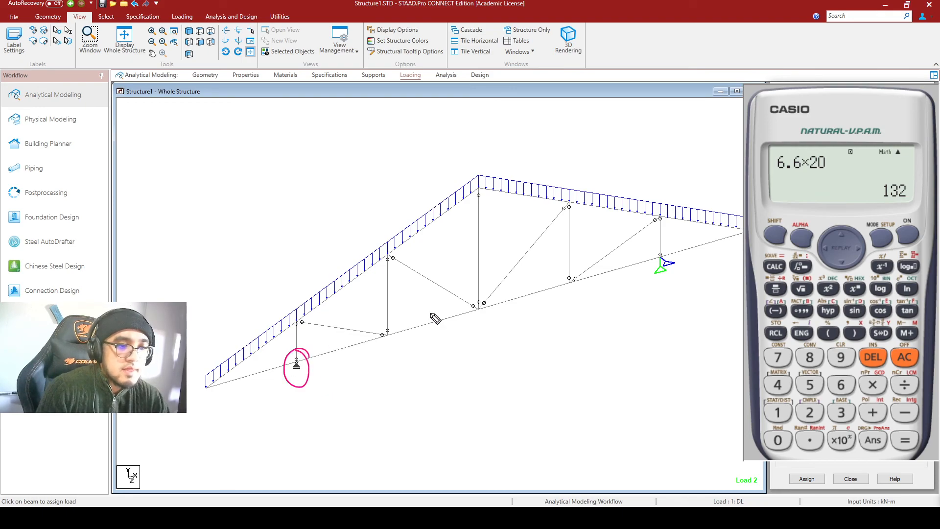
drag(670, 254, 660, 249)
mouse_move(205, 388)
mouse_down()
mouse_move(294, 360)
mouse_move(216, 378)
mouse_move(219, 388)
mouse_up()
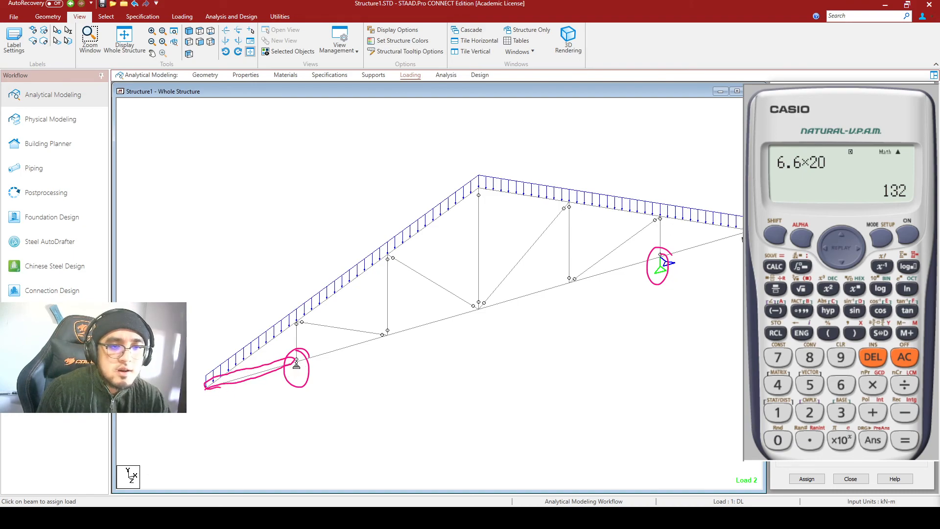
mouse_move(742, 223)
mouse_down()
mouse_move(661, 251)
mouse_move(705, 259)
mouse_move(741, 252)
mouse_up()
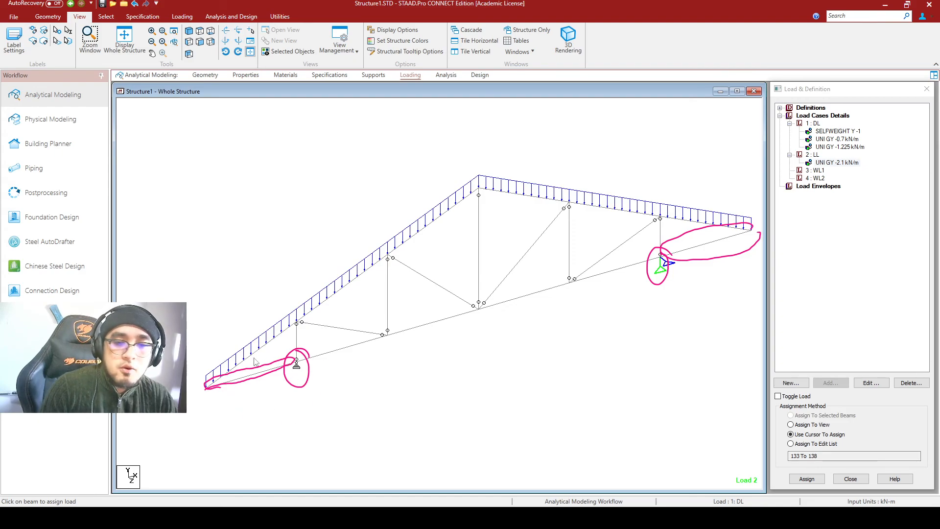
Draw upward ink arrows beneath the truss's left overhang to illustrate the wind uplift.
scroll(393, 371, down, 1)
middle_drag(433, 399, 424, 386)
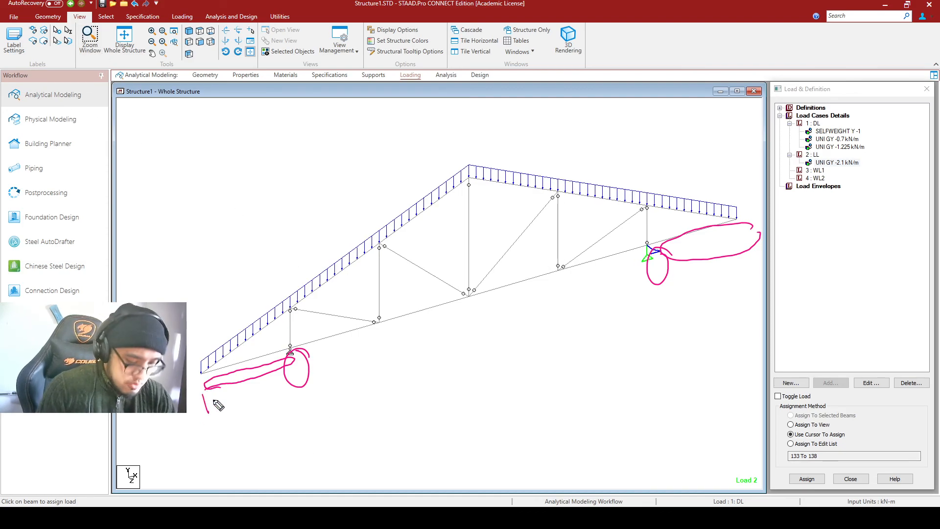
drag(207, 375, 209, 419)
drag(235, 368, 235, 412)
mouse_move(260, 360)
mouse_down()
mouse_move(260, 408)
mouse_move(279, 356)
mouse_move(280, 396)
mouse_up()
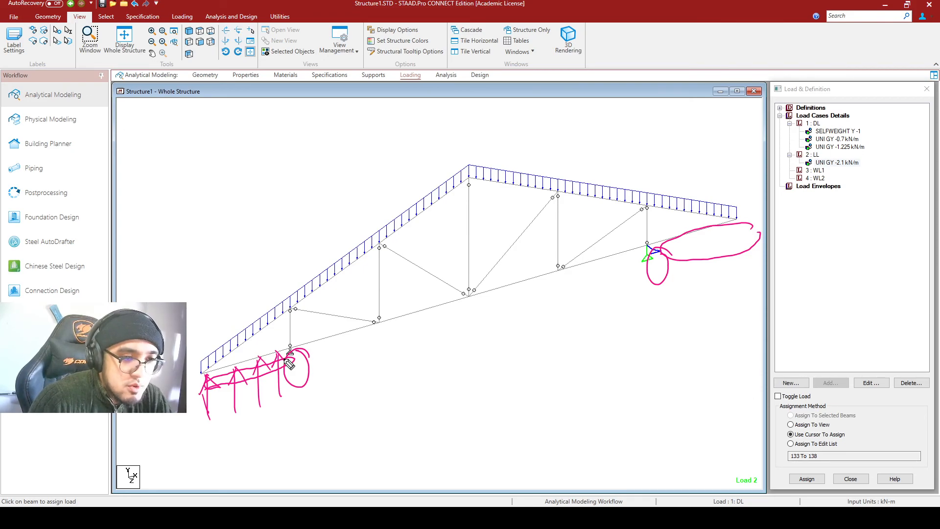
mouse_move(617, 250)
mouse_down()
mouse_move(343, 313)
mouse_move(458, 352)
mouse_move(650, 263)
mouse_move(607, 251)
mouse_up()
Undo all the pink ink annotations over the truss model.
key(ctrl+z)
key(ctrl+z)
key(ctrl+z)
key(ctrl+z)
key(ctrl+z)
key(ctrl+z)
key(ctrl+z)
key(ctrl+z)
key(ctrl+z)
key(ctrl+z)
key(ctrl+z)
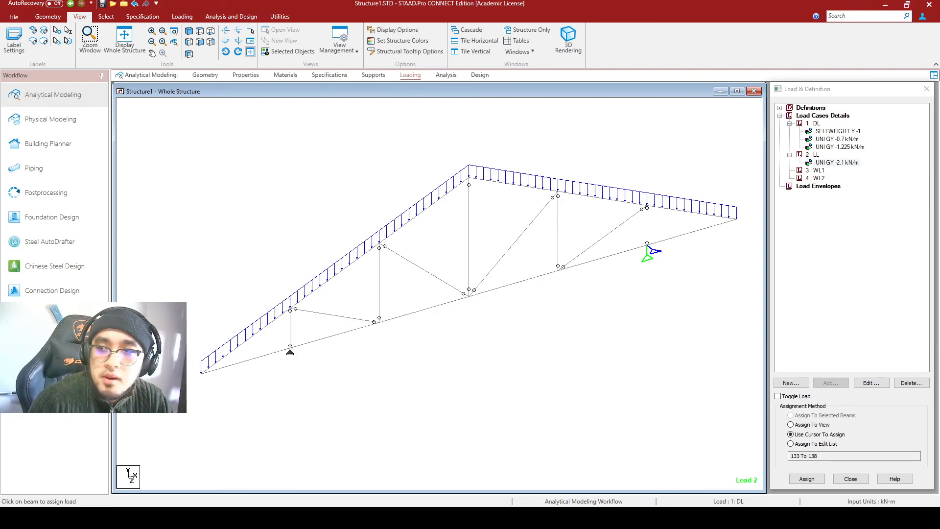
Switch to the Roof Load Analysis workbook, maximize it and enlarge the wind load pressures area to 190%.
key(alt+Tab)
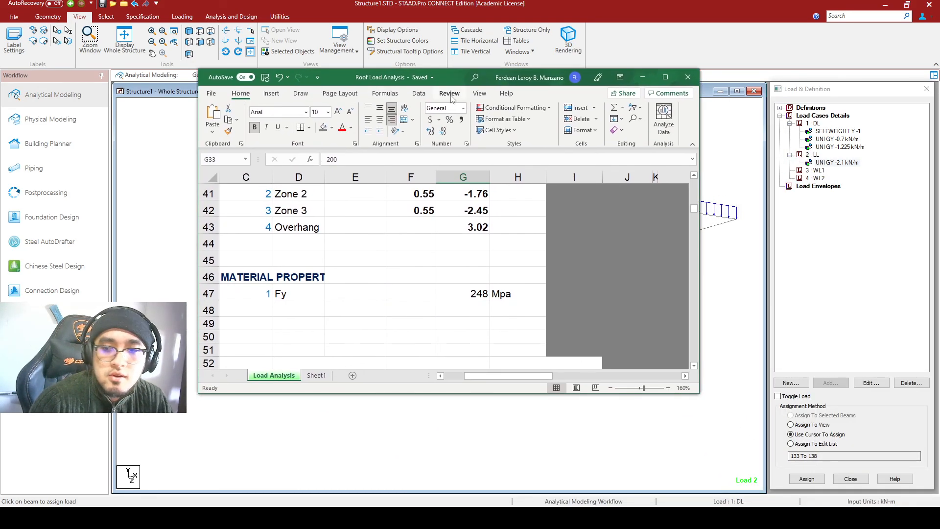
click(665, 77)
scroll(268, 269, up, 1)
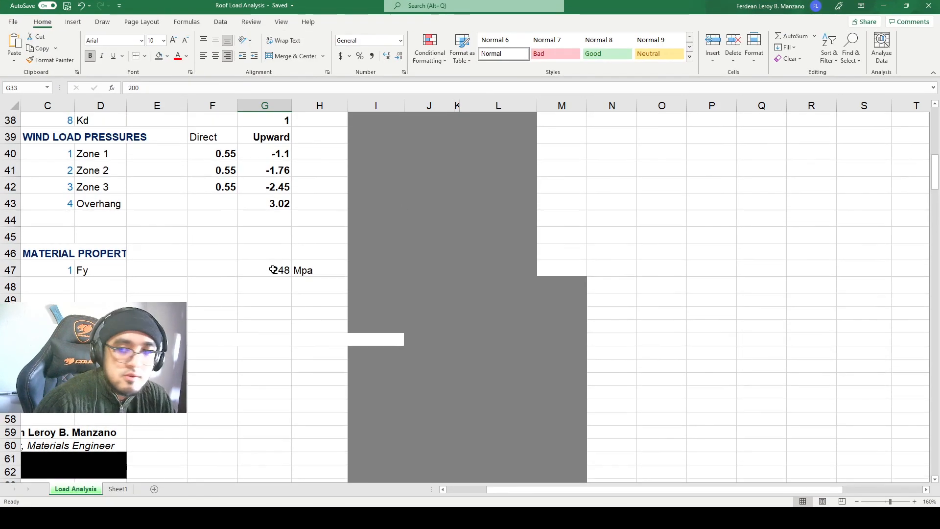
ctrl+scroll(398, 321, up, 2)
drag(644, 489, 529, 488)
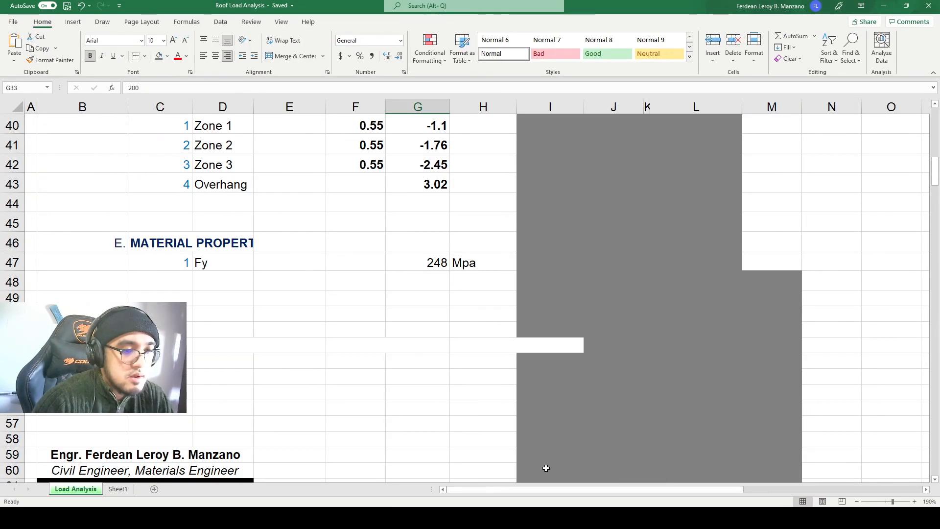
Review the direct and upward wind pressures for Zones 1 to 3 in the wind load pressures table.
scroll(346, 364, up, 3)
scroll(346, 364, down, 1)
drag(352, 241, 399, 273)
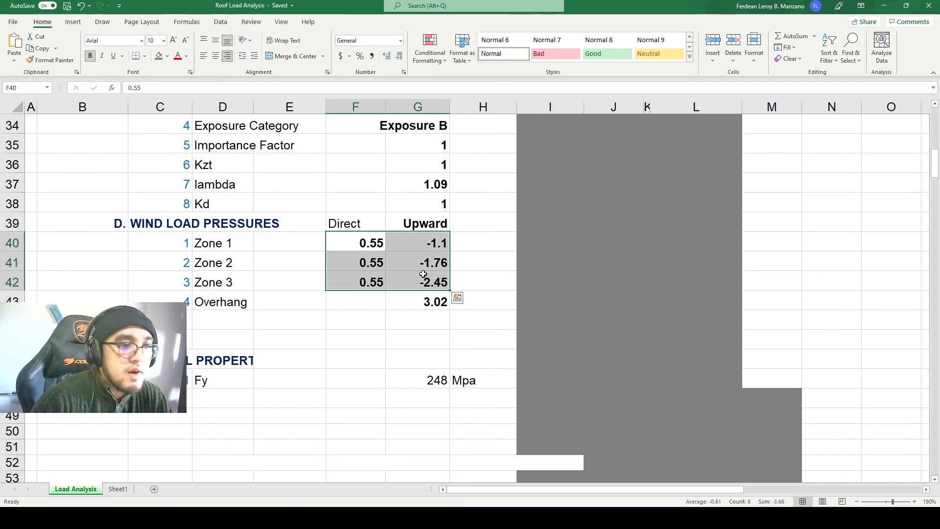
click(464, 262)
drag(447, 244, 448, 258)
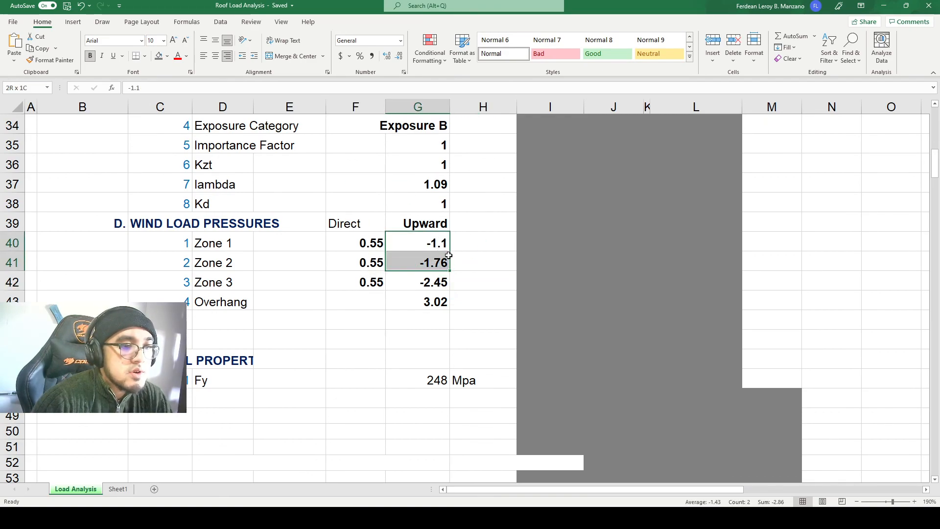
click(449, 244)
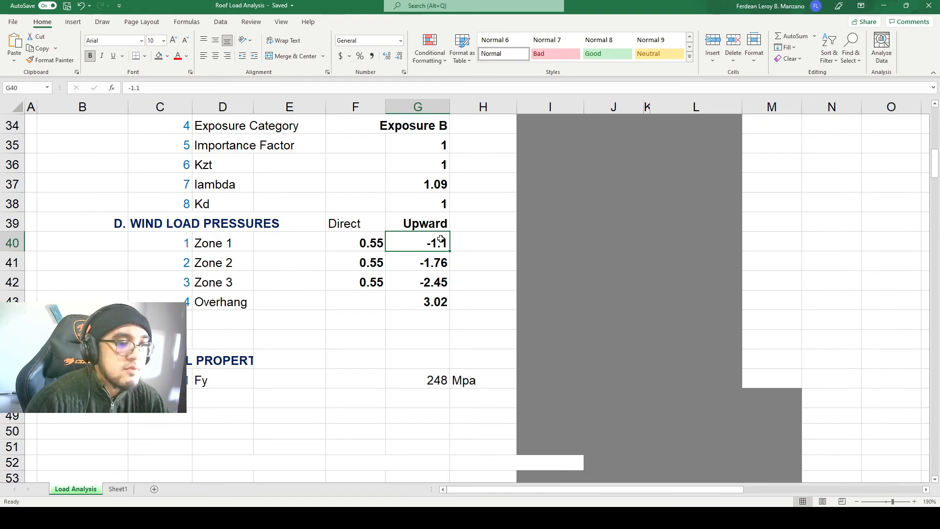
click(441, 261)
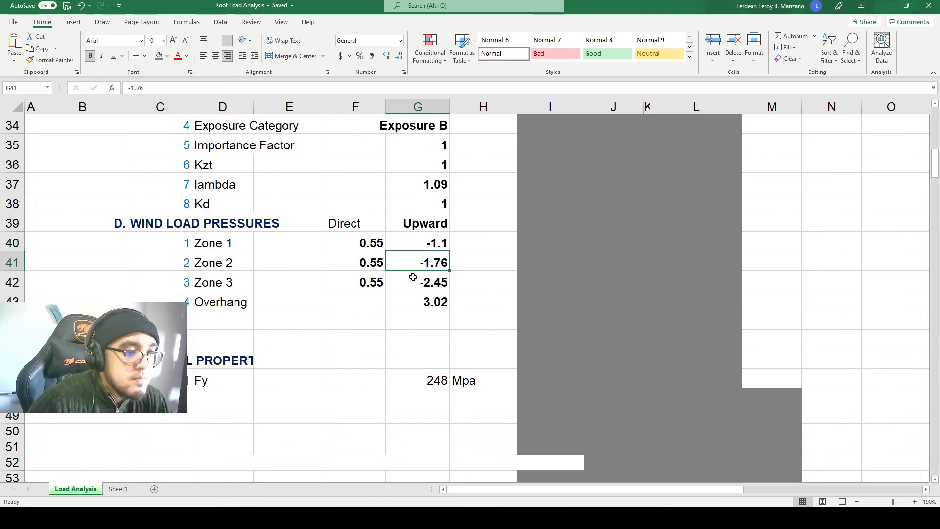
Clear the Zone 3 entry and its pressure values from the wind load pressures table.
drag(189, 284, 451, 287)
key(Delete)
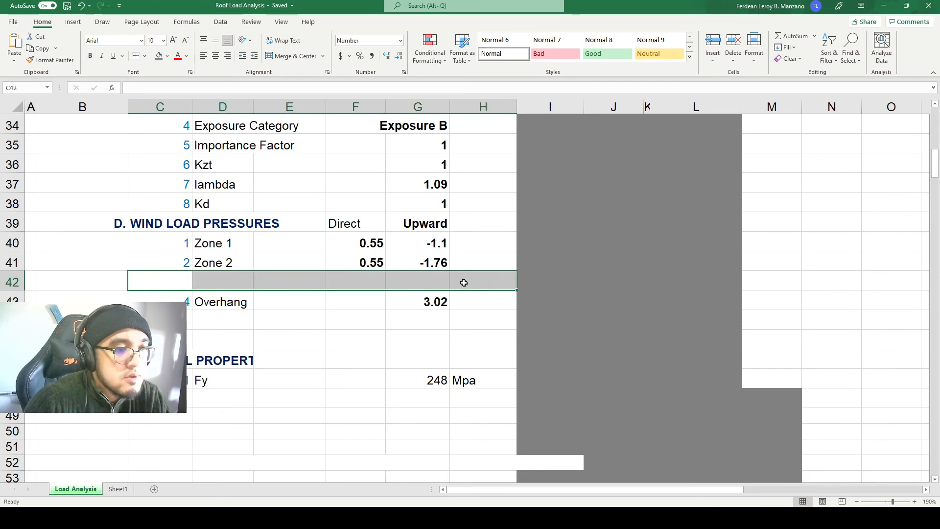
click(464, 282)
scroll(464, 283, up, 1)
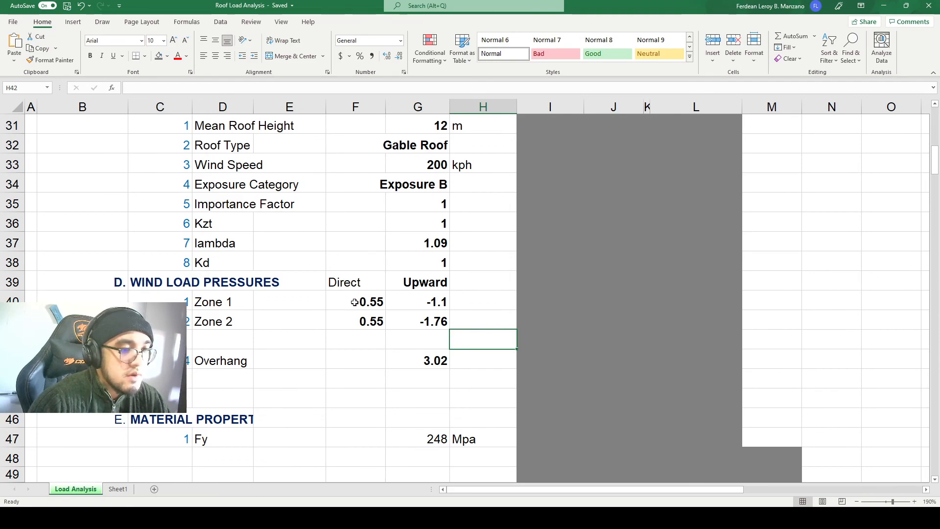
click(354, 302)
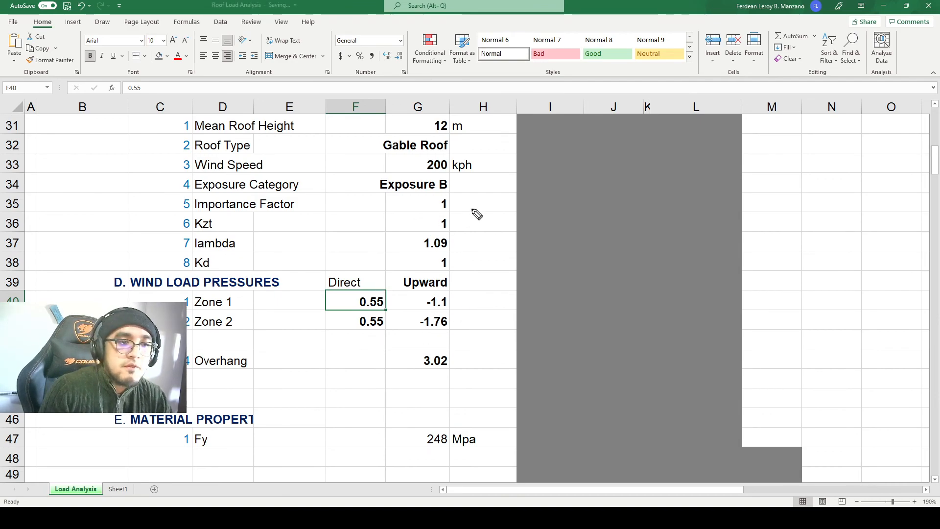
mouse_move(534, 212)
mouse_down()
mouse_move(531, 187)
mouse_move(561, 211)
mouse_up()
key(ctrl+z)
key(ctrl+z)
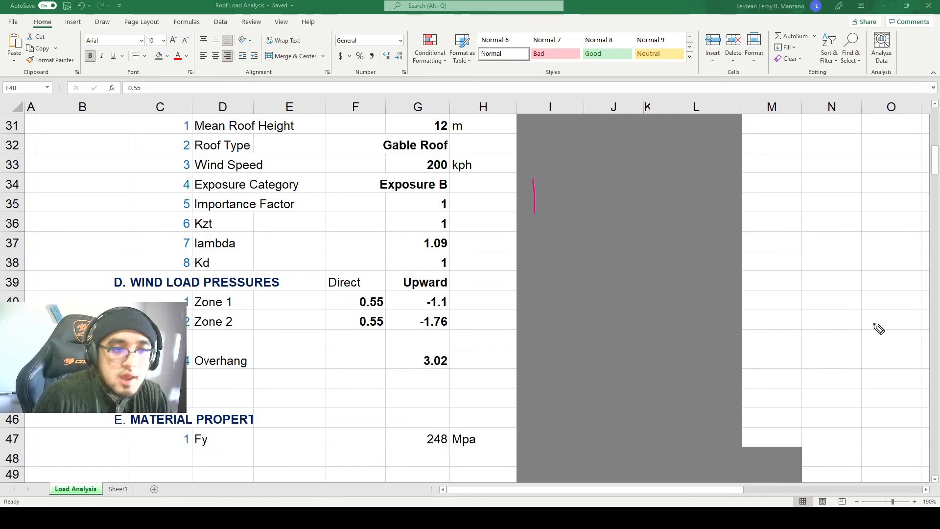
Handwrite the wind pressure formula P = λ Kzt Pnet in yellow ink over the gray area beside the table.
mouse_move(550, 211)
mouse_down()
mouse_move(551, 174)
mouse_move(551, 194)
mouse_move(581, 189)
mouse_up()
mouse_move(567, 197)
mouse_down()
mouse_move(608, 206)
mouse_move(592, 206)
mouse_up()
drag(614, 174, 615, 212)
mouse_move(627, 188)
mouse_down()
mouse_move(637, 202)
mouse_move(657, 193)
mouse_move(688, 201)
mouse_up()
Handwrite λ = 1.09 in yellow ink beneath the pressure formula.
drag(550, 227, 568, 252)
mouse_move(559, 239)
mouse_down()
mouse_move(549, 251)
mouse_move(580, 233)
mouse_up()
mouse_move(567, 243)
mouse_down()
mouse_move(589, 245)
mouse_move(610, 226)
mouse_up()
drag(622, 226, 626, 233)
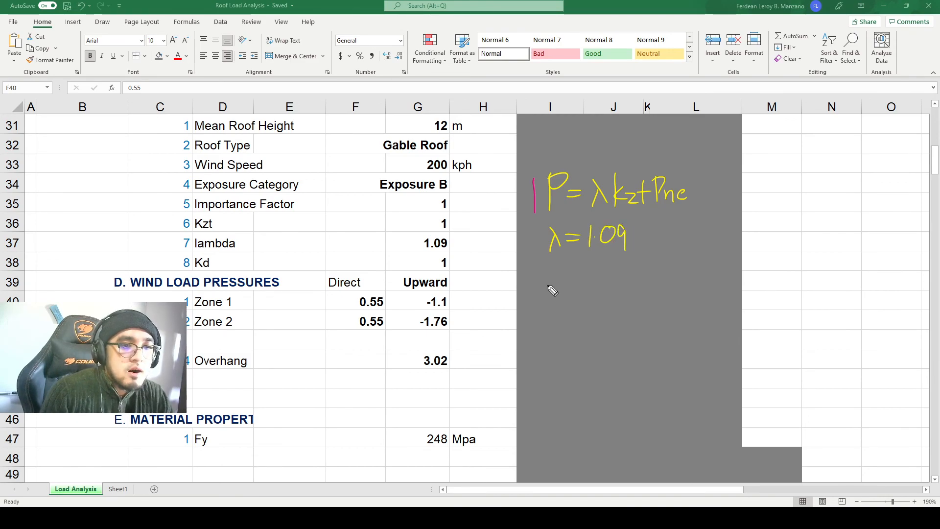
Handwrite Kzt = 1.00 and Pnet in yellow ink below the lambda value, and complete the formula's Pnet term.
drag(558, 273, 556, 292)
drag(557, 277, 575, 292)
drag(567, 278, 594, 276)
drag(583, 283, 597, 287)
mouse_move(617, 268)
mouse_down()
mouse_move(620, 279)
mouse_move(628, 267)
mouse_up()
mouse_move(691, 177)
mouse_down()
mouse_move(690, 200)
mouse_move(697, 188)
mouse_up()
mouse_move(537, 302)
mouse_down()
mouse_move(539, 327)
mouse_move(542, 317)
mouse_up()
drag(550, 316, 580, 325)
drag(574, 309, 586, 307)
Circle the Zone 1 and Zone 2 direct and upward pressures in yellow ink, and undo the circles.
mouse_move(390, 285)
mouse_down()
mouse_move(369, 287)
mouse_move(387, 308)
mouse_move(377, 313)
mouse_up()
mouse_move(436, 287)
mouse_down()
mouse_move(458, 311)
mouse_move(416, 327)
mouse_move(449, 314)
mouse_up()
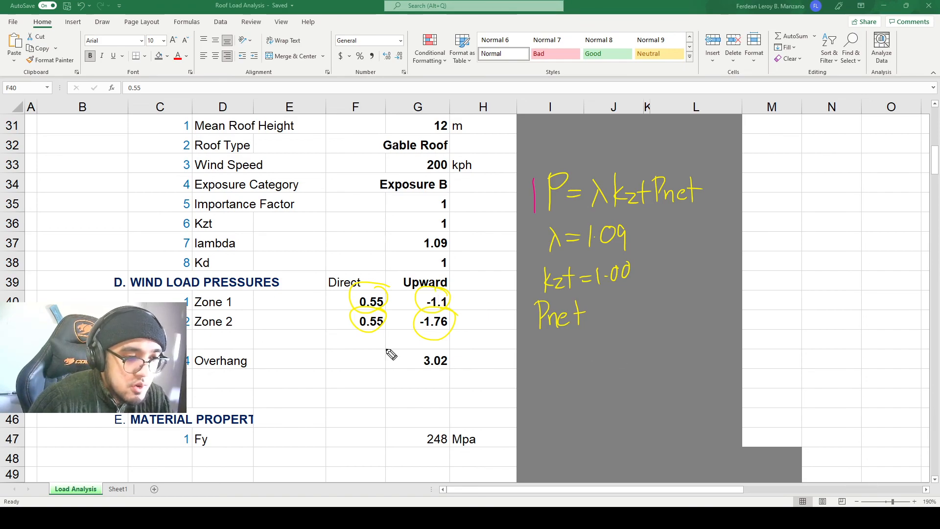
key(ctrl+z)
key(ctrl+z)
key(ctrl+z)
key(ctrl+z)
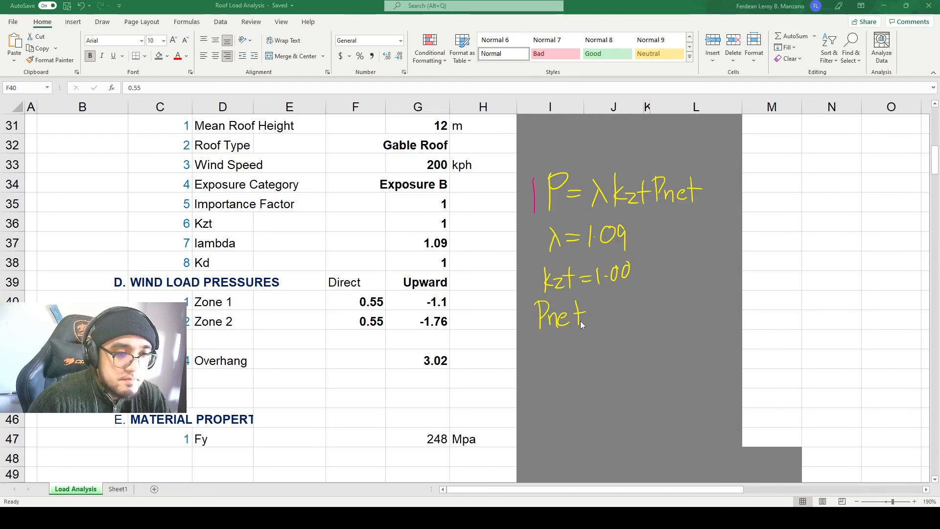
Set the Zone 1 direct pressure in F40 to =1.09*0.55 and fill the formula down to Zone 2.
click(377, 302)
click(129, 87)
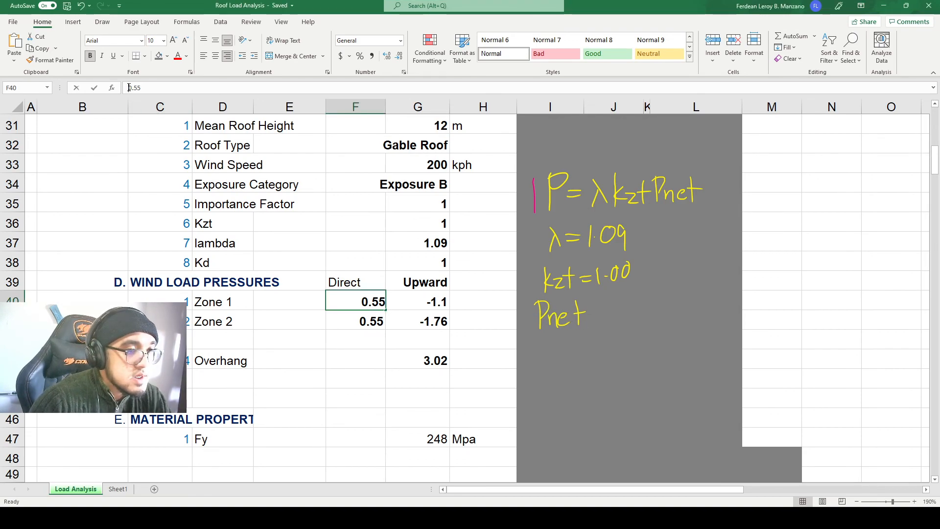
text(=)
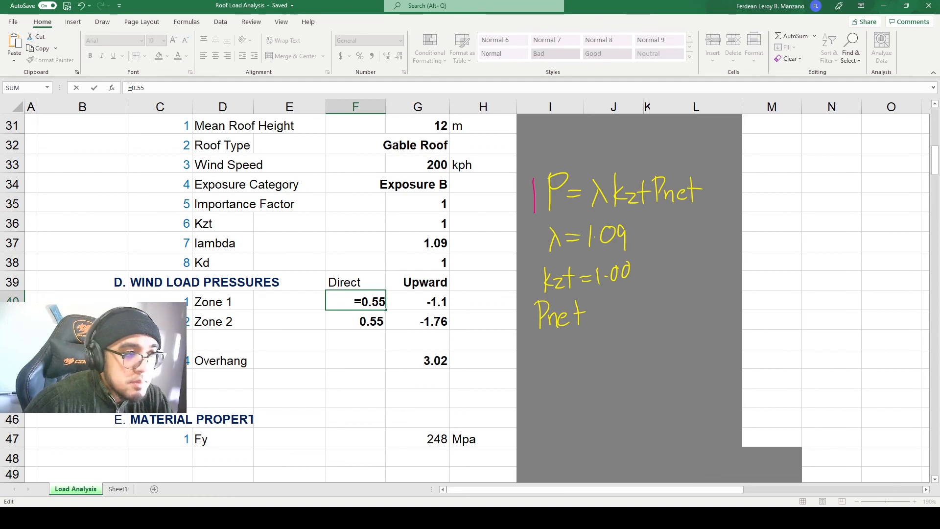
text(1.09)
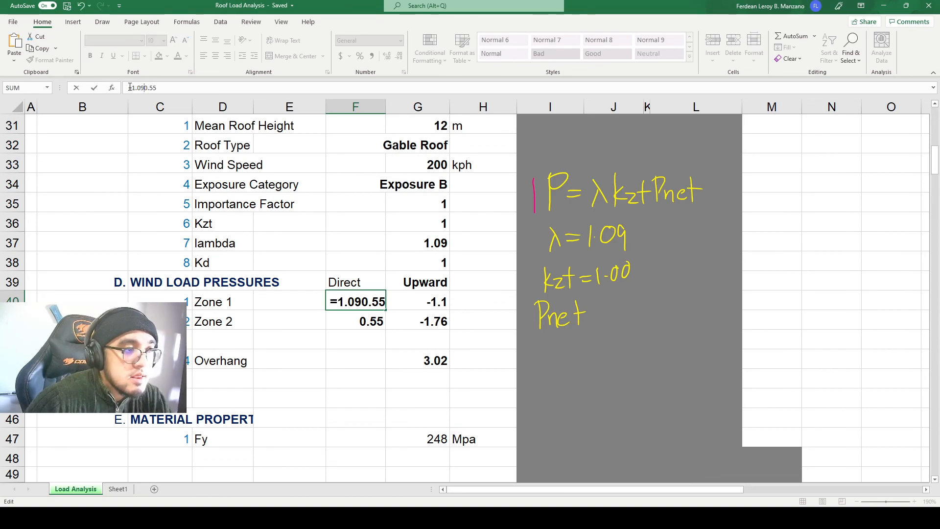
text(8)
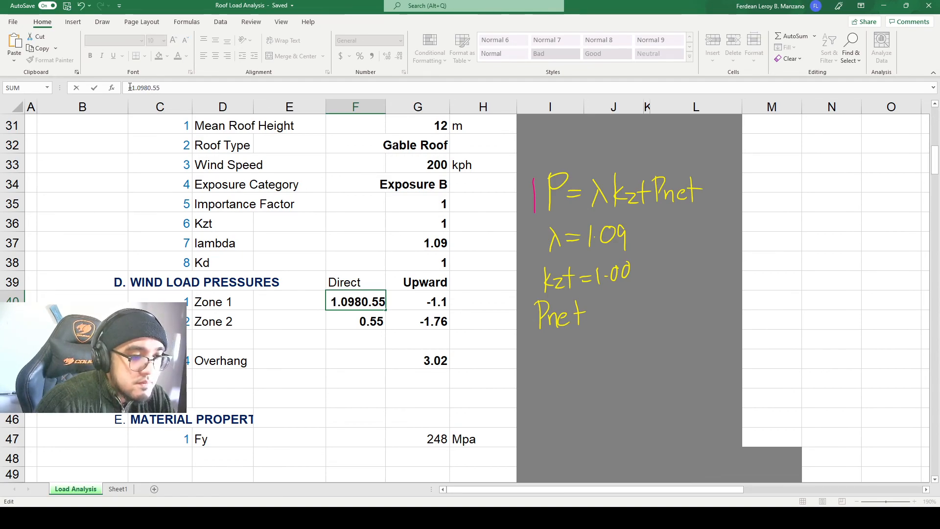
key(BackSpace)
text(*)
key(Return)
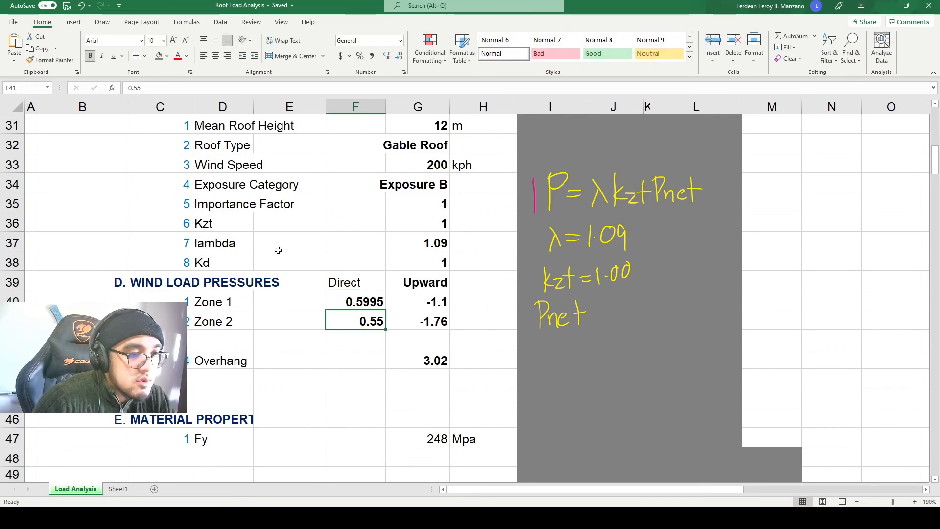
click(382, 307)
drag(382, 307, 381, 318)
Set the Zone 1 upward pressure in G40 to =-1.1*1.09.
click(446, 305)
click(127, 87)
text(=)
click(152, 89)
text(*1.09)
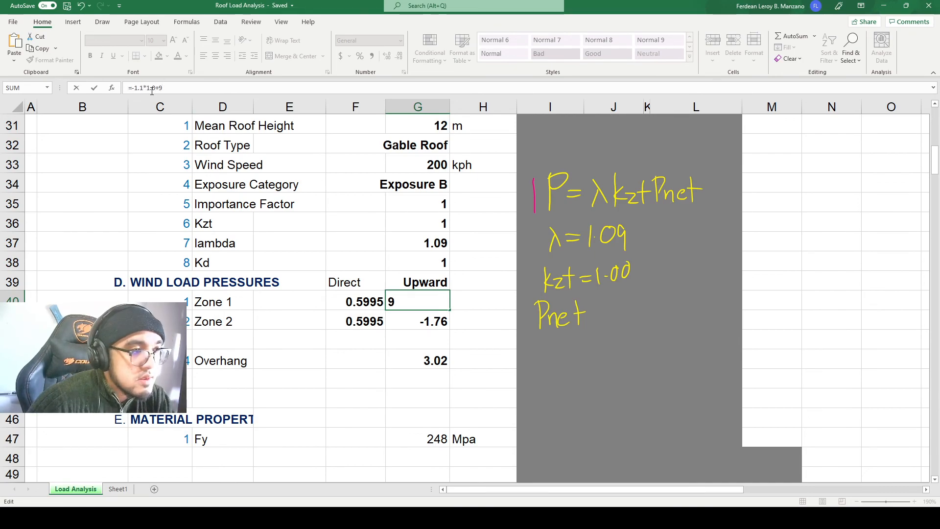
key(BackSpace)
text(9)
key(Return)
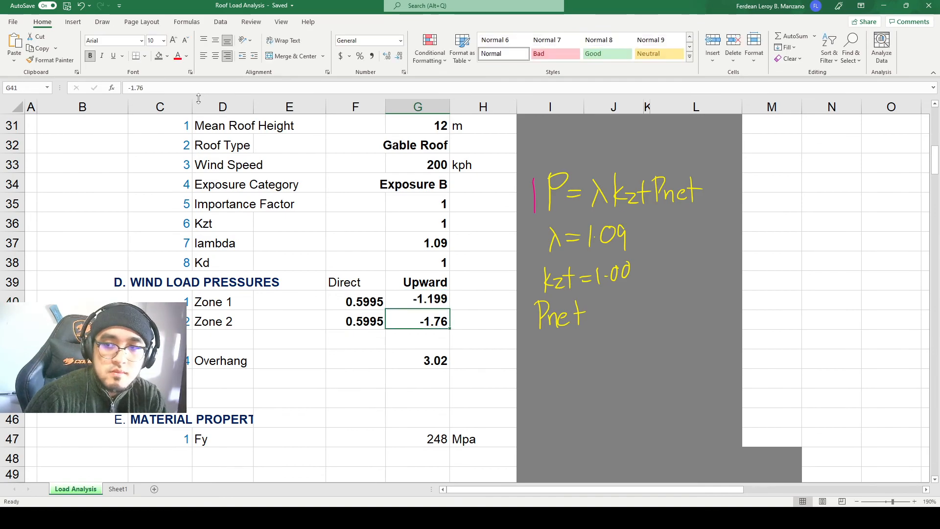
Set the Zone 2 upward pressure in G41 to =-1.76*1.09.
click(131, 88)
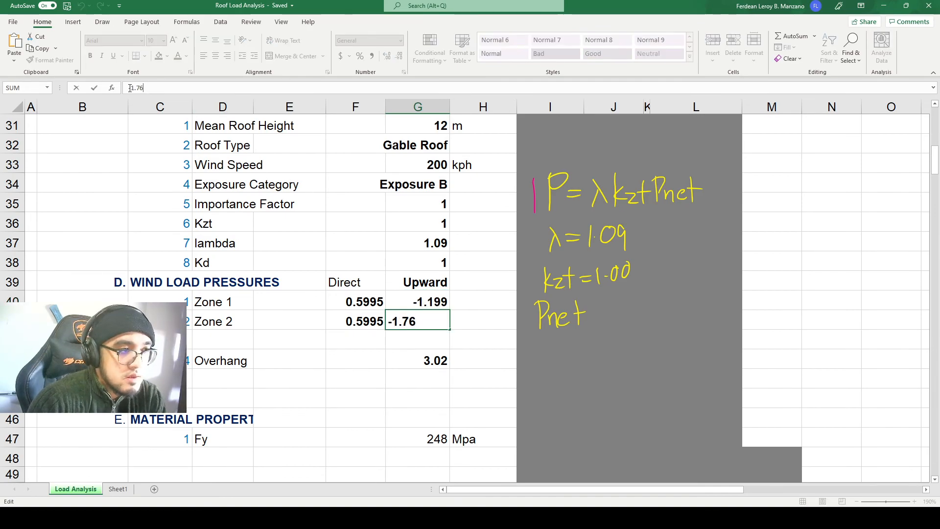
text(=)
text(*1.09)
key(Return)
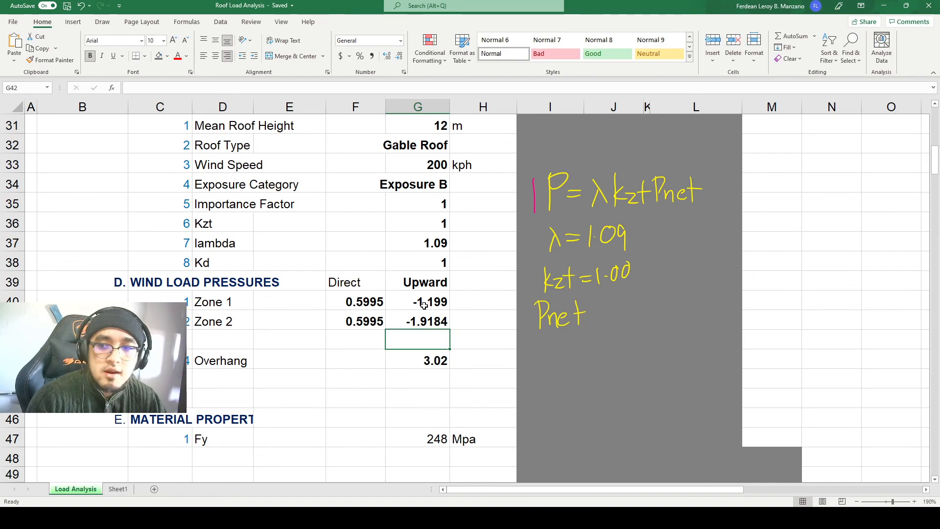
Multiply the Zone 1 and Zone 2 direct pressures by 3.5, making both formulas =1.09*0.55*3.5.
click(381, 299)
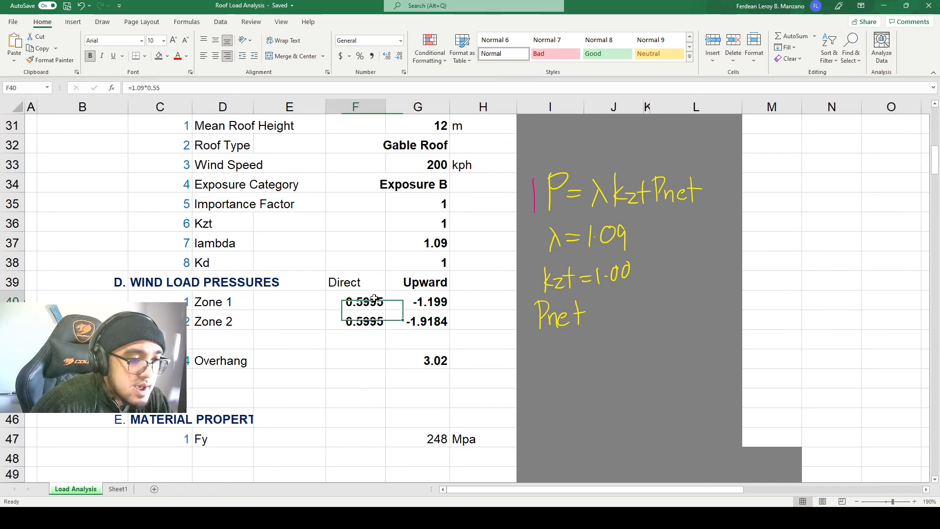
click(167, 88)
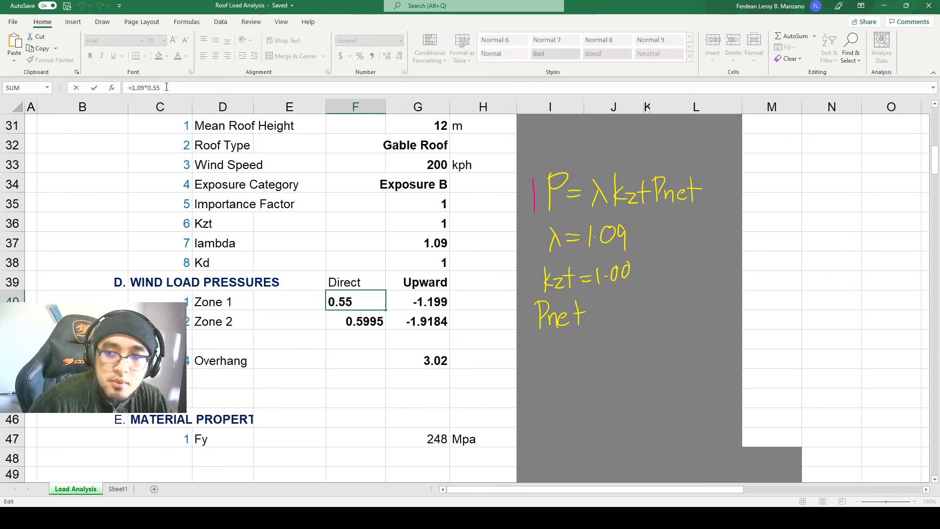
text(*.35)
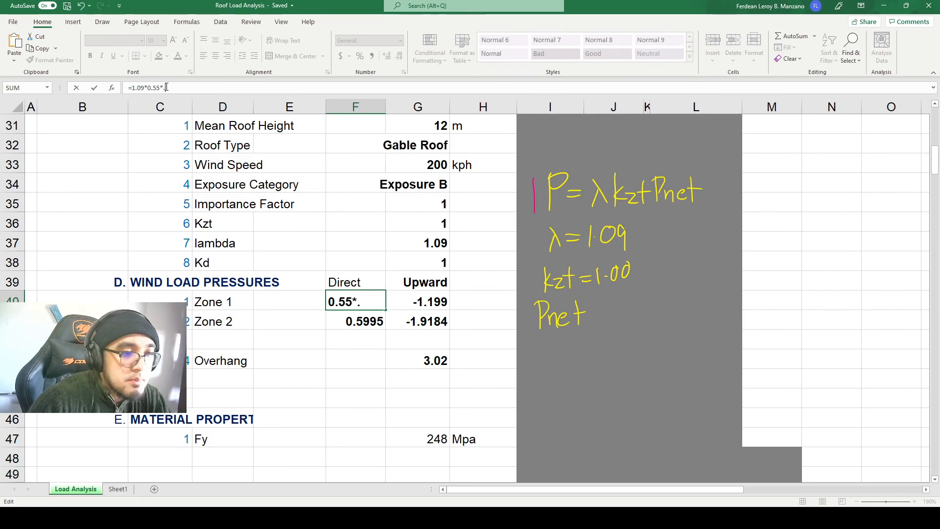
key(BackSpace)
key(BackSpace)
key(BackSpace)
text(3.5)
key(Return)
click(182, 85)
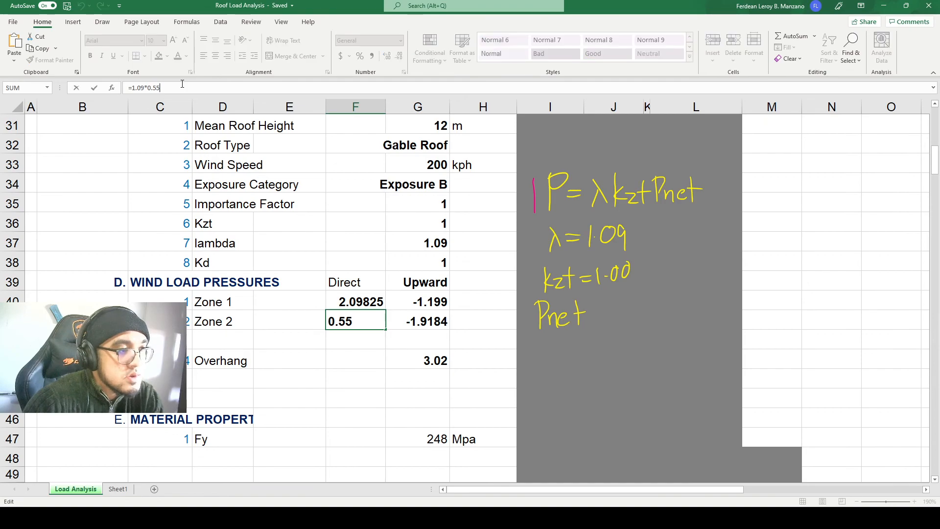
text(*3.5)
key(Return)
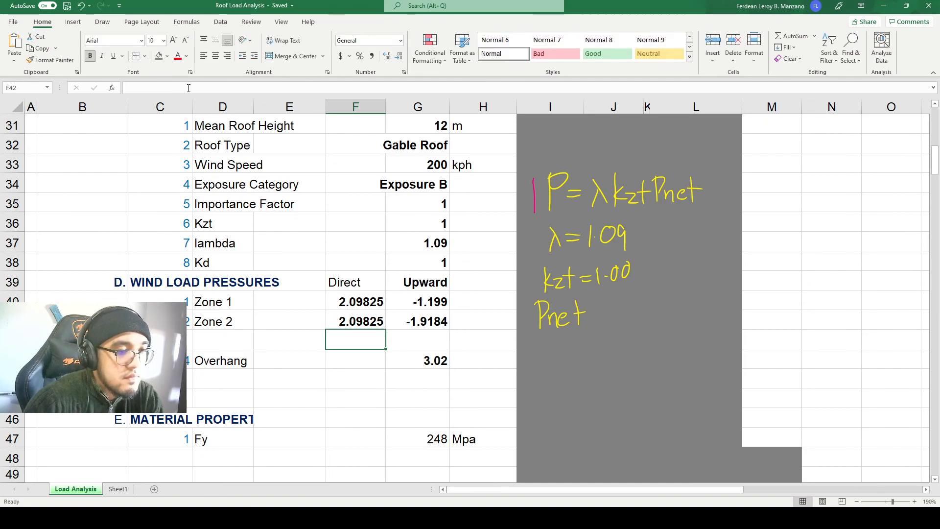
Multiply the Zone 1 and Zone 2 upward pressure formulas in G40 and G41 by 3.5.
key(Up)
key(Up)
key(Right)
click(198, 88)
text(*3.5)
key(Return)
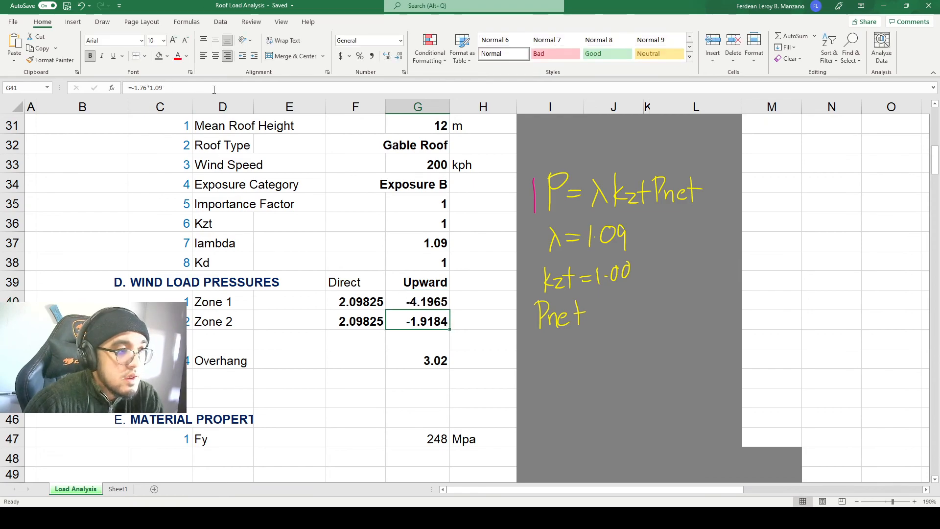
click(213, 89)
text(*1.09*3.5)
key(Return)
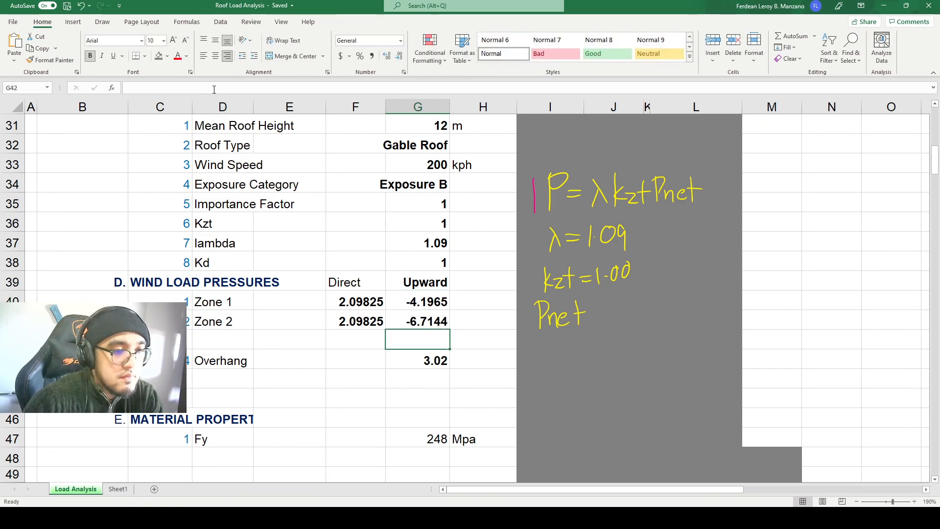
Set the overhang upward pressure in G43 to =1.09*3.02*3.5.
click(422, 360)
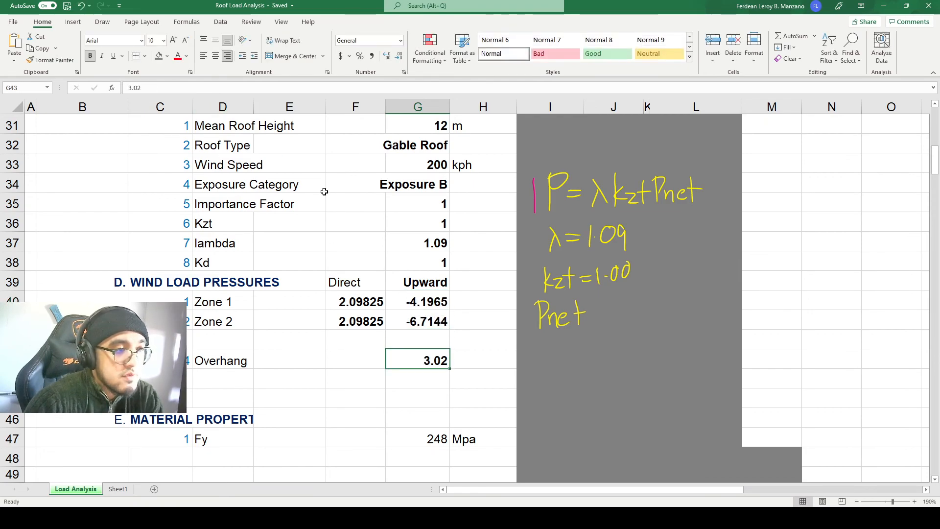
click(128, 88)
text(=1.09)
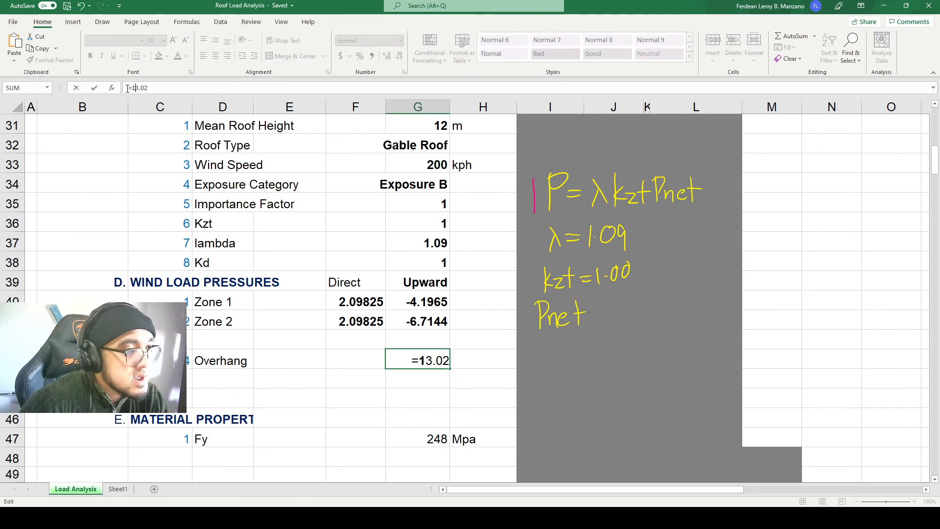
text(*3.02)
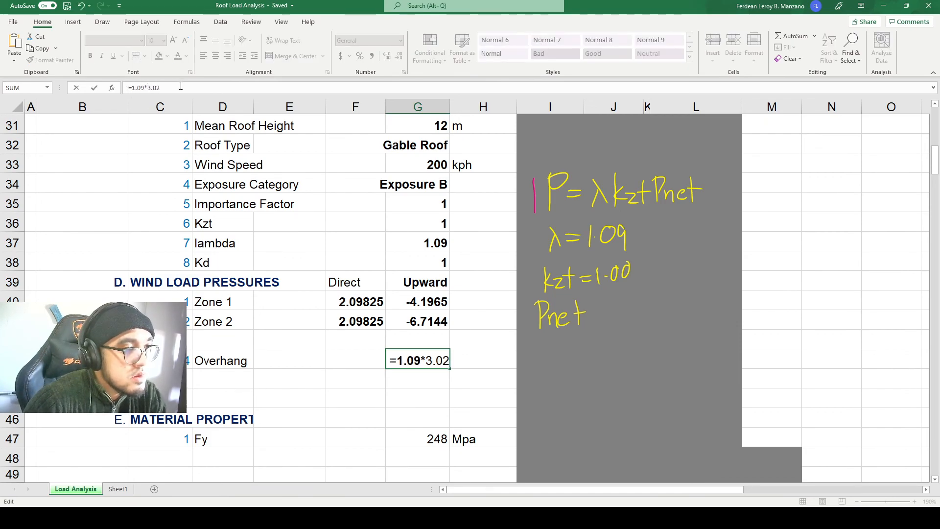
text(*)
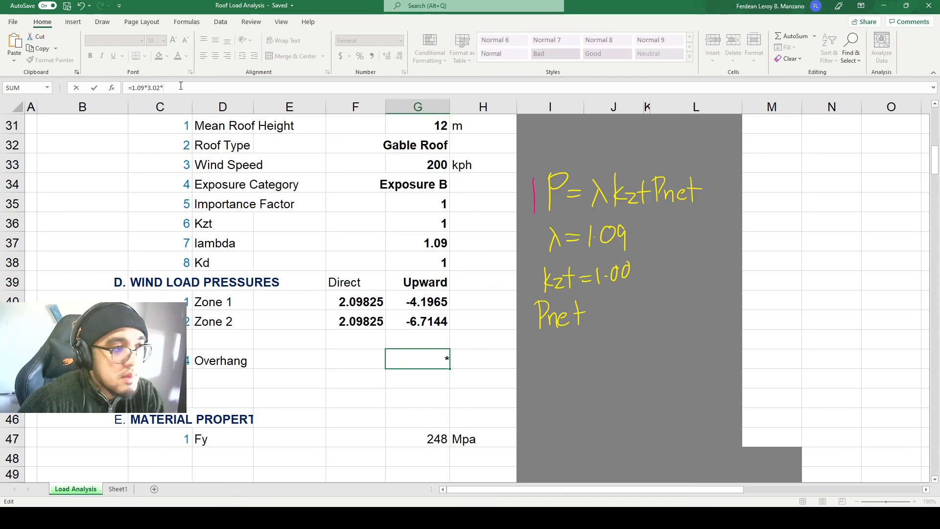
text(3.5)
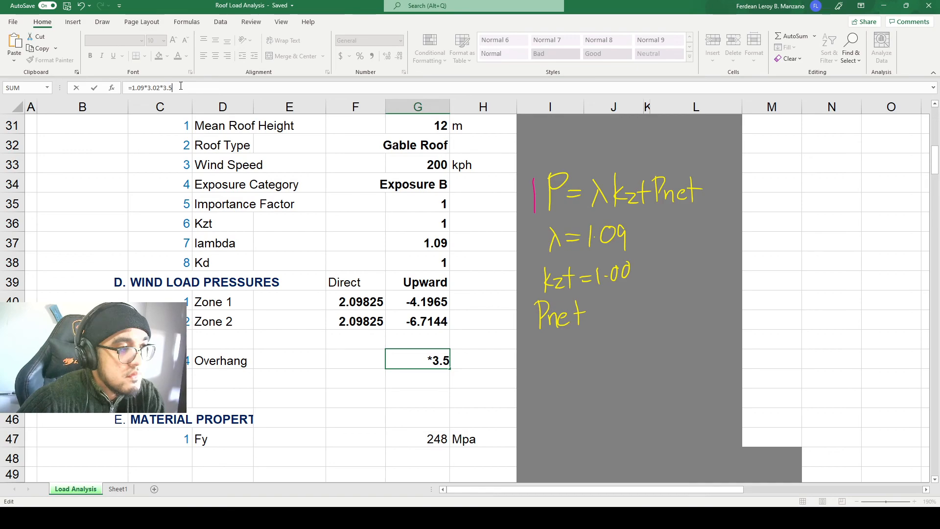
key(Return)
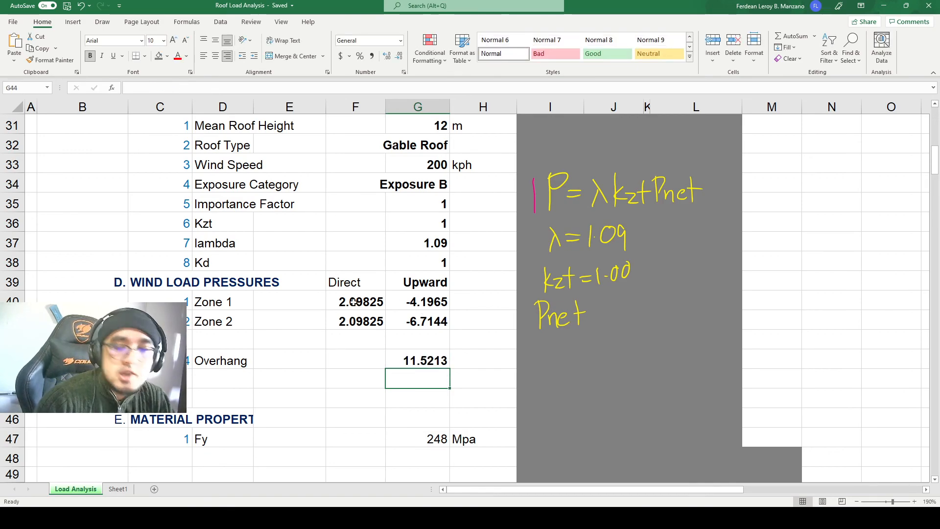
Select the calculated zone and overhang wind loads in F40:G43 and switch to the STAAD.Pro truss model.
drag(356, 302, 410, 350)
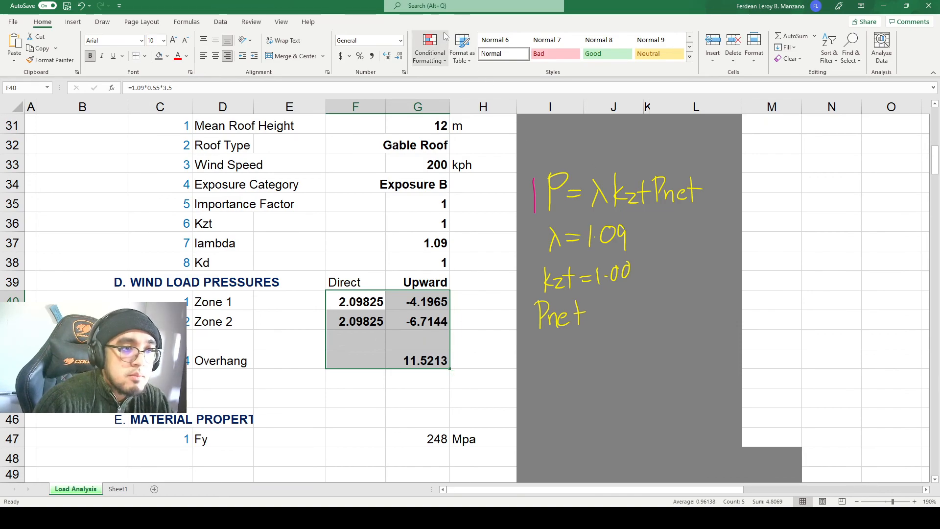
key(alt+Tab)
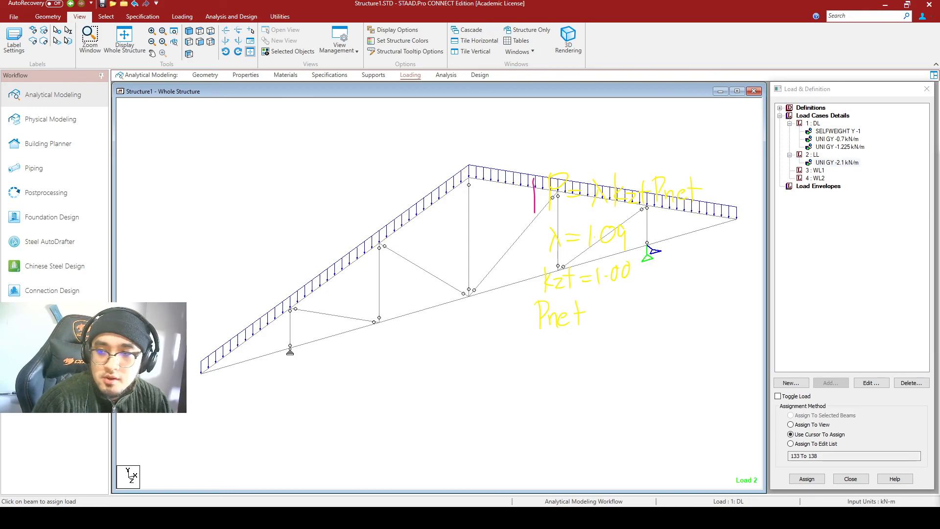
Show the spreadsheet's zone and overhang wind load pressures over the truss model and clear the handwritten formula notes.
key(alt+Tab)
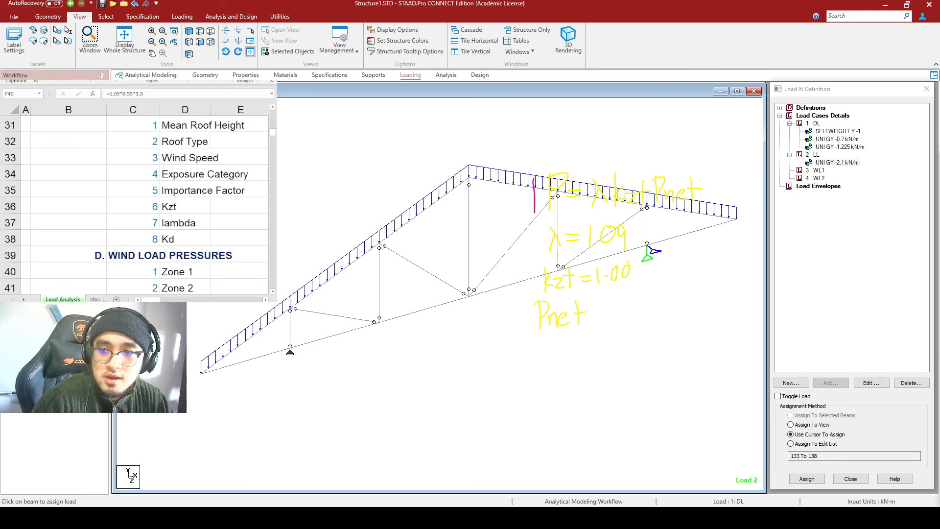
scroll(138, 151, down, 4)
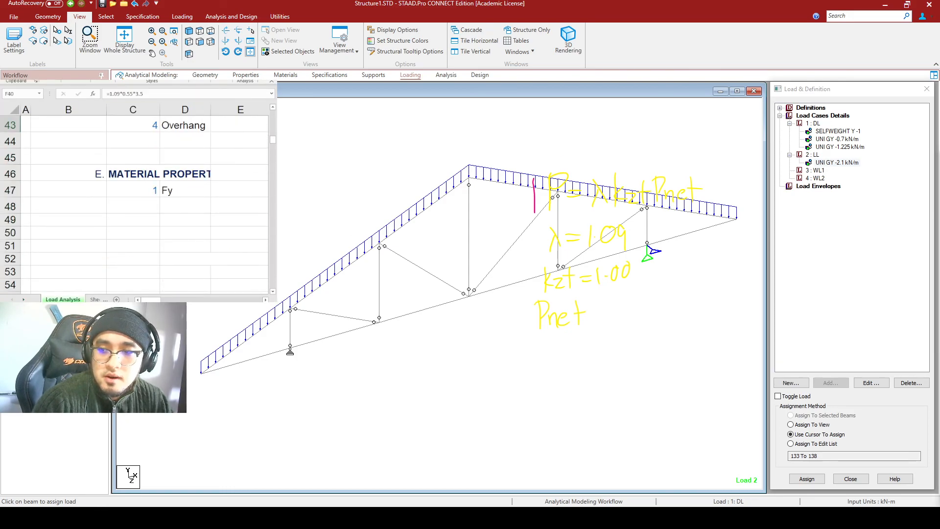
scroll(136, 262, up, 2)
drag(141, 300, 163, 300)
scroll(161, 236, right, 2)
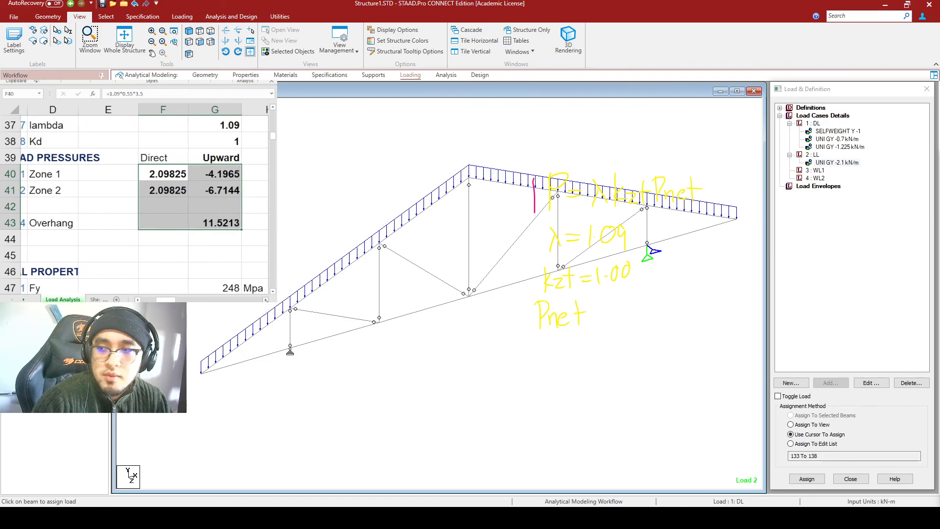
click(142, 236)
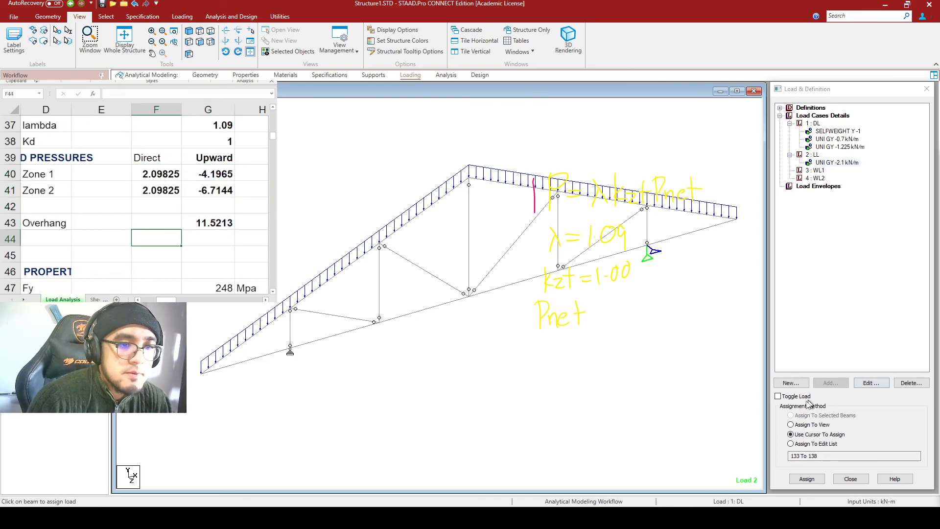
click(561, 382)
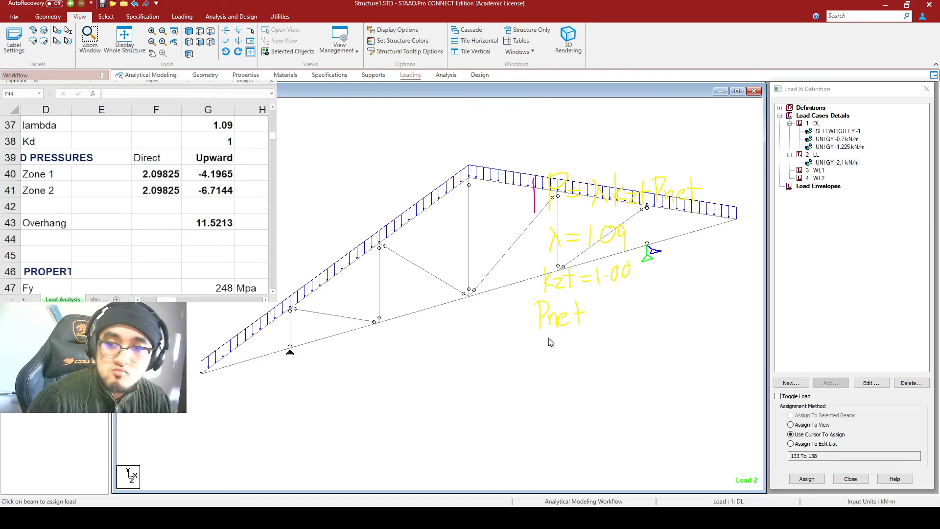
key(ctrl+shift+7)
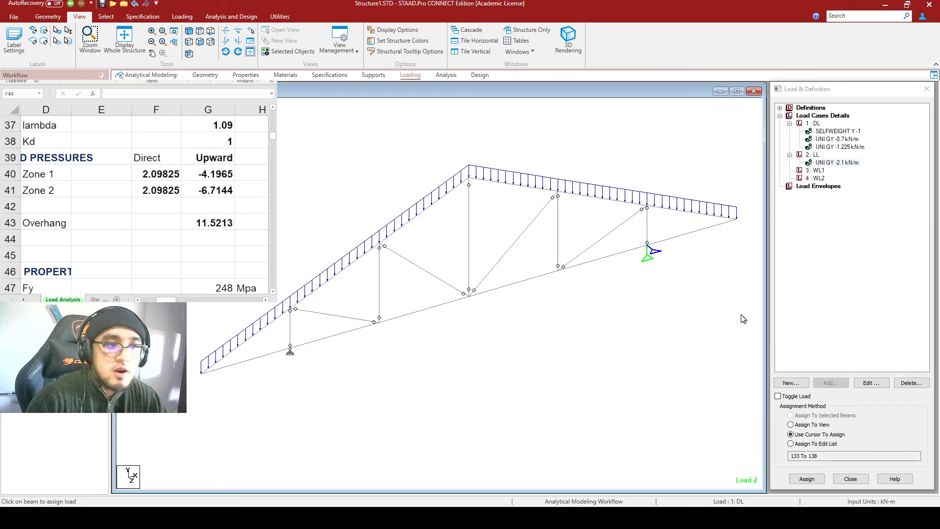
Add a uniform member force of -2.1 kN/m in the local Y direction to load case WL1.
click(817, 171)
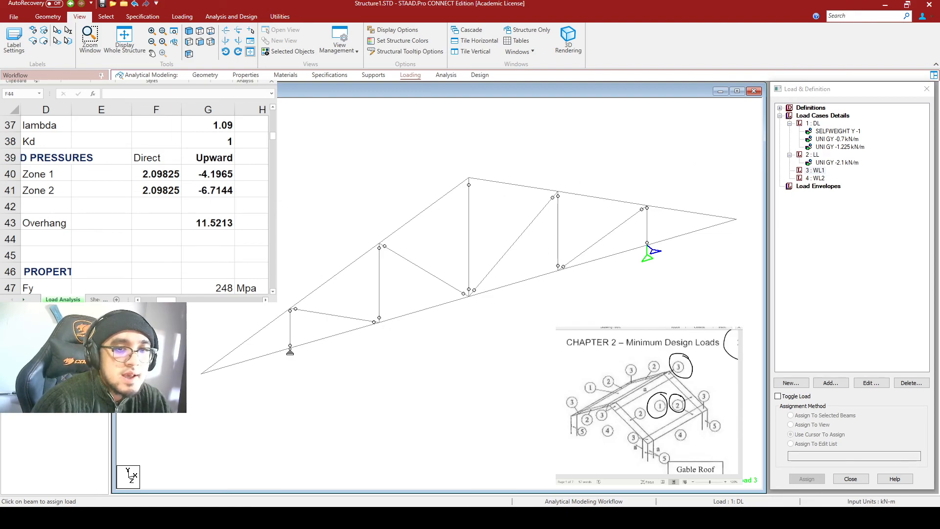
click(816, 171)
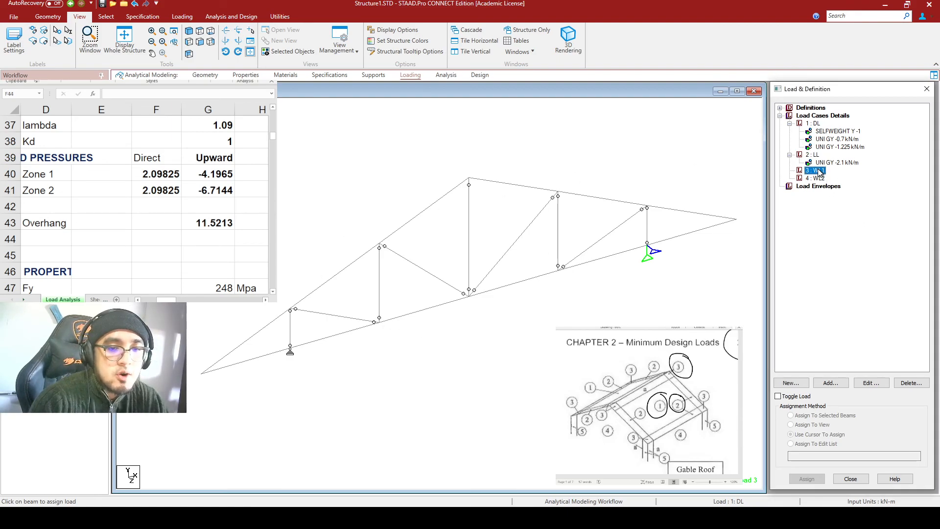
click(830, 383)
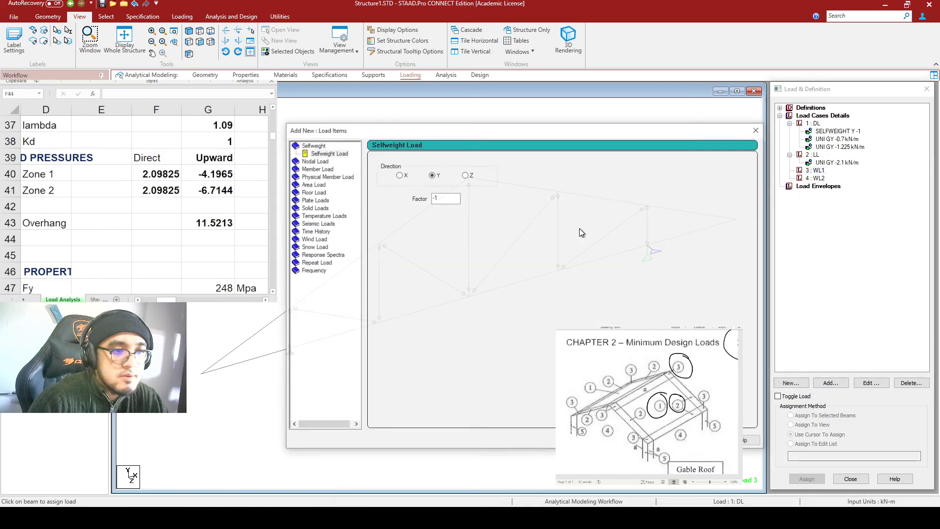
click(325, 169)
drag(425, 132, 378, 104)
drag(420, 160, 392, 153)
text(-2.1)
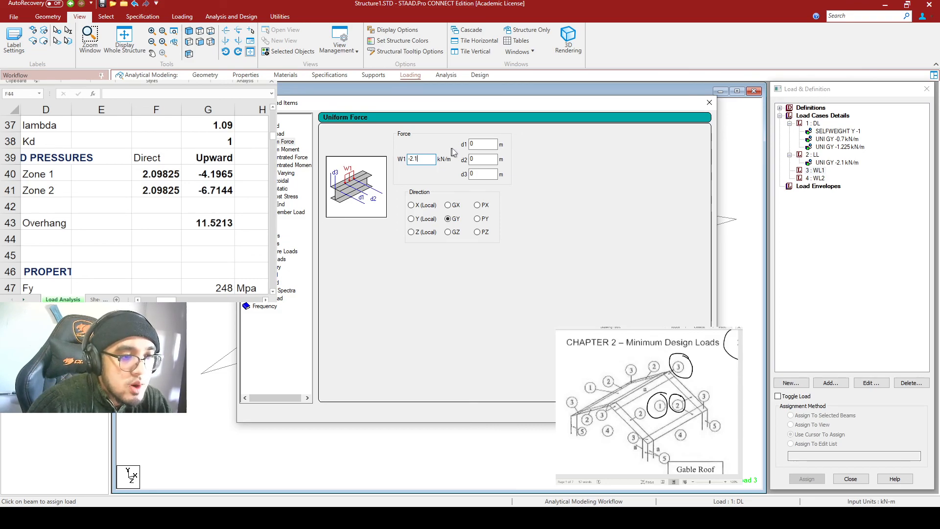
click(412, 221)
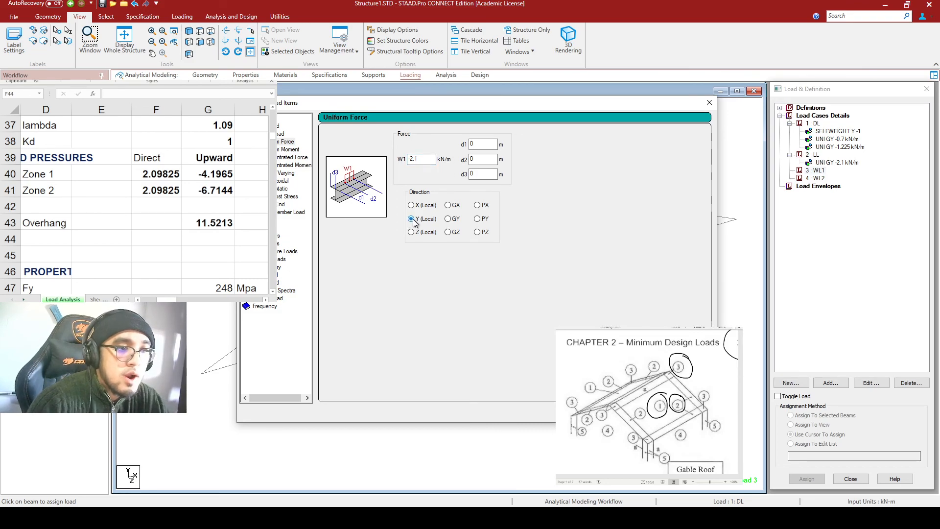
double_click(411, 158)
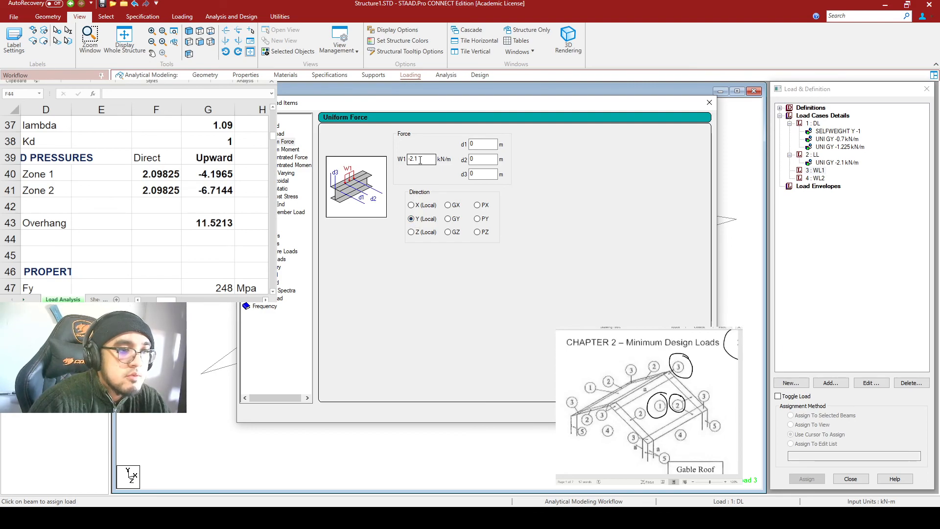
click(432, 159)
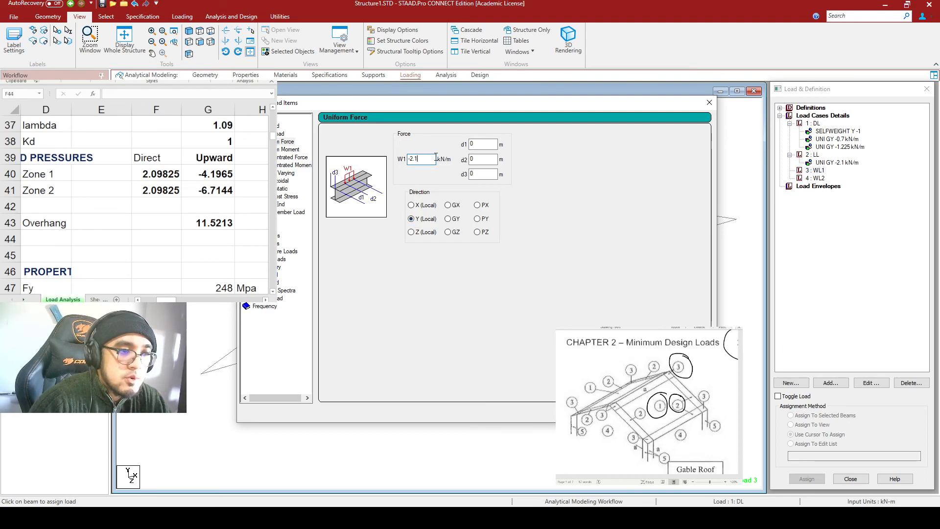
key(Return)
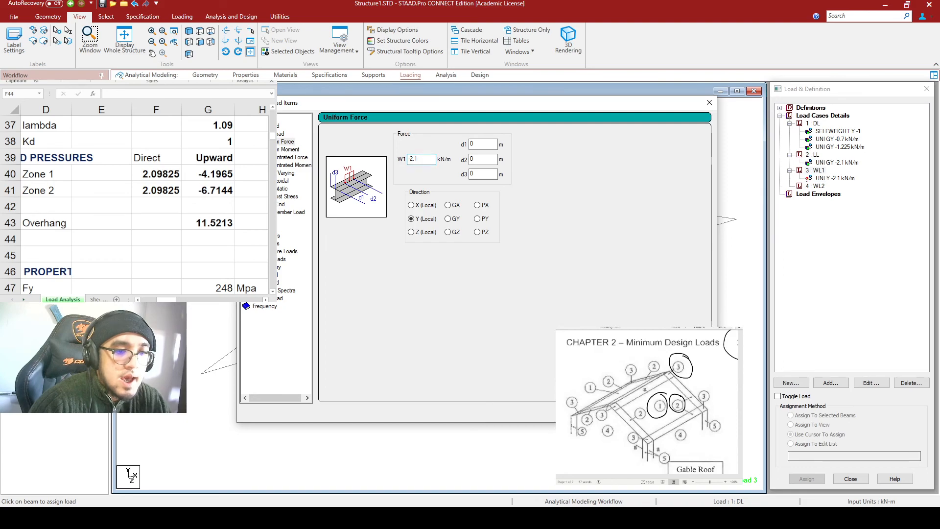
click(644, 412)
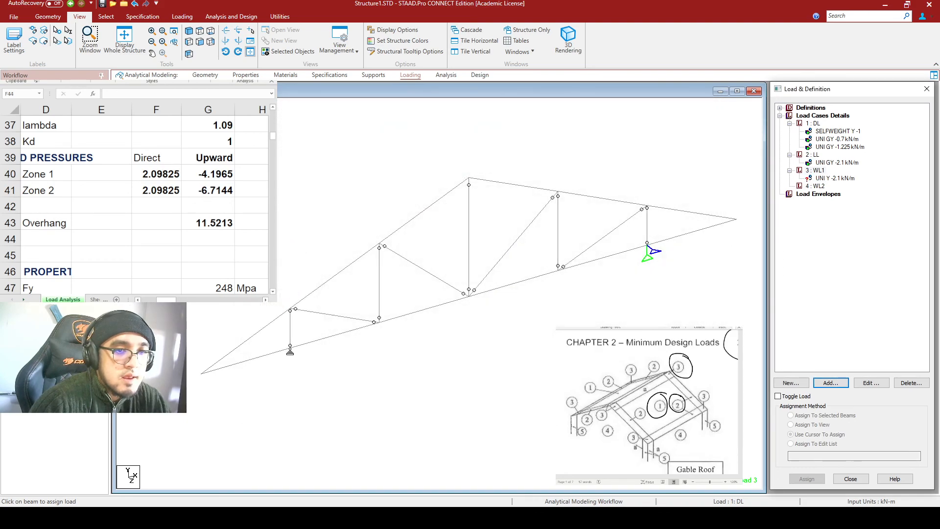
Assign WL1's -2.1 kN/m local Y load to the six selected top chord members of the truss.
click(266, 329)
click(338, 277)
click(395, 238)
click(517, 186)
click(603, 199)
click(680, 212)
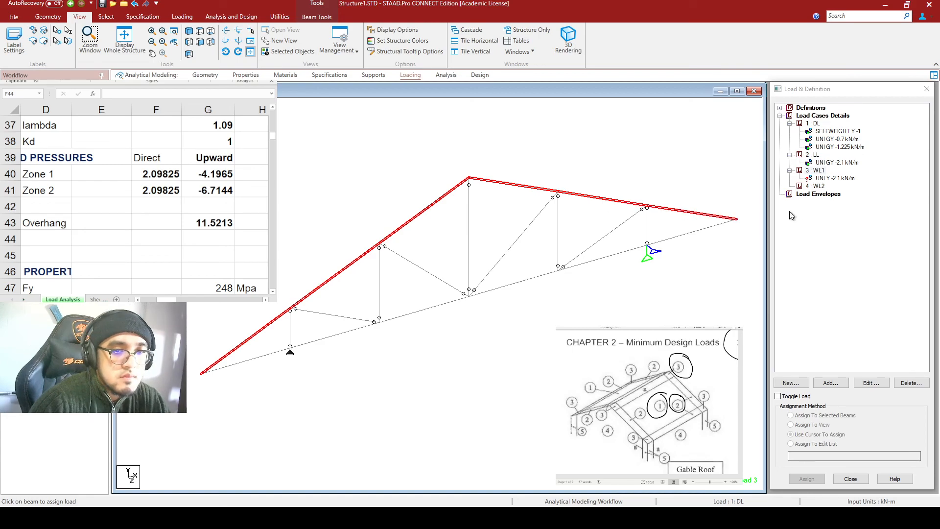
click(835, 178)
click(826, 416)
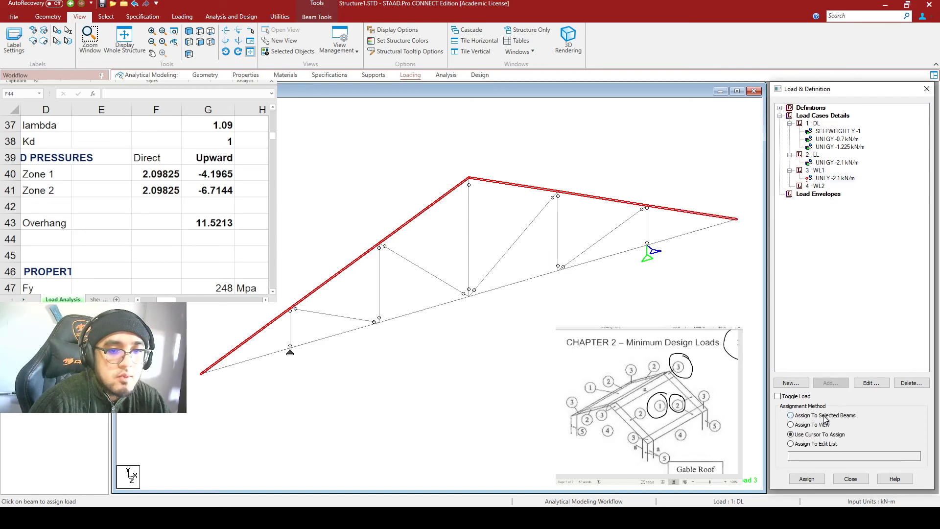
click(807, 478)
click(870, 315)
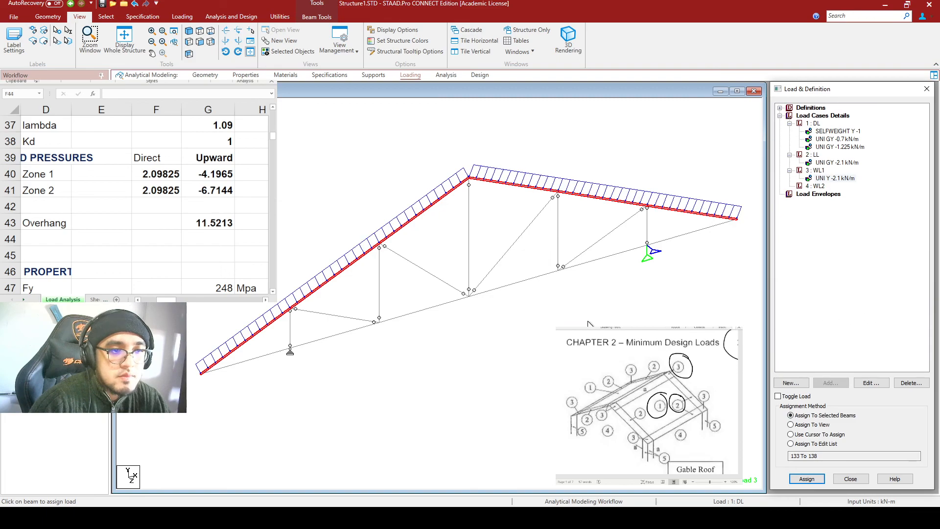
scroll(543, 281, up, 2)
scroll(582, 265, down, 2)
scroll(470, 236, up, 1)
middle_drag(468, 235, 530, 232)
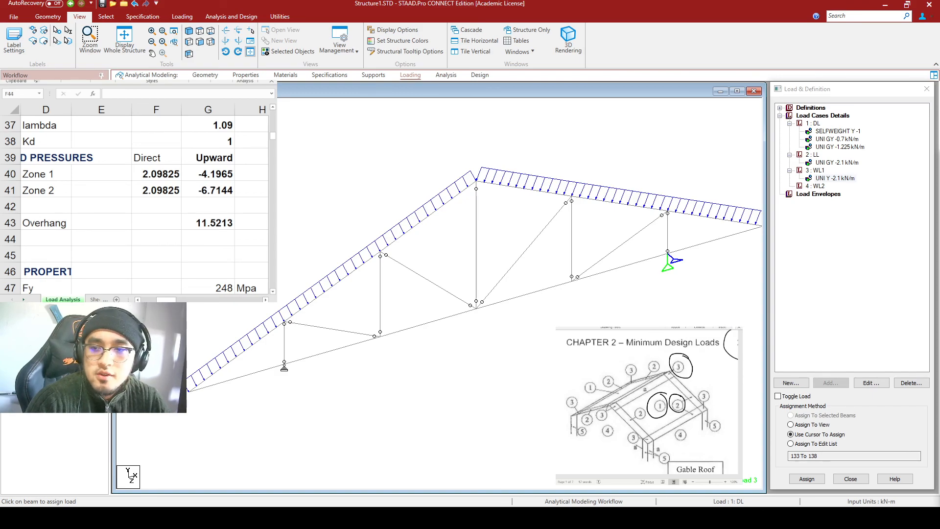
middle_drag(670, 324, 656, 323)
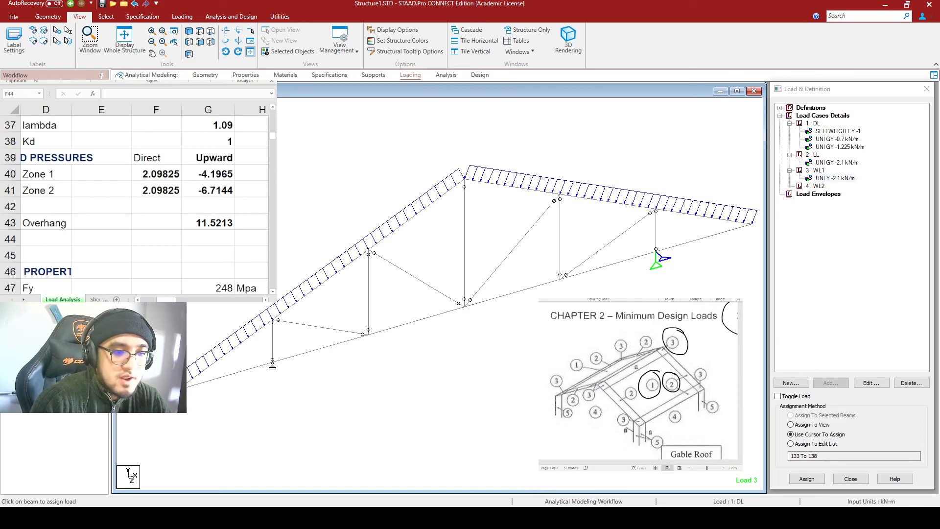
Check the alpha dimension in the spreadsheet's truss geometry and handwrite α = 2 beside the gable roof zone diagram.
click(162, 239)
scroll(142, 233, up, 8)
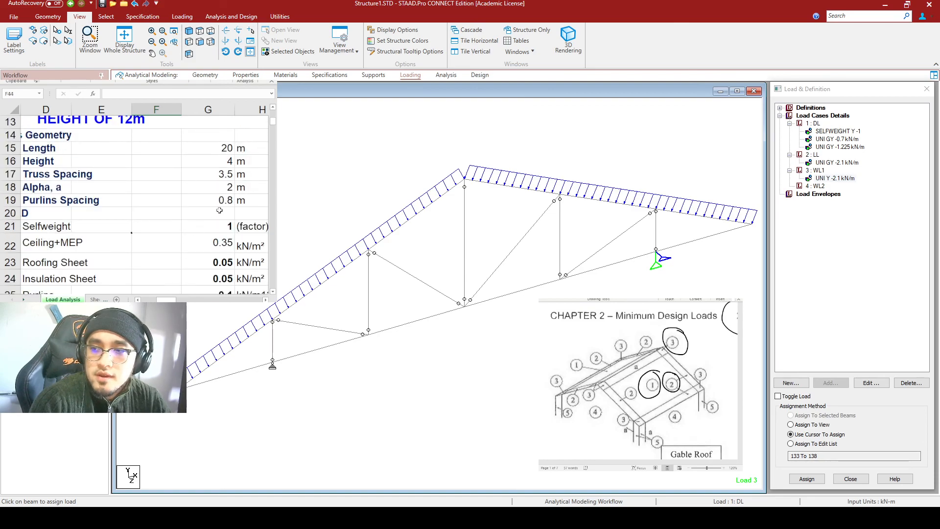
click(504, 317)
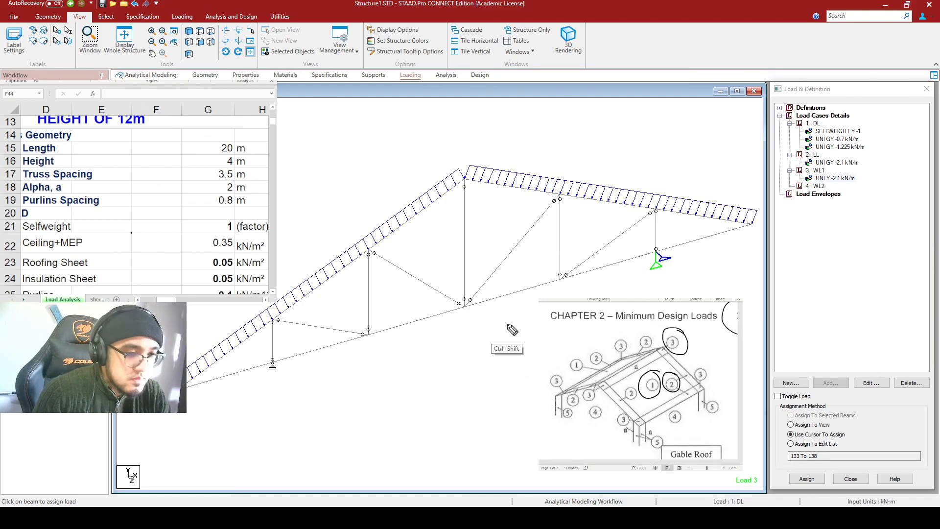
mouse_move(518, 353)
mouse_down()
mouse_move(512, 365)
mouse_move(522, 374)
mouse_up()
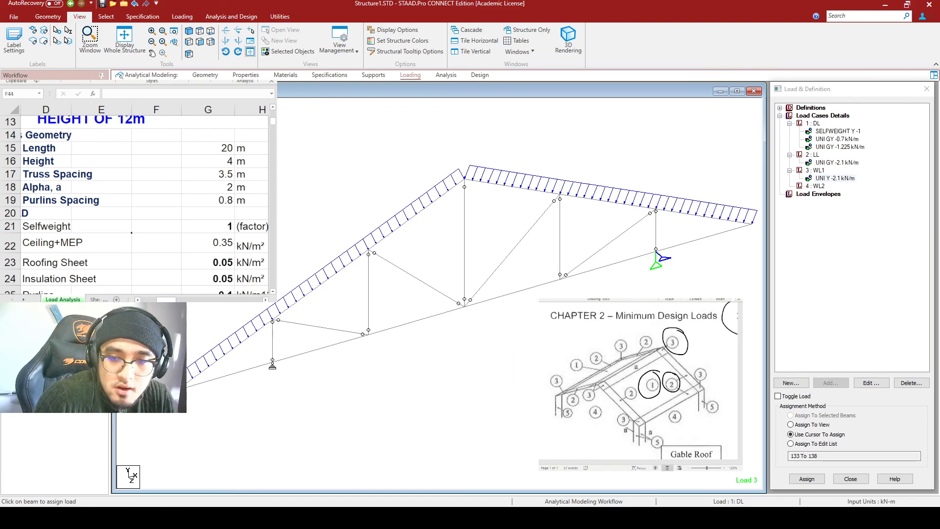
mouse_move(481, 358)
mouse_down()
mouse_move(486, 388)
mouse_move(514, 373)
mouse_up()
drag(497, 381, 539, 381)
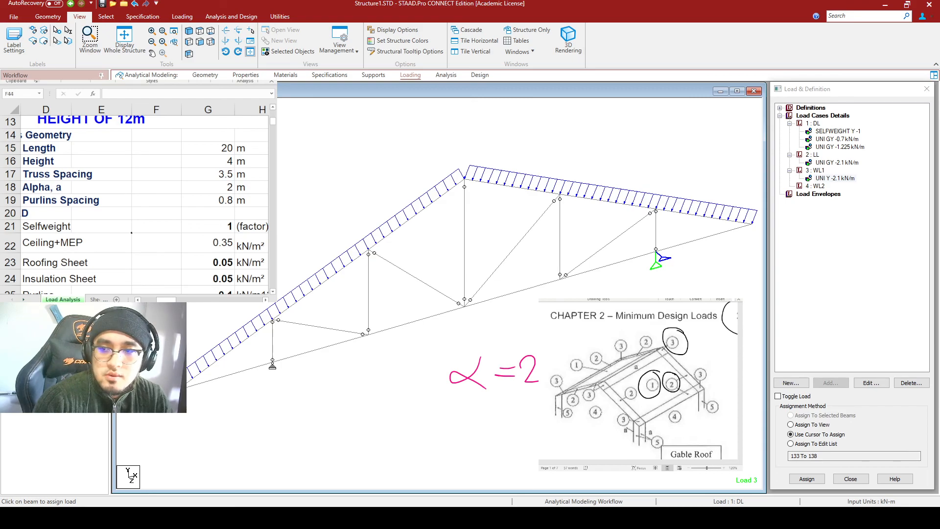
scroll(166, 187, down, 8)
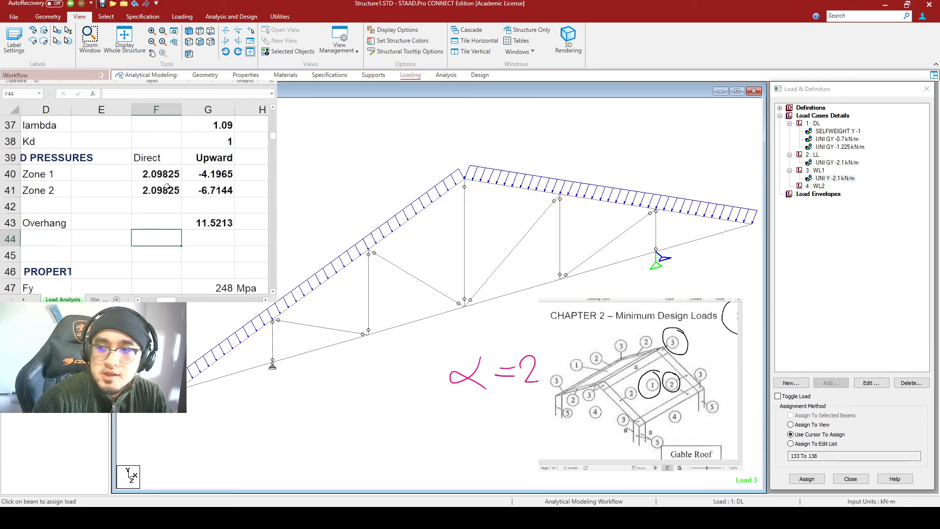
click(815, 187)
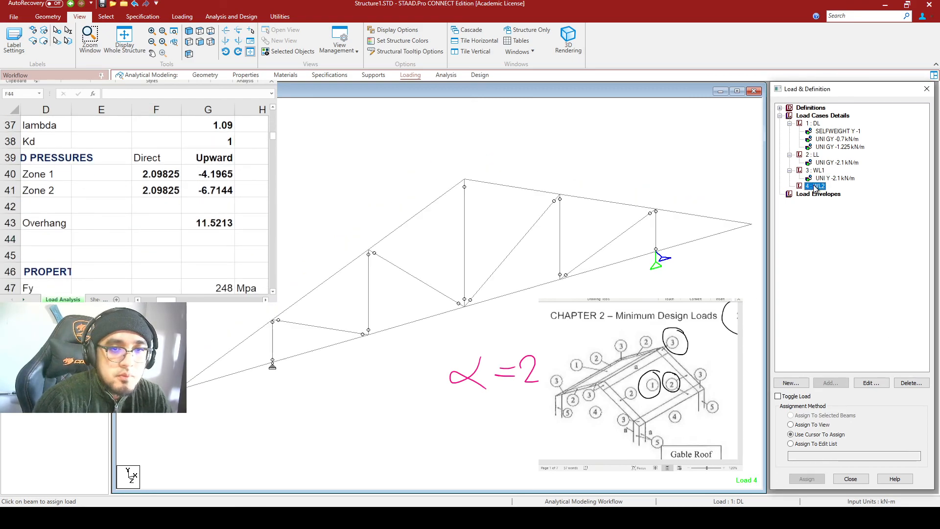
click(831, 383)
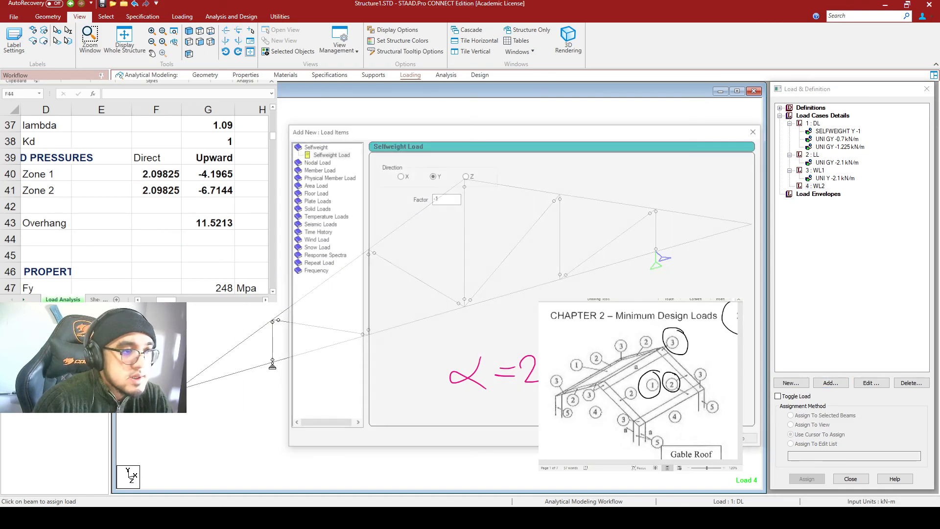
click(328, 169)
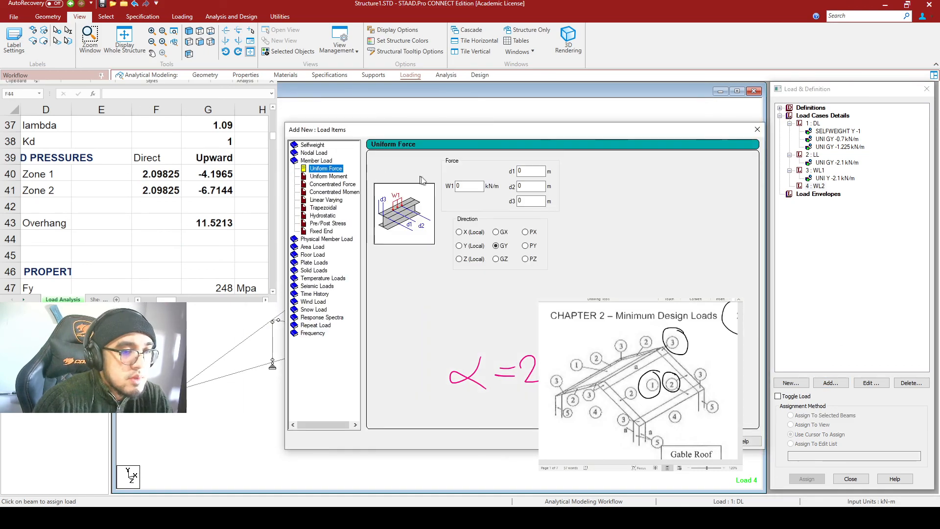
double_click(477, 186)
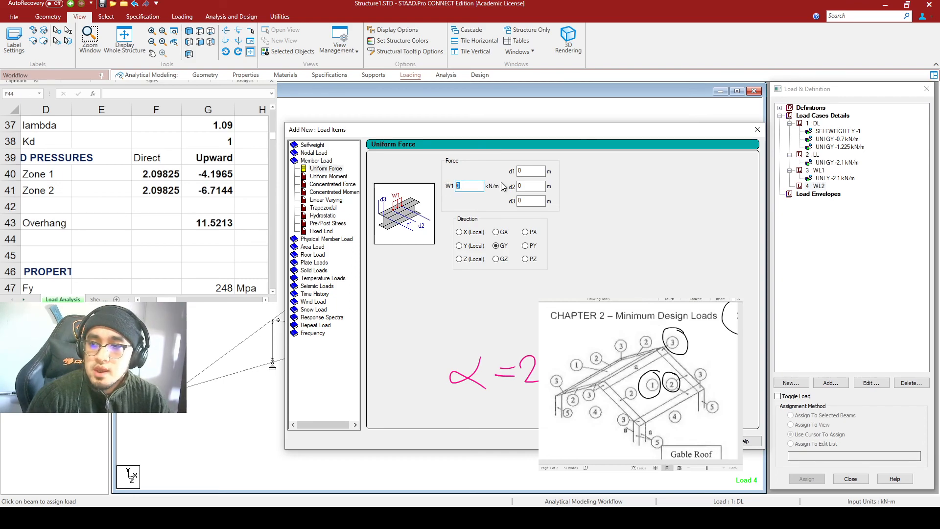
text(-4)
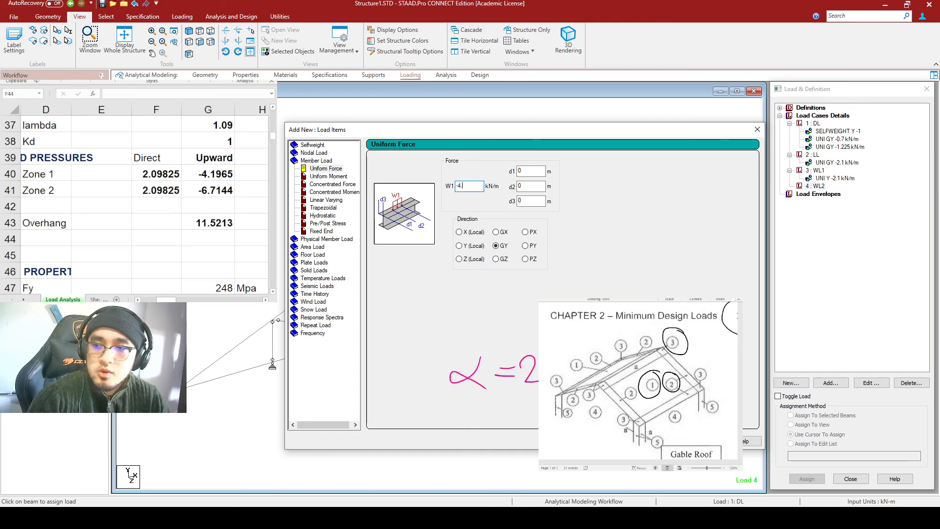
text(.1965)
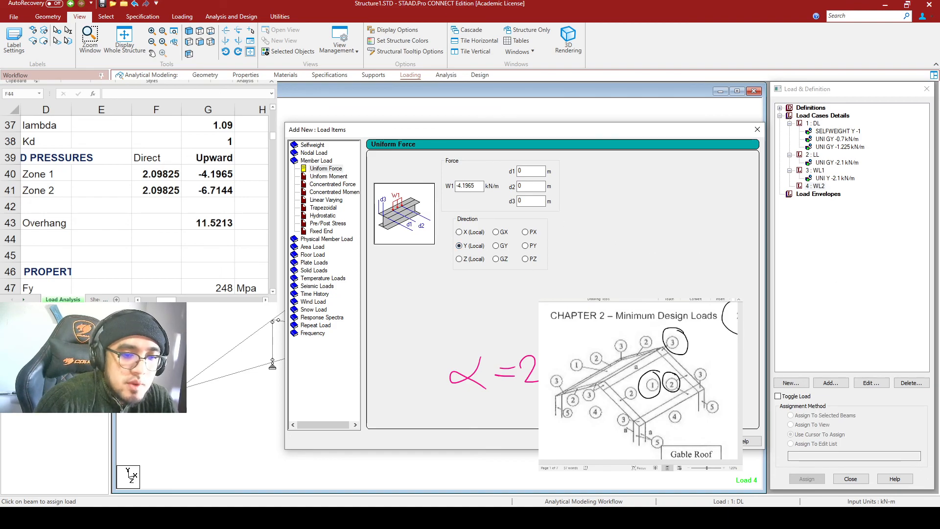
click(703, 441)
Start a uniform member force of -6.7144 kN/m for load case WL2 and move the load form off the truss.
click(831, 383)
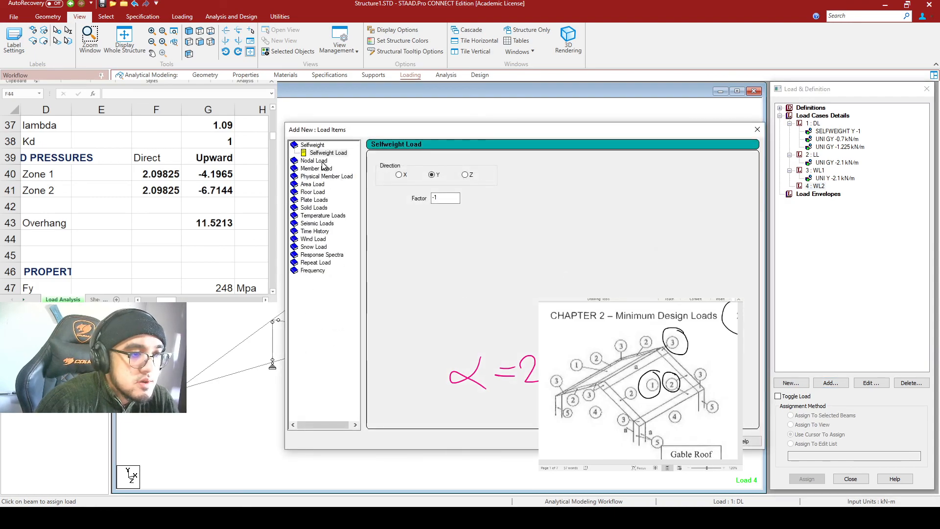
click(322, 161)
click(463, 186)
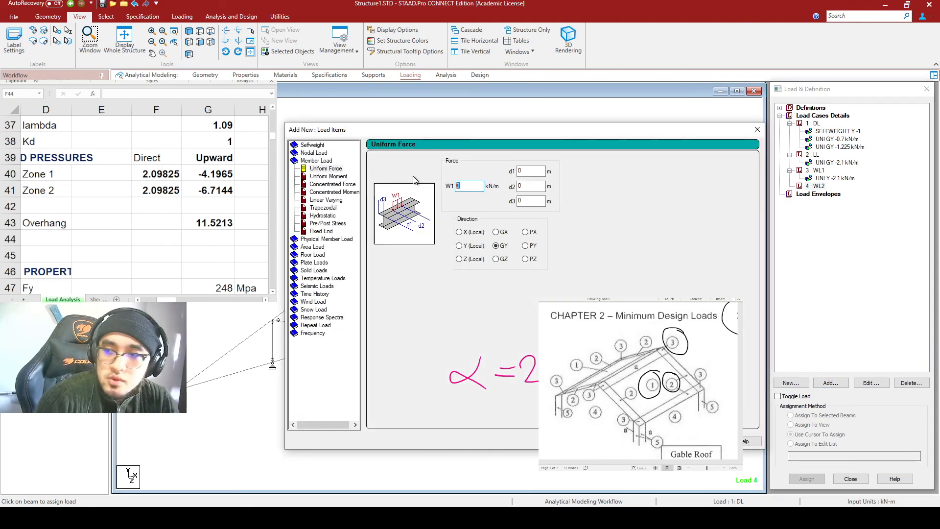
text(-6.7144)
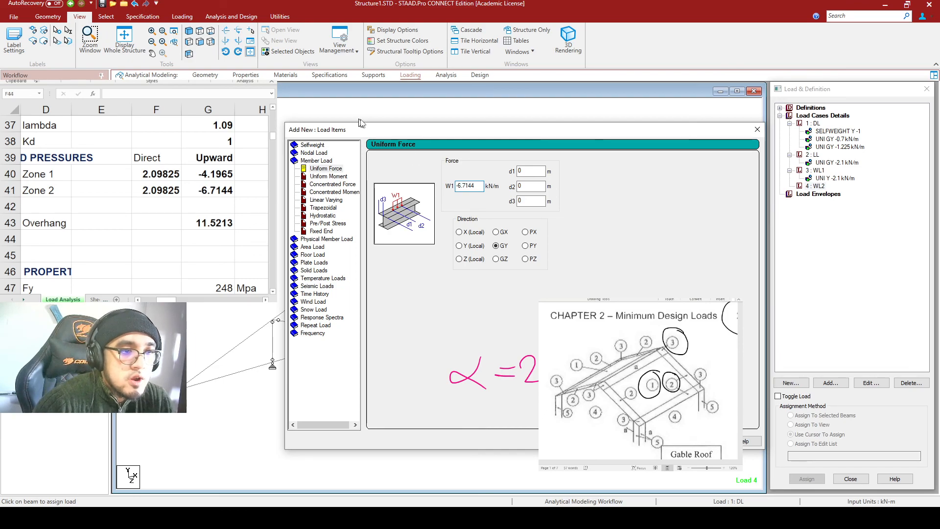
drag(360, 122, 580, 95)
click(292, 358)
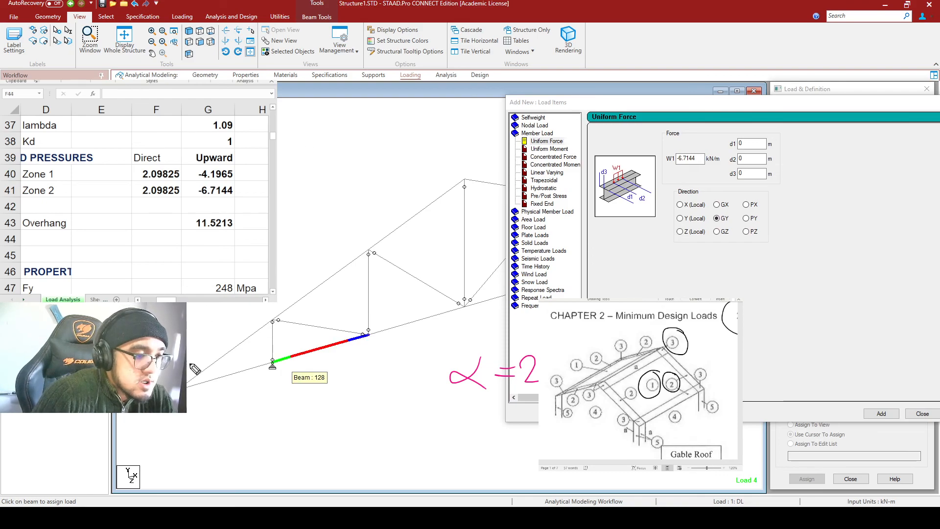
Handwrite a 2 m extent at the truss's left eave and sketch upward load arrows at both eaves and both sides of the ridge.
drag(195, 385, 206, 364)
key(ctrl+z)
mouse_move(190, 382)
mouse_down()
mouse_move(223, 361)
mouse_move(225, 348)
mouse_move(210, 391)
mouse_move(227, 413)
mouse_move(292, 436)
mouse_up()
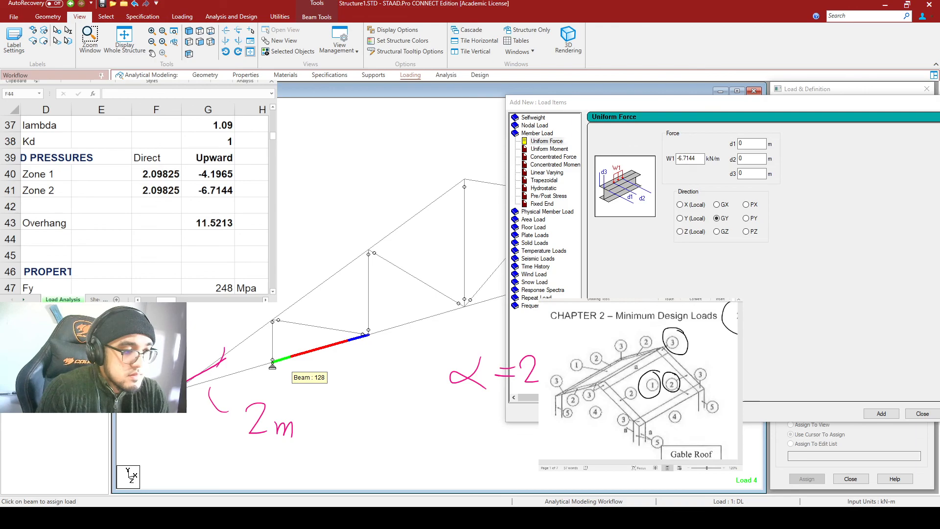
mouse_move(188, 365)
mouse_down()
mouse_move(202, 371)
mouse_move(192, 349)
mouse_move(215, 362)
mouse_move(220, 348)
mouse_up()
mouse_move(462, 179)
mouse_down()
mouse_move(431, 199)
mouse_move(415, 174)
mouse_move(443, 188)
mouse_move(428, 165)
mouse_move(449, 183)
mouse_move(446, 162)
mouse_move(462, 181)
mouse_move(457, 160)
mouse_up()
key(ctrl+shift+2)
drag(640, 107, 461, 295)
key(ctrl+shift+3)
mouse_move(464, 180)
mouse_down()
mouse_move(475, 160)
mouse_move(514, 162)
mouse_up()
mouse_move(711, 213)
mouse_down()
mouse_move(720, 193)
mouse_move(758, 206)
mouse_up()
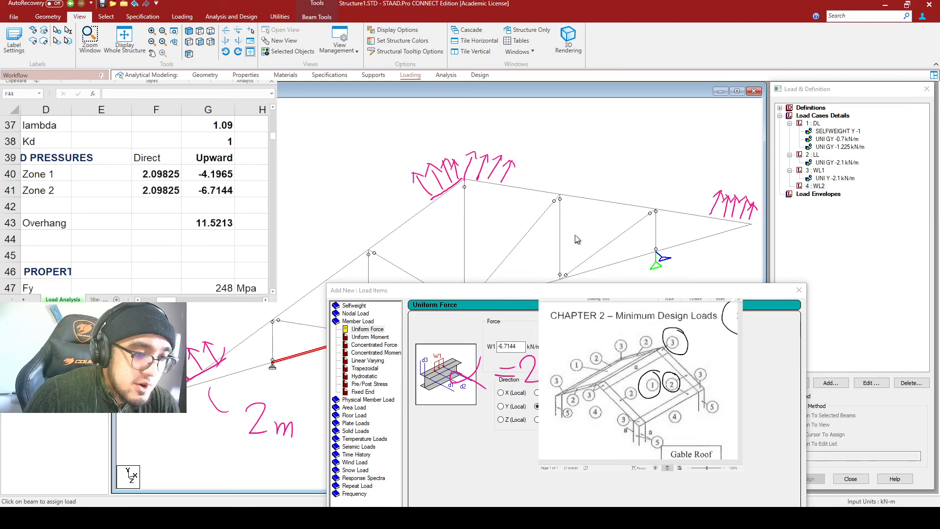
Handwrite 6.714 above the ridge load arrows, undo the stray stroke and keep the sketched annotations on the truss.
drag(562, 291, 573, 241)
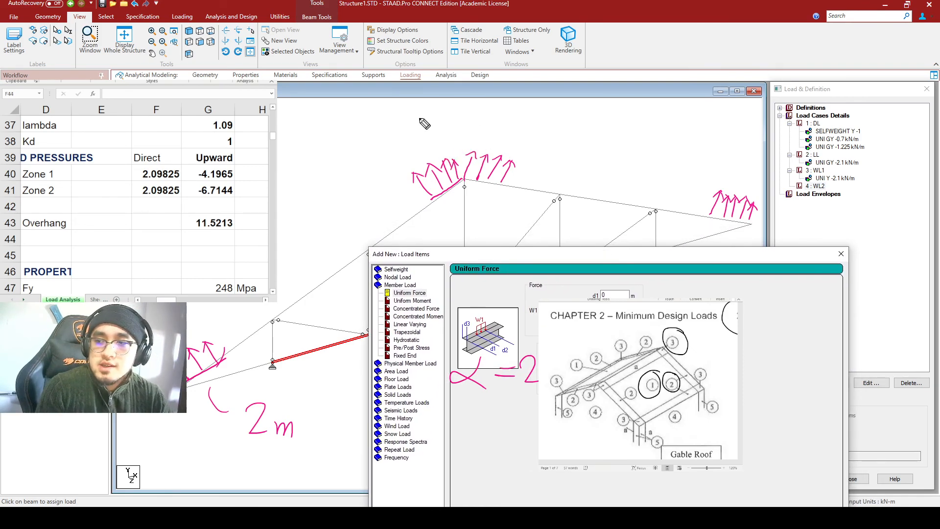
mouse_move(441, 129)
mouse_down()
mouse_move(472, 122)
mouse_move(483, 130)
mouse_move(494, 119)
mouse_up()
drag(575, 293, 538, 326)
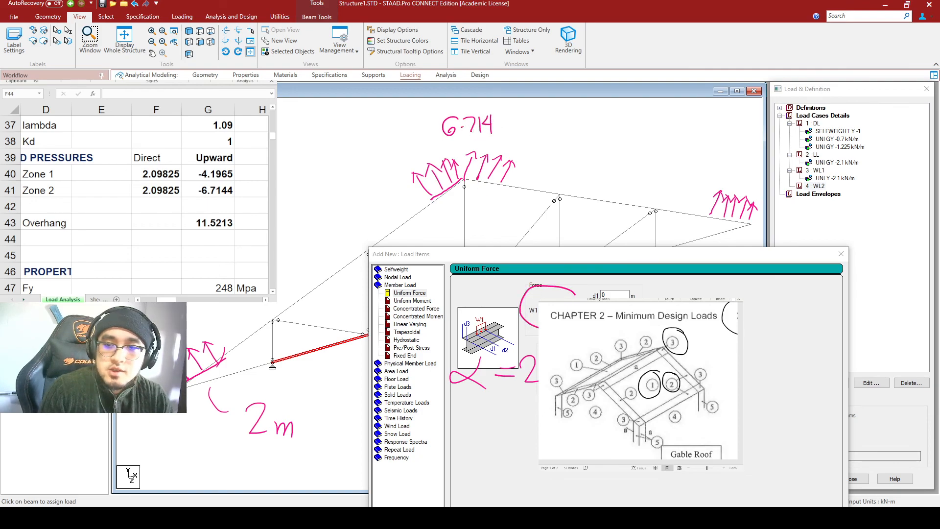
key(ctrl+z)
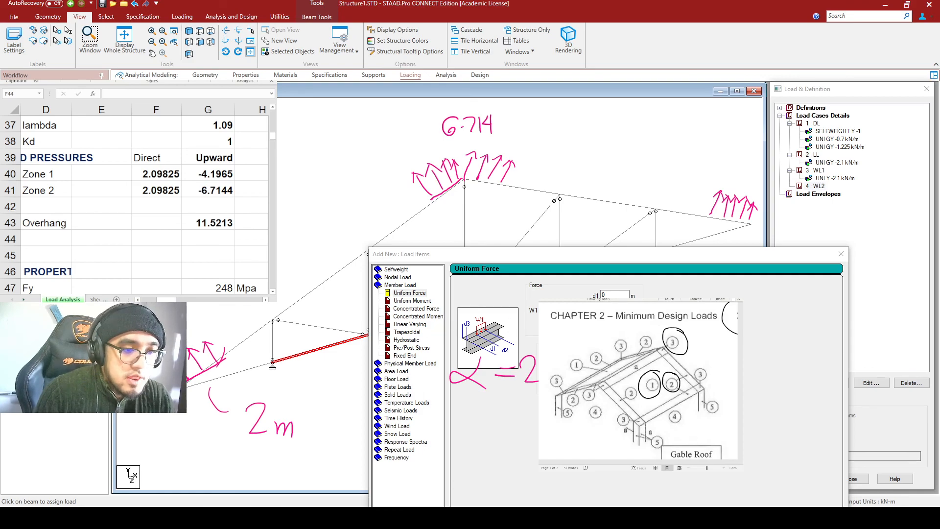
key(Escape)
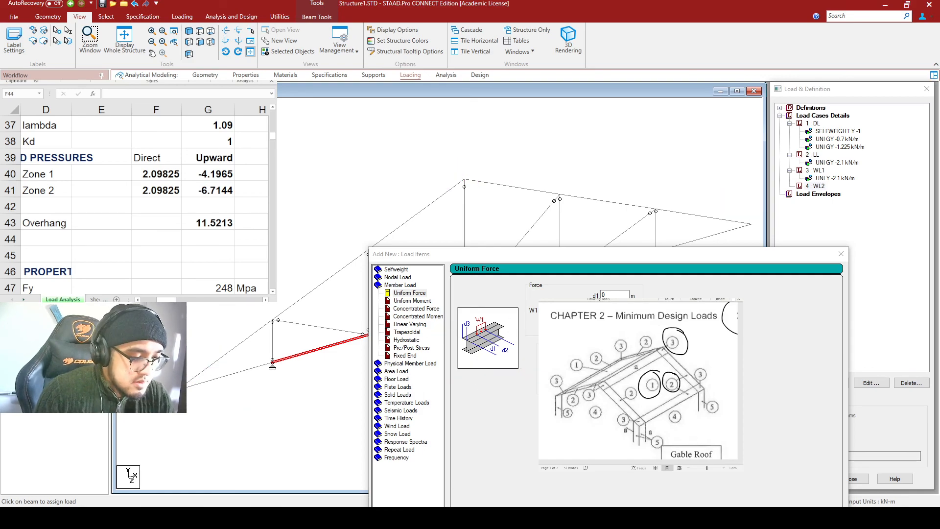
key(ctrl+z)
Circle the left eave load and add the -6.7144 kN/m global Y uniform force to WL2 with d2 set to 2 m.
click(610, 295)
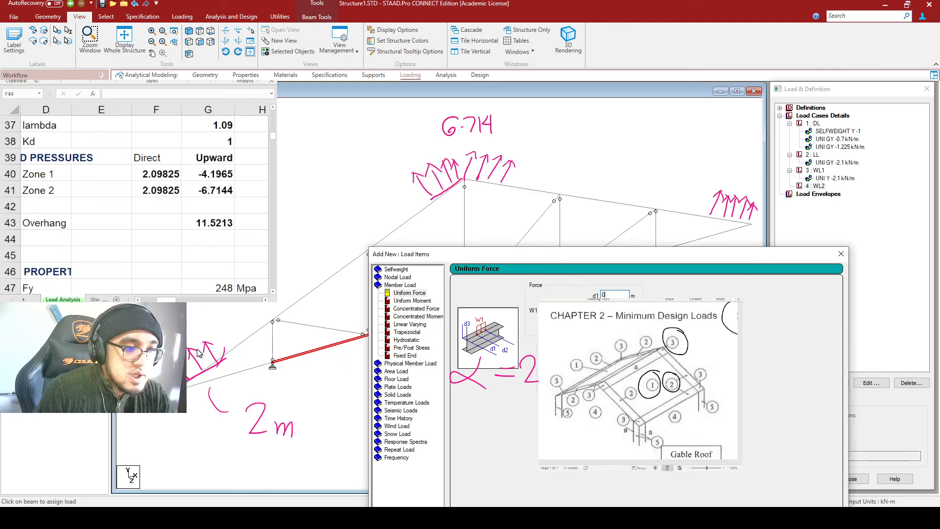
click(243, 320)
mouse_move(234, 327)
mouse_down()
mouse_move(186, 325)
mouse_move(230, 324)
mouse_up()
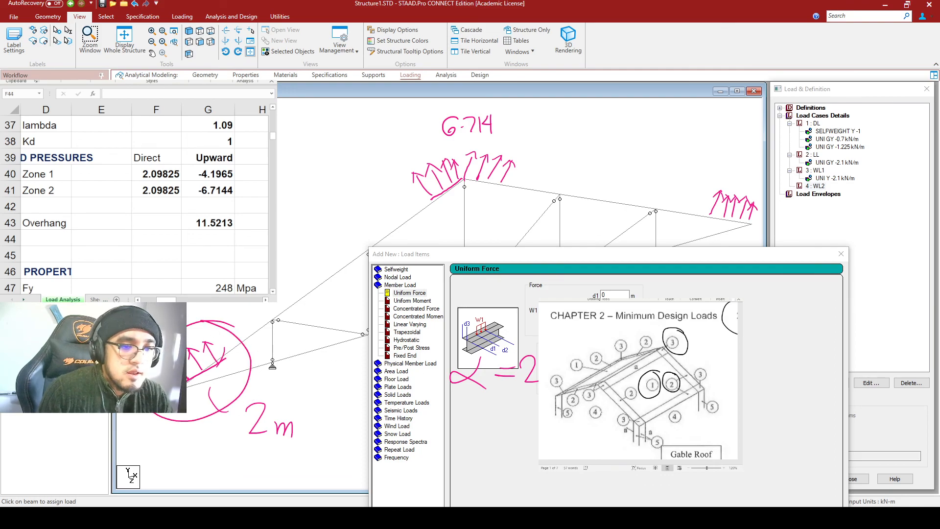
click(616, 294)
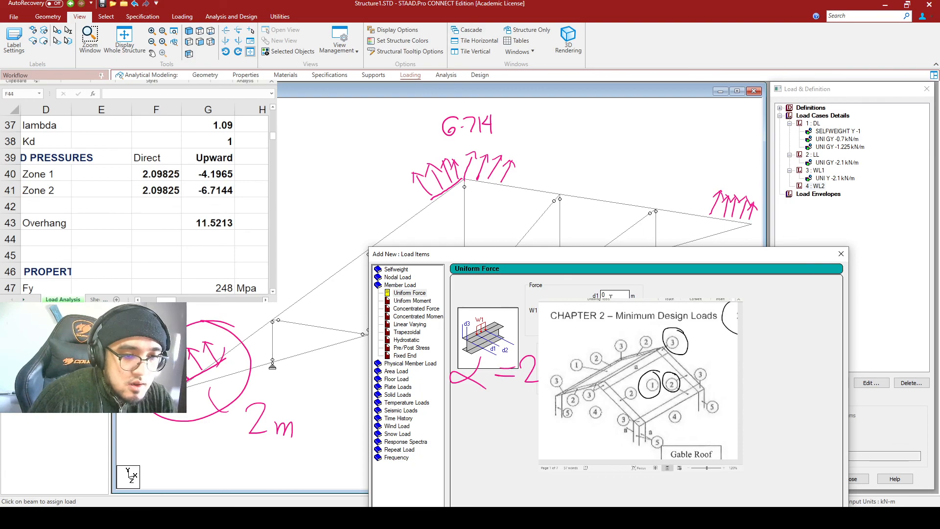
drag(607, 255, 613, 161)
click(754, 471)
click(789, 471)
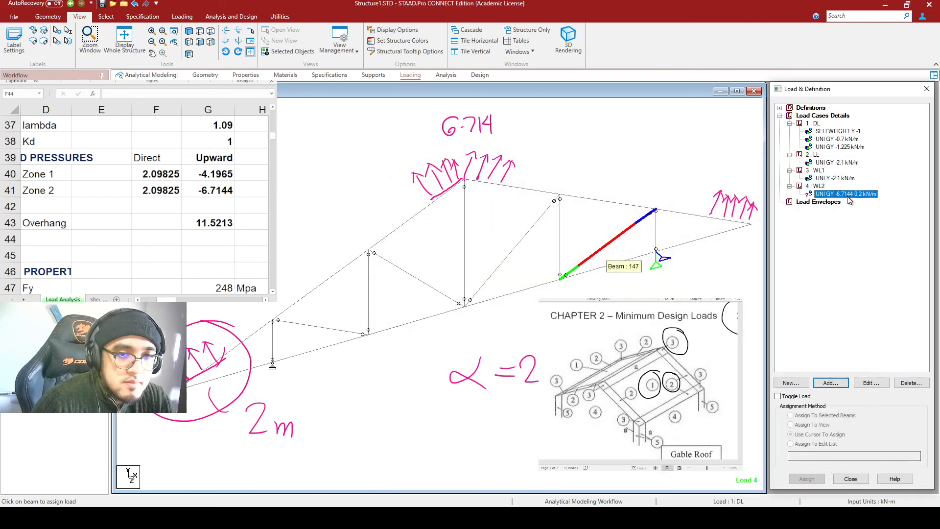
Assign WL2's partial uniform load to the selected left eave top chord member and change it to 6.7144 kN/m in local Y.
click(847, 194)
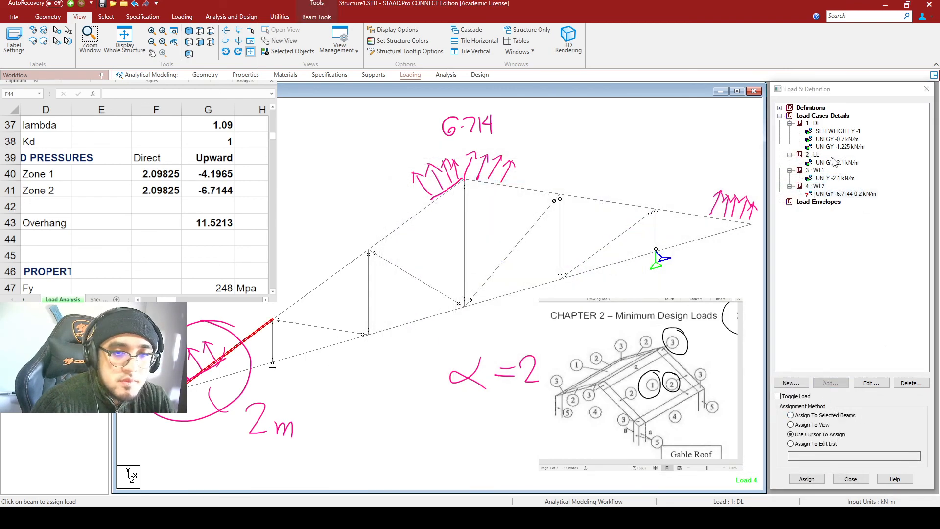
click(808, 415)
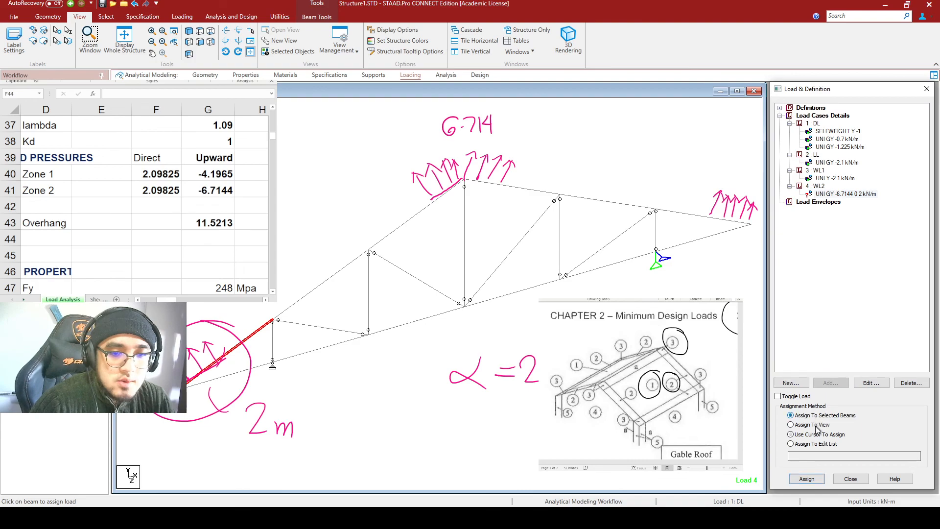
click(807, 478)
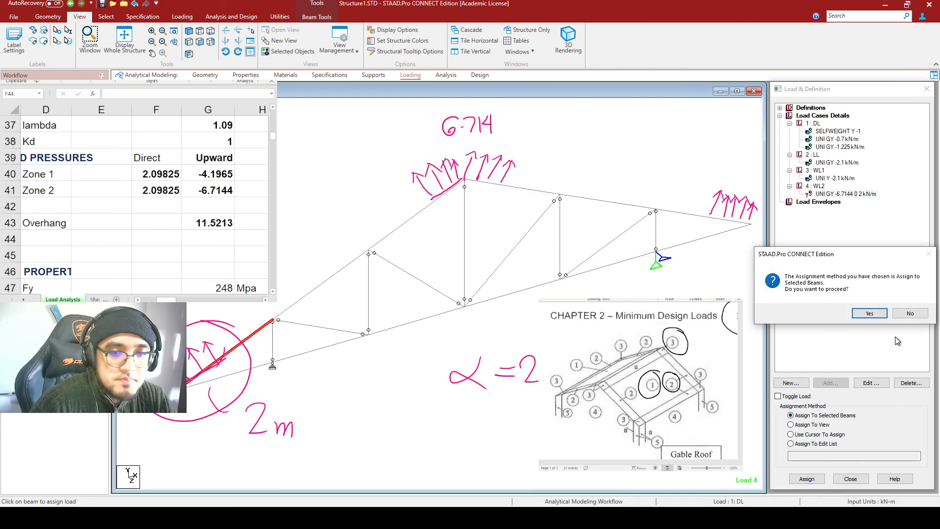
click(869, 315)
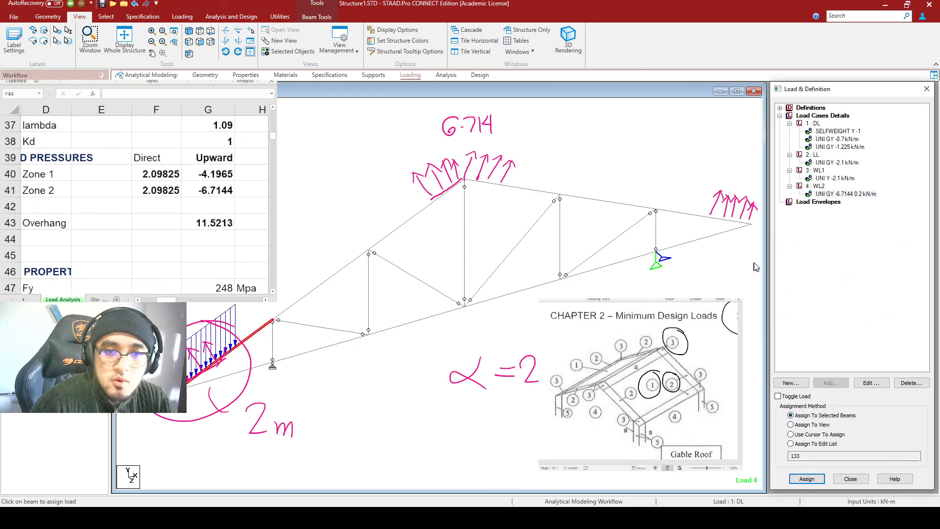
double_click(862, 194)
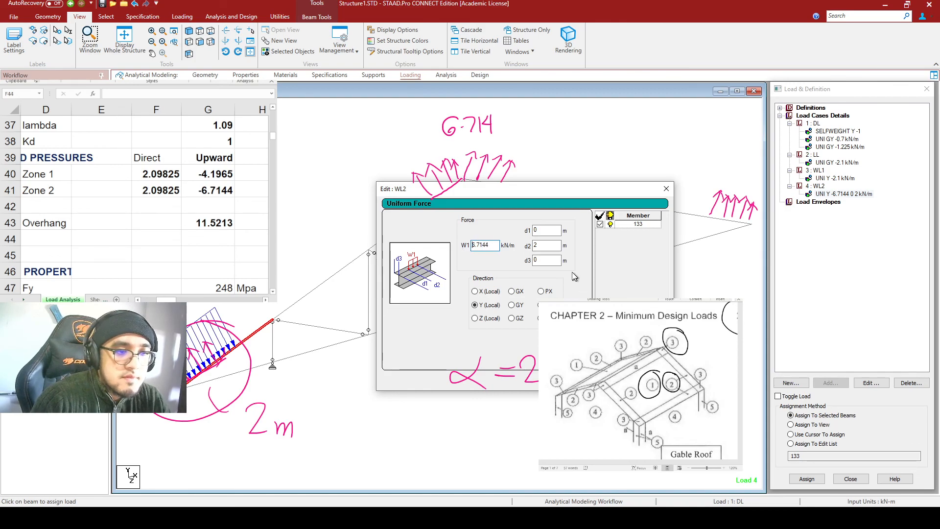
key(Return)
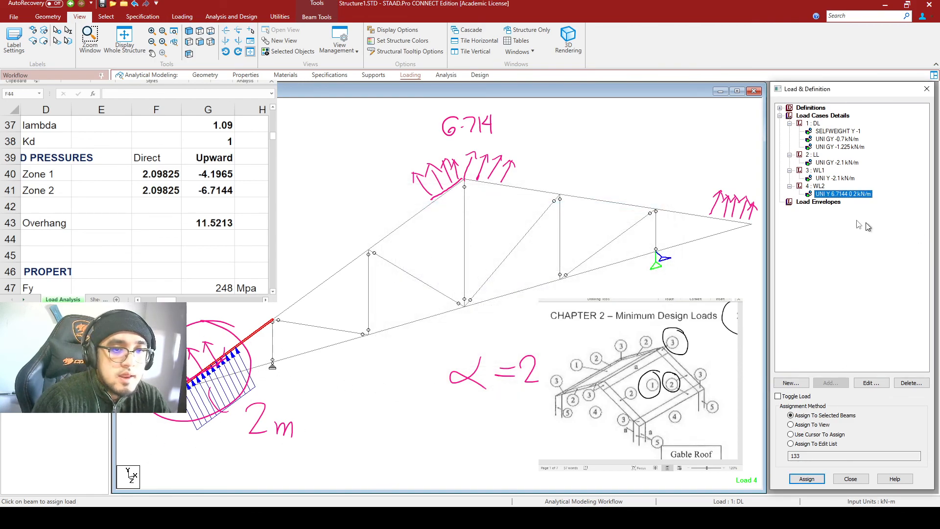
Select the top chord member just left of the ridge and enter a new WL2 uniform force of 6.714 kN/m.
click(455, 198)
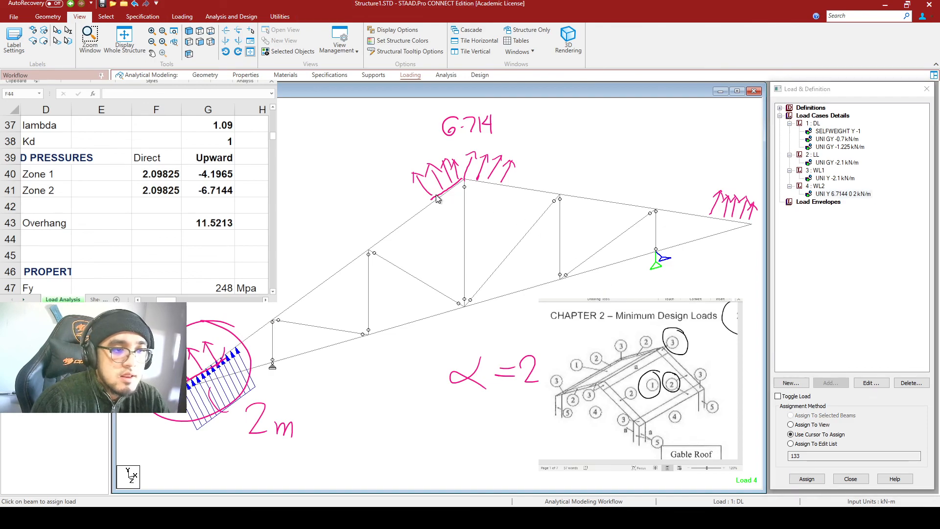
double_click(420, 217)
key(Escape)
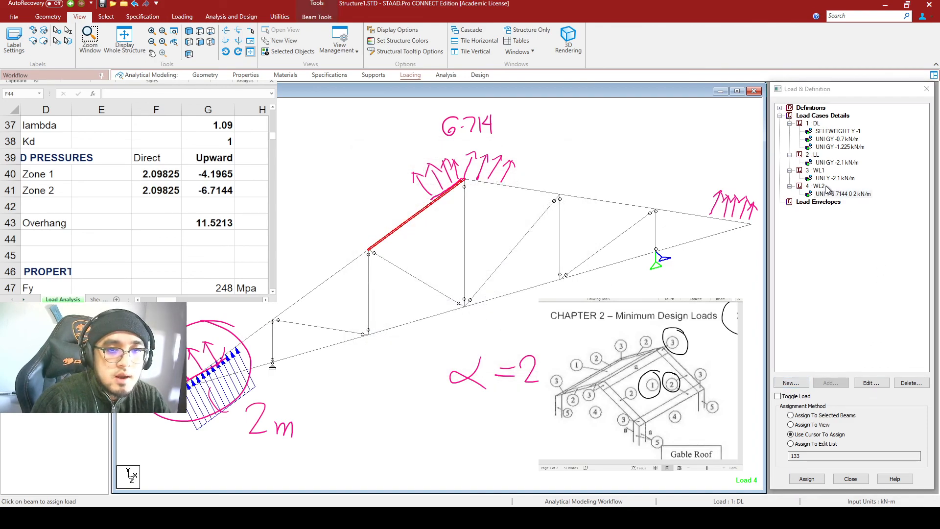
click(817, 187)
click(831, 383)
drag(527, 135, 412, 112)
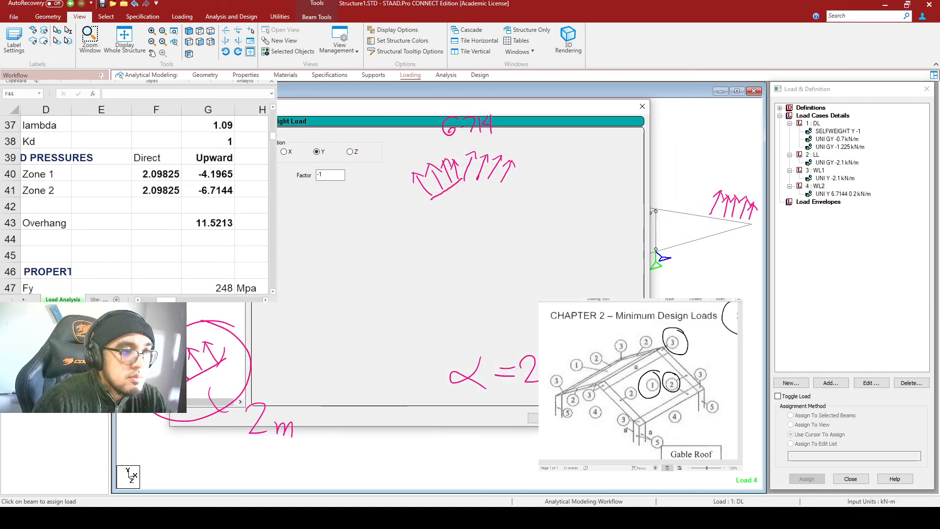
click(199, 140)
drag(405, 116, 610, 243)
text(6.714)
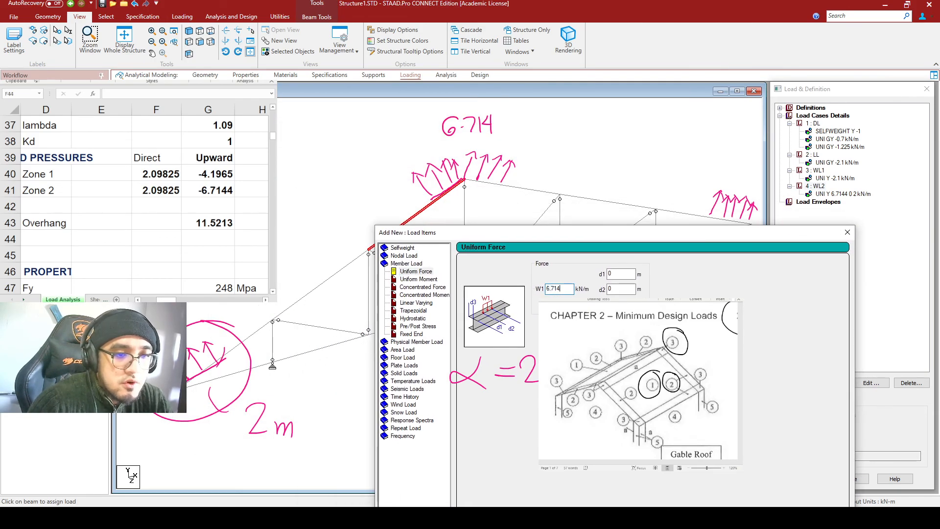
Check the length of the chord member left of the ridge, circle it and handwrite L = 3.28295.
drag(590, 236, 592, 270)
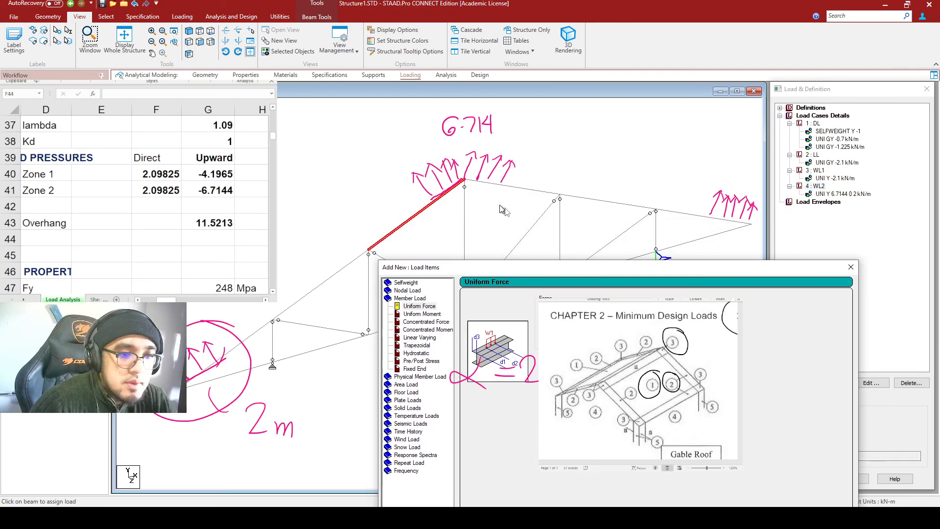
double_click(430, 205)
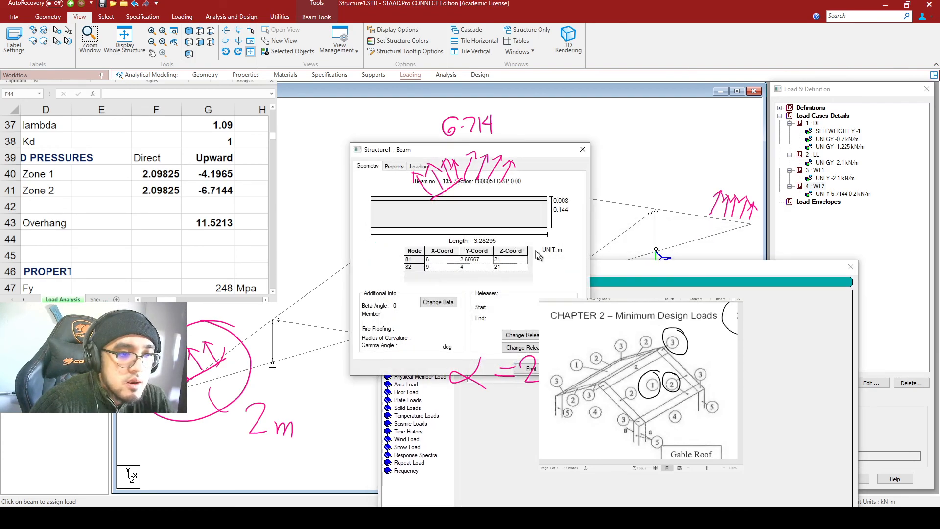
drag(415, 149, 308, 176)
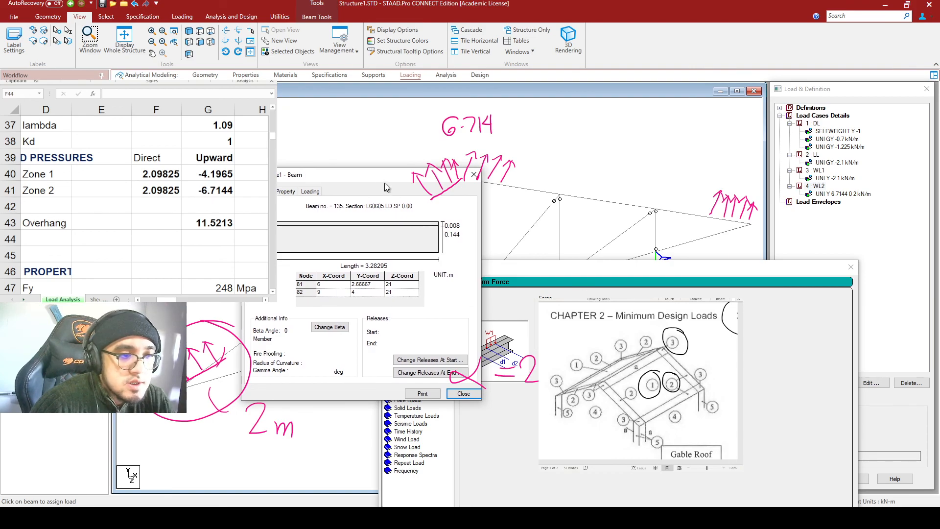
mouse_move(386, 175)
mouse_down()
mouse_move(395, 185)
mouse_move(393, 177)
mouse_up()
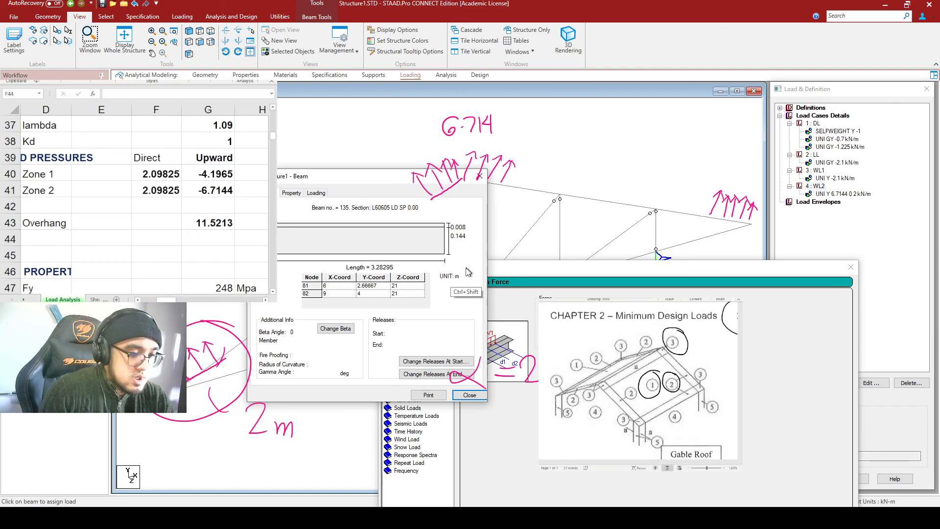
drag(392, 252, 406, 264)
mouse_move(563, 122)
mouse_down()
mouse_move(564, 142)
mouse_move(575, 147)
mouse_move(590, 130)
mouse_up()
mouse_move(578, 139)
mouse_down()
mouse_move(639, 134)
mouse_move(667, 145)
mouse_move(667, 128)
mouse_up()
click(612, 136)
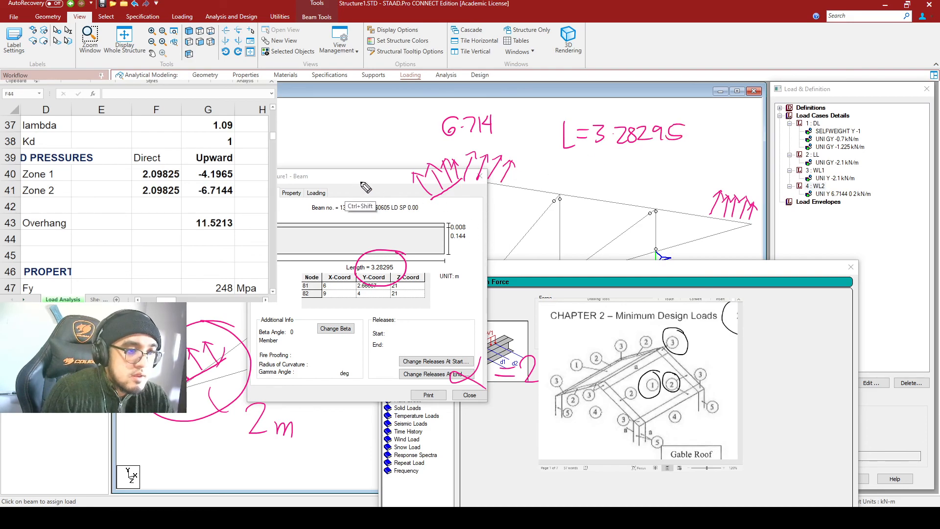
Clear the old annotations and sketch the ridge member's 3.28295 length, marking the 2 m portion next to the ridge and the remaining portion.
drag(365, 181, 251, 273)
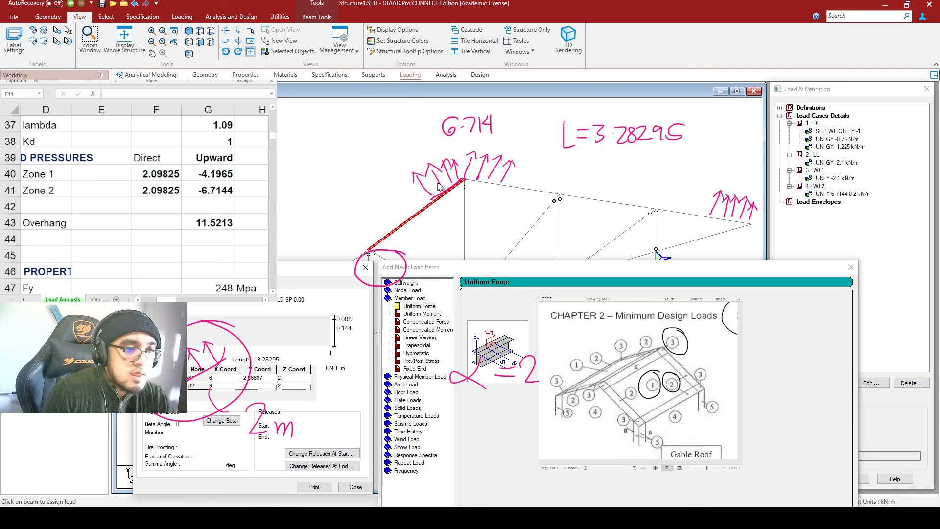
key(ctrl+shift+7)
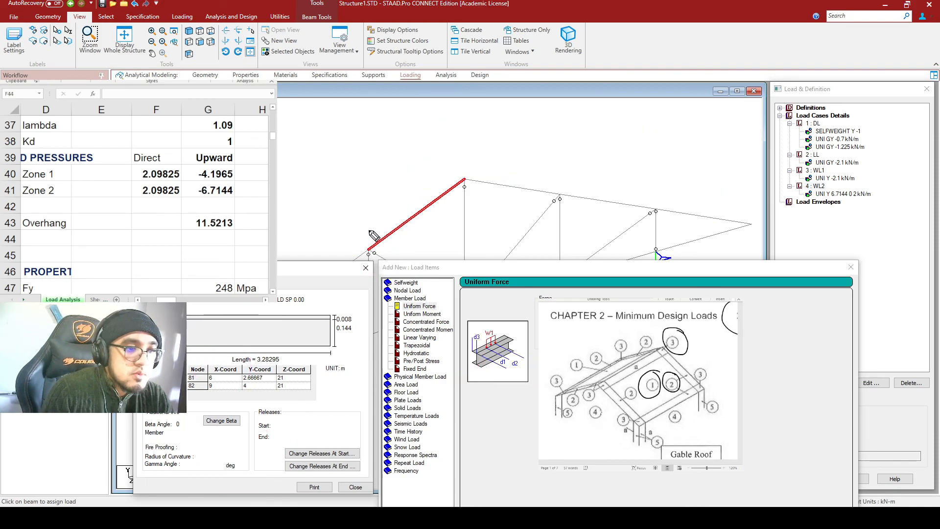
drag(360, 235, 449, 168)
drag(457, 158, 451, 171)
drag(353, 225, 351, 236)
mouse_move(343, 141)
mouse_down()
mouse_move(346, 155)
mouse_move(370, 134)
mouse_move(389, 147)
mouse_move(424, 126)
mouse_up()
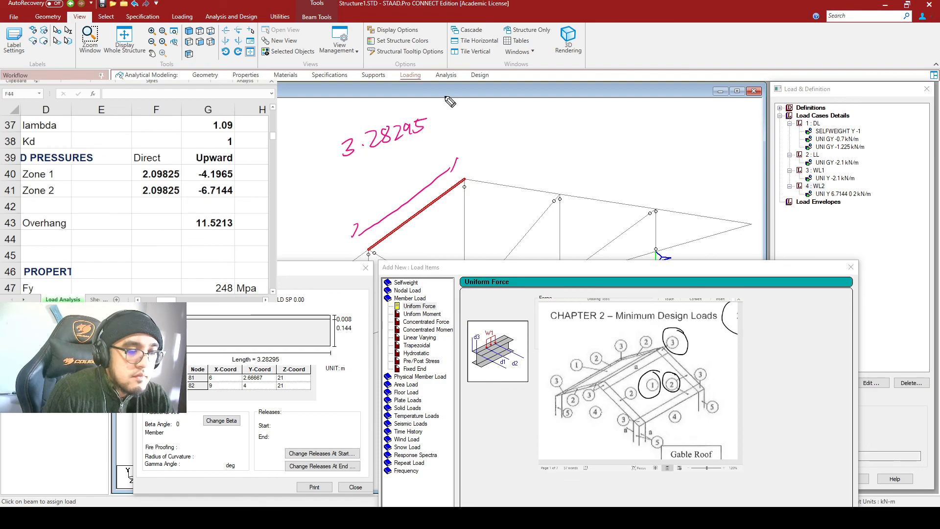
drag(414, 186, 415, 202)
mouse_move(419, 160)
mouse_down()
mouse_move(457, 159)
mouse_move(468, 174)
mouse_move(429, 204)
mouse_move(463, 176)
mouse_move(456, 161)
mouse_move(430, 180)
mouse_move(443, 173)
mouse_up()
mouse_move(363, 227)
mouse_down()
mouse_move(351, 231)
mouse_move(389, 194)
mouse_move(419, 194)
mouse_up()
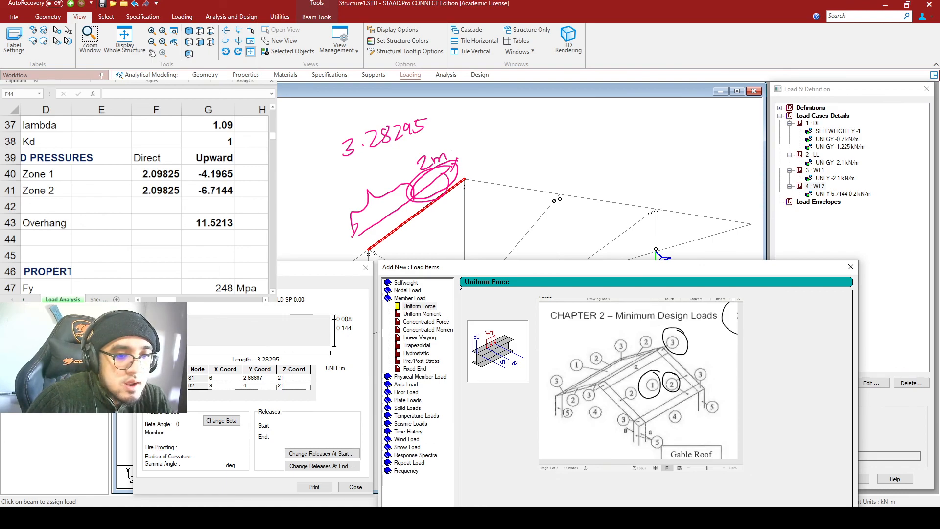
Add the 6.714 kN/m local Y uniform force to WL2 with d1 1.28295 m and d2 3.28295 m.
drag(598, 272, 573, 161)
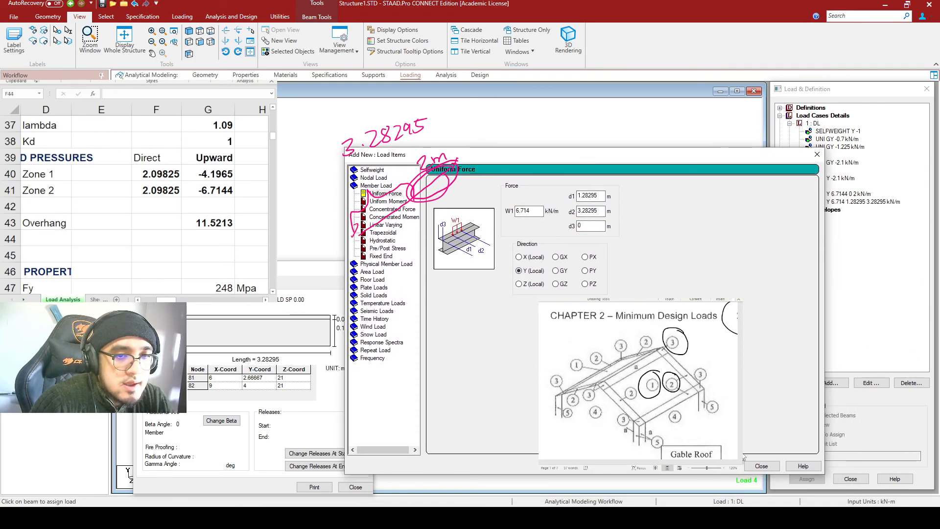
click(769, 462)
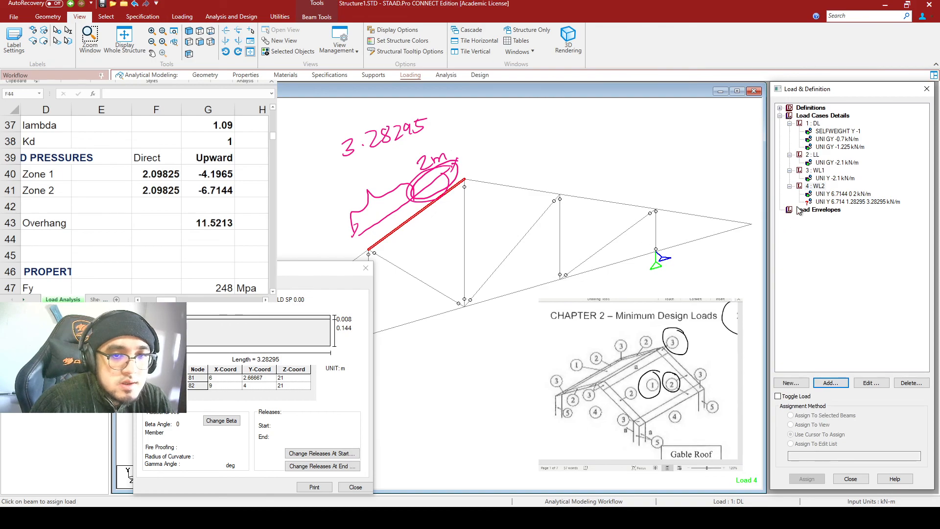
Assign the 6.714 kN/m partial force spanning 1.28295 m to 3.28295 m to the selected top chord member left of the ridge.
click(830, 203)
click(408, 226)
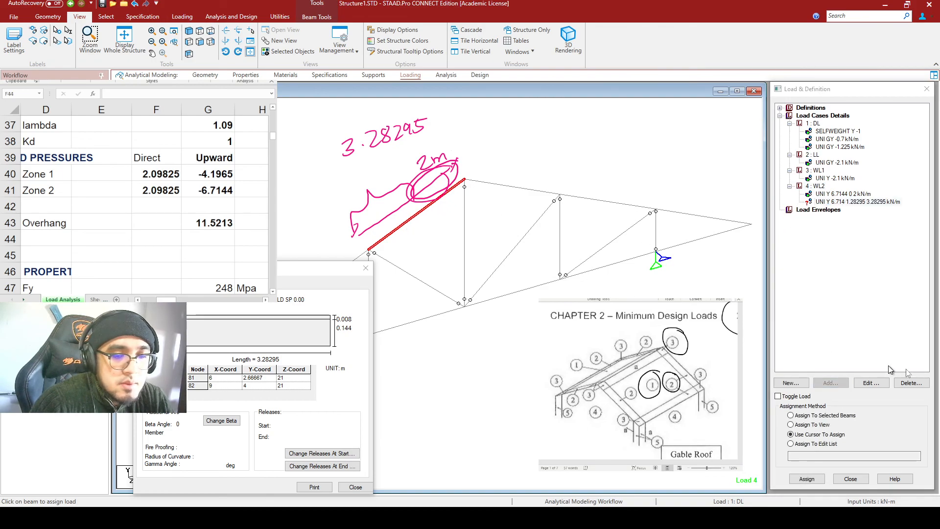
click(803, 424)
click(807, 478)
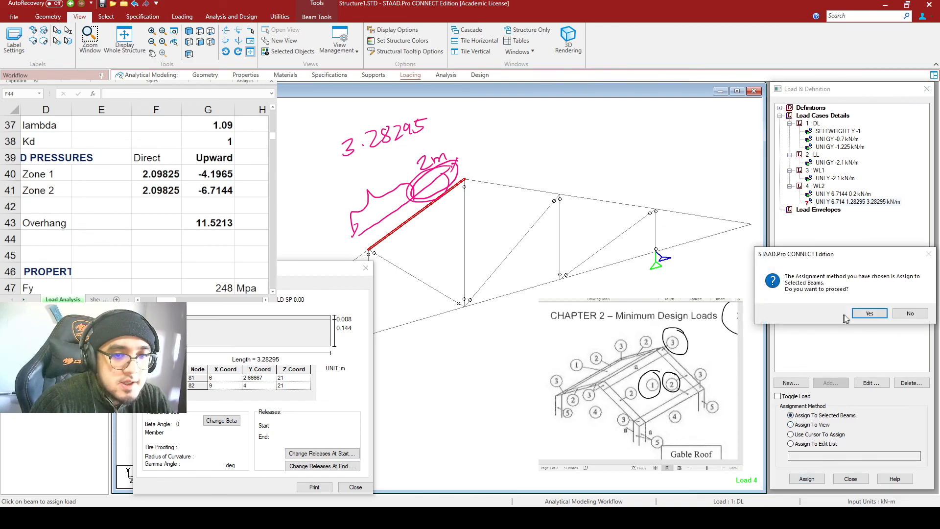
click(869, 315)
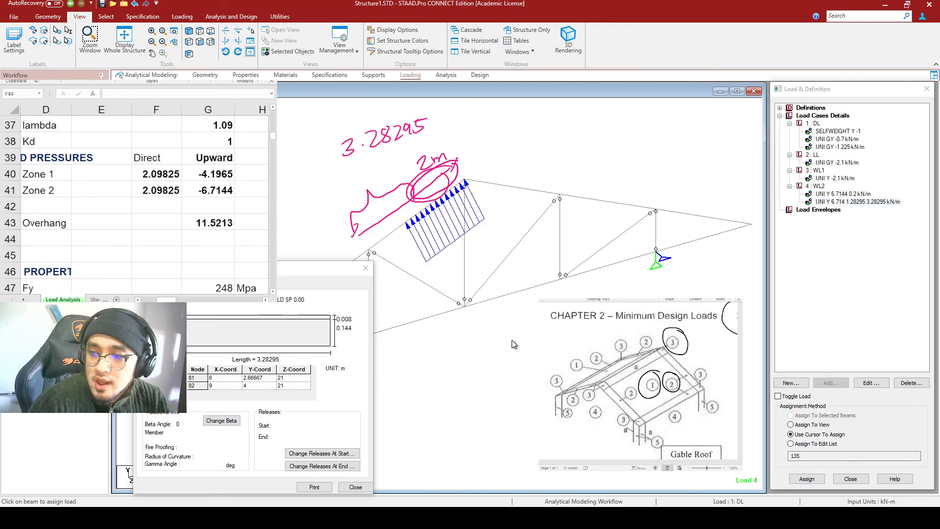
Check the chord members' node order, then assign the 6.7144 kN/m force spanning 0 to 2 m to the chord member just right of the ridge.
click(302, 272)
drag(302, 273, 592, 310)
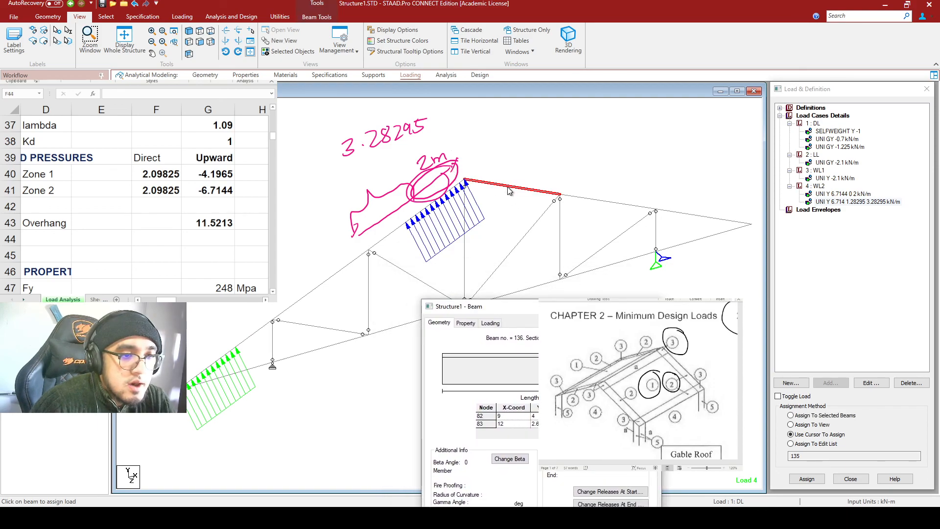
click(244, 344)
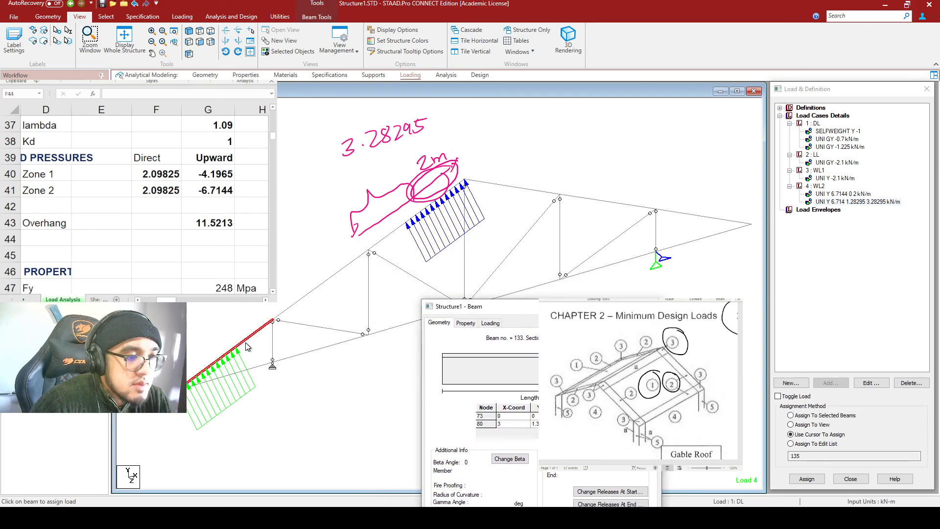
click(652, 306)
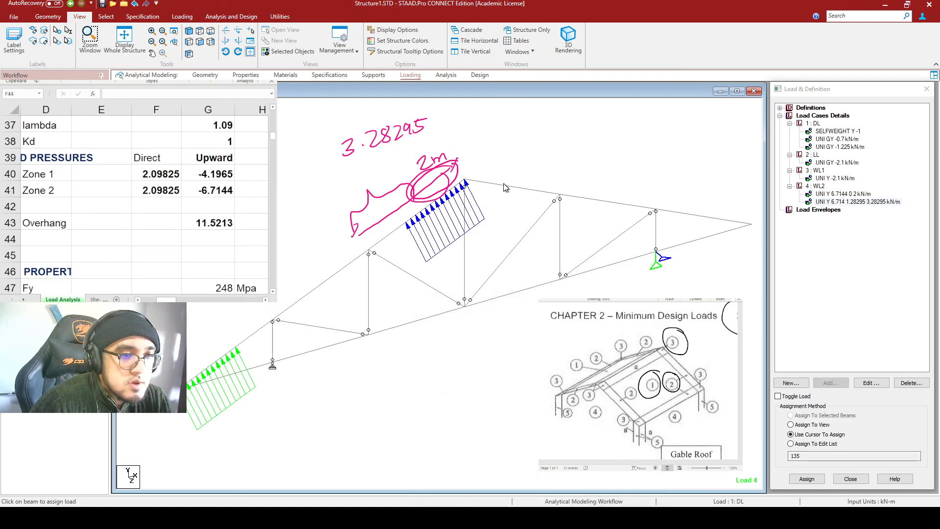
click(843, 194)
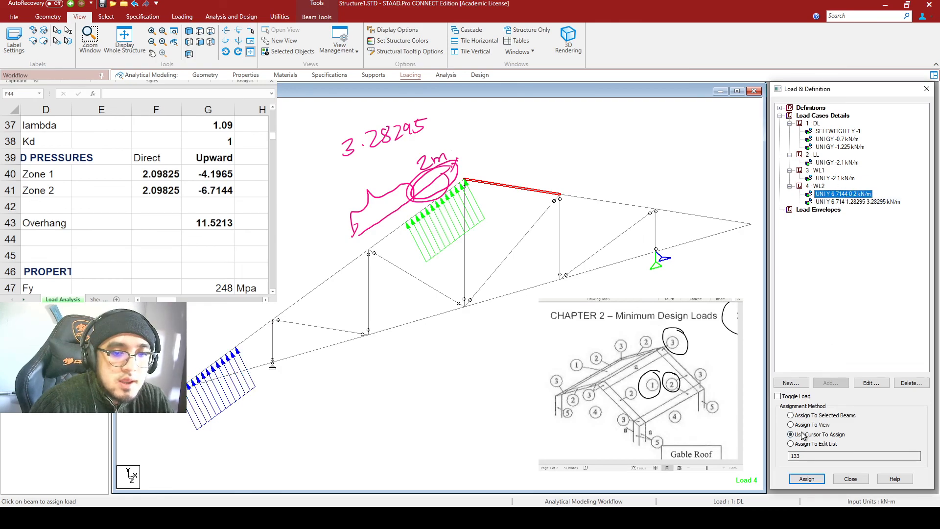
click(808, 415)
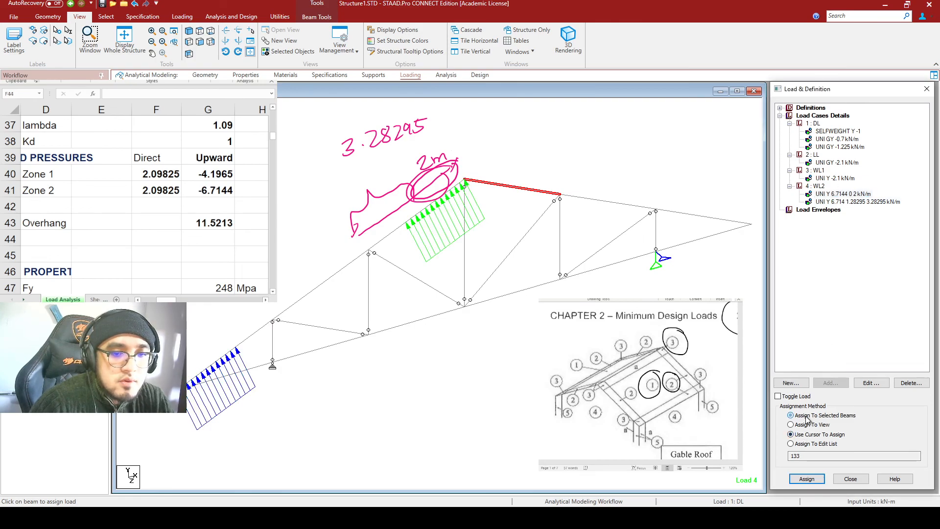
click(805, 478)
click(869, 313)
Assign the 6.714 kN/m partial force spanning 1.28295 m to 3.28295 m to the rightmost top chord member.
click(703, 218)
click(824, 205)
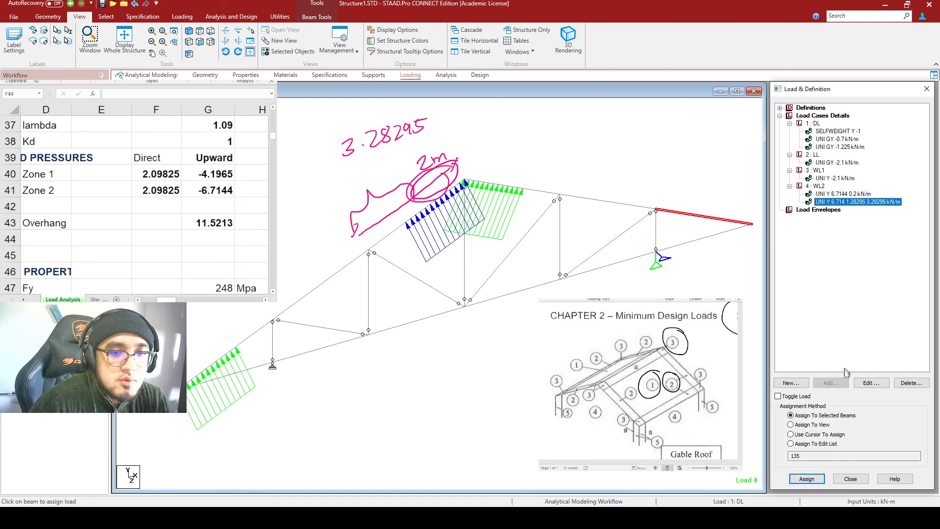
click(807, 478)
click(870, 314)
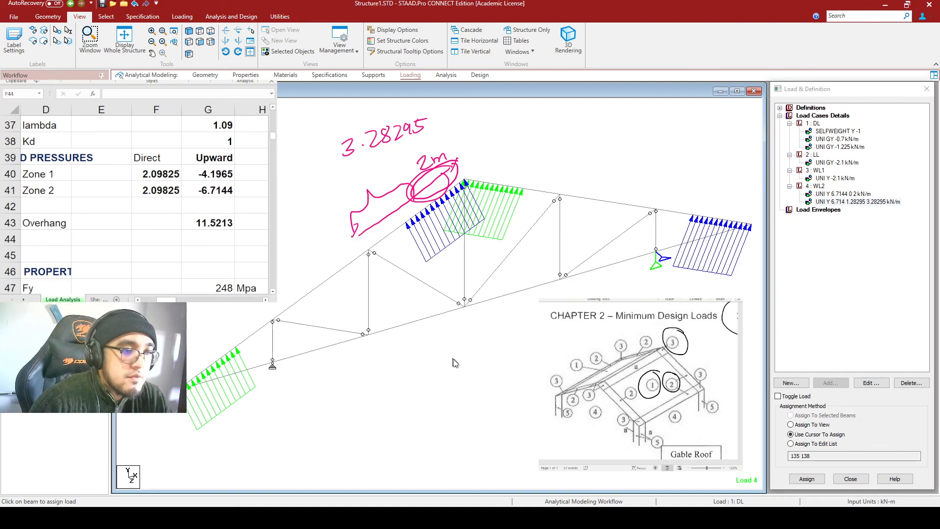
Clear the handwritten annotations and select the interior top chord members between the ridge members and the end members.
key(Escape)
click(321, 285)
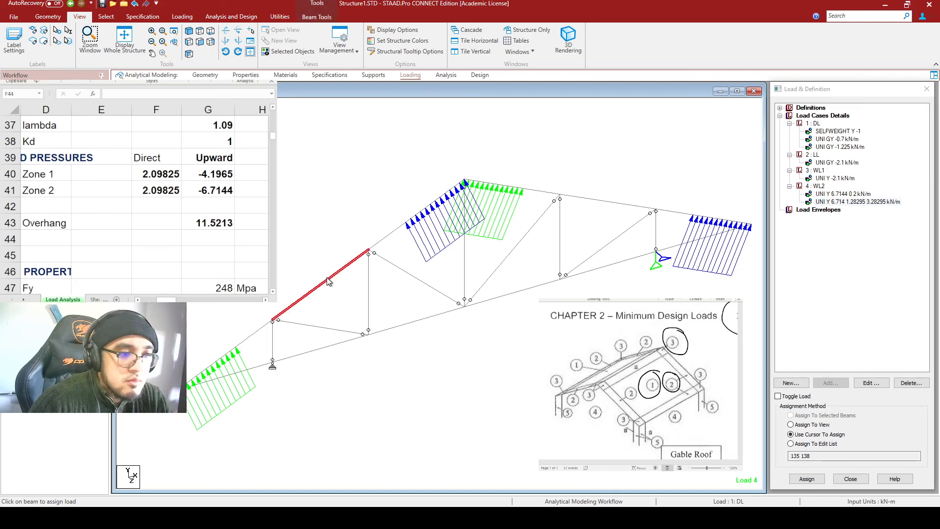
click(614, 205)
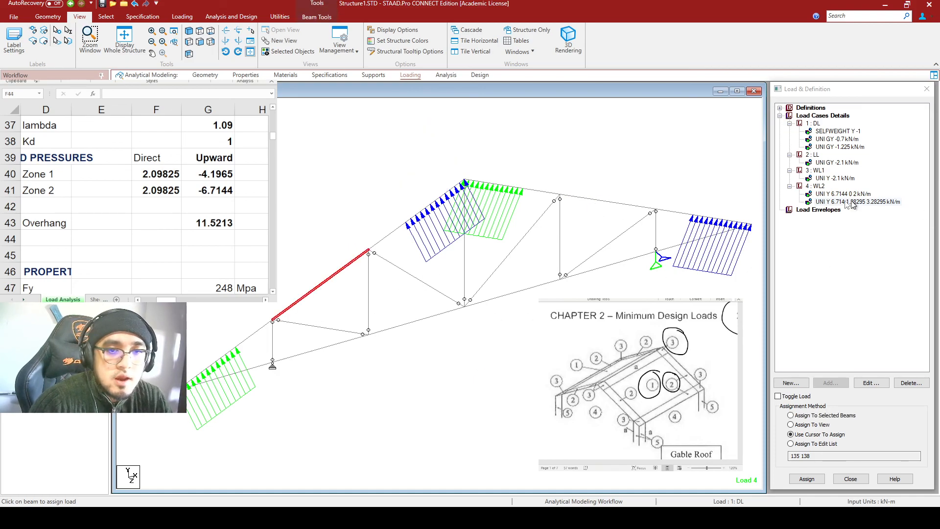
Add the Zone 1 uplift to WL2 as a full-length local Y uniform force of 4.1965 kN/m.
click(814, 187)
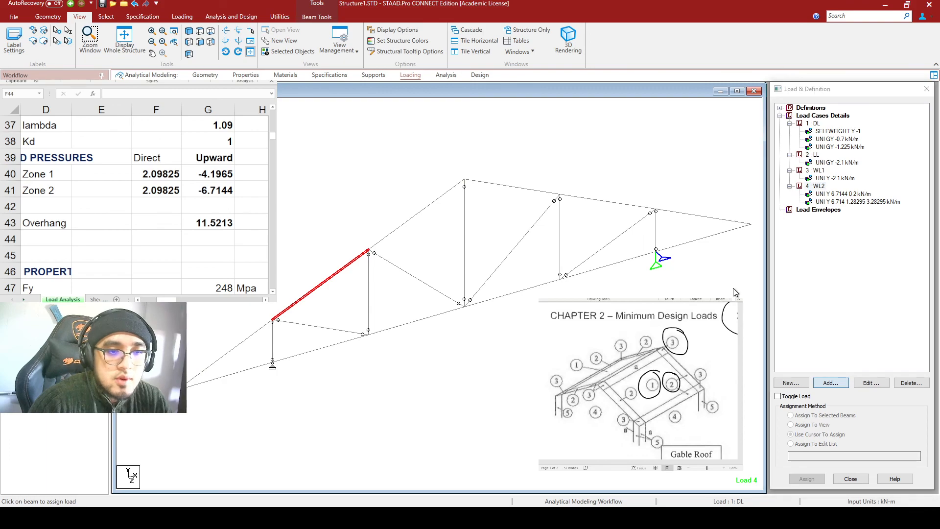
click(831, 383)
click(324, 172)
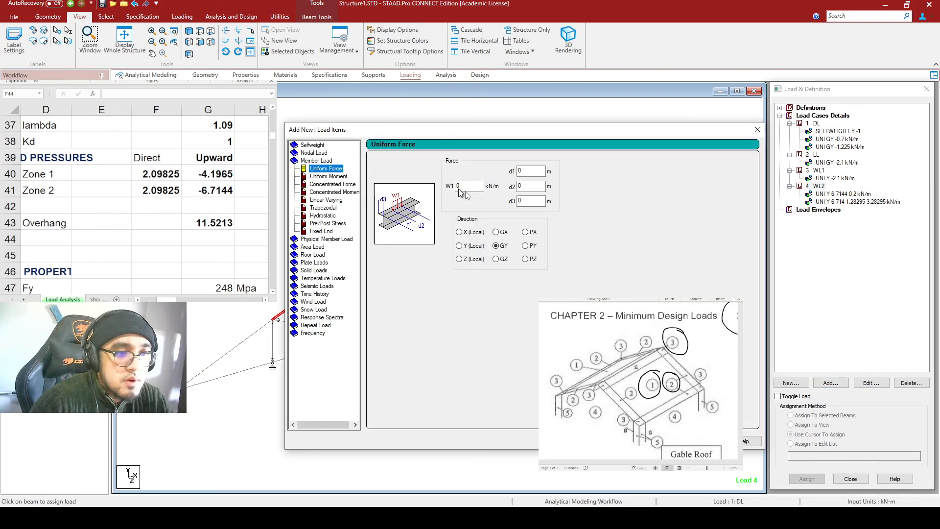
click(110, 220)
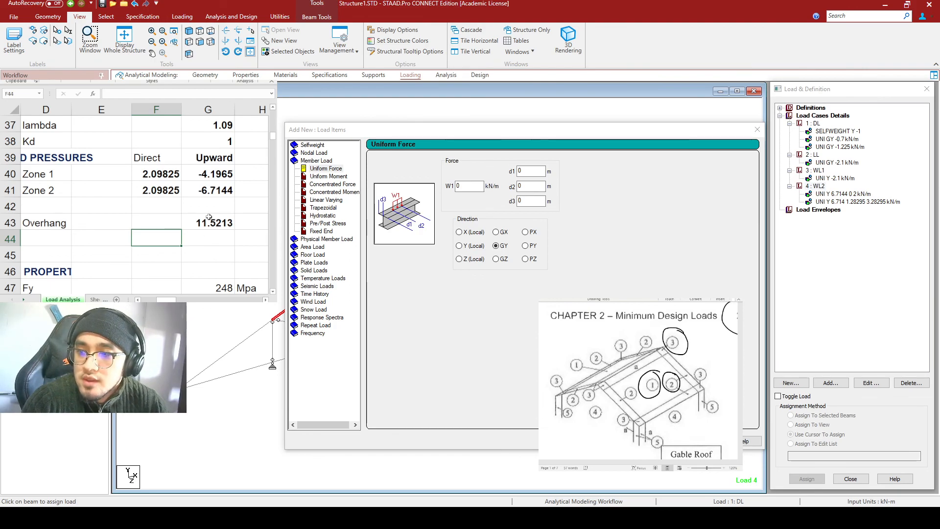
click(230, 175)
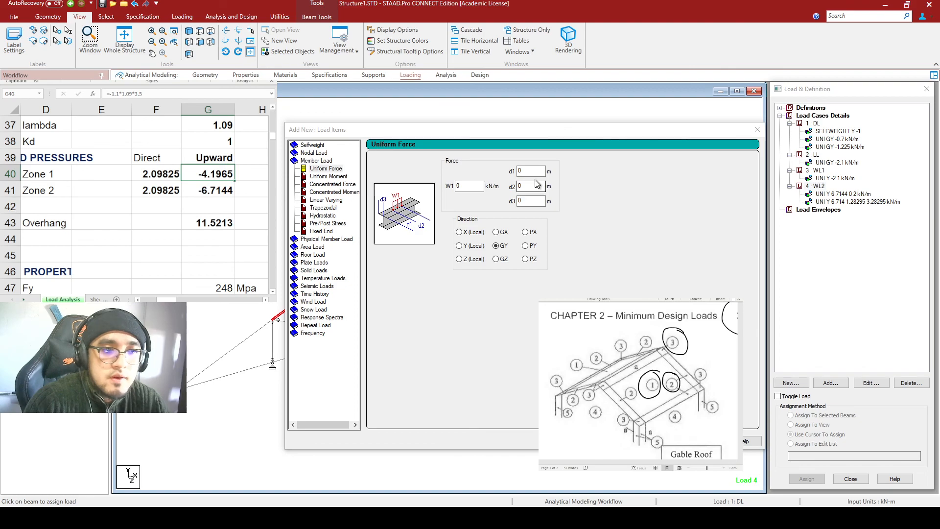
click(469, 186)
text(4.)
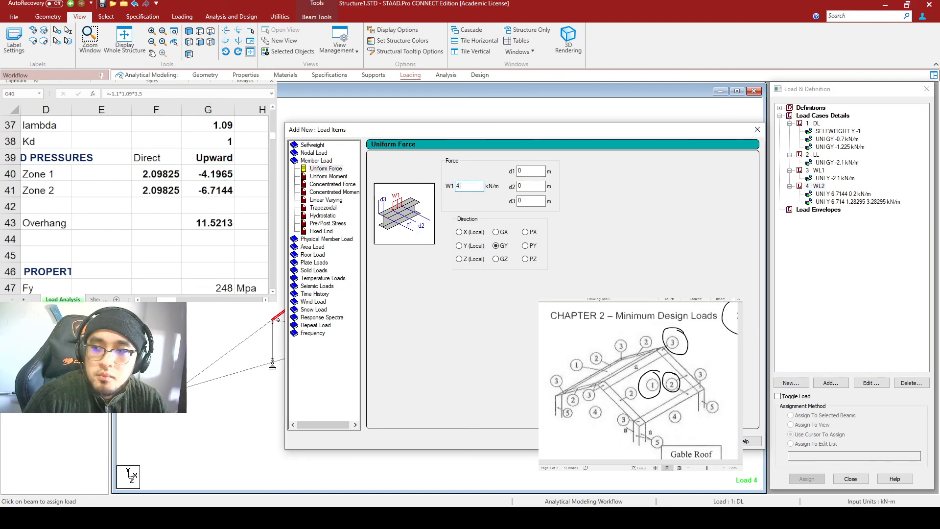
text(1965)
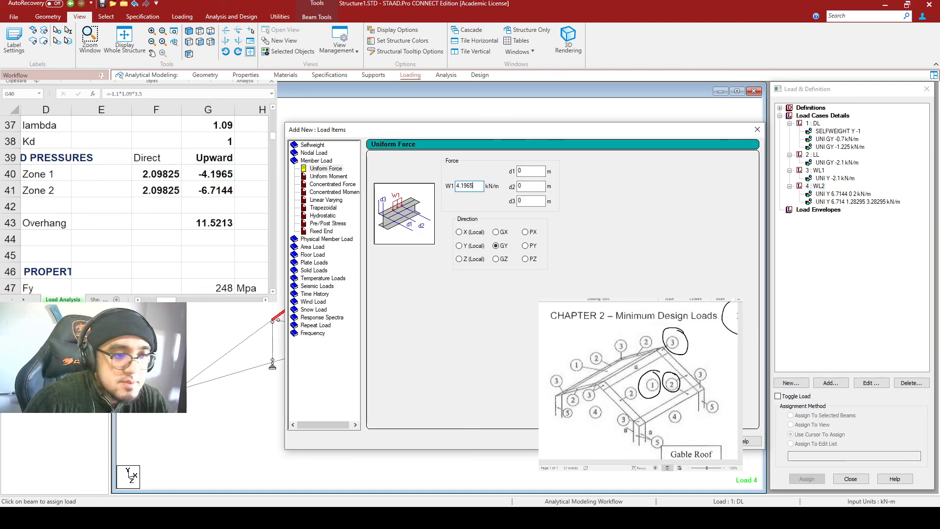
click(464, 245)
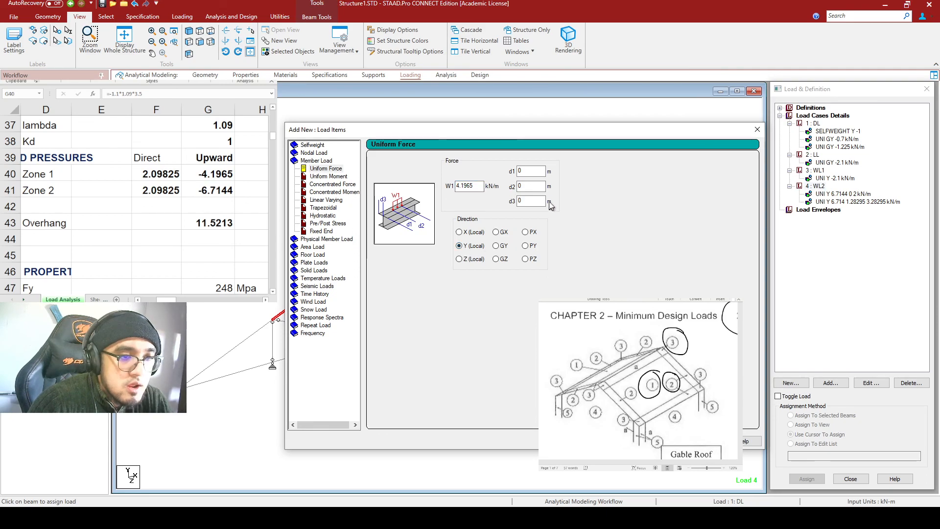
click(665, 441)
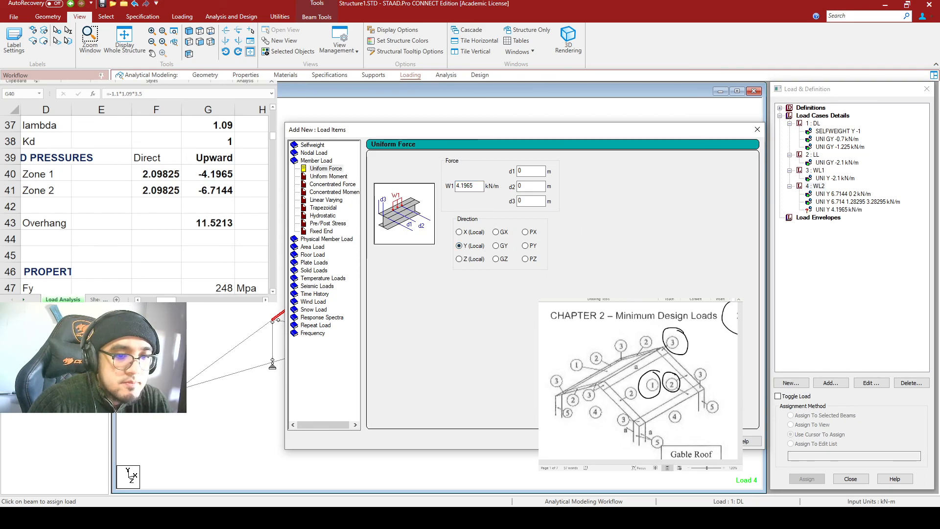
click(703, 441)
Assign the 4.1965 kN/m full-length uniform force to the interior top chord members on both slopes.
click(616, 205)
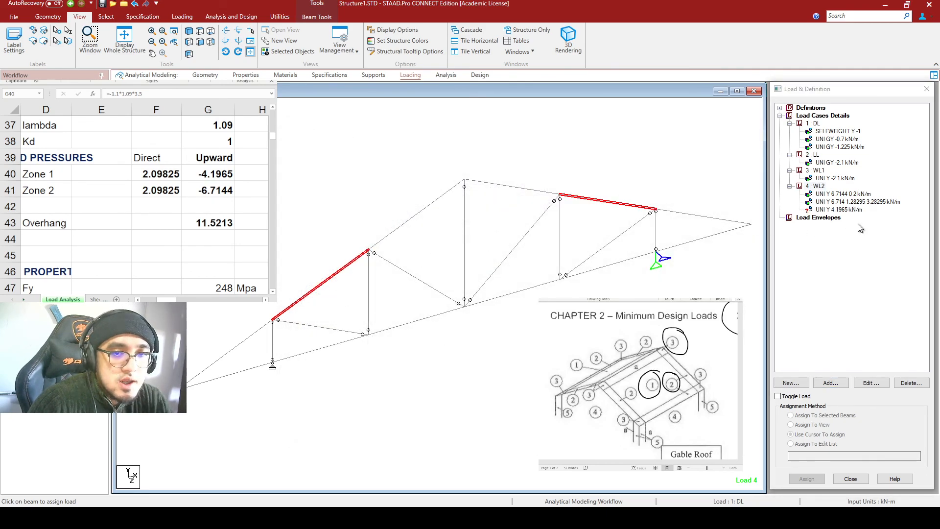
click(857, 210)
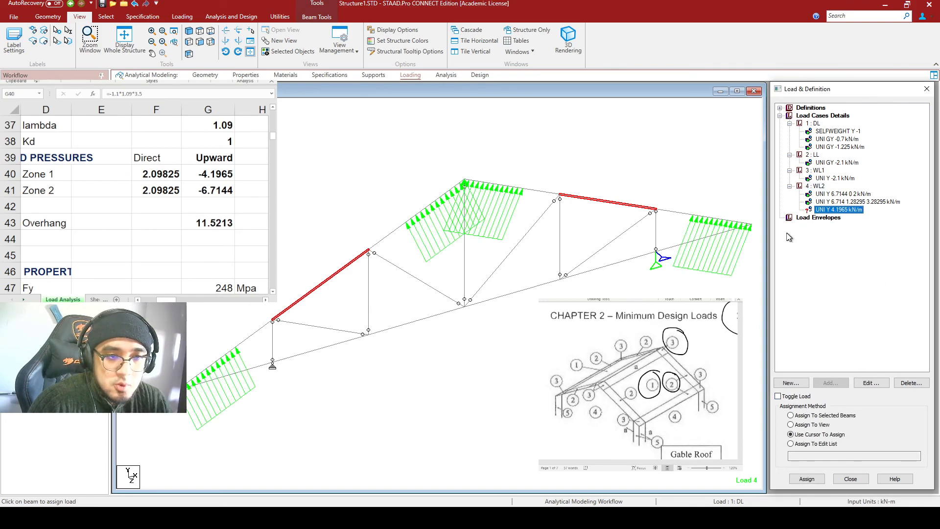
click(803, 415)
click(809, 479)
click(866, 312)
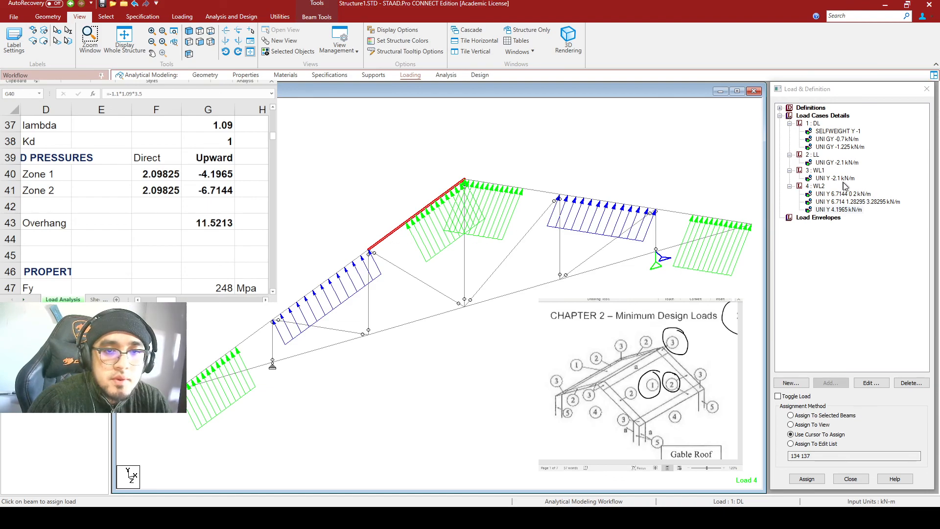
Review the distances of the 6.714 kN/m partial load and enter a new WL2 uniform force of 4.1965 kN/m.
double_click(847, 202)
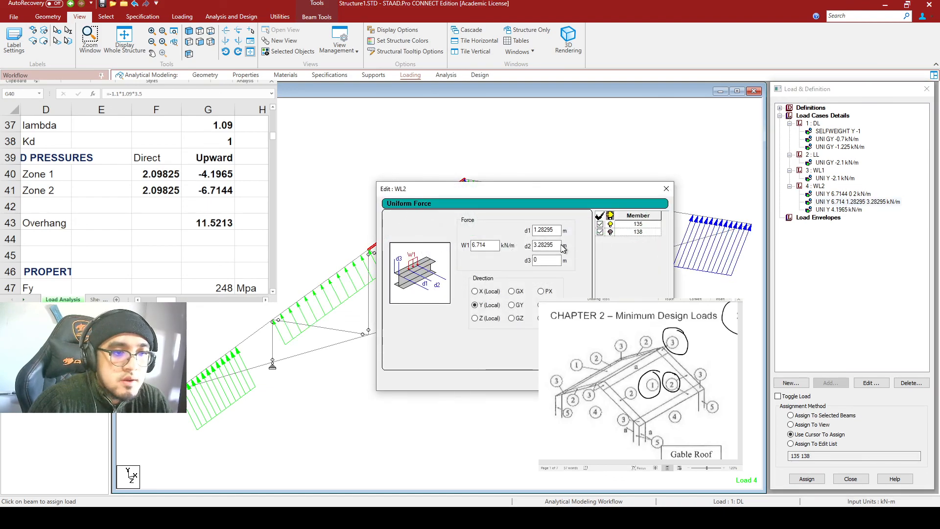
click(609, 380)
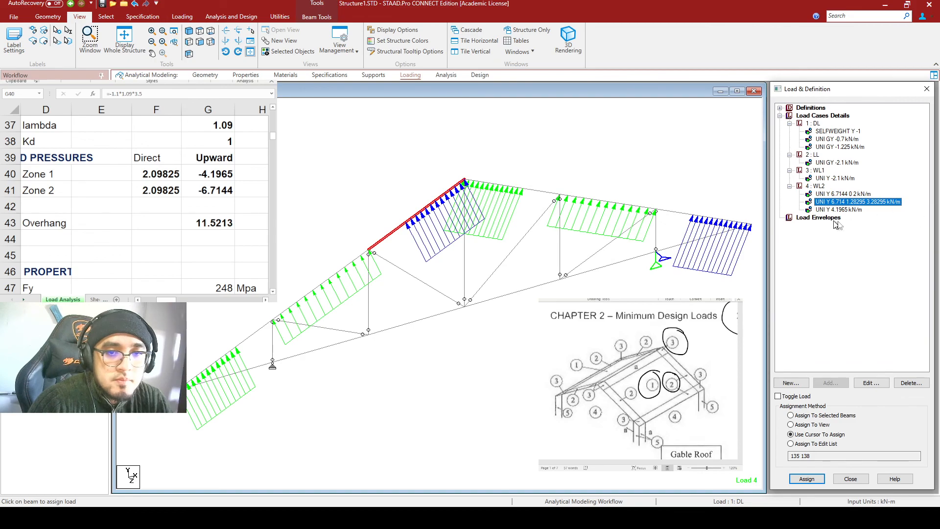
click(820, 187)
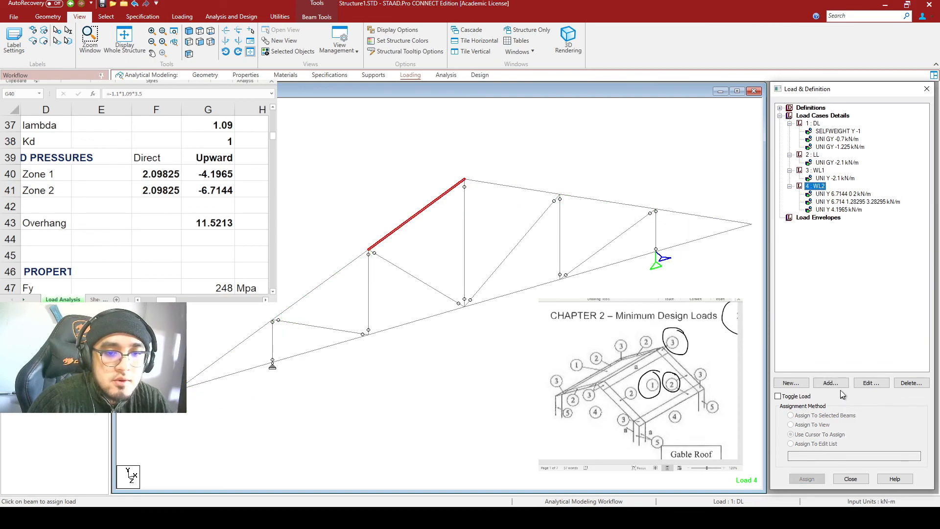
click(832, 382)
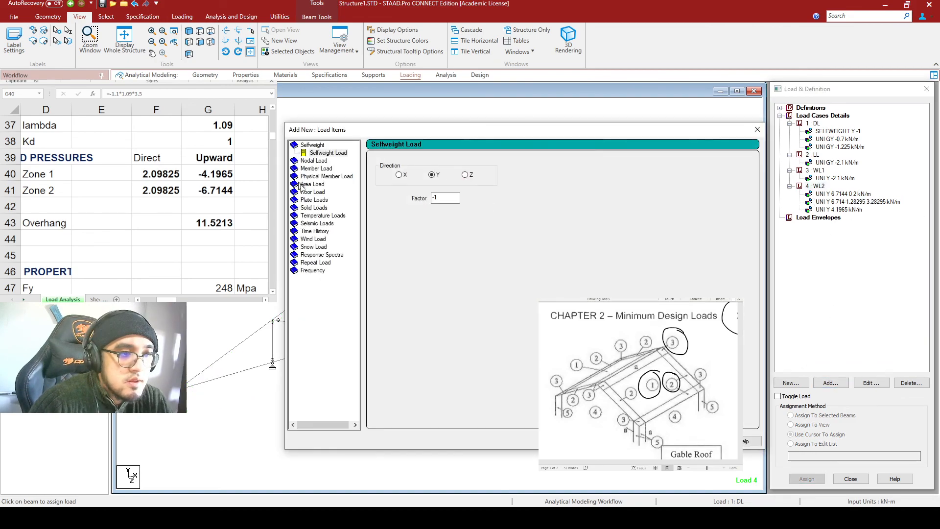
click(315, 168)
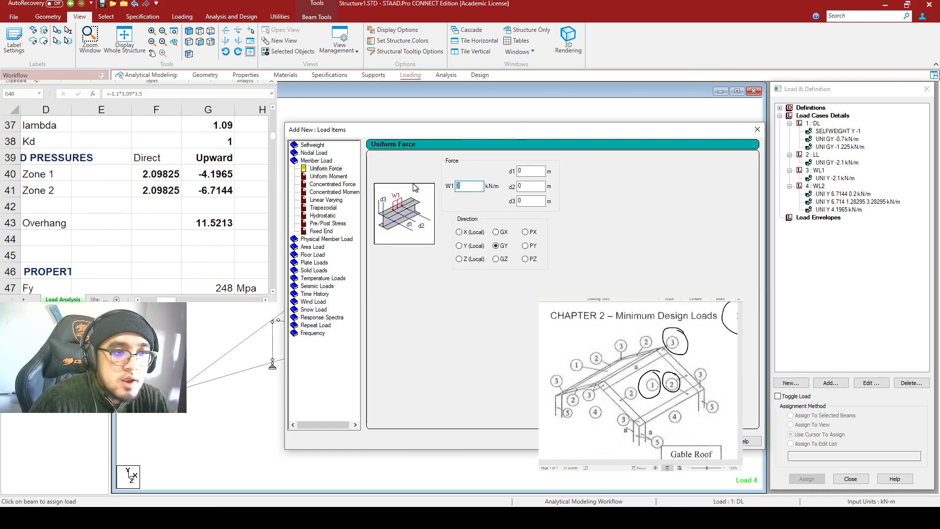
text(4.1965)
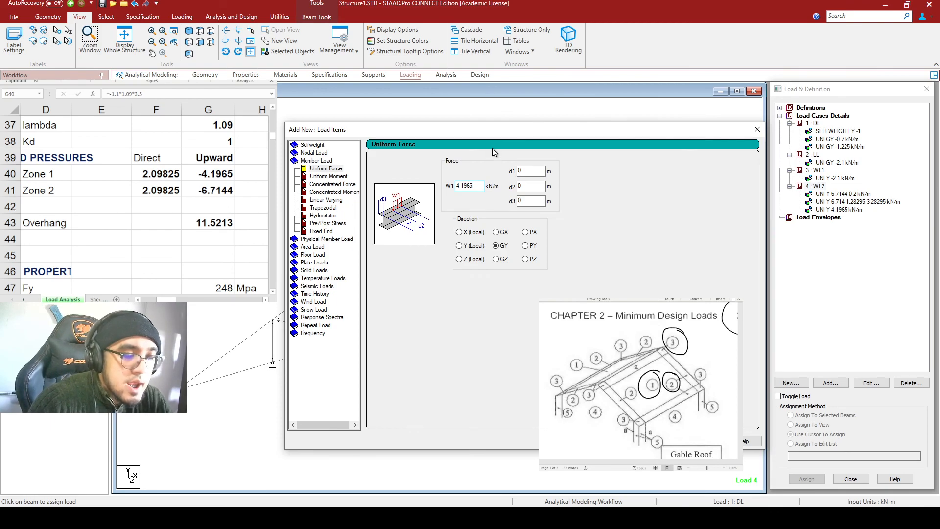
Add the Zone 1 uplift to WL2 as a local Y uniform force of 4.1965 kN/m acting from 2 m to 3.28295 m.
drag(500, 137, 488, 151)
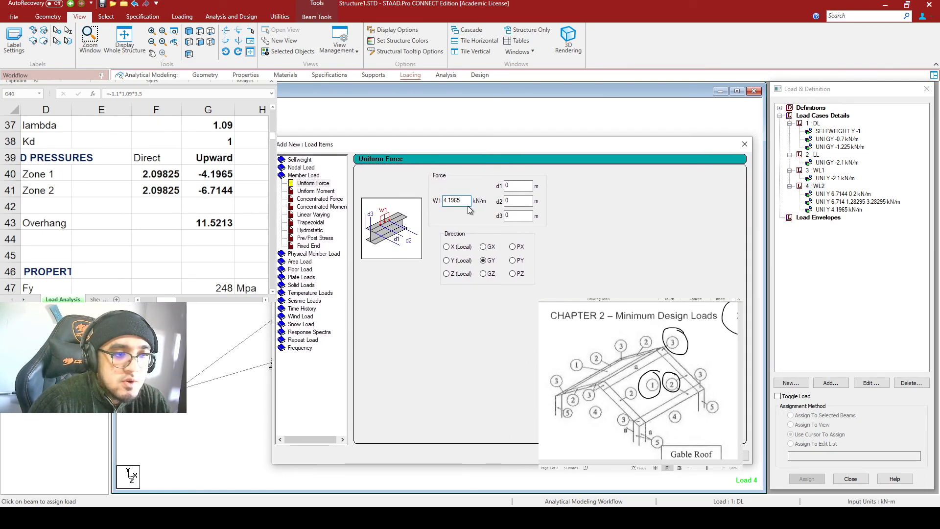
key(Tab)
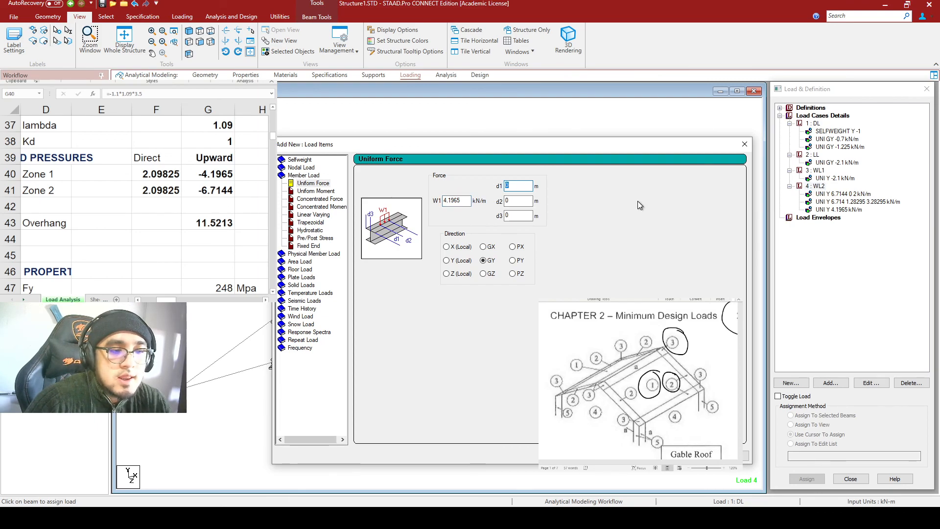
text(1.28295)
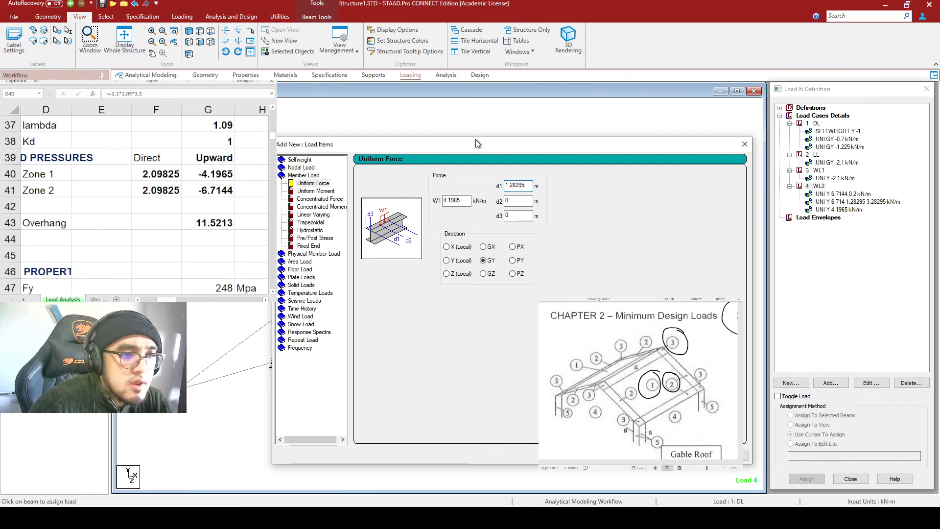
drag(475, 144, 544, 126)
double_click(593, 166)
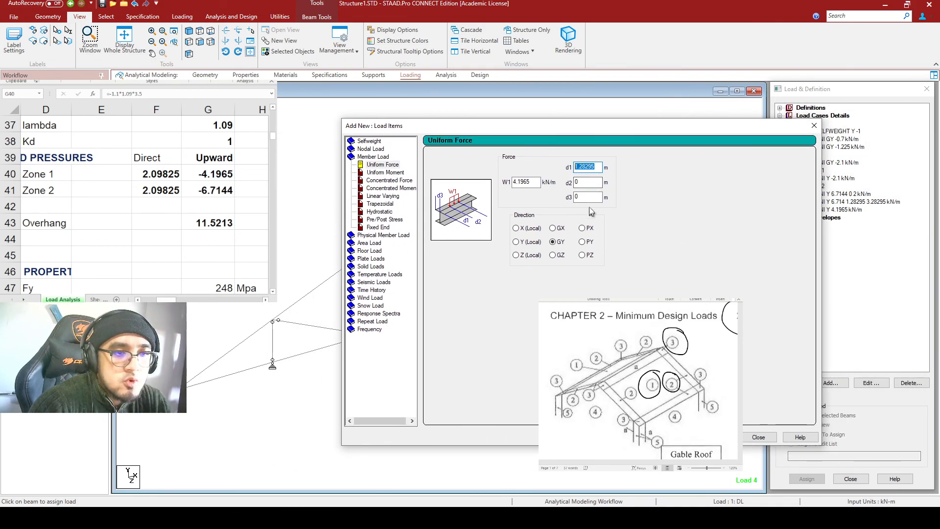
text(2)
key(Tab)
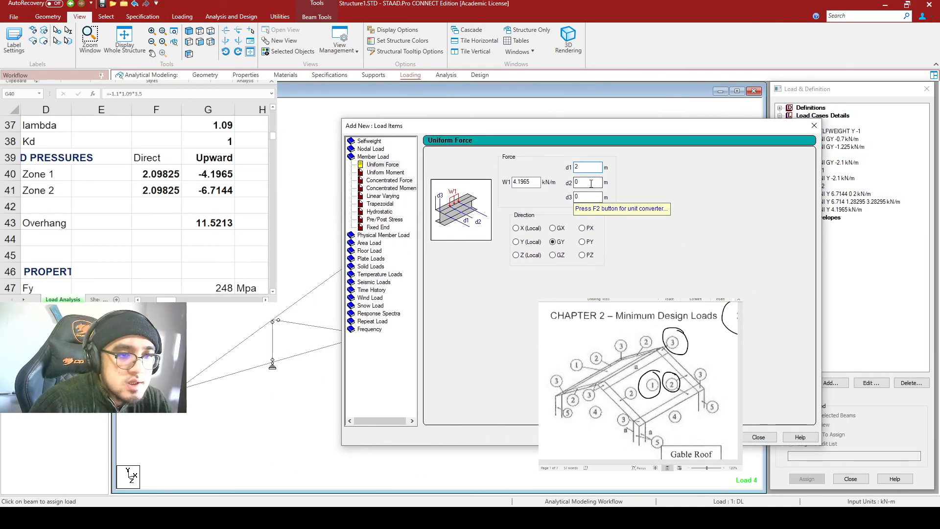
drag(549, 137, 408, 141)
text(3.)
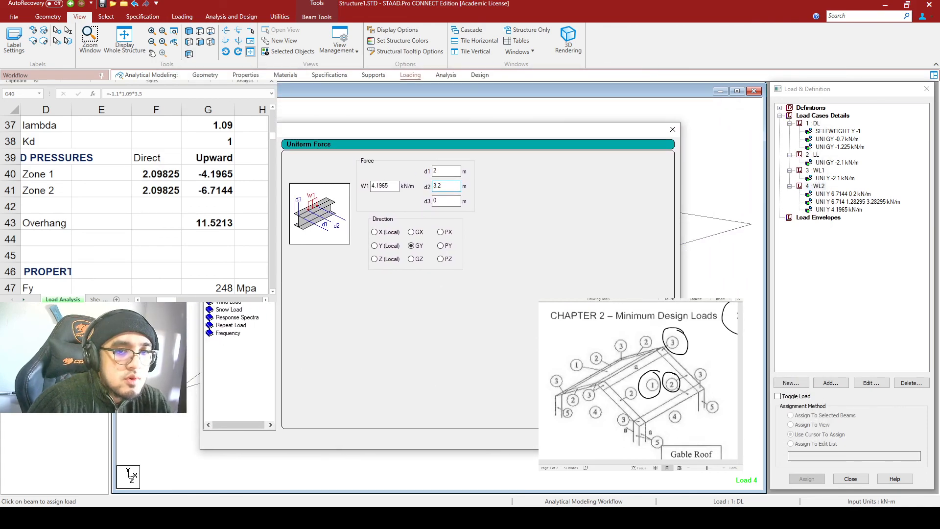
text(28295)
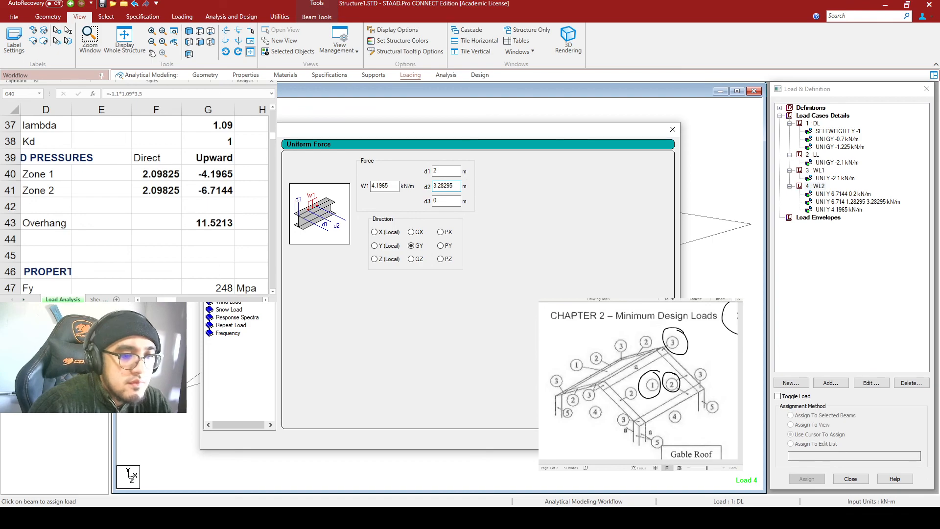
click(375, 246)
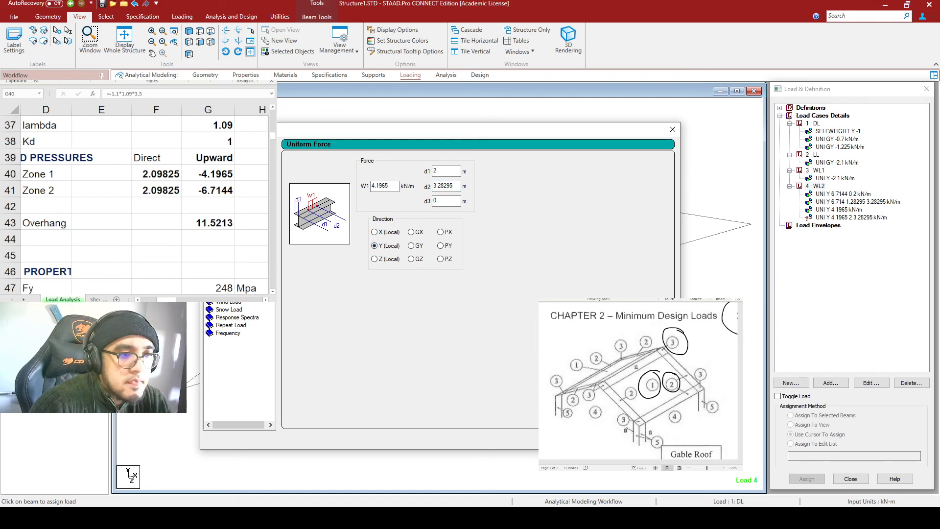
double_click(454, 169)
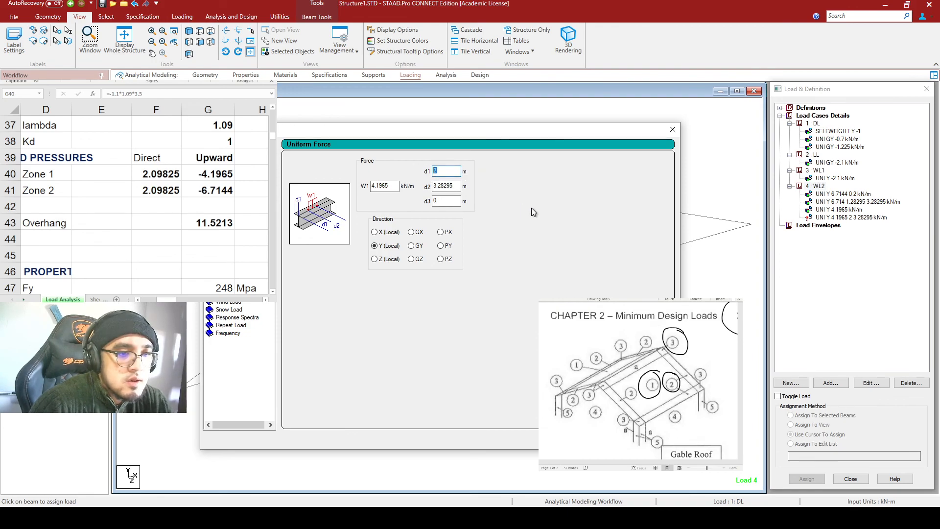
click(612, 439)
Assign the 2 m to 3.28295 m partial force to the left slope's lowest top chord member and the right slope's ridge member.
click(254, 339)
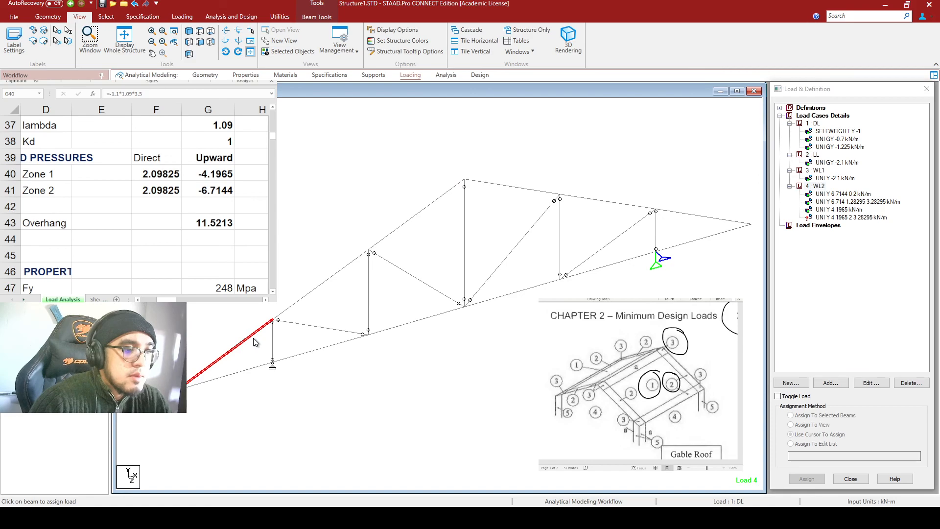
click(534, 190)
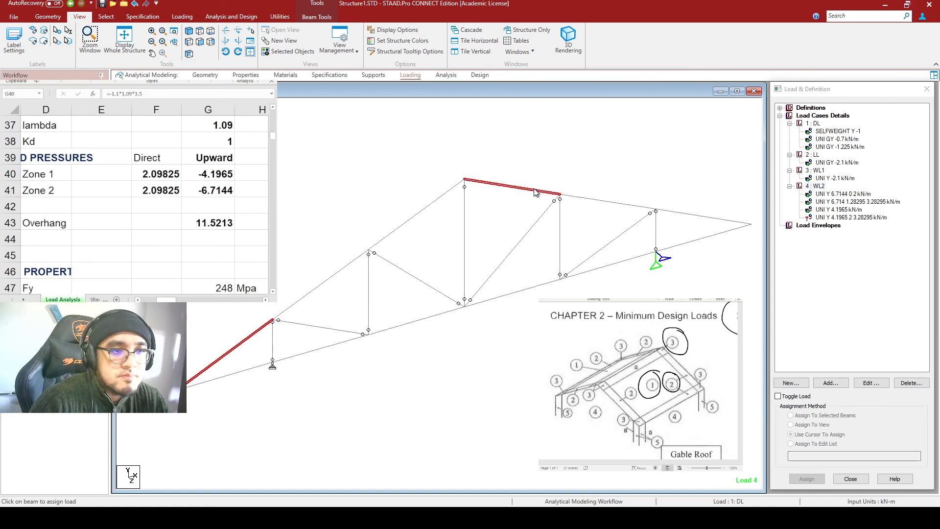
click(817, 216)
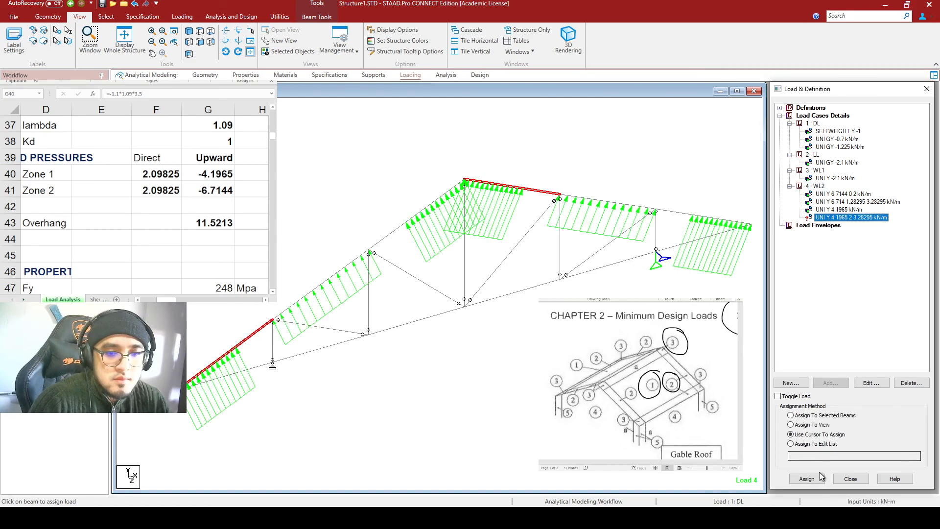
click(815, 416)
click(806, 479)
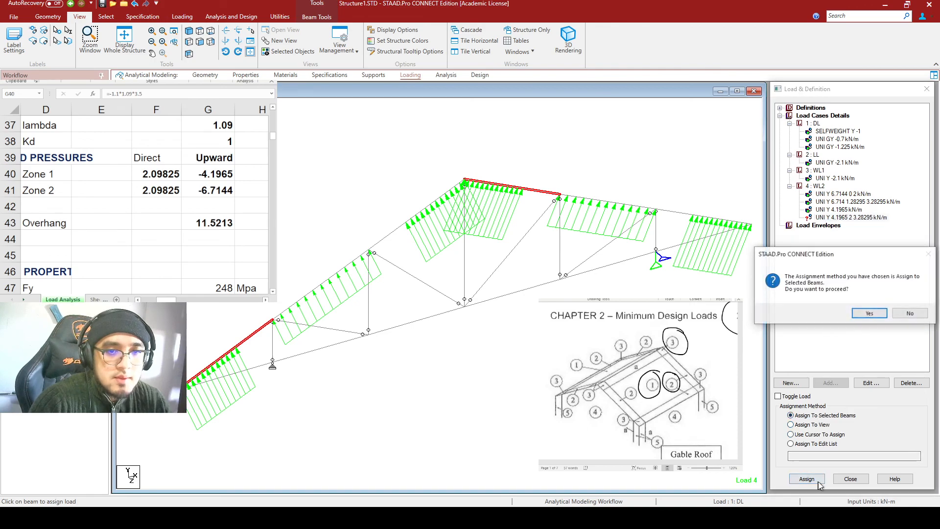
click(867, 311)
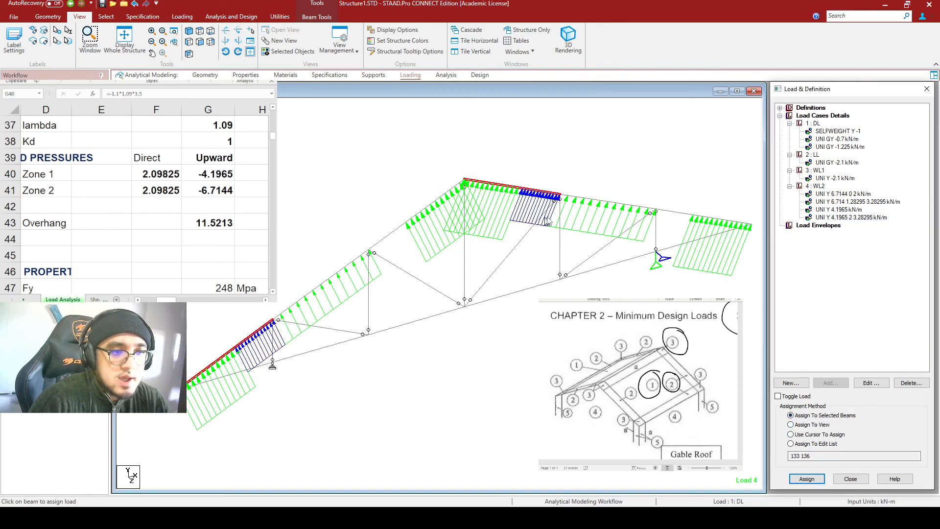
Check the length of the left slope's ridge member and select the right slope's end top chord member.
double_click(392, 233)
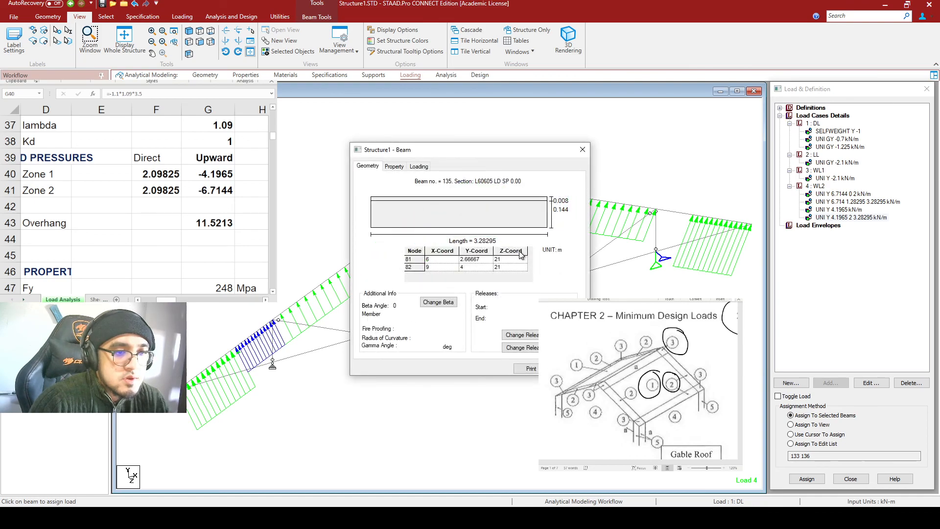
click(569, 369)
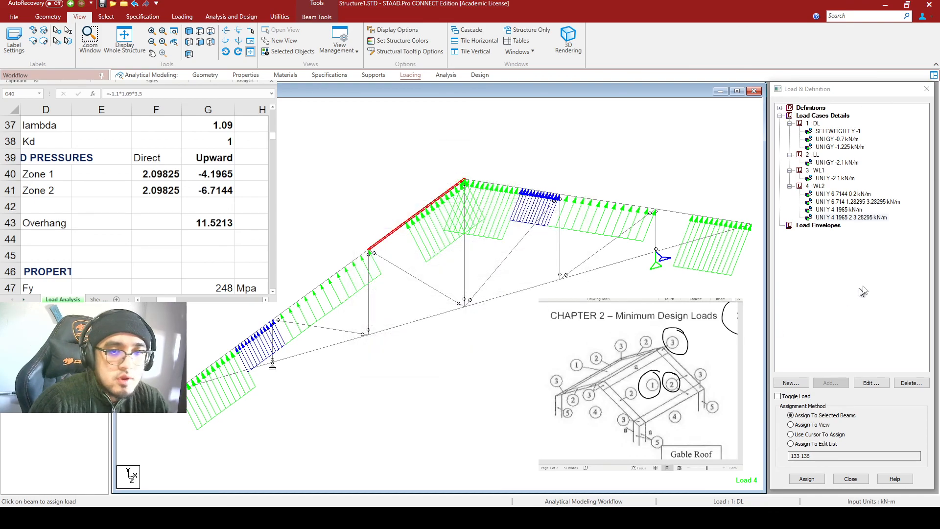
click(697, 214)
click(838, 210)
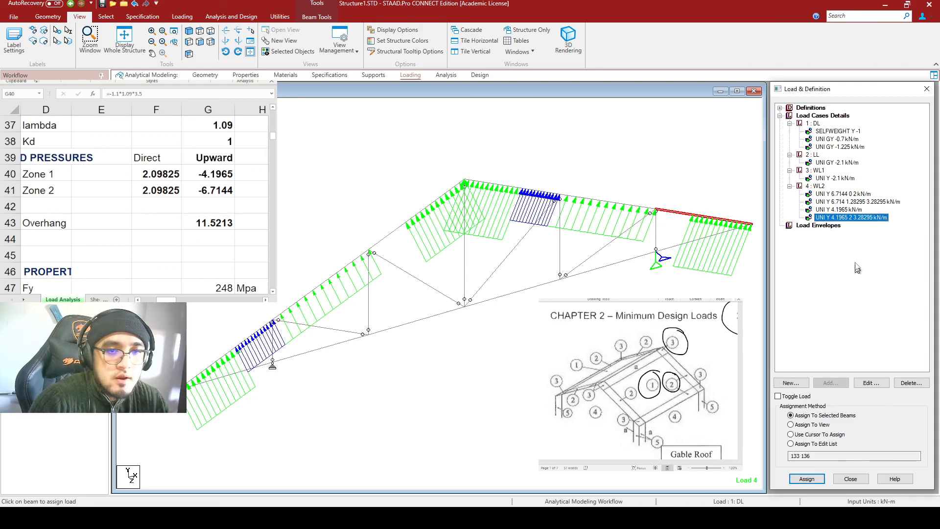
Start a new member uniform force in WL2 with 4.1965 kN/m in the local Y direction.
click(818, 186)
click(830, 383)
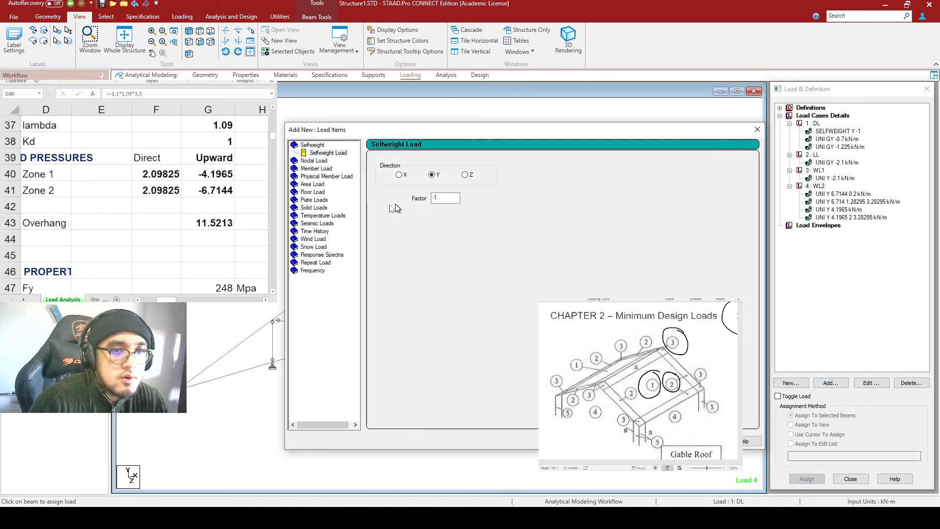
click(316, 161)
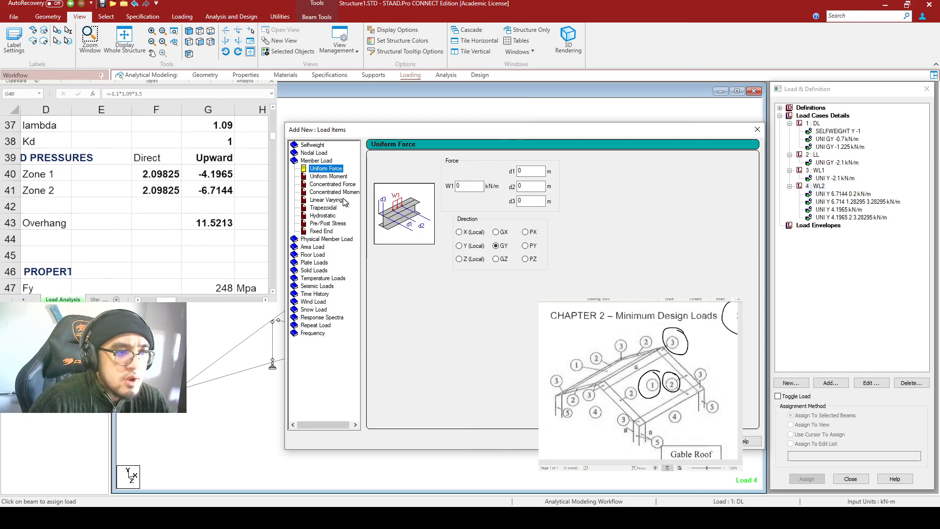
drag(415, 132, 399, 130)
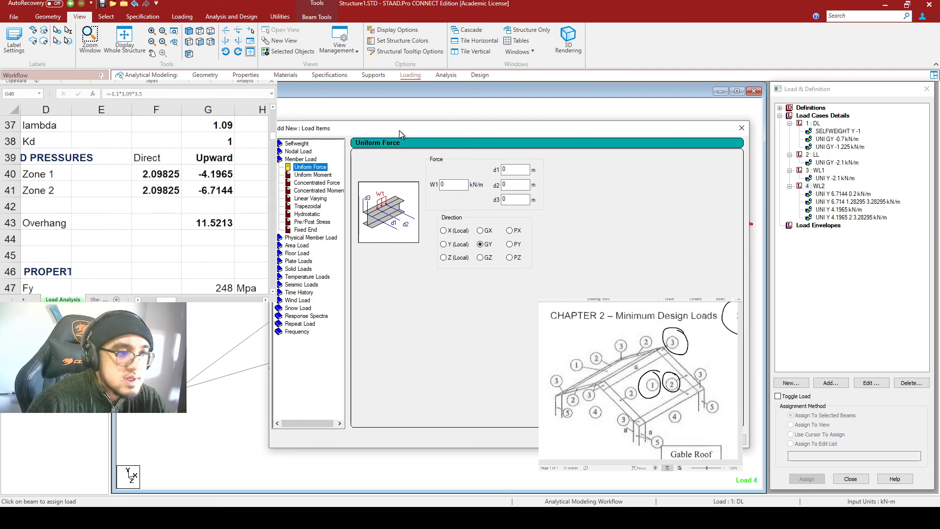
double_click(306, 161)
double_click(301, 159)
click(315, 167)
click(451, 184)
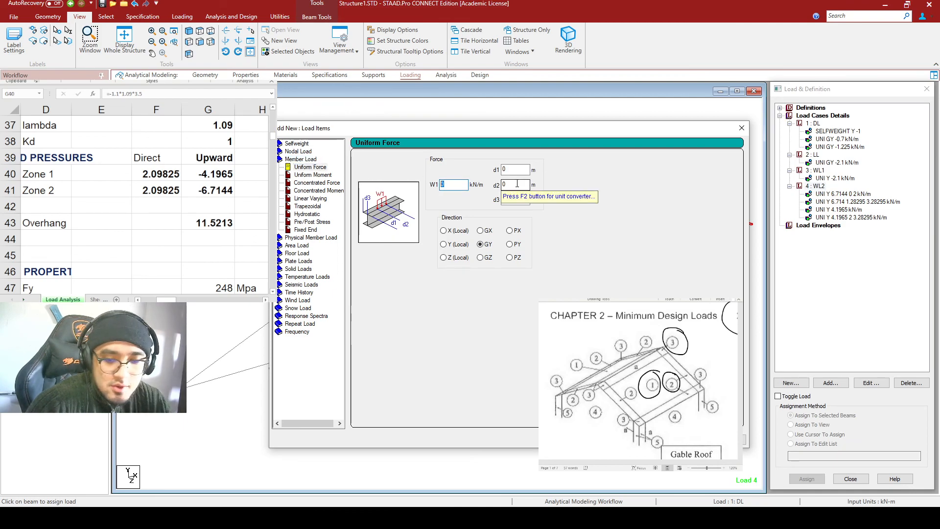
text(4.1965)
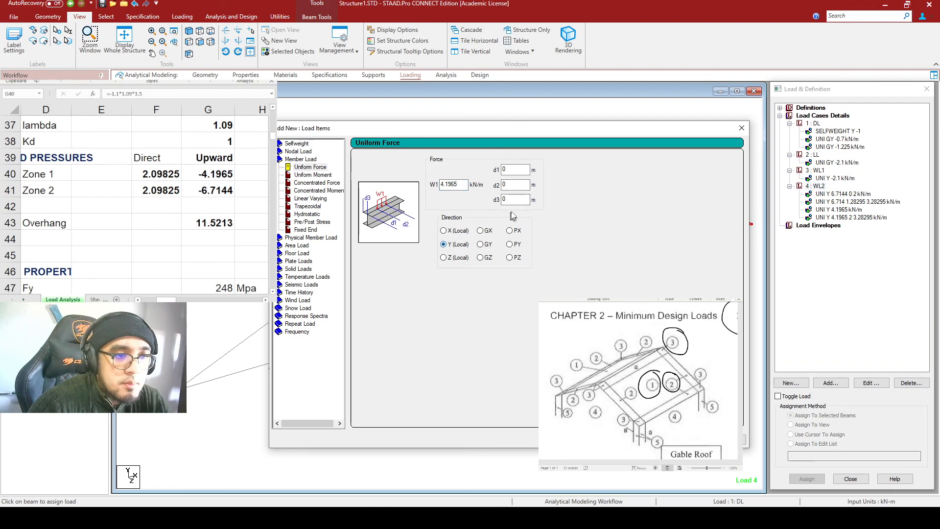
Annotate the left slope's ridge member with the Zone 2 strip and the 1.28 m distance from its lower node.
drag(508, 135, 737, 145)
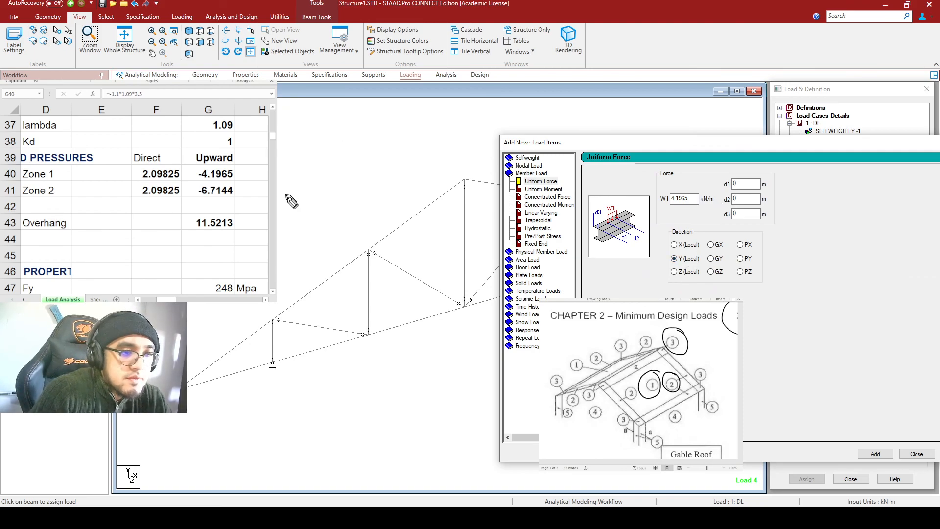
mouse_move(374, 244)
mouse_down()
mouse_move(414, 212)
mouse_move(413, 222)
mouse_up()
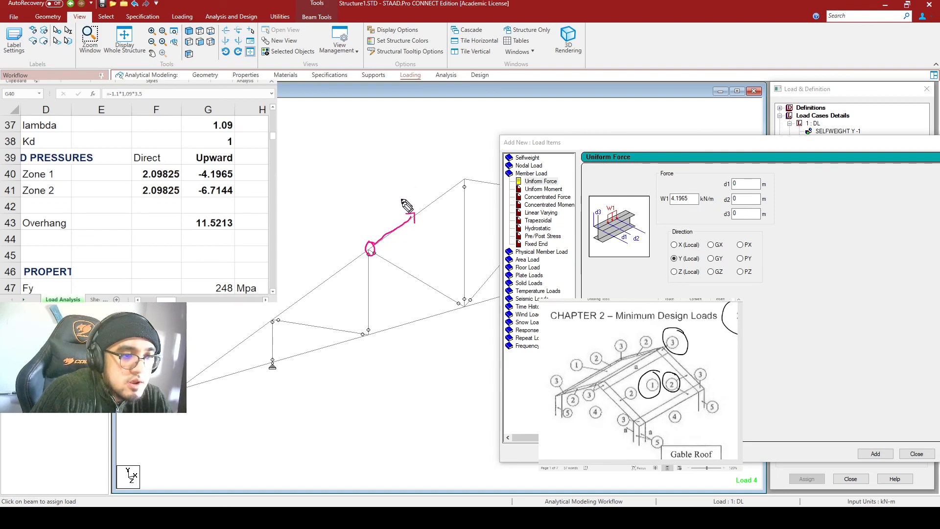
mouse_move(463, 178)
mouse_down()
mouse_move(440, 175)
mouse_move(413, 216)
mouse_up()
mouse_move(390, 157)
mouse_down()
mouse_move(409, 169)
mouse_move(441, 135)
mouse_move(463, 143)
mouse_up()
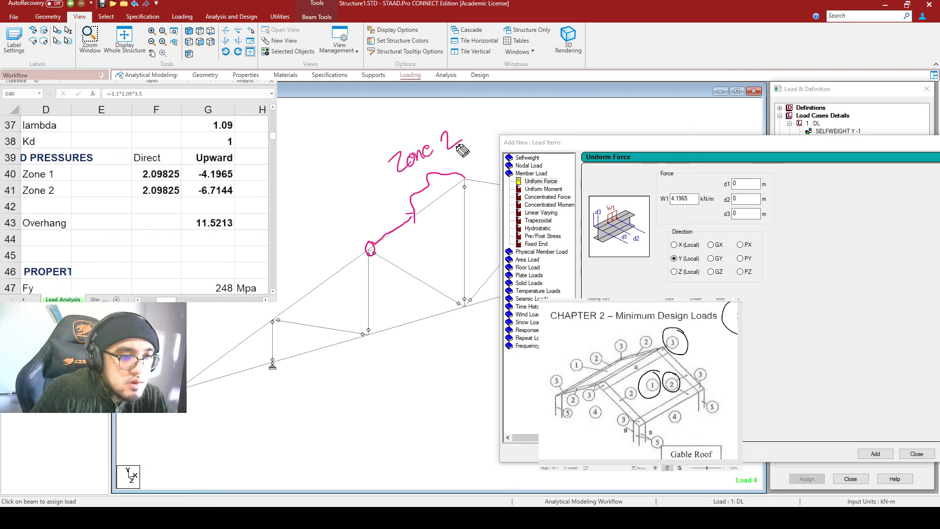
drag(395, 197, 413, 220)
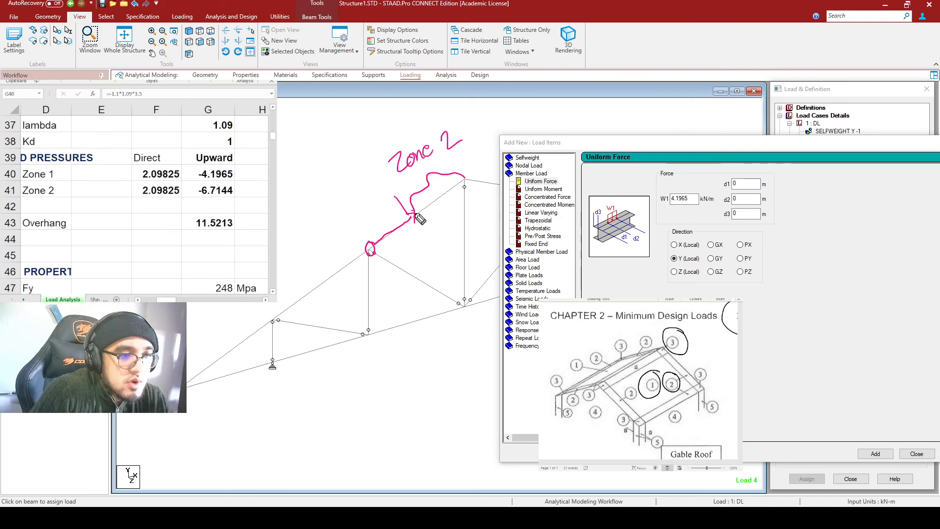
mouse_move(415, 214)
mouse_down()
mouse_move(446, 236)
mouse_move(465, 230)
mouse_up()
click(450, 233)
mouse_move(474, 214)
mouse_down()
mouse_move(471, 226)
mouse_move(474, 214)
mouse_up()
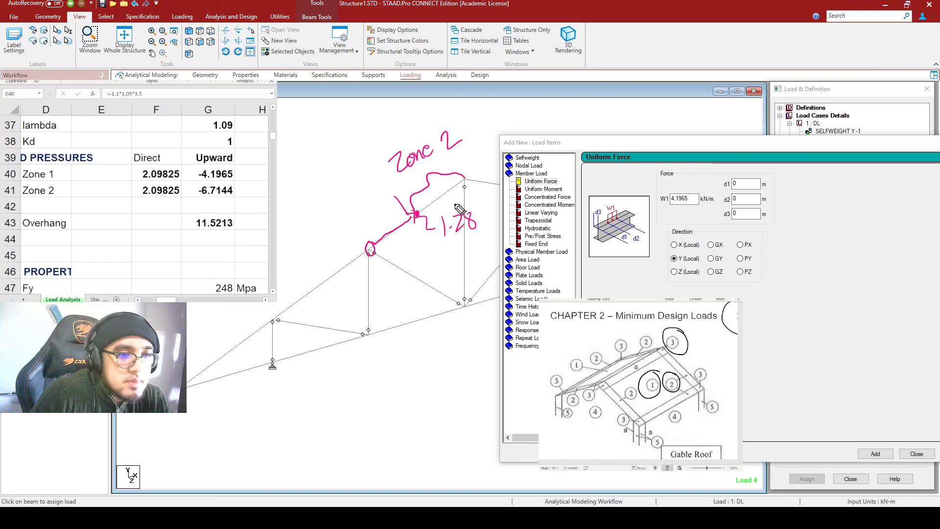
Set the uniform force's d2 distance to 1.28295 m with d1 at 0 and add it to WL2.
drag(596, 146, 399, 203)
double_click(545, 253)
text(1.28295)
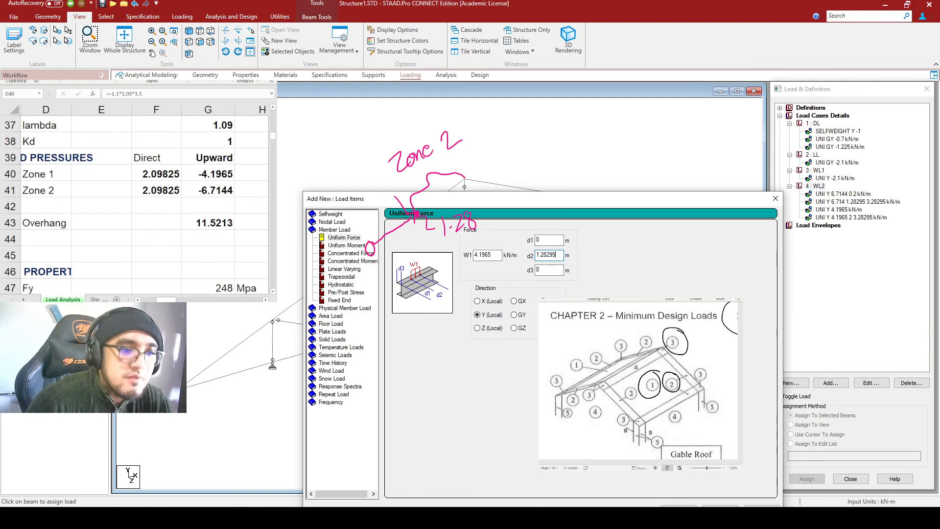
drag(690, 199, 668, 124)
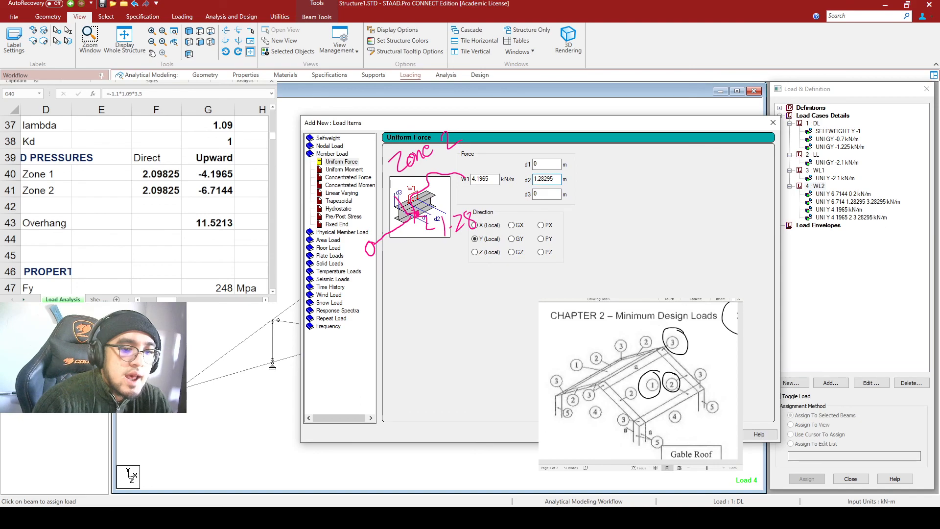
click(679, 434)
click(719, 434)
Assign the 0 to 1.28295 m partial force to the left slope's ridge member and right slope's end member, and clear the annotations.
click(457, 187)
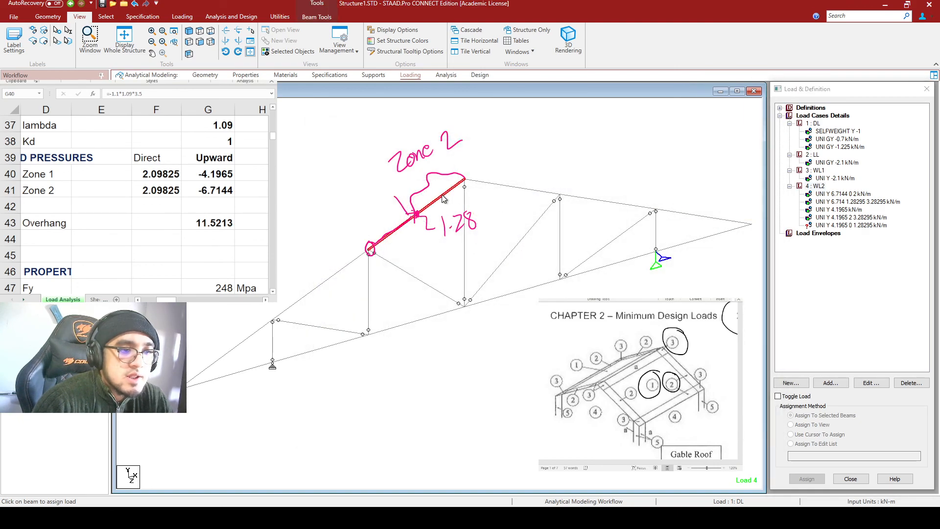
ctrl+click(697, 215)
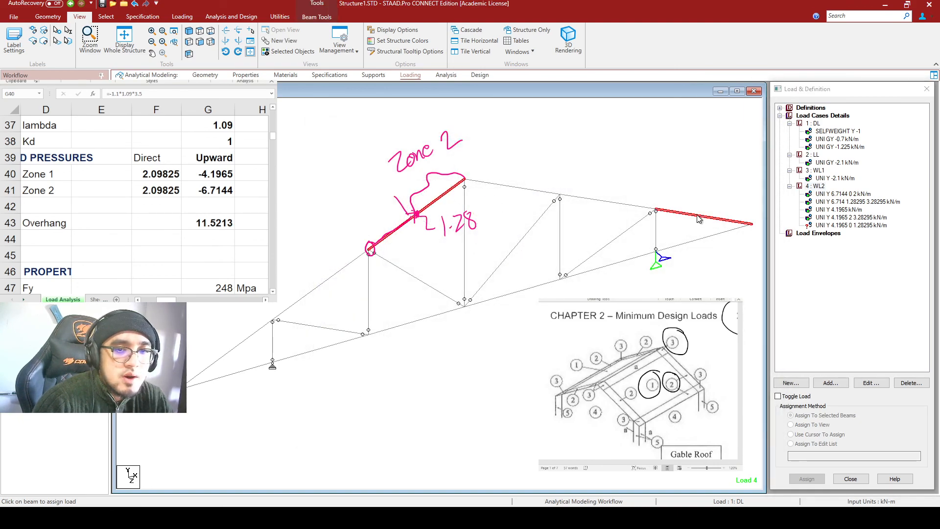
click(857, 225)
click(807, 479)
click(867, 315)
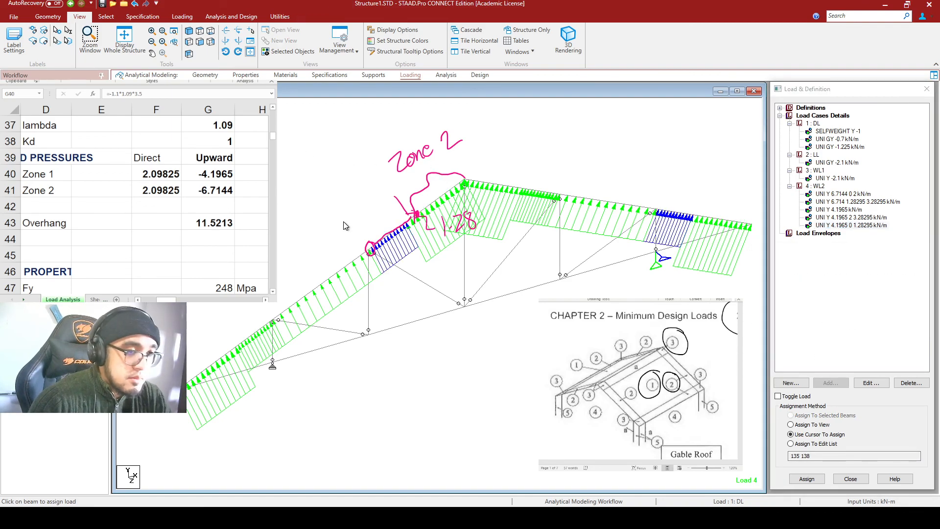
key(Escape)
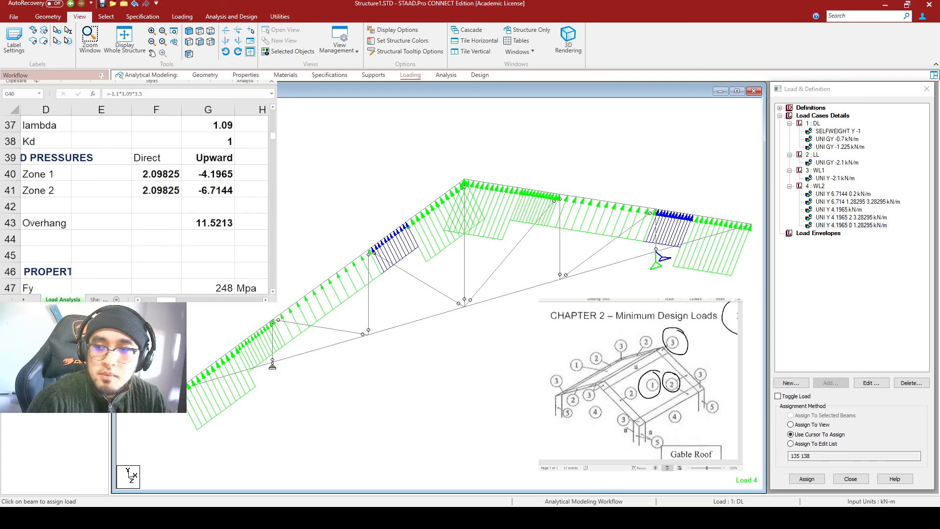
Check the overhang load in cell G43 and select the overhanging bottom members at both ends of the truss.
key(alt+Tab)
click(225, 228)
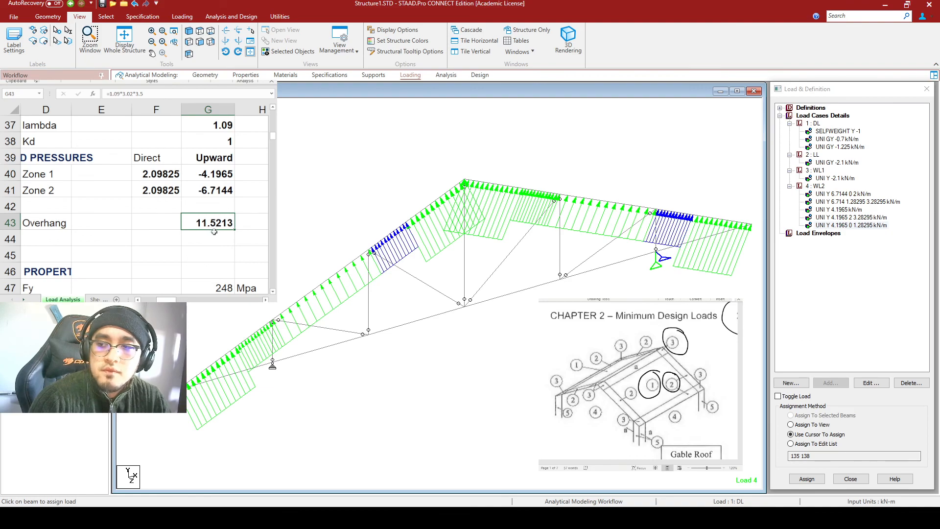
click(258, 368)
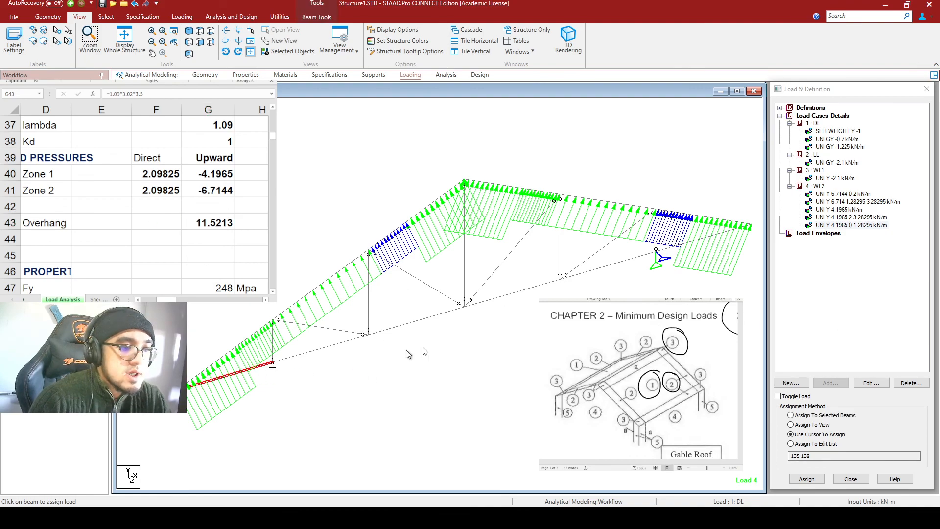
click(702, 240)
Add a member uniform force of 11.5213 kN/m in the GY direction to load case WL2.
click(824, 187)
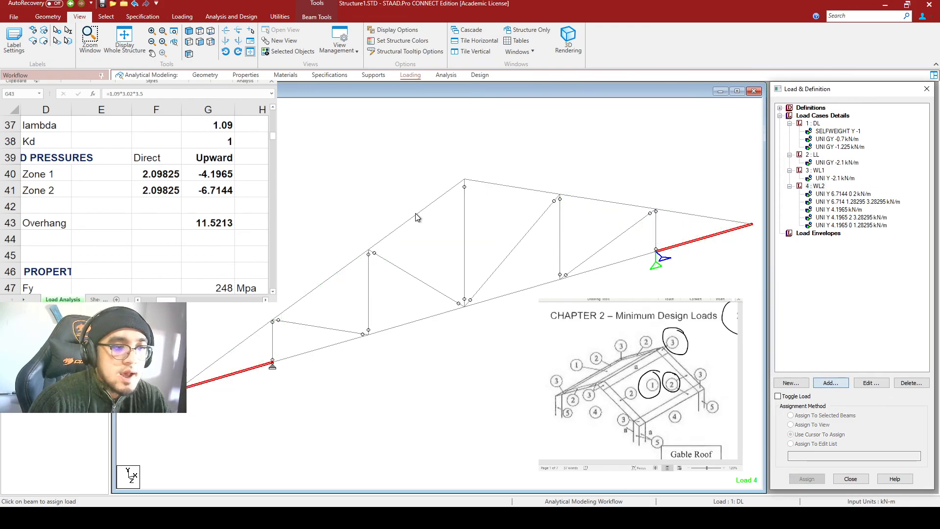
click(831, 384)
click(315, 169)
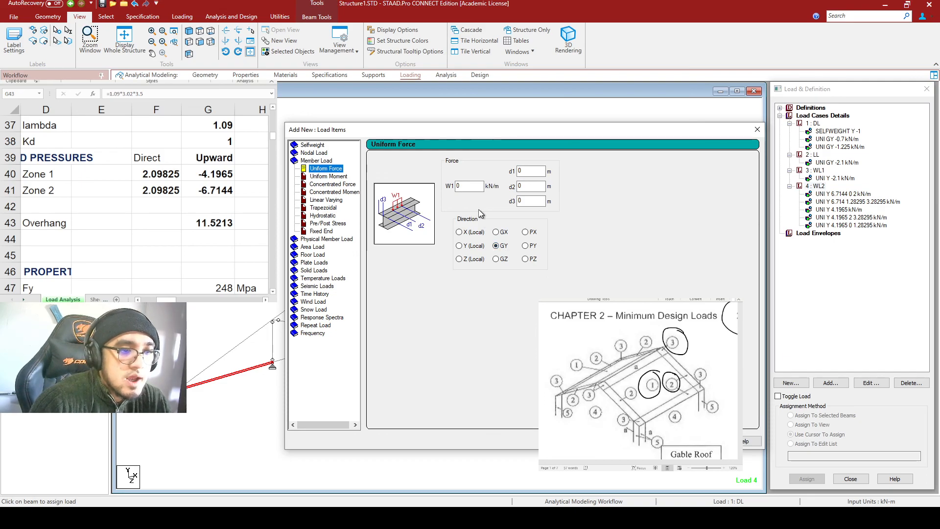
double_click(465, 187)
text(11.5213)
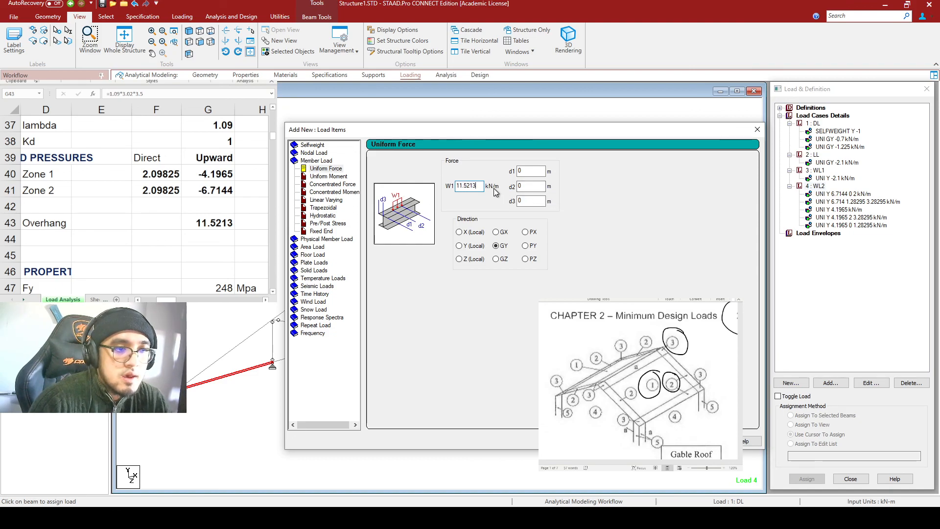
click(658, 441)
click(700, 442)
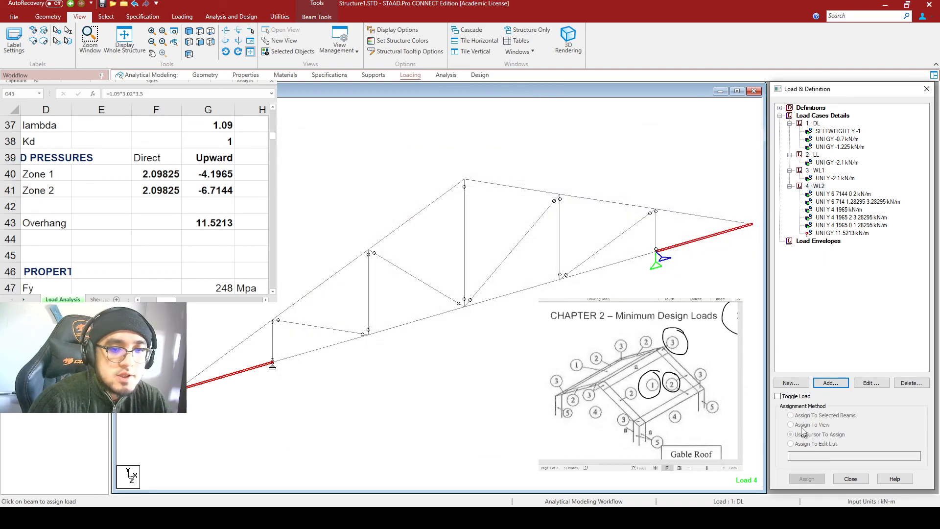
Assign the 11.5213 kN/m GY uniform force to the two selected overhang members.
click(842, 234)
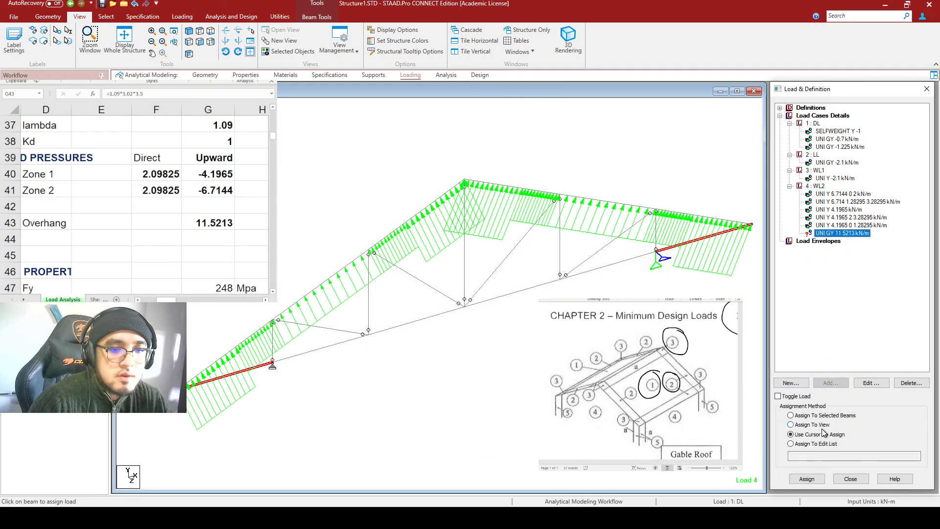
click(817, 415)
click(807, 479)
click(859, 313)
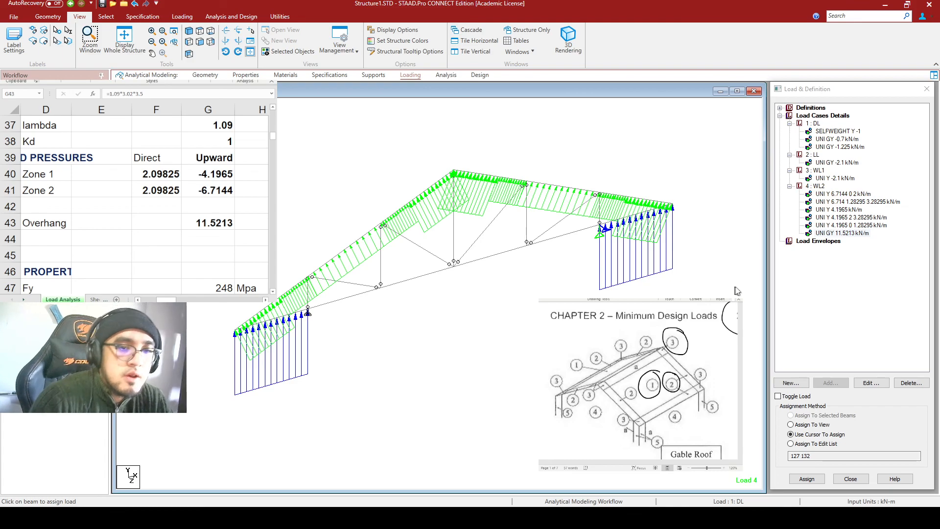
click(832, 233)
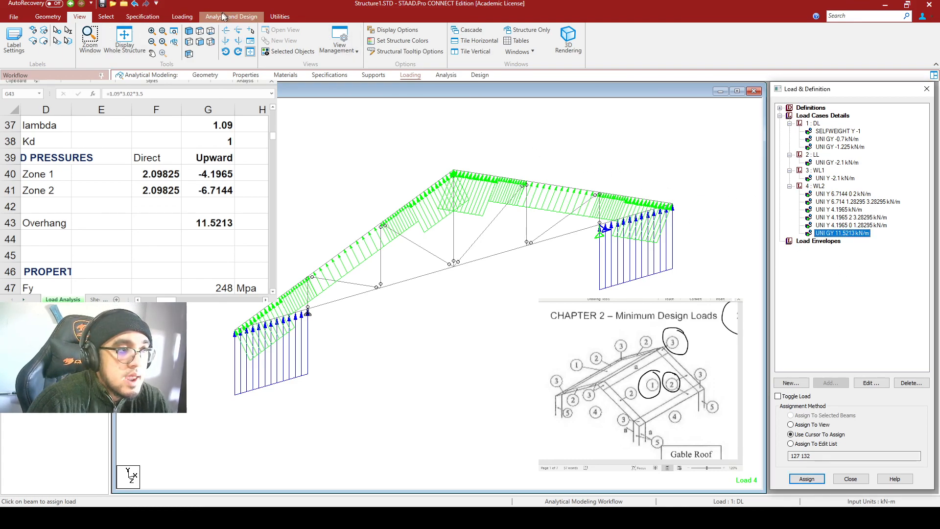
Generate automatic load combinations from the Custom Code's NSCP 2015- LRFD category, starting at combination number 101.
click(182, 17)
click(212, 43)
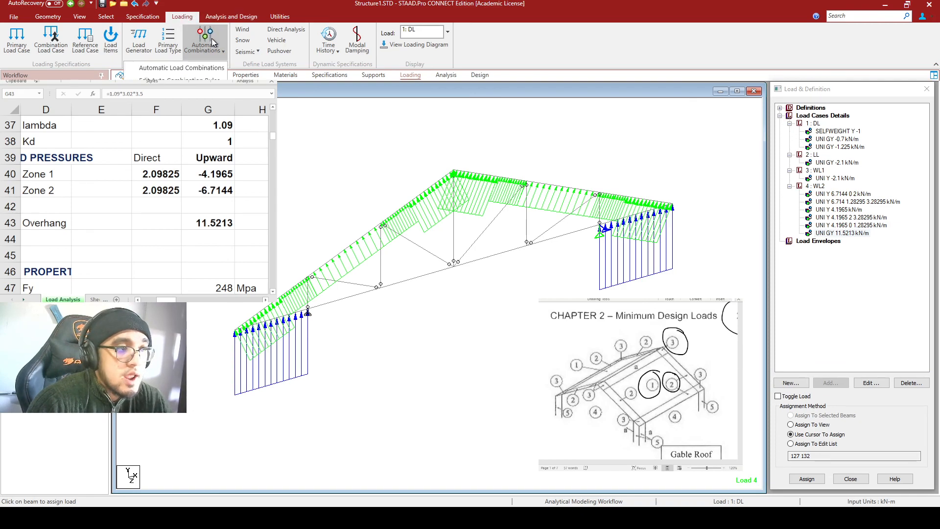
click(201, 67)
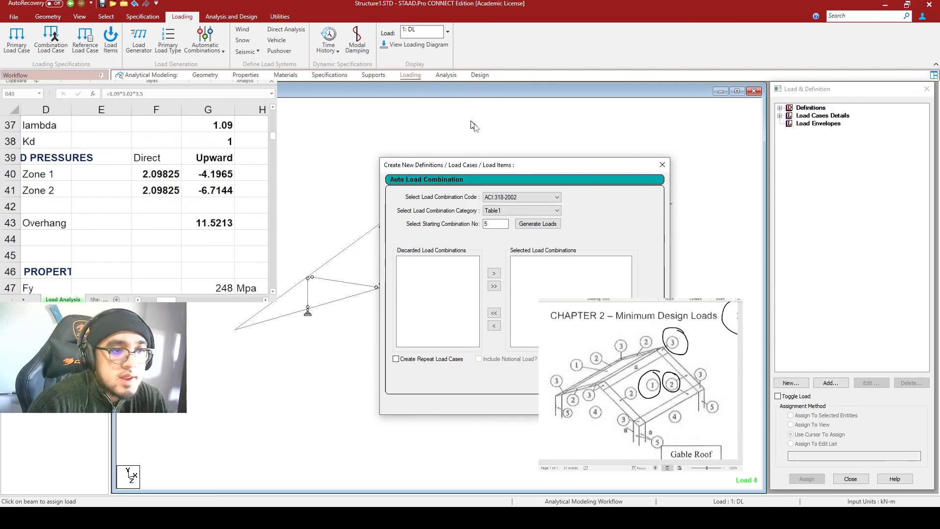
click(557, 197)
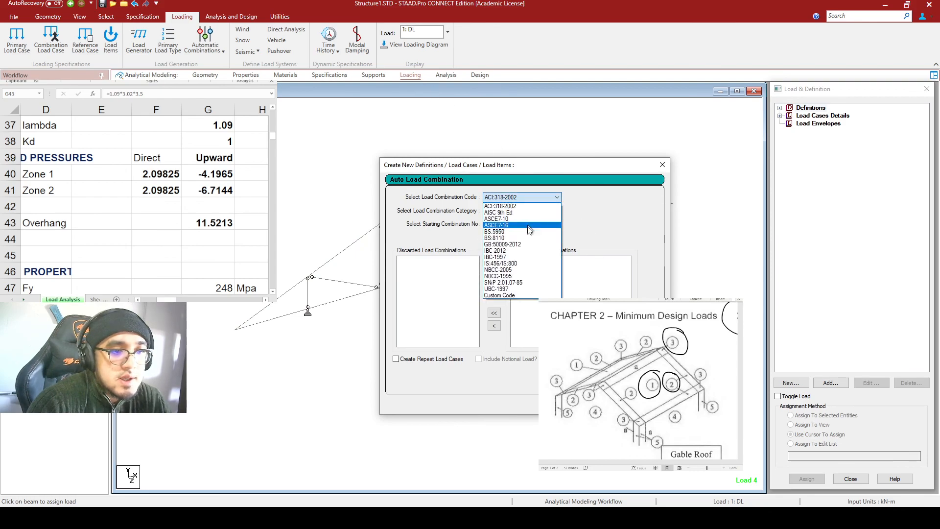
click(512, 296)
text(101)
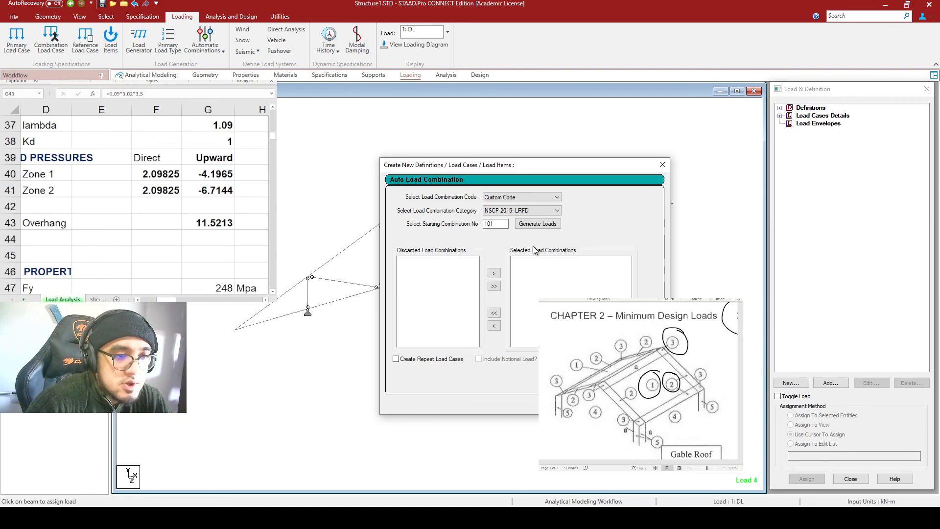
click(537, 223)
Generate and add the NSCP 2015- Service load combinations starting at number 201, and review the load case list.
click(528, 211)
click(506, 218)
double_click(506, 219)
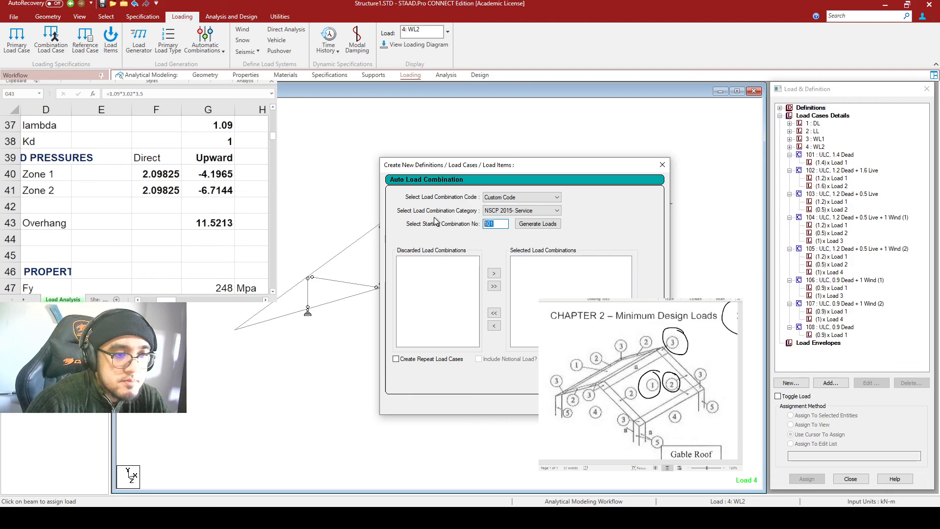
text(201)
click(539, 225)
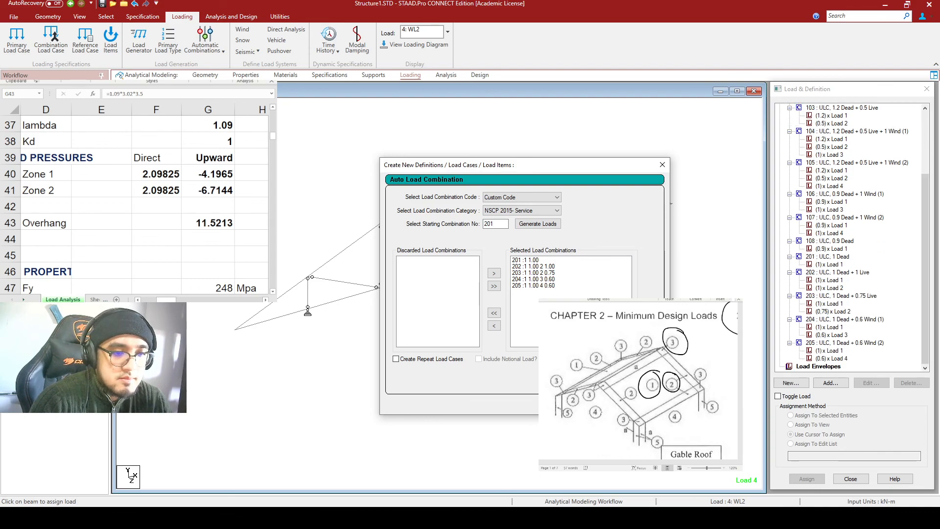
click(605, 404)
scroll(832, 260, up, 4)
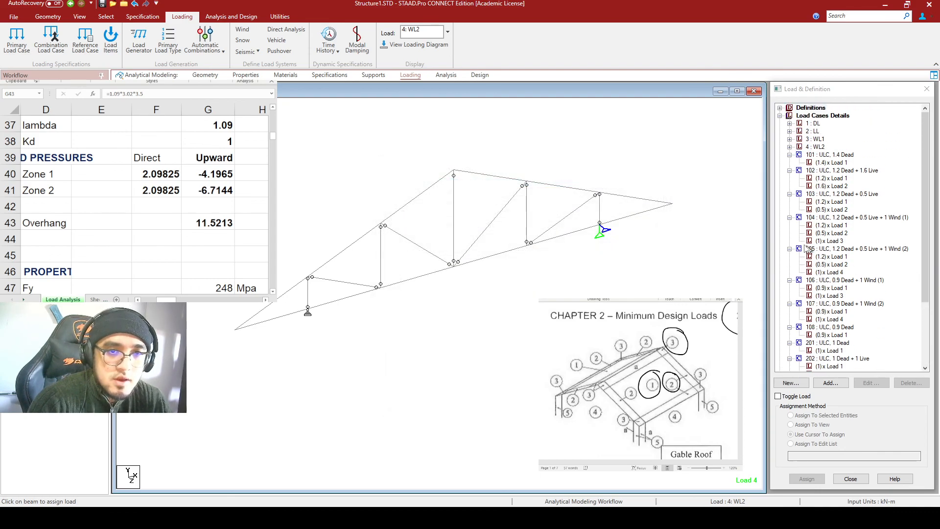
Add a Perform Analysis command with the No Print option to the model.
click(234, 17)
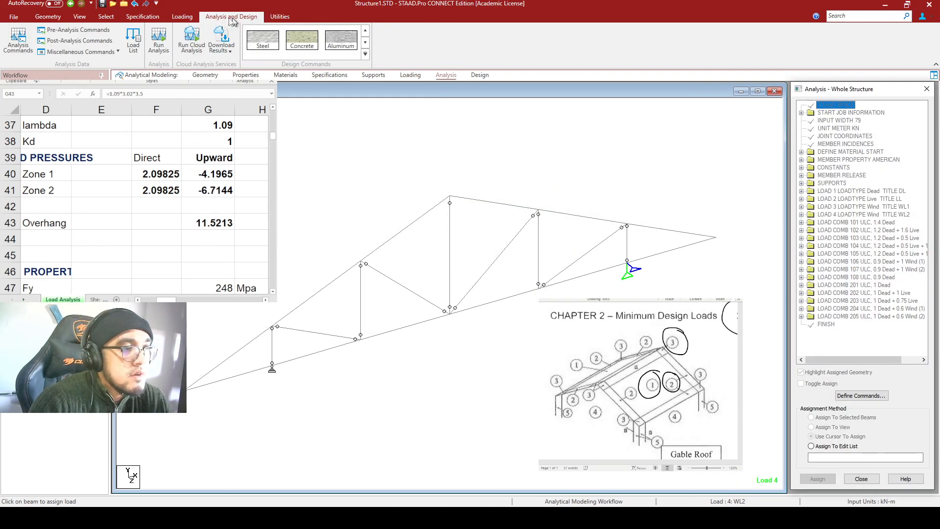
click(278, 17)
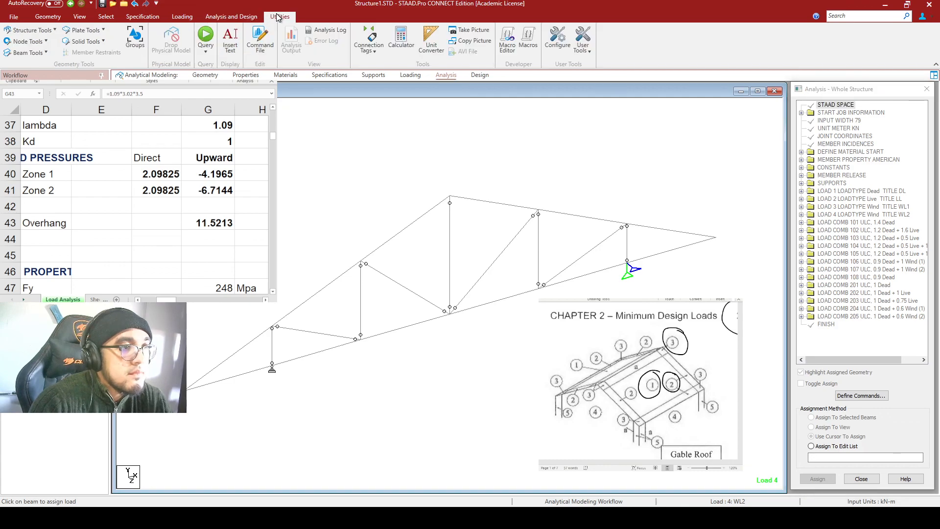
click(244, 17)
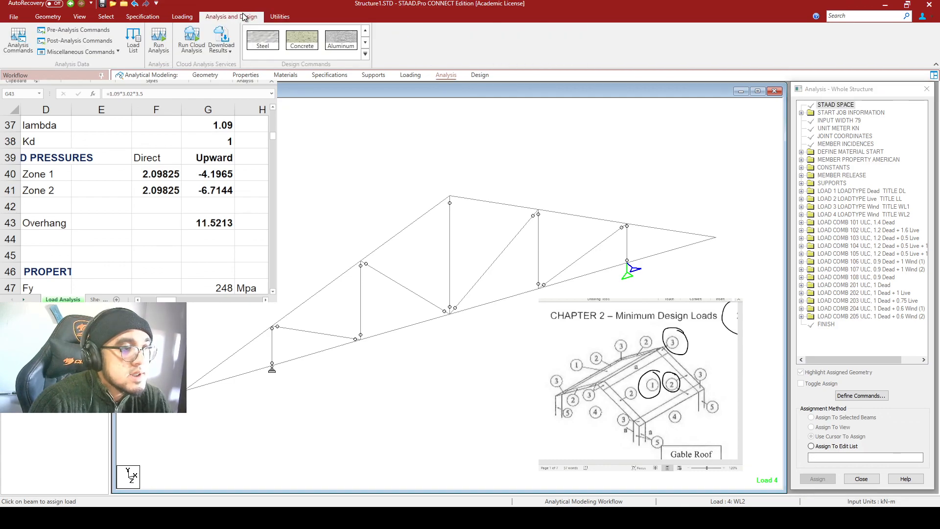
click(27, 39)
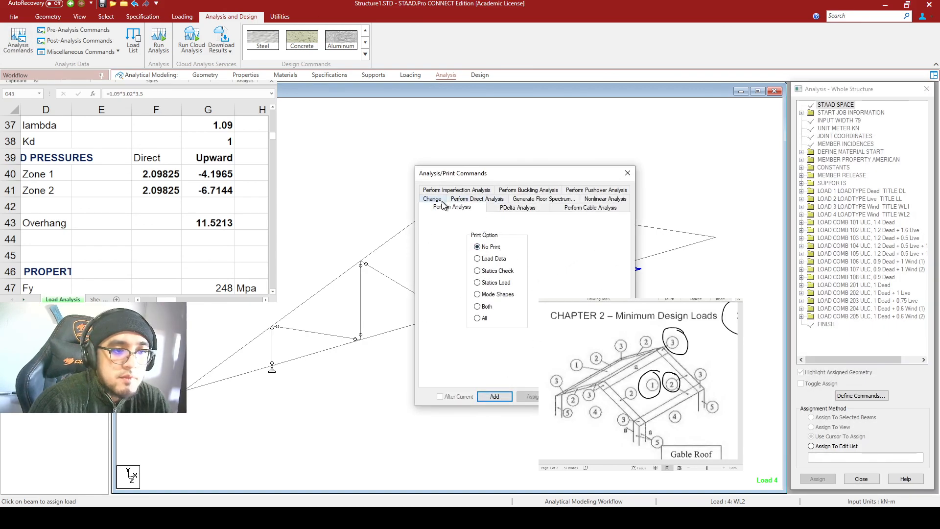
click(494, 396)
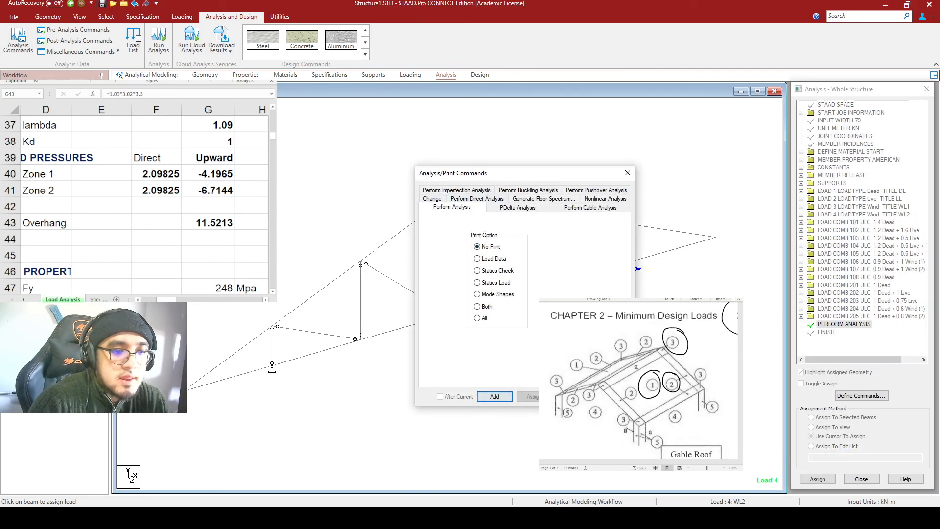
click(573, 396)
Save the structure, run the analysis, and open its output file.
click(159, 43)
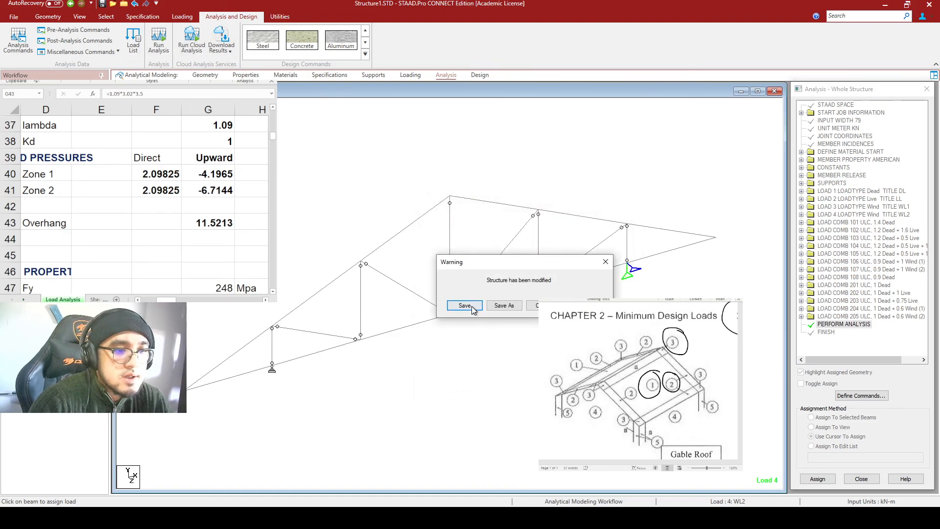
click(473, 307)
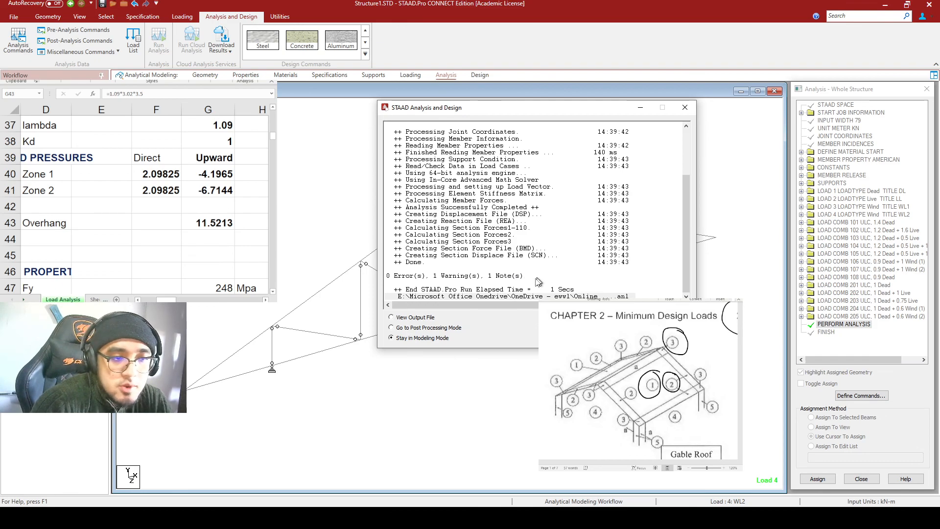
click(425, 317)
click(667, 337)
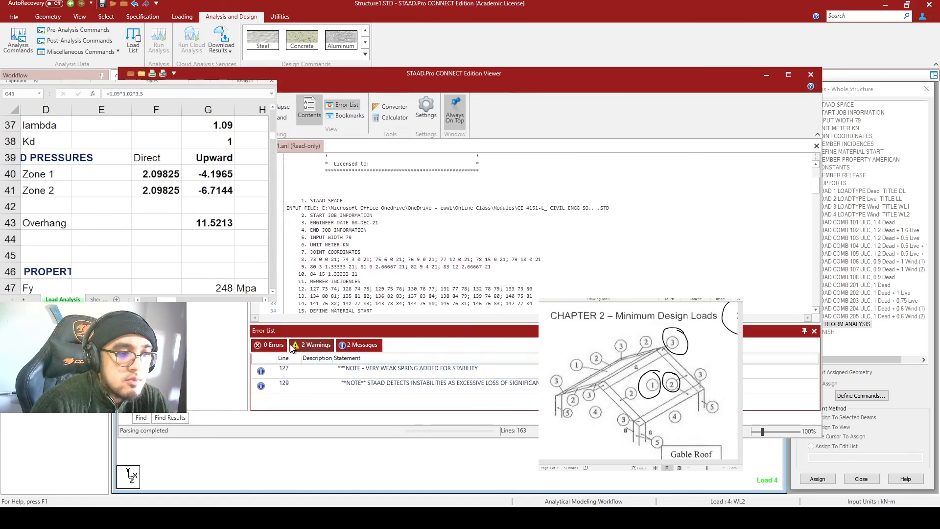
Examine the warnings in the analysis output, locate the joint instability message in the report, and close the viewer.
click(311, 344)
double_click(420, 371)
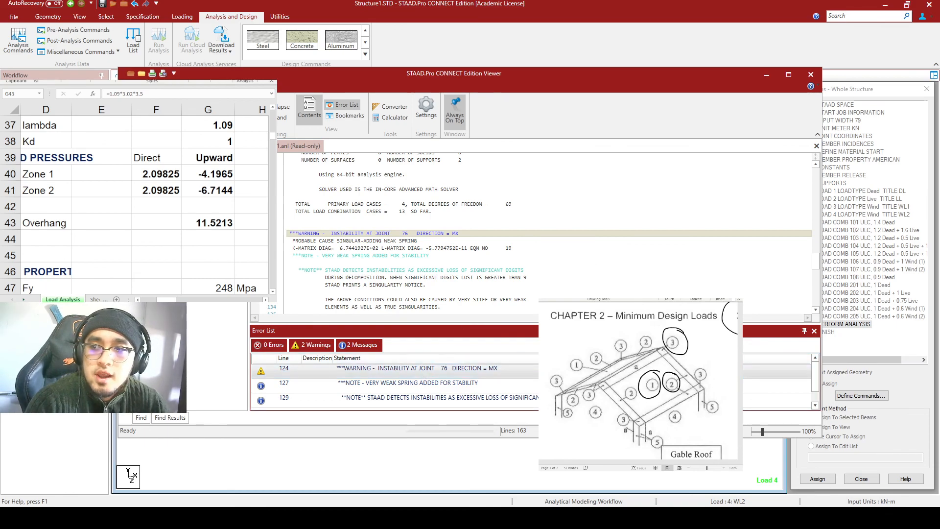
key(alt+Tab)
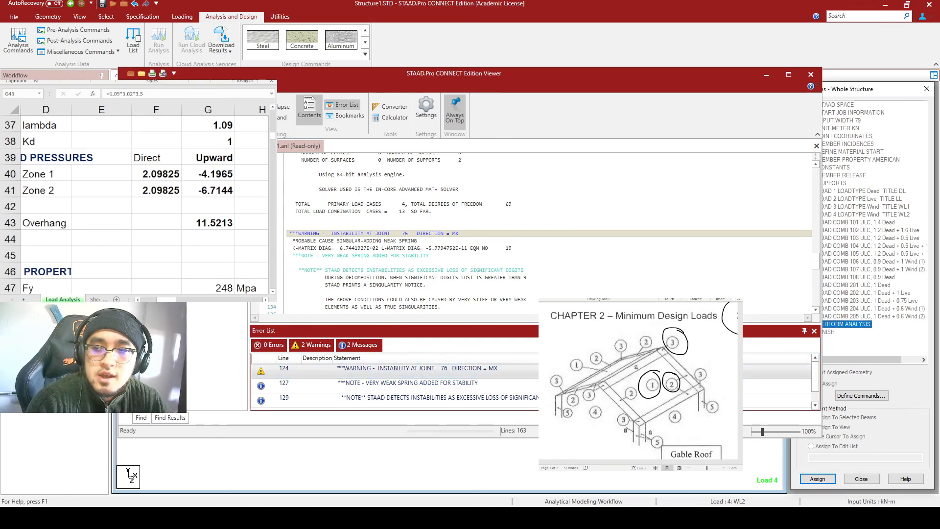
key(alt+Tab)
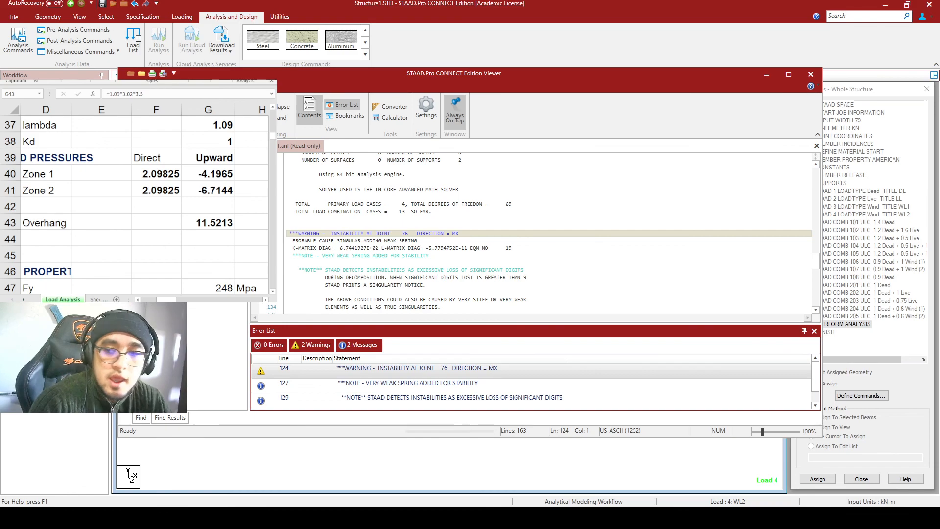
click(810, 74)
Edit Support 3 so that the MX moment is no longer released, and accept deleting the existing result files.
click(385, 77)
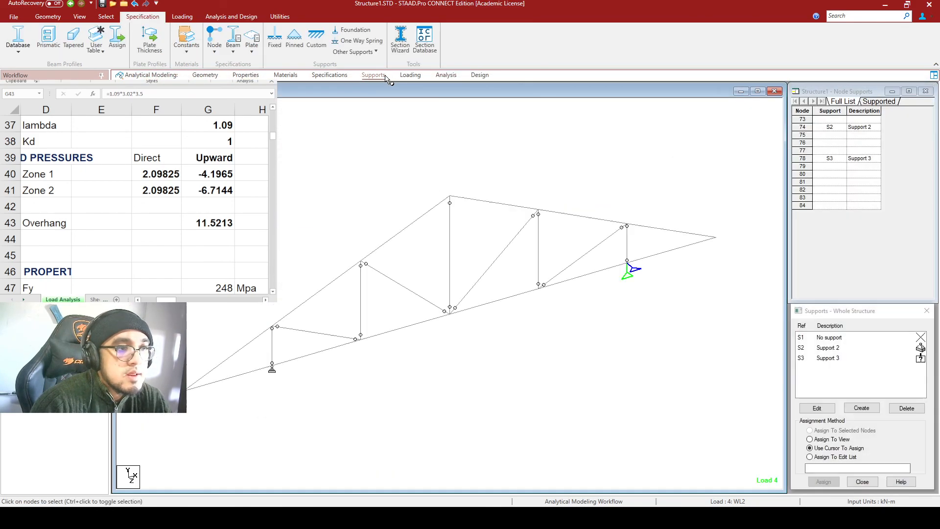
double_click(838, 359)
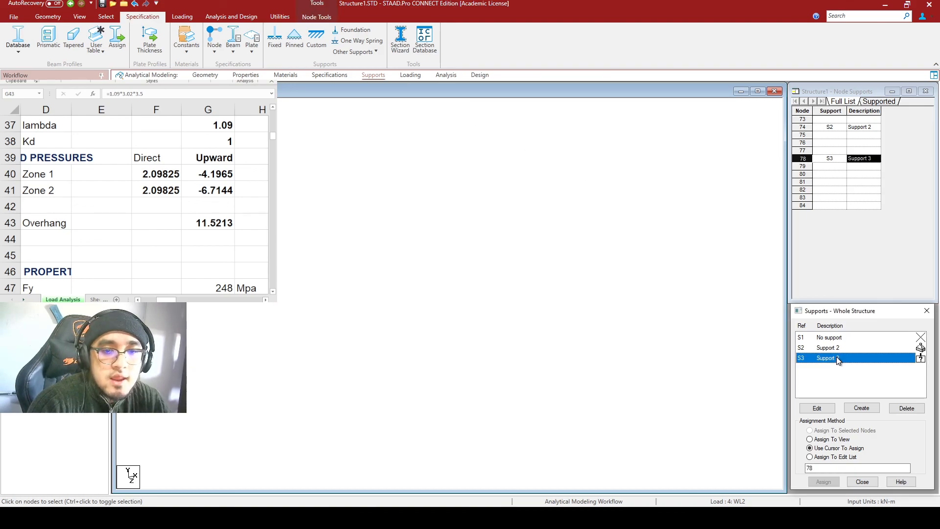
drag(824, 310, 691, 299)
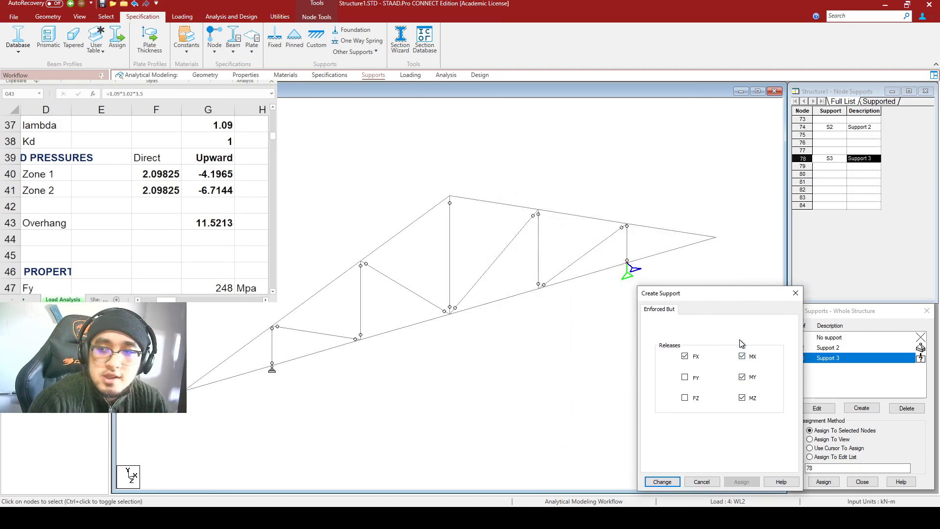
mouse_move(494, 329)
mouse_down()
mouse_move(546, 313)
mouse_move(508, 245)
mouse_move(525, 240)
mouse_up()
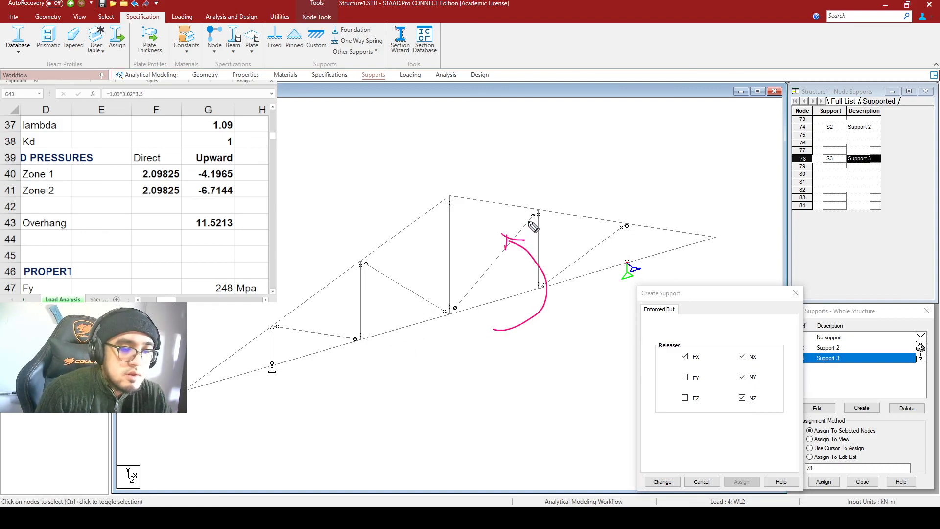
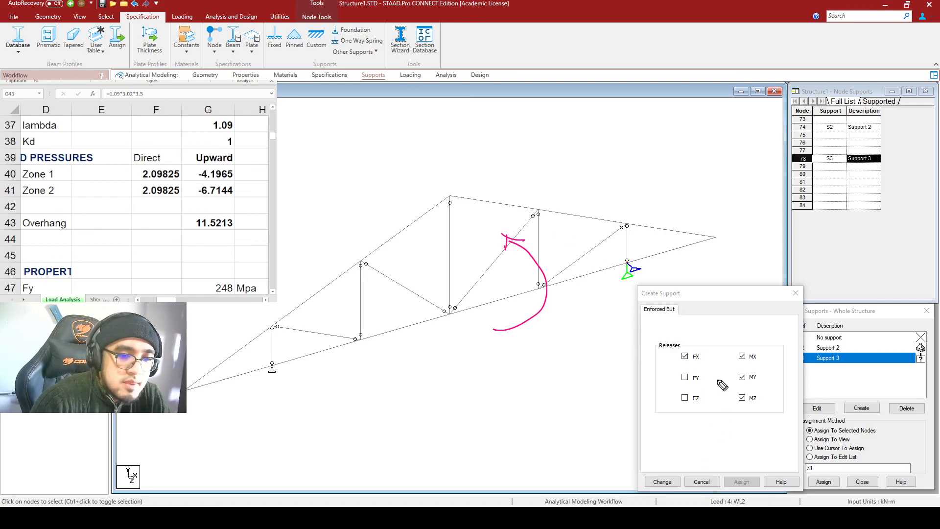
click(742, 357)
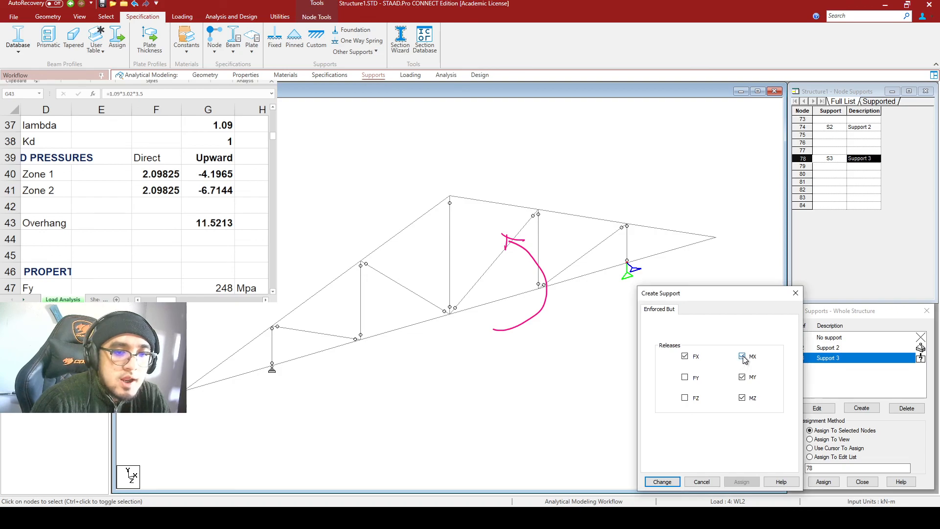
drag(735, 297, 733, 283)
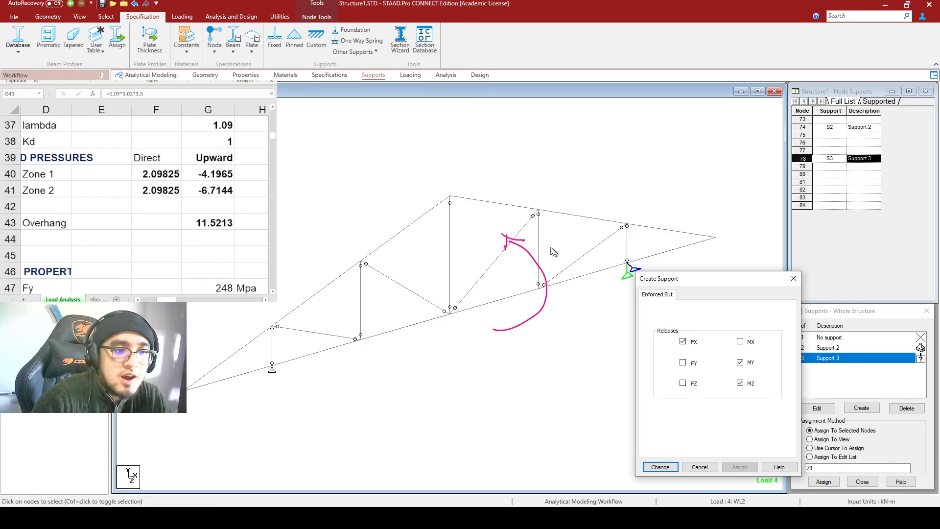
click(674, 468)
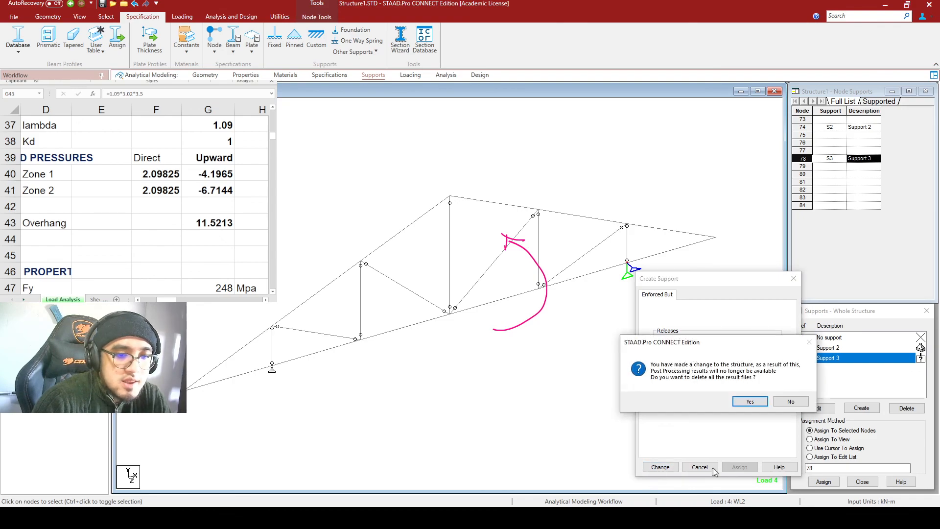
click(748, 405)
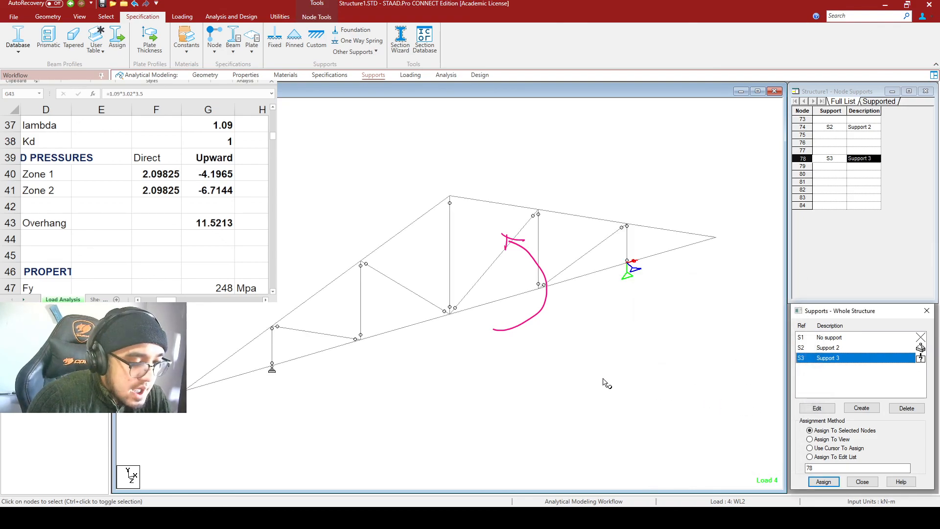
click(809, 448)
drag(152, 158, 736, 394)
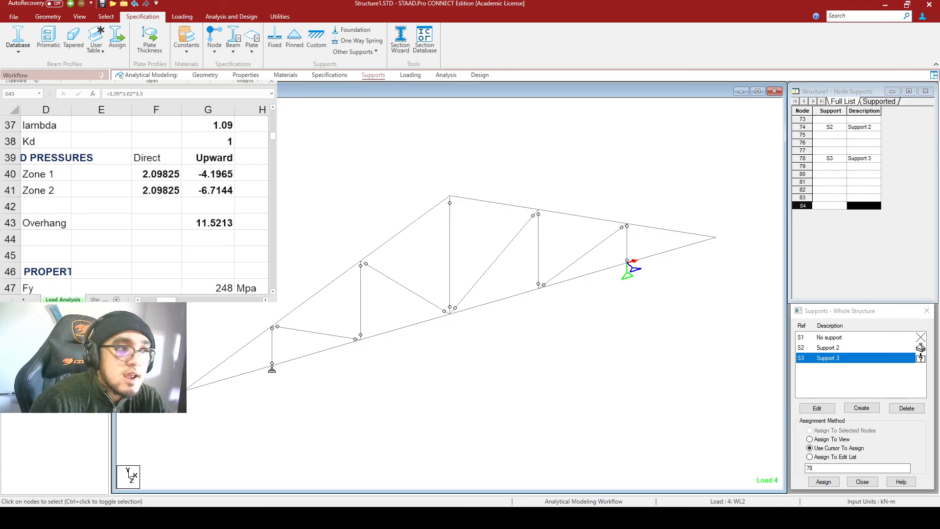
Save the modified structure, rerun the analysis, and stay in modeling mode after reviewing the run summary.
click(234, 17)
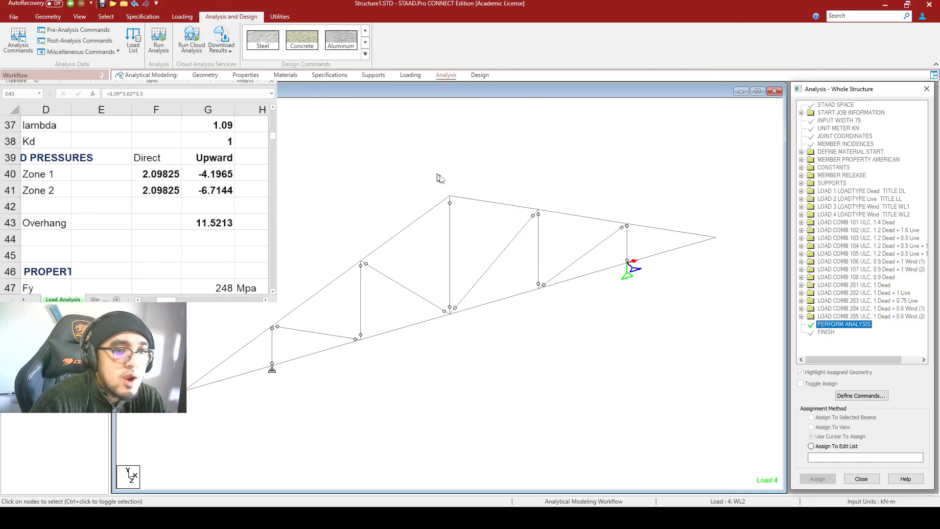
click(159, 42)
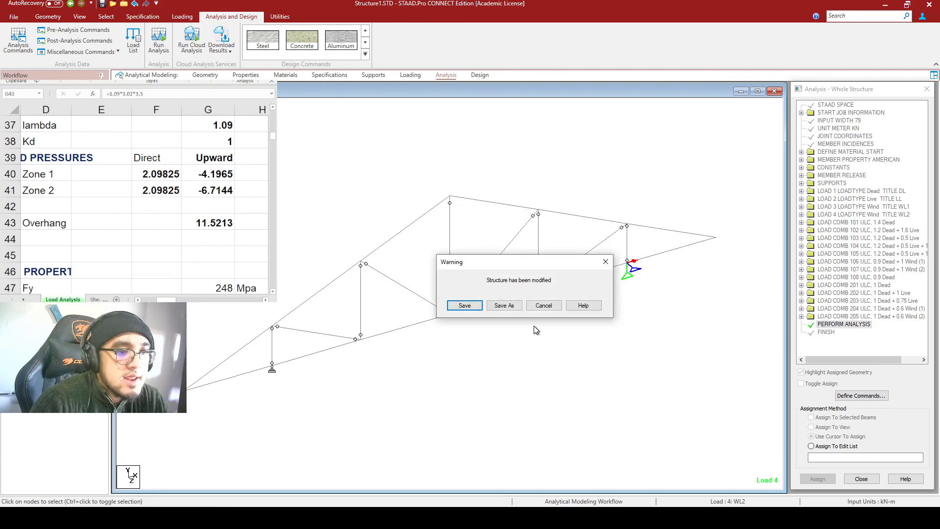
click(463, 306)
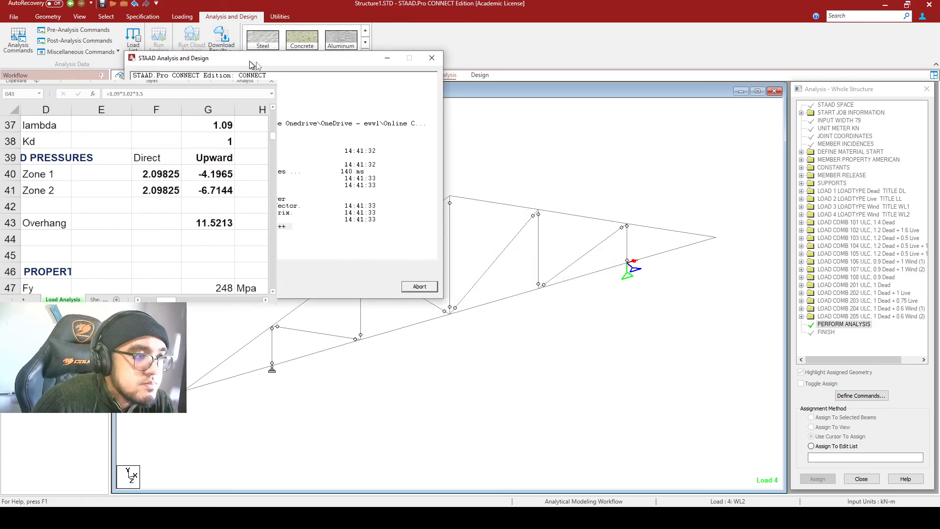
drag(228, 58, 491, 95)
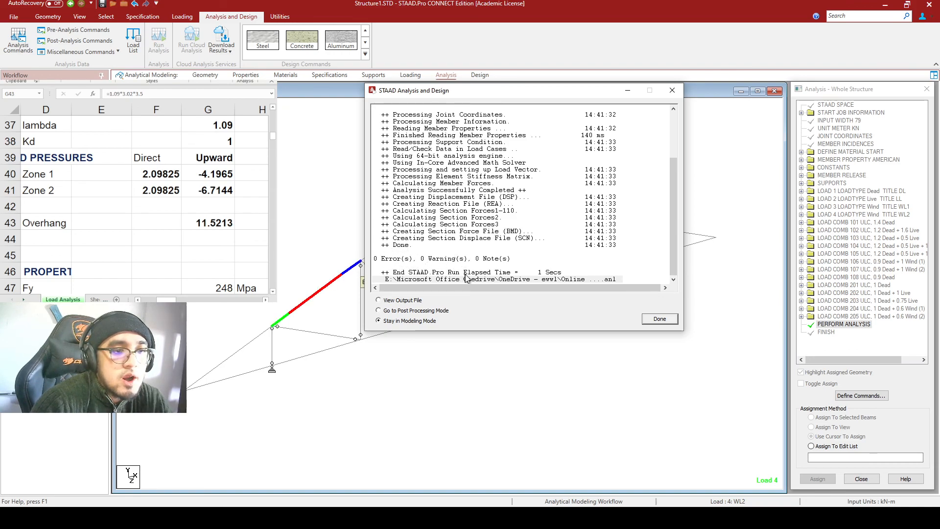
click(661, 318)
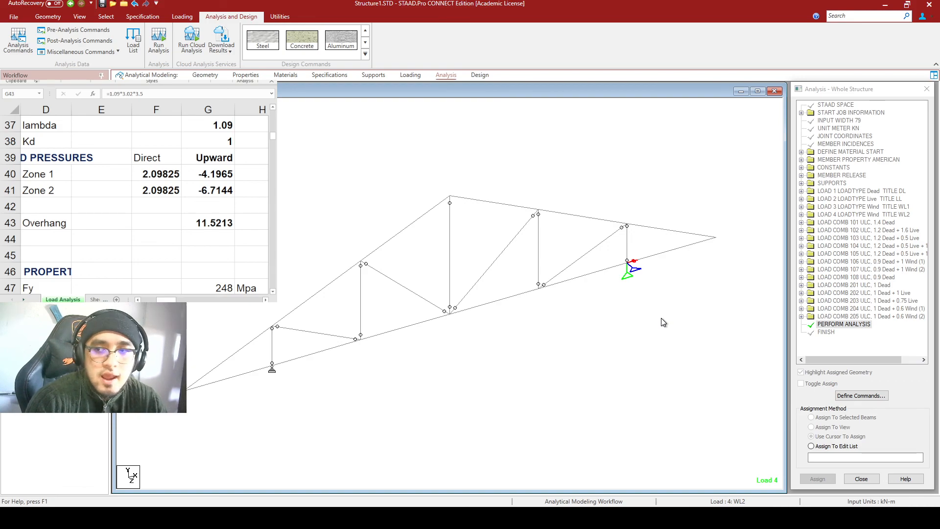
Add a Load List command after the analysis containing only the ULC load combinations 101 to 108.
middle_drag(468, 382, 486, 376)
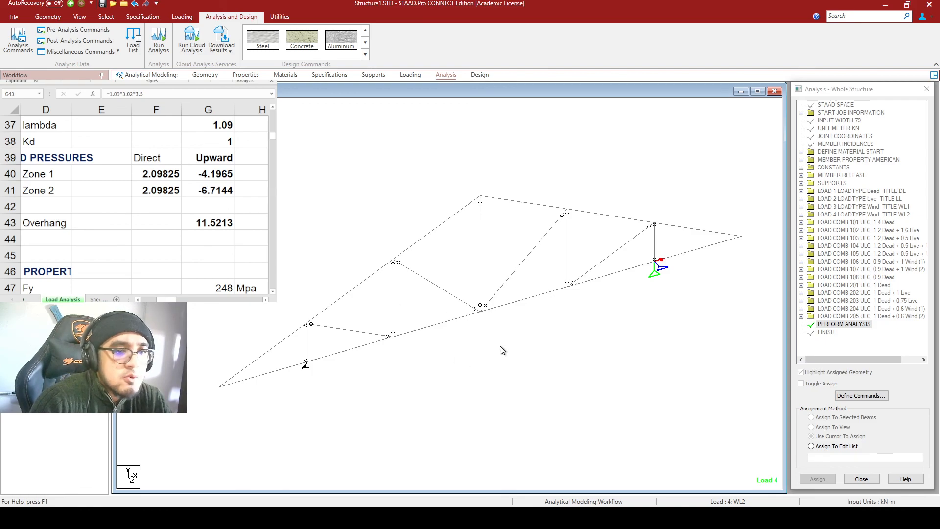
click(138, 50)
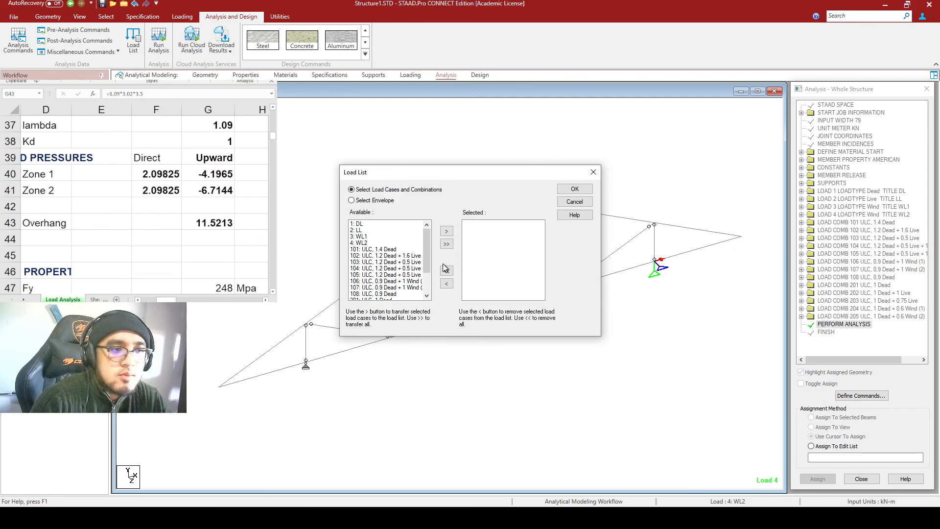
mouse_move(426, 256)
mouse_down()
mouse_move(430, 280)
mouse_move(434, 255)
mouse_up()
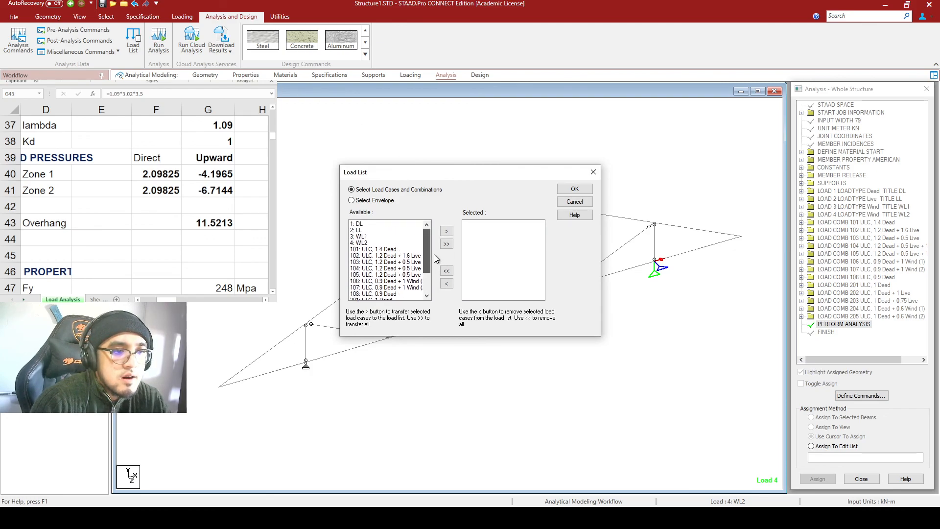
click(389, 250)
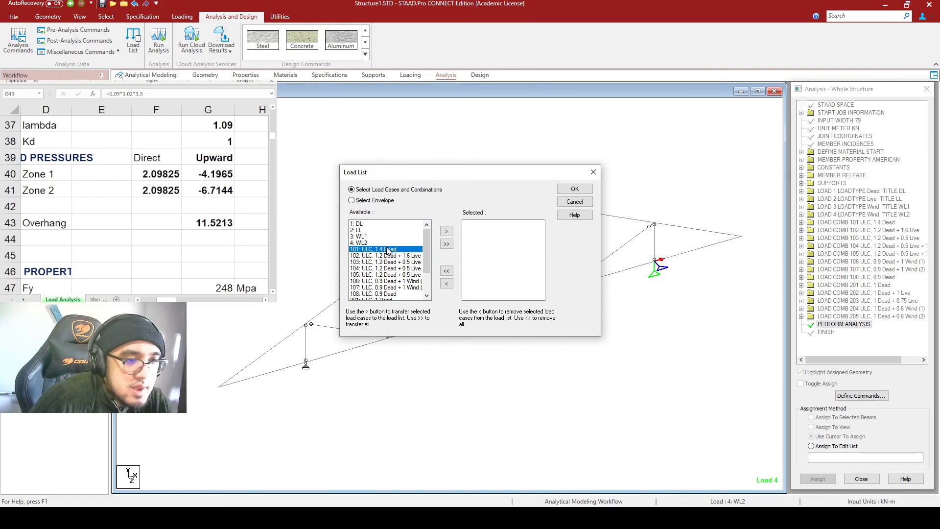
key(shift+Down)
key(shift+Down)
key(shift+Down)
key(shift+Down)
key(shift+Down)
key(shift+Down)
key(shift+Down)
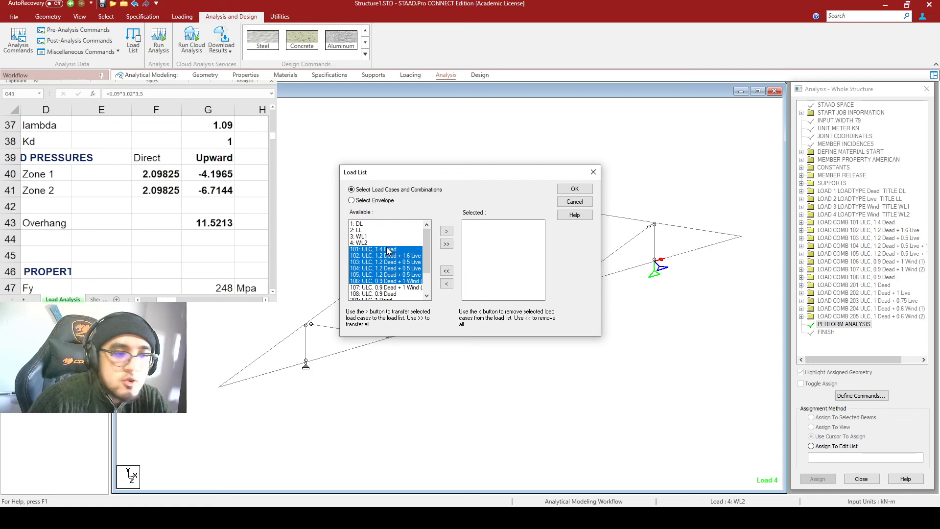
key(shift+Down)
key(shift+Up)
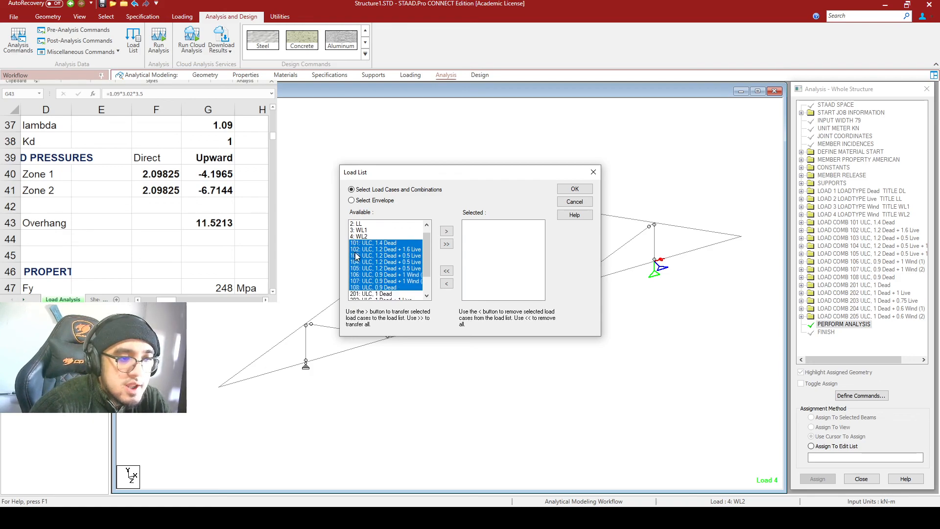
click(447, 232)
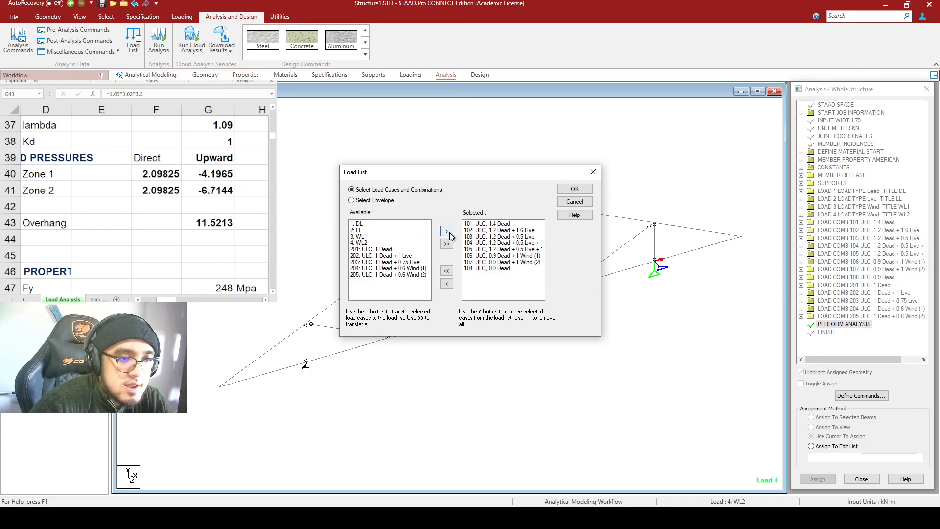
click(568, 189)
click(517, 279)
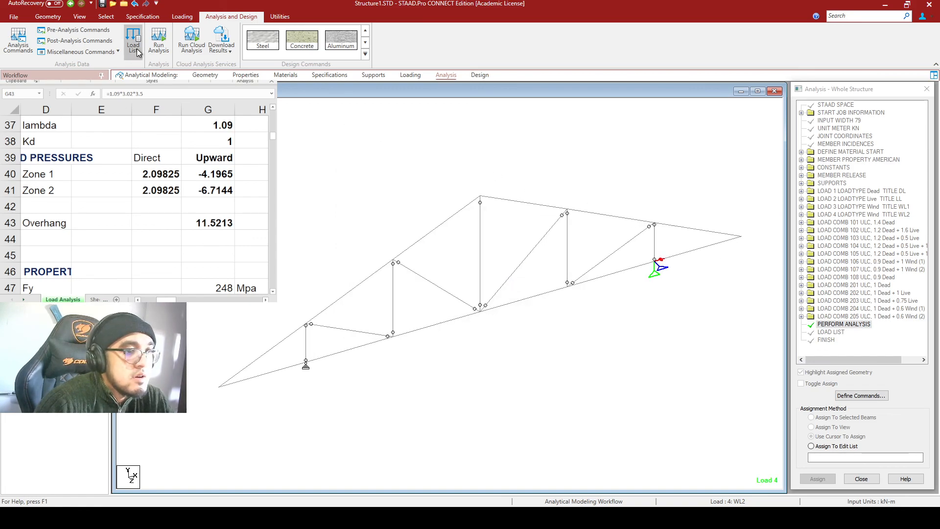
click(900, 206)
click(830, 333)
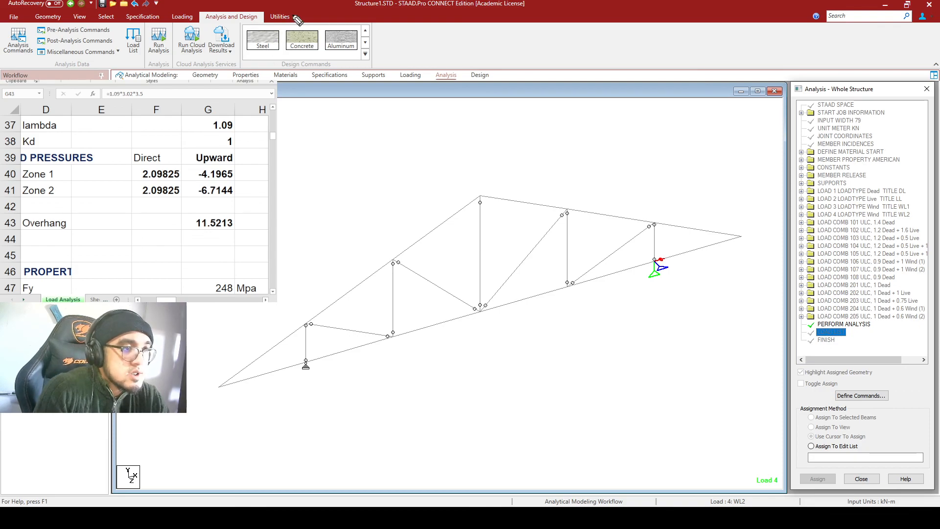
Start the steel design commands for the whole structure and set the current code to AISC 360-10.
mouse_move(282, 15)
mouse_down()
mouse_move(230, 46)
mouse_move(304, 22)
mouse_move(272, 10)
mouse_up()
click(262, 39)
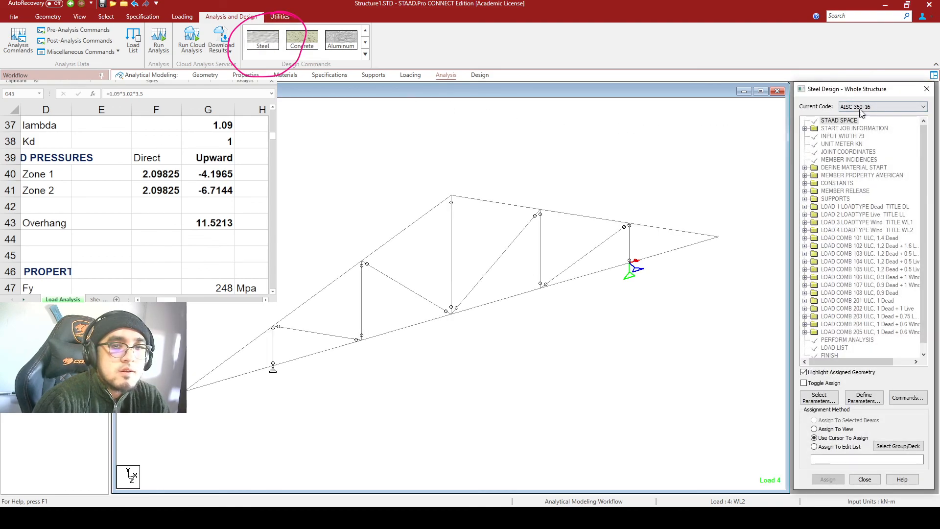
click(883, 104)
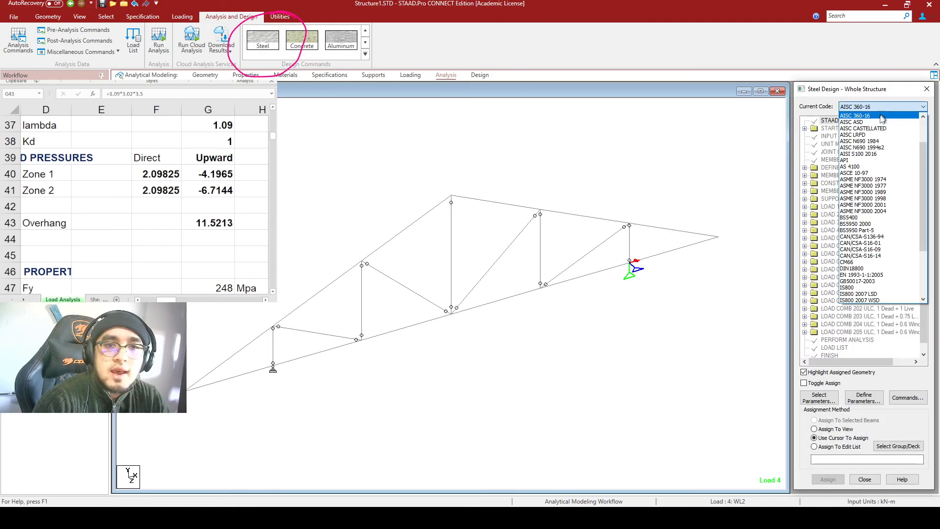
click(885, 128)
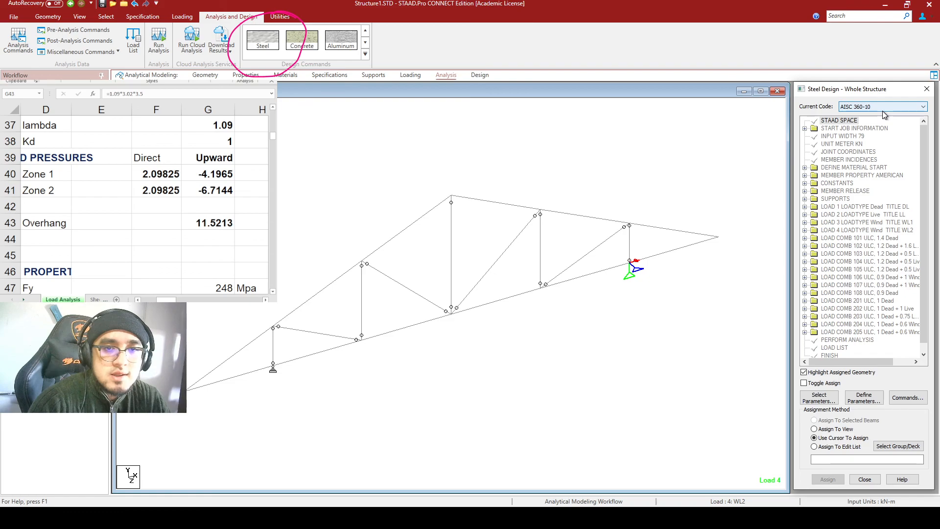
Define the METHOD design parameter as LRFD and add it to the steel design parameters.
click(864, 398)
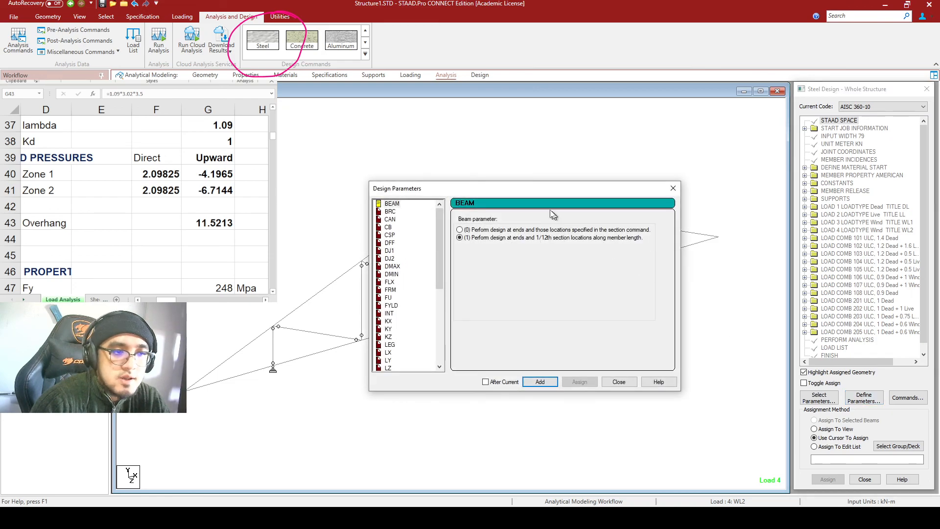
drag(490, 189, 471, 144)
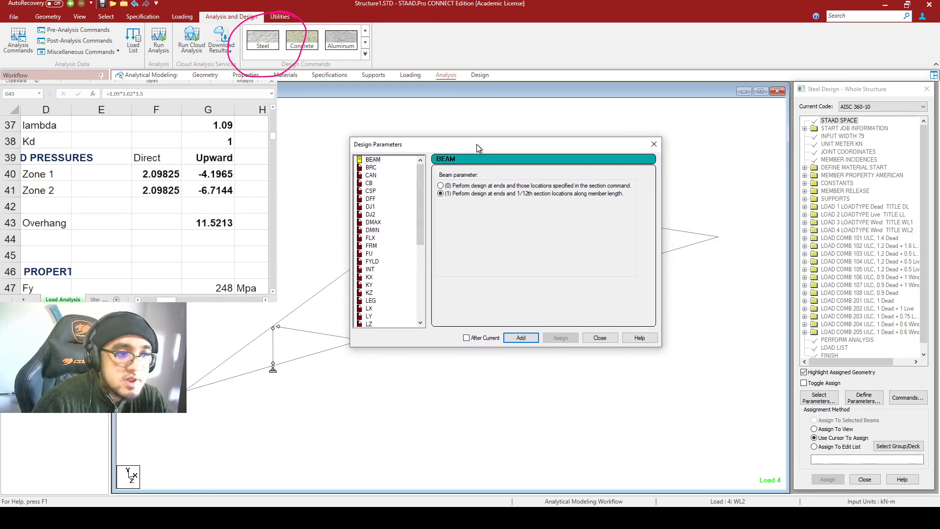
drag(426, 213, 426, 286)
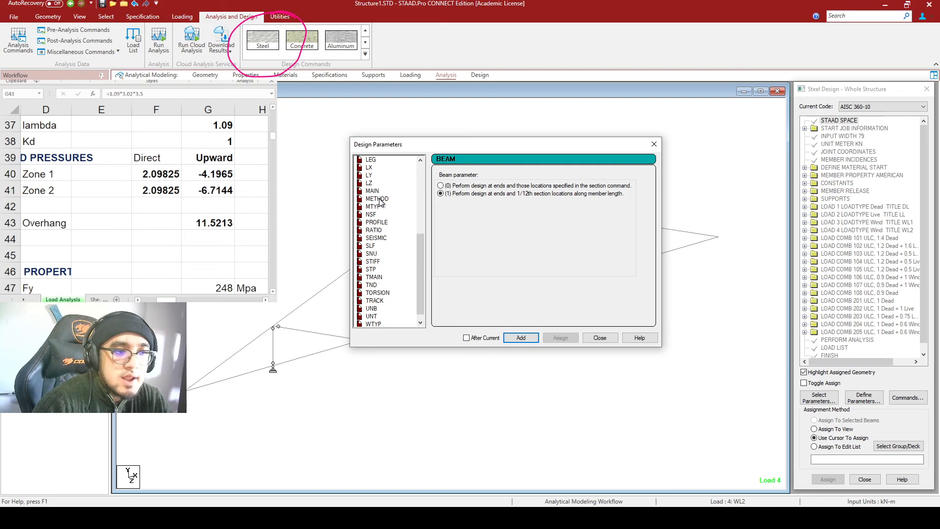
click(379, 198)
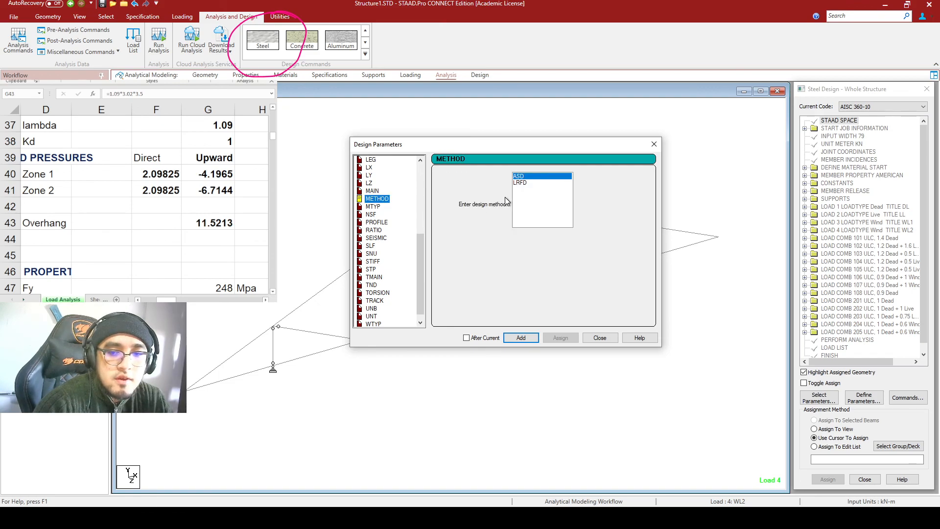
click(526, 177)
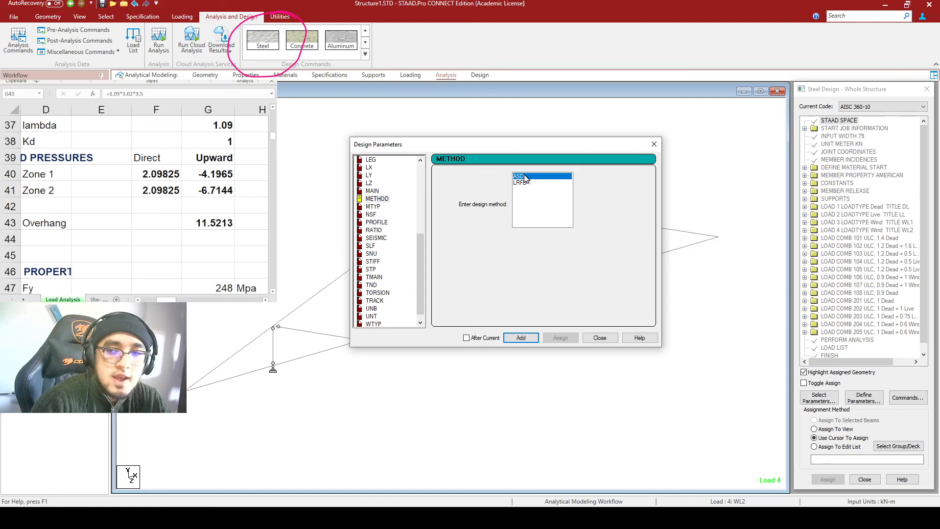
click(531, 184)
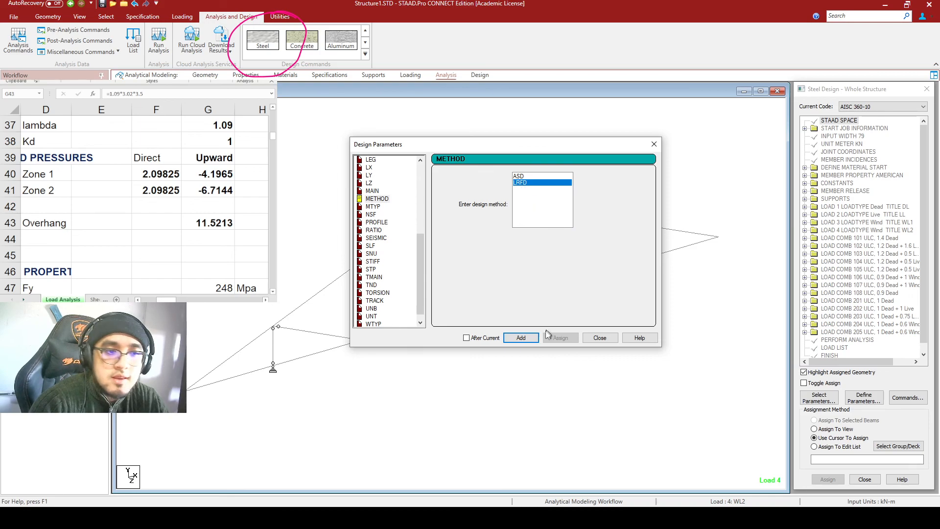
click(522, 338)
Check the steel Fy in the load analysis spreadsheet, and add a FYLD design parameter with a yield strength of 248000 kN/m2.
scroll(380, 234, up, 2)
scroll(381, 234, up, 3)
click(378, 237)
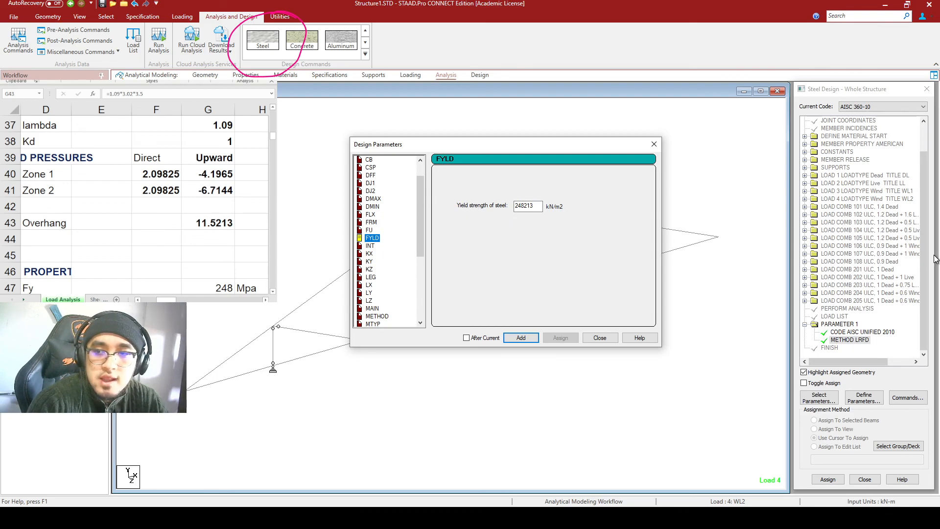
key(alt+Tab)
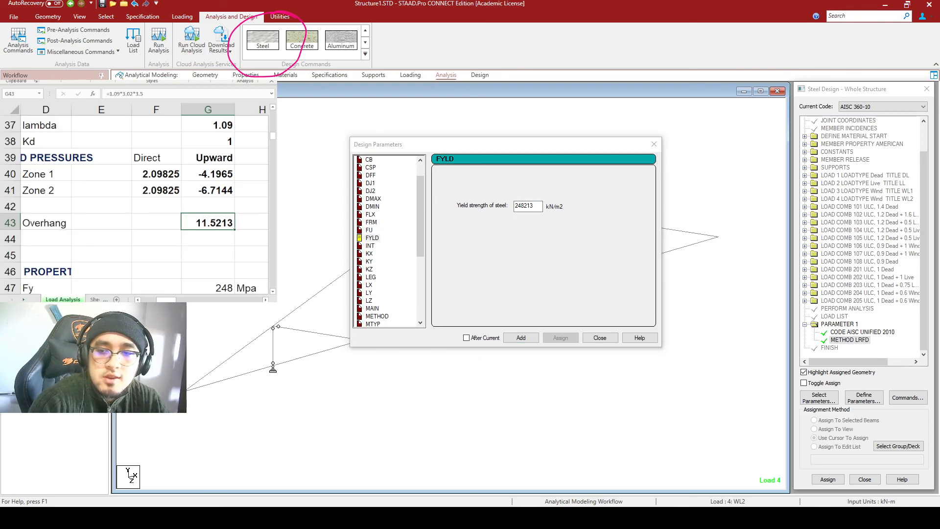
scroll(132, 183, down, 4)
scroll(138, 205, up, 4)
scroll(139, 205, down, 2)
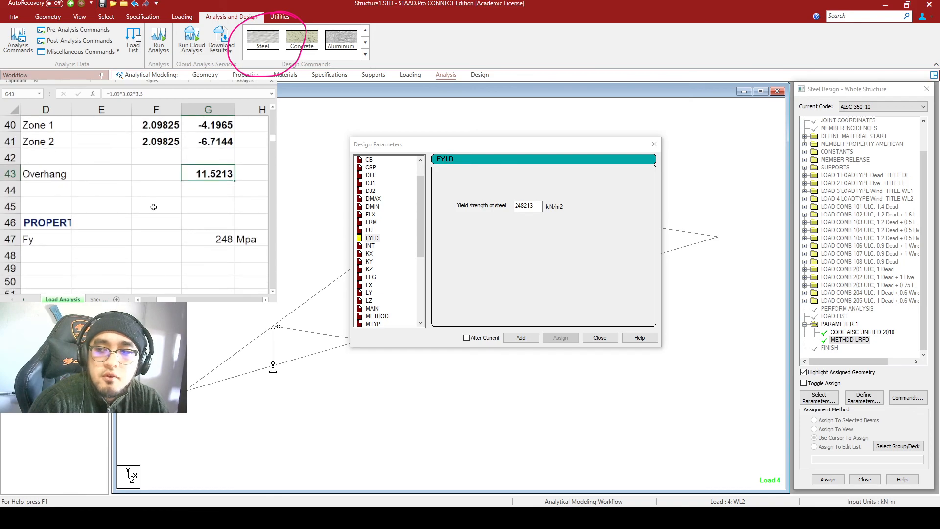
key(alt+Tab)
drag(541, 206, 524, 202)
text(000)
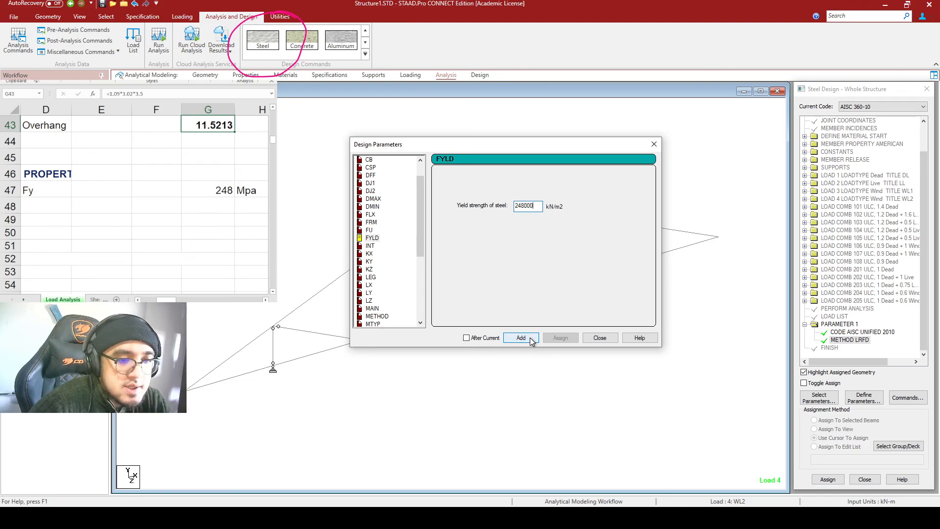
click(531, 341)
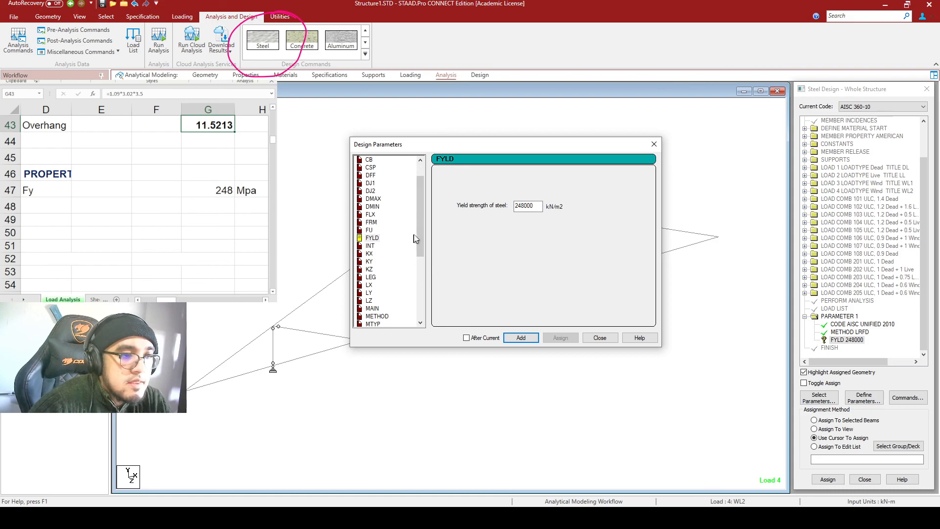
click(369, 230)
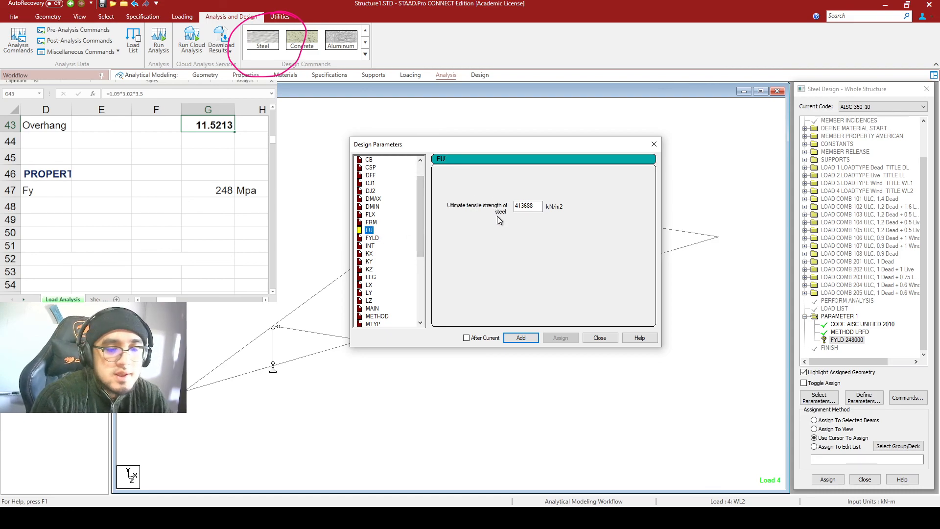
drag(538, 207, 510, 210)
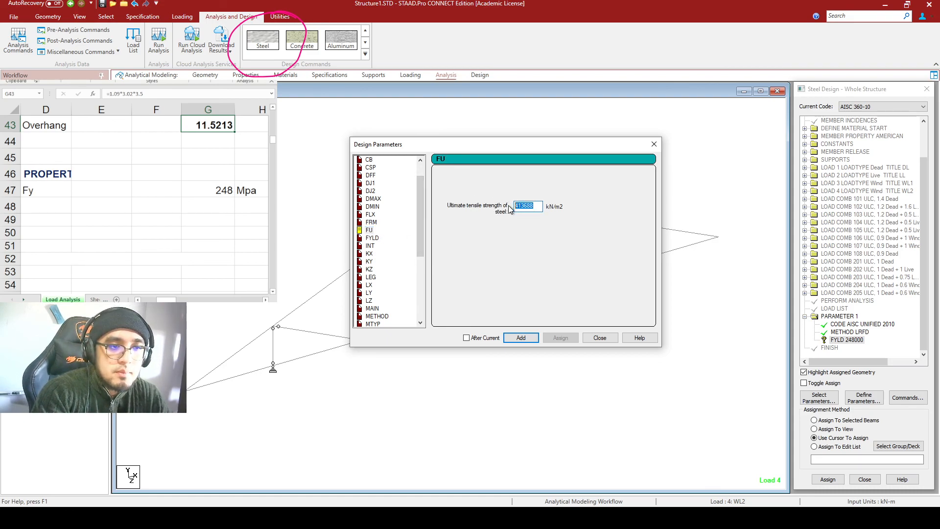
drag(515, 148, 677, 117)
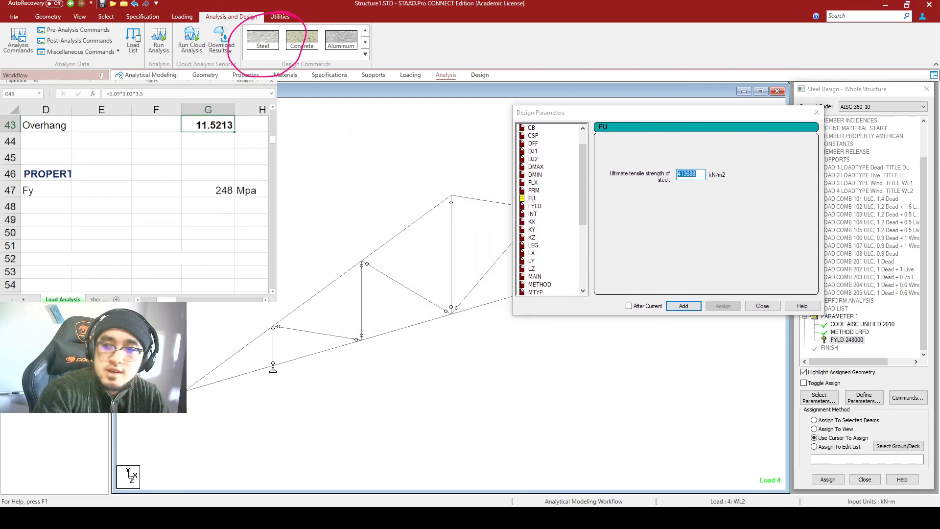
Close the design parameter definitions and assign the FYLD 248000 parameter to all truss members in the view.
click(762, 306)
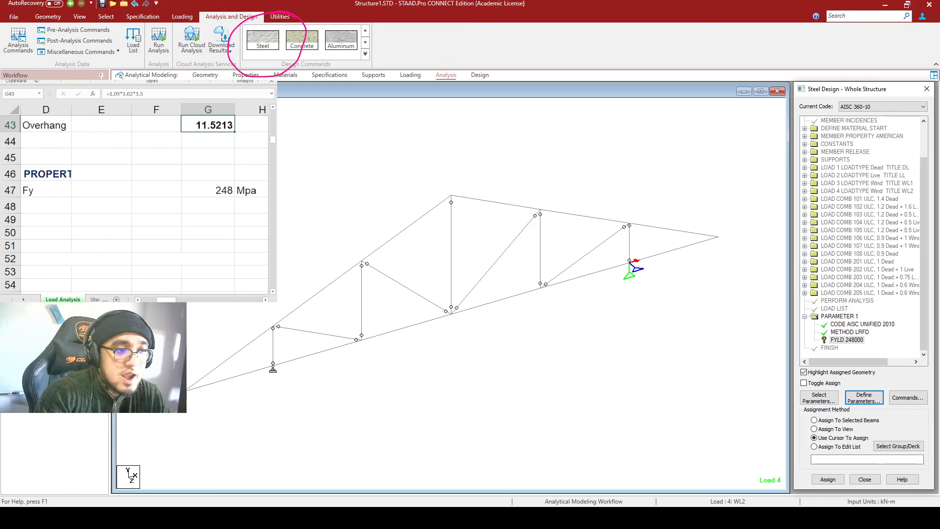
drag(489, 349, 714, 400)
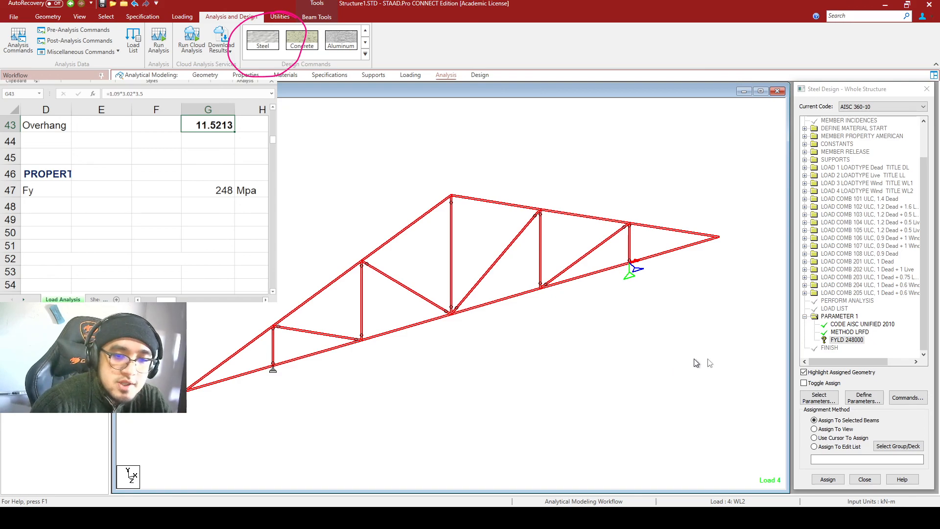
click(724, 315)
click(850, 339)
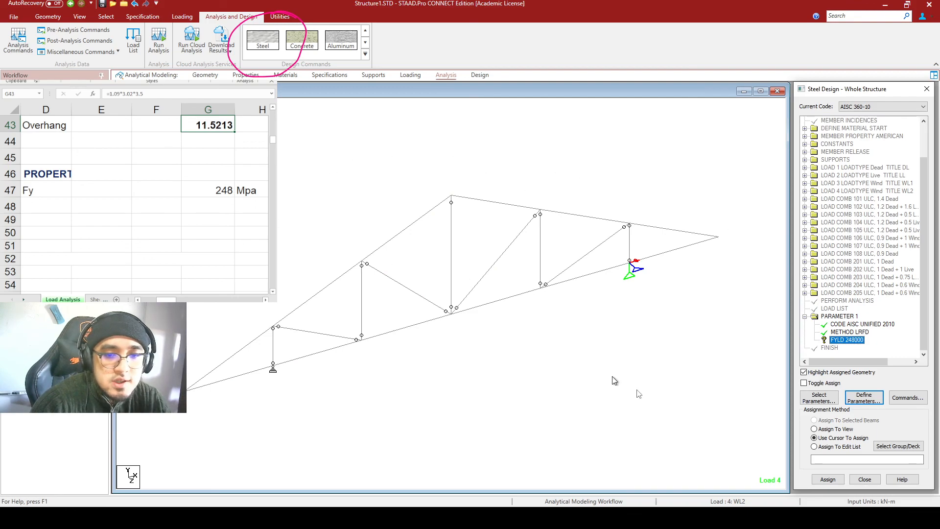
click(835, 429)
click(828, 479)
click(873, 313)
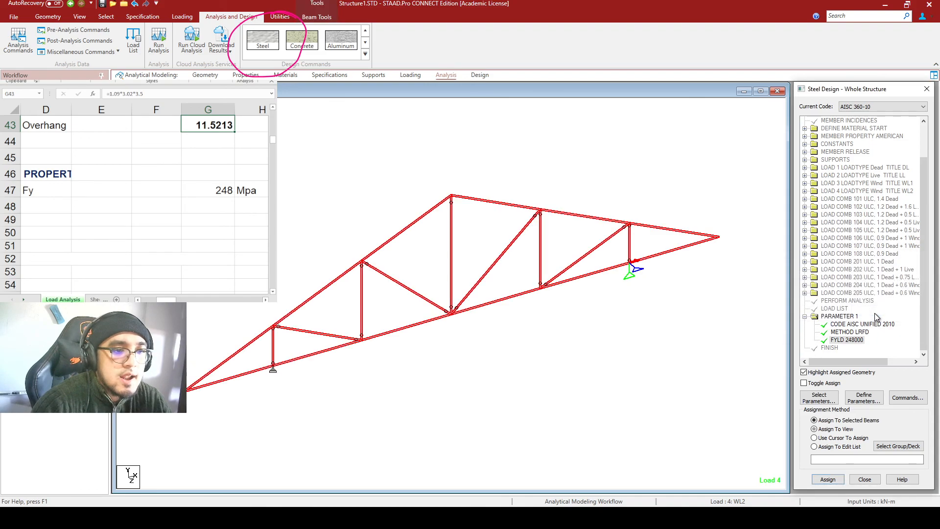
click(555, 333)
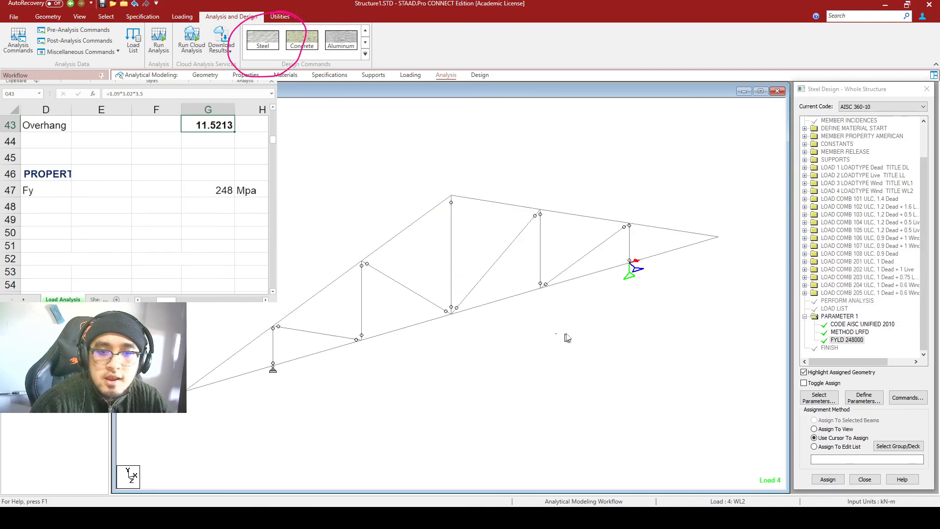
Add a CHECK CODE design command to the steel design and close the design commands dialog.
click(903, 399)
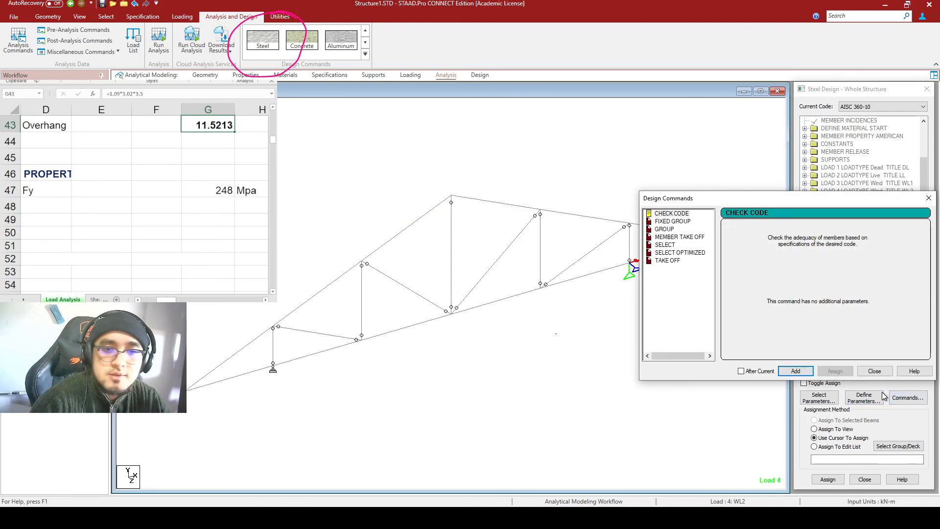
drag(731, 201, 655, 184)
click(592, 197)
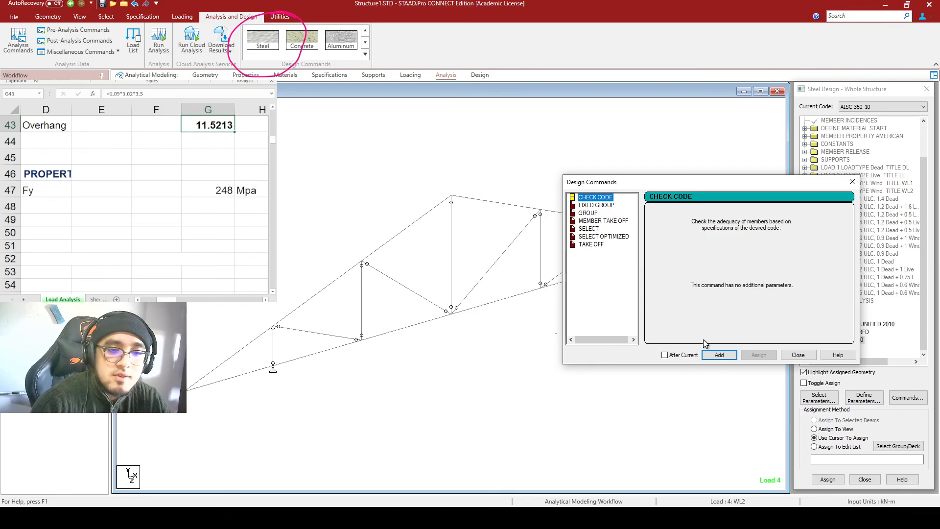
click(726, 357)
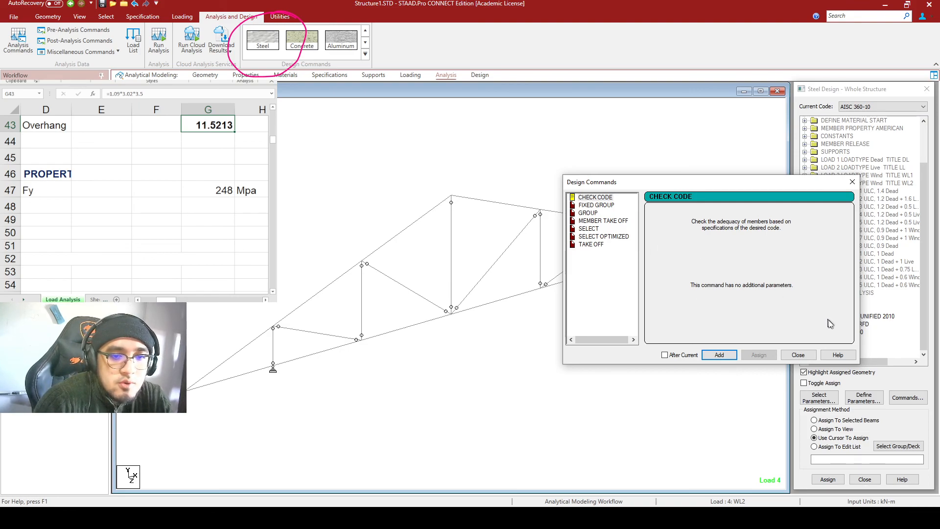
click(798, 355)
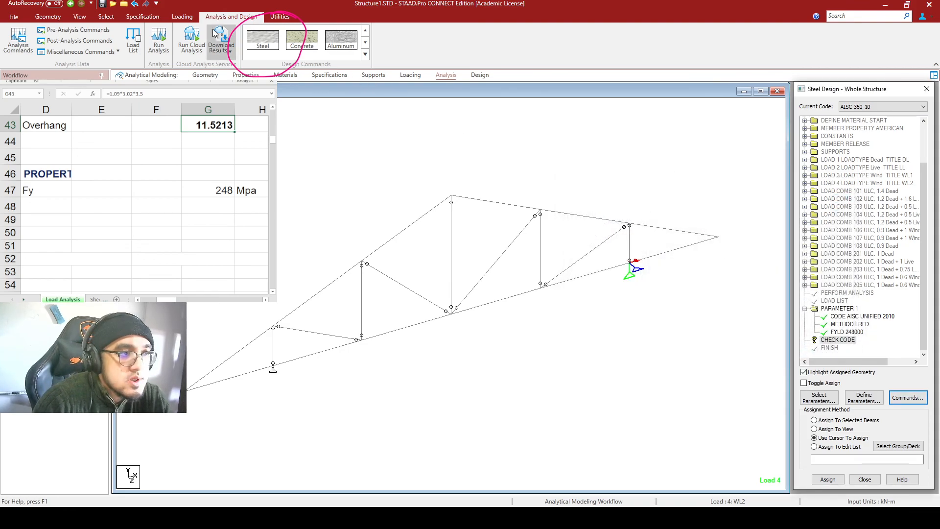
Save the modified structure, run the analysis, and open the output file.
click(159, 40)
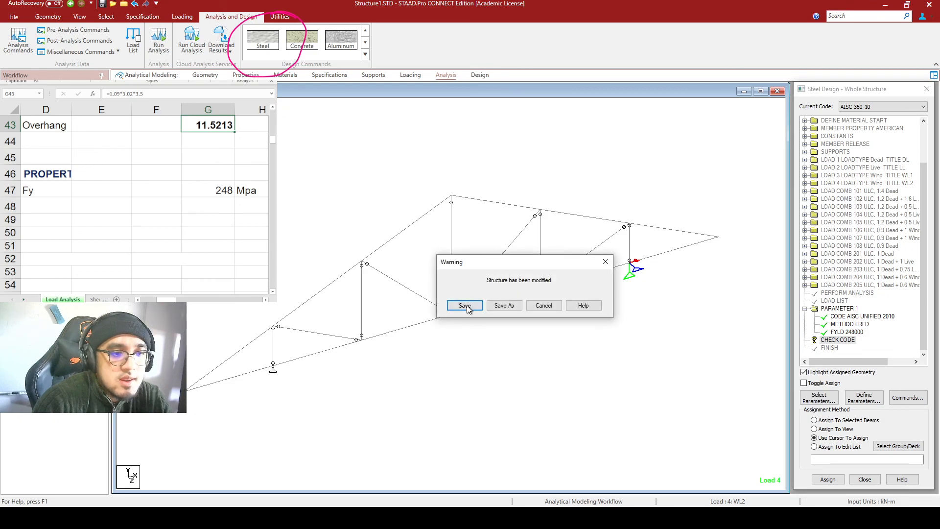
click(464, 305)
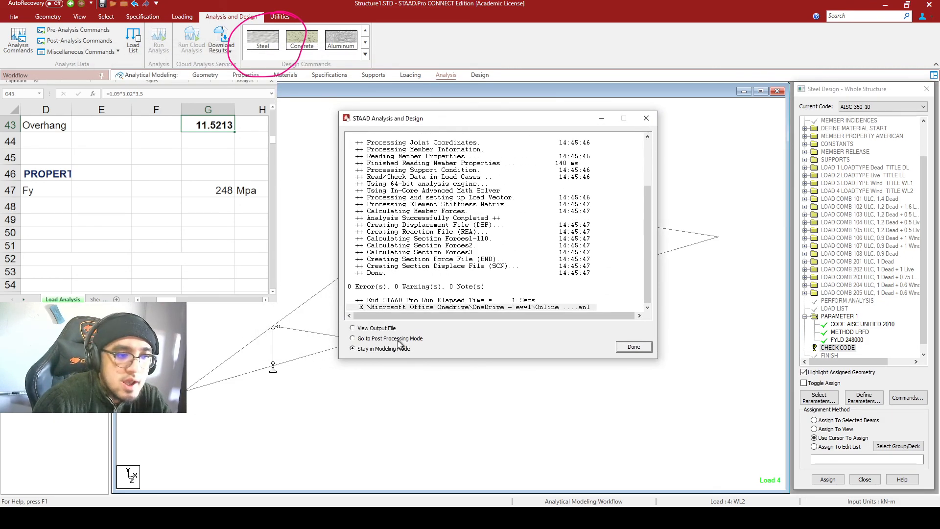
click(373, 328)
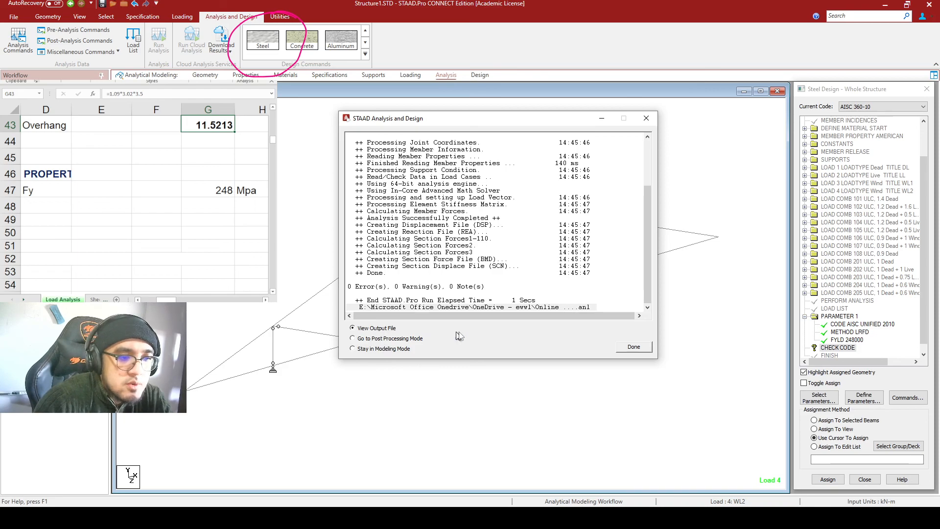
click(633, 346)
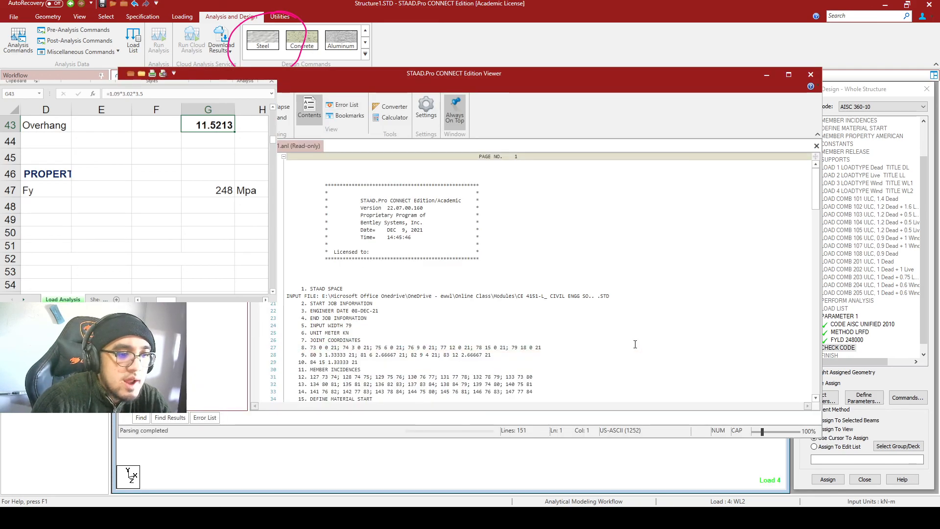
Examine the end of the analysis output for the steel design commands and code check, and close the output viewer.
drag(818, 180, 807, 316)
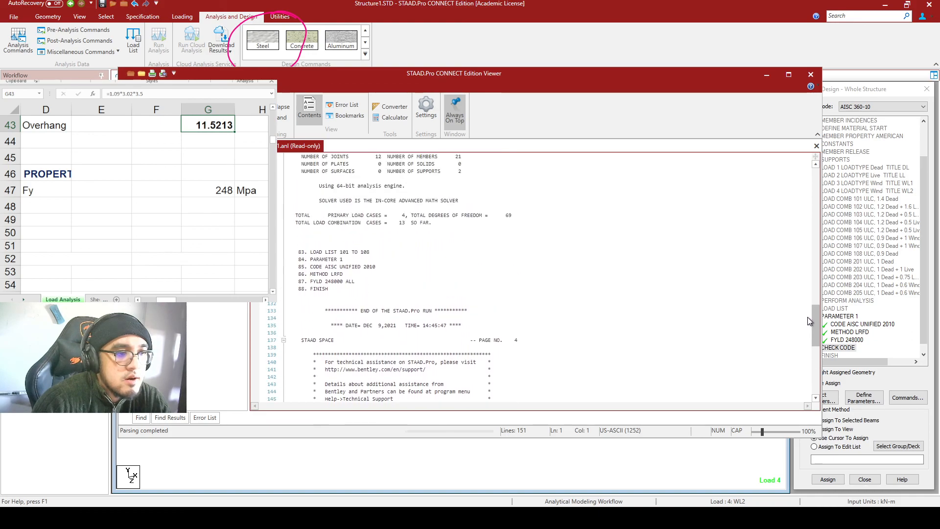
scroll(484, 260, up, 2)
scroll(489, 263, down, 7)
scroll(495, 265, up, 3)
scroll(470, 299, up, 1)
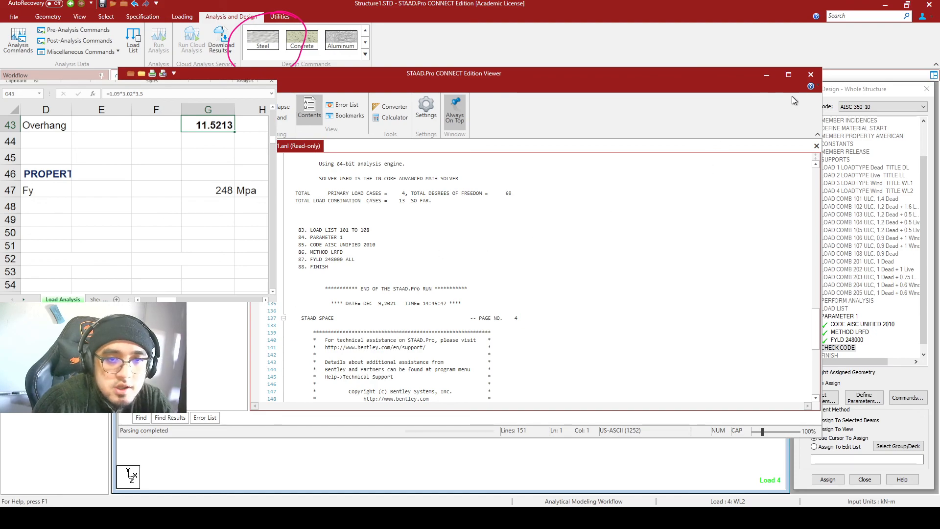
click(810, 74)
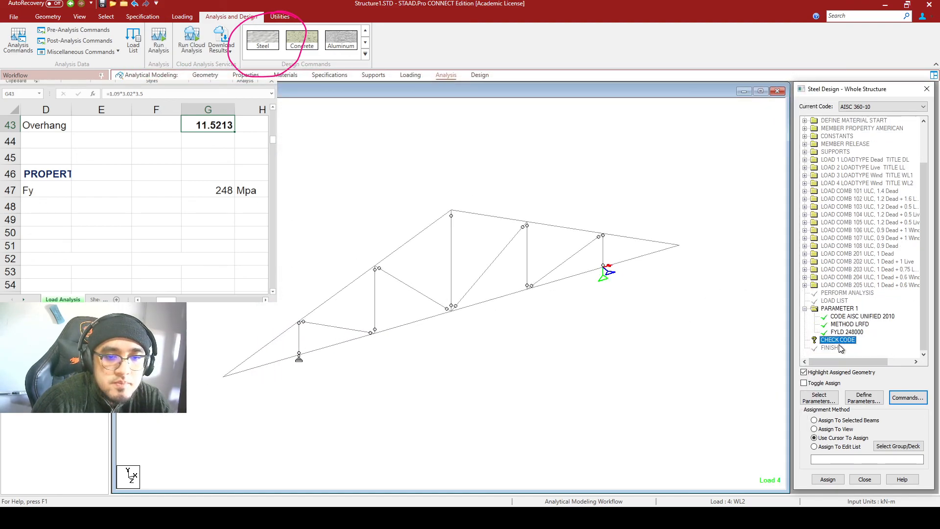
Assign the CHECK CODE command to all truss members in the view.
click(844, 429)
click(832, 479)
click(869, 312)
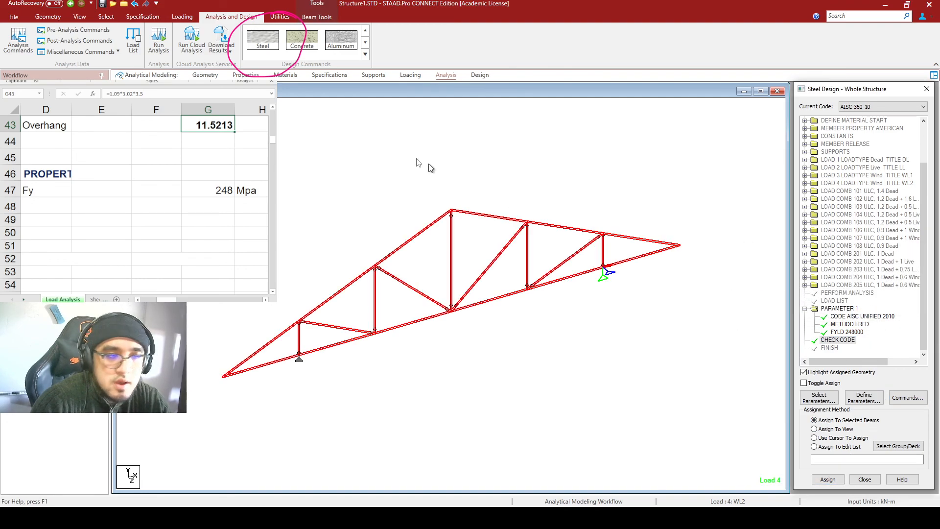
Save the structure over the existing results, rerun the analysis, and open the output file.
click(159, 45)
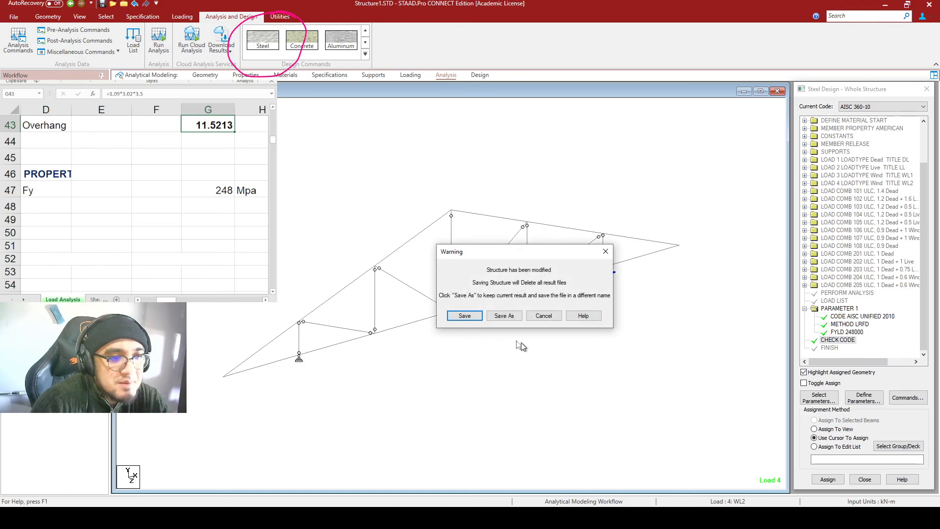
click(484, 320)
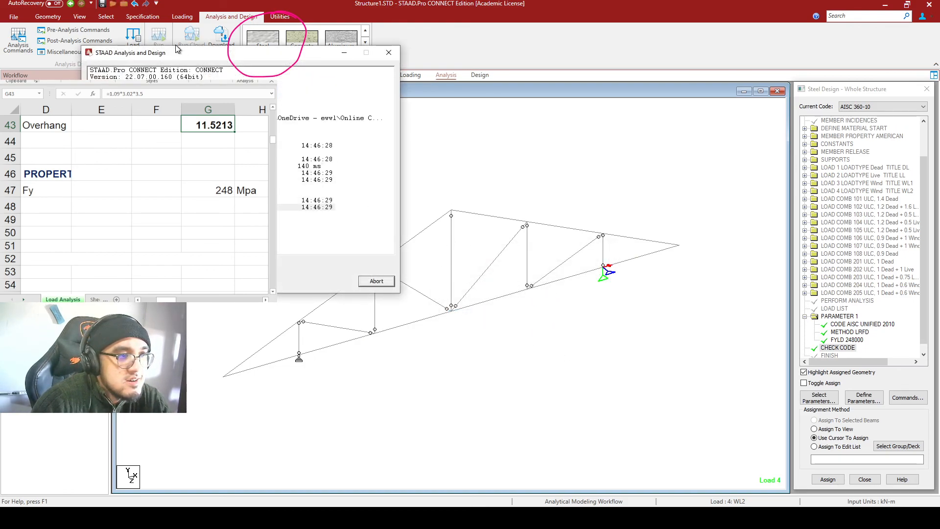
click(408, 328)
click(670, 346)
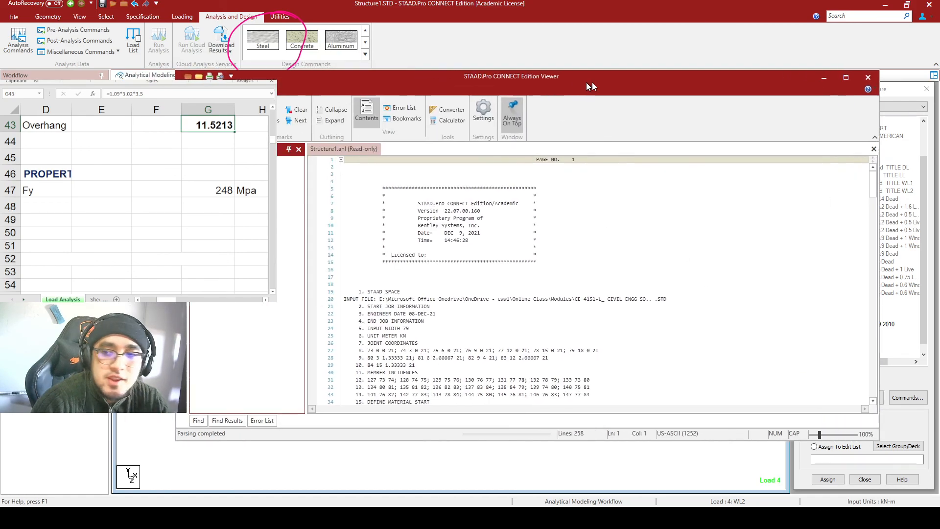
Examine the AISC 360-10 LRFD code checking results and ratios for members 127 to 147 in the output file.
drag(909, 186, 917, 286)
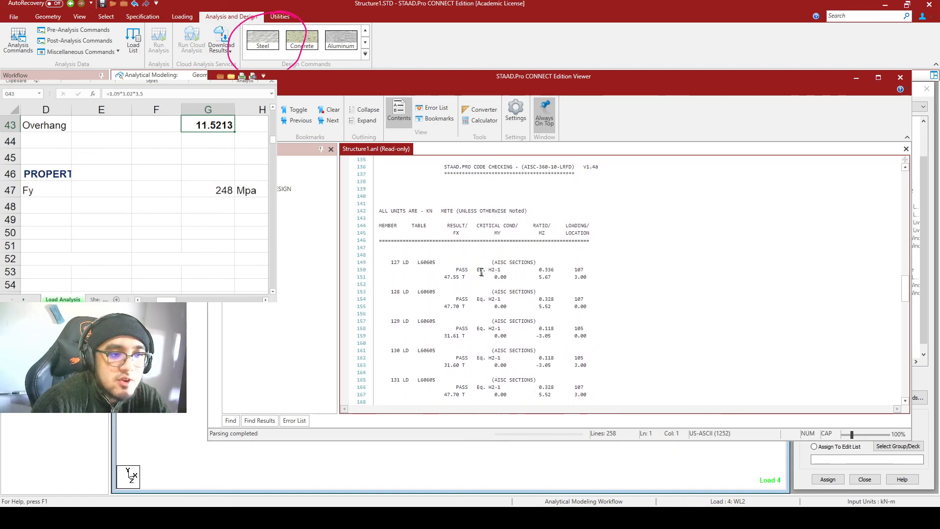
click(405, 264)
click(477, 269)
scroll(477, 244, down, 2)
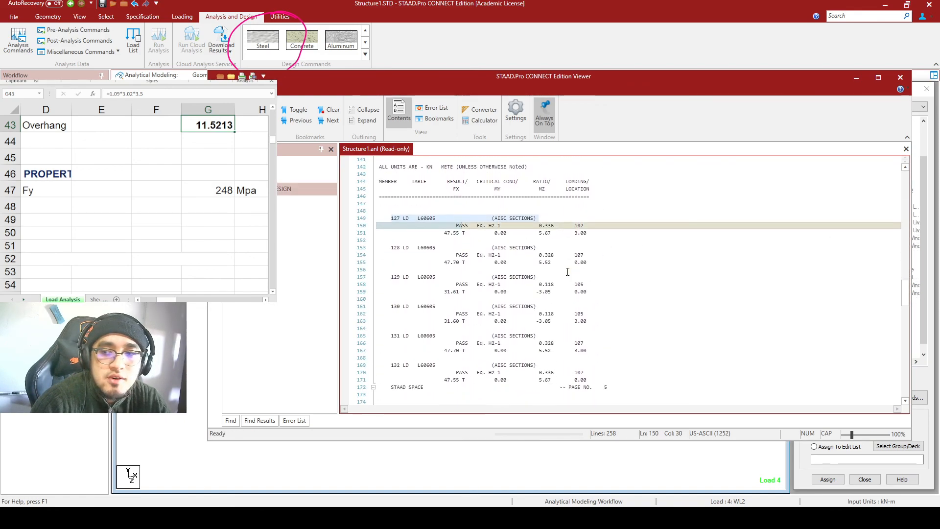
scroll(477, 232, down, 5)
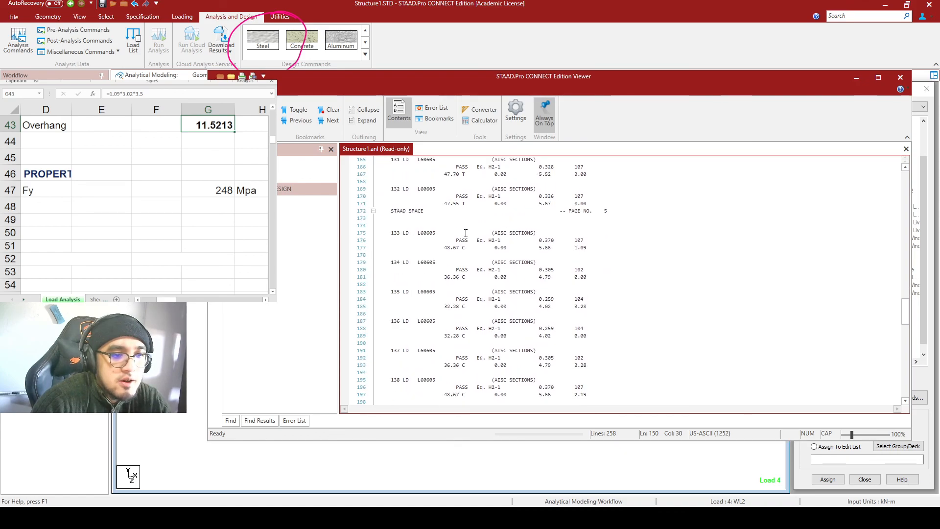
scroll(472, 233, down, 8)
scroll(469, 233, down, 14)
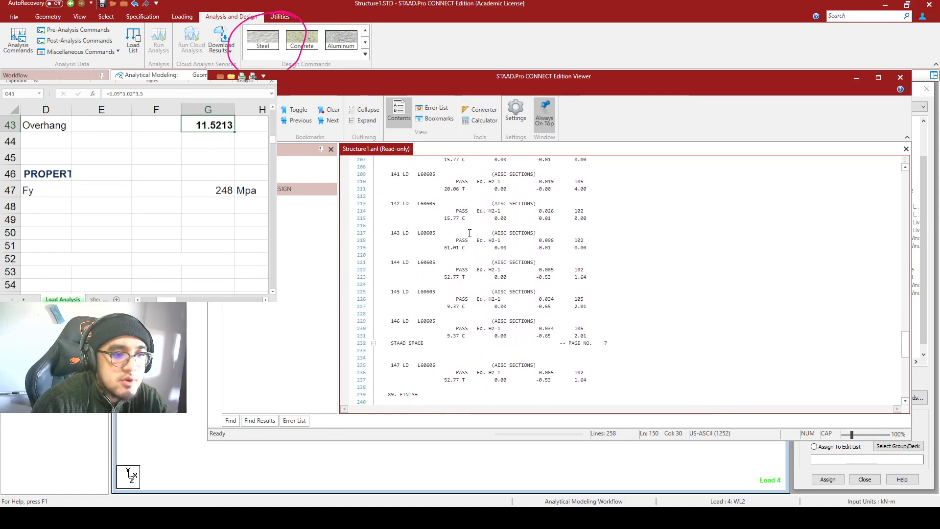
scroll(462, 251, up, 8)
Search the output file for the word FAIL and look back over the member check results.
click(641, 255)
key(ctrl+f)
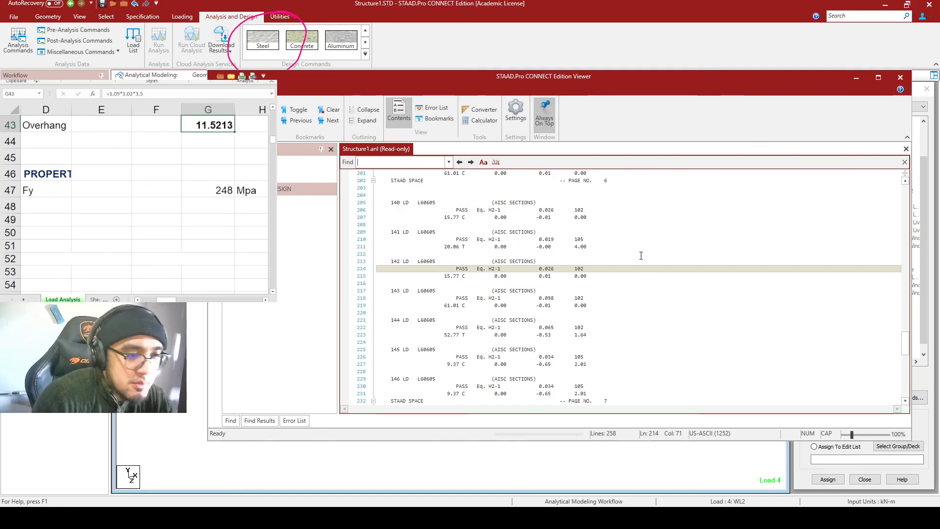
key(Return)
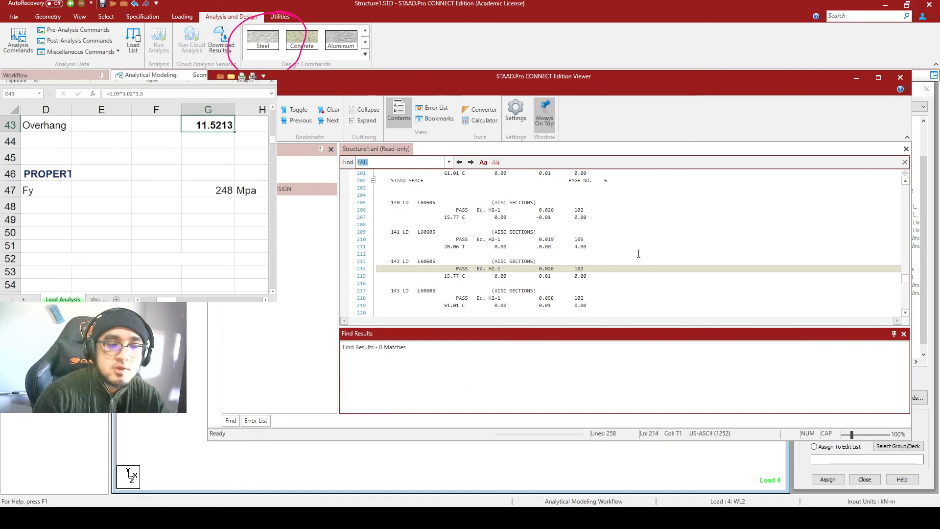
scroll(556, 264, up, 7)
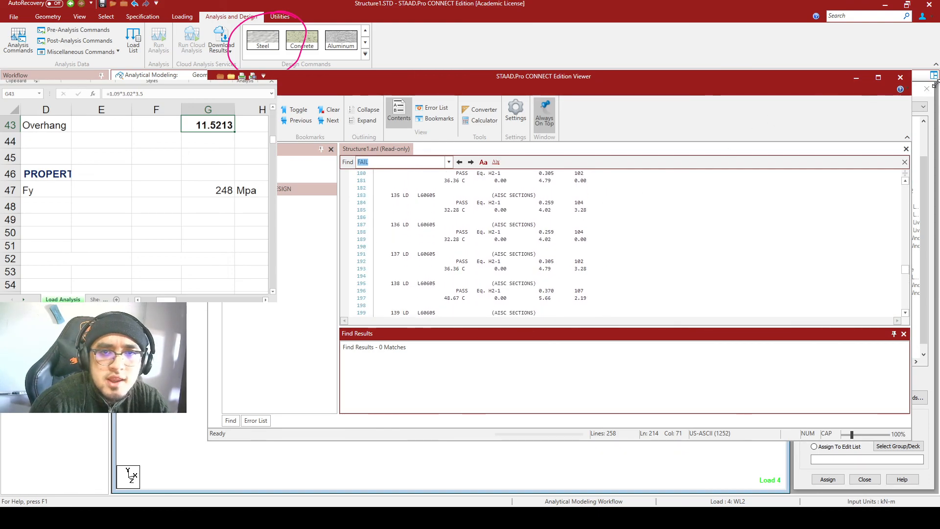
Close the output file and open the postprocessing results for all load cases, displaying member utilization ratios on the truss.
click(905, 76)
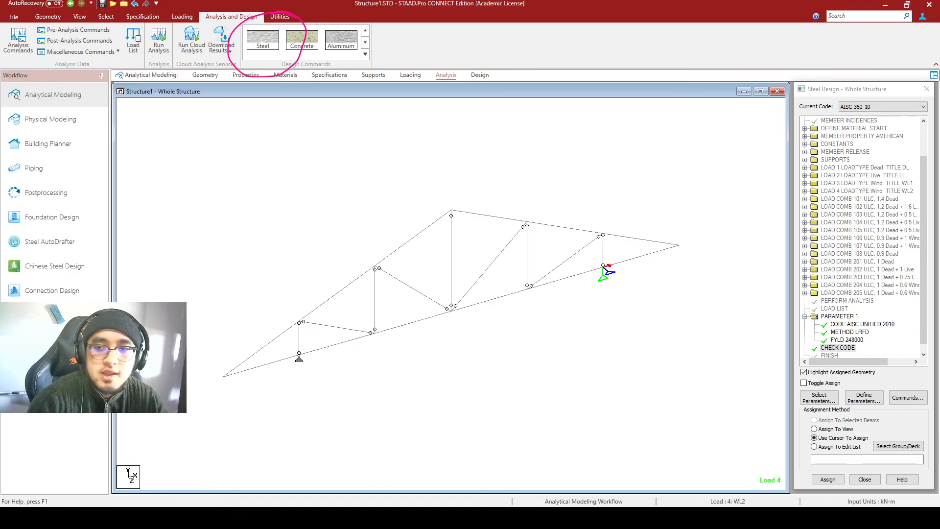
click(68, 197)
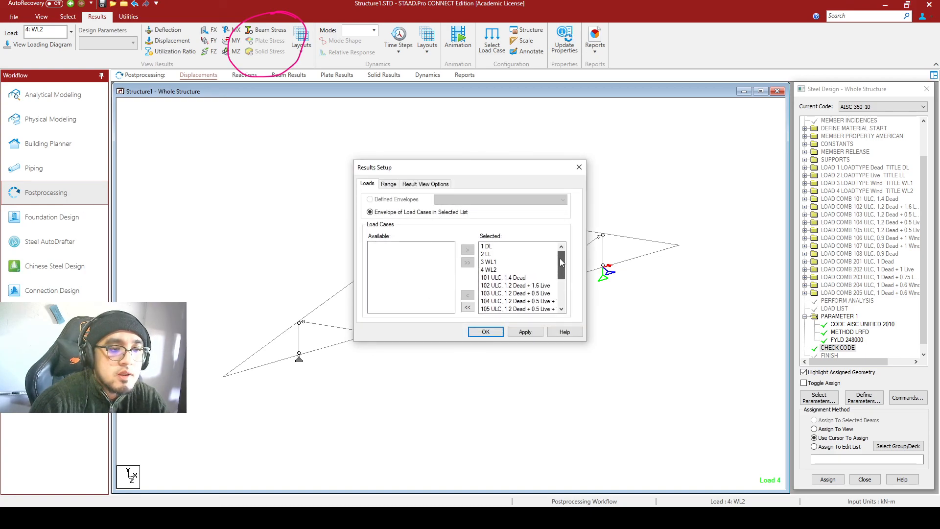
click(532, 335)
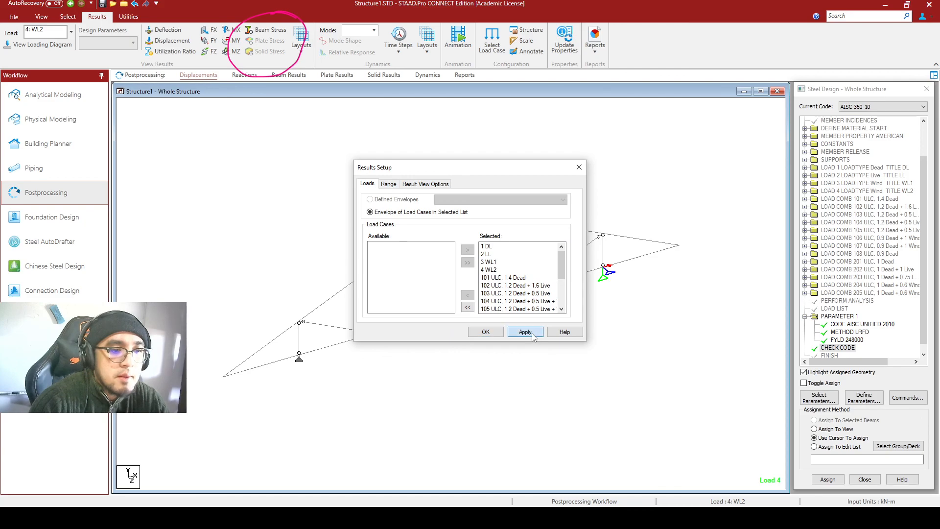
click(486, 333)
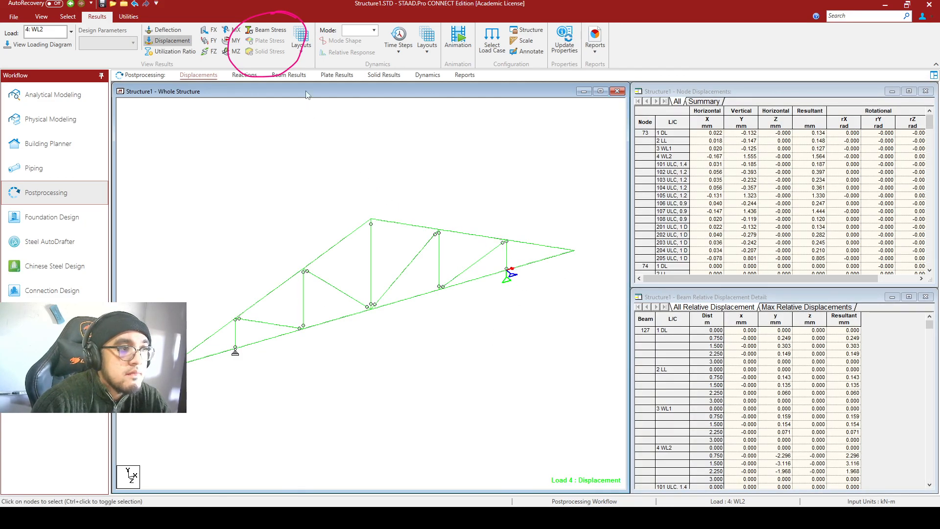
click(187, 54)
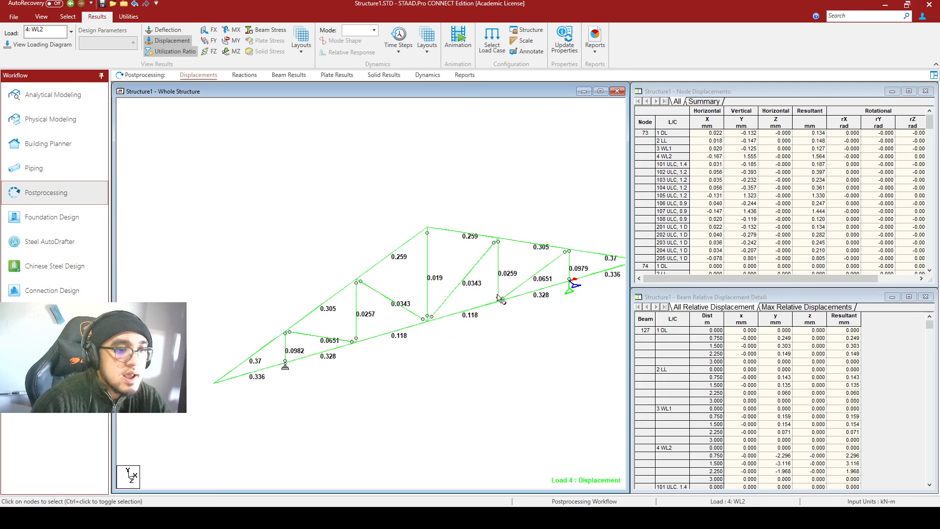
scroll(381, 338, up, 3)
middle_drag(412, 360, 417, 360)
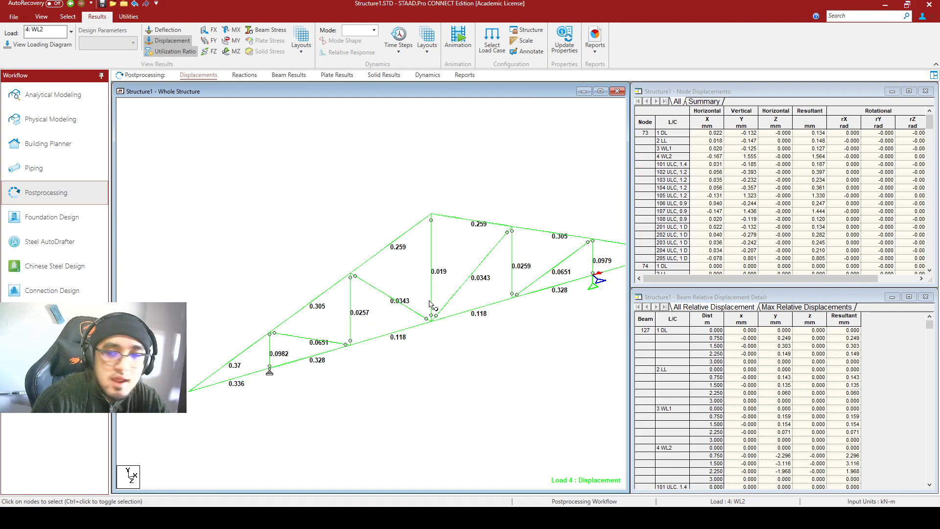
Set the displayed results to load combination 102, ULC 1.2 Dead + 1.6 Live.
click(72, 32)
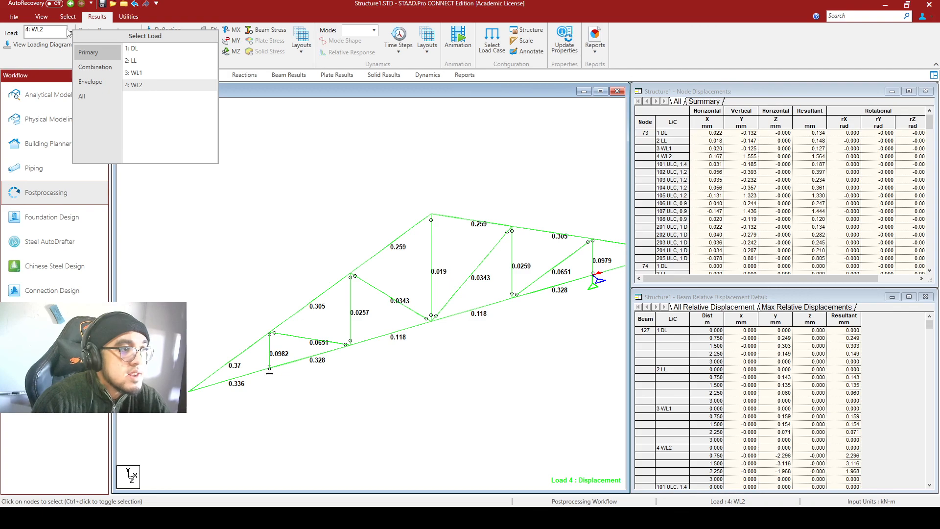
click(95, 66)
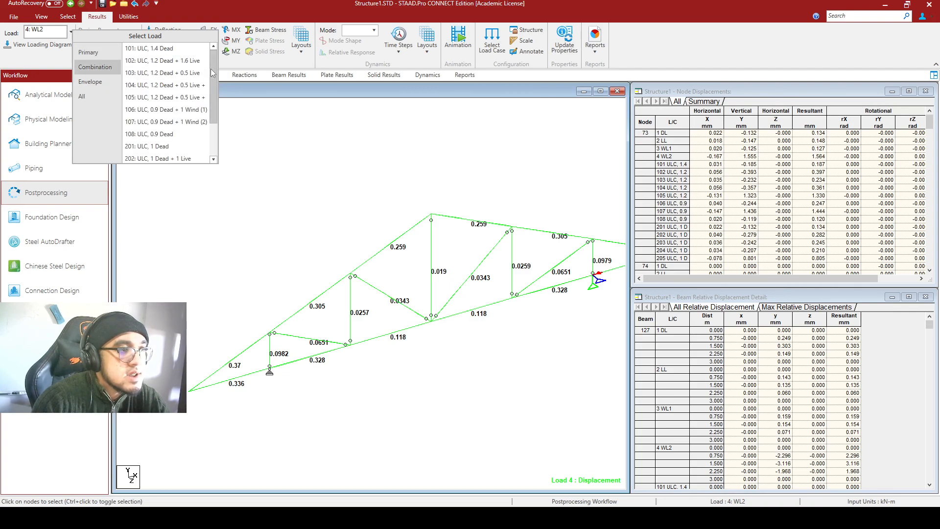
click(198, 59)
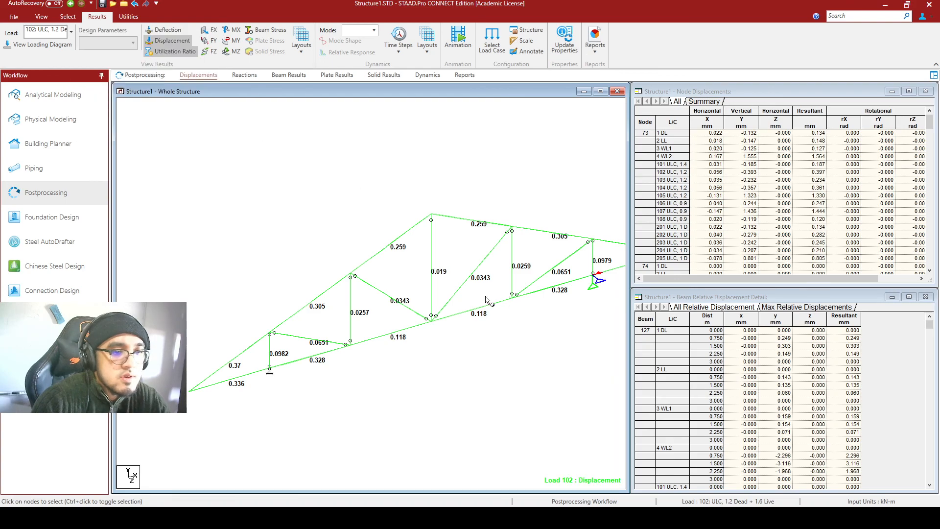
scroll(414, 288, up, 1)
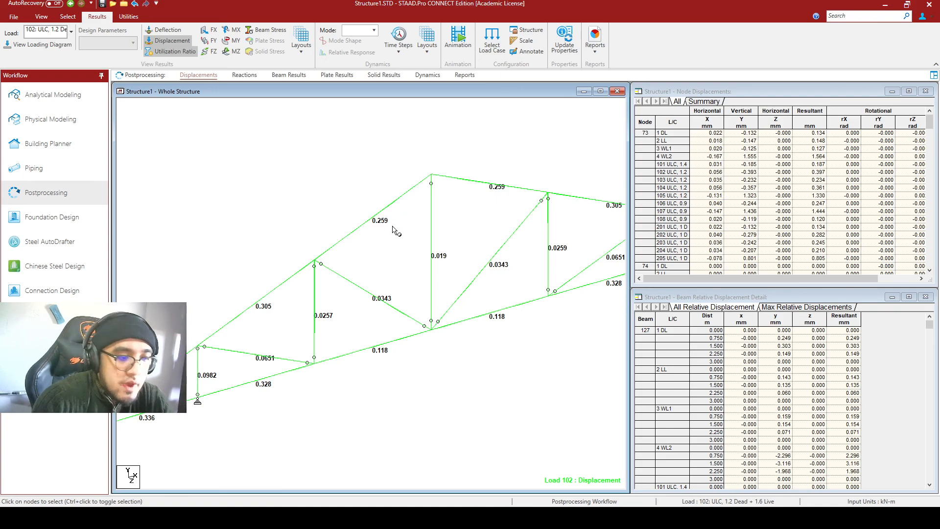
Annotate the truss view with a circled 1.00 limit and circle the central web members' utilization ratios, then clear the markup.
key(ctrl+shift+3)
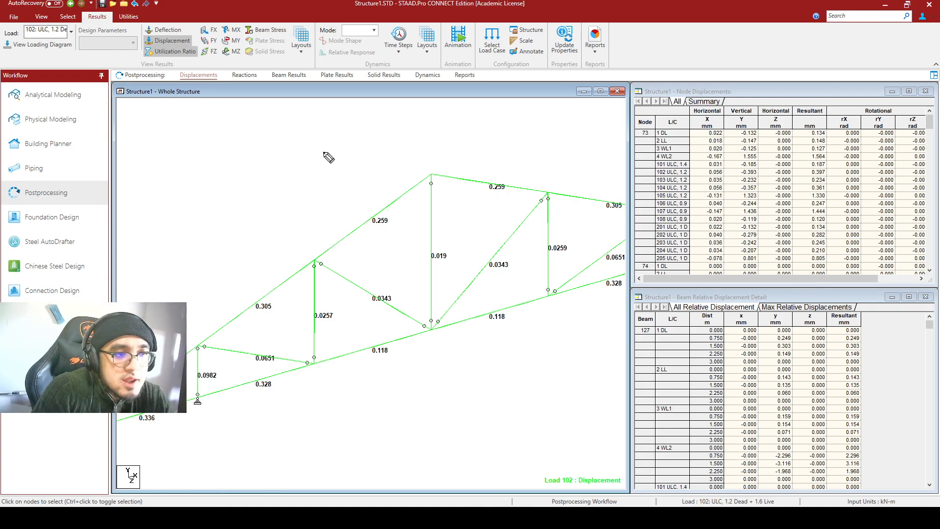
mouse_move(386, 131)
mouse_down()
mouse_move(386, 155)
mouse_move(411, 143)
mouse_move(407, 130)
mouse_up()
drag(423, 128, 421, 128)
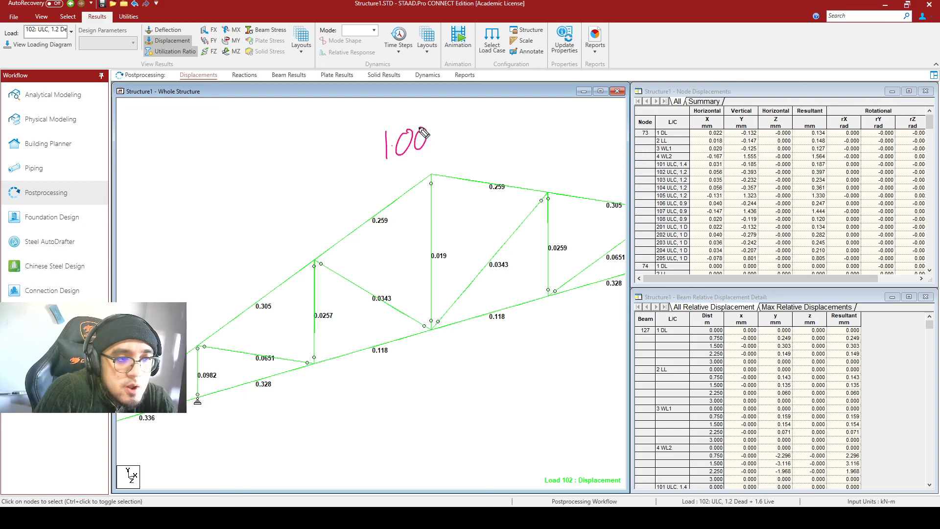
mouse_move(340, 185)
mouse_down()
mouse_move(362, 169)
mouse_move(372, 176)
mouse_move(344, 218)
mouse_move(401, 196)
mouse_up()
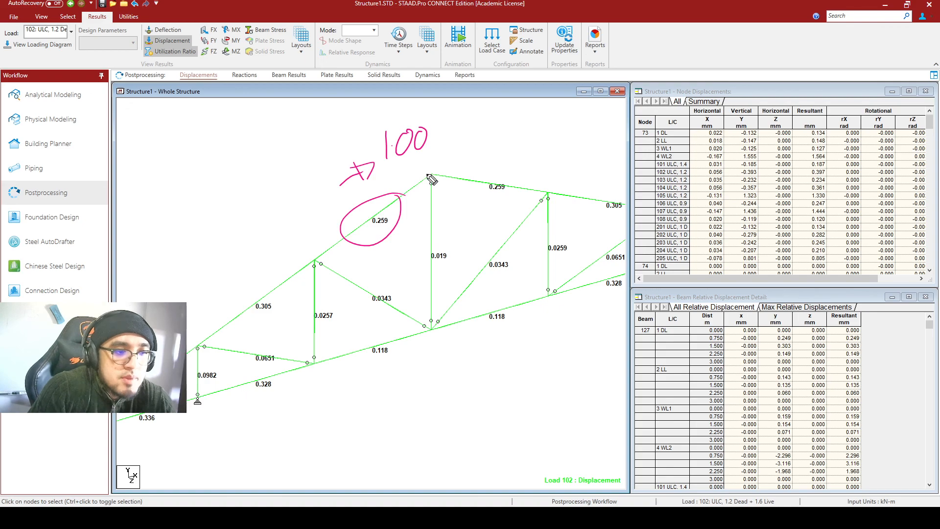
key(ctrl+z)
mouse_move(395, 290)
mouse_down()
mouse_move(351, 308)
mouse_move(395, 280)
mouse_up()
mouse_move(459, 133)
mouse_down()
mouse_move(367, 163)
mouse_move(450, 129)
mouse_up()
mouse_move(462, 242)
mouse_down()
mouse_move(419, 245)
mouse_move(465, 244)
mouse_up()
drag(527, 266, 519, 250)
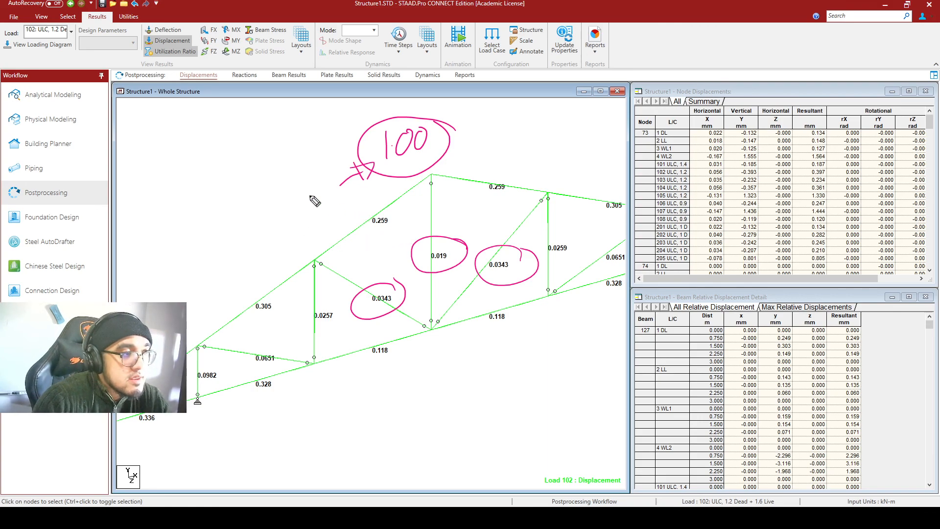
key(Escape)
Return to the steel design settings in analytical modeling, review the Parameter 1 entries, and set the current code to AISC 360-10.
click(87, 96)
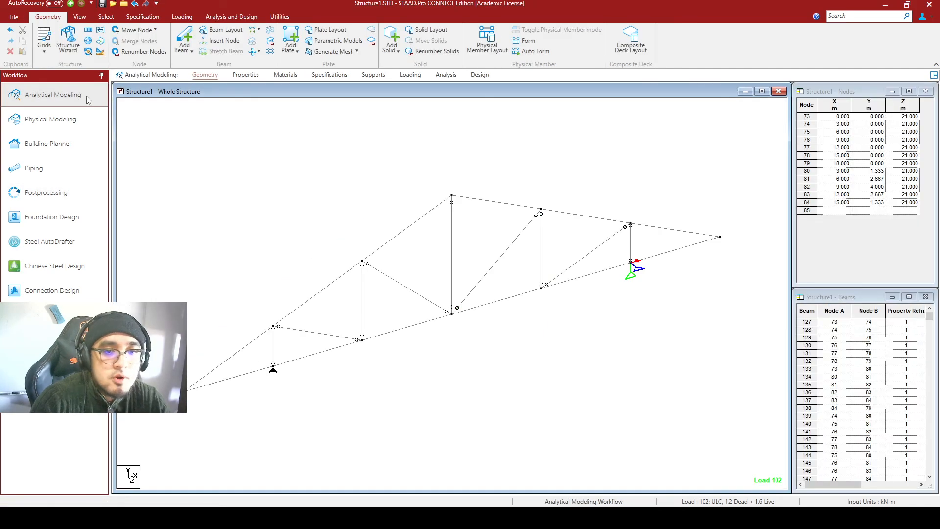
click(480, 76)
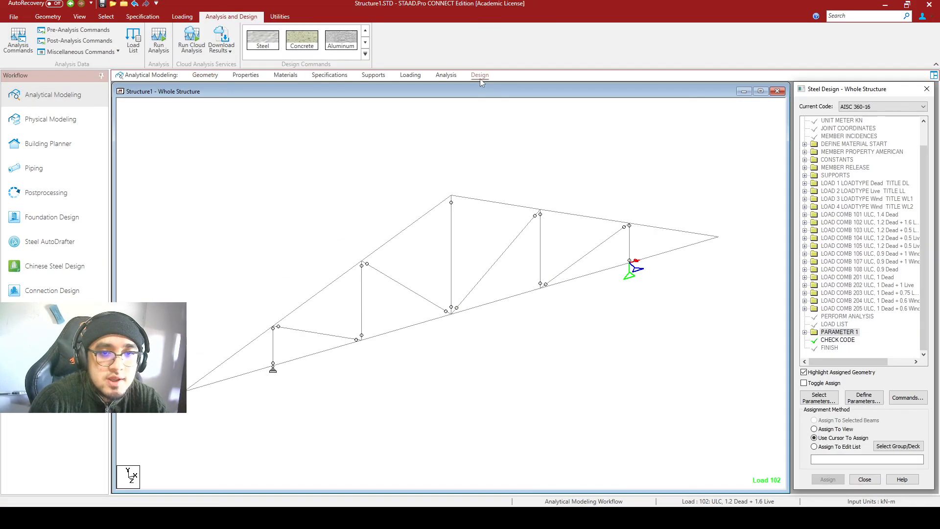
click(806, 332)
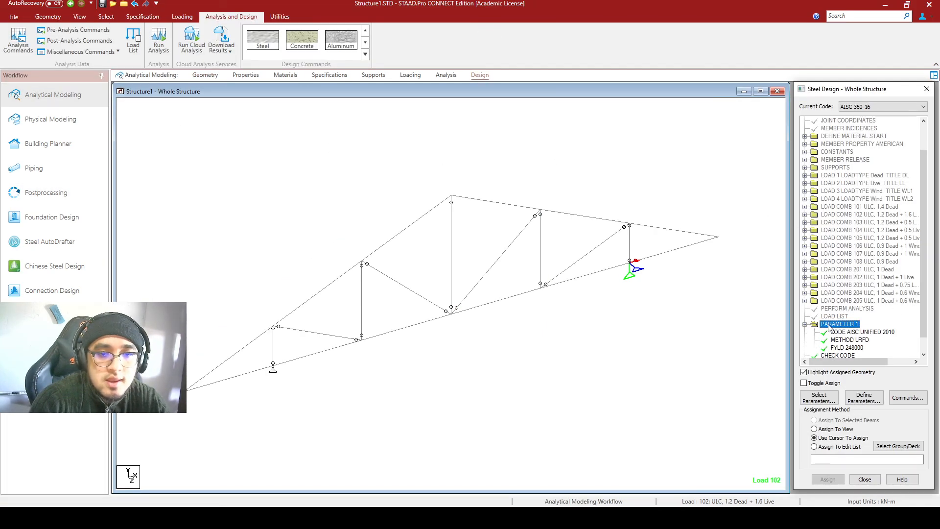
click(847, 347)
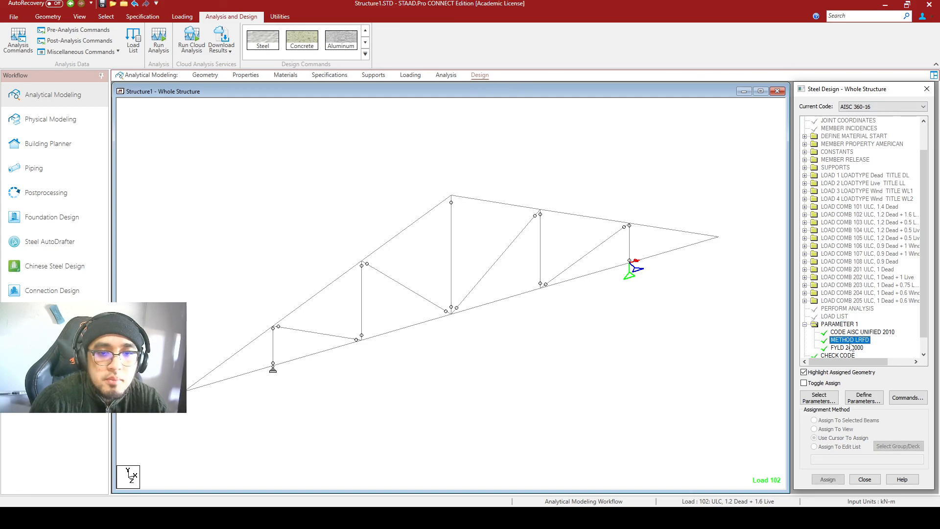
click(894, 108)
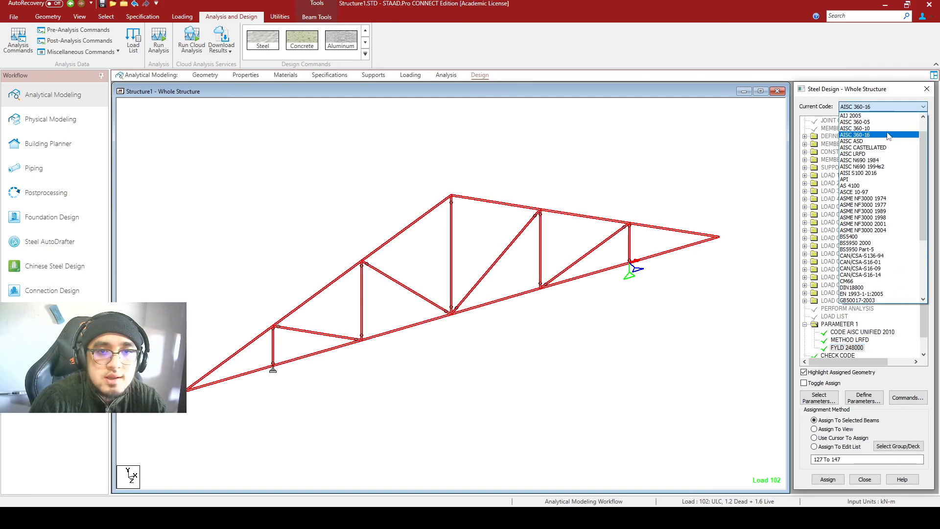
click(887, 129)
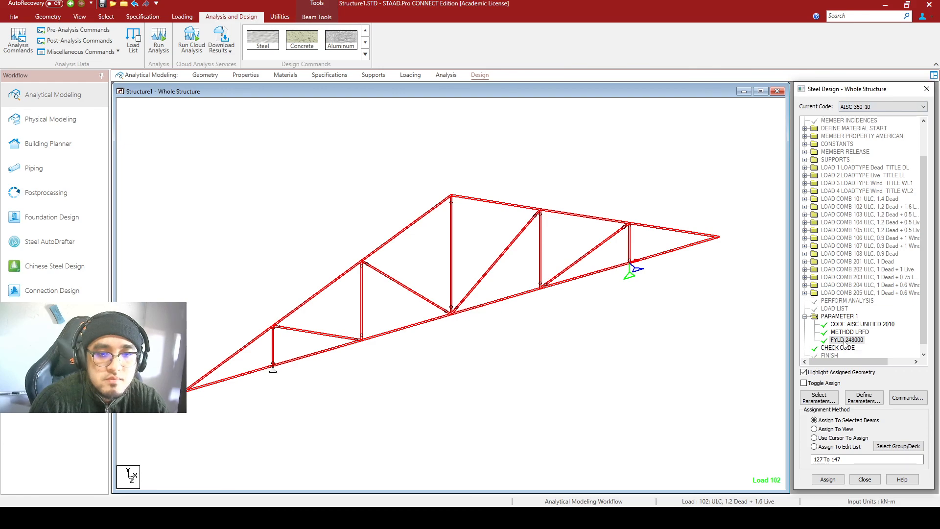
Add the SELECT OPTIMIZED design command to the steel design.
click(906, 397)
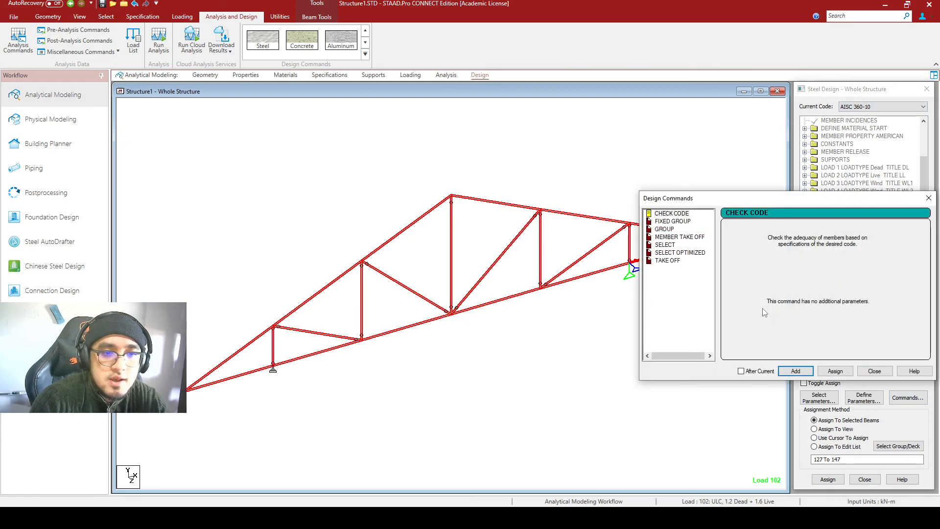
click(689, 253)
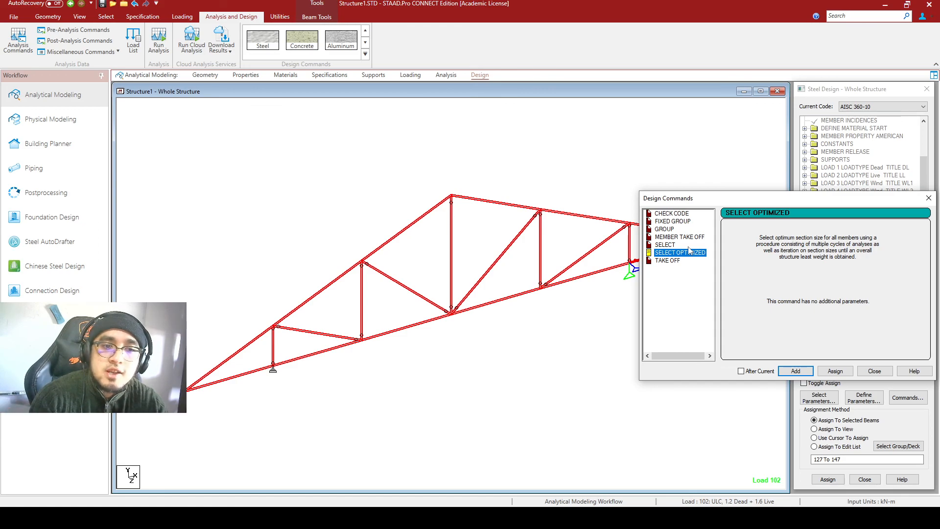
click(796, 371)
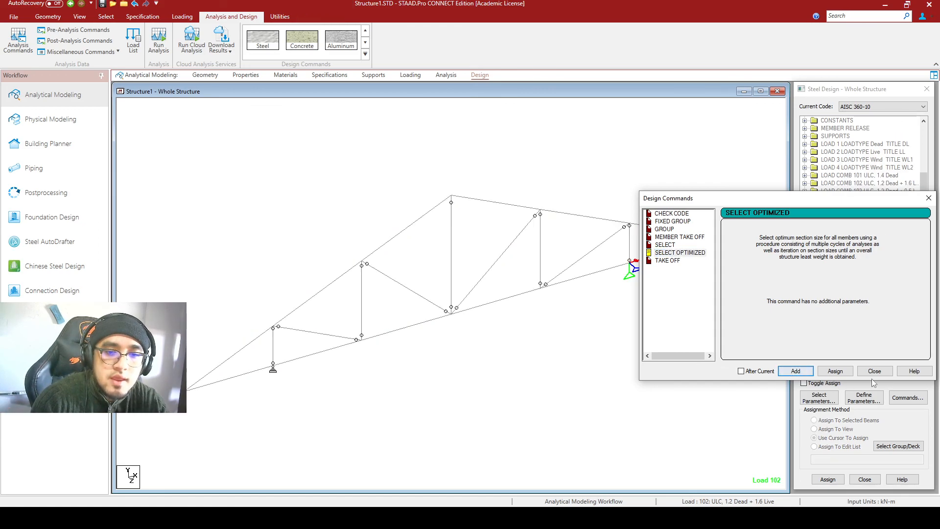
click(873, 371)
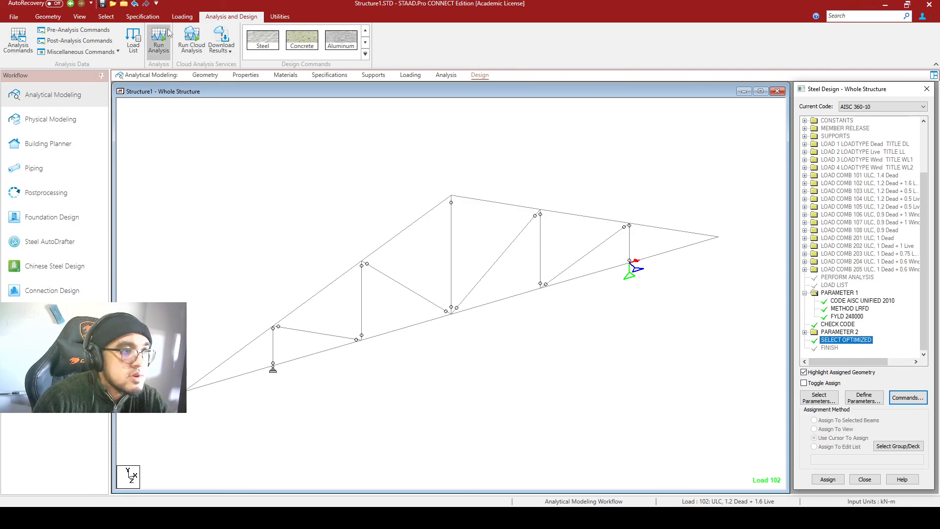
Save the structure, rerun the analysis and design, and open the output file.
click(160, 40)
click(465, 315)
click(496, 294)
drag(241, 76, 552, 77)
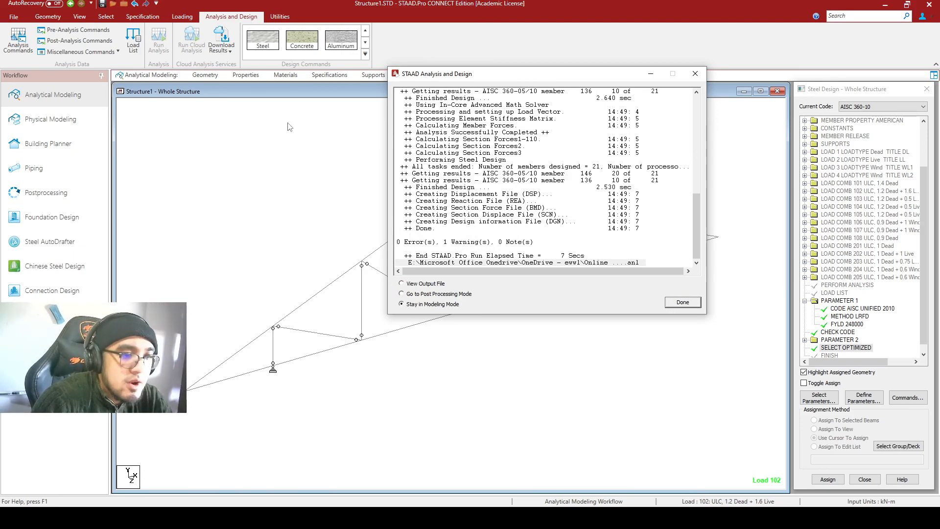
click(412, 282)
click(677, 302)
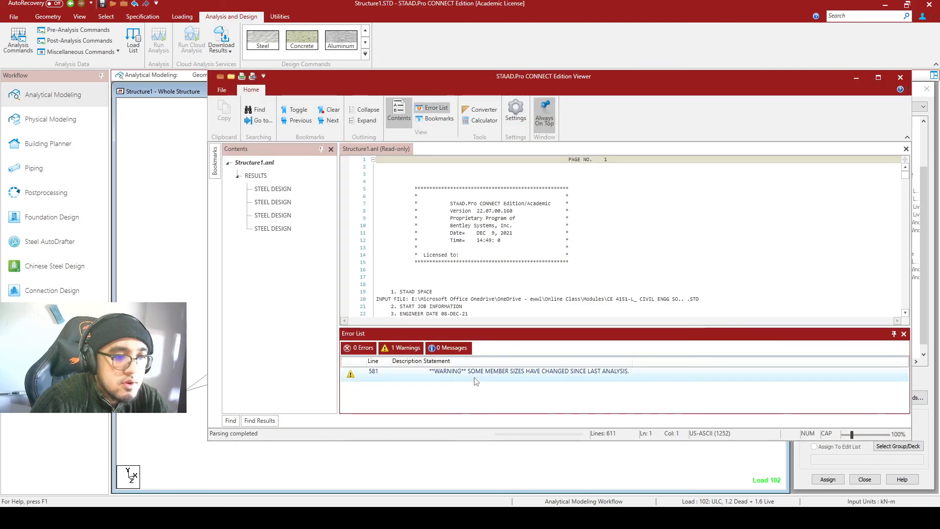
Examine the member size warning and the optimized AISC sections and ratios for members 127 to 147 in the output file.
double_click(477, 378)
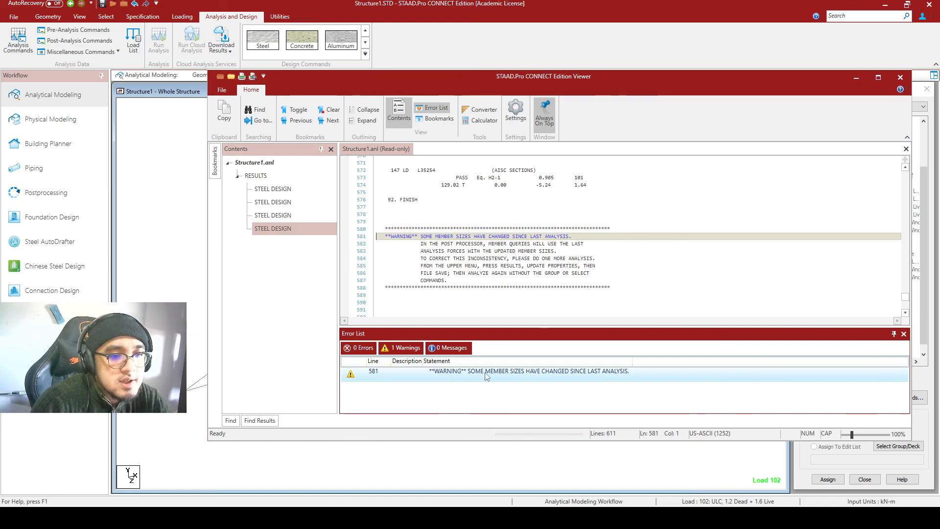
scroll(538, 256, up, 5)
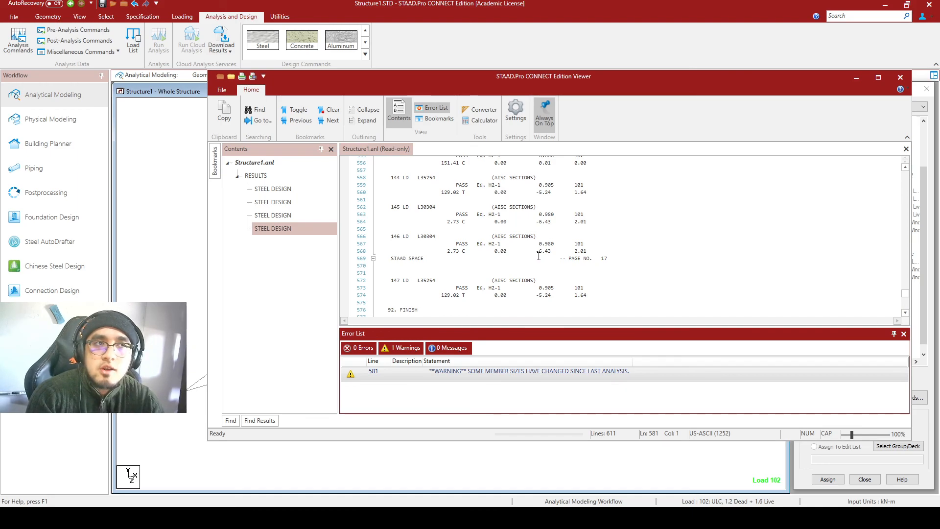
drag(612, 78, 658, 68)
scroll(583, 253, up, 5)
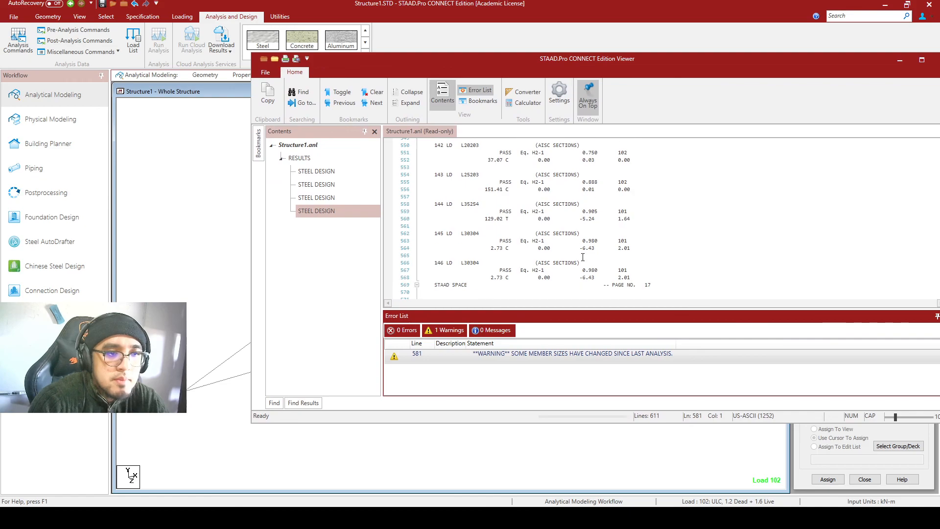
scroll(487, 205, up, 2)
click(465, 196)
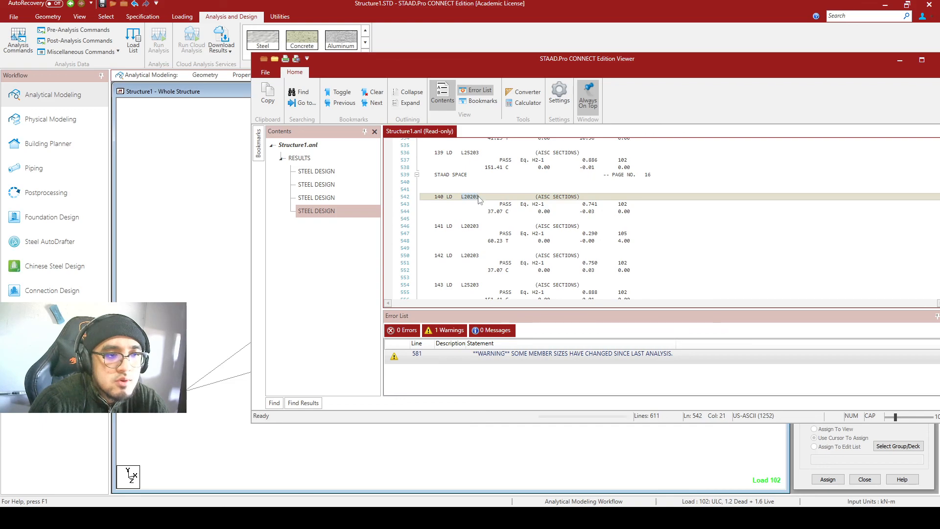
scroll(477, 199, up, 2)
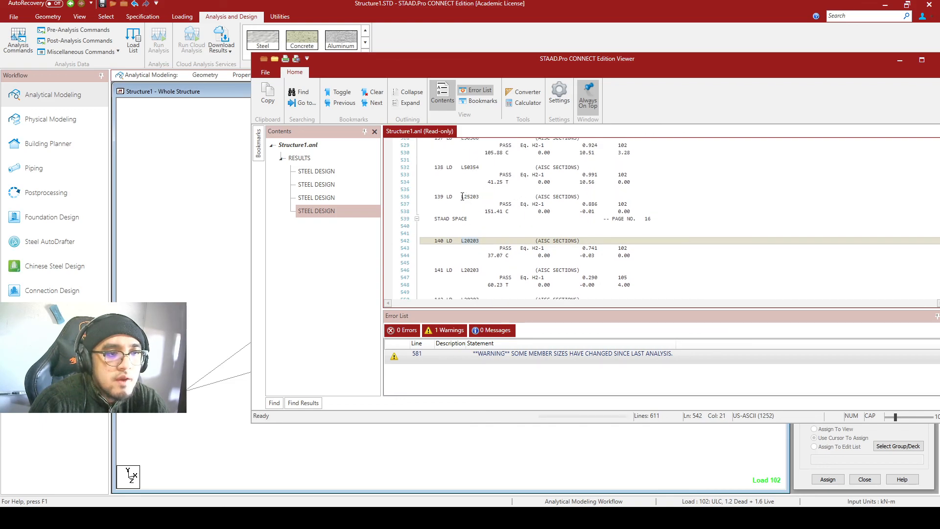
click(473, 196)
scroll(490, 204, up, 3)
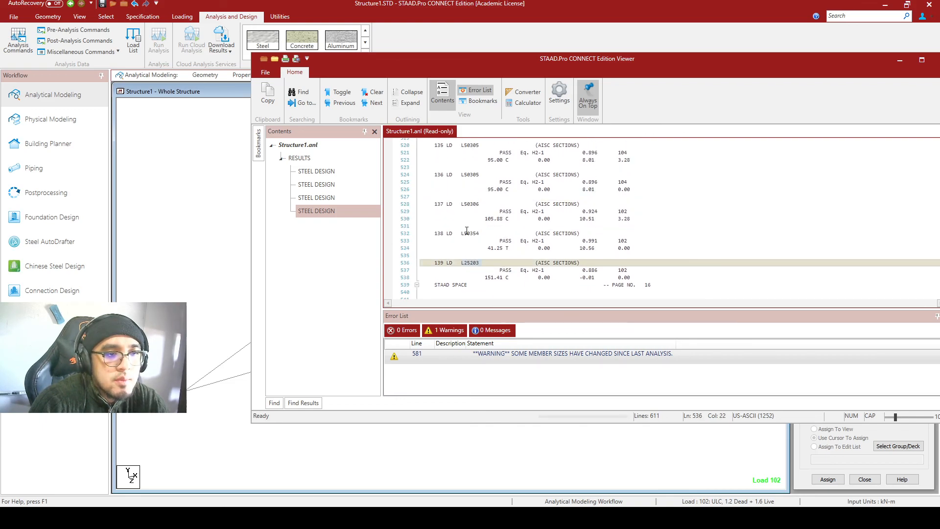
scroll(468, 236, up, 10)
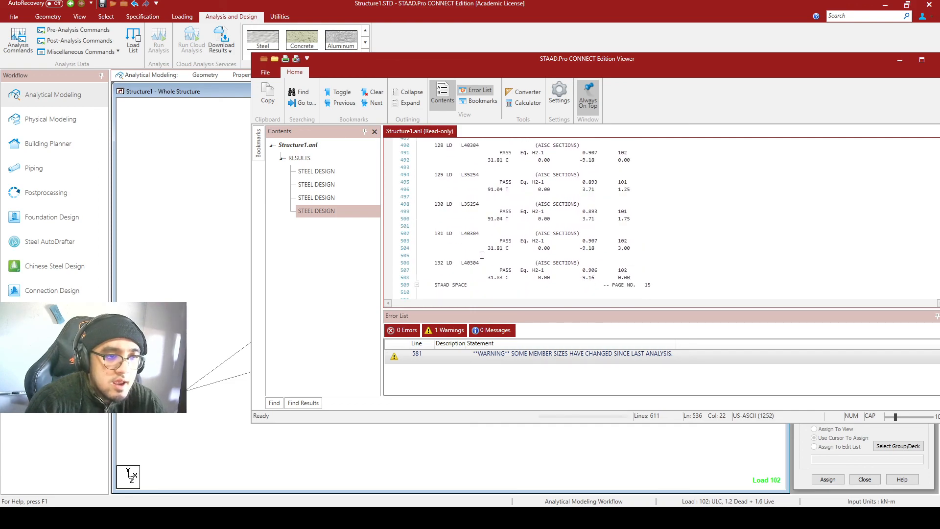
scroll(480, 254, up, 6)
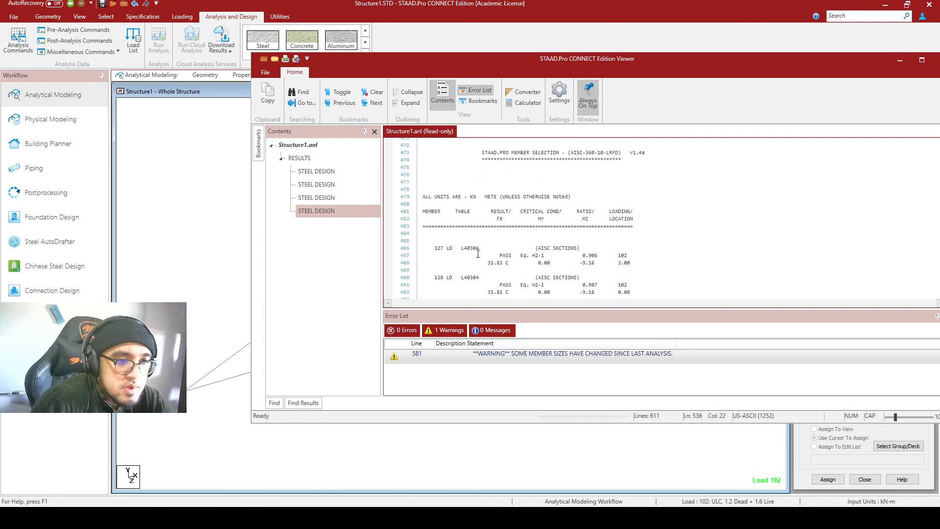
scroll(476, 253, down, 3)
click(468, 212)
click(463, 242)
scroll(513, 235, up, 14)
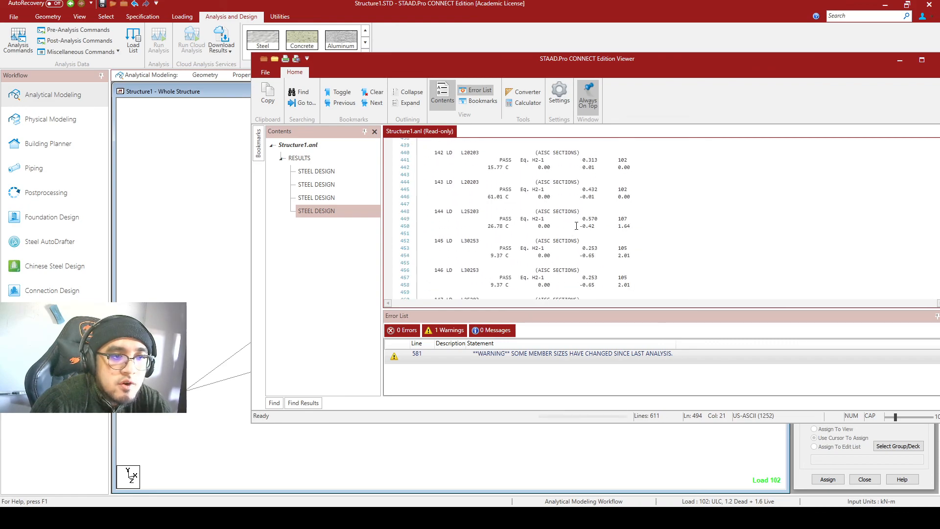
Close the output viewer and review the list of member sections in the analytical model's properties.
drag(679, 62, 484, 98)
click(753, 96)
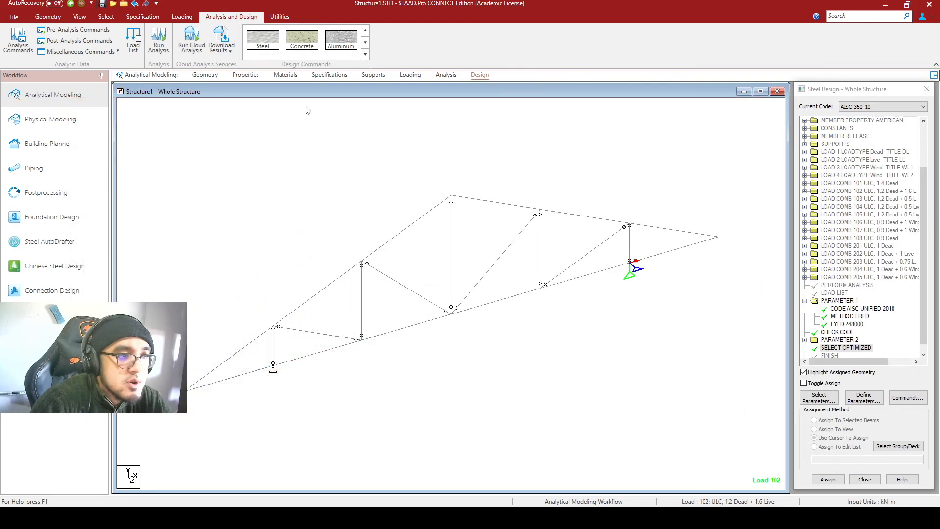
click(260, 80)
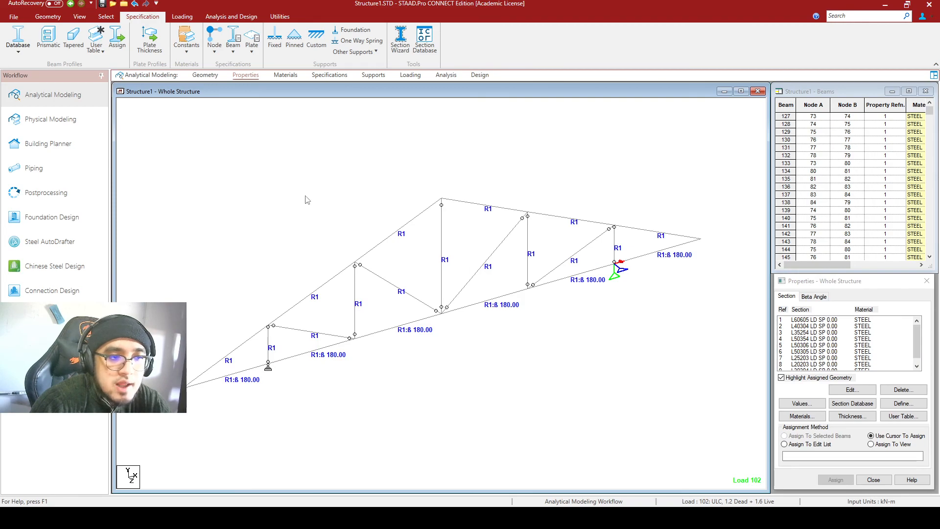
click(820, 326)
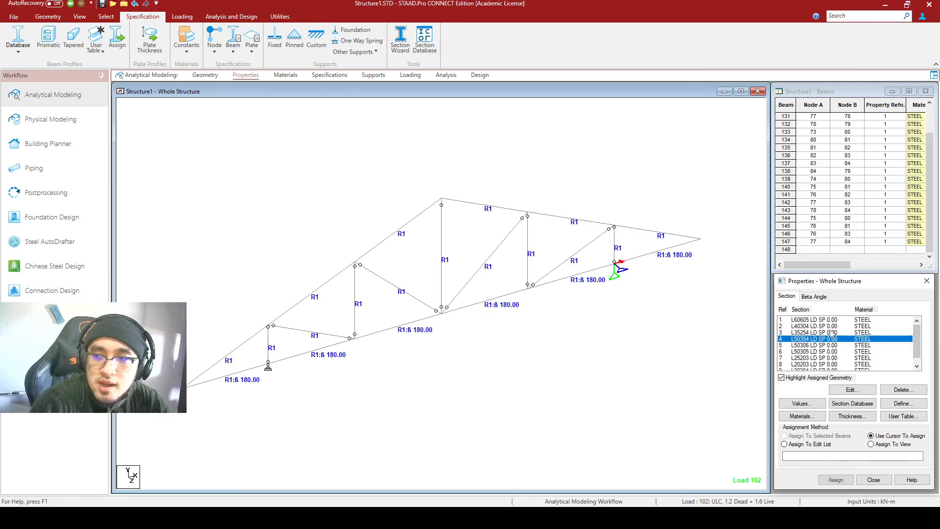
scroll(820, 332, down, 1)
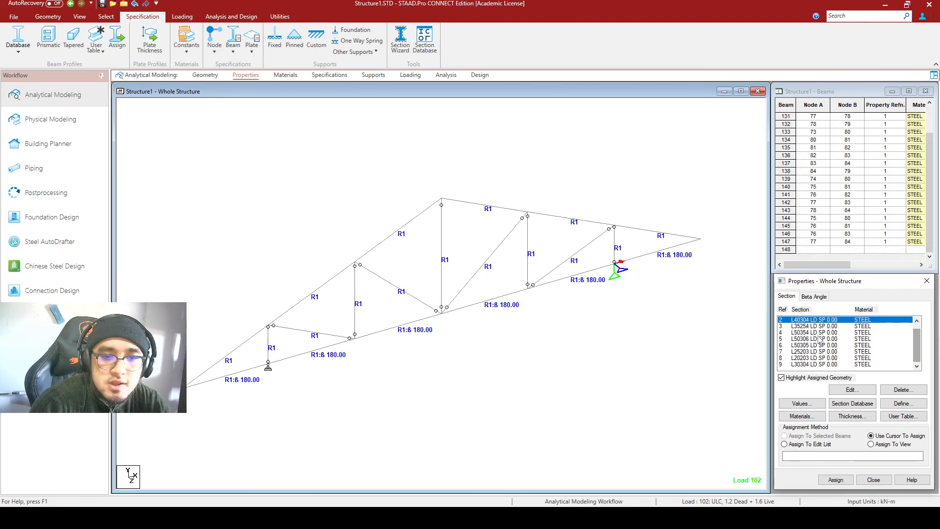
click(803, 333)
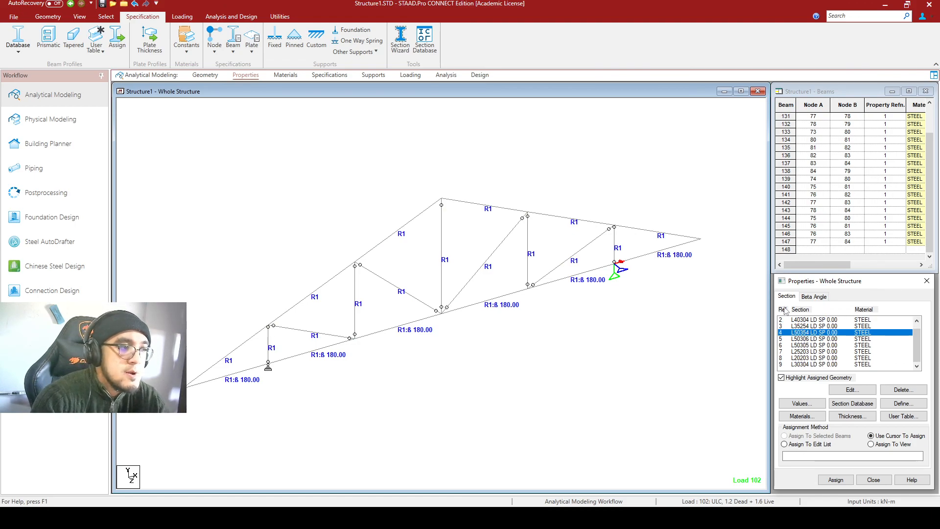
Display the members' utilization ratios on the whole structure in postprocessing and inspect them closely.
click(81, 196)
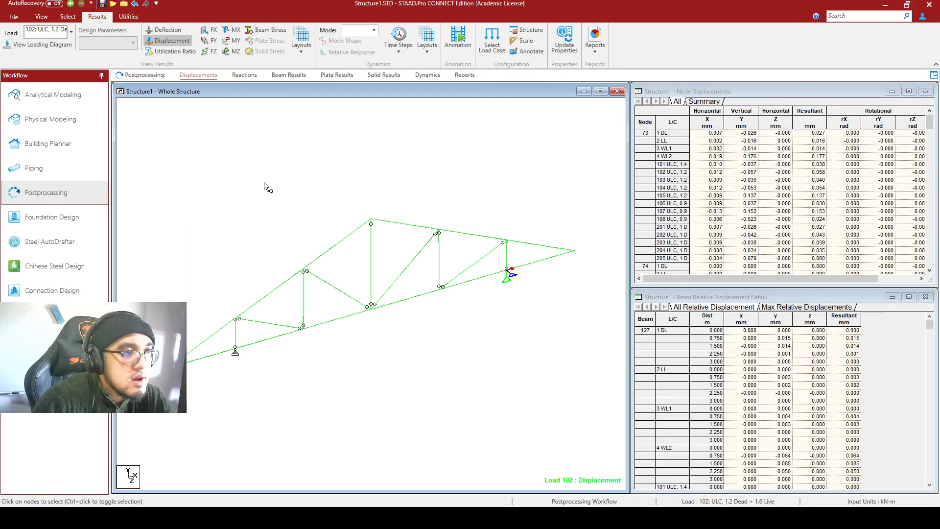
click(172, 51)
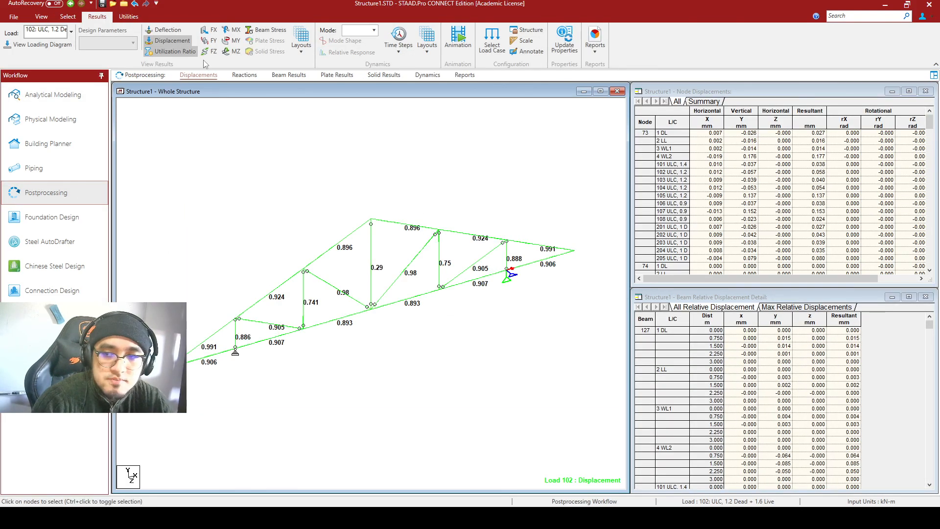
scroll(436, 289, up, 4)
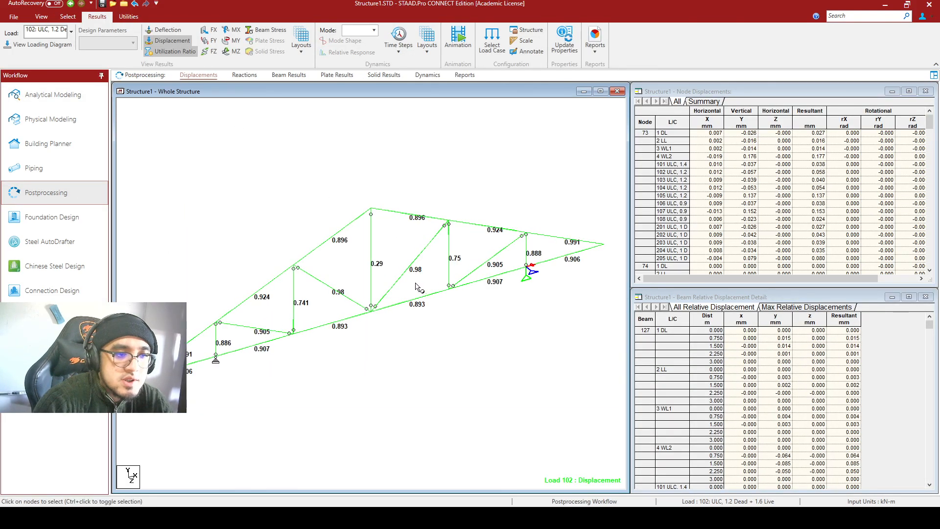
scroll(494, 247, up, 2)
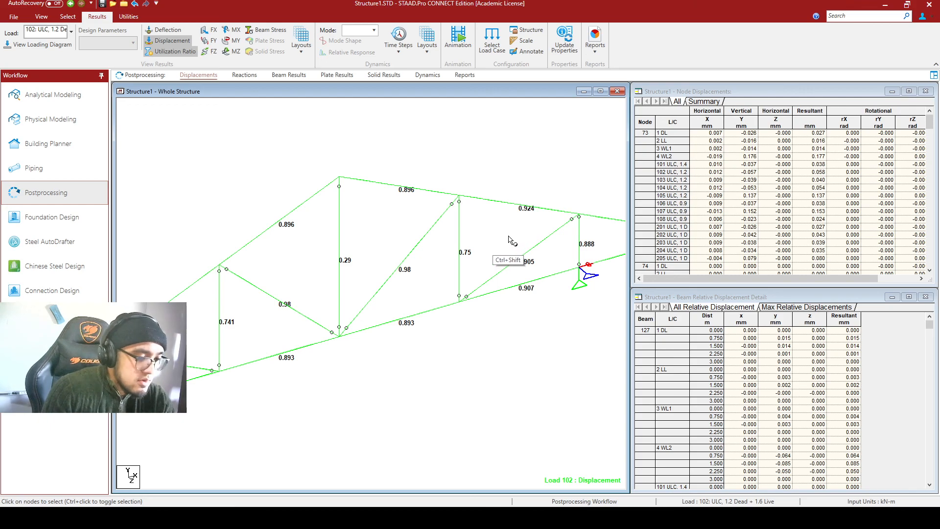
Circle the utilization ratios of several truss web members with the screen pen, clearing the first set of marks.
key(ctrl+shift+3)
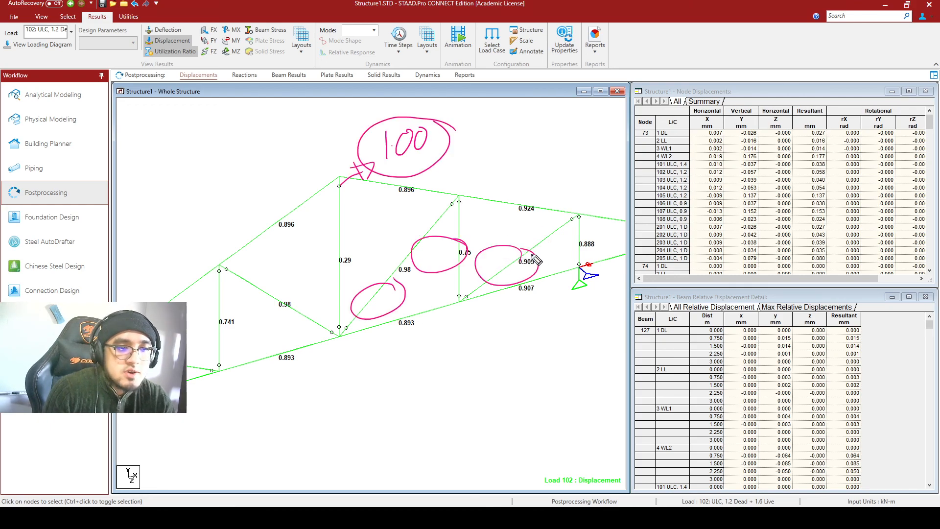
key(ctrl+shift+7)
mouse_move(532, 244)
mouse_down()
mouse_move(512, 270)
mouse_move(538, 261)
mouse_move(540, 249)
mouse_up()
mouse_move(300, 292)
mouse_down()
mouse_move(283, 289)
mouse_move(303, 306)
mouse_move(298, 288)
mouse_up()
mouse_move(595, 238)
mouse_down()
mouse_move(582, 253)
mouse_move(583, 235)
mouse_up()
mouse_move(198, 331)
mouse_down()
mouse_move(174, 290)
mouse_move(178, 237)
mouse_up()
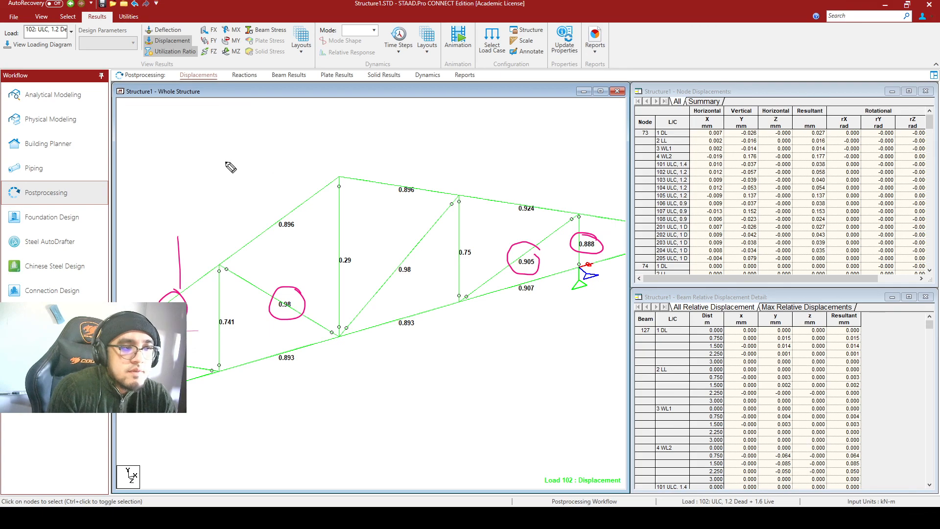
Write the pen note "near 1.0" above the truss.
drag(219, 151, 232, 169)
mouse_move(231, 157)
mouse_down()
mouse_move(257, 165)
mouse_move(268, 142)
mouse_move(292, 153)
mouse_up()
drag(296, 144, 304, 140)
mouse_move(321, 130)
mouse_down()
mouse_move(314, 143)
mouse_move(313, 120)
mouse_up()
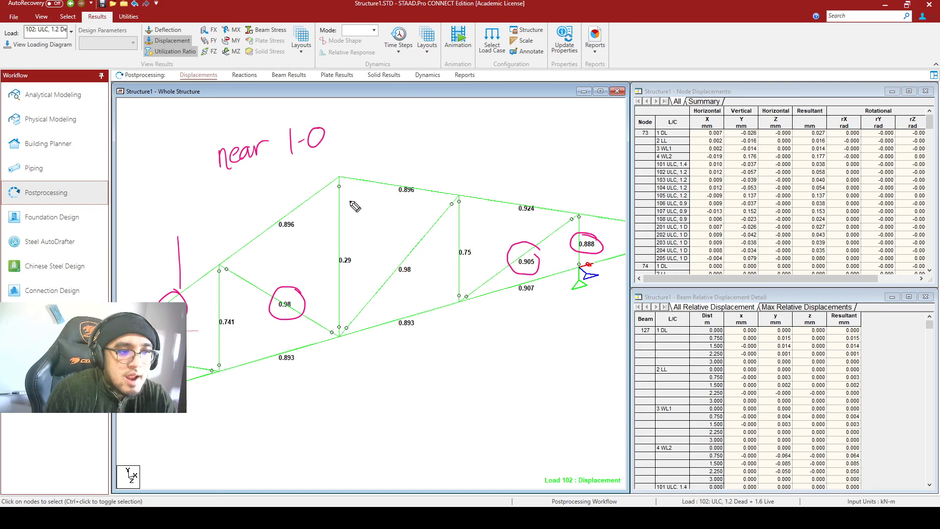
Circle the tallest vertical member's ratio, annotate that member with kL/r, and clear all pen marks.
mouse_move(370, 249)
mouse_down()
mouse_move(332, 238)
mouse_move(370, 265)
mouse_move(363, 234)
mouse_up()
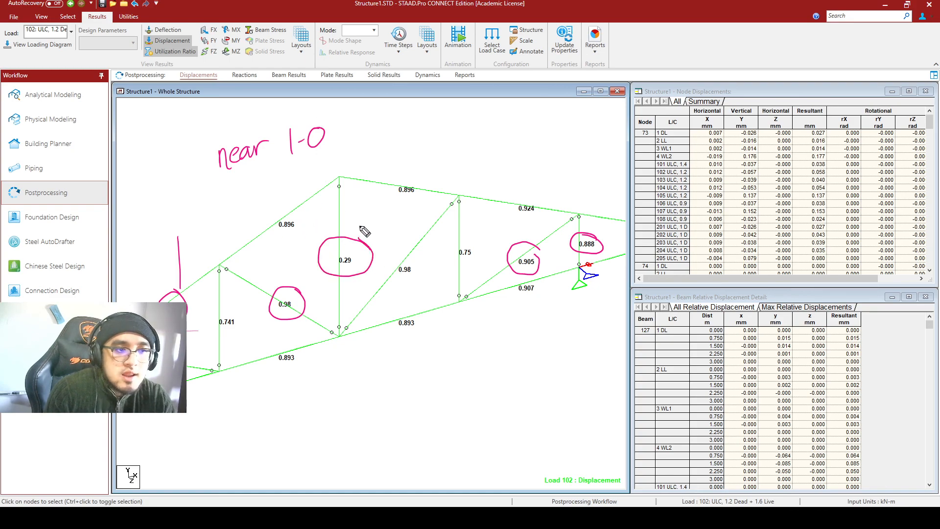
mouse_move(339, 201)
mouse_down()
mouse_move(367, 196)
mouse_move(443, 142)
mouse_up()
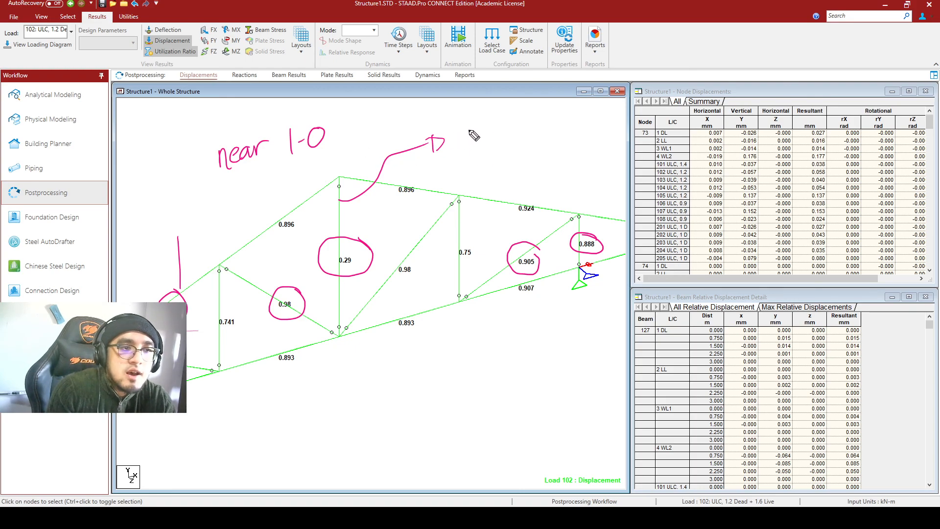
mouse_move(468, 121)
mouse_down()
mouse_move(486, 143)
mouse_move(504, 140)
mouse_up()
mouse_move(449, 153)
mouse_down()
mouse_move(505, 149)
mouse_move(489, 156)
mouse_up()
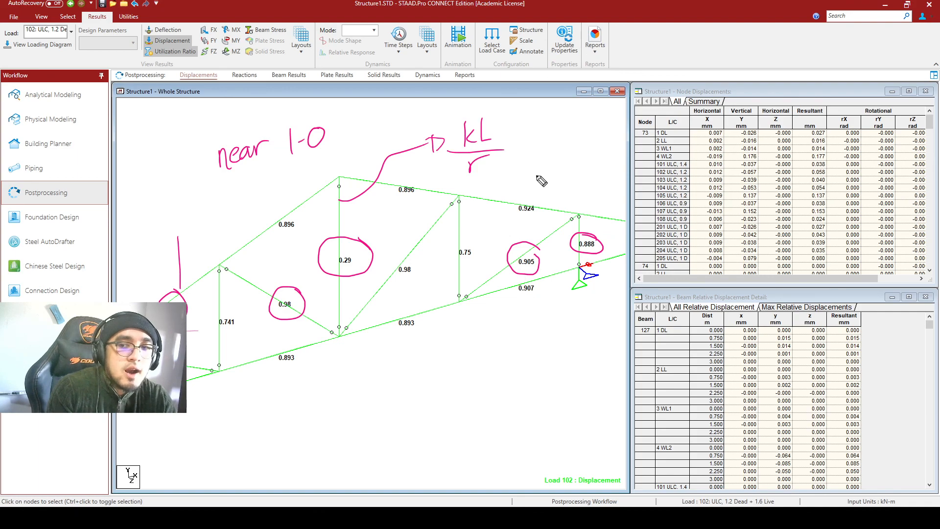
click(463, 340)
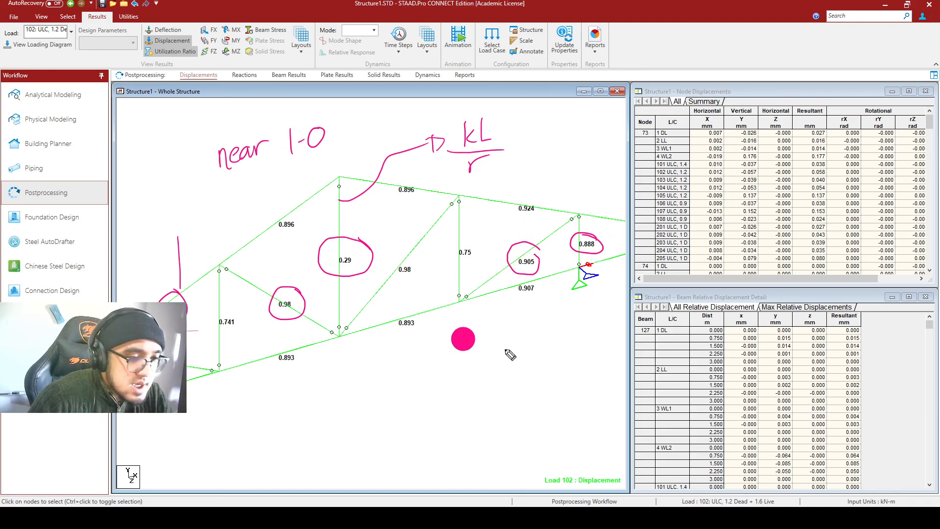
key(ctrl+shift+7)
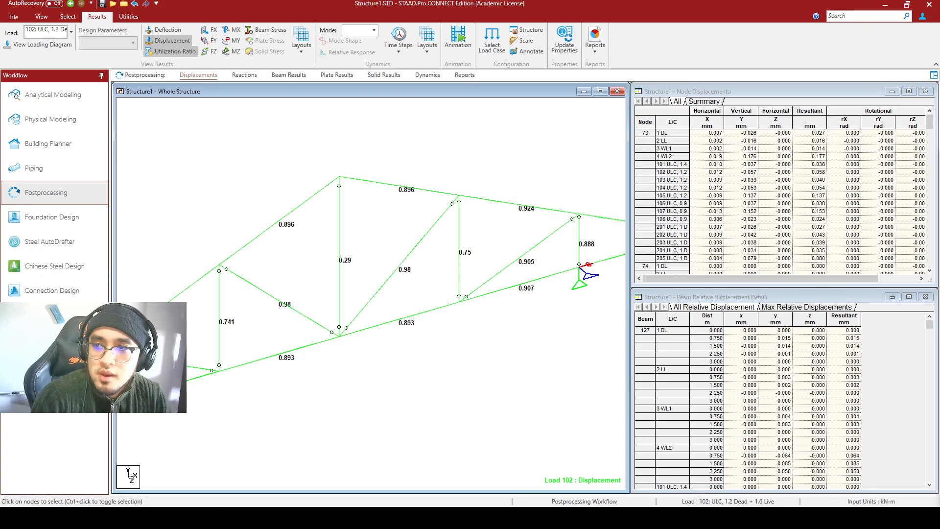
Switch to the WindLoad Roof Truss document in Word and examine the deflection limits table for roof members on its last page.
drag(939, 264, 398, 90)
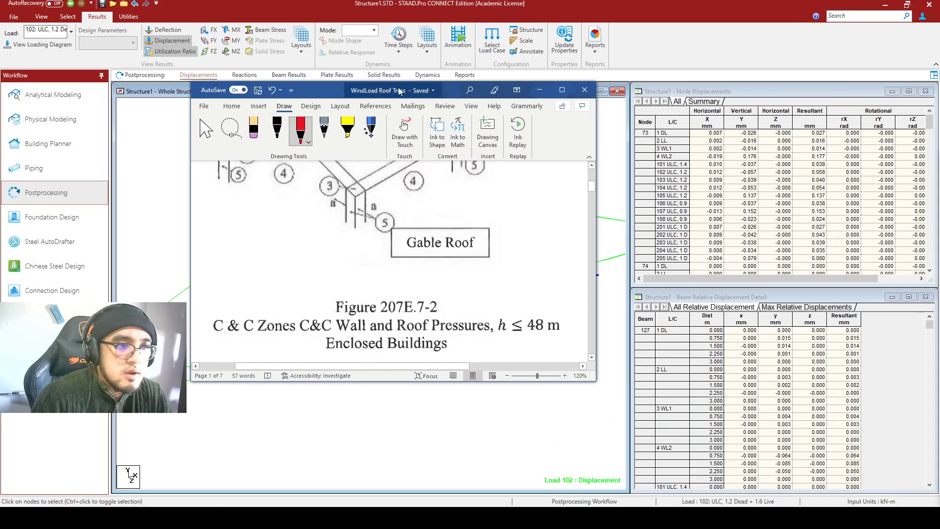
click(571, 92)
scroll(604, 323, down, 20)
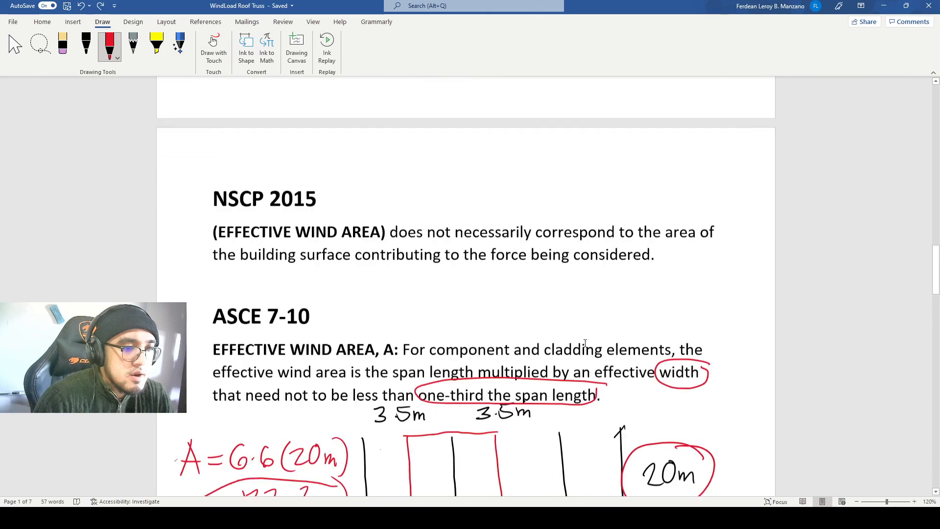
scroll(605, 323, down, 20)
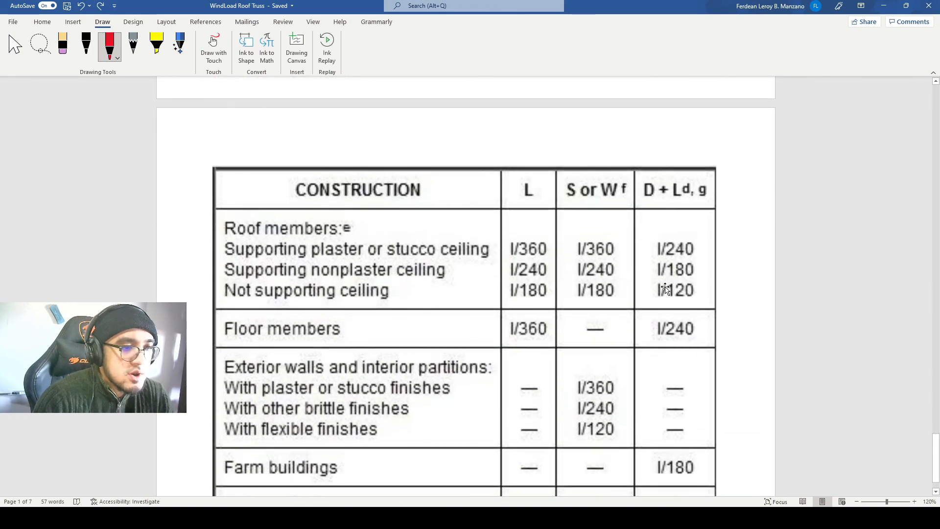
scroll(672, 313, up, 8)
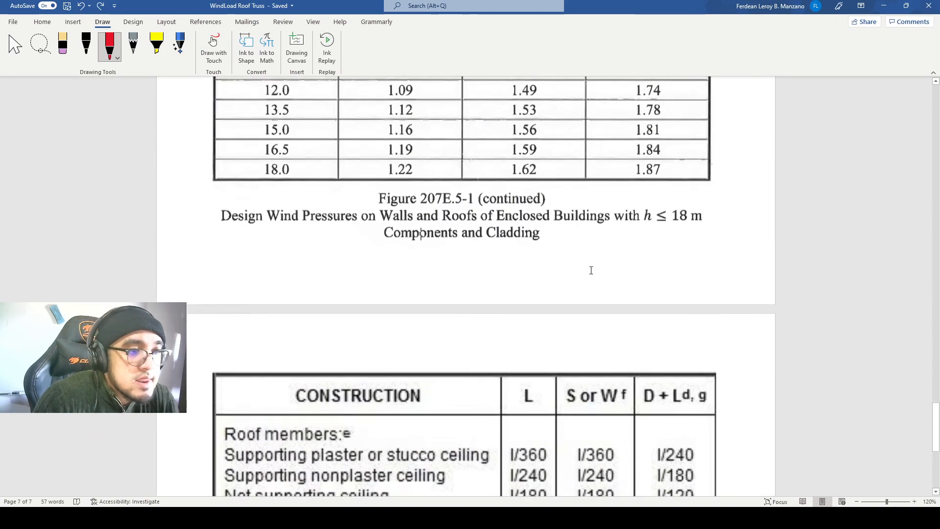
scroll(594, 260, down, 8)
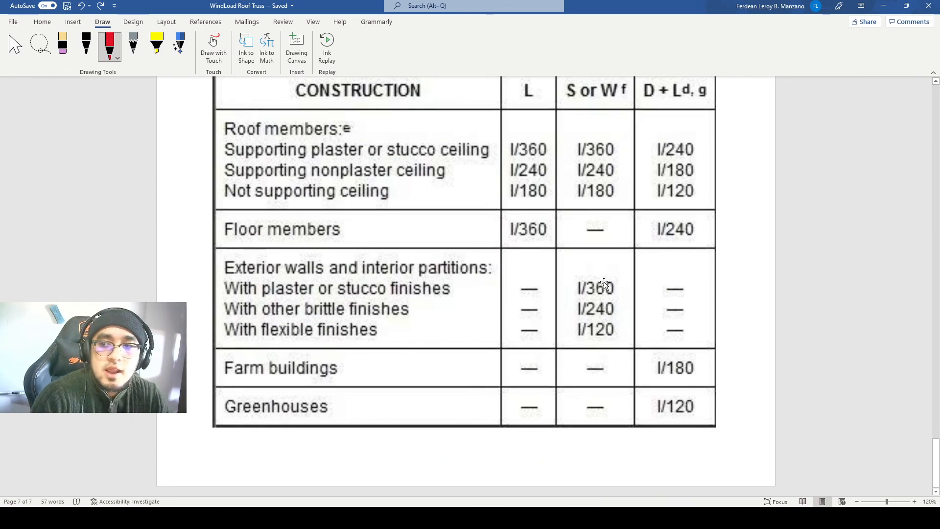
scroll(593, 262, up, 3)
scroll(419, 213, down, 1)
scroll(420, 213, up, 1)
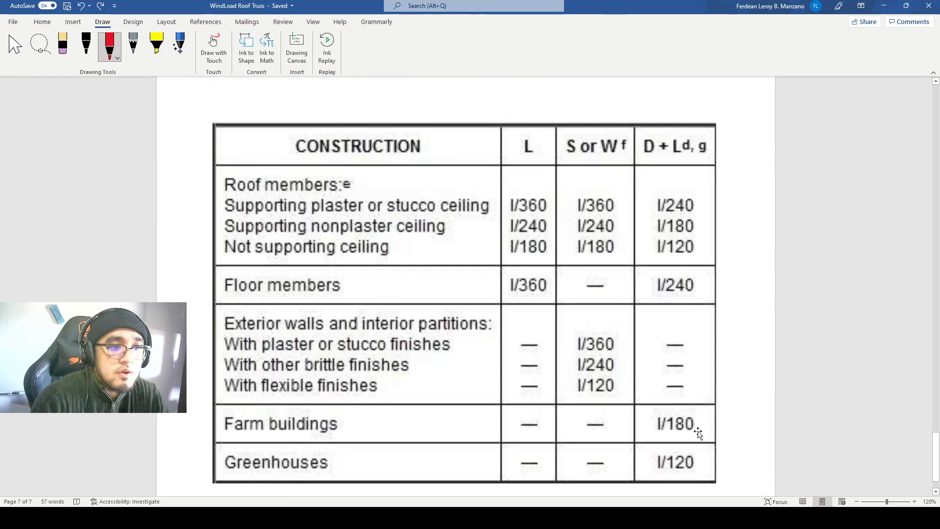